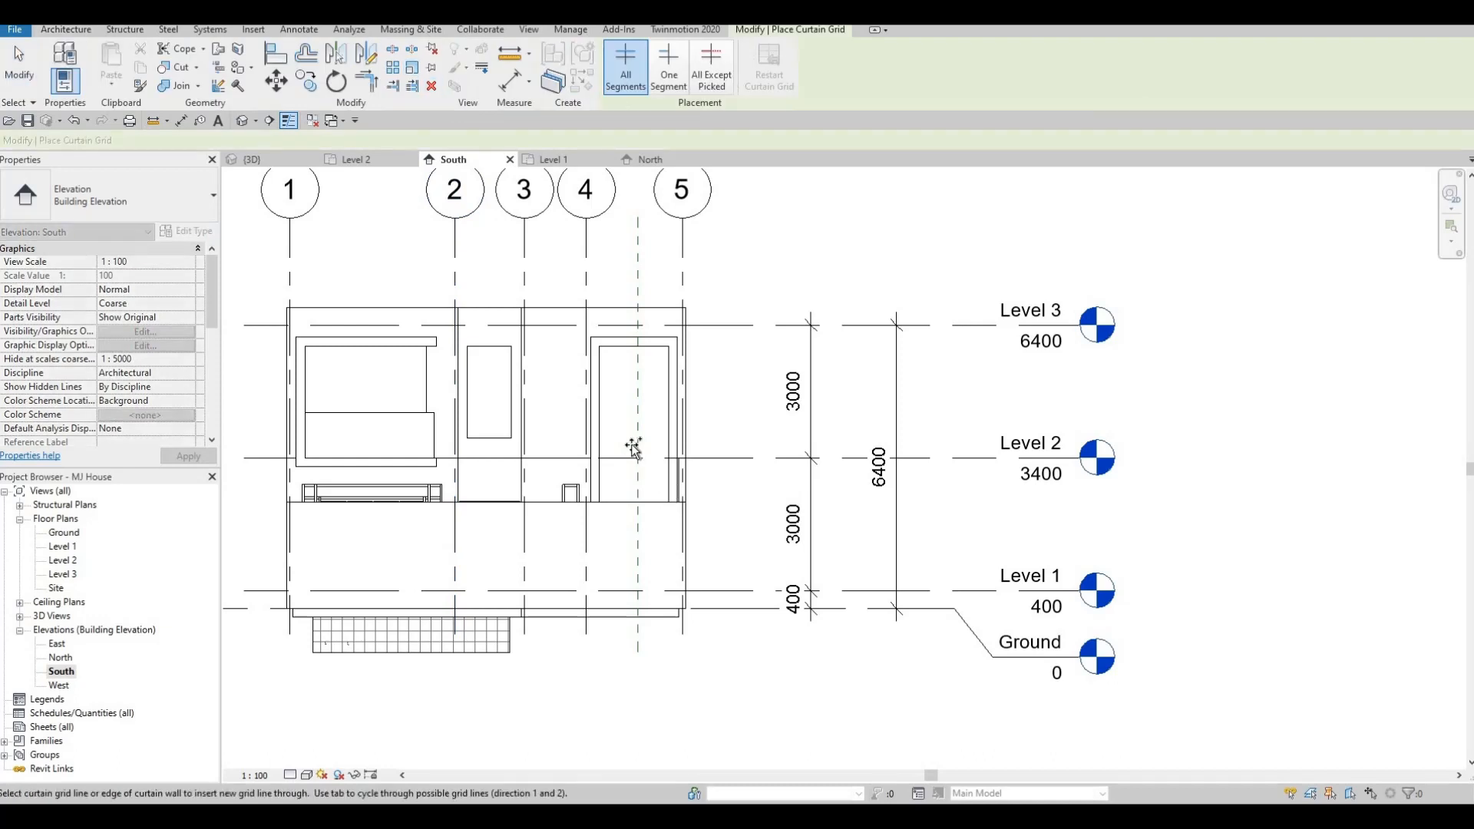
scroll(653, 472, "up", 4)
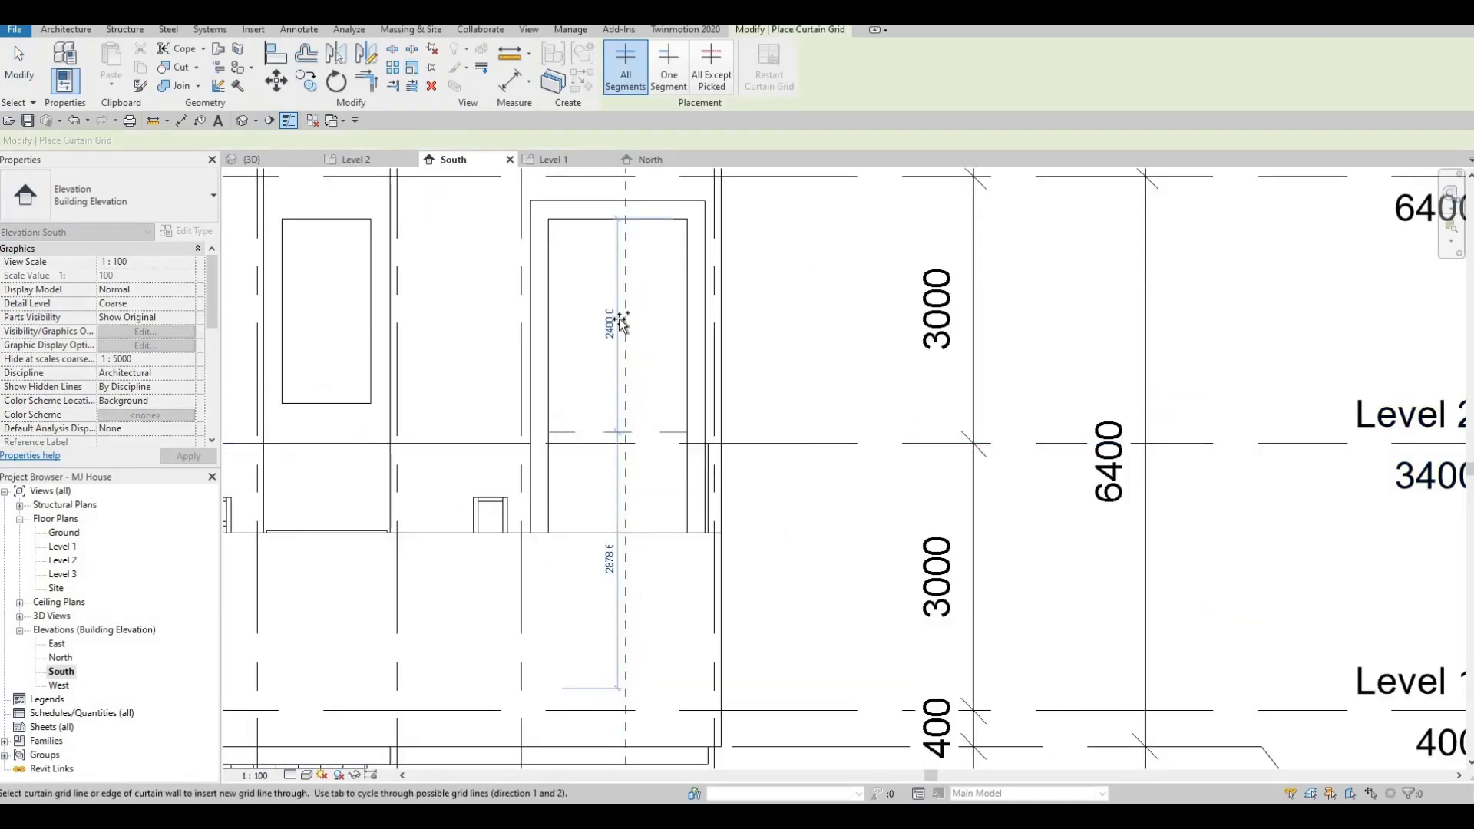
left_click(621, 229)
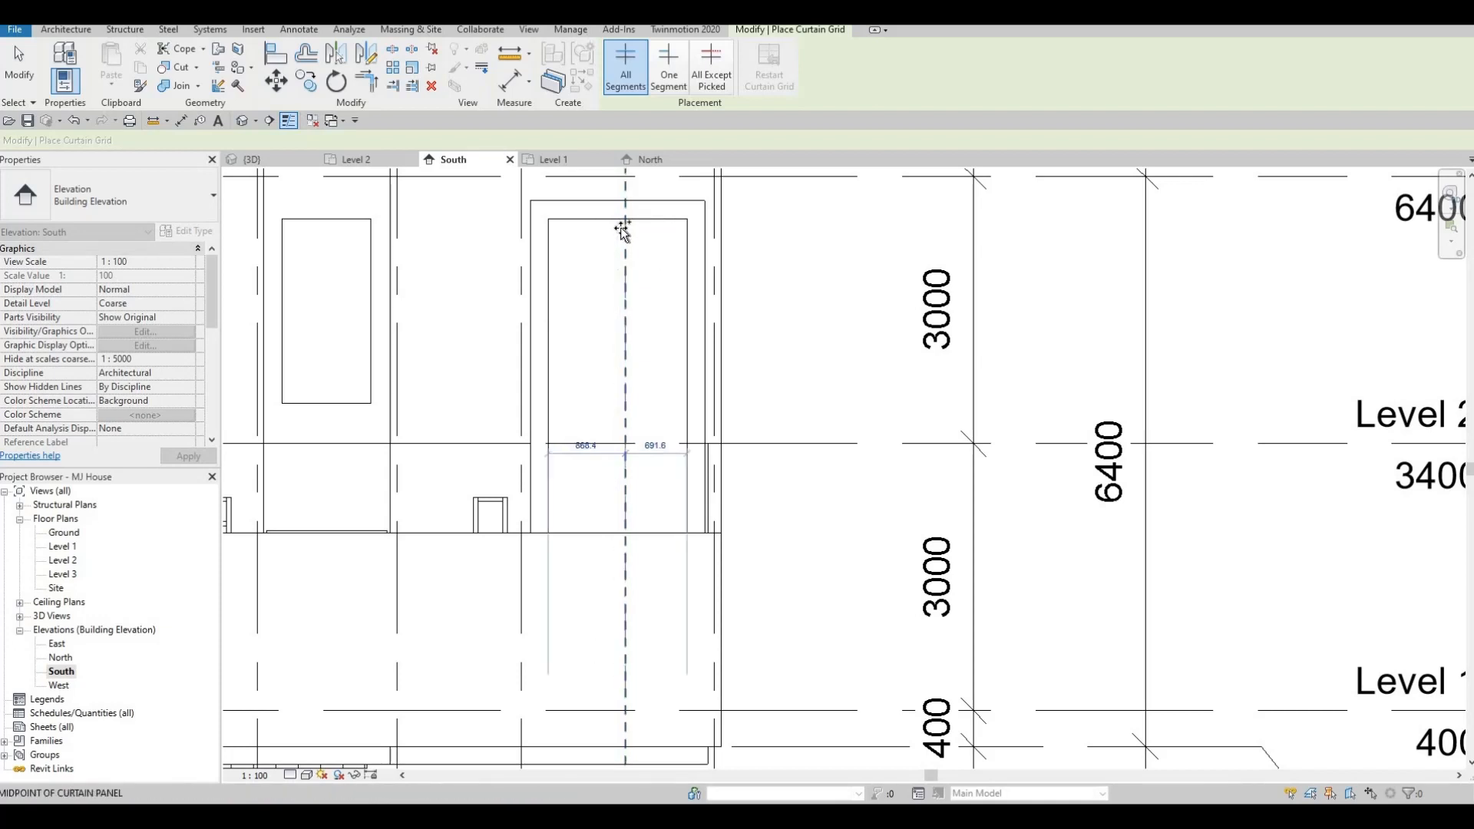
scroll(622, 232, "up", 3)
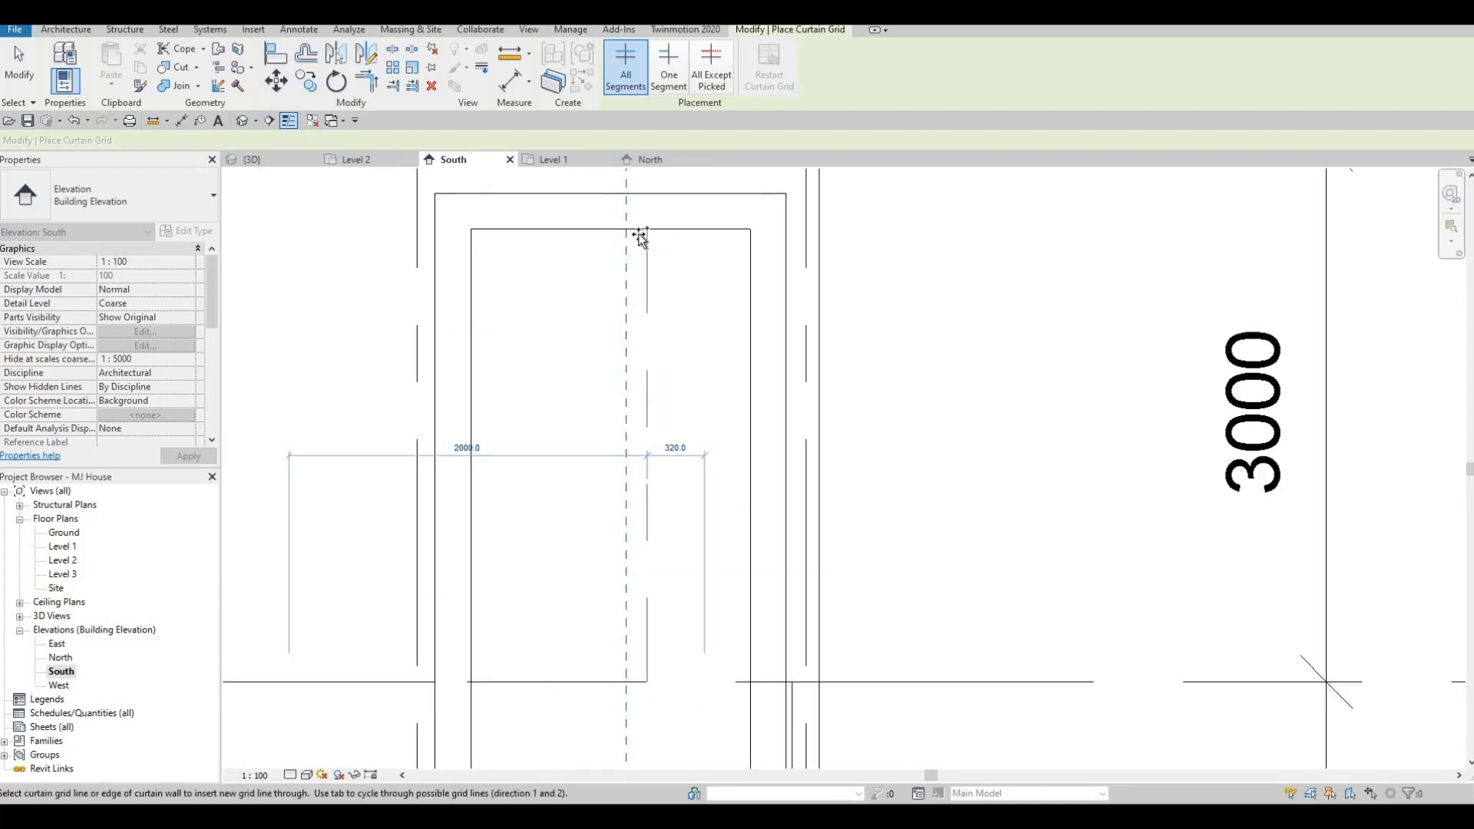
scroll(632, 338, "down", 1)
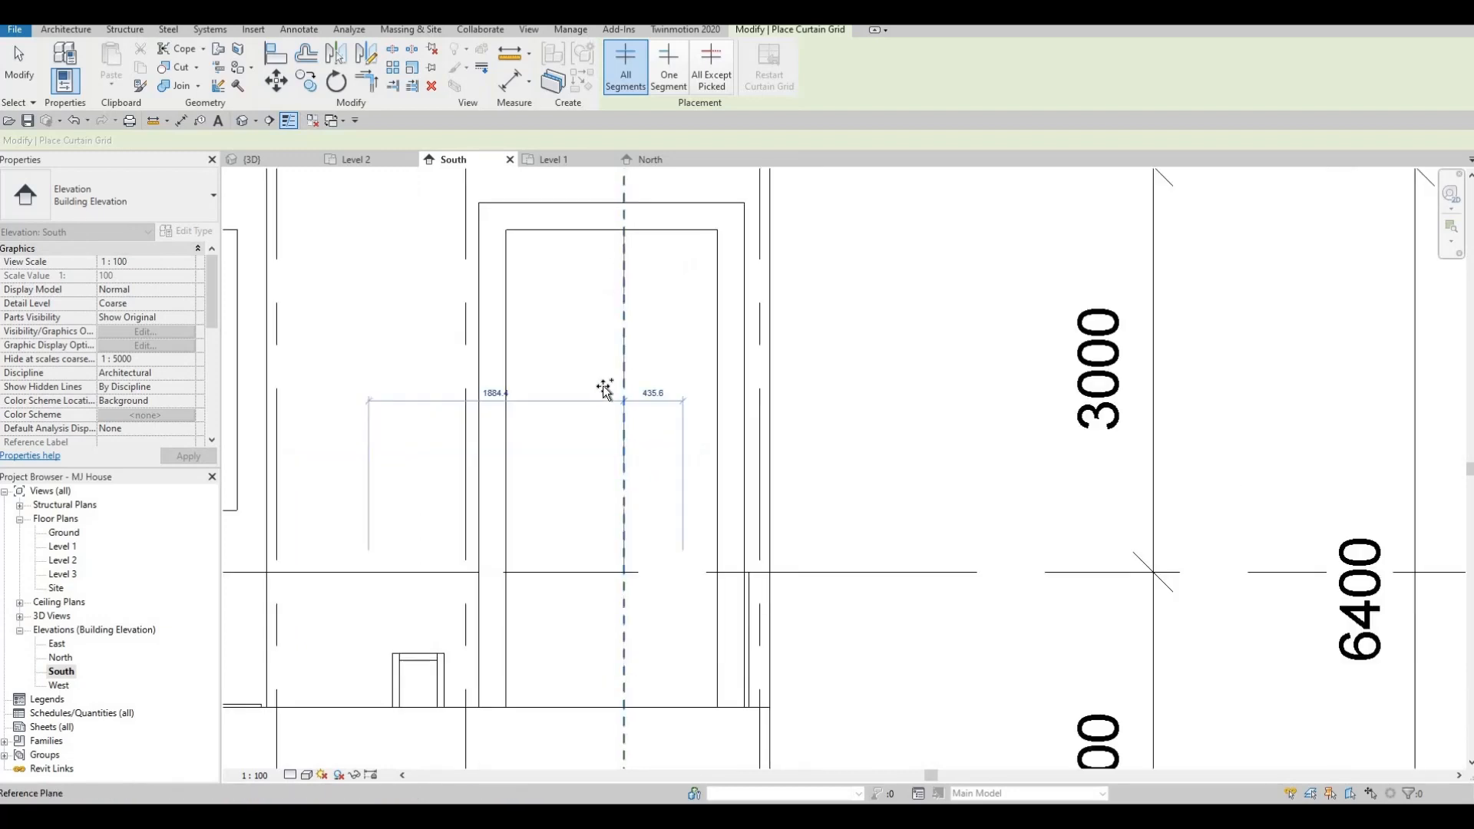
scroll(641, 315, "down", 2)
scroll(640, 315, "down", 1)
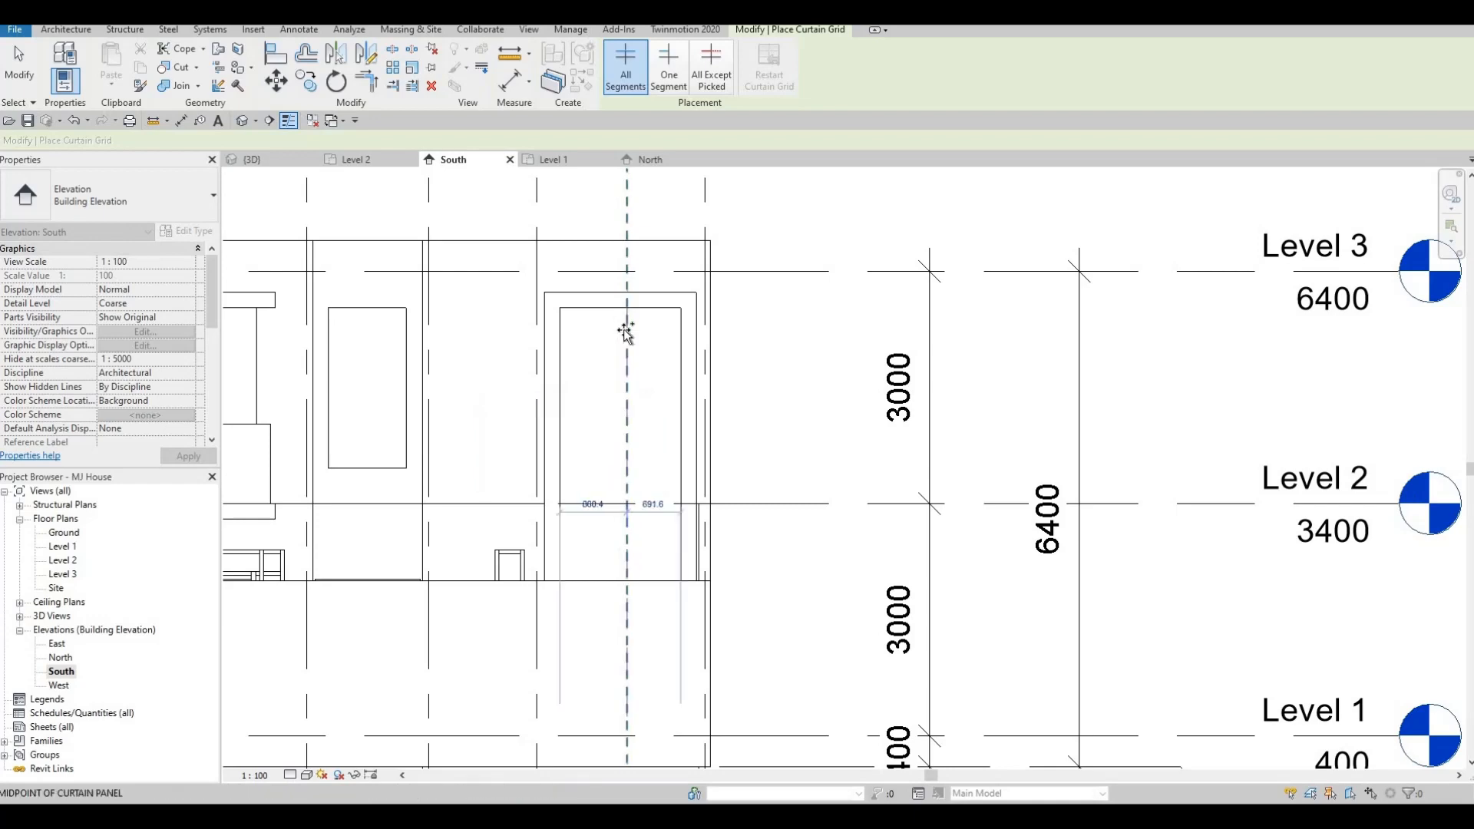
middle_click_drag(624, 503, 620, 301)
scroll(621, 300, "down", 2)
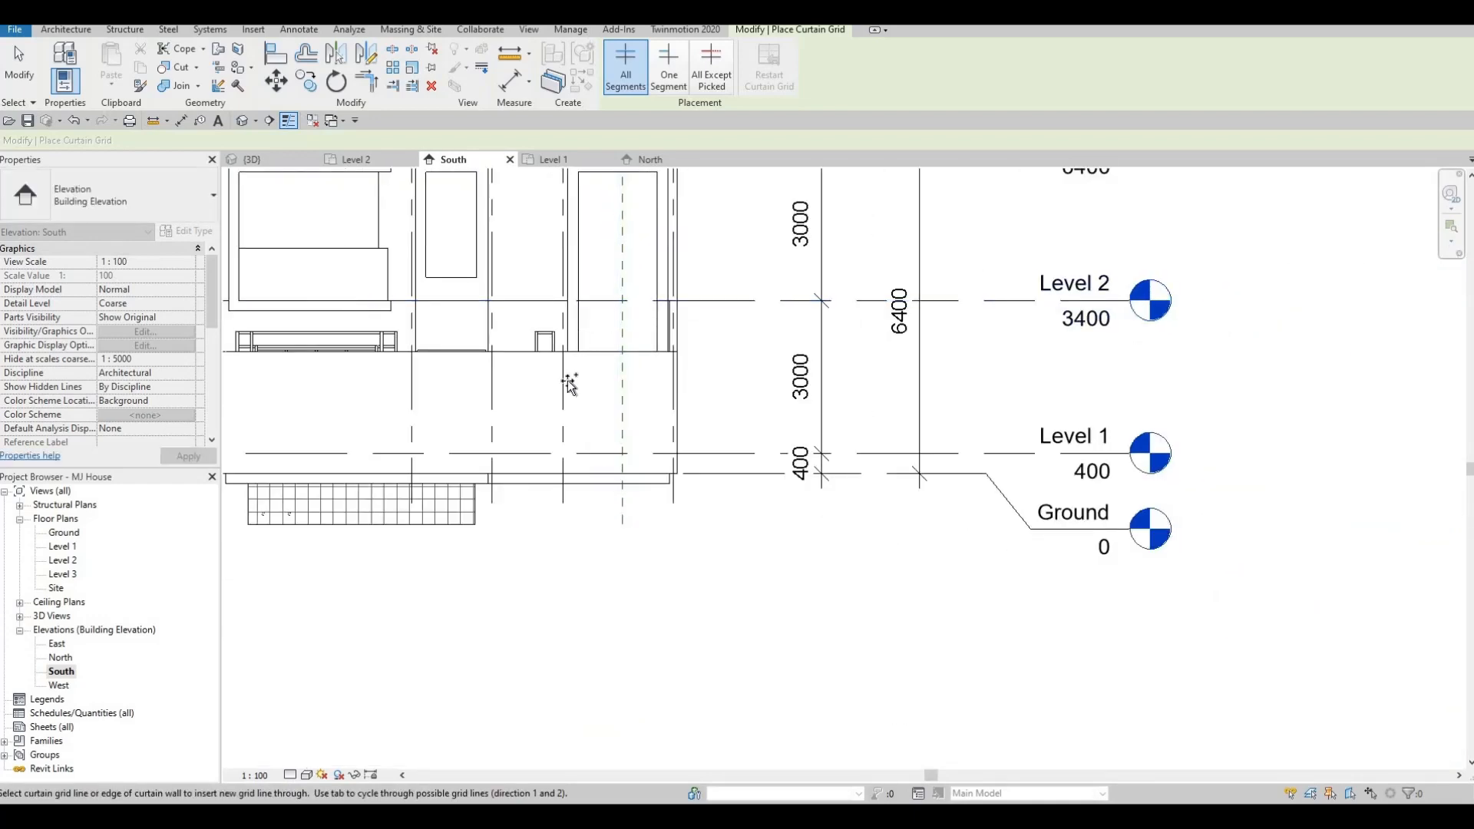
middle_click_drag(568, 208, 571, 500)
key("Escape")
key("Escape")
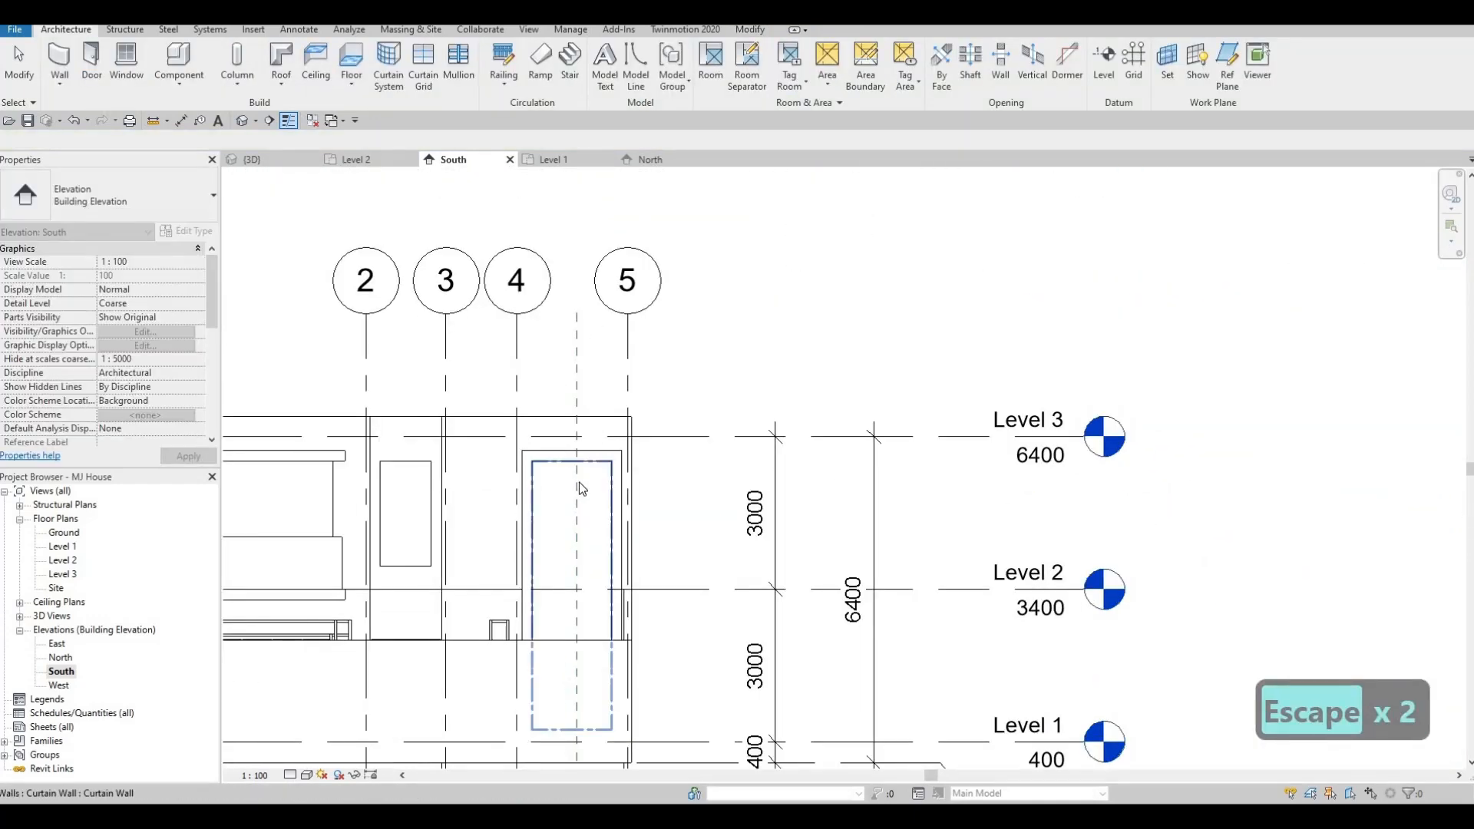
- Shorten the vertical reference plane between grids 4 and 5 so its upper end sits just above the boundary wall's top edge
left_click(577, 330)
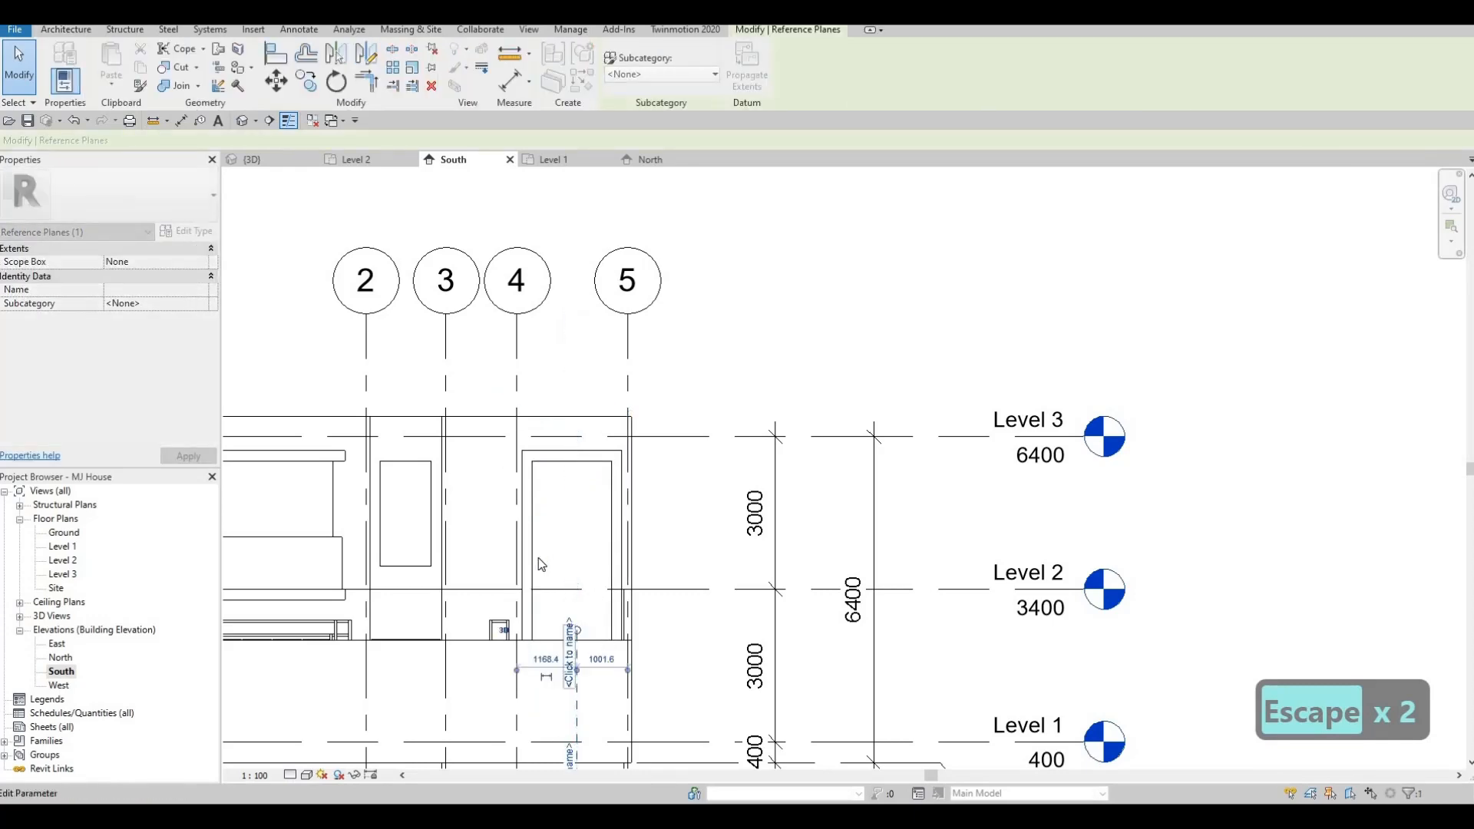
key("Escape")
middle_click_drag(554, 576, 554, 564)
key("Escape")
key("Escape")
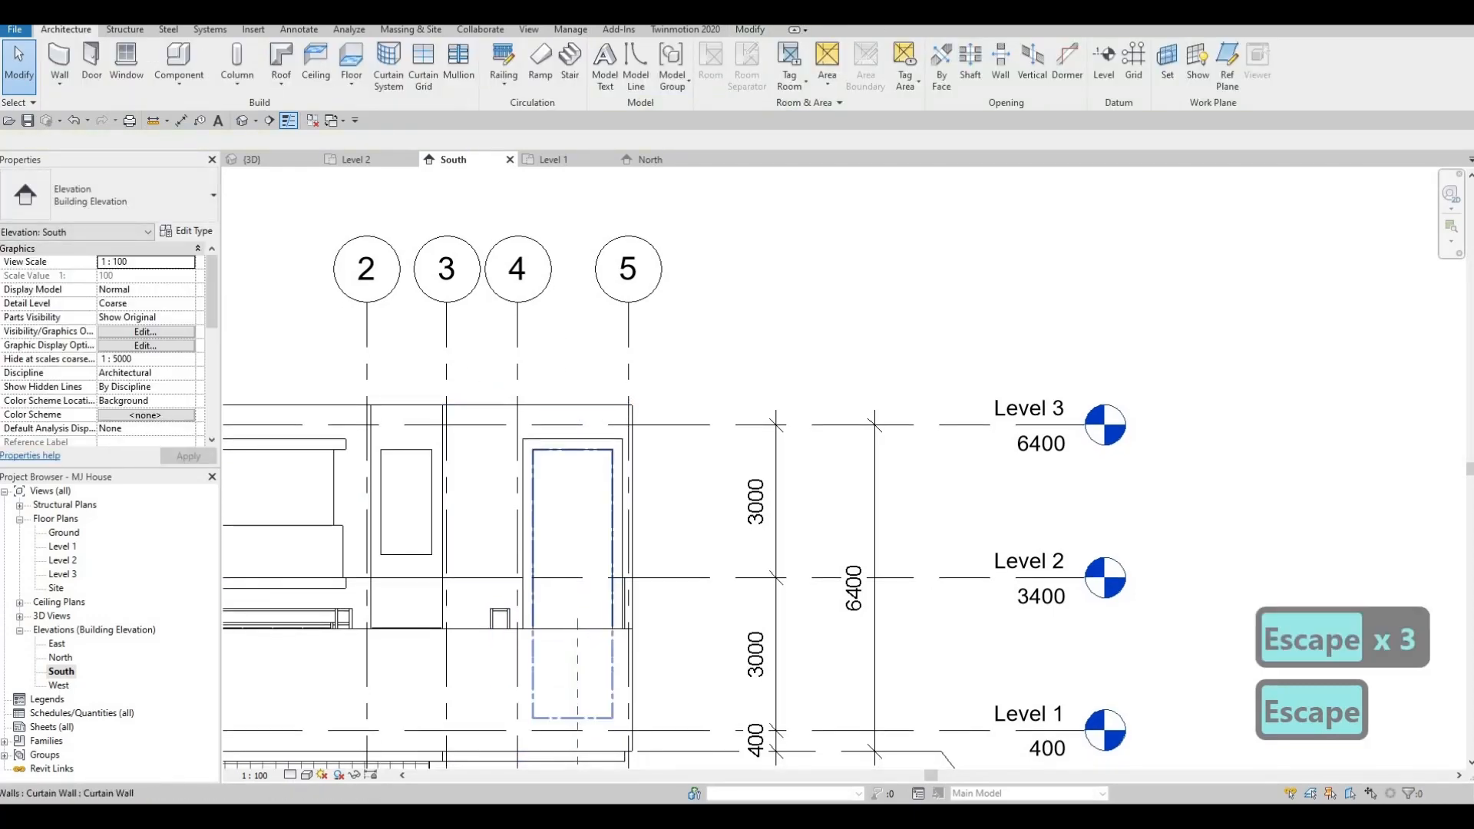
- Divide the tall curtain wall between grids 4 and 5 into three equal columns with vertical curtain grid lines 520 apart
key("c")
key("g")
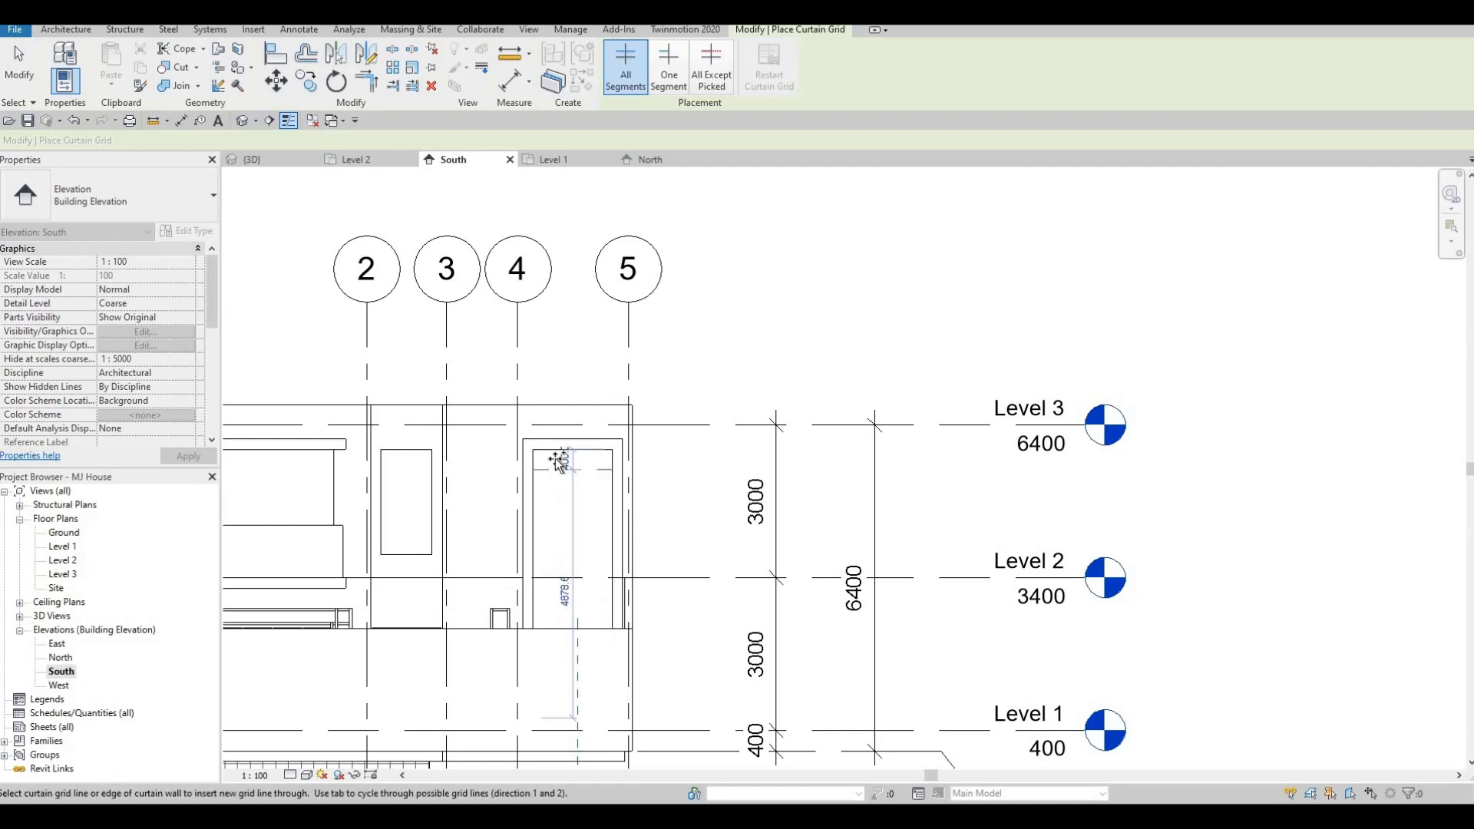
left_click(565, 463)
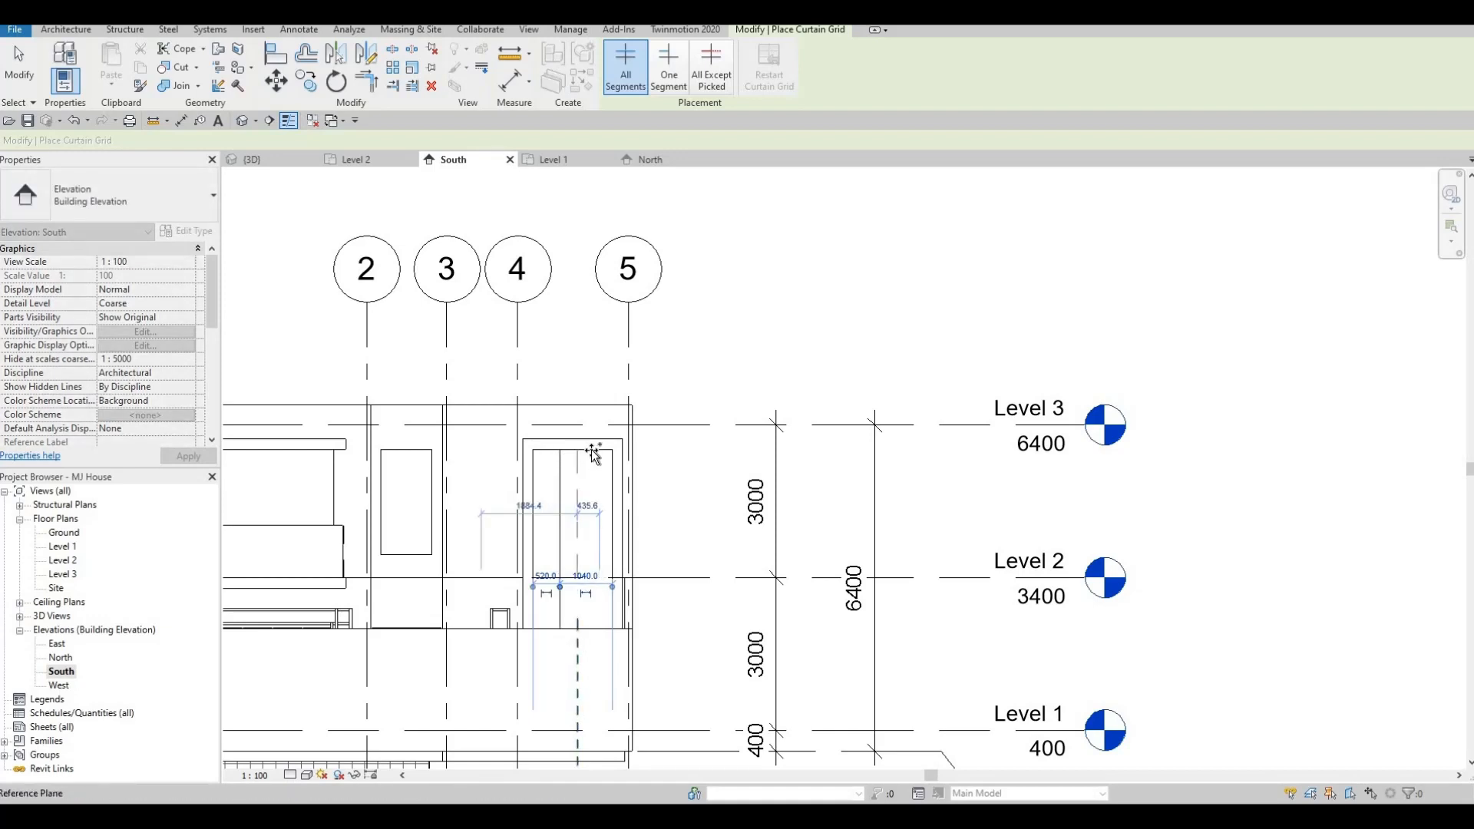
scroll(595, 448, "up", 3)
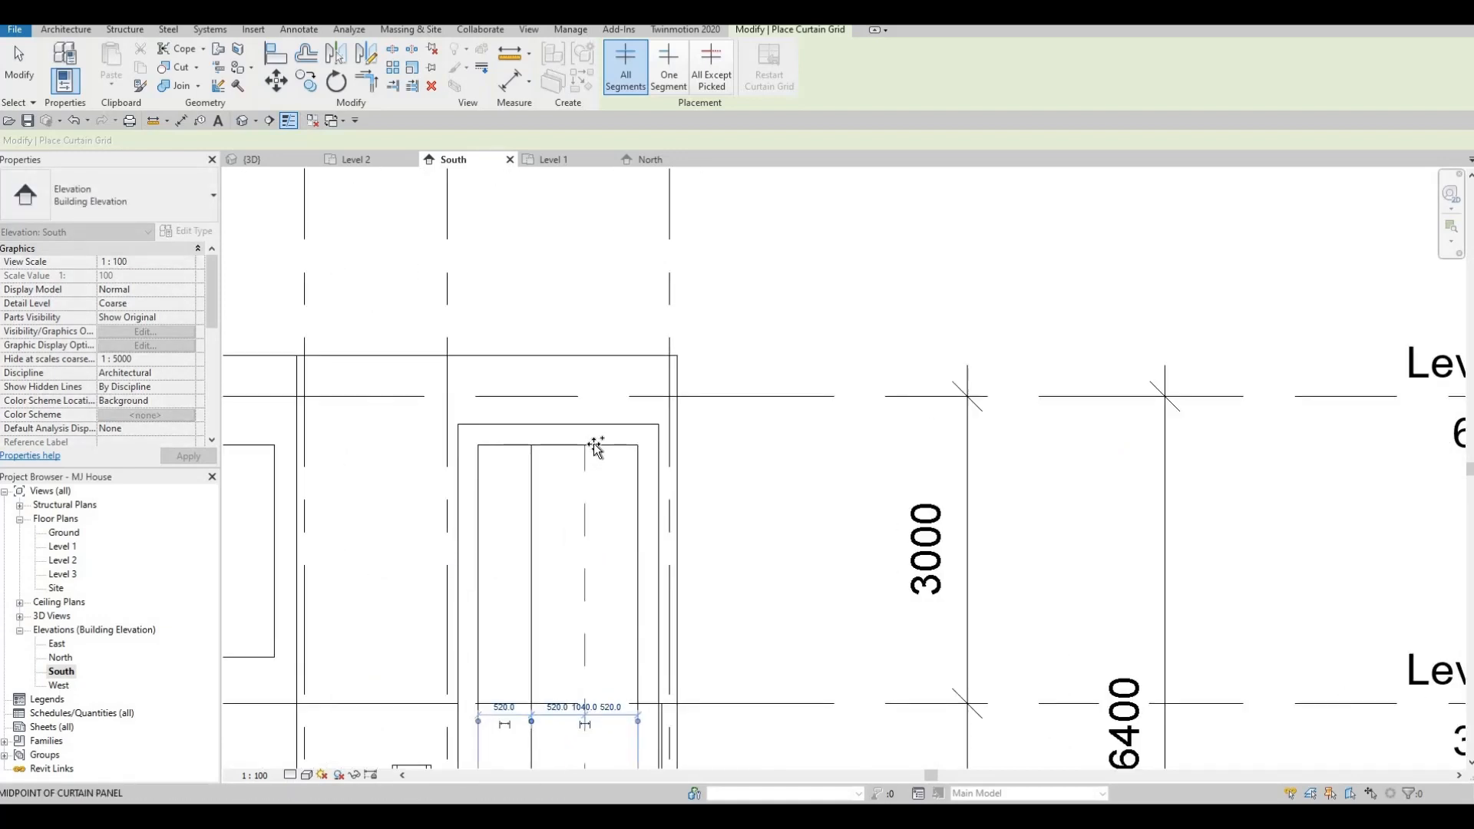
left_click(568, 491)
scroll(566, 385, "down", 3)
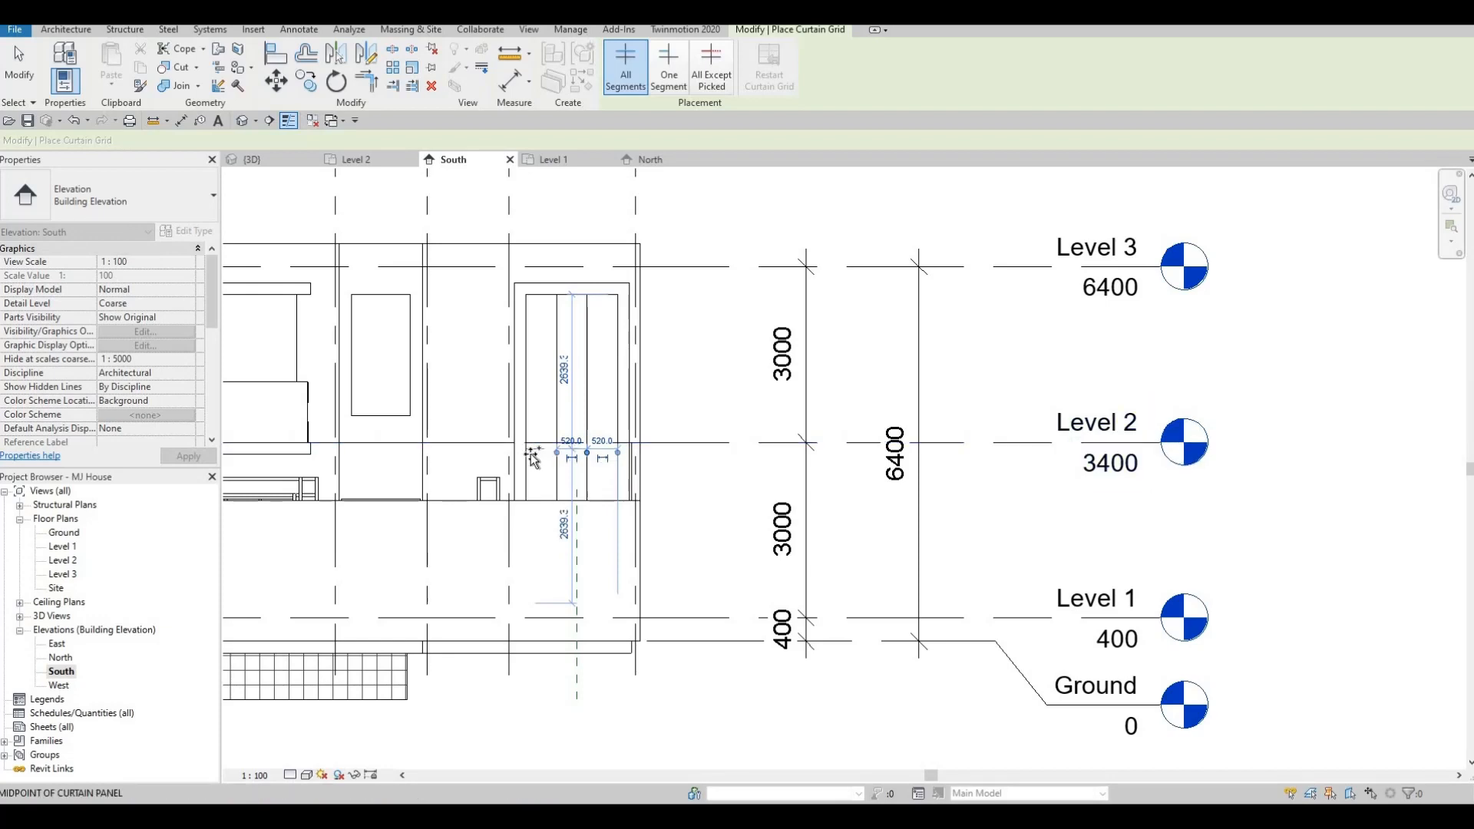
- Add horizontal curtain grid lines at the tall curtain wall's mid-height and halfway up its upper half, and check the result in 3D
left_click(521, 391)
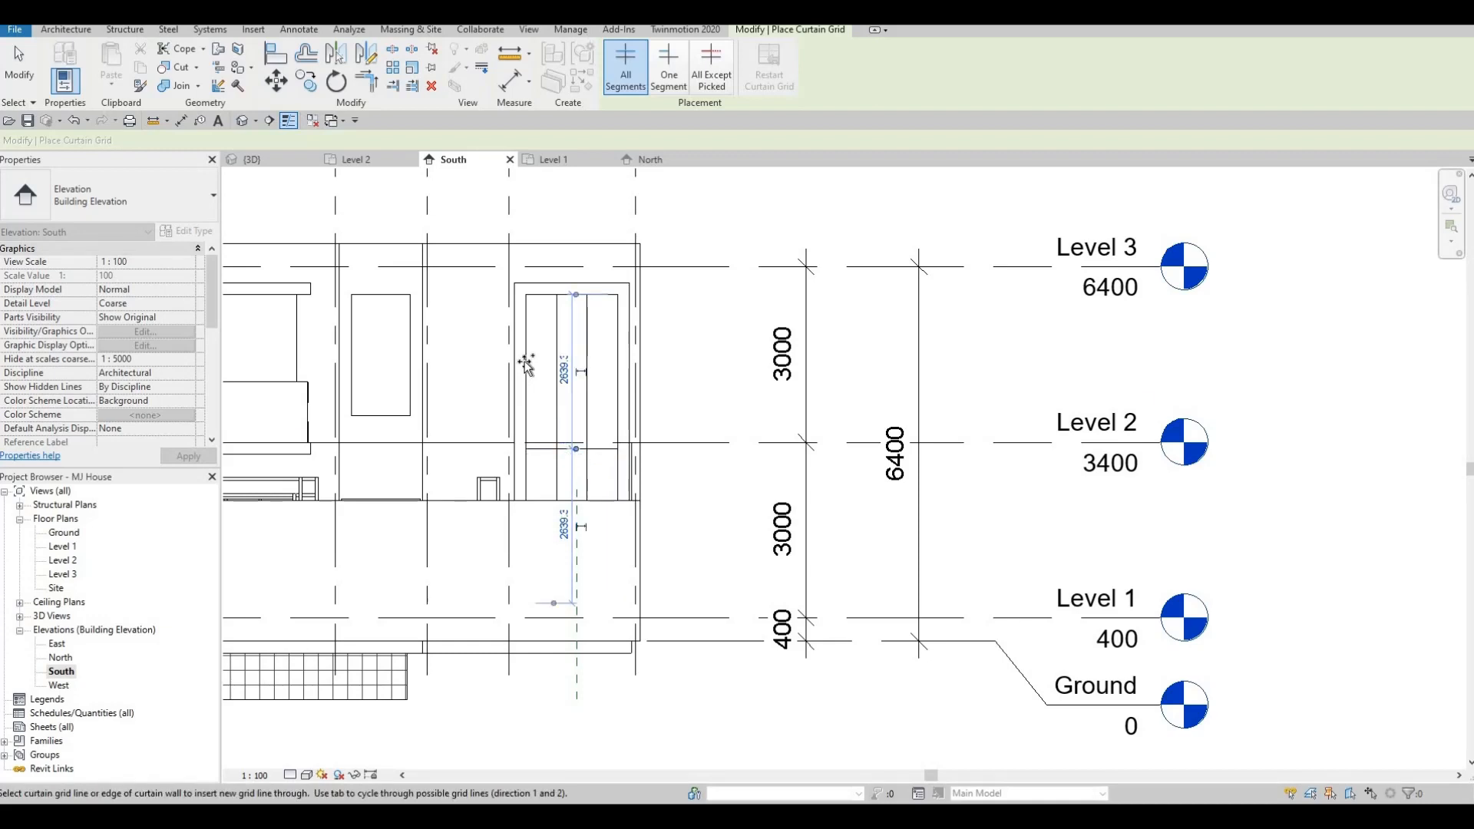
left_click(526, 358)
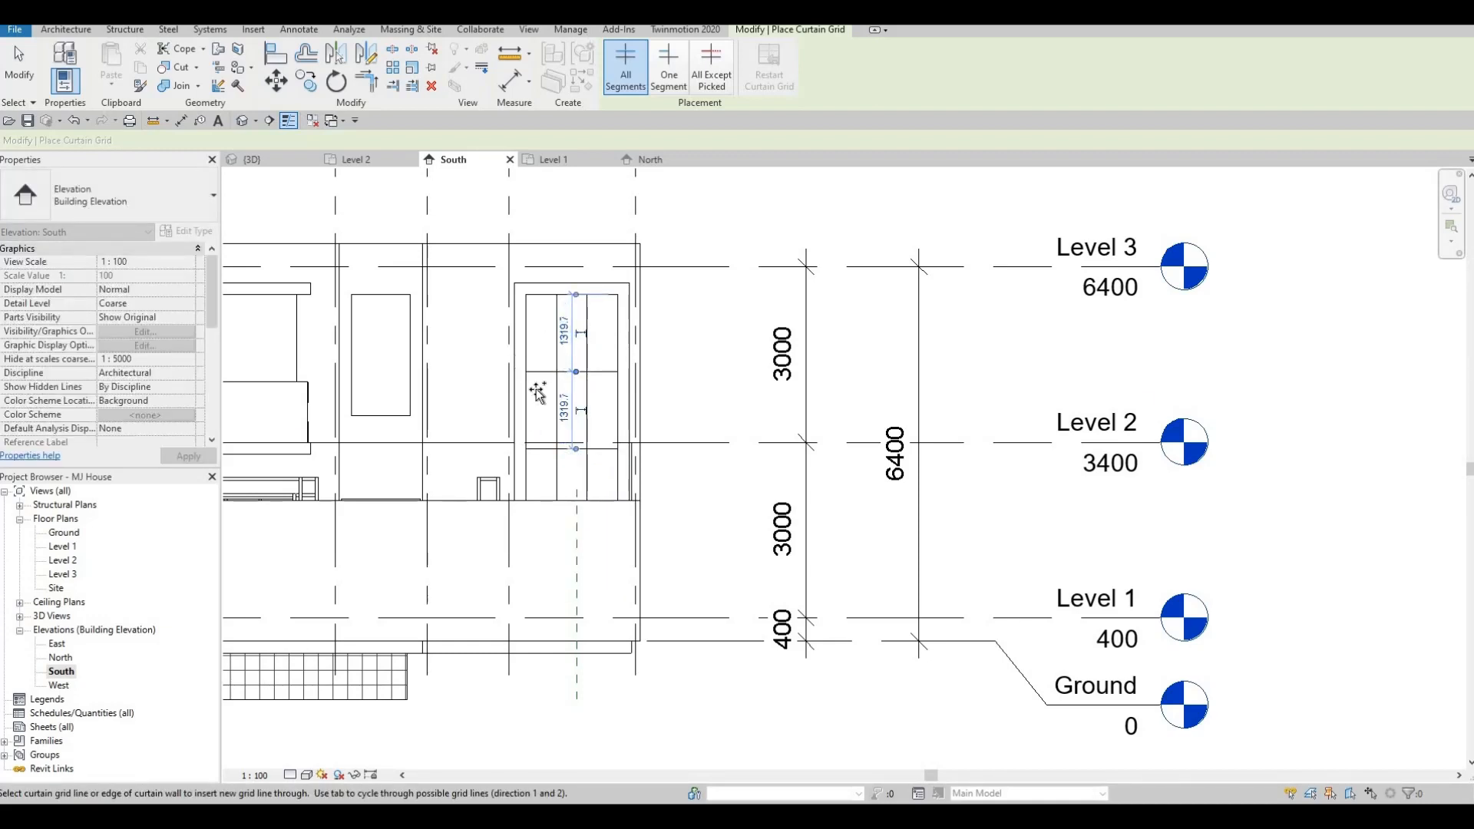
middle_click_drag(528, 413, 535, 370)
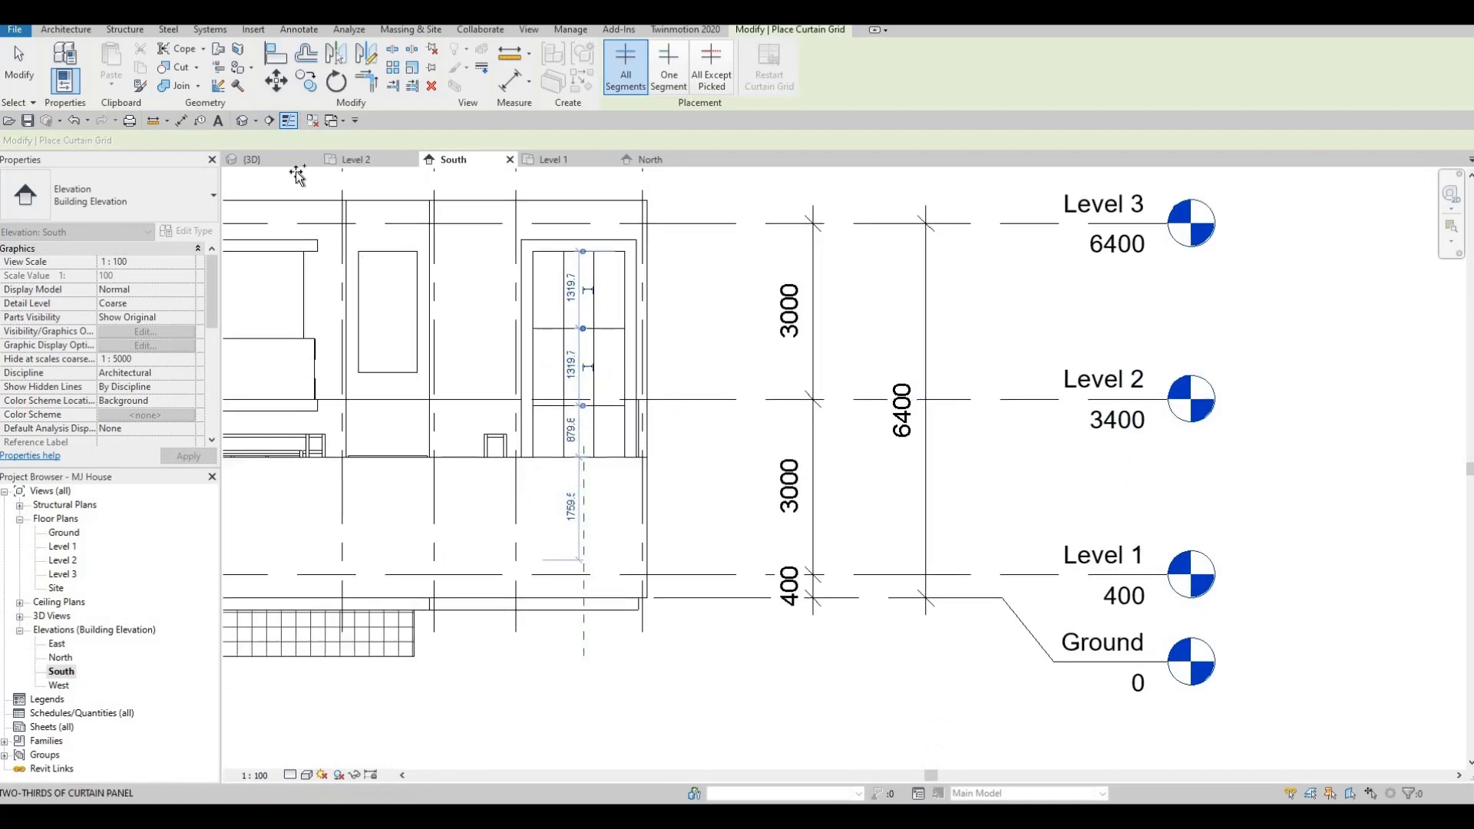
left_click(272, 164)
middle_click_drag(548, 405, 551, 413, "shift")
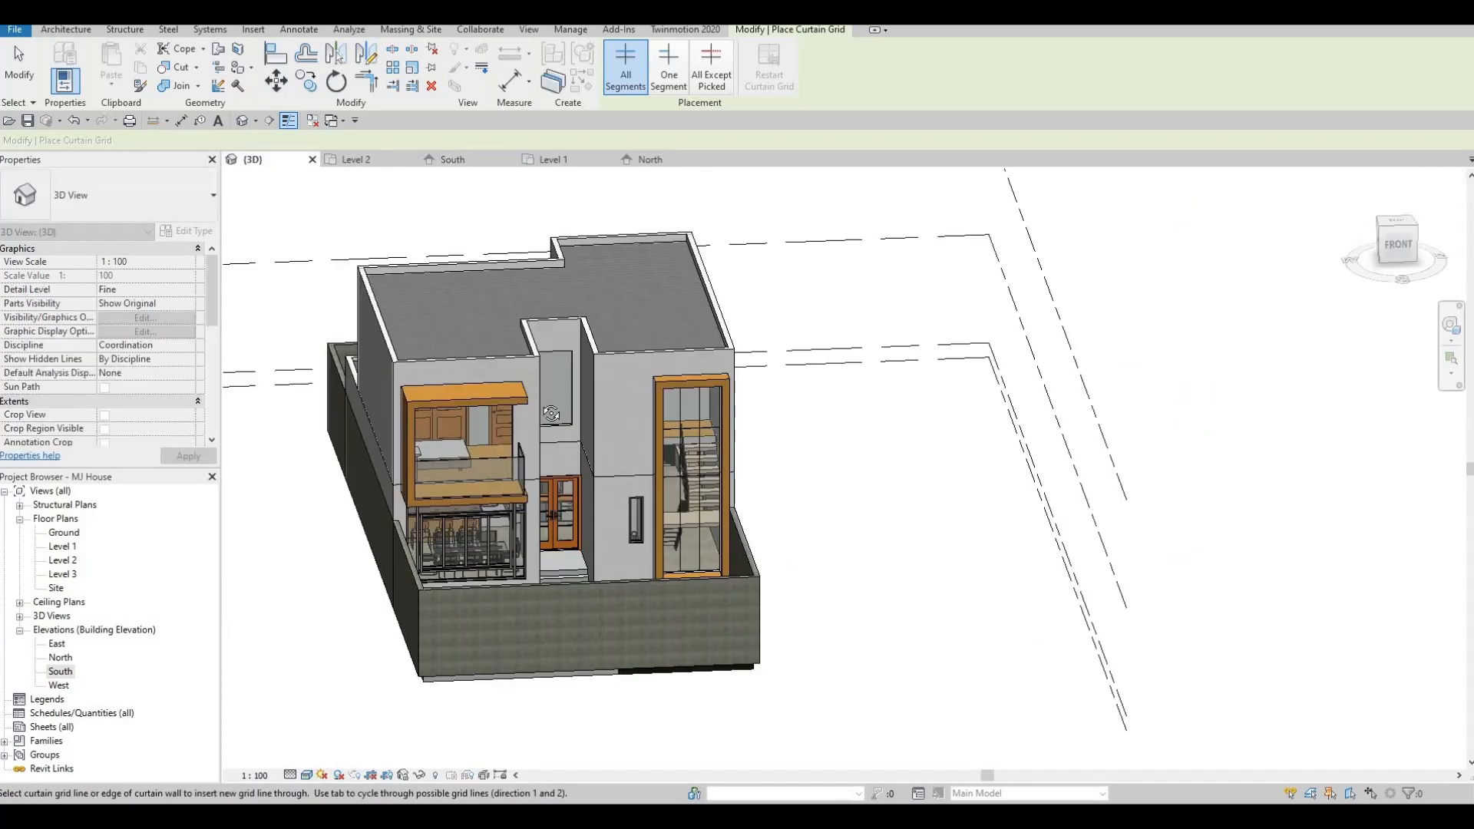
middle_click_drag(796, 554, 756, 465)
scroll(722, 439, "up", 2)
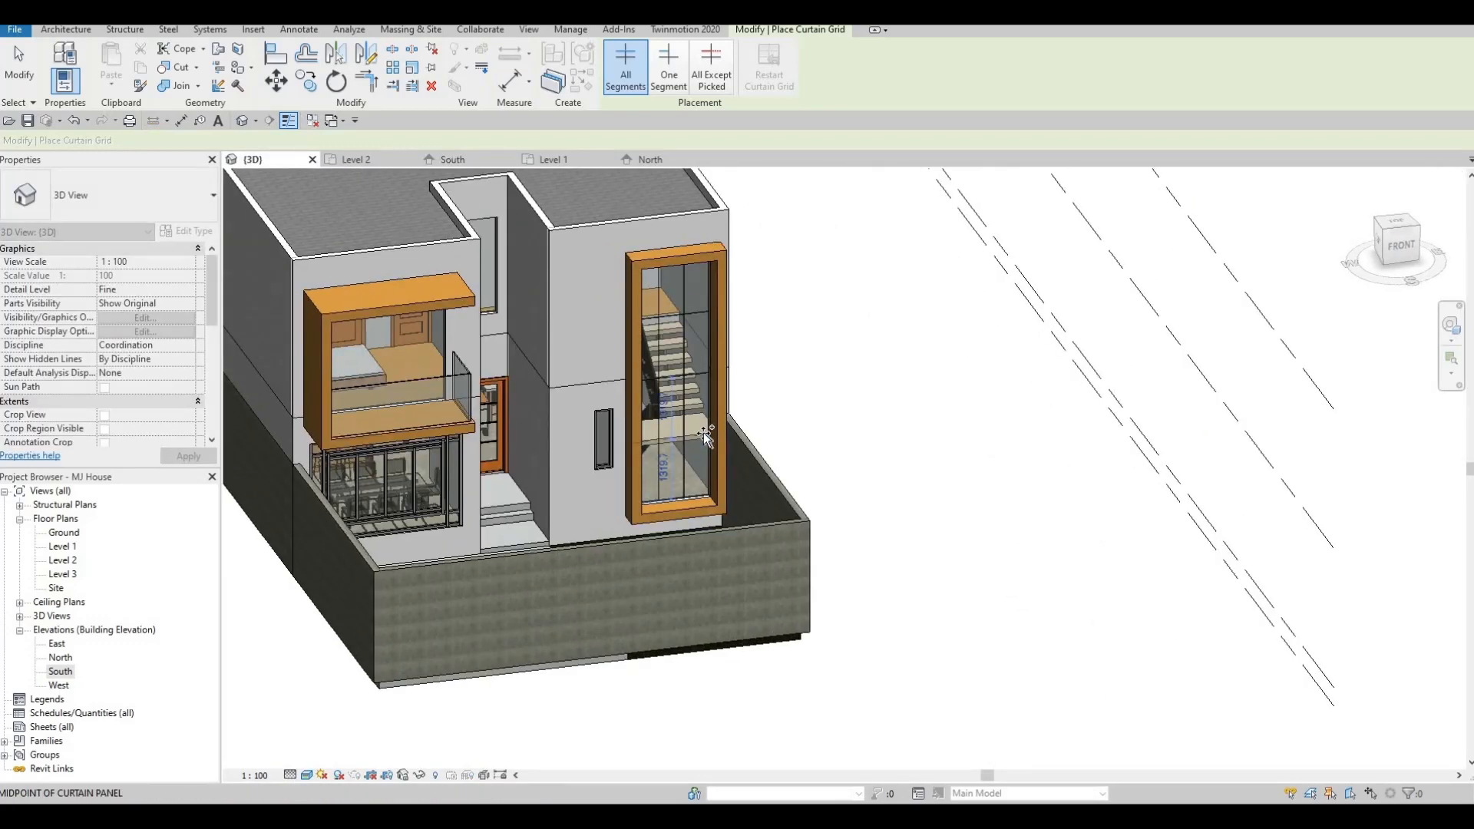
middle_click_drag(558, 502, 444, 162, "shift")
- In the South elevation, grid the upper-floor balcony glazing vertically at 700 from its right edge and 680 spacing, and horizontally 500 below its top
left_click(447, 160)
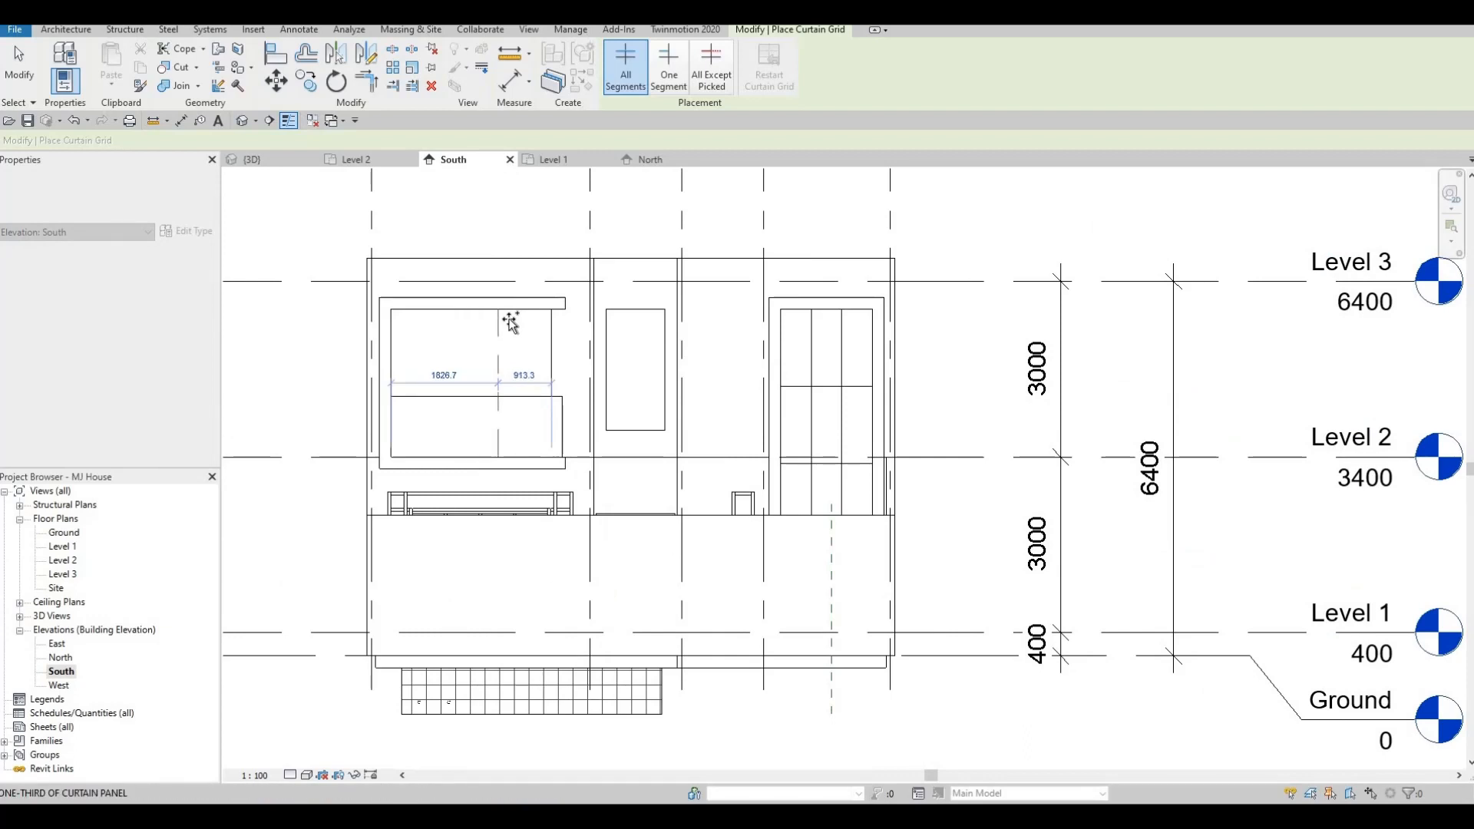
scroll(516, 322, "up", 1)
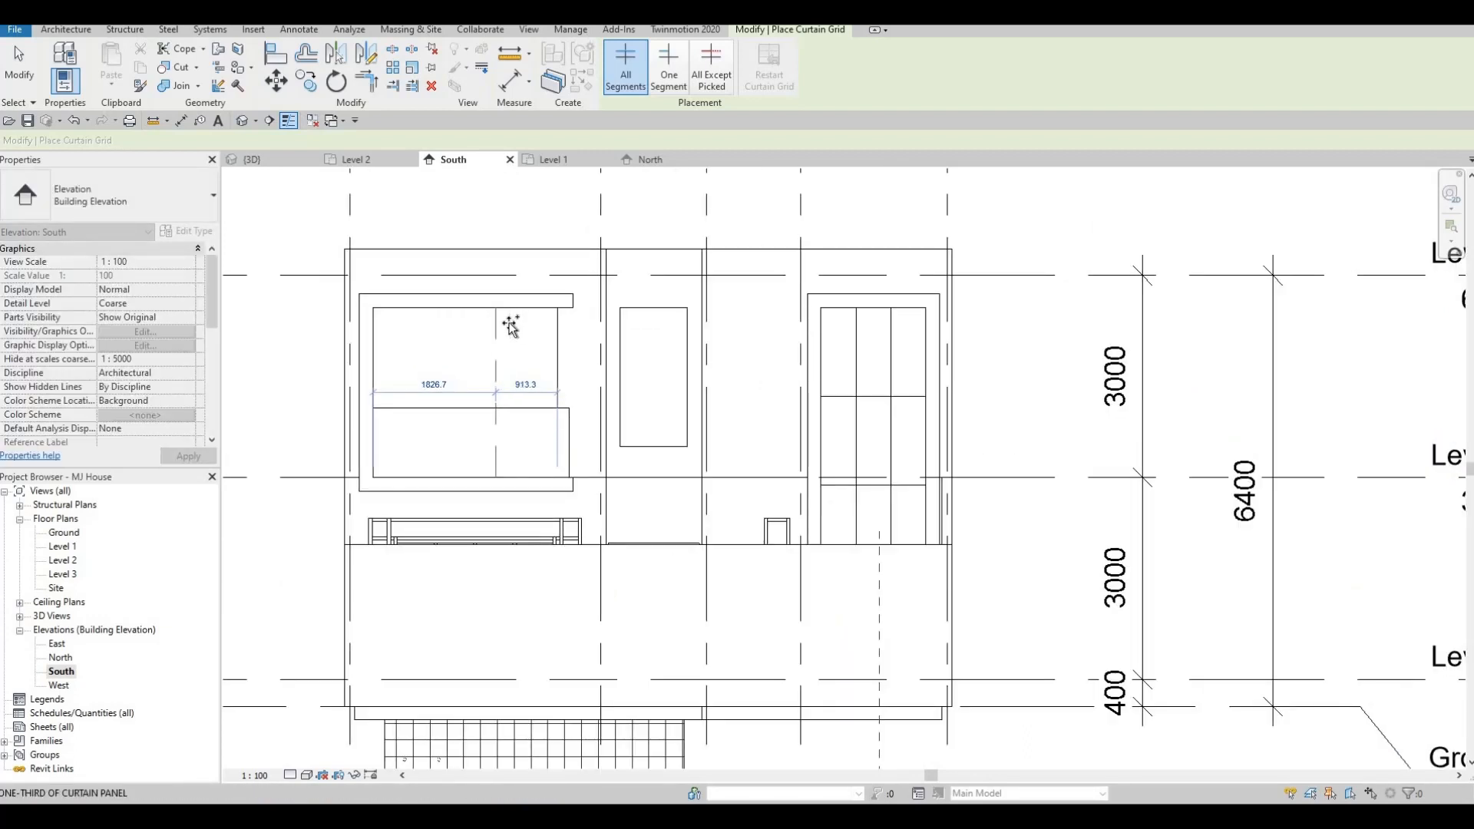
scroll(511, 326, "up", 1)
left_click(512, 326)
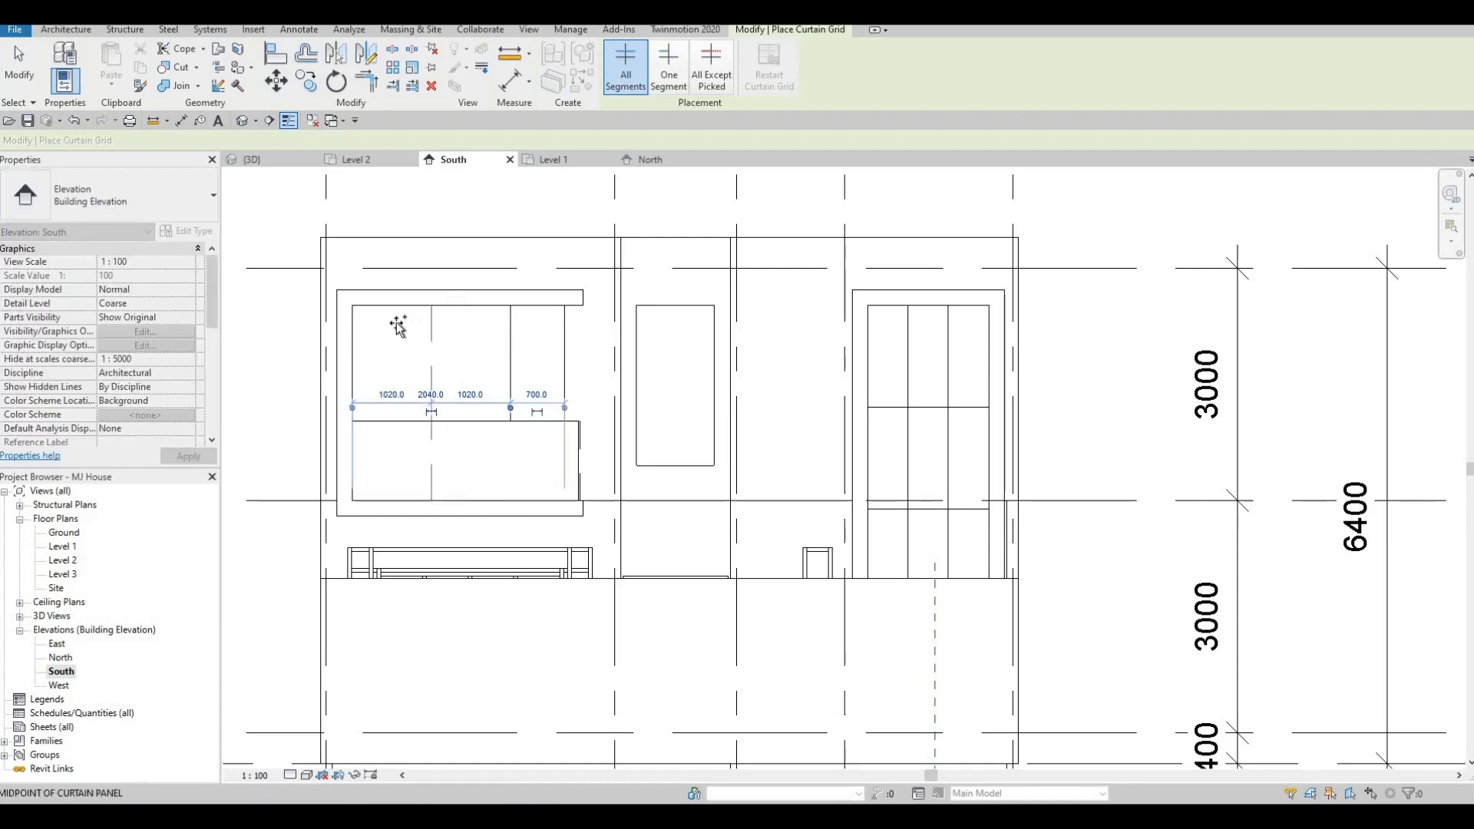
left_click(454, 322)
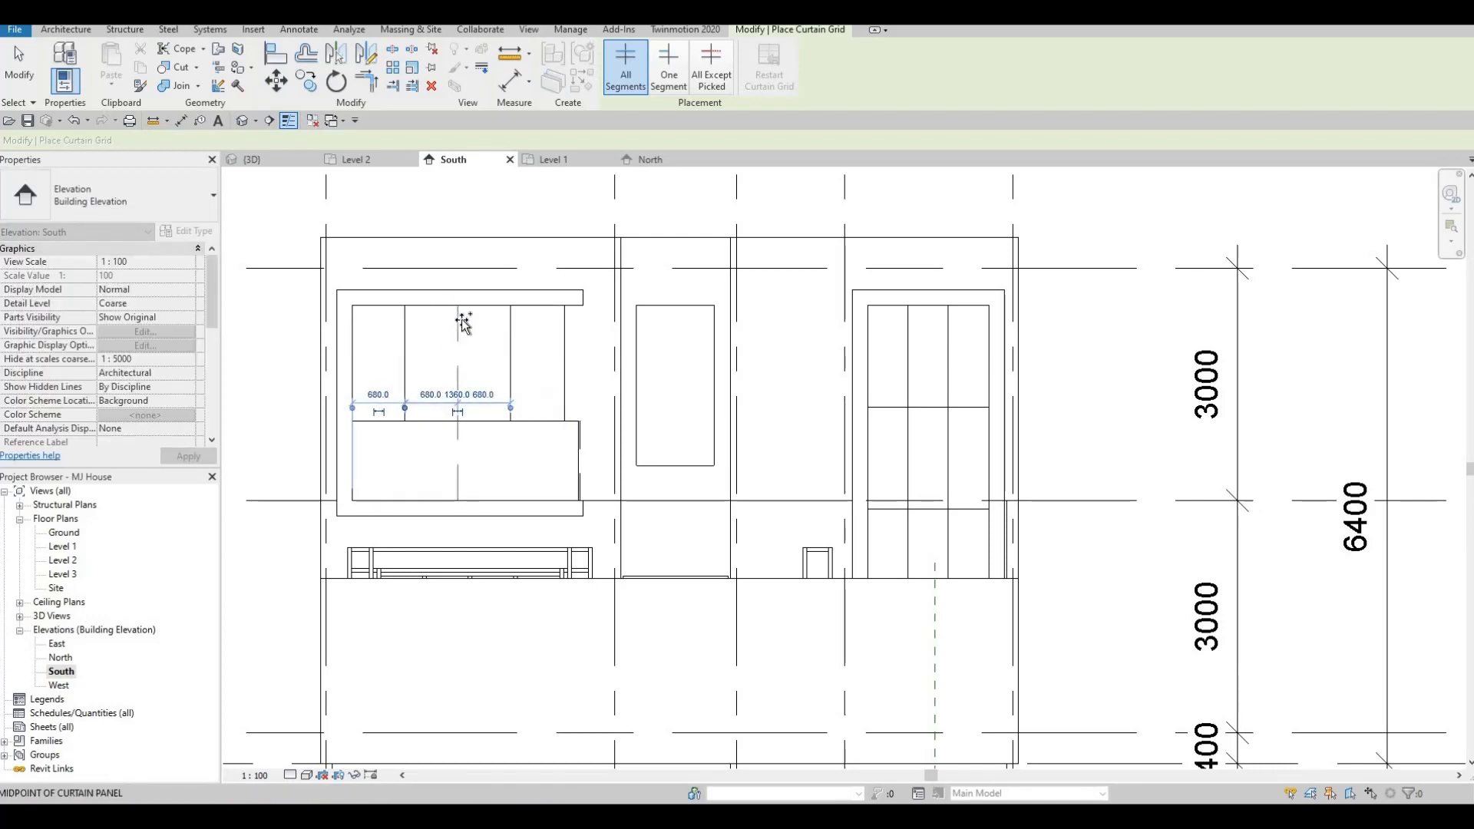
left_click(464, 321)
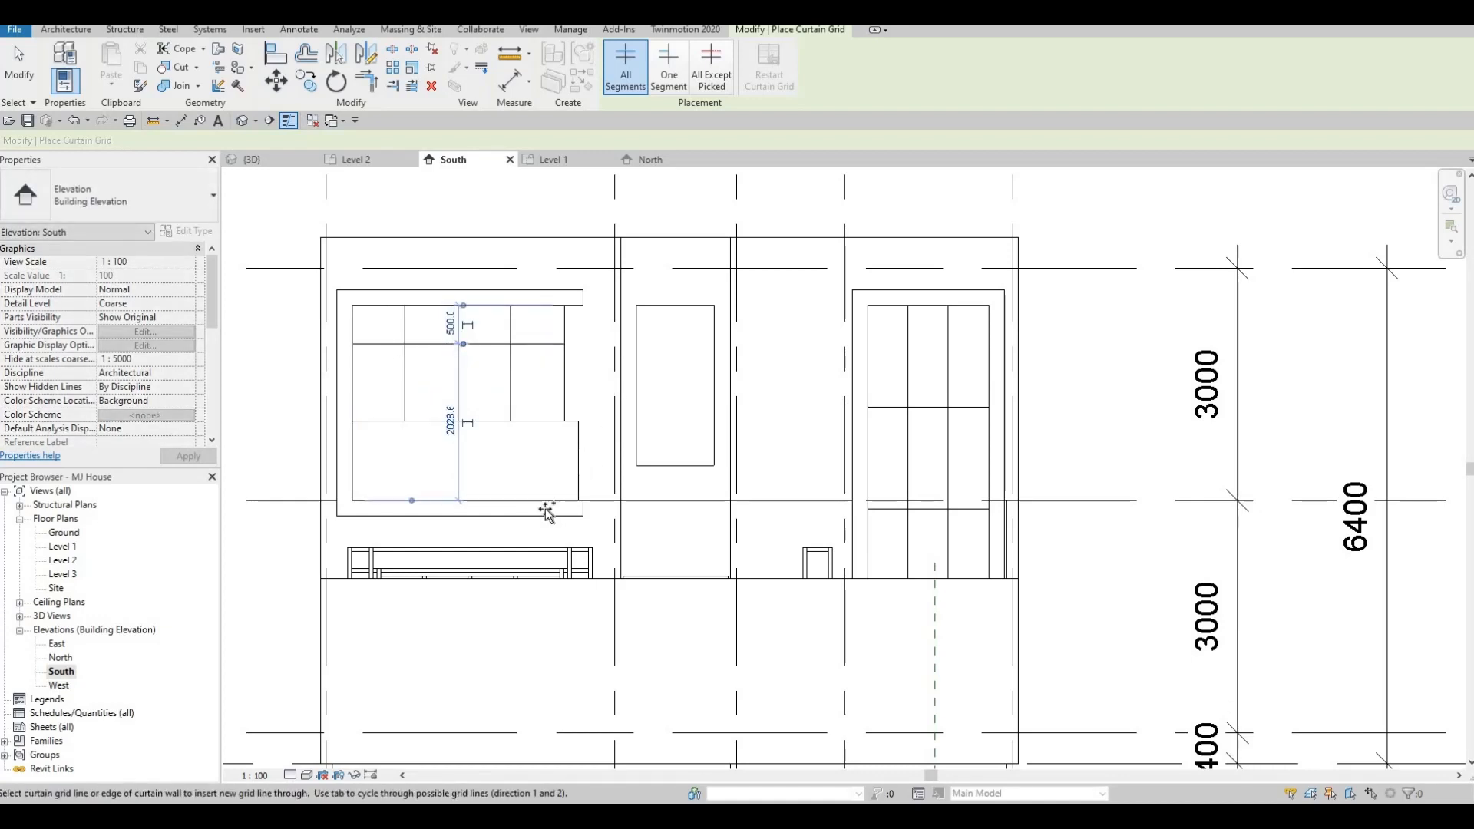
middle_click_drag(664, 272, 595, 392)
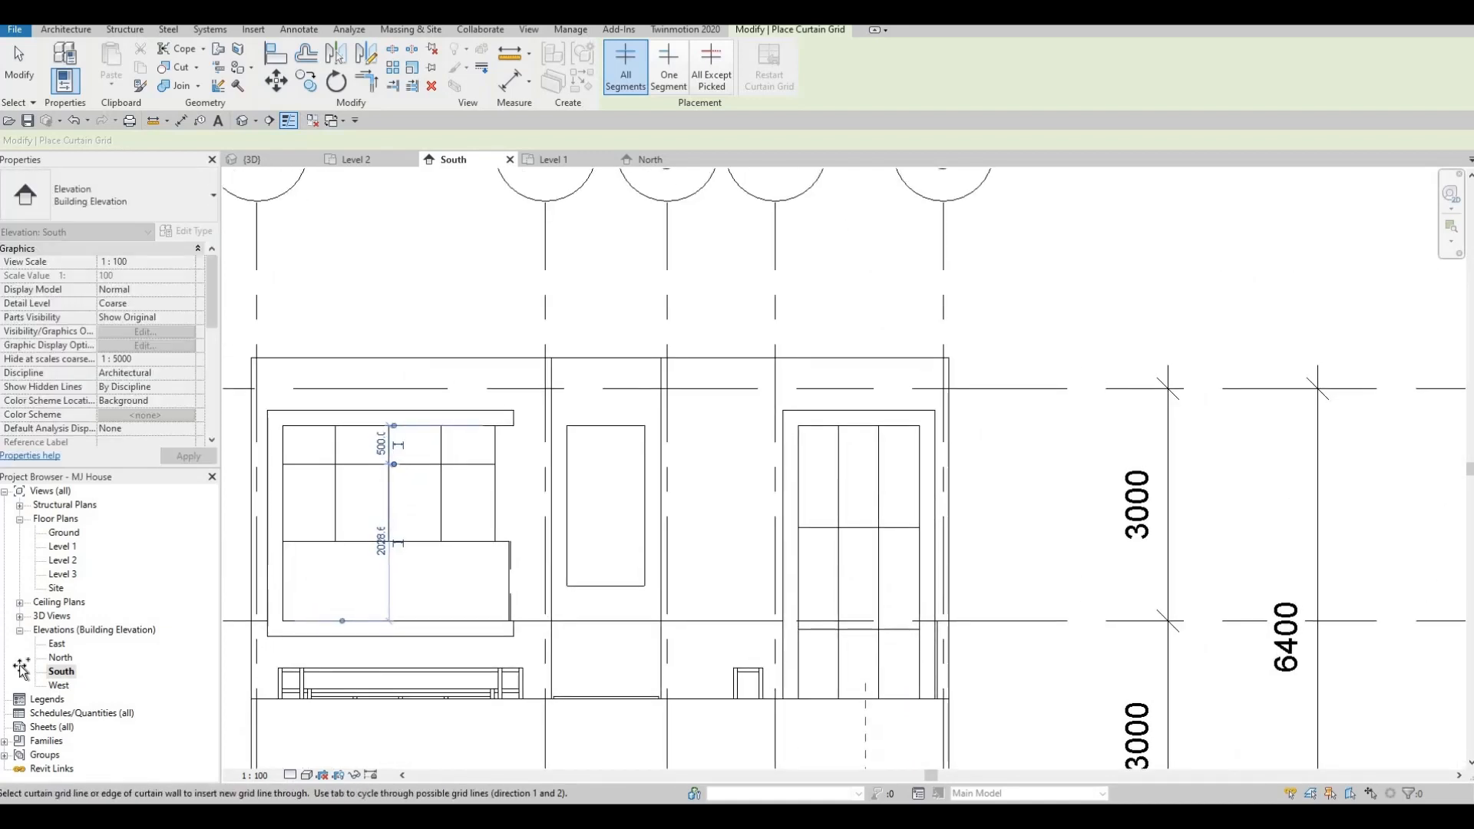
- In the North elevation, add a horizontal curtain grid line 500 below the top of both upper-floor curtain walls
double_click(60, 658)
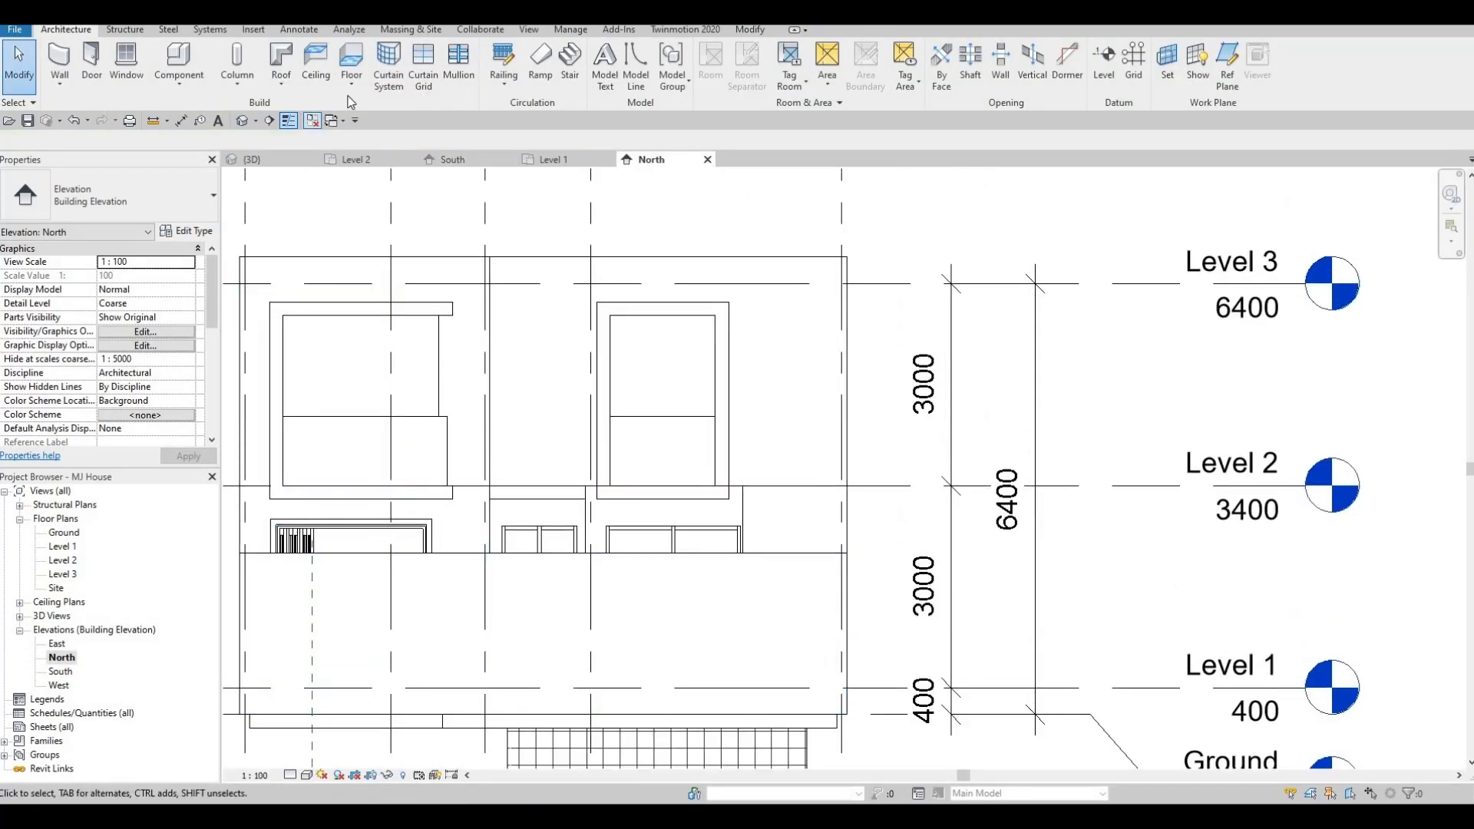
left_click(421, 82)
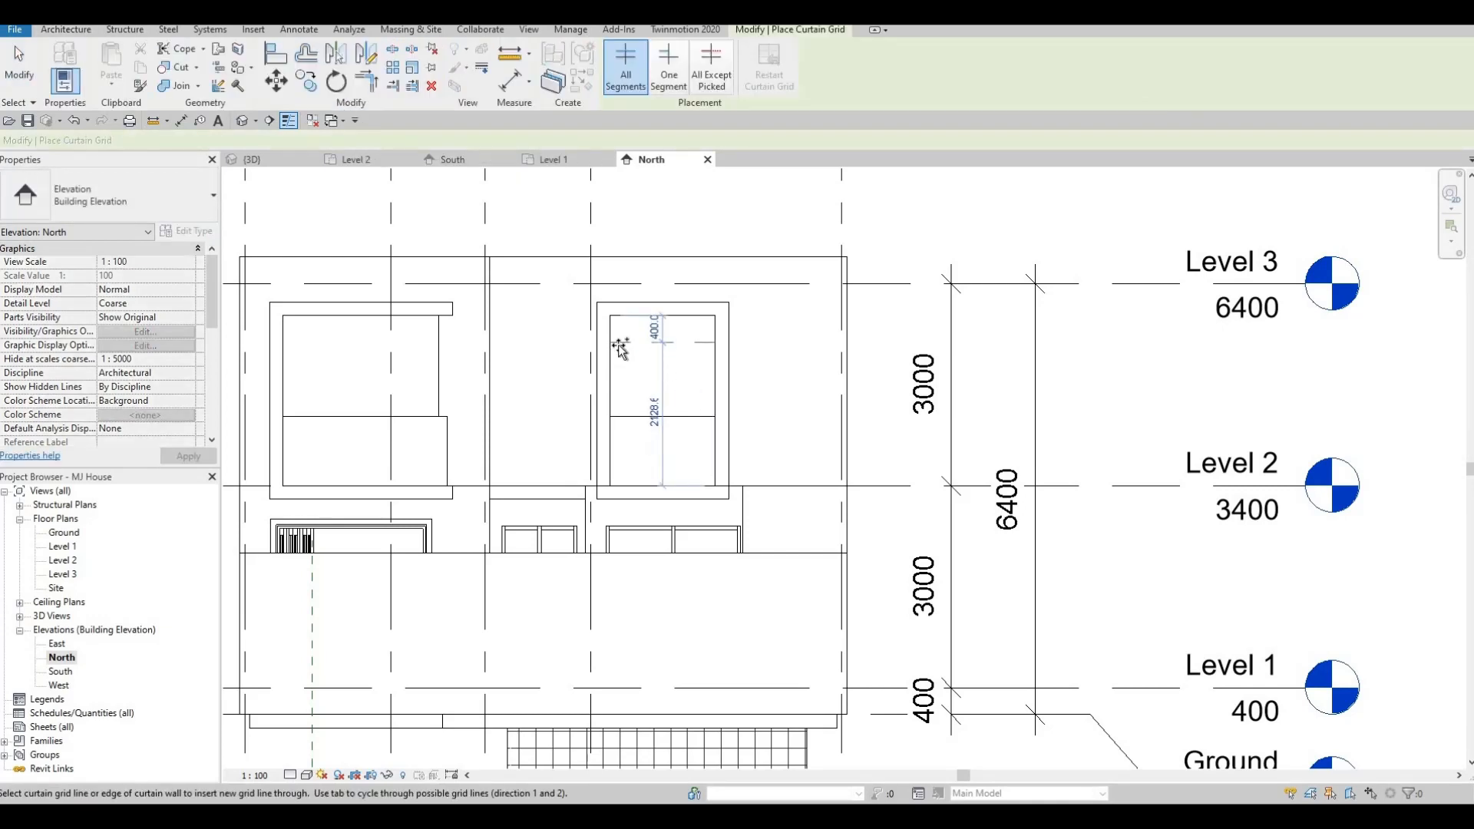
left_click(579, 350)
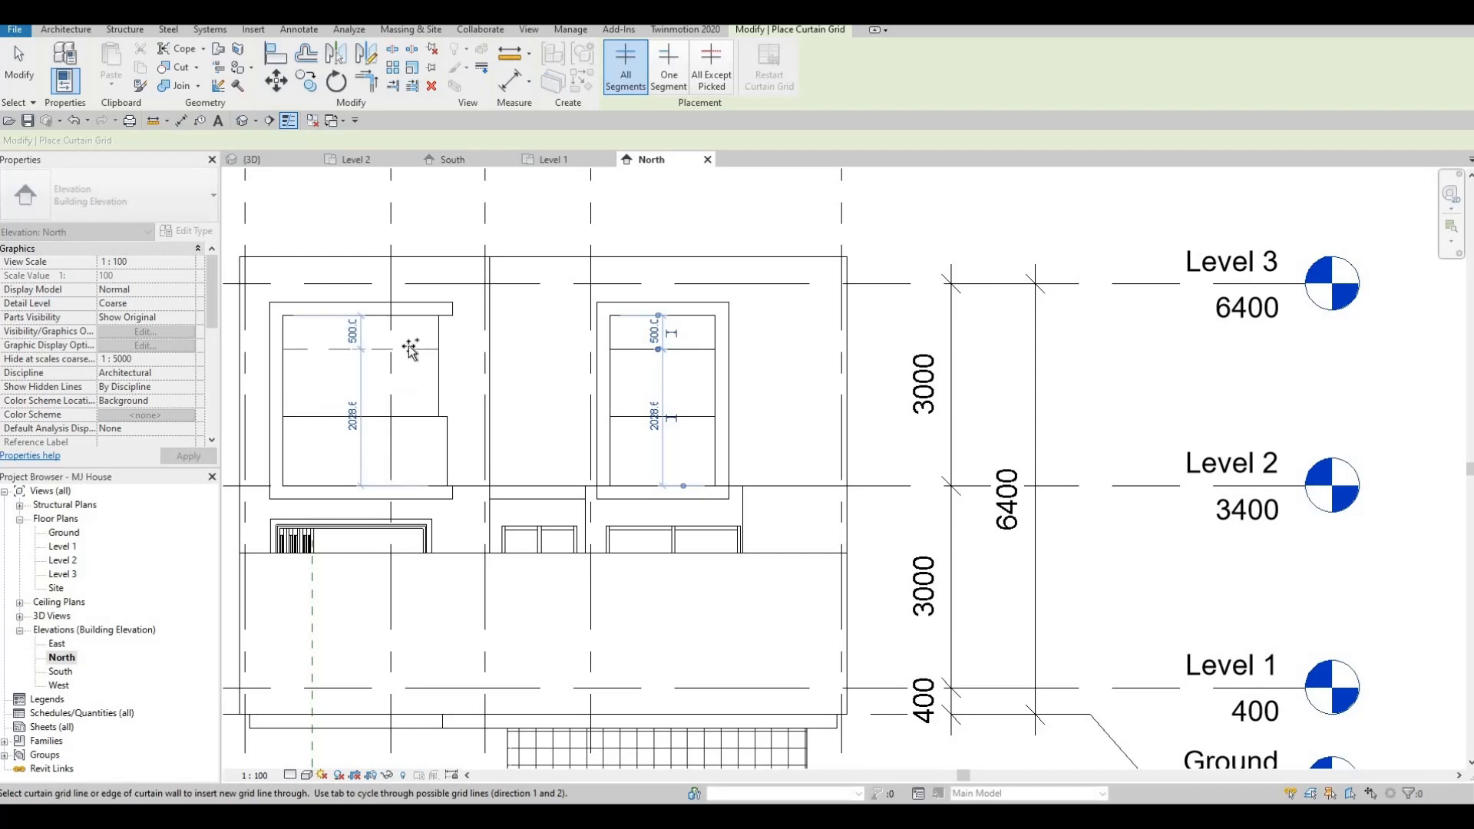
left_click(411, 350)
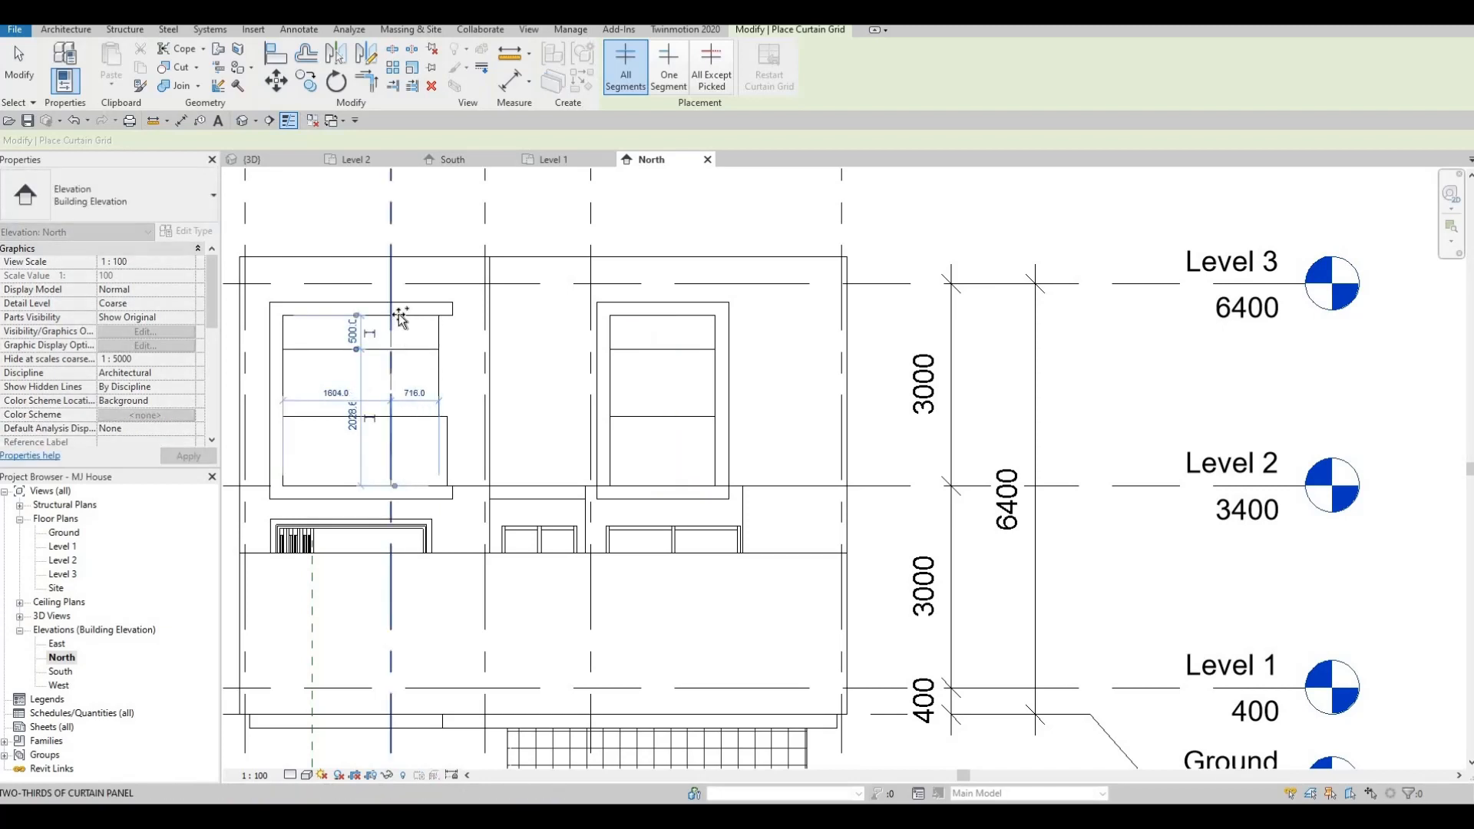
- Place a vertical curtain grid line about 640 from the right edge of the left upper-floor curtain wall
scroll(400, 315, "up", 2)
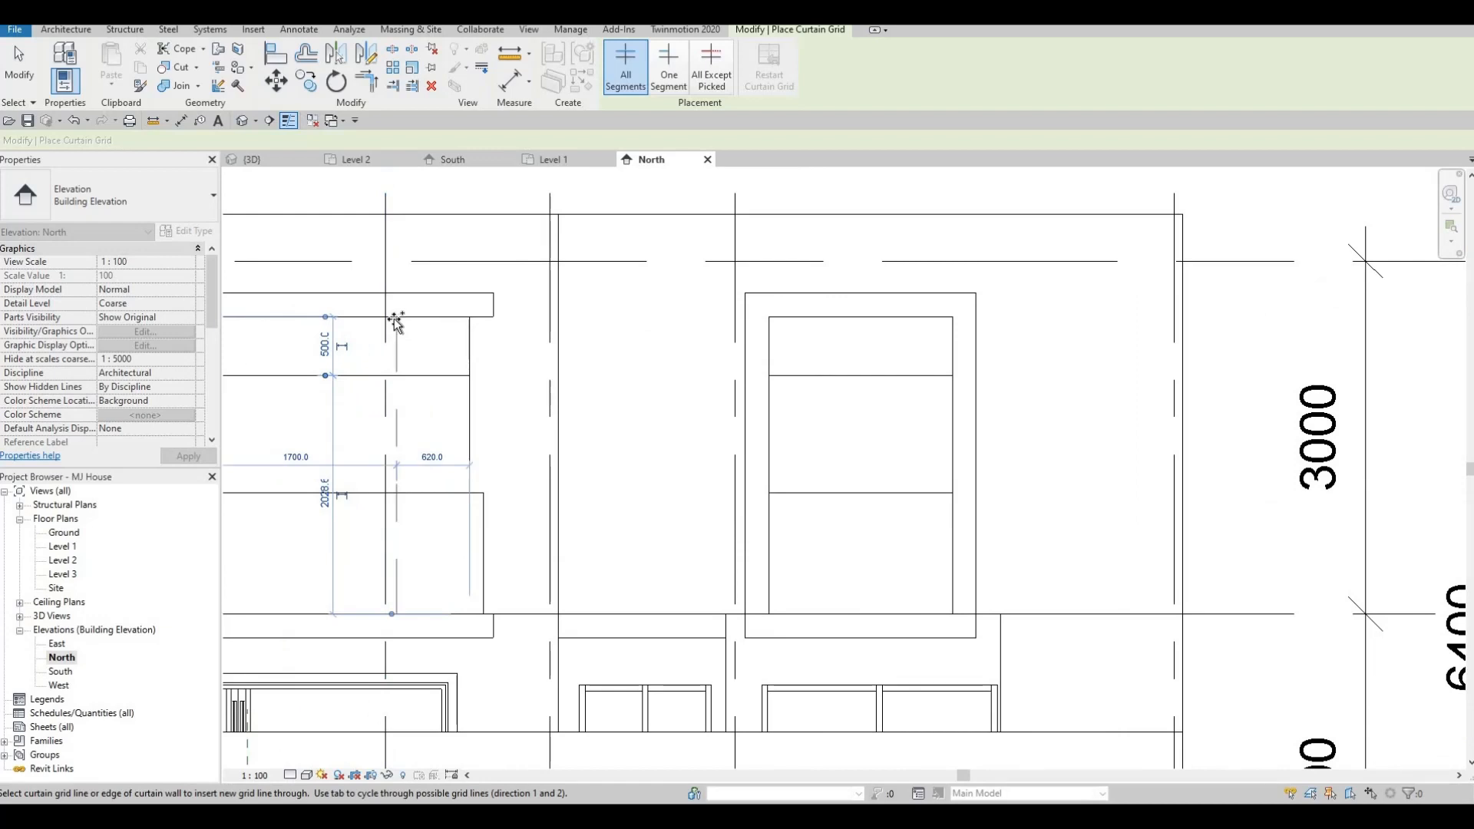
scroll(396, 320, "up", 2)
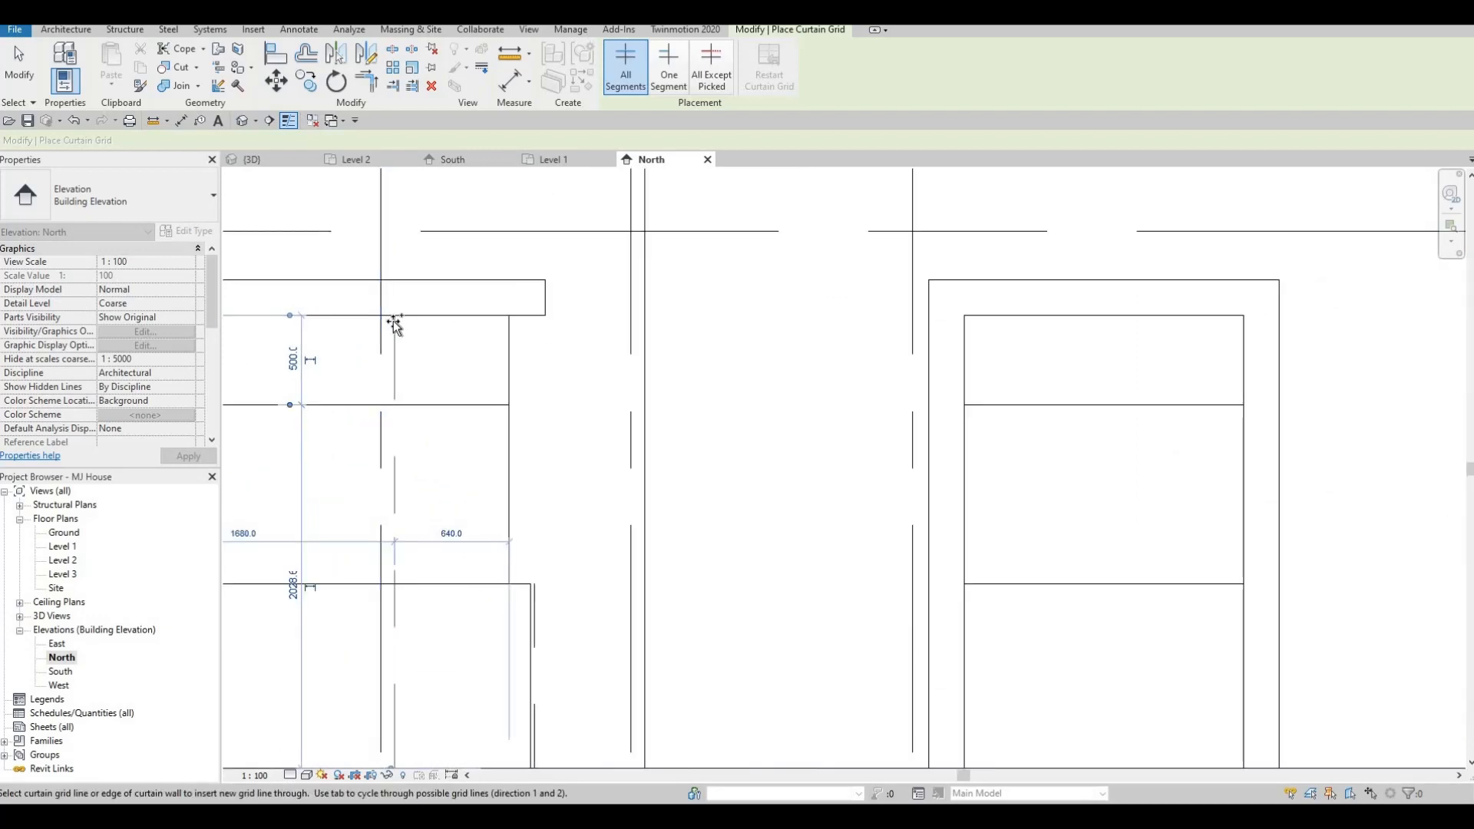
left_click(380, 354)
scroll(372, 411, "down", 3)
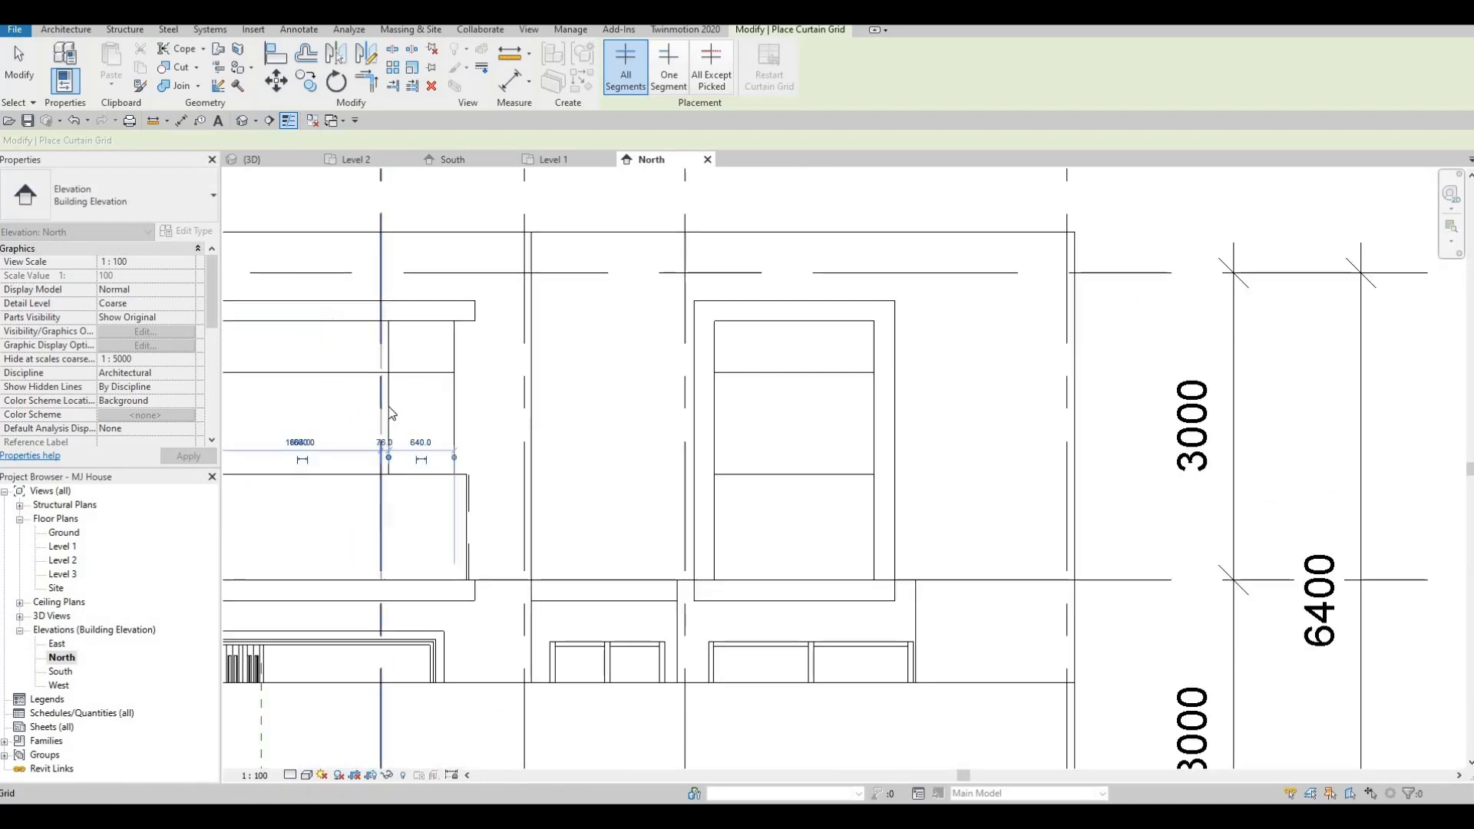
key("Escape")
key("Escape")
key("Escape")
- Set the new vertical grid line's distance from the curtain wall's right edge to 700
left_click(418, 438)
left_click(419, 441)
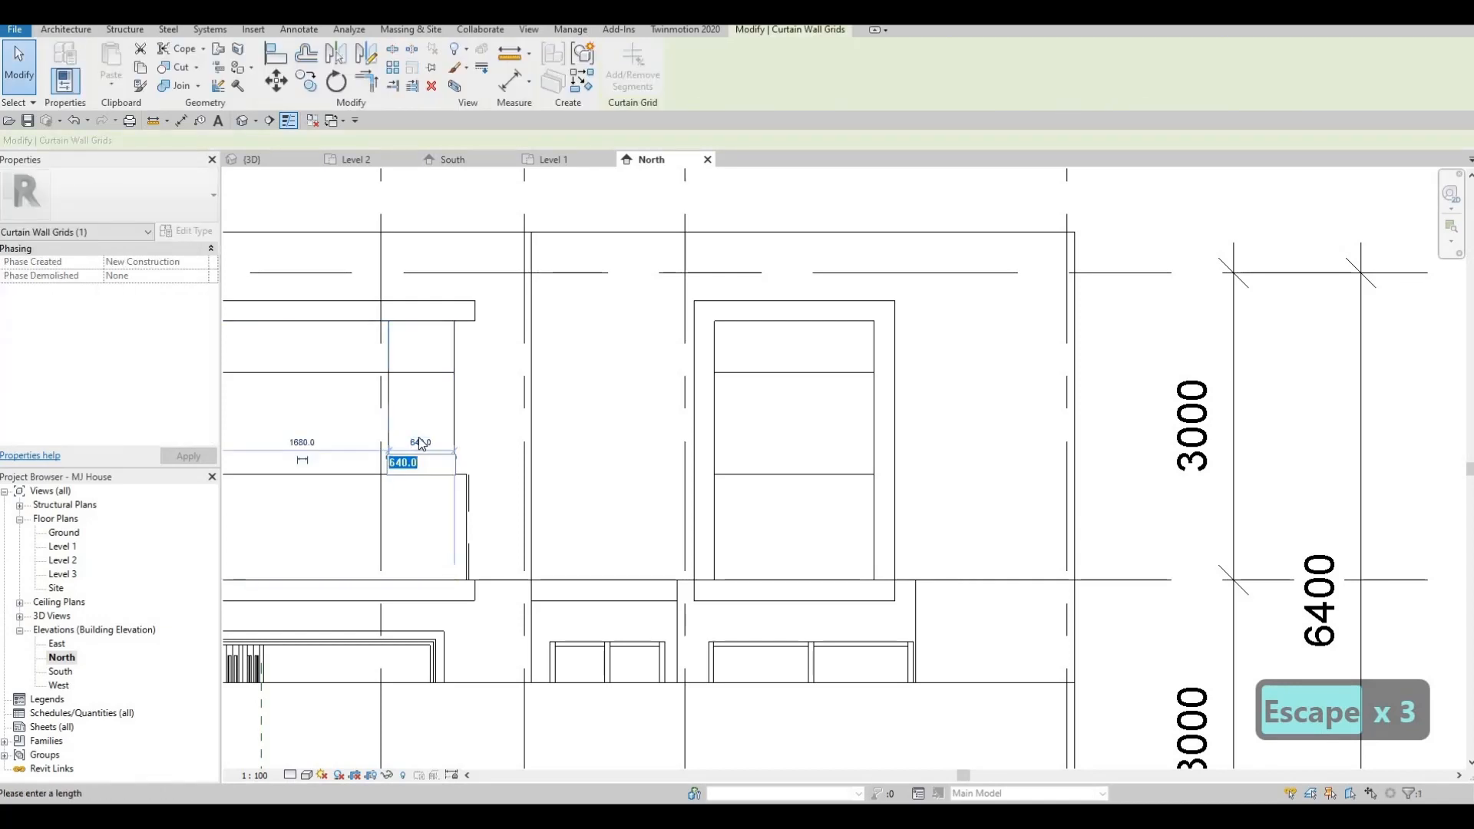
type("700")
key("Return")
key("Escape")
key("Escape")
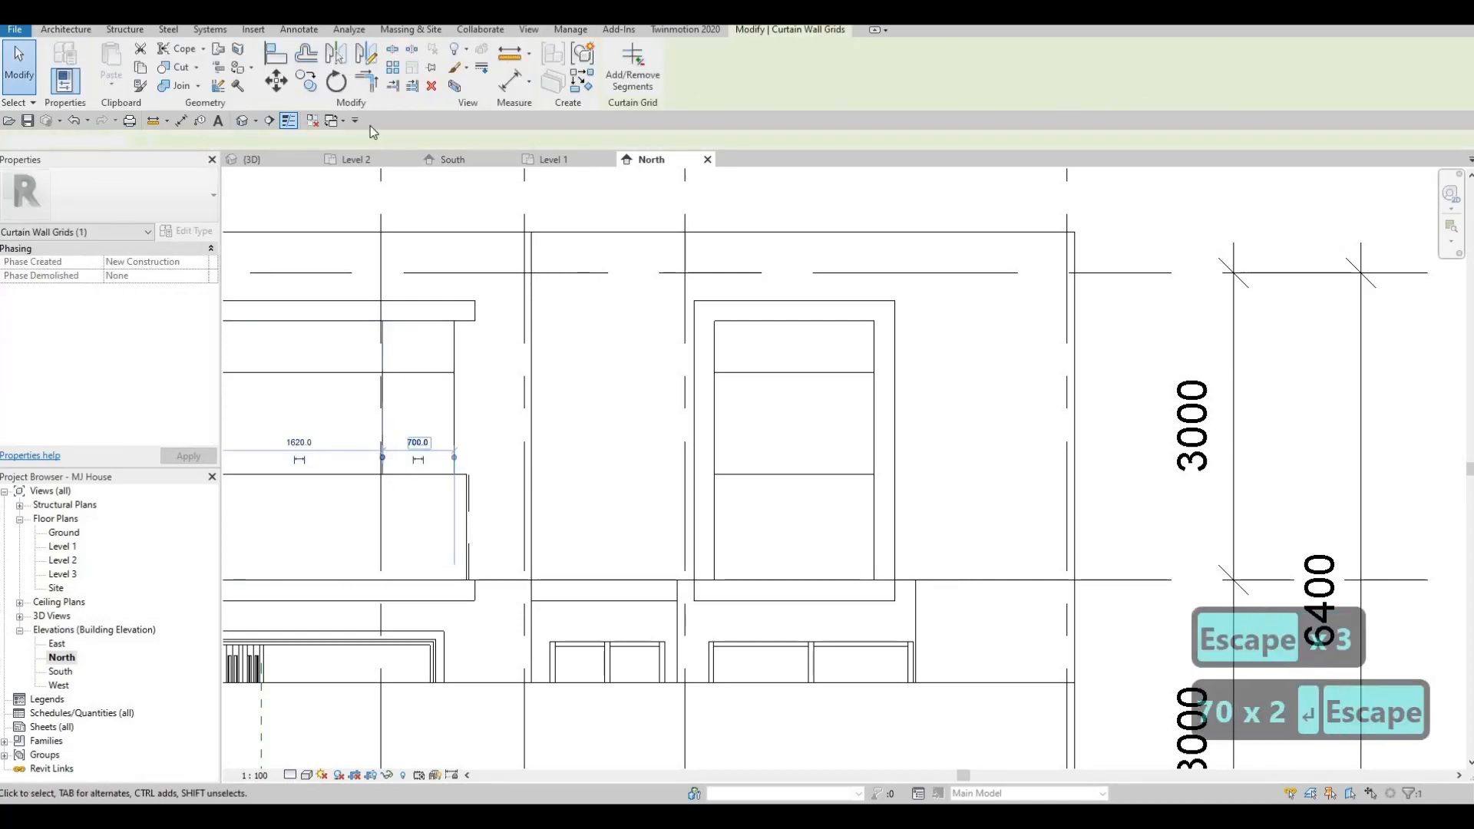
- Add a vertical curtain grid line at the midpoint of the left curtain wall's wide panel, leaving 810 on each side
left_click(425, 68)
middle_click_drag(325, 335, 622, 334)
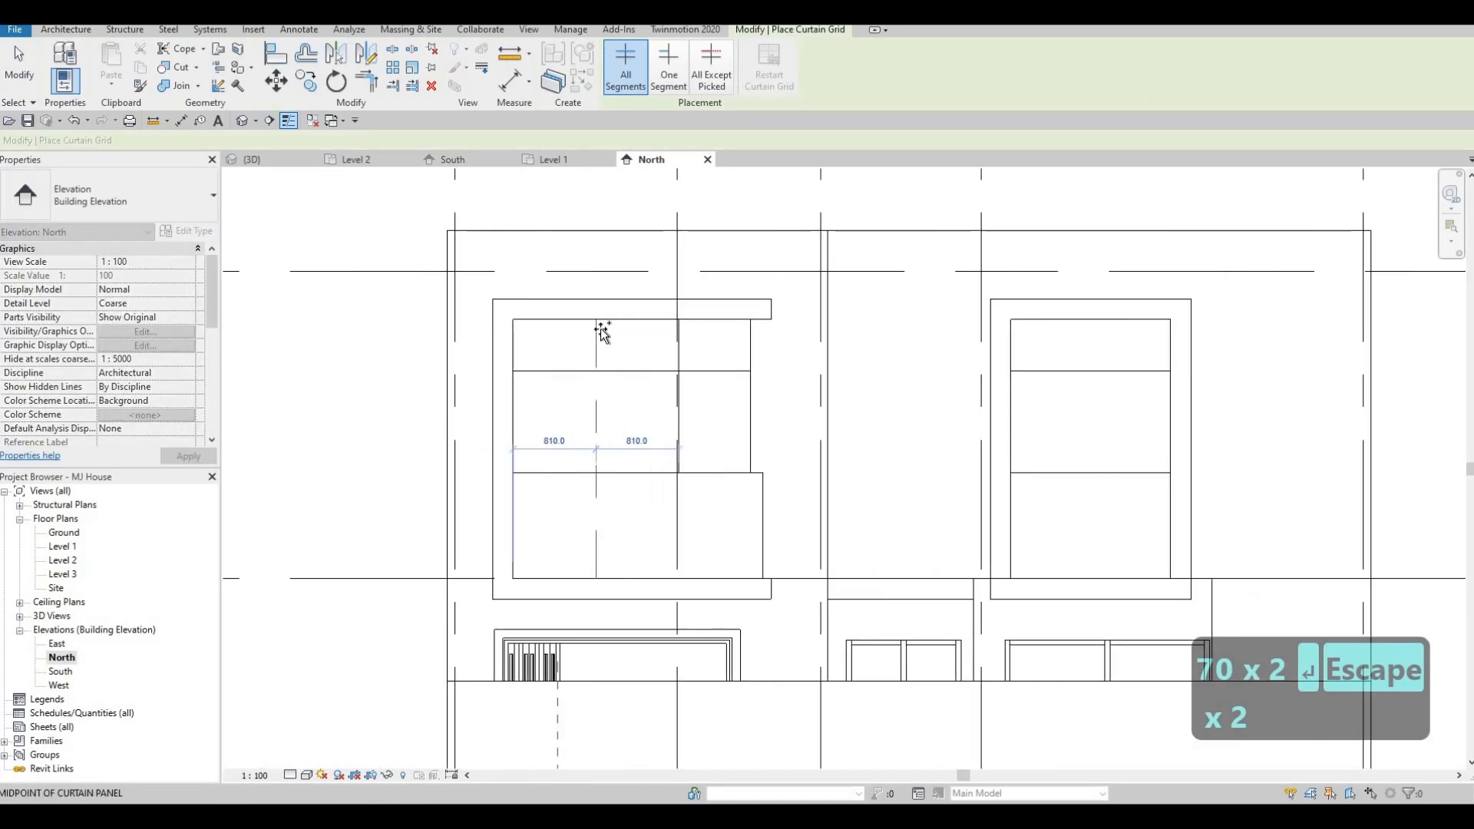
left_click(601, 330)
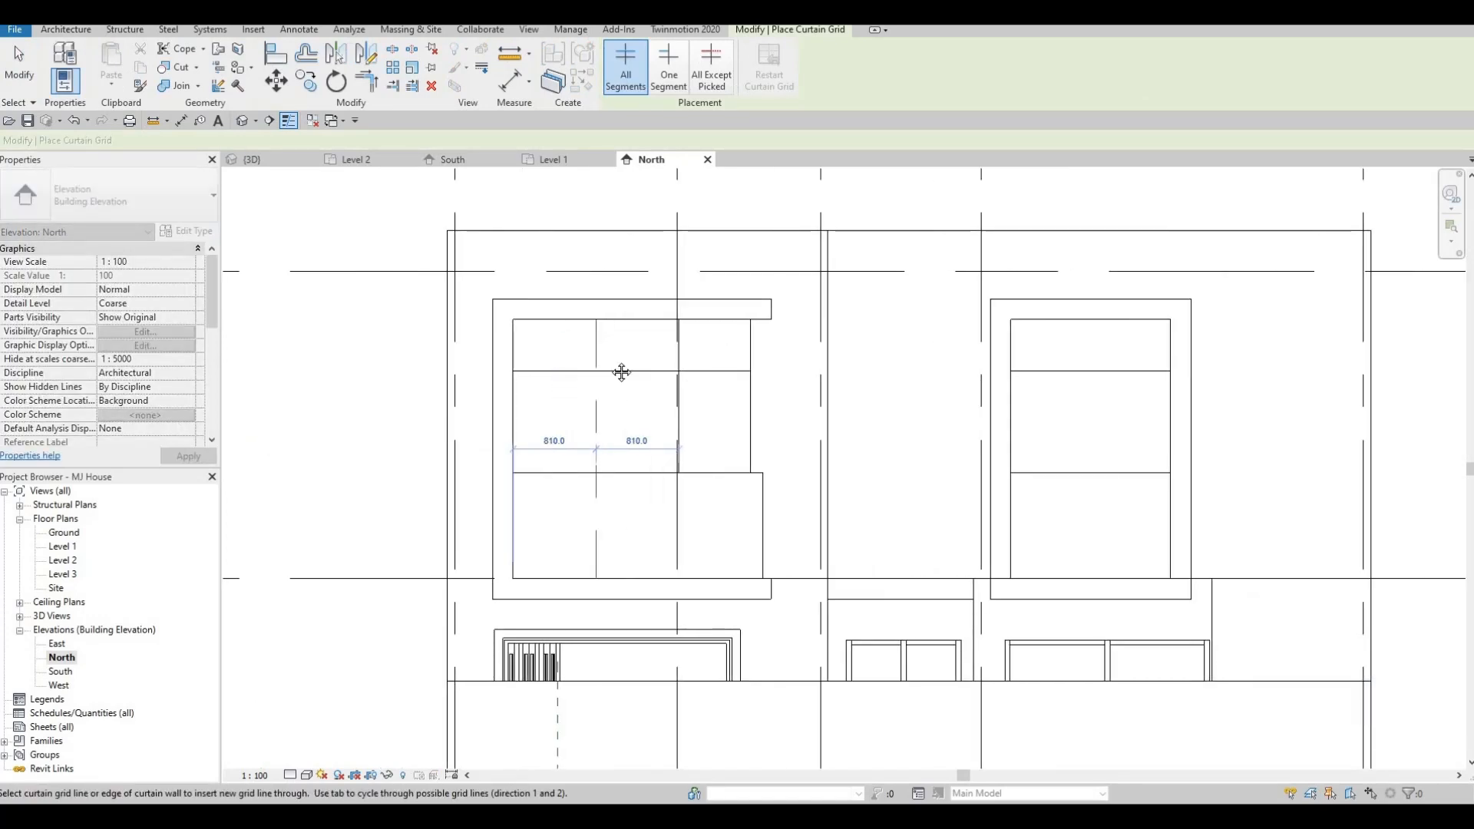
middle_click_drag(1095, 342, 926, 326)
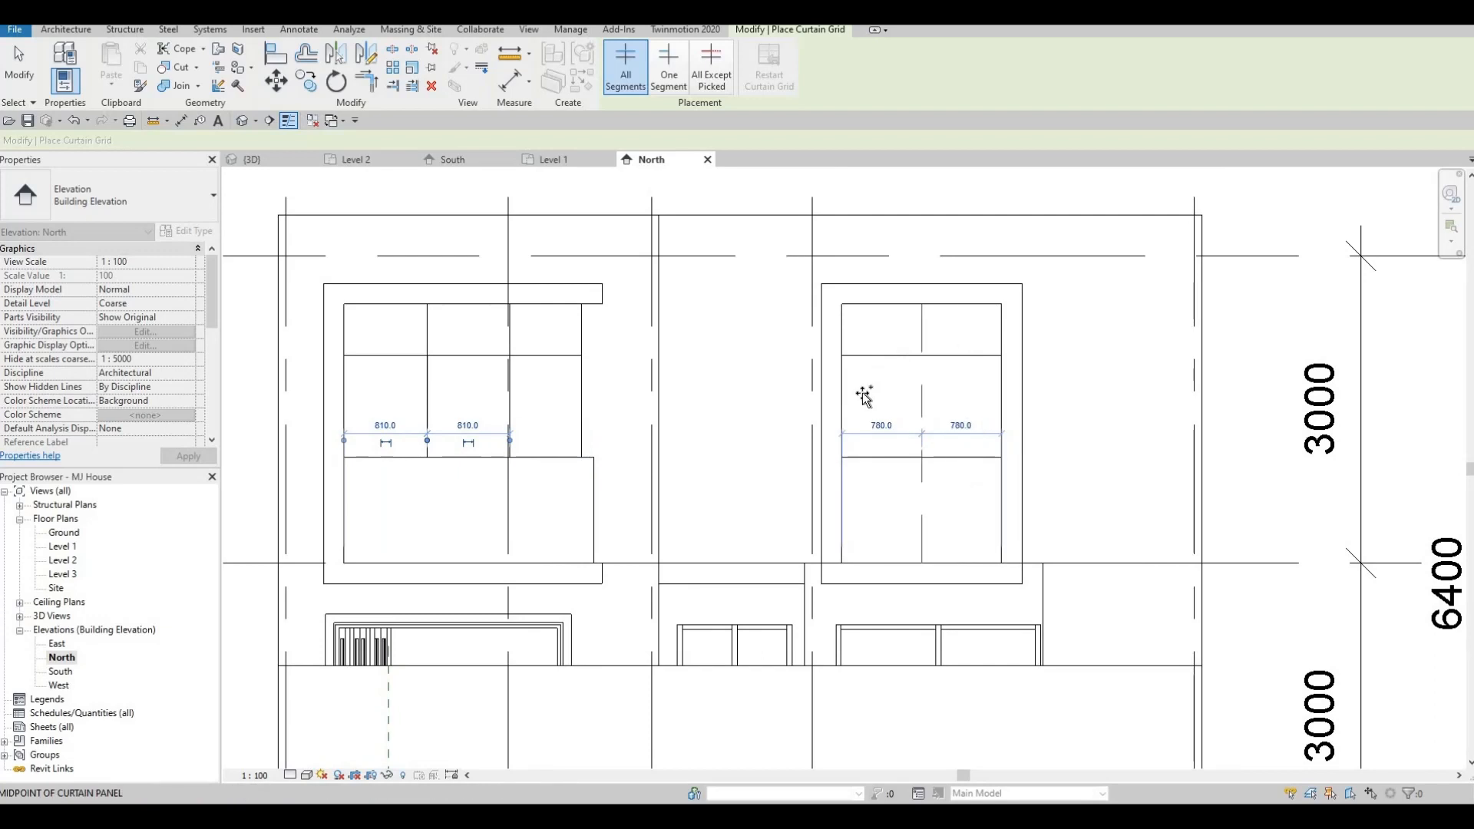
left_click(883, 359)
key("Escape")
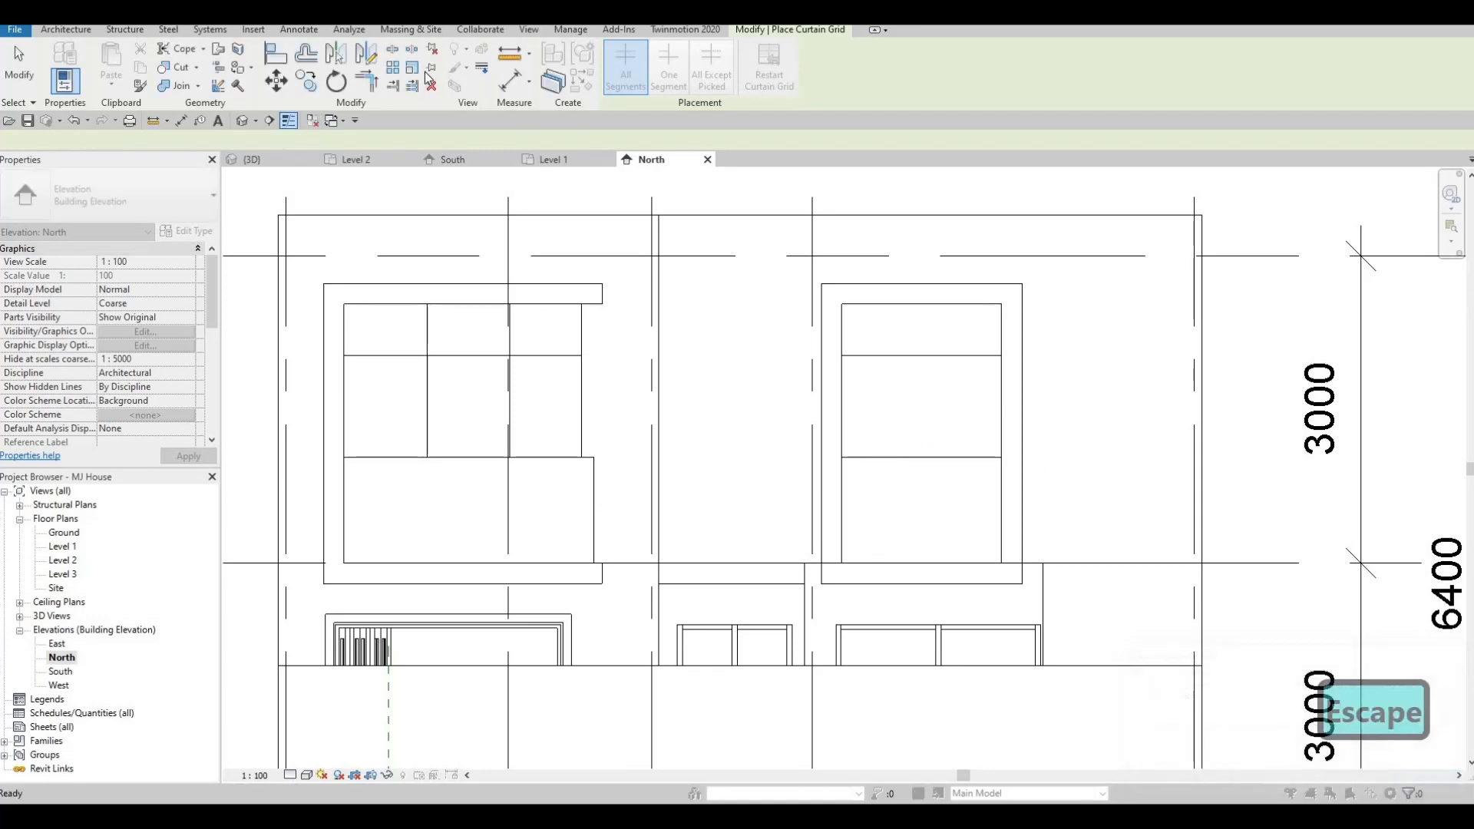
key("Escape")
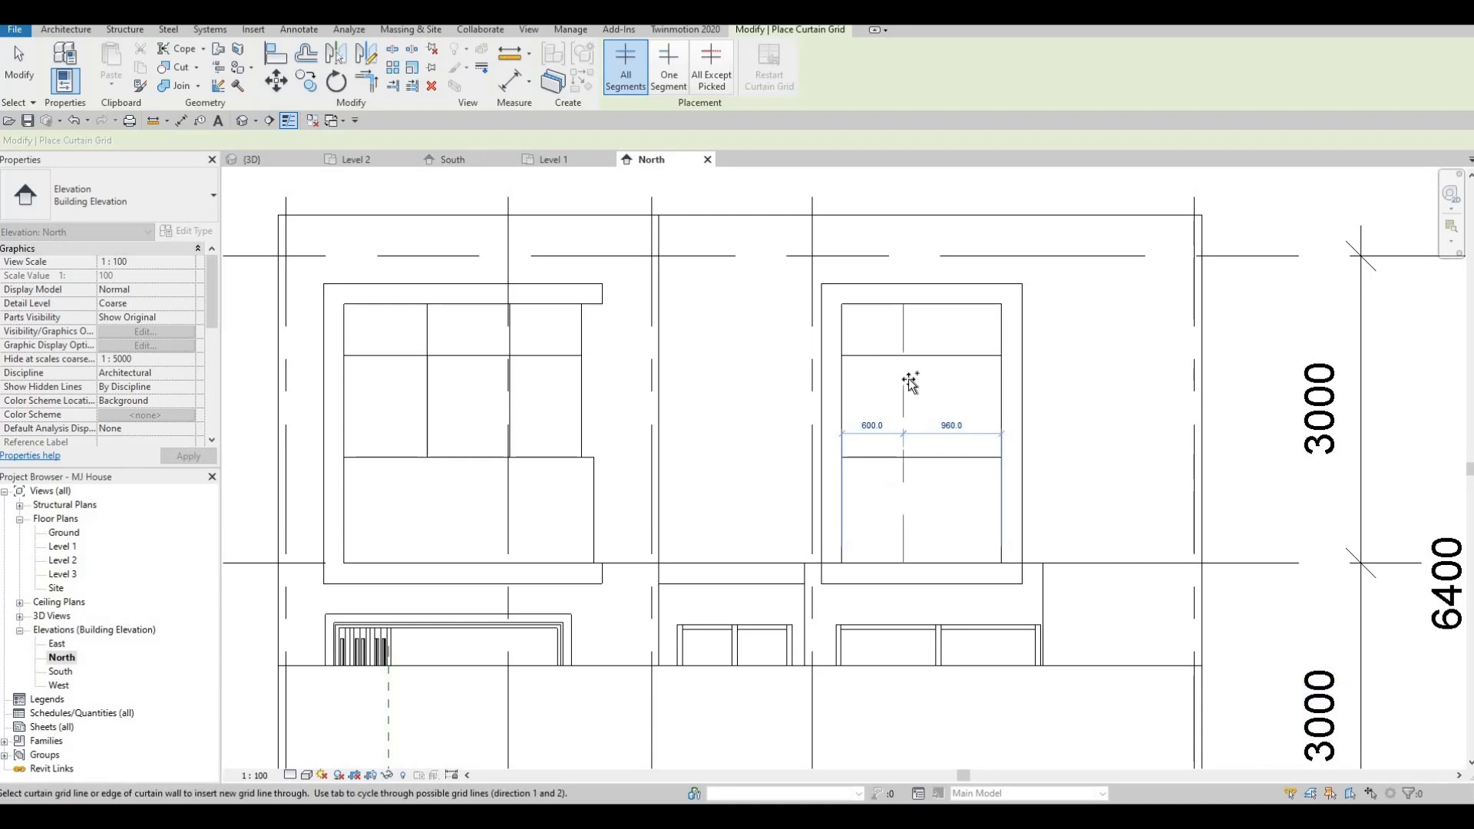
- Place a vertical curtain grid line about 680 from the left edge of the right upper-floor curtain wall
scroll(910, 382, "up", 1)
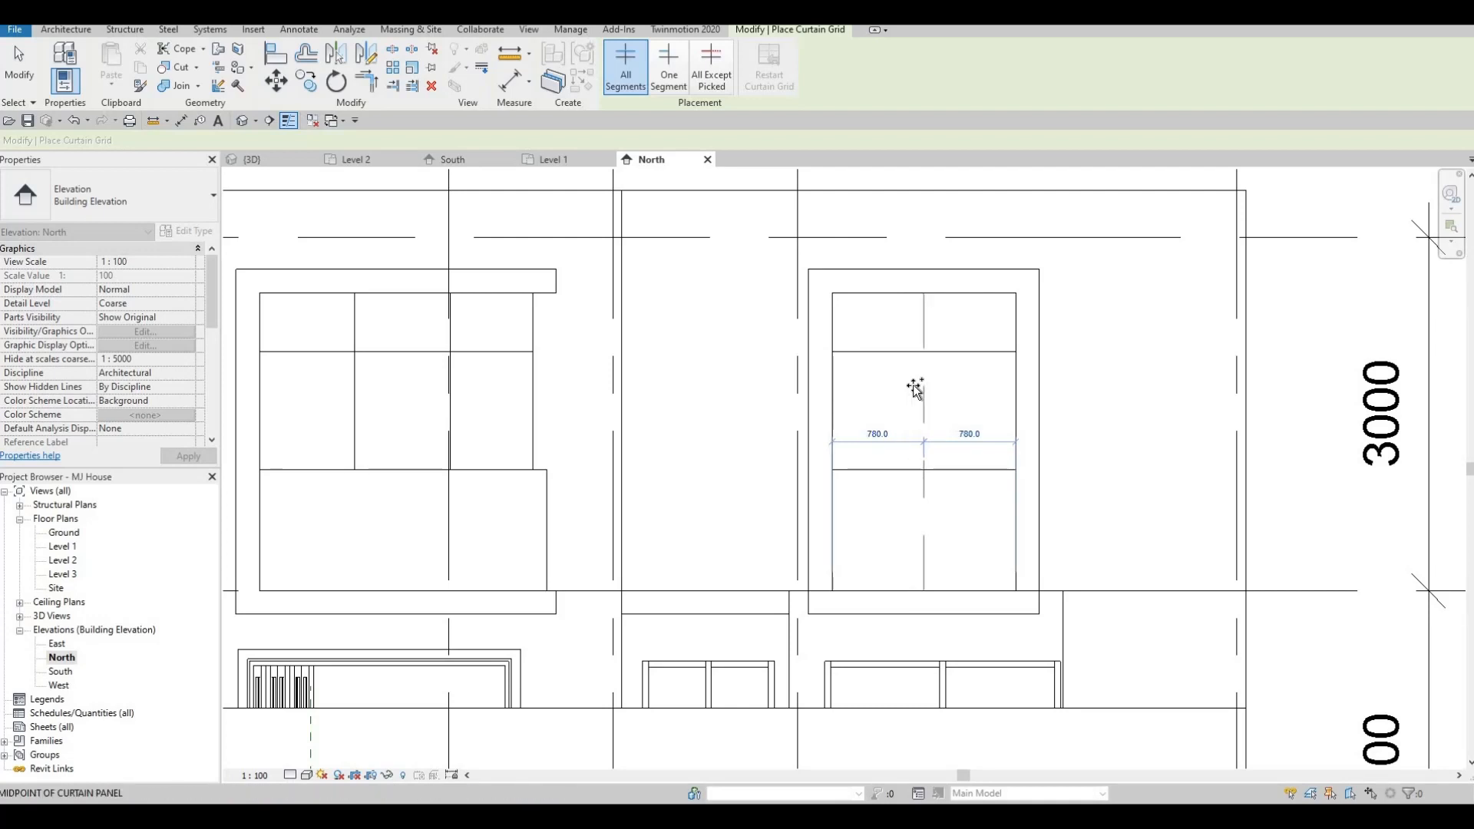
left_click(911, 396)
key("Escape")
key("Escape")
key("Escape")
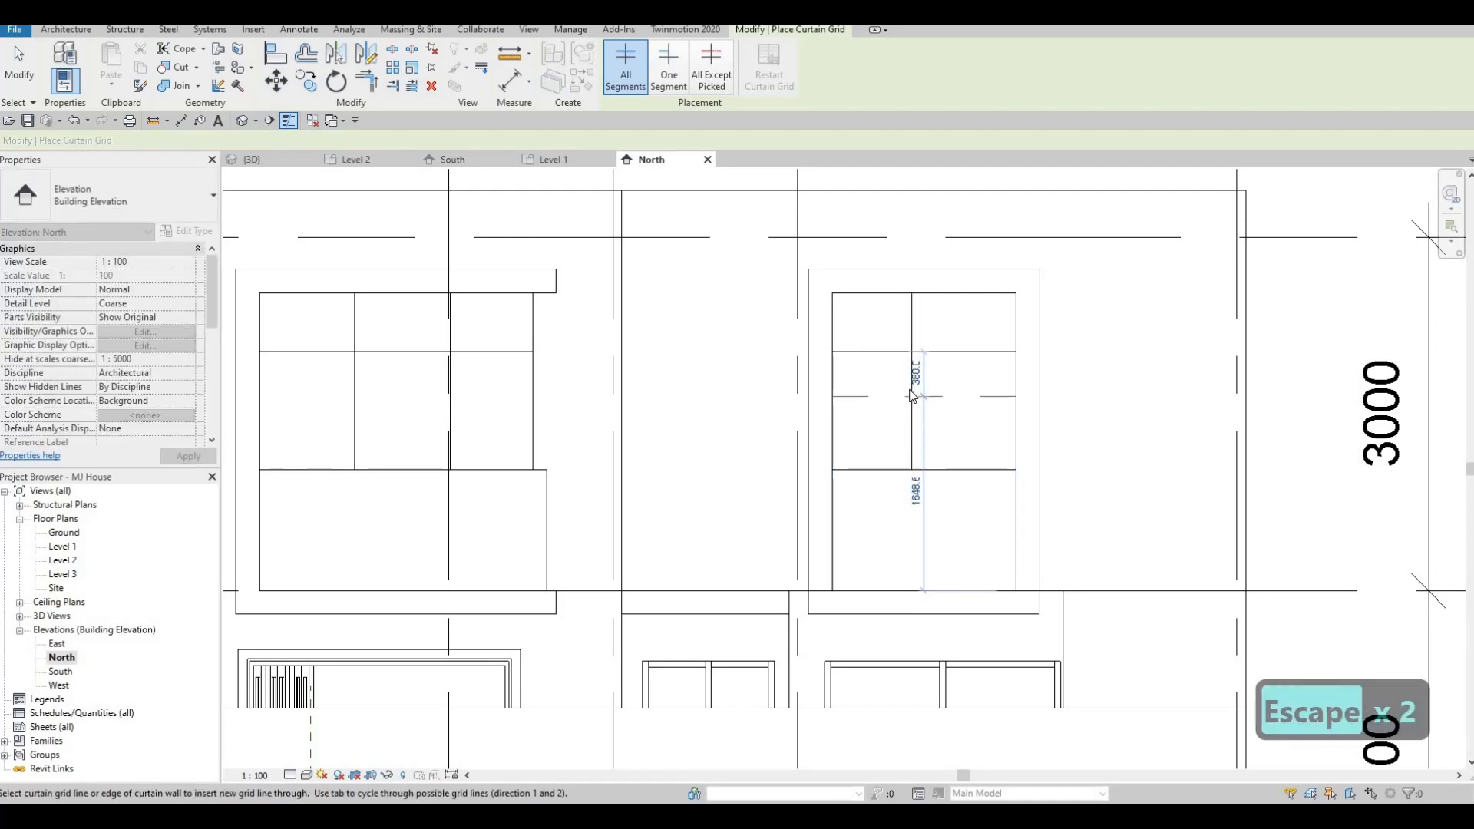
- Set the new vertical grid line's distance from the right curtain wall's left edge to 700
left_click(885, 433)
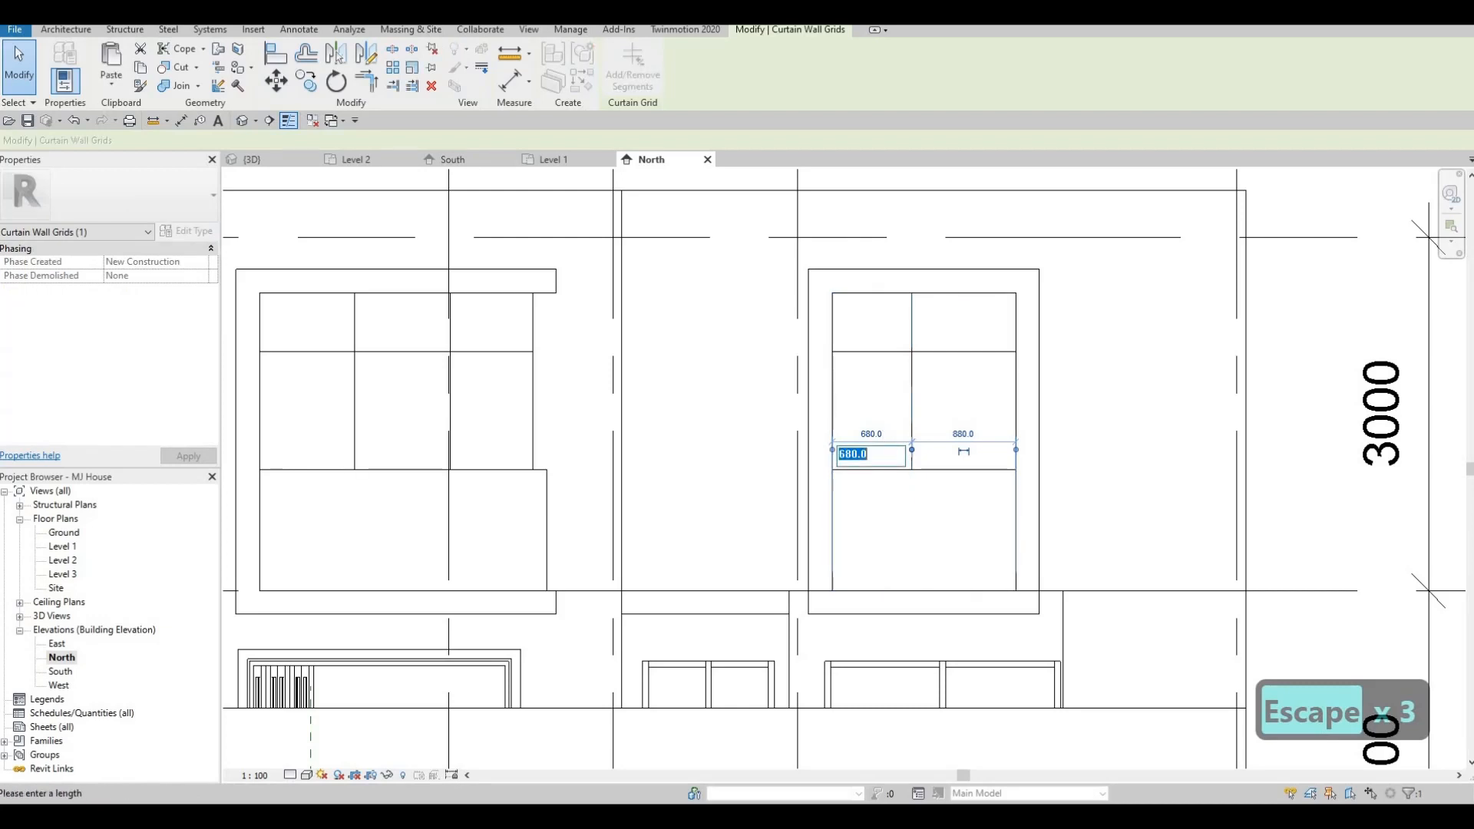
type("700")
key("Return")
key("Escape")
key("Escape")
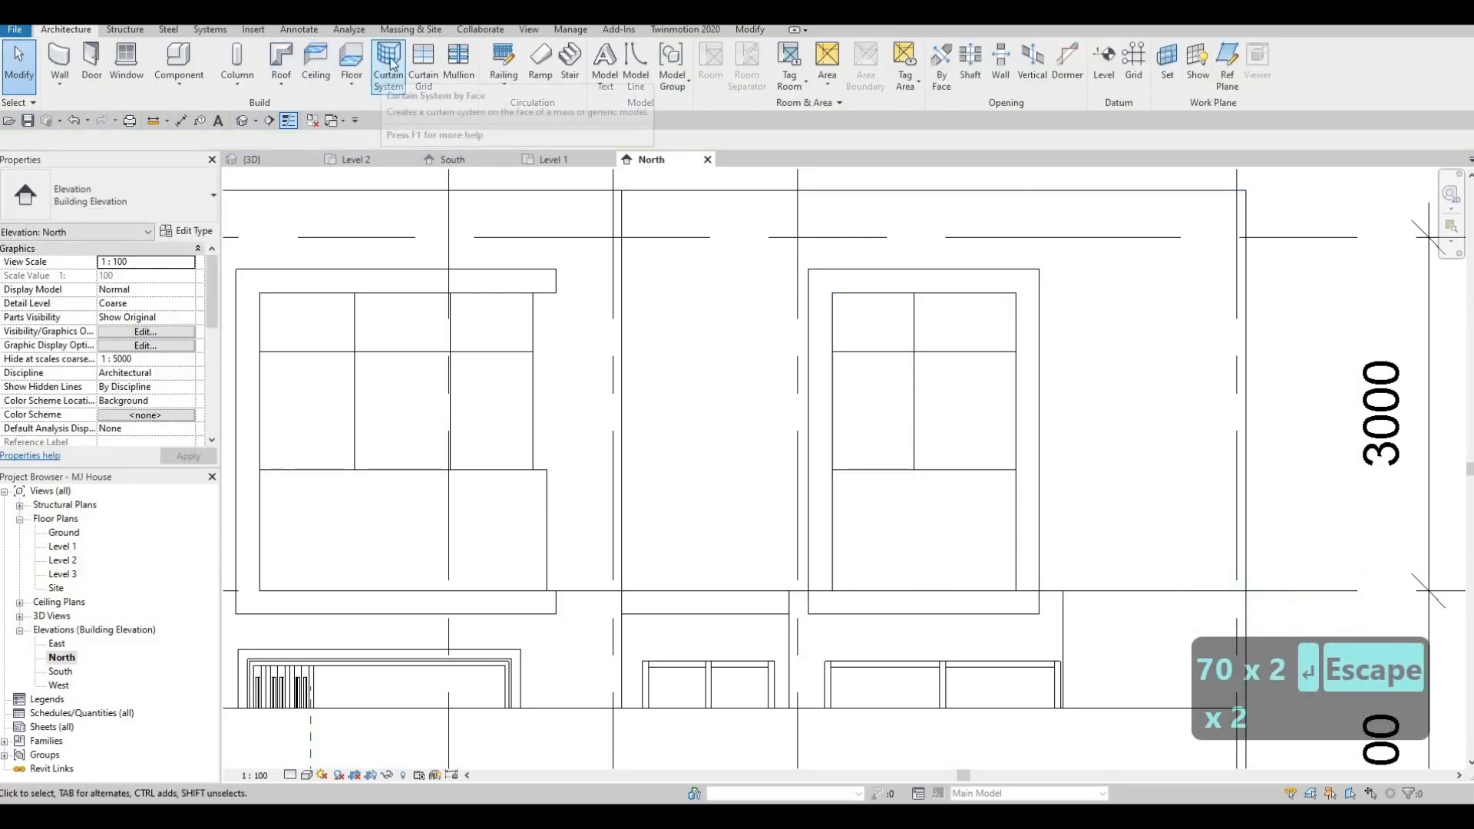
- Delete the vertical grid line from the right upper-floor curtain wall
left_click(423, 69)
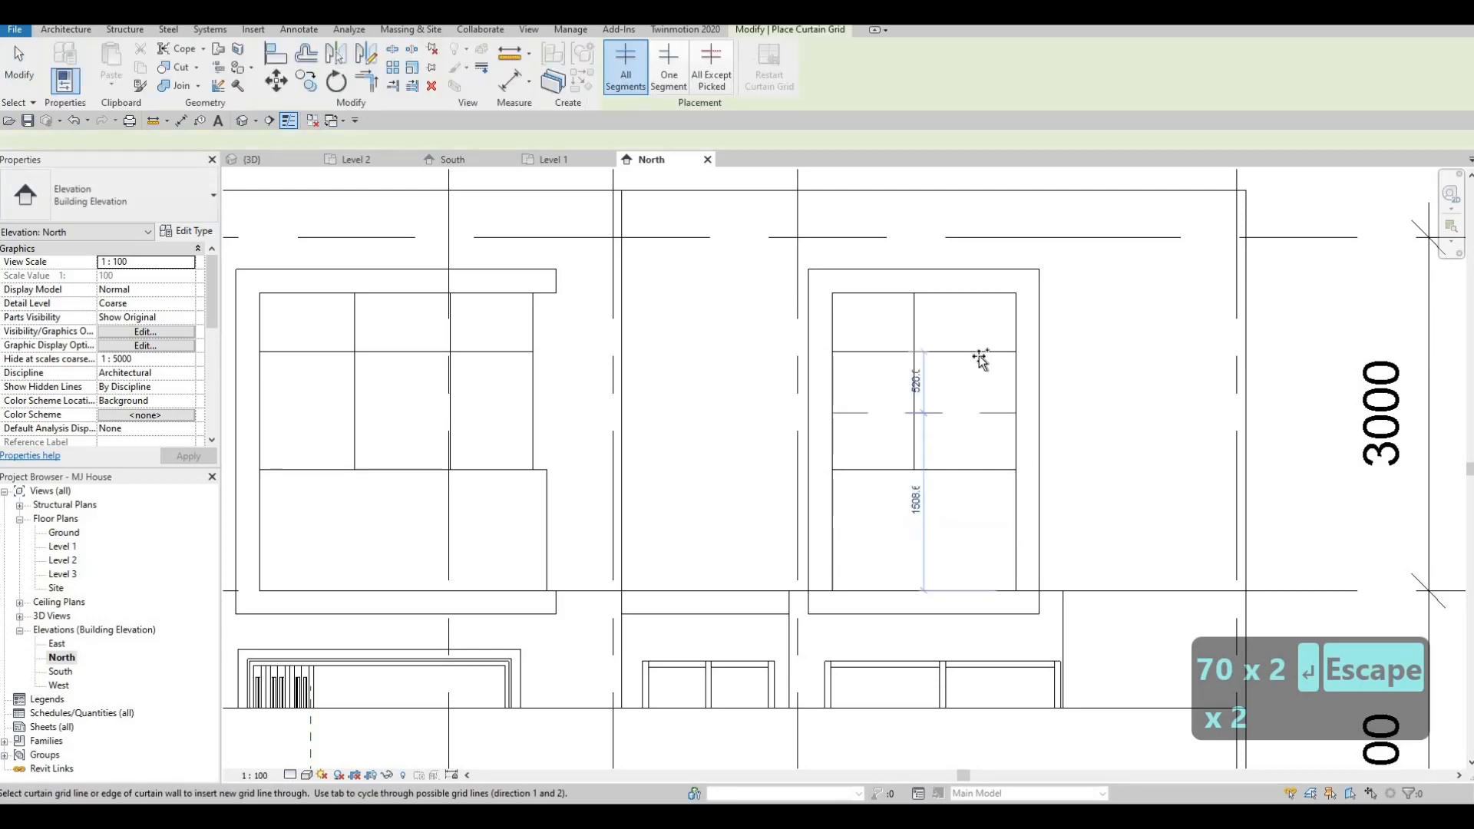
key("Escape")
key("Escape")
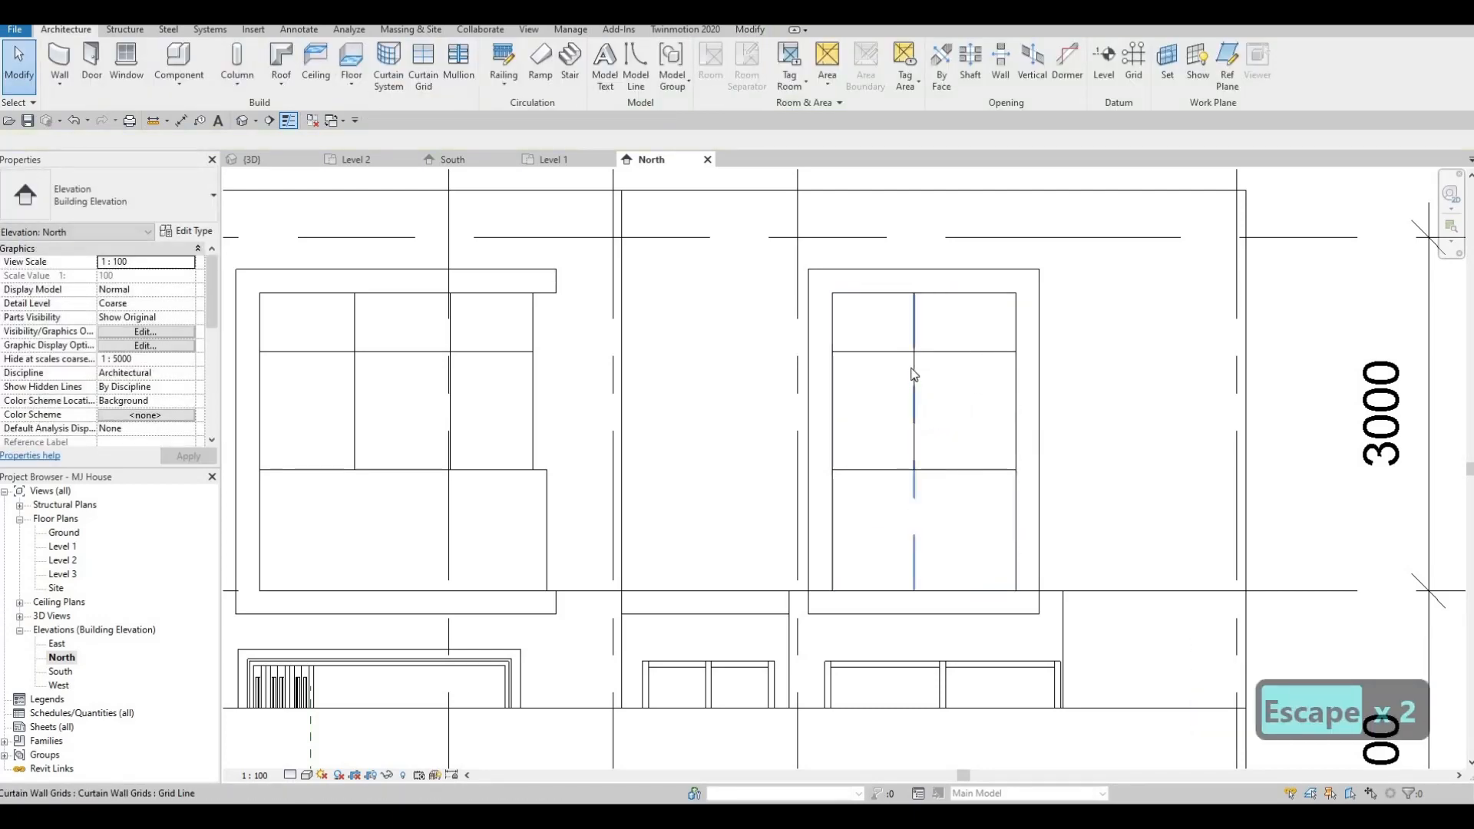
left_click(914, 371)
key("Delete")
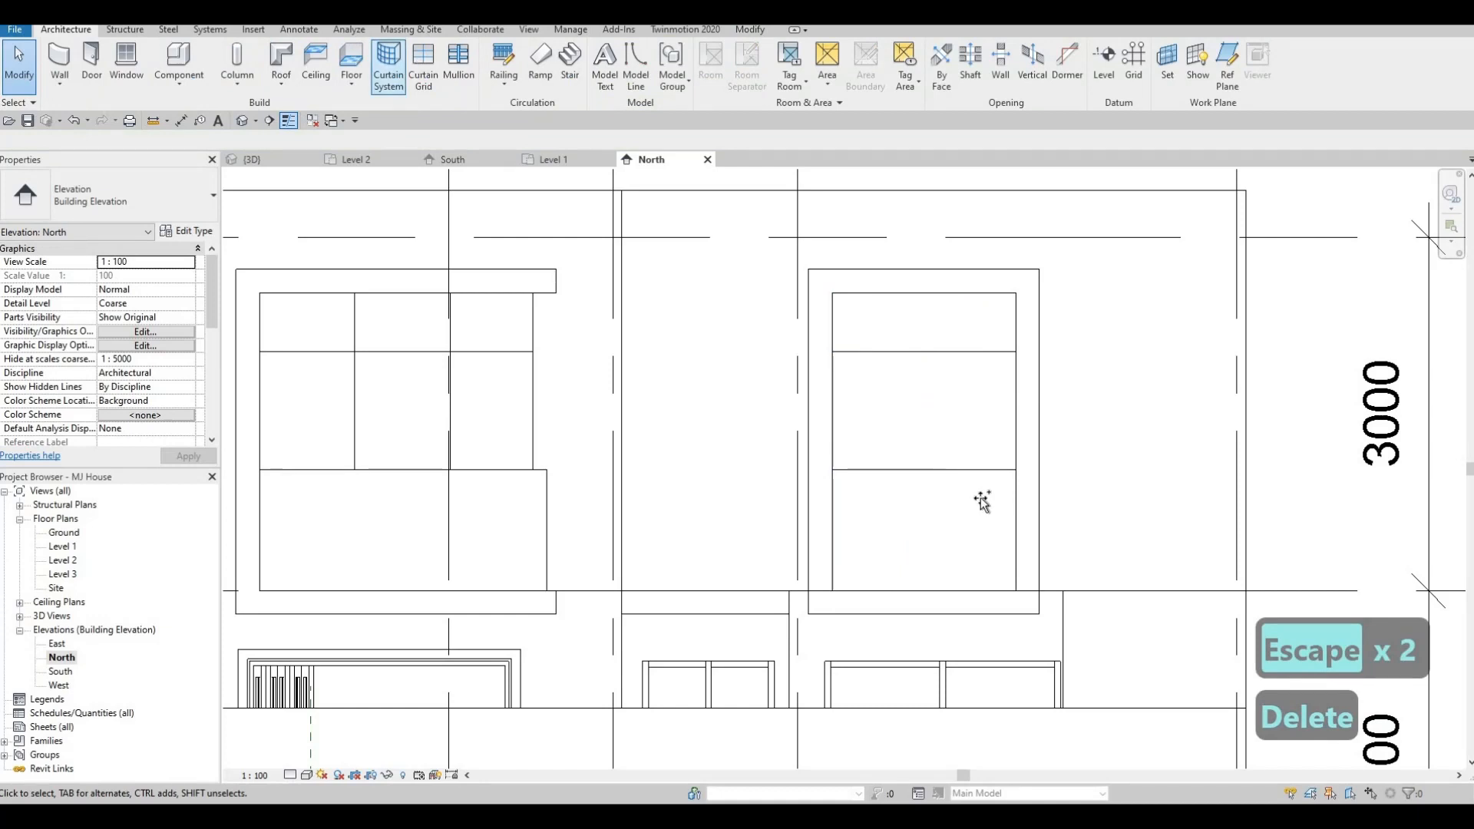
- Divide the right upper-floor curtain wall into three equal columns with two vertical curtain grid lines spaced 520 apart
key("c")
key("g")
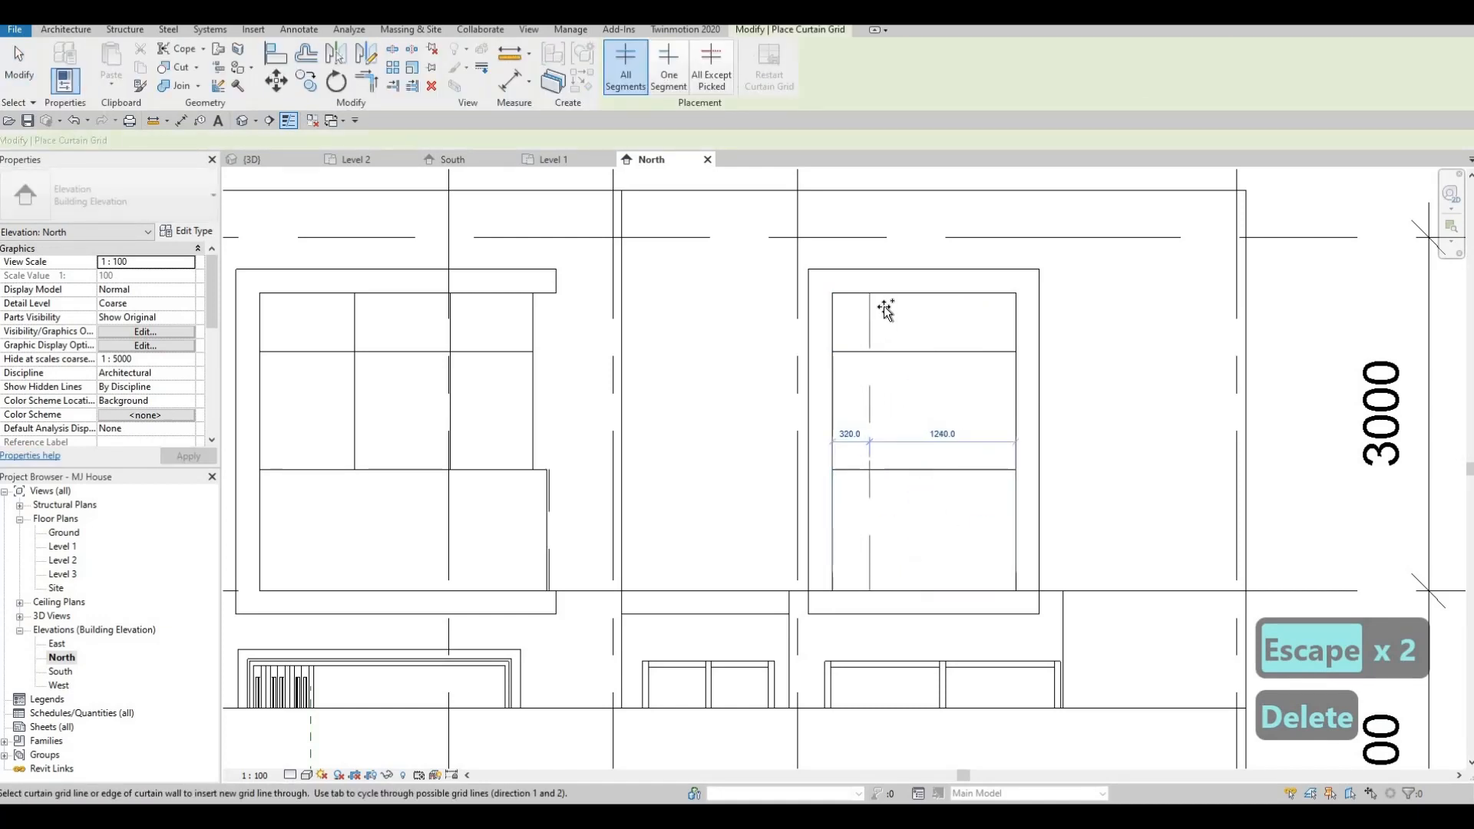
left_click(892, 307)
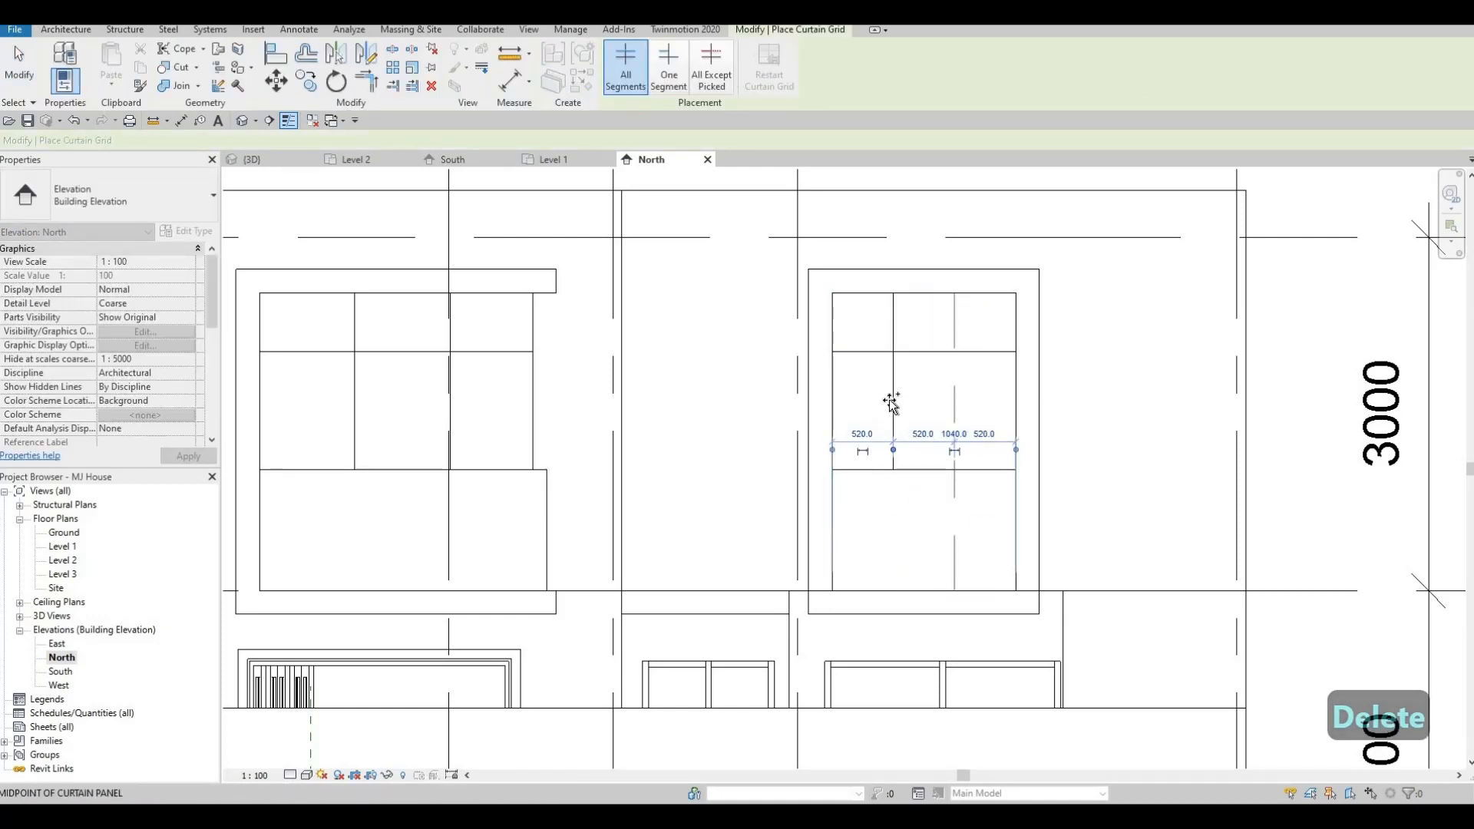
key("Escape")
key("Escape")
scroll(787, 421, "down", 3)
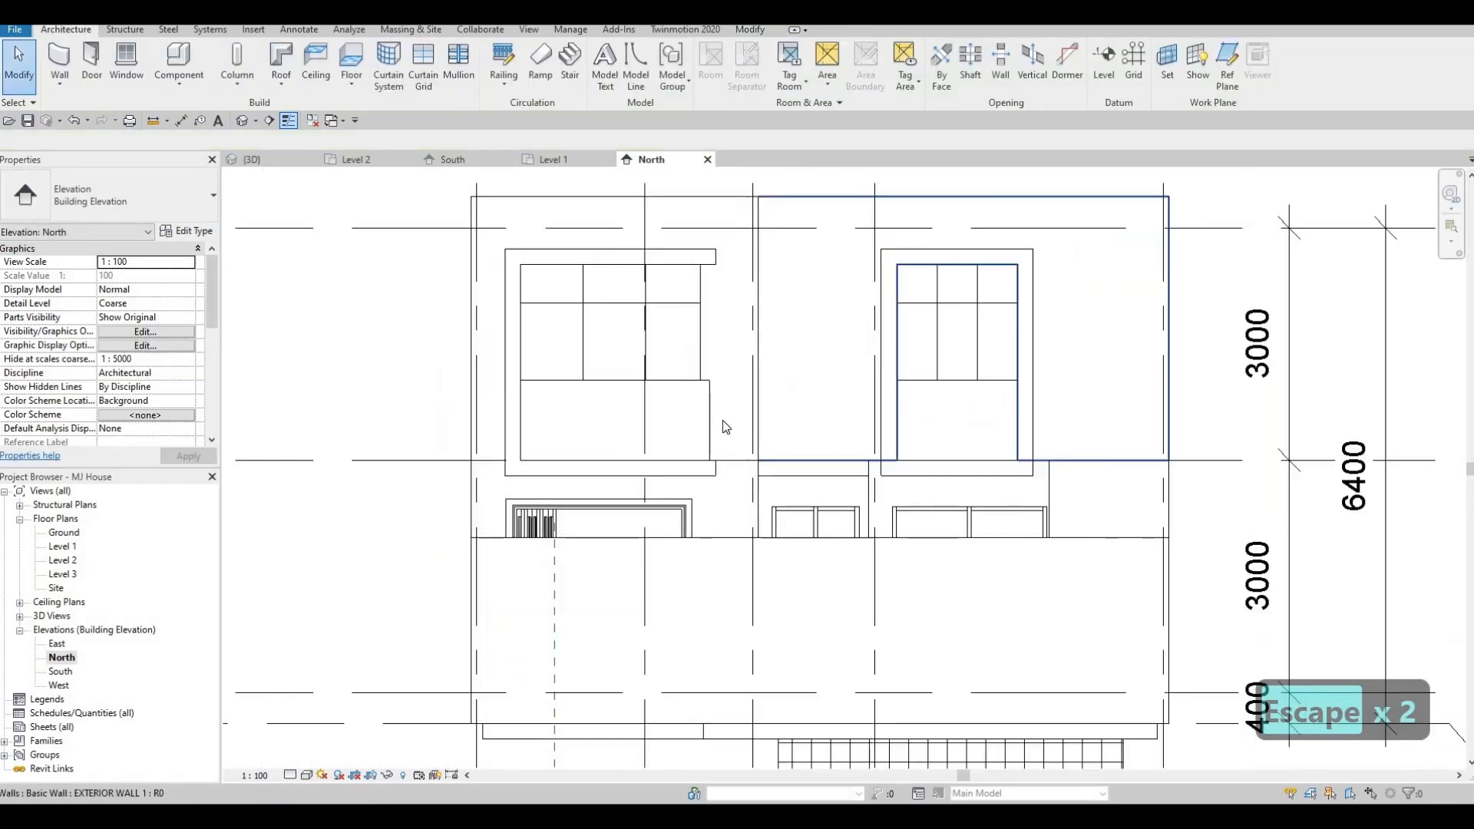
middle_click_drag(722, 421, 708, 475)
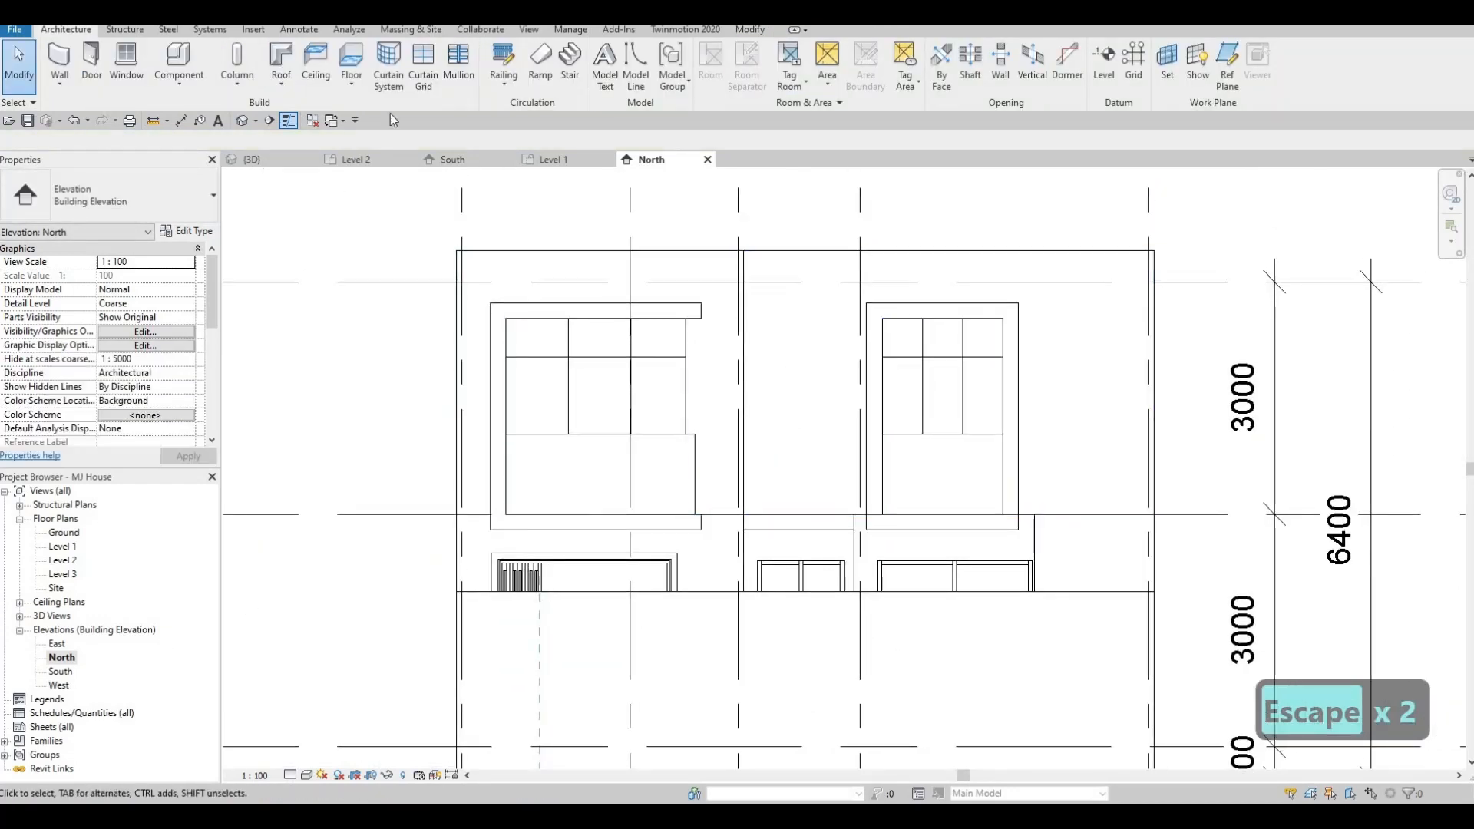
- Review the front of the house in the 3D view and open the South elevation
left_click(247, 159)
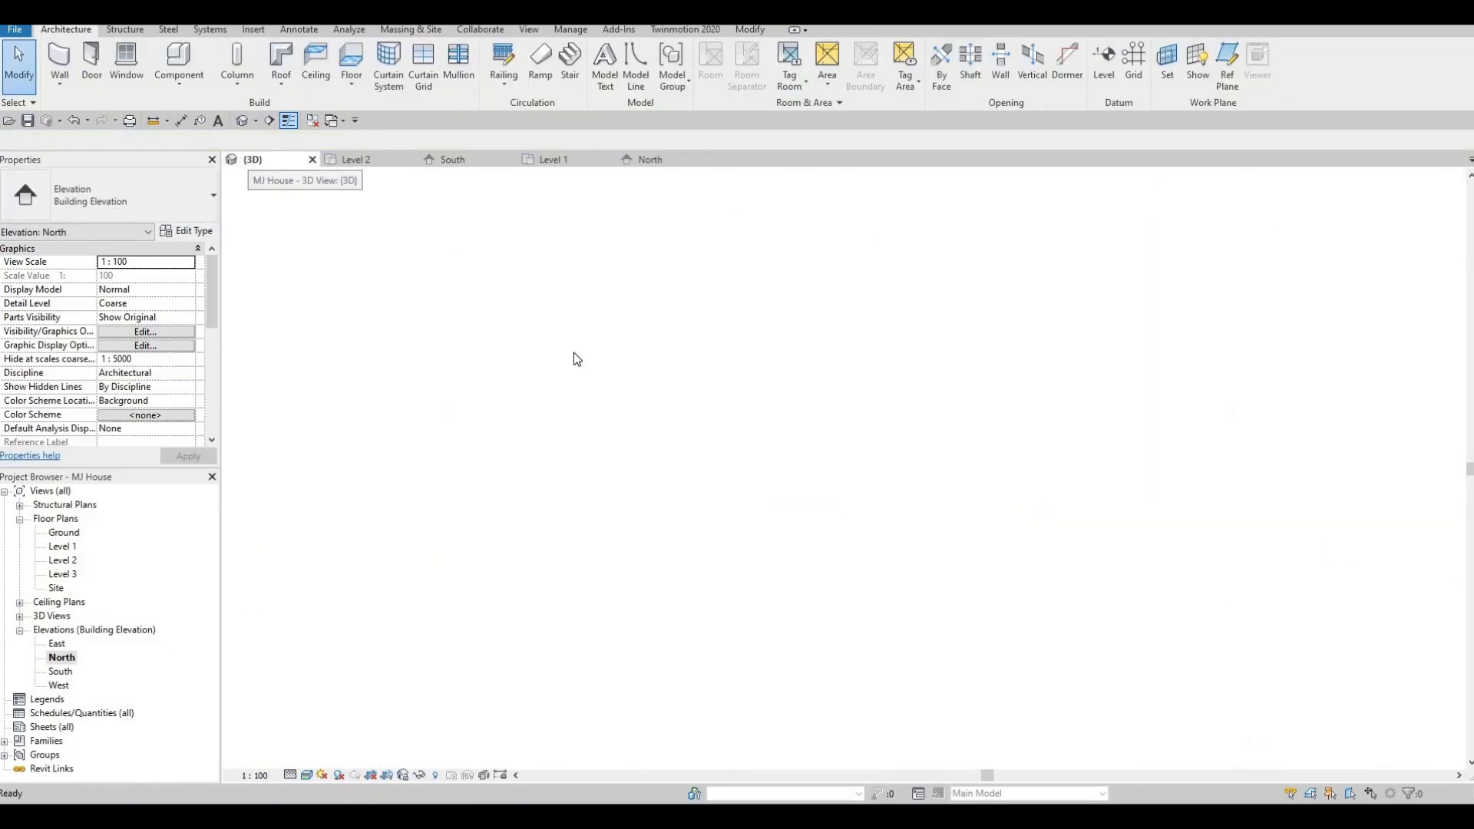
middle_click_drag(601, 440, 724, 390, "shift")
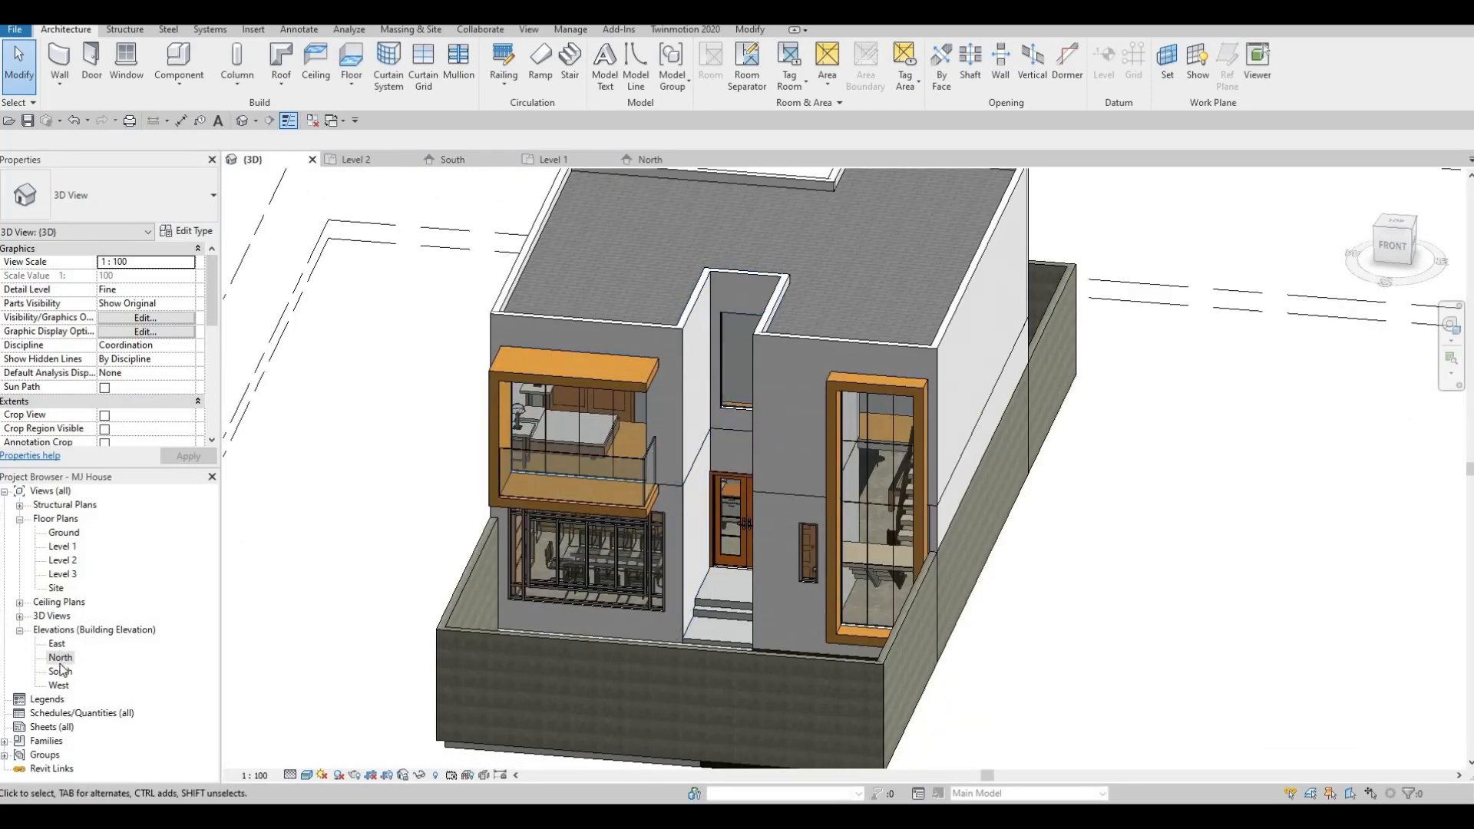
double_click(60, 671)
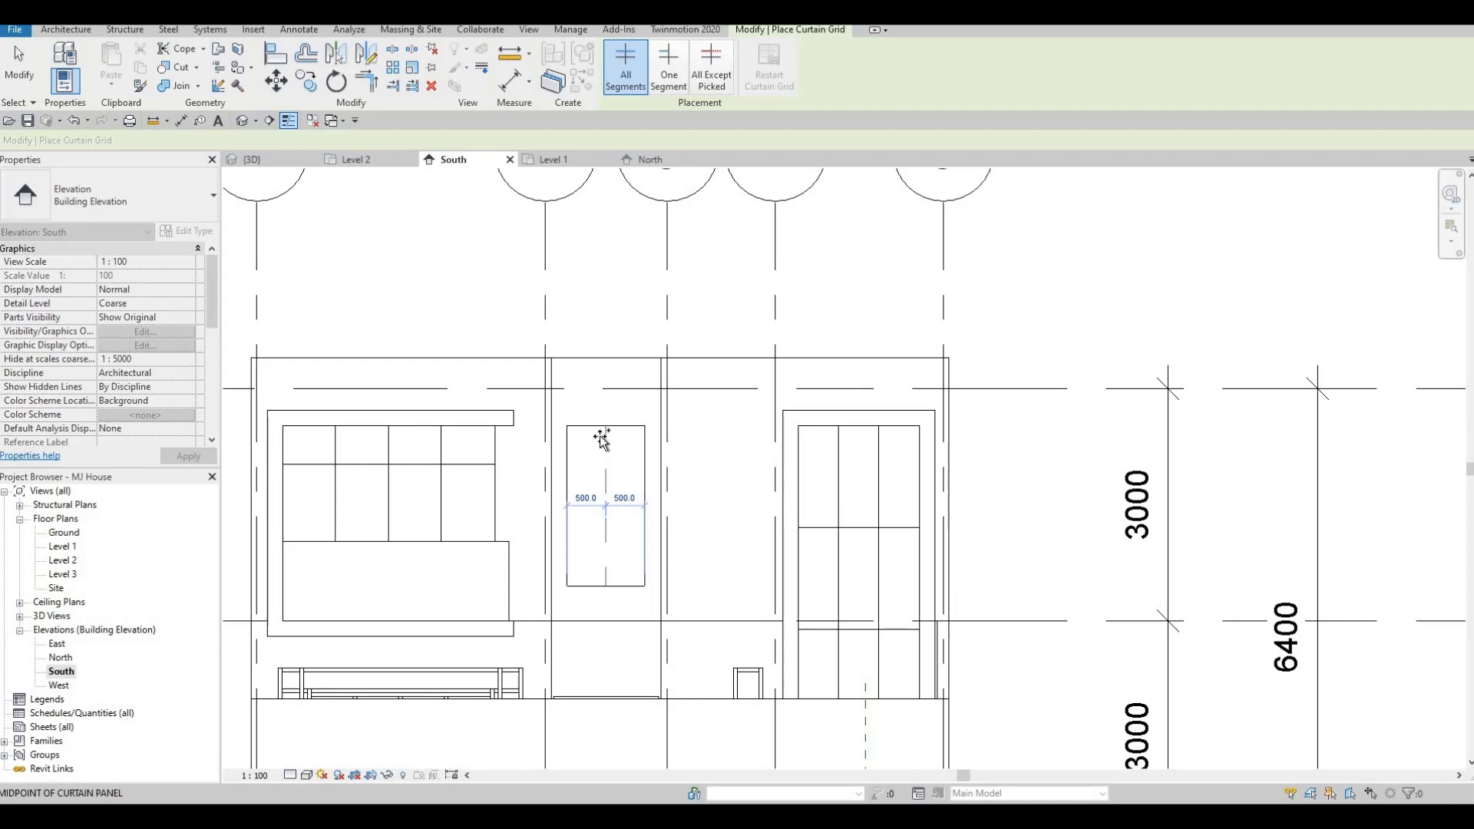
- Place a vertical curtain grid line at the midpoint of the narrow middle curtain wall, leaving 500 on each side
middle_click_drag(592, 563, 619, 533)
left_click(617, 538)
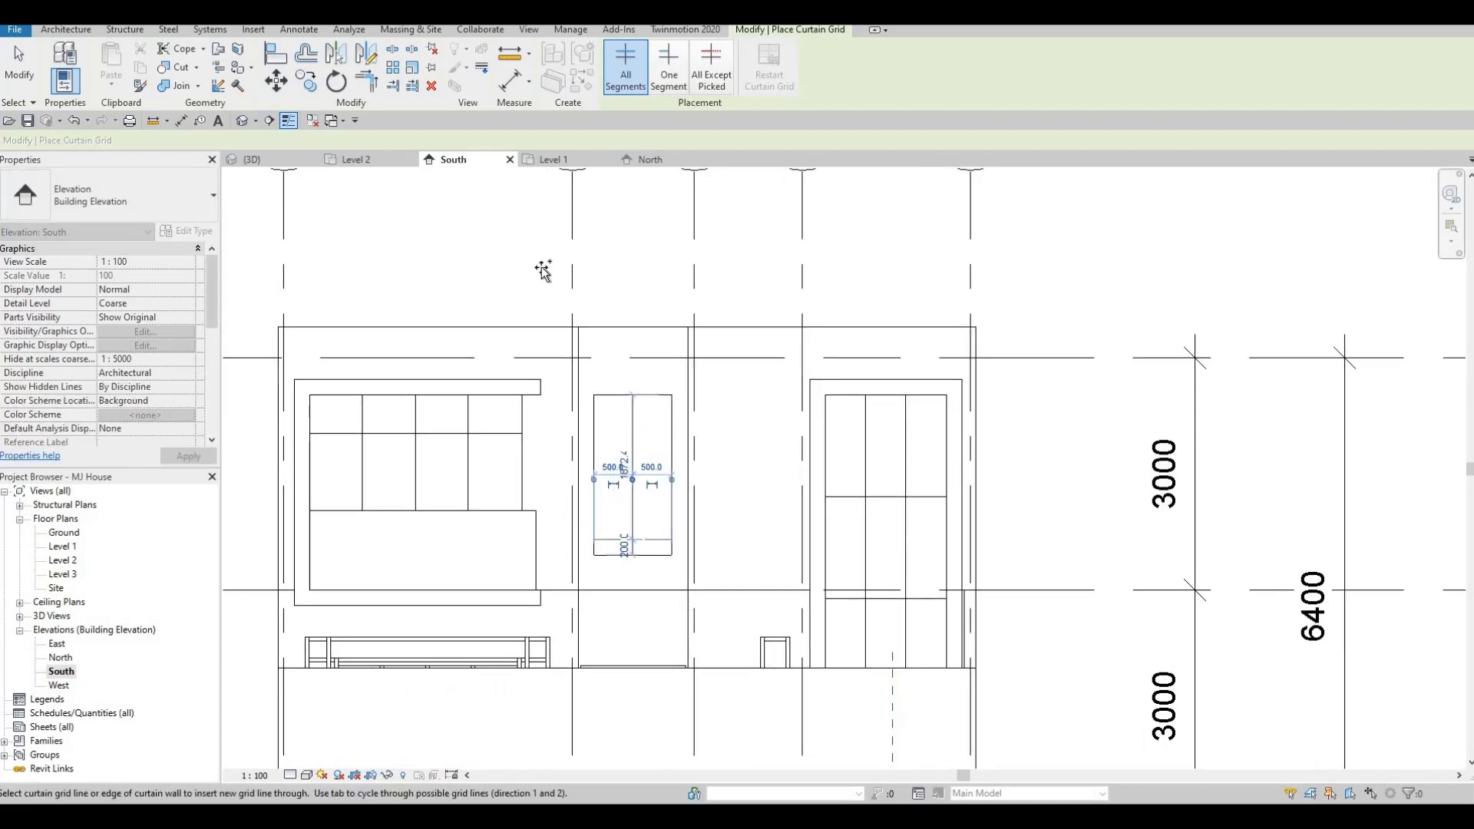
key("Escape")
key("Escape")
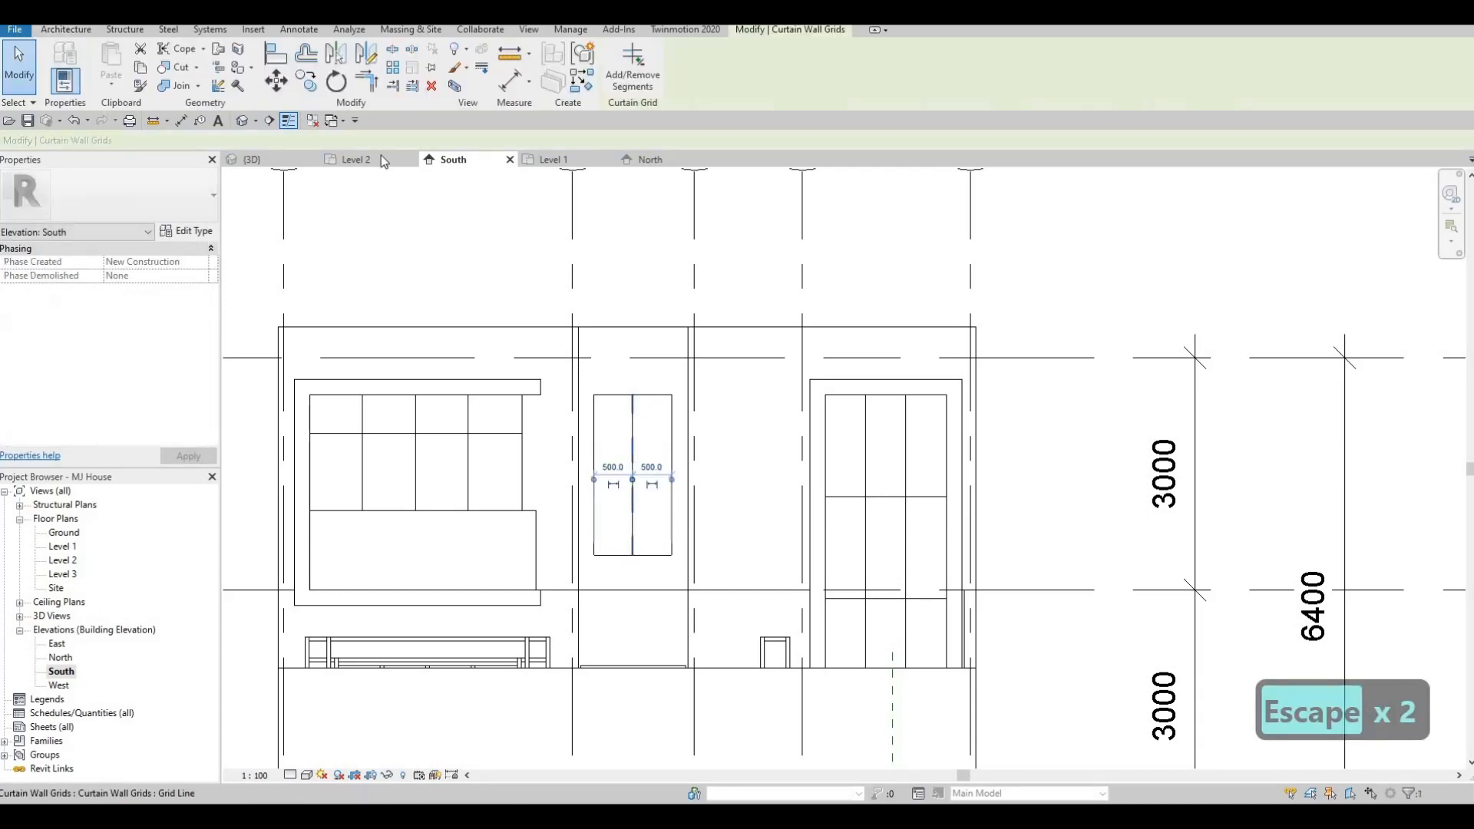
- Replace the narrow middle curtain wall's vertical grid line with a horizontal curtain grid line at mid-height
key("Delete")
left_click(418, 67)
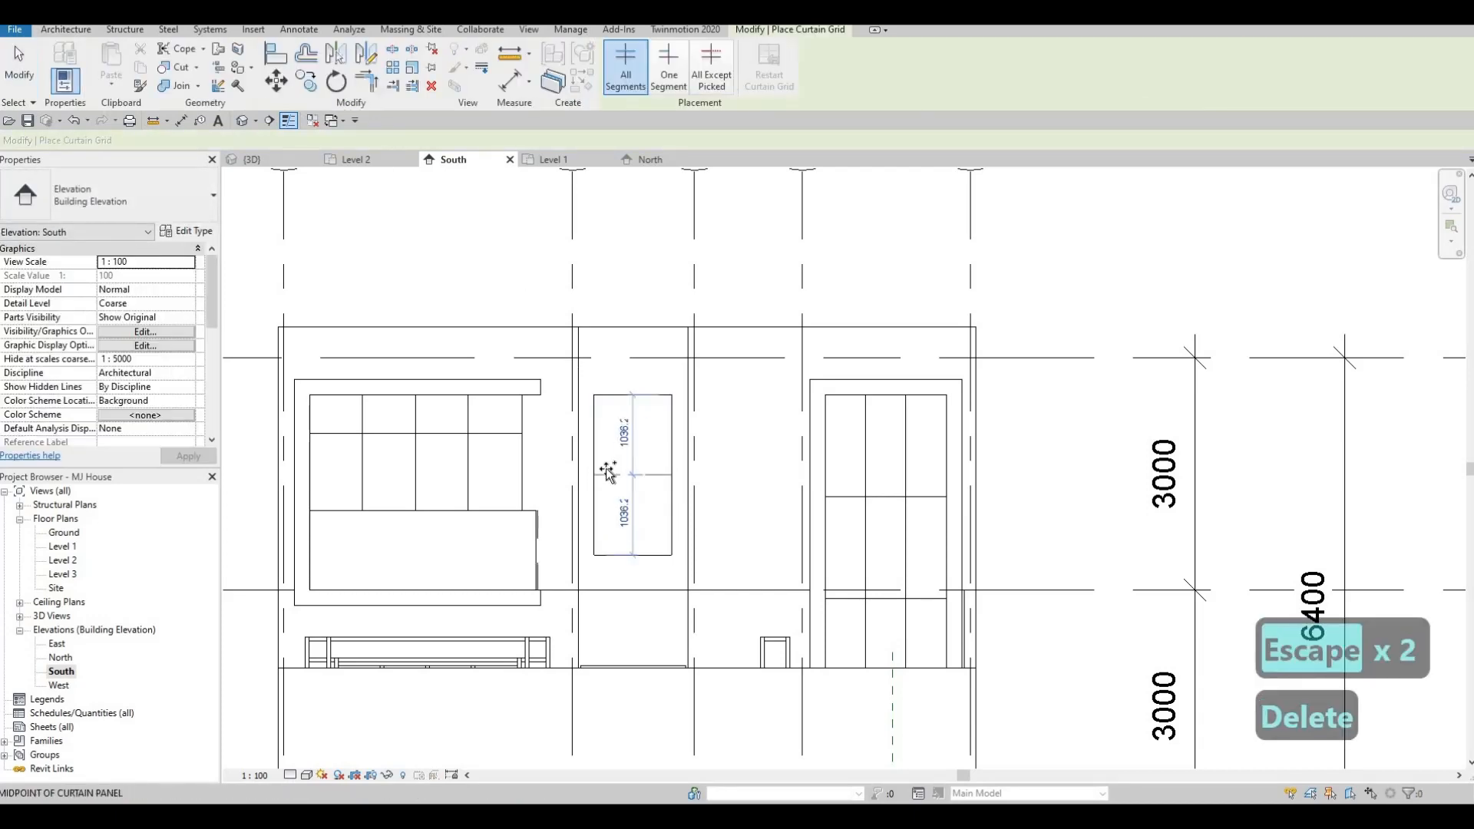
key("Escape")
key("Escape")
scroll(648, 487, "down", 1)
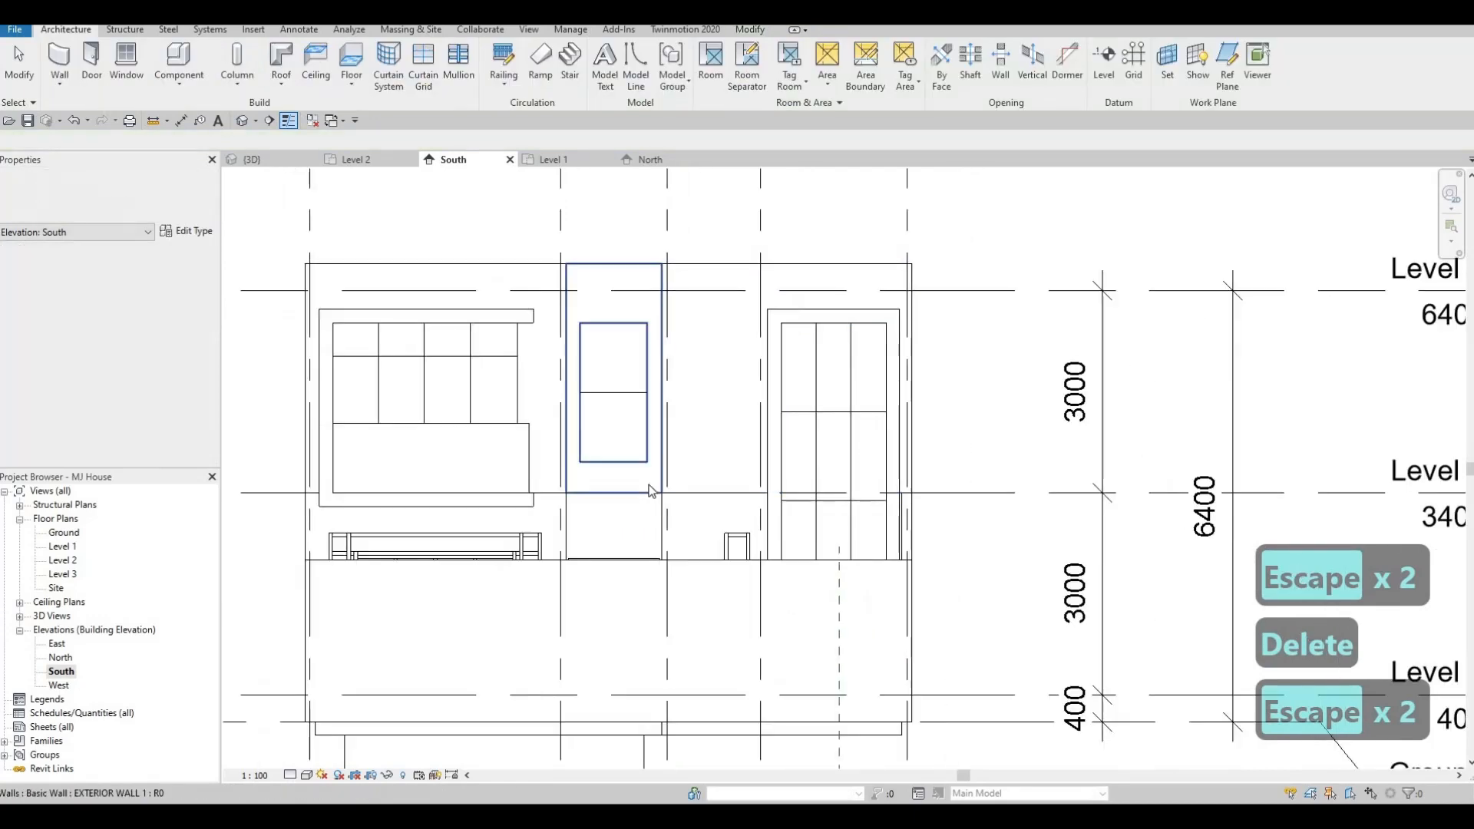
- In the 3D view, place Rectangular Mullion 50mm x 65mm on all grid lines of the front, stair and rear upper-floor curtain walls
left_click(269, 159)
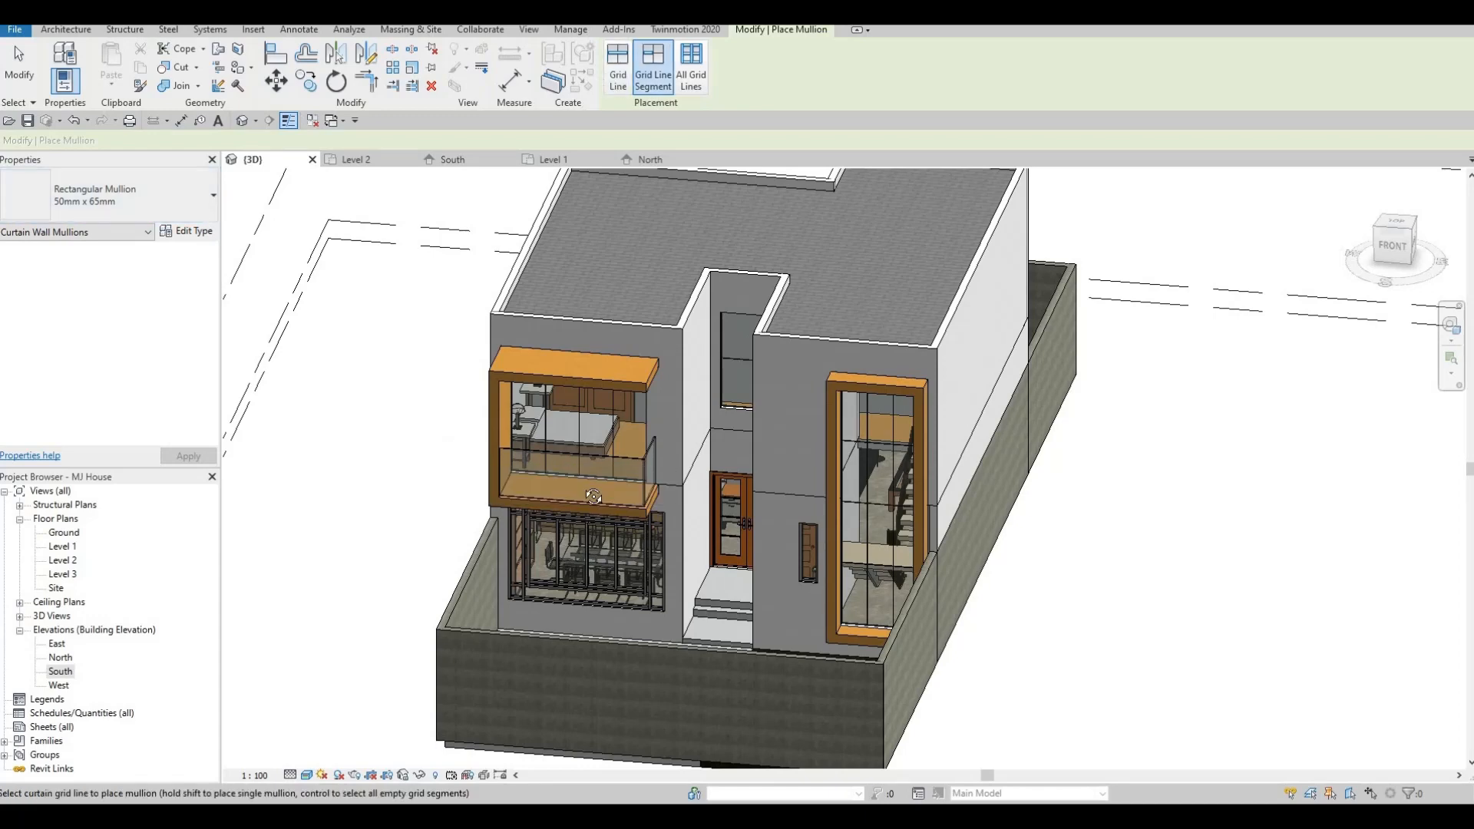
middle_click_drag(594, 497, 695, 175, "shift")
left_click(704, 72)
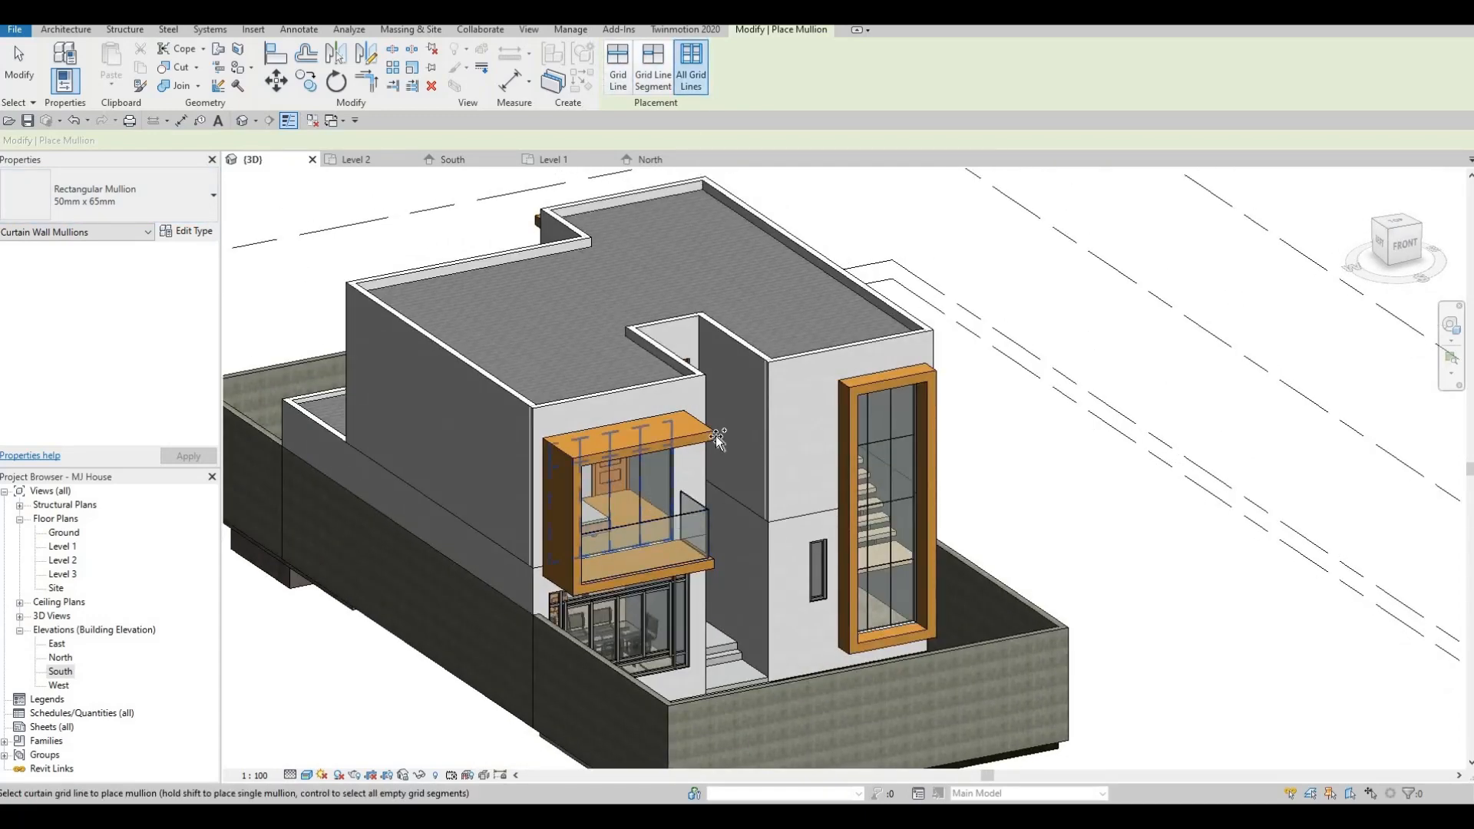
middle_click_drag(698, 393, 731, 397, "shift")
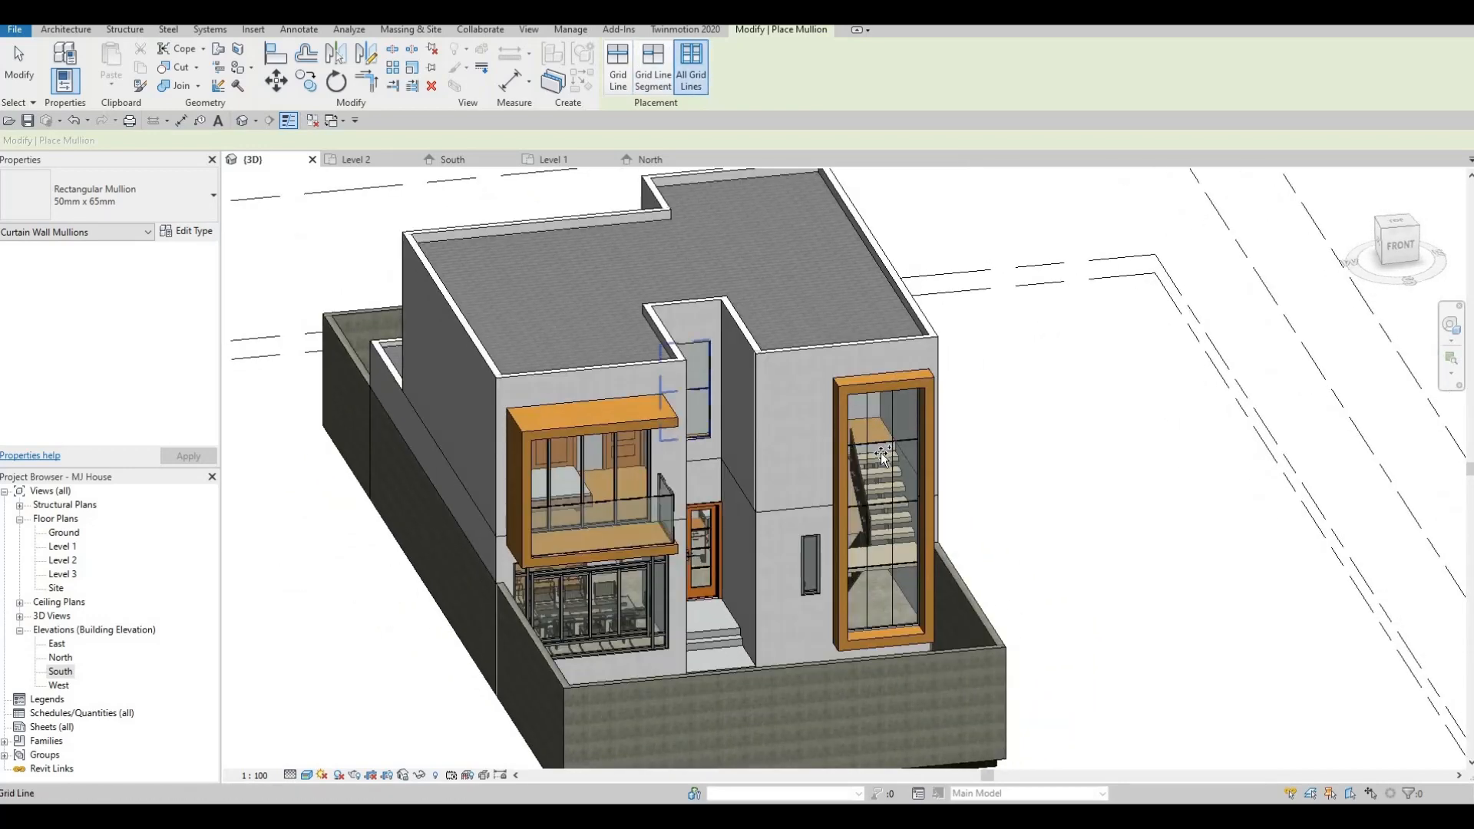
middle_click_drag(1068, 566, 1154, 432, "shift")
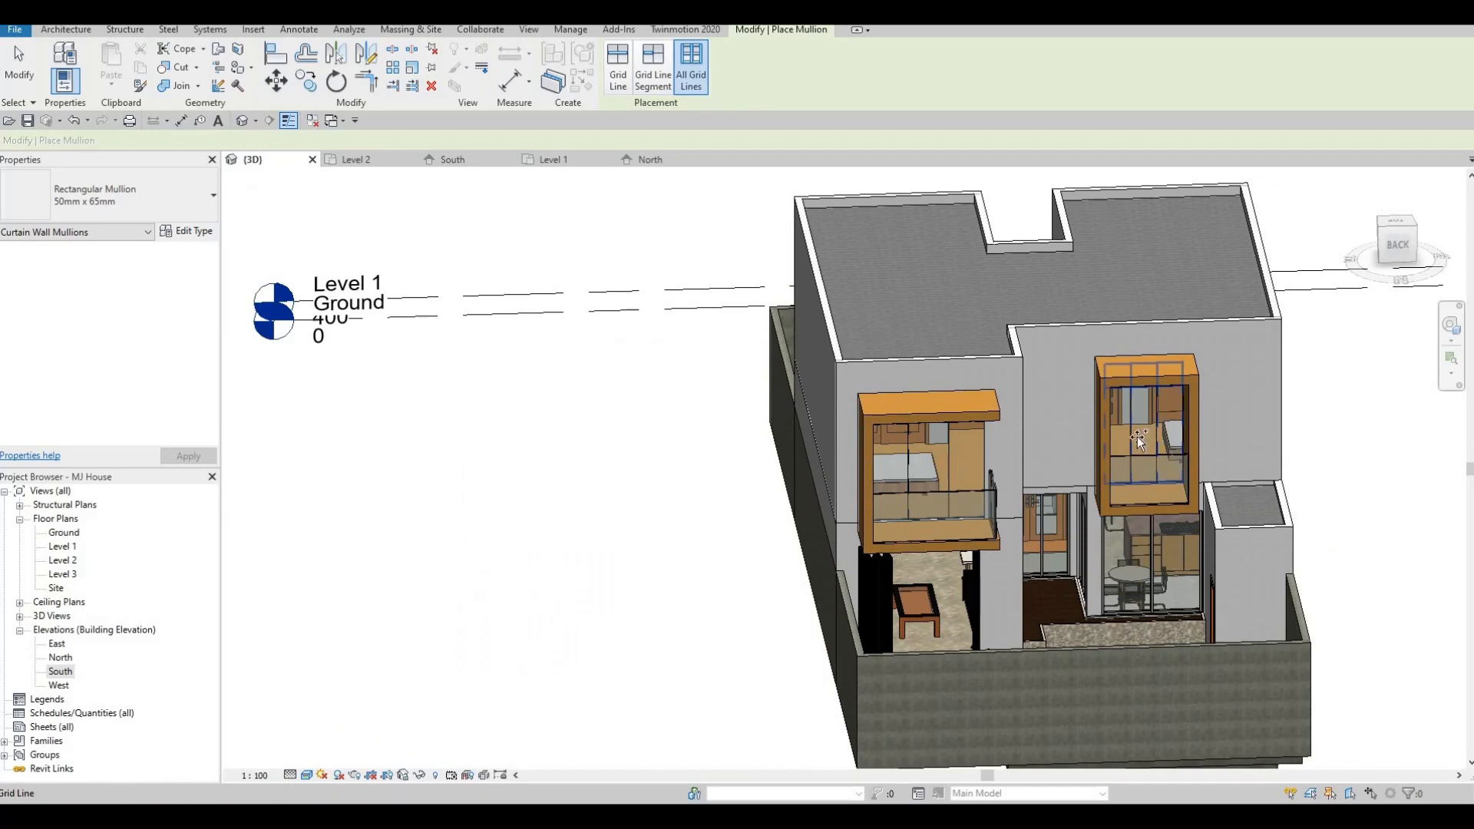
left_click(1137, 439)
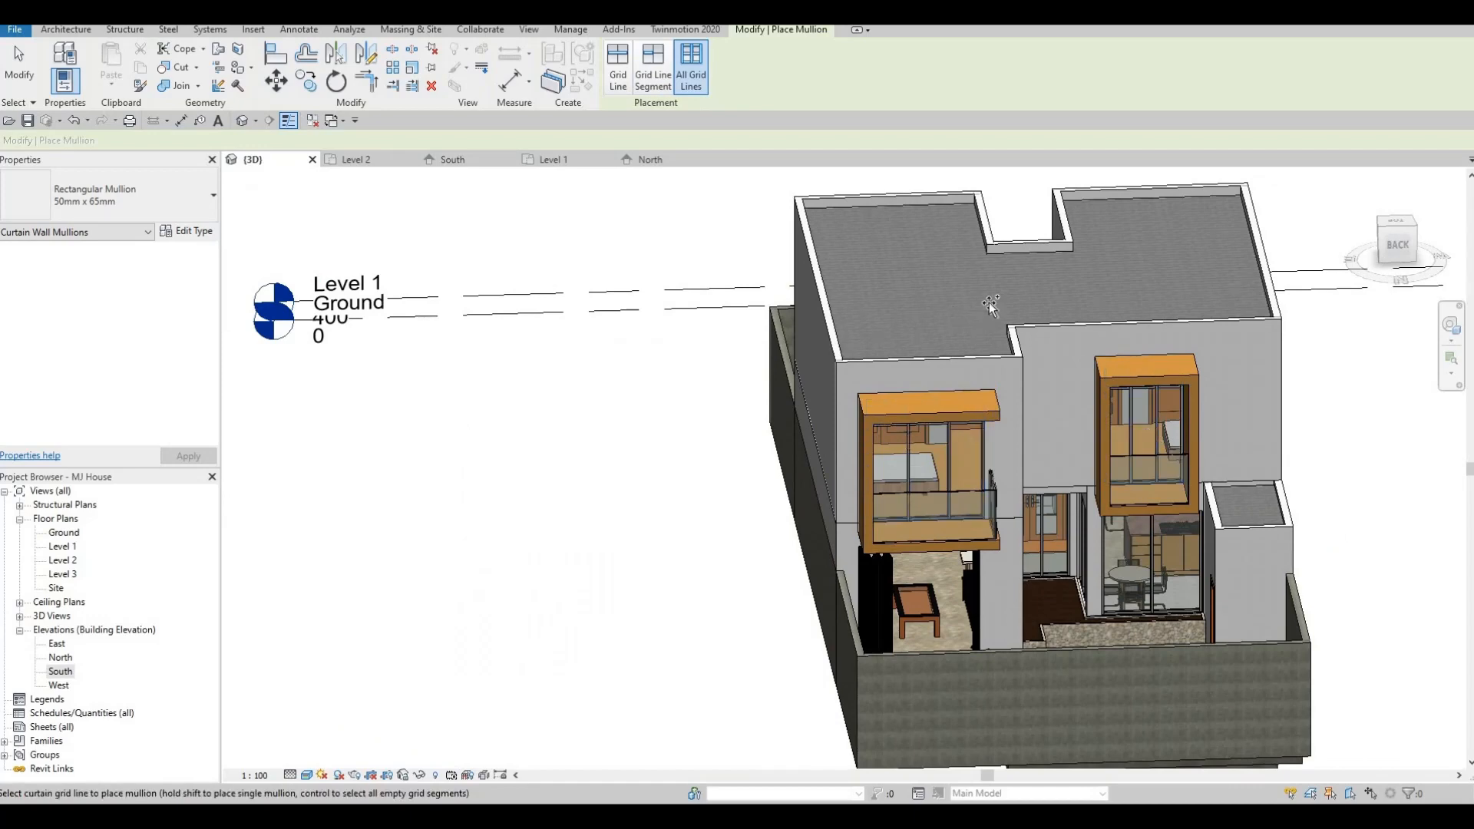
- Delete the bottom mullion segment of the right-hand panel in the rear left balcony's curtain wall
mouse_move(988, 412)
middle_mouse_down("shift")
mouse_move(1071, 321)
mouse_move(1091, 412)
middle_mouse_up("shift")
middle_click_drag(1113, 499, 1051, 575, "shift")
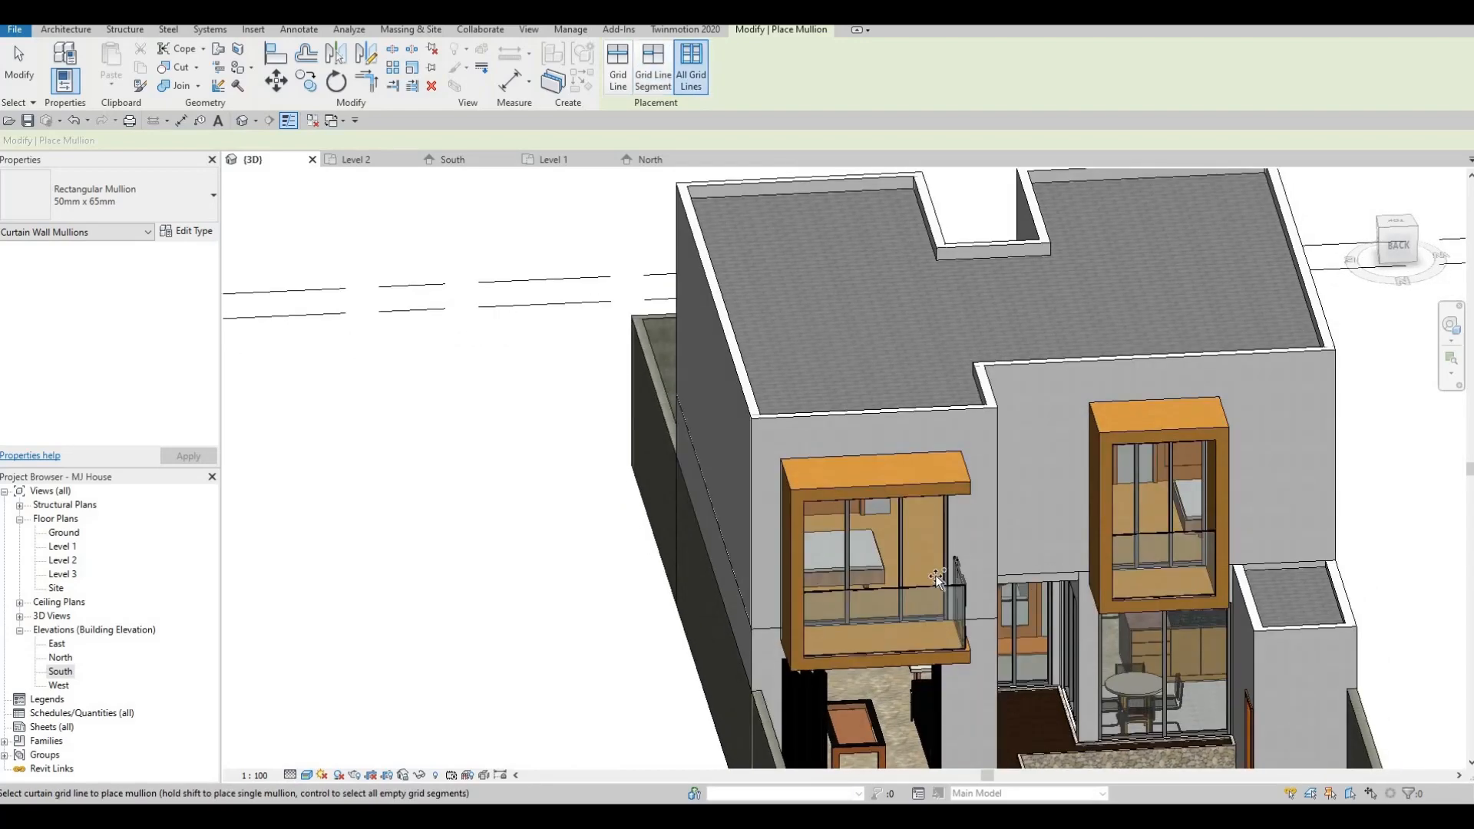
middle_click_drag(875, 657, 822, 661, "shift")
scroll(960, 610, "up", 3)
middle_click_drag(598, 178, 750, 380, "shift")
middle_click_drag(1114, 737, 985, 569)
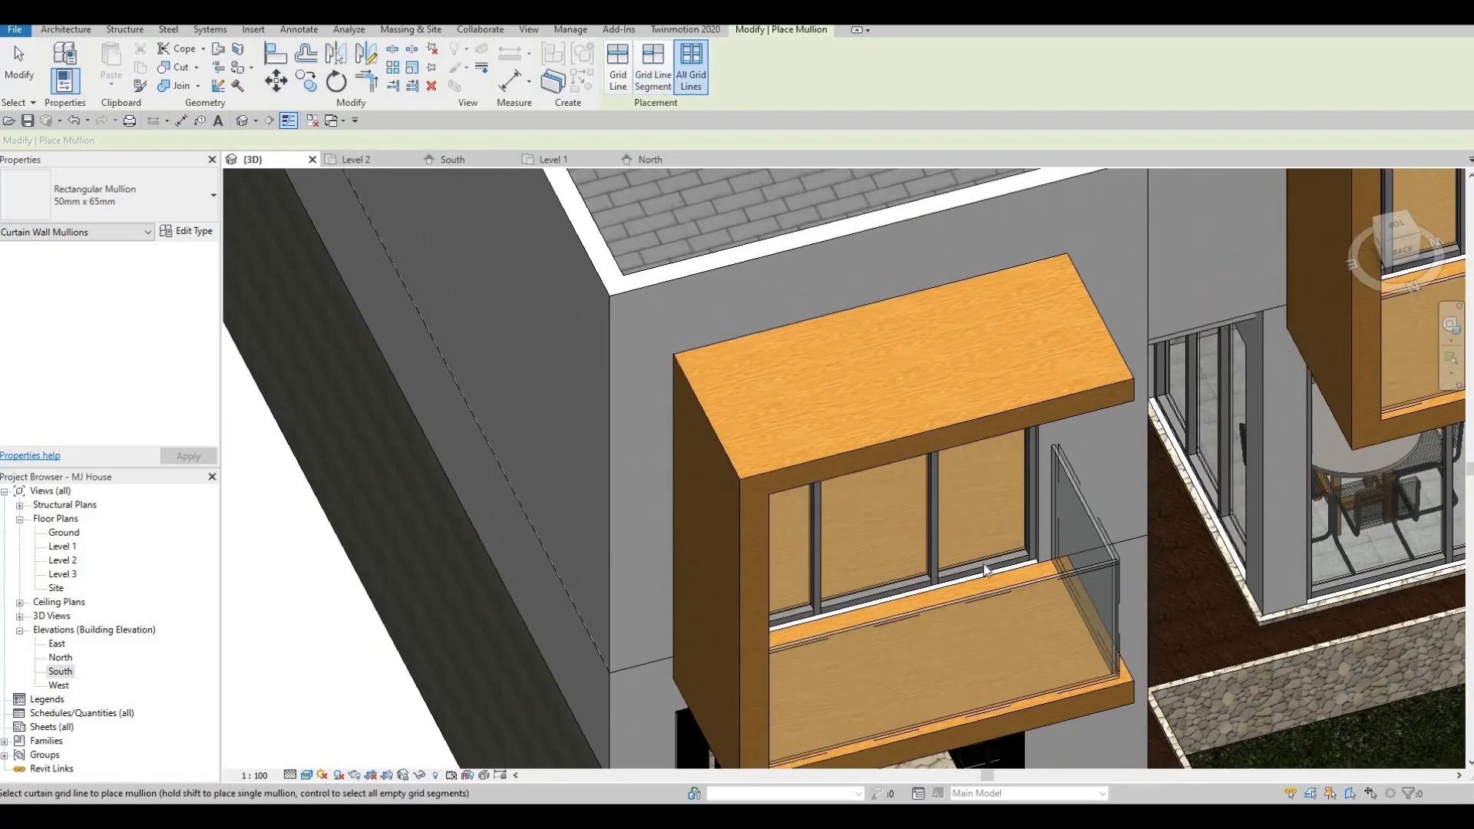
key("Escape")
left_click(984, 567)
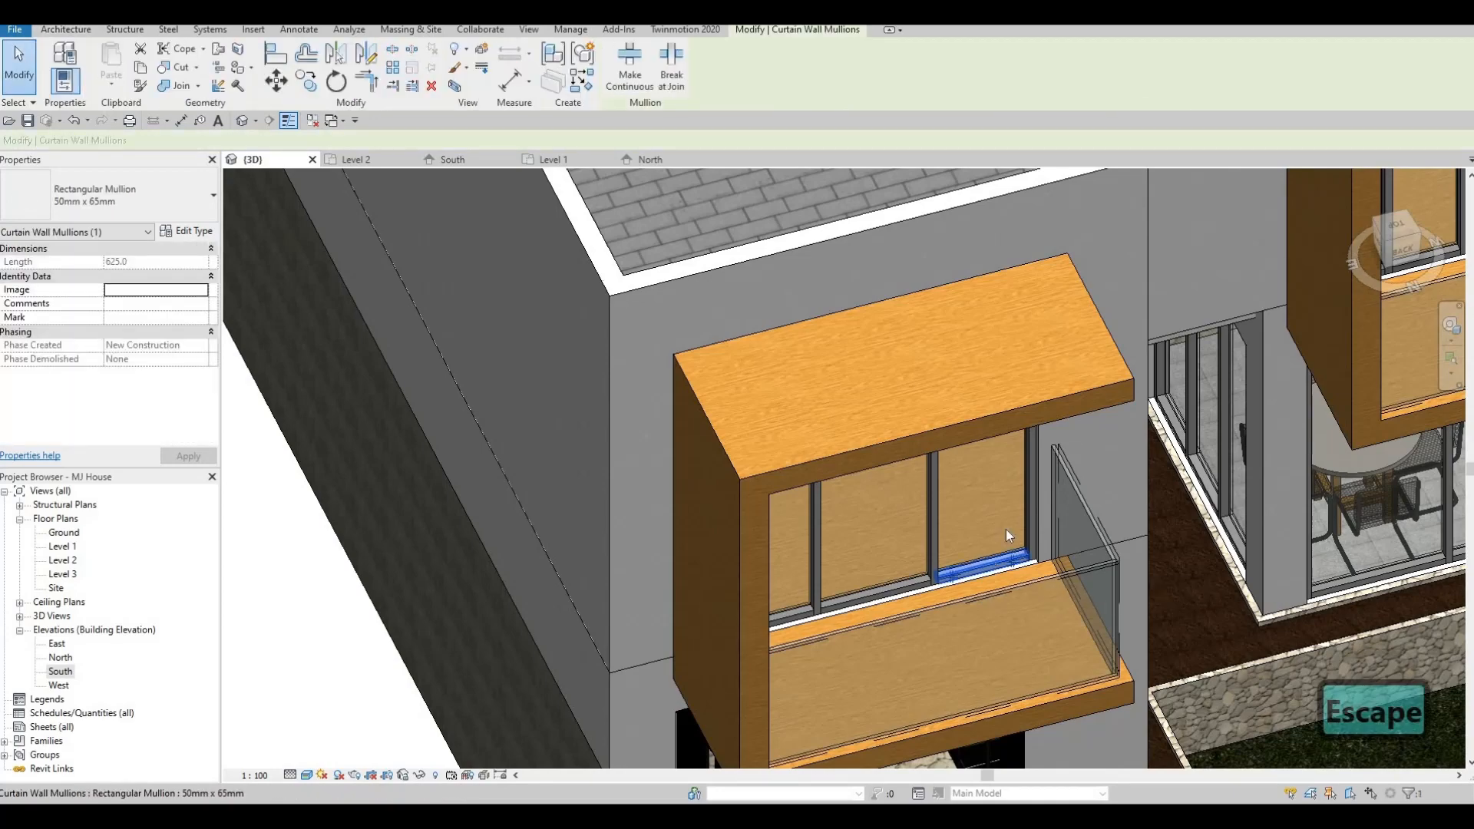
key("Delete")
- Delete the bottom mullion segment of the left-hand panel in the rear right balcony's curtain wall
middle_click_drag(1031, 444, 816, 418)
middle_click_drag(1213, 400, 849, 366)
middle_click_drag(279, 422, 819, 310)
middle_click_drag(768, 545, 751, 440, "shift")
middle_click_drag(718, 185, 730, 484)
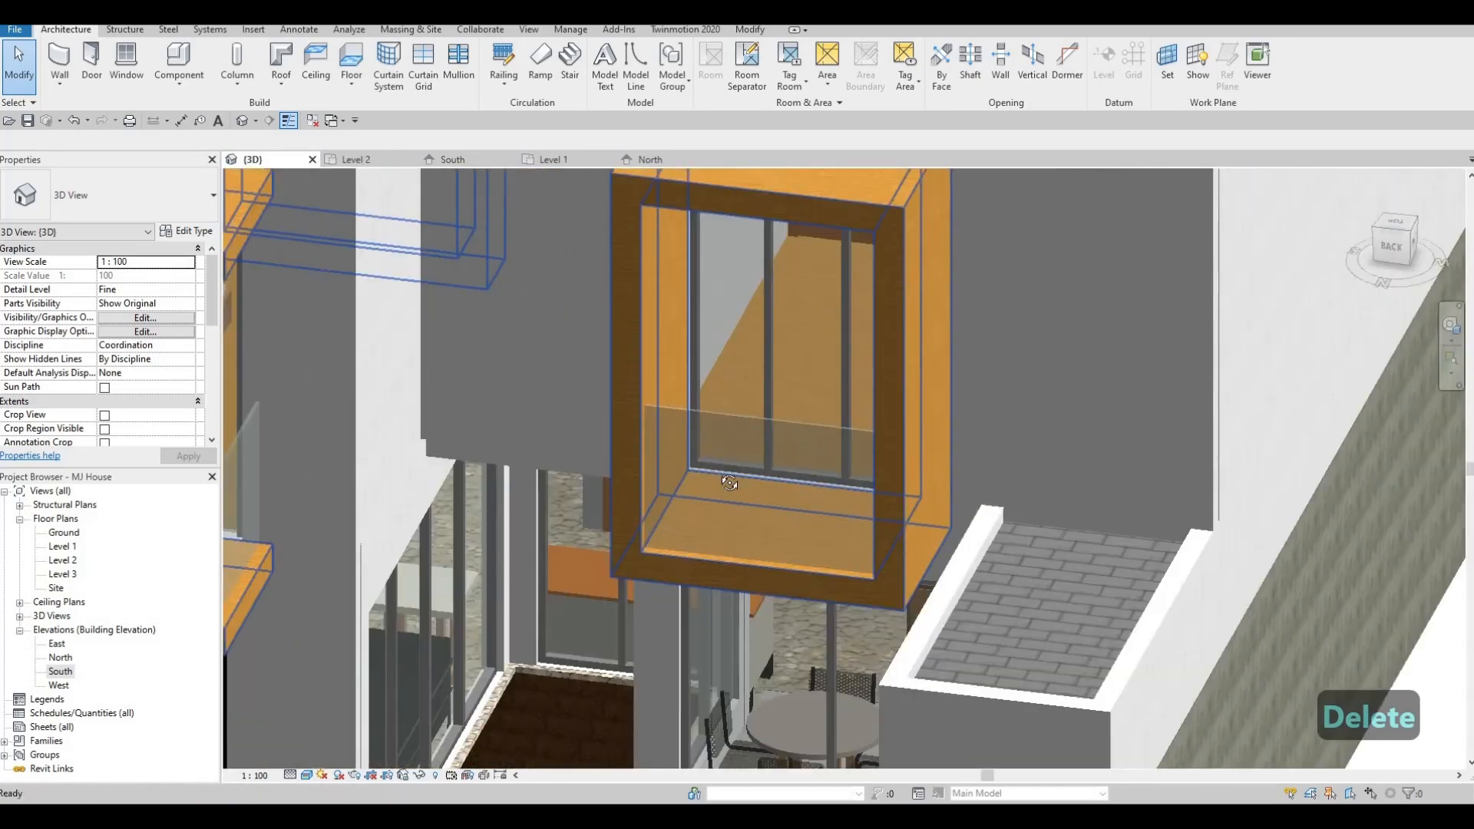
scroll(728, 468, "up", 2)
middle_click_drag(702, 666, 751, 499, "shift")
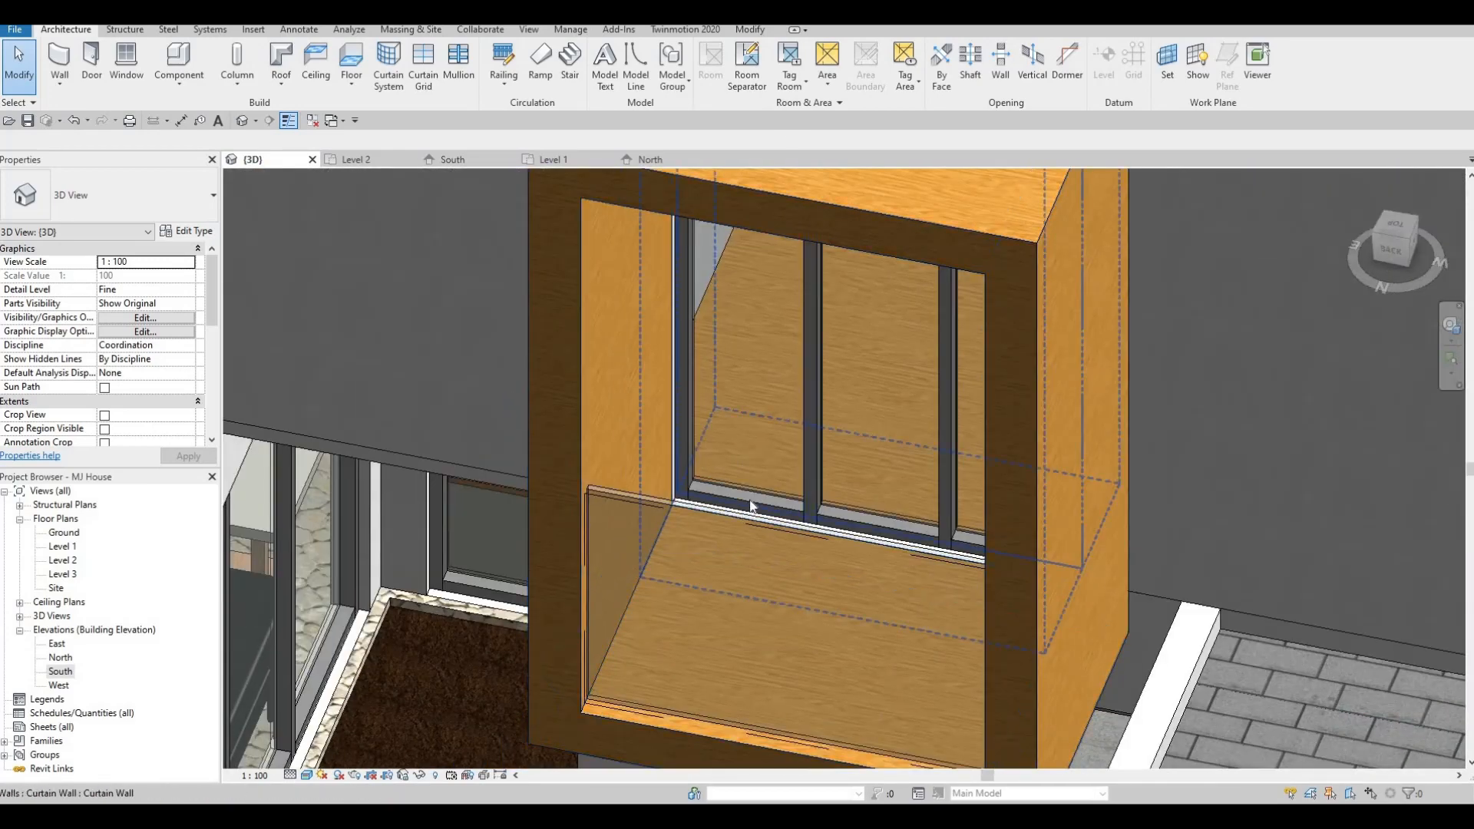
left_click(751, 500)
key("Delete")
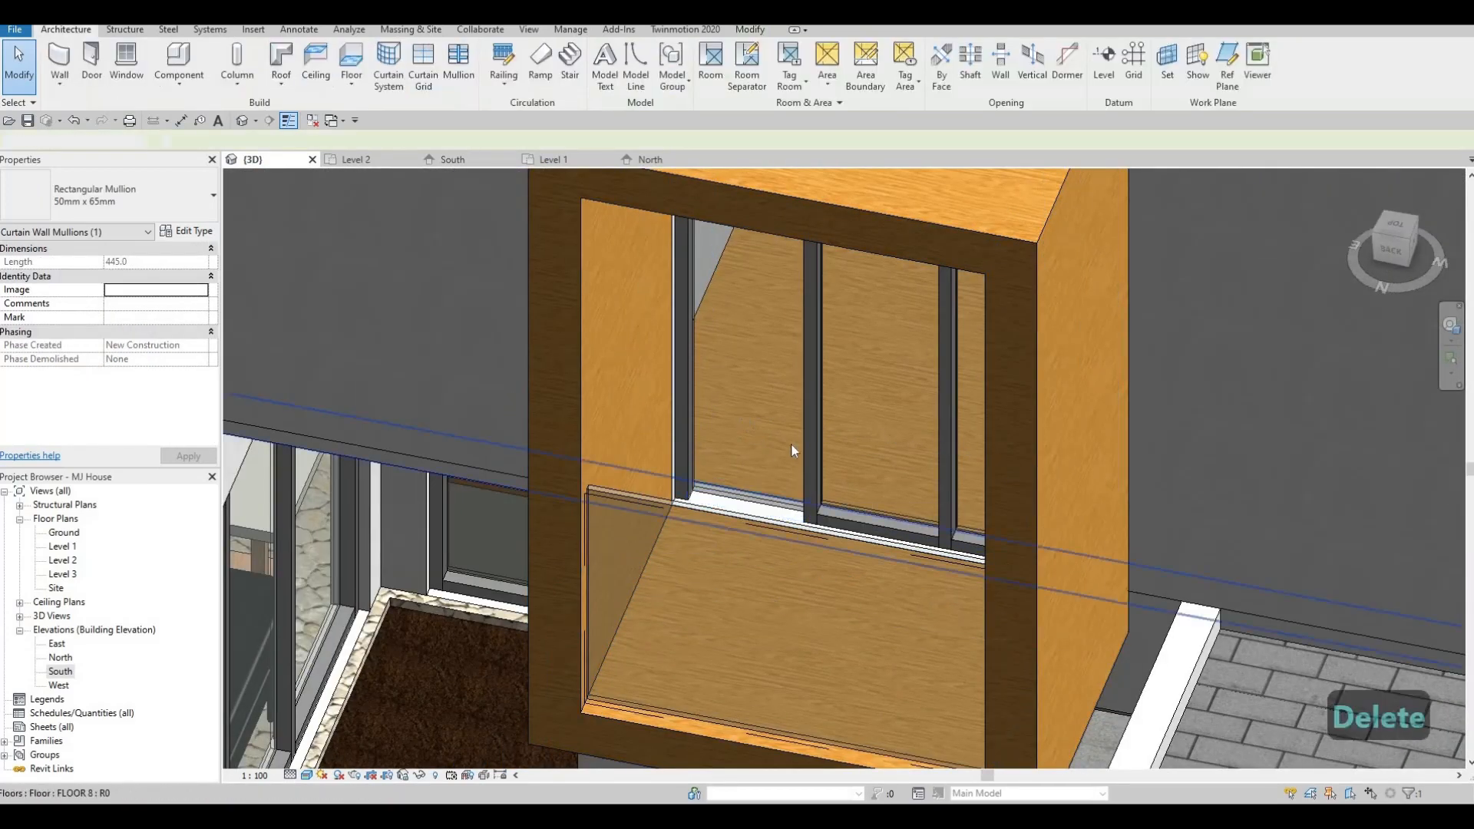
- Delete the bottom mullion segment of the right-hand panel in the front balcony's curtain wall
scroll(791, 442, "down", 3)
middle_click_drag(791, 442, 754, 592, "shift")
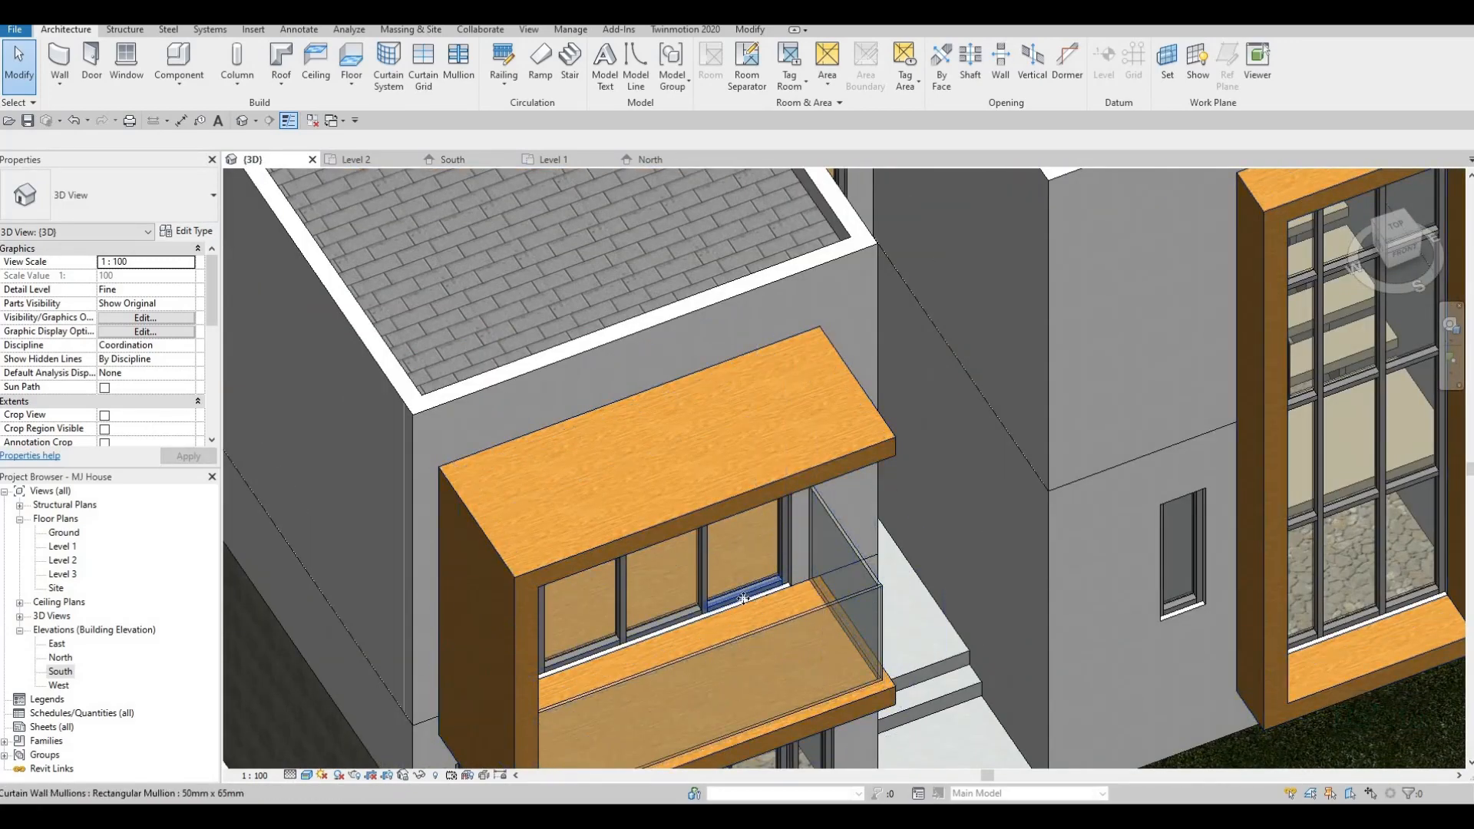
left_click(745, 595)
key("Delete")
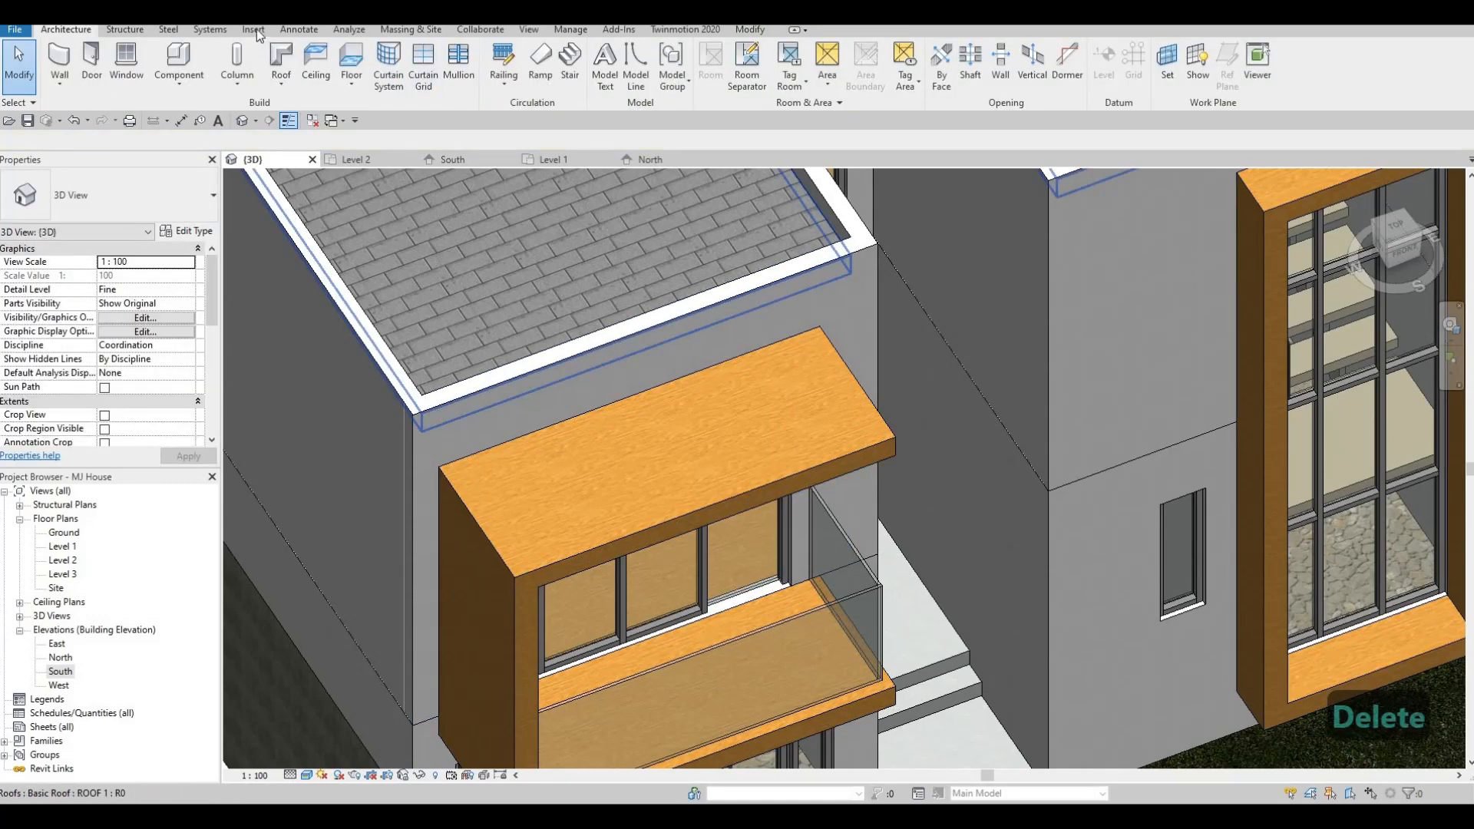
- Load the M_Door-Curtain-Wall-Single-Glass family from the Doors folder of the Canada library
left_click(254, 30)
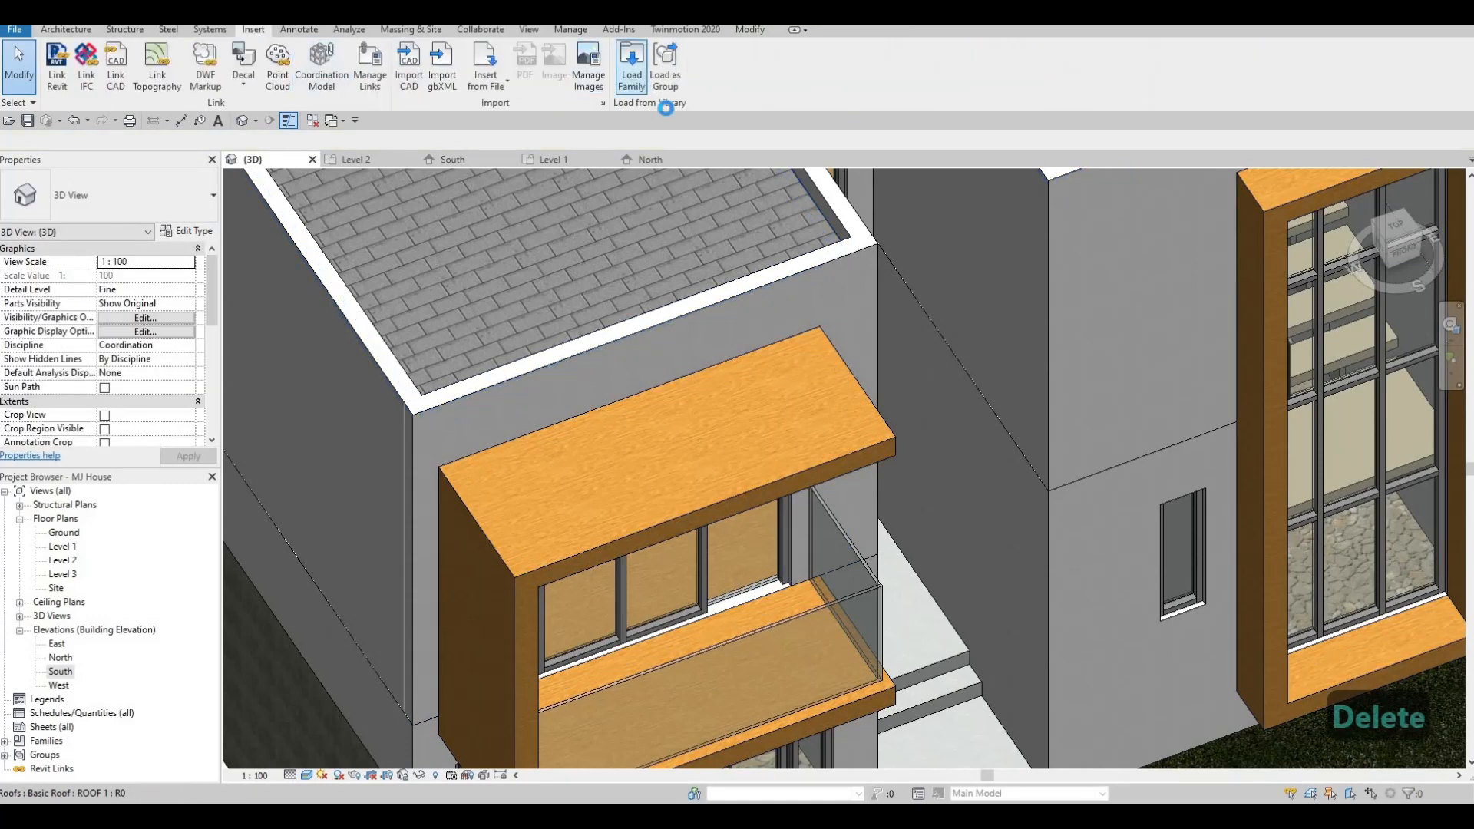
left_click(632, 71)
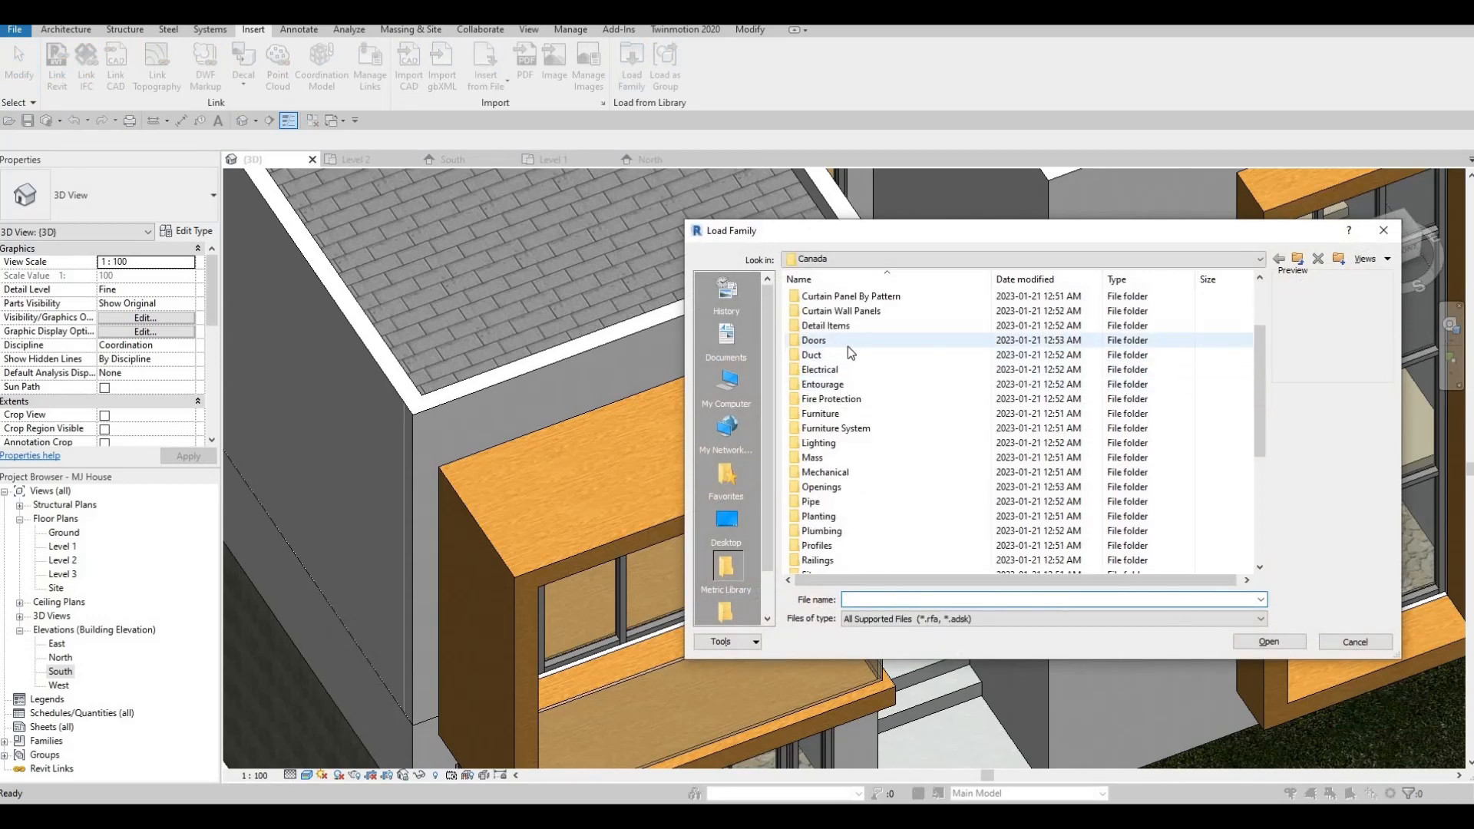
double_click(843, 341)
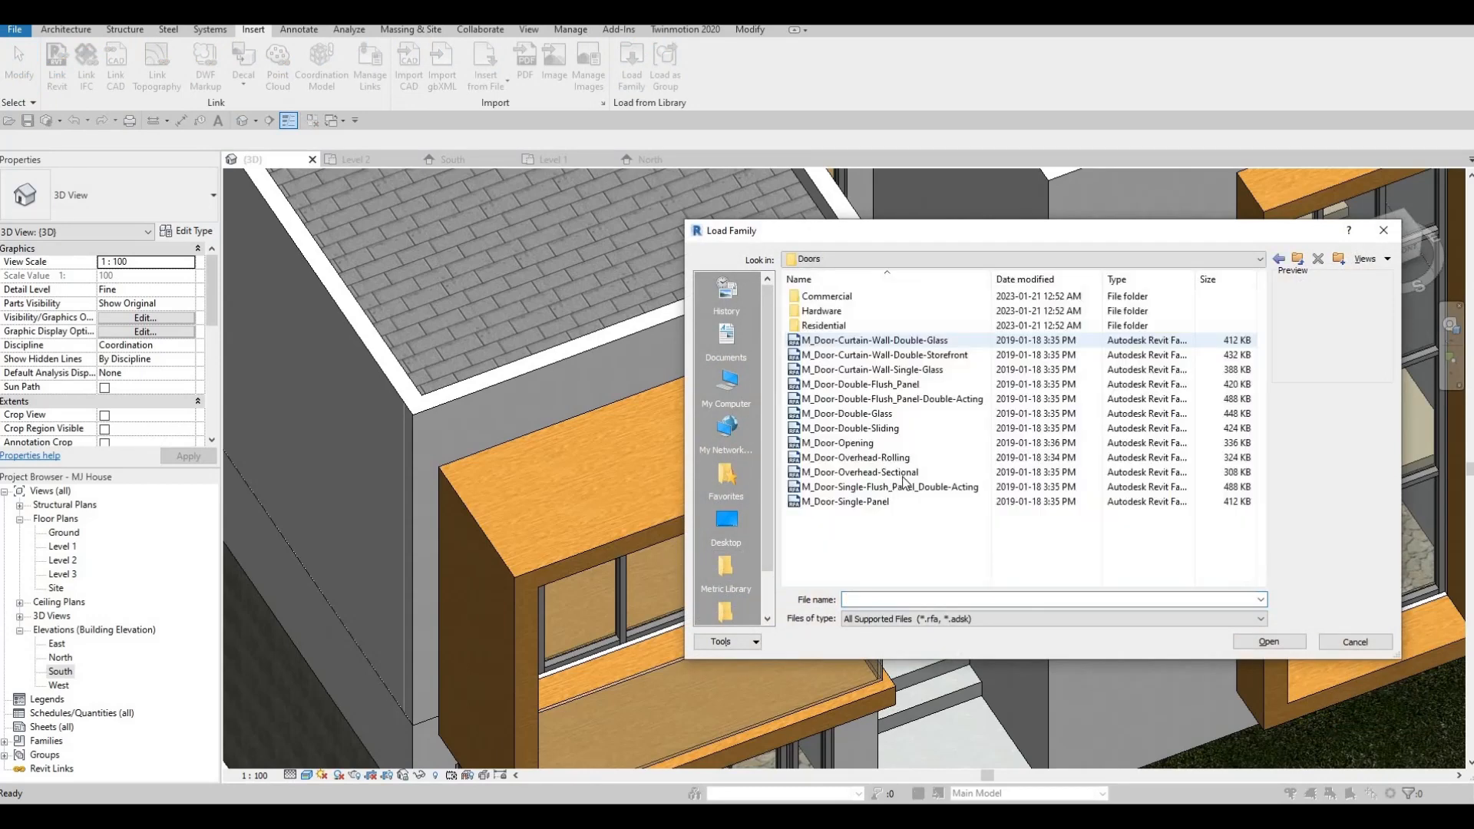
left_click(853, 373)
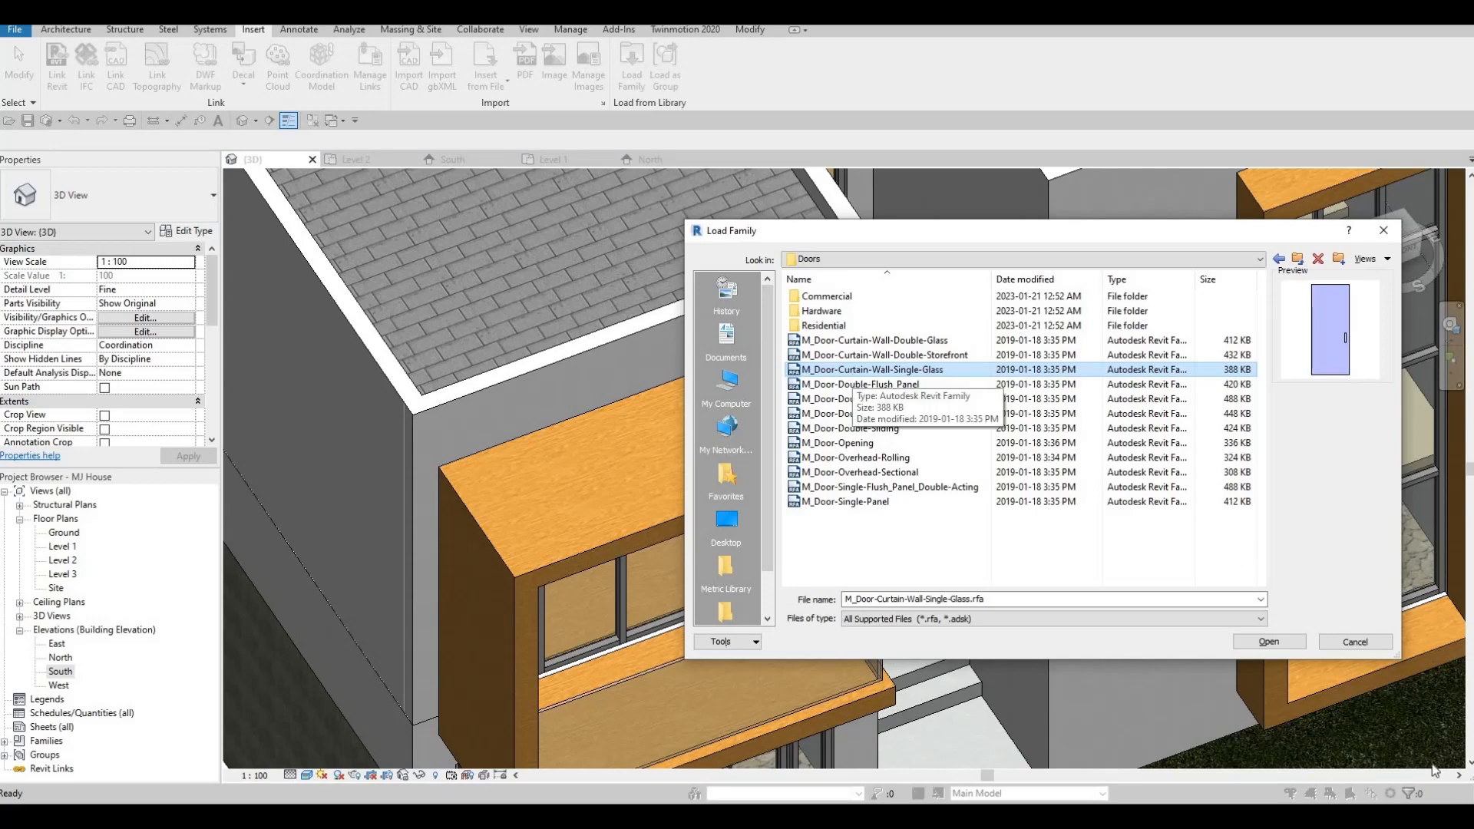
left_click(1270, 642)
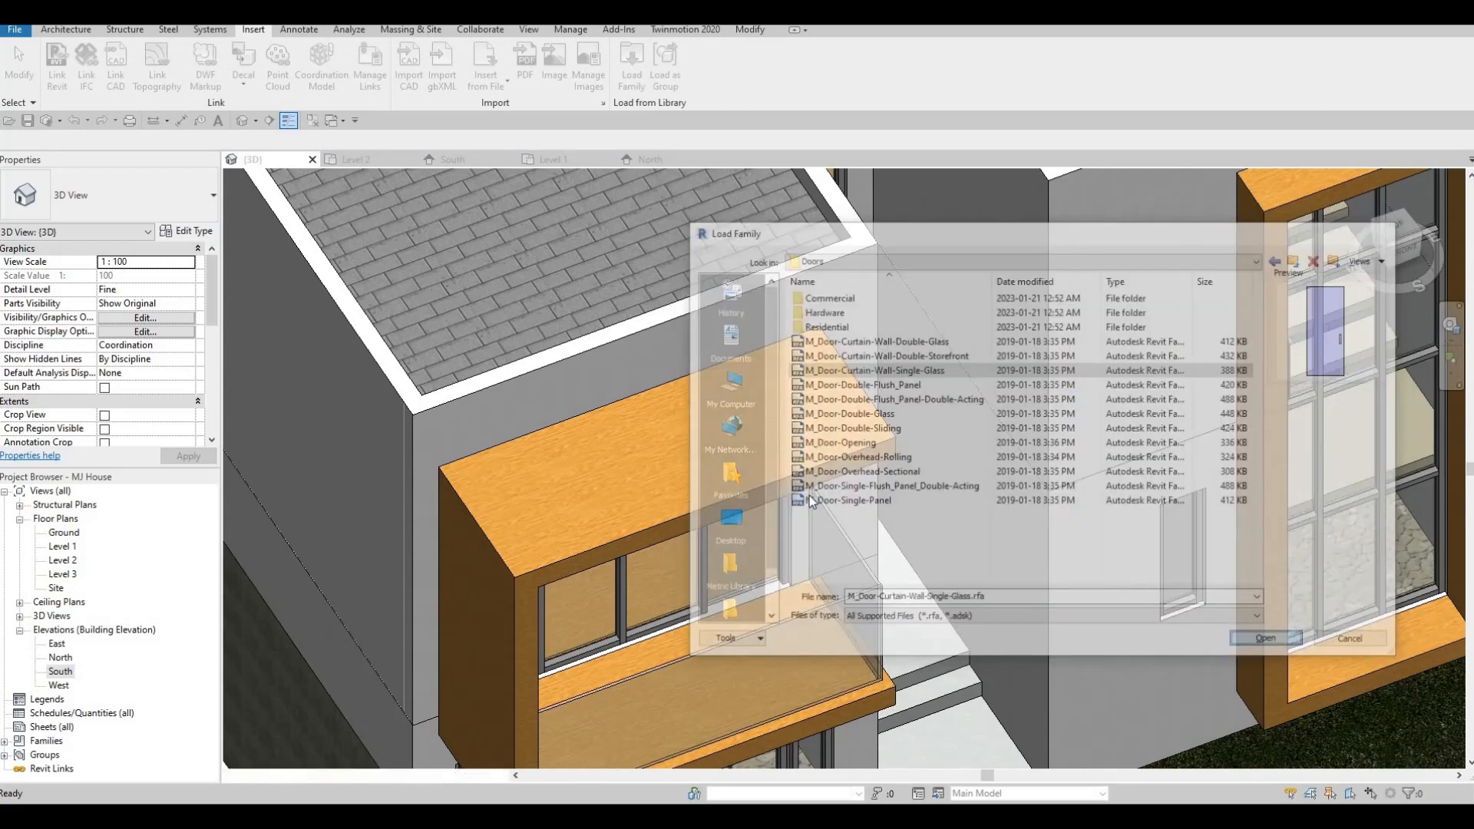
- Change the right-hand glazed panel of the front balcony's curtain wall to M_Door-Curtain-Wall-Single-Glass
middle_click_drag(590, 623, 789, 648, "shift")
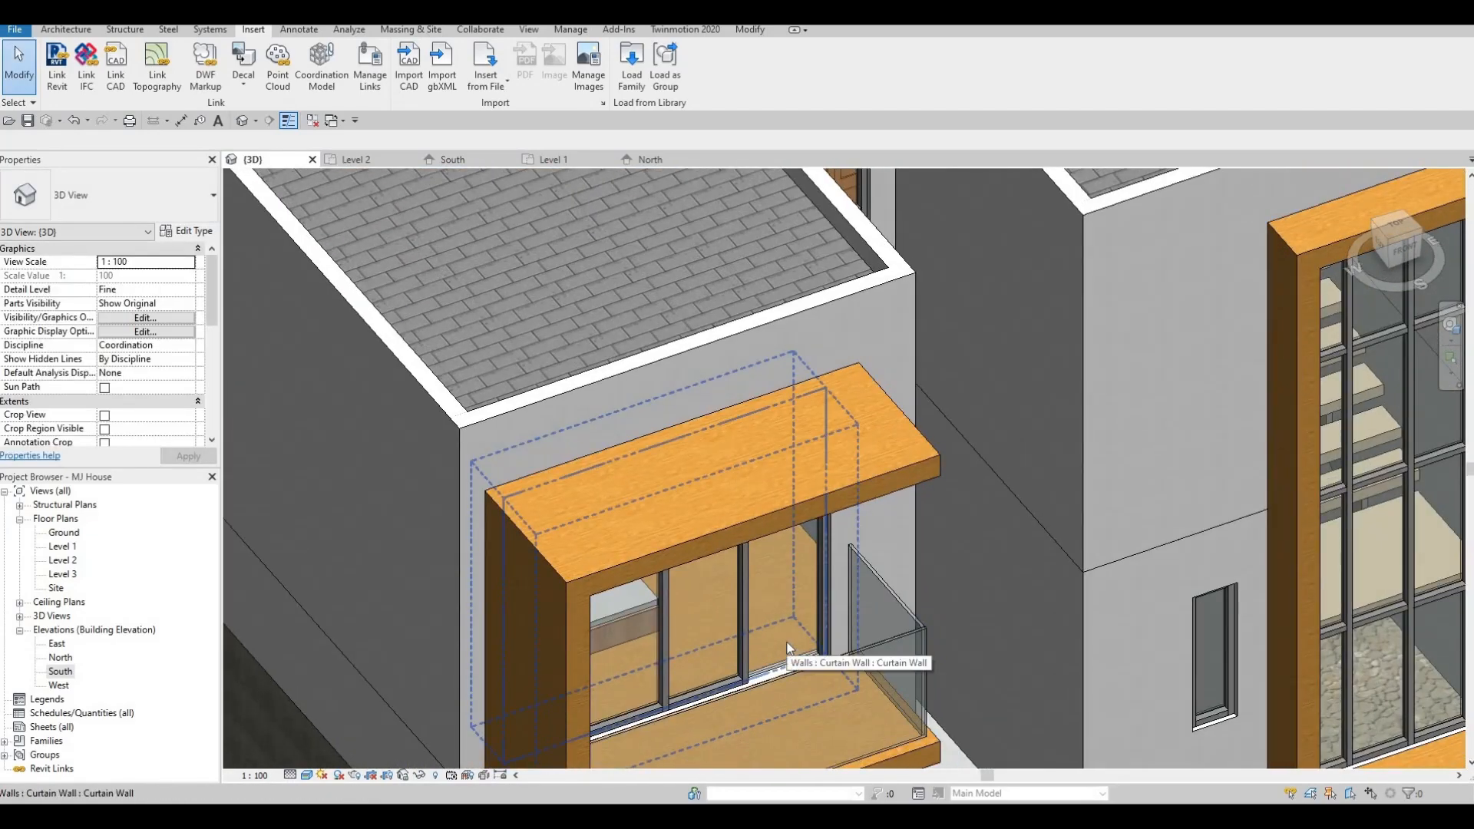
middle_click_drag(790, 568, 784, 421, "shift")
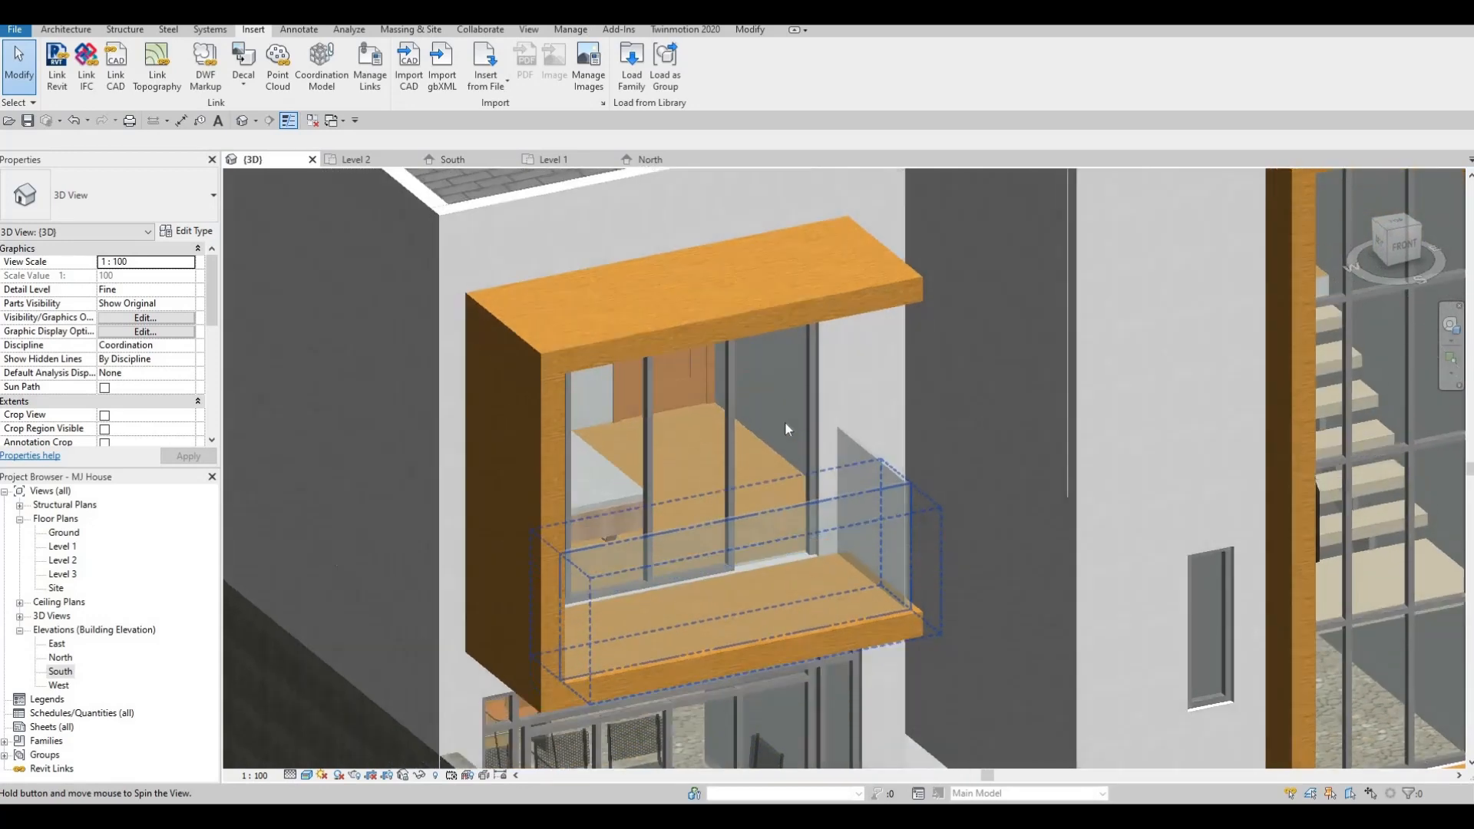
key("Tab")
key("Tab")
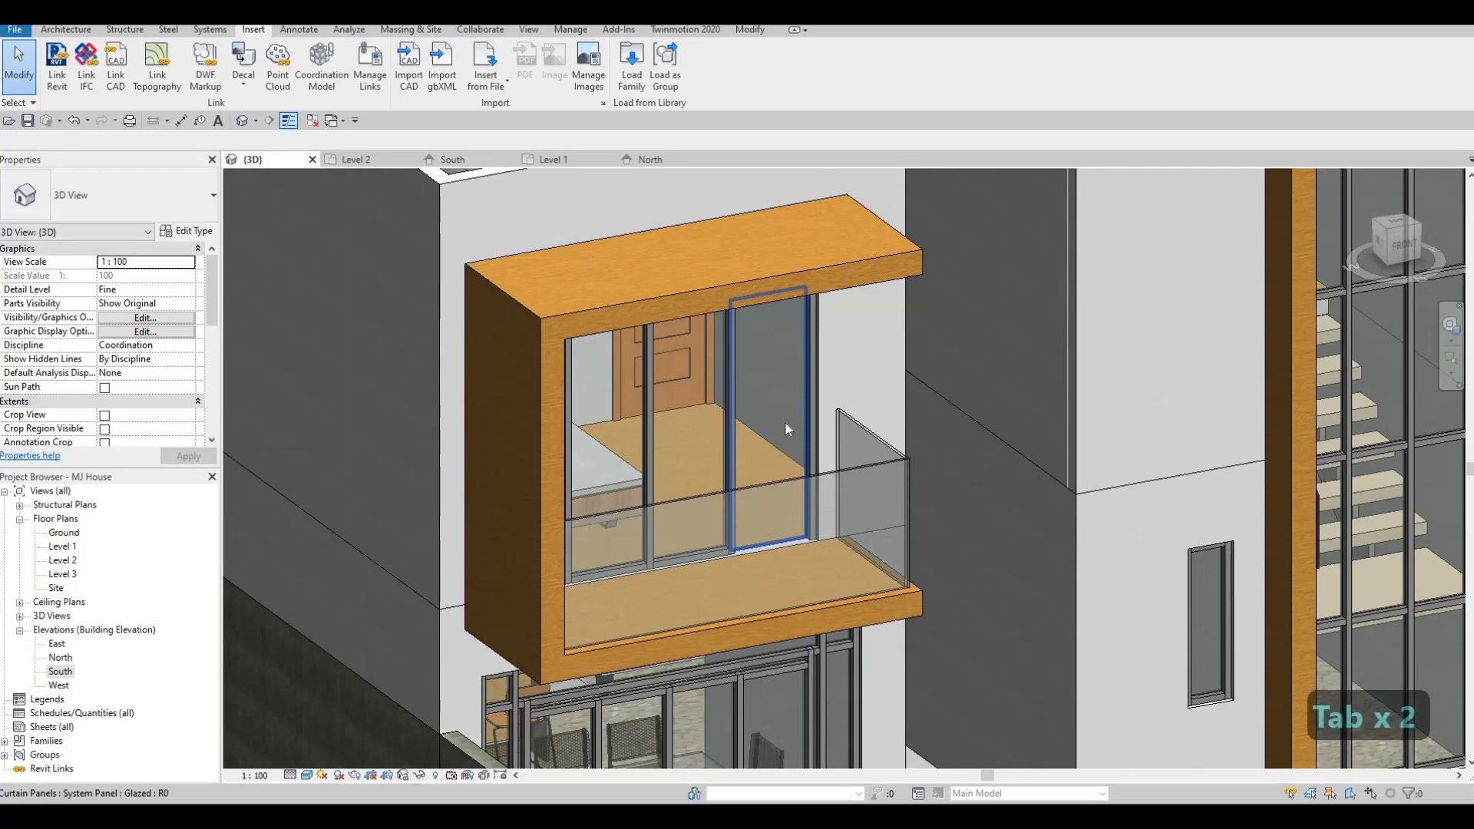
left_click(786, 428)
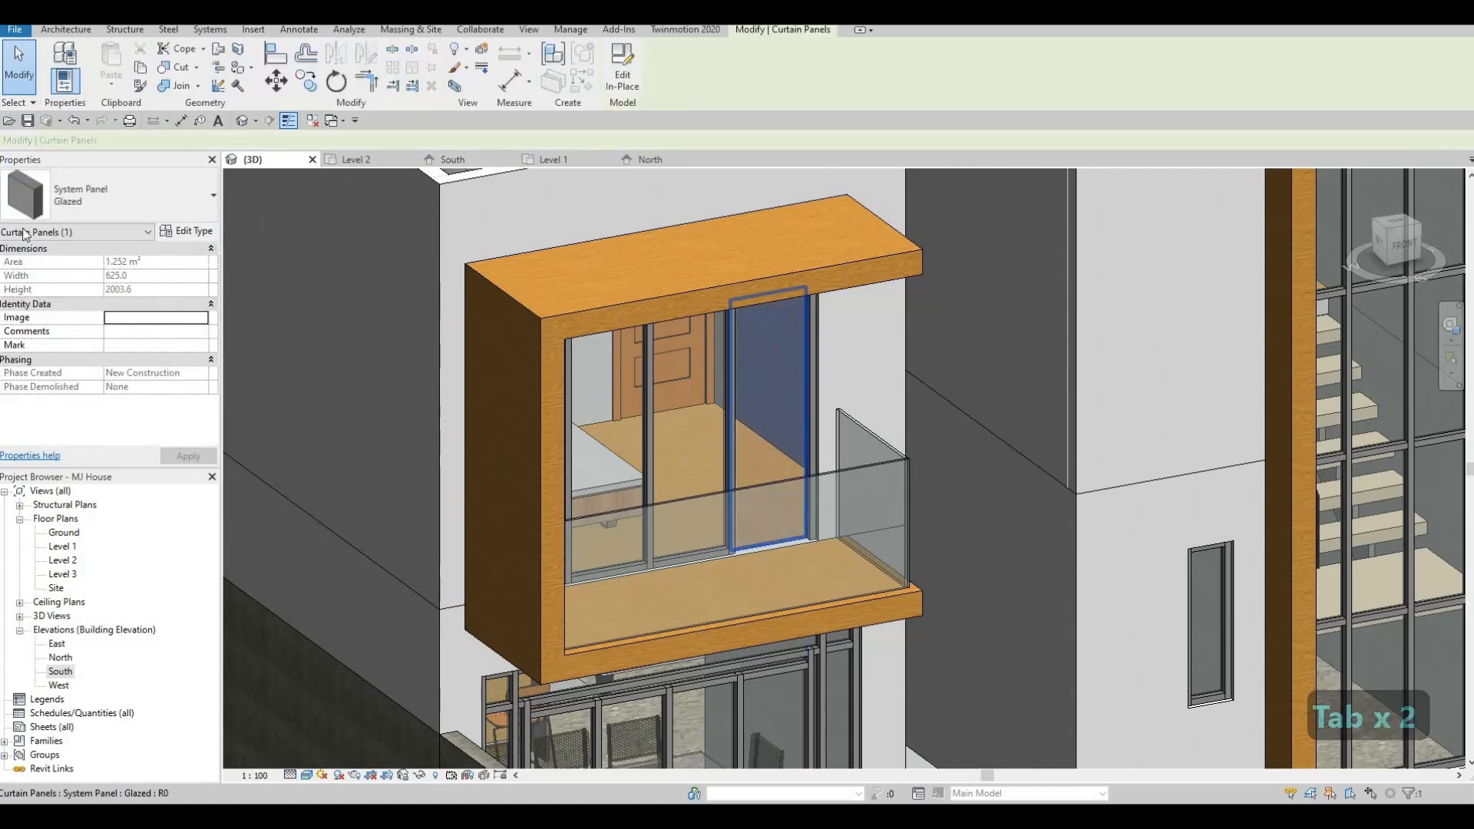
left_click(50, 193)
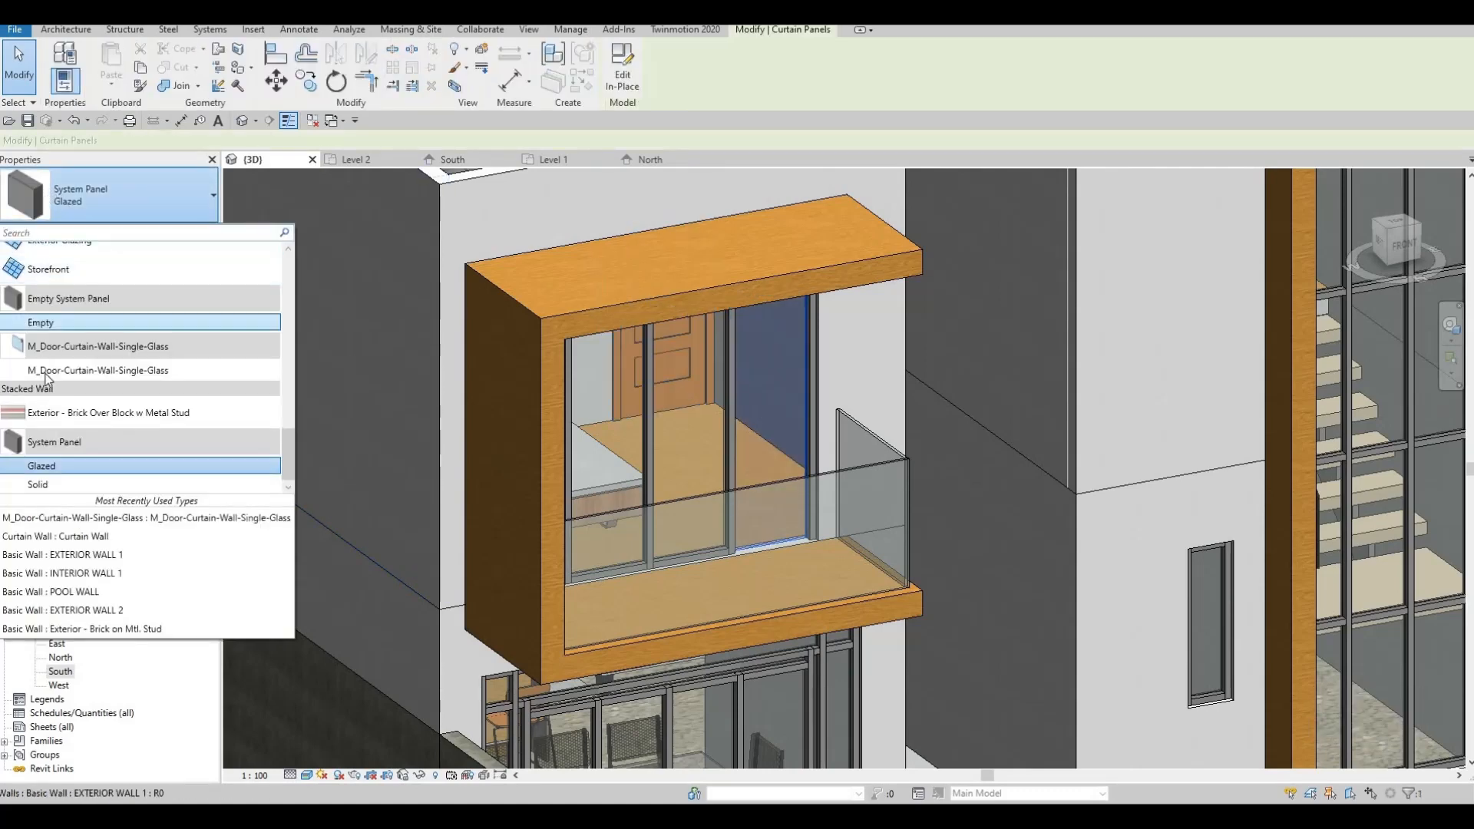
left_click(52, 365)
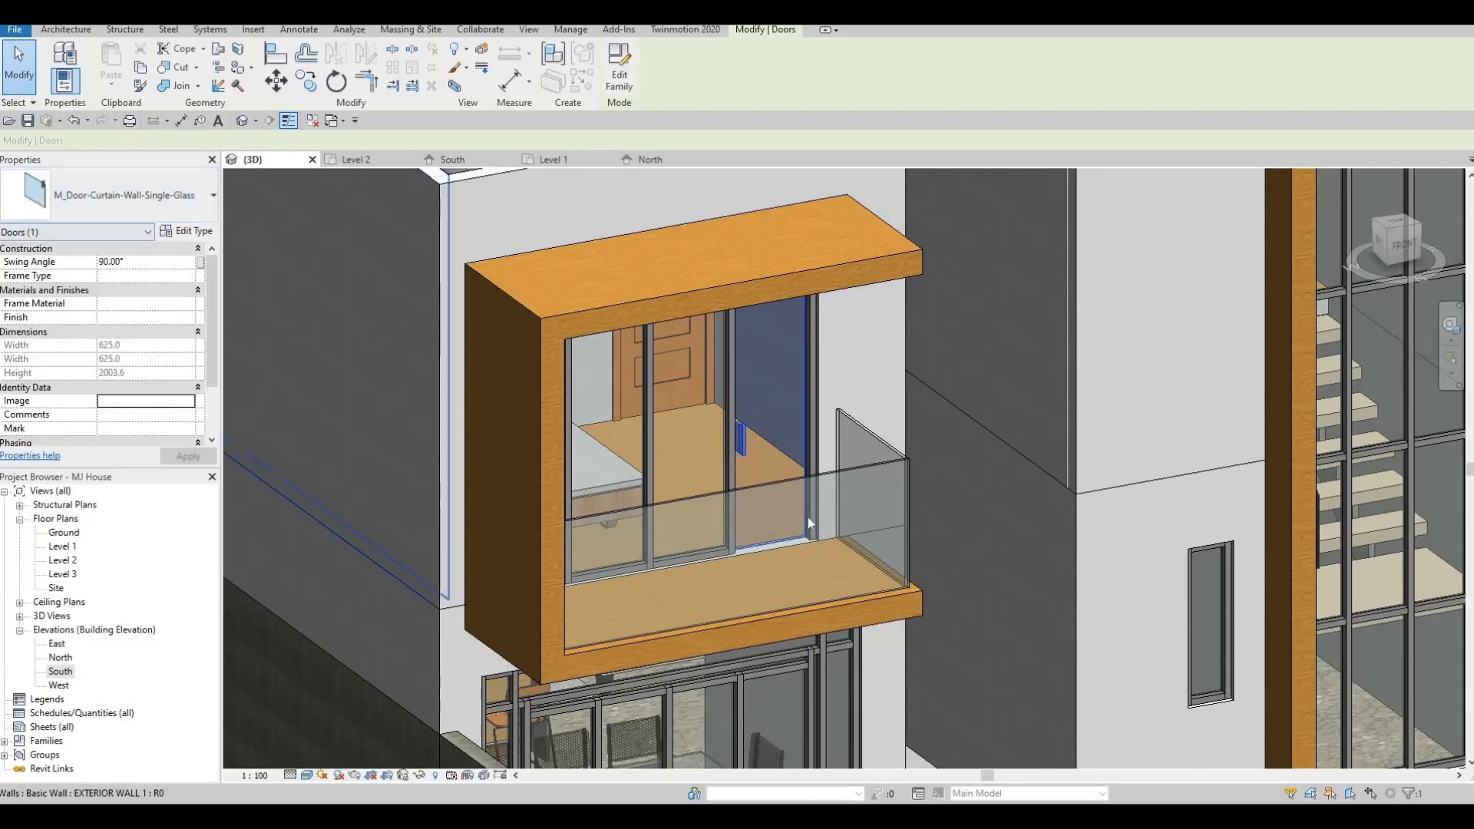
- Replace the left-hand glazed panel of the rear right balcony's curtain wall with M_Door-Curtain-Wall-Single-Glass
scroll(921, 339, "down", 2)
middle_click_drag(988, 605, 695, 468, "shift")
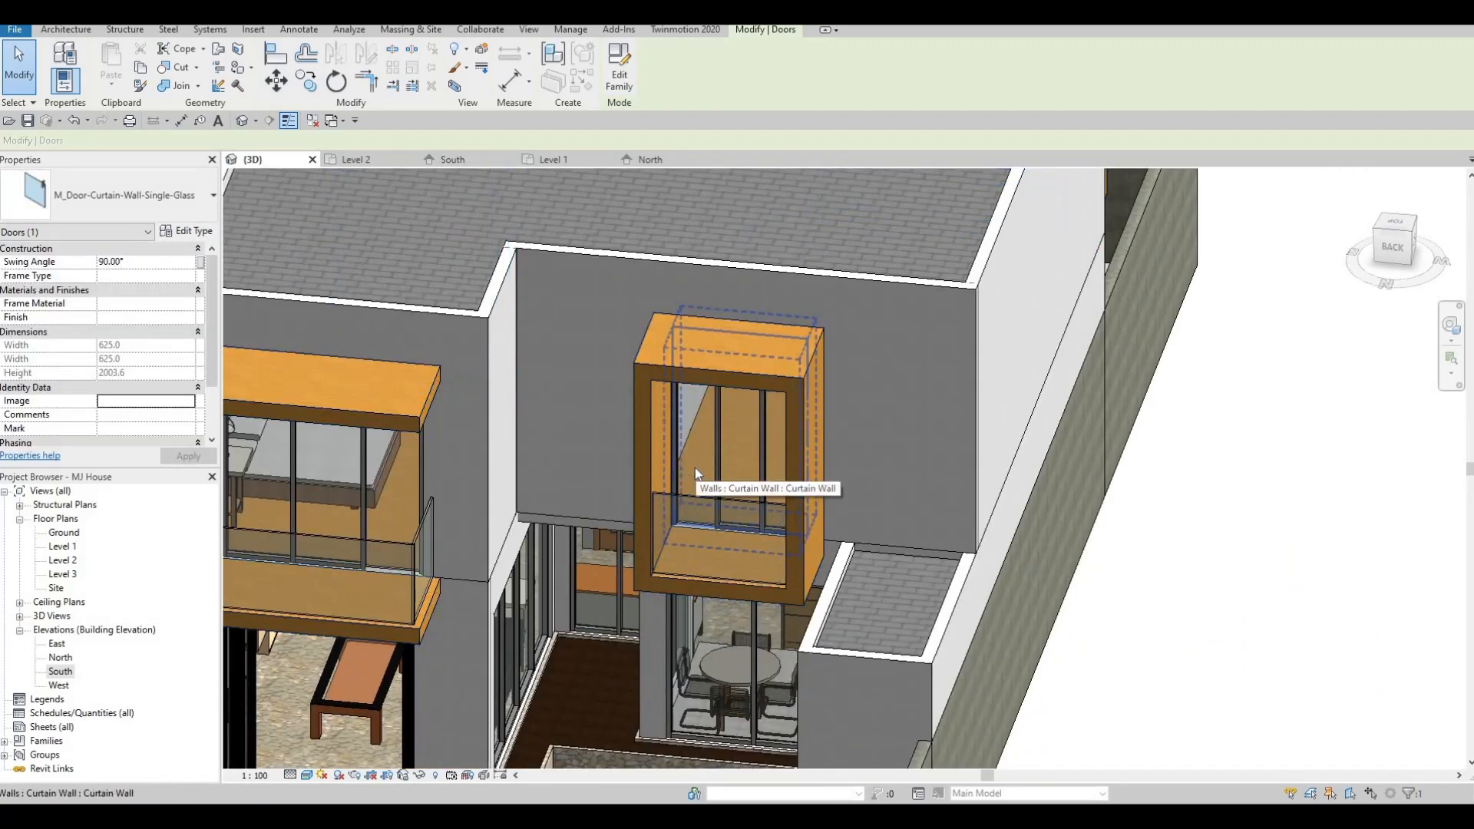
key("Tab")
left_click(693, 468)
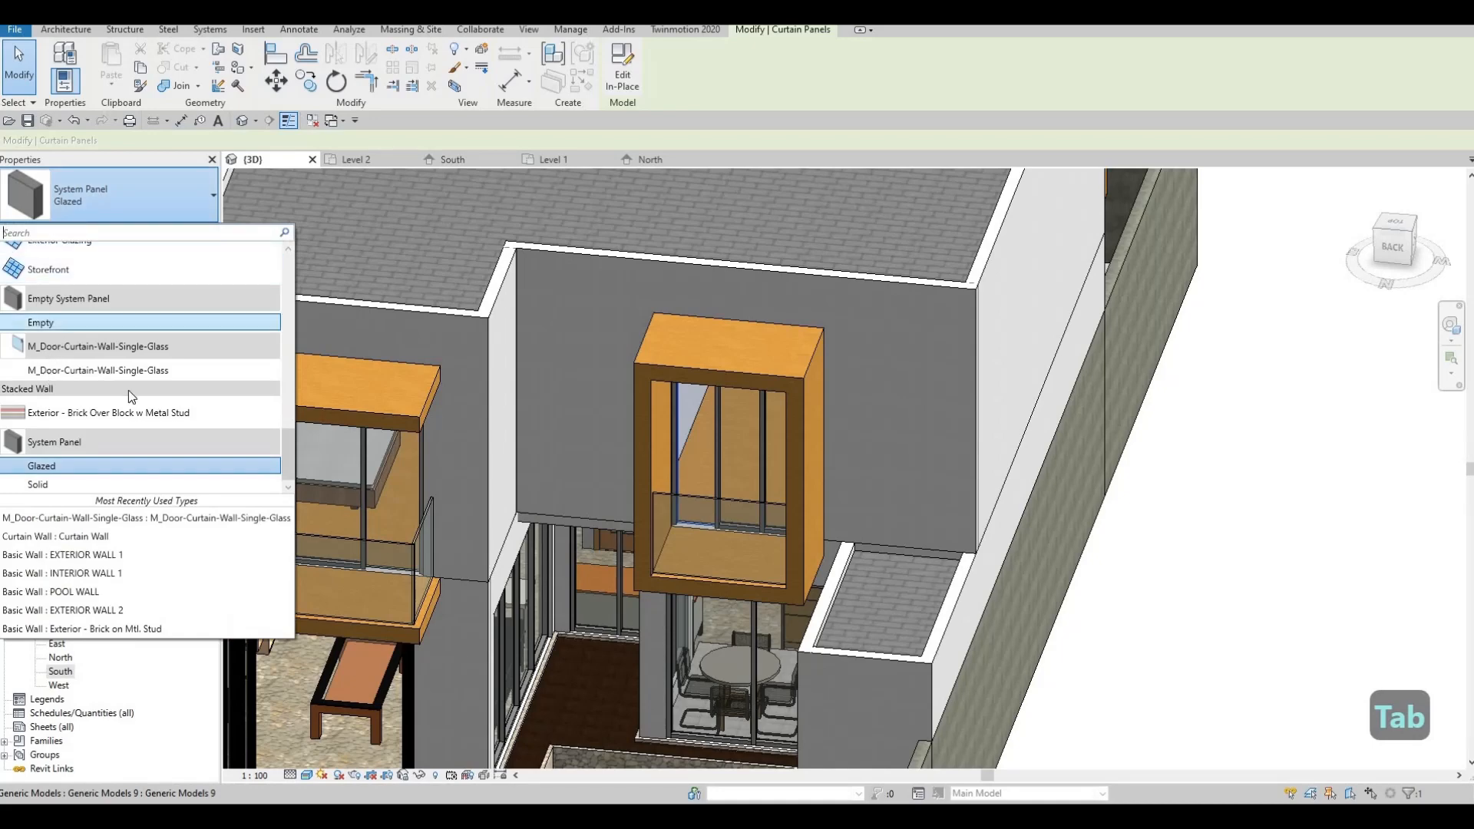
- Replace the right-hand glazed panel of the rear left balcony's curtain wall with M_Door-Curtain-Wall-Single-Glass
middle_click_drag(381, 501, 662, 453)
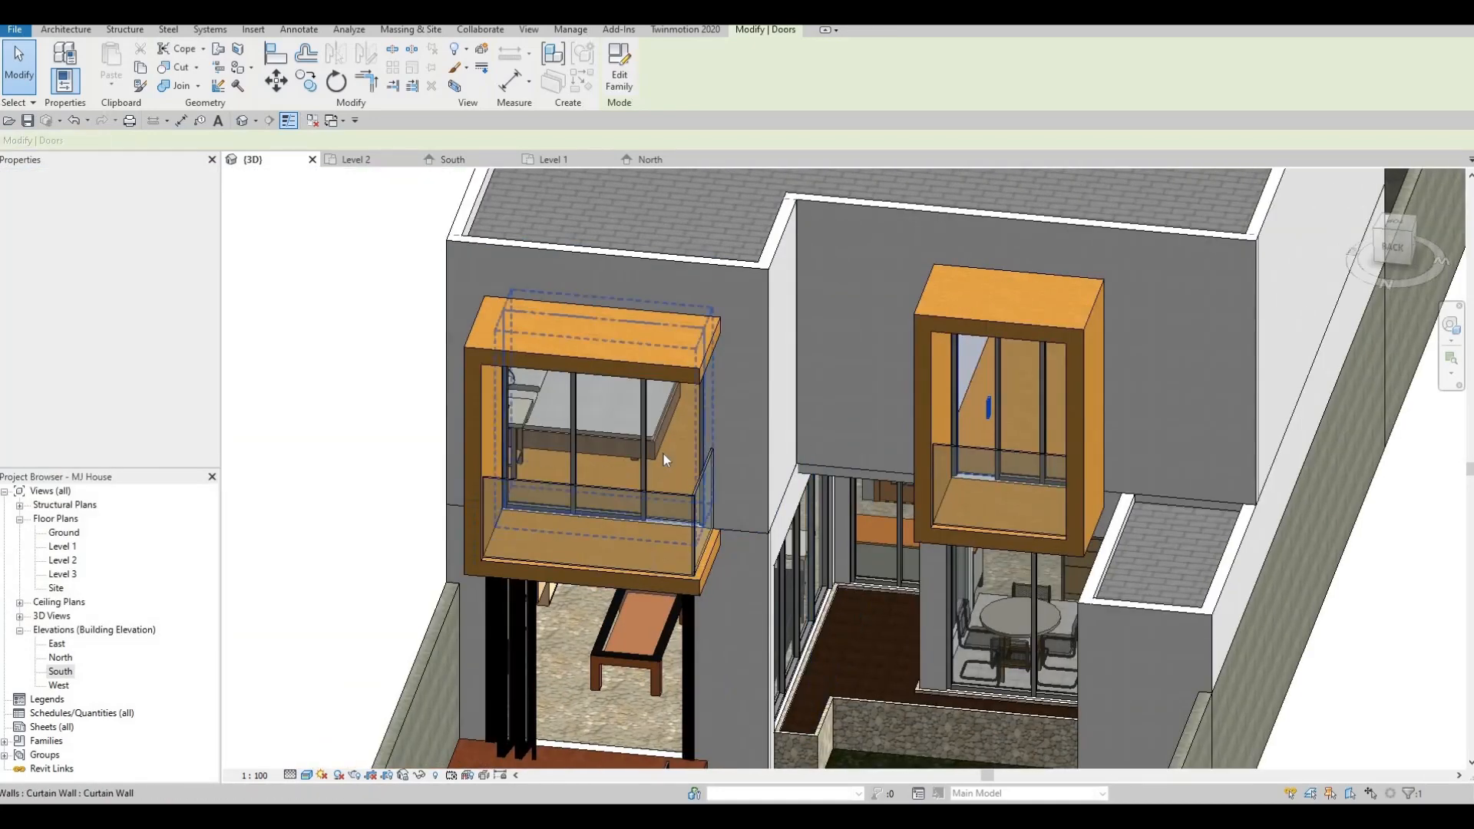
key("Tab")
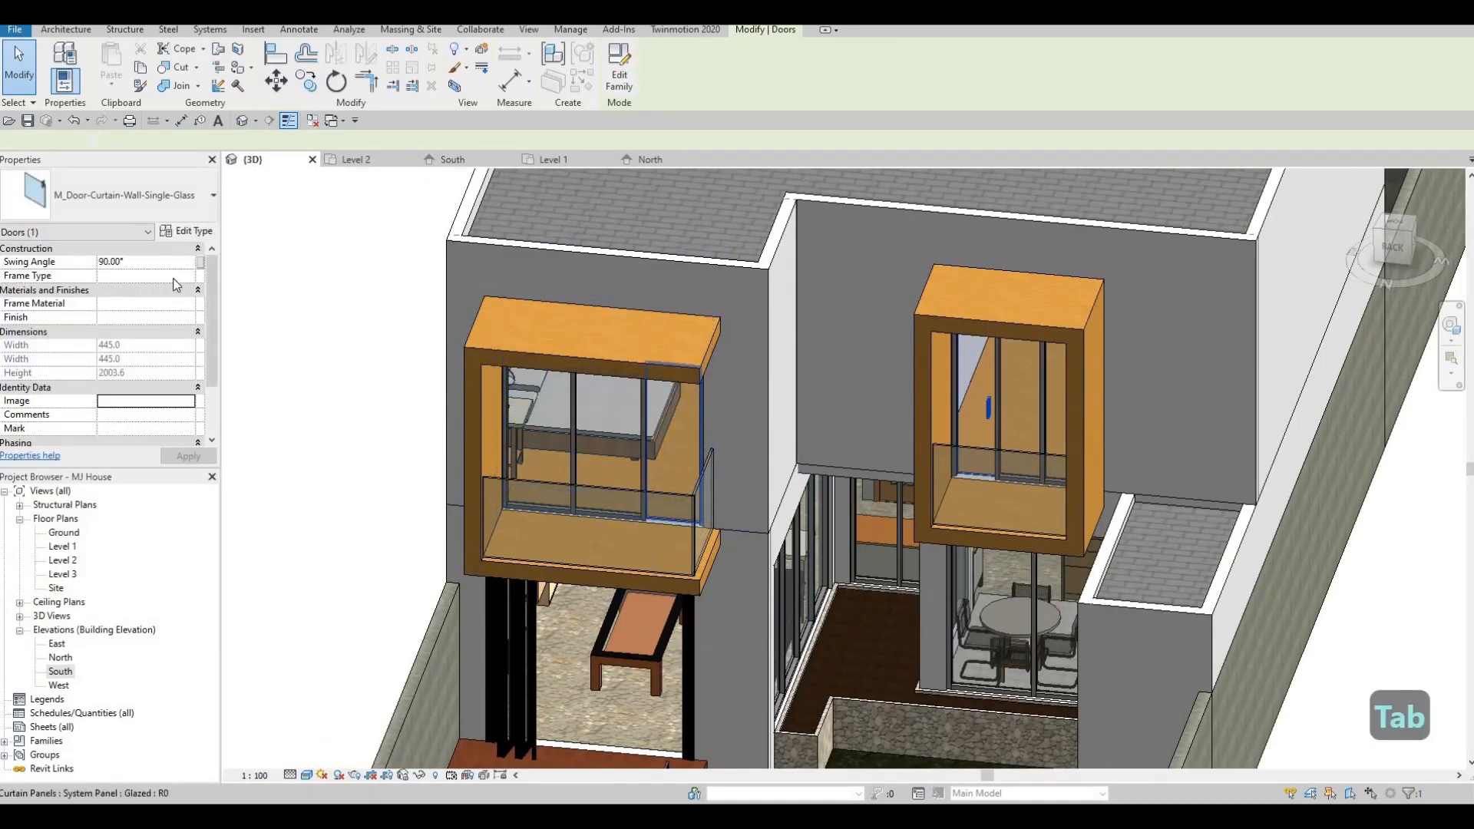
left_click(179, 208)
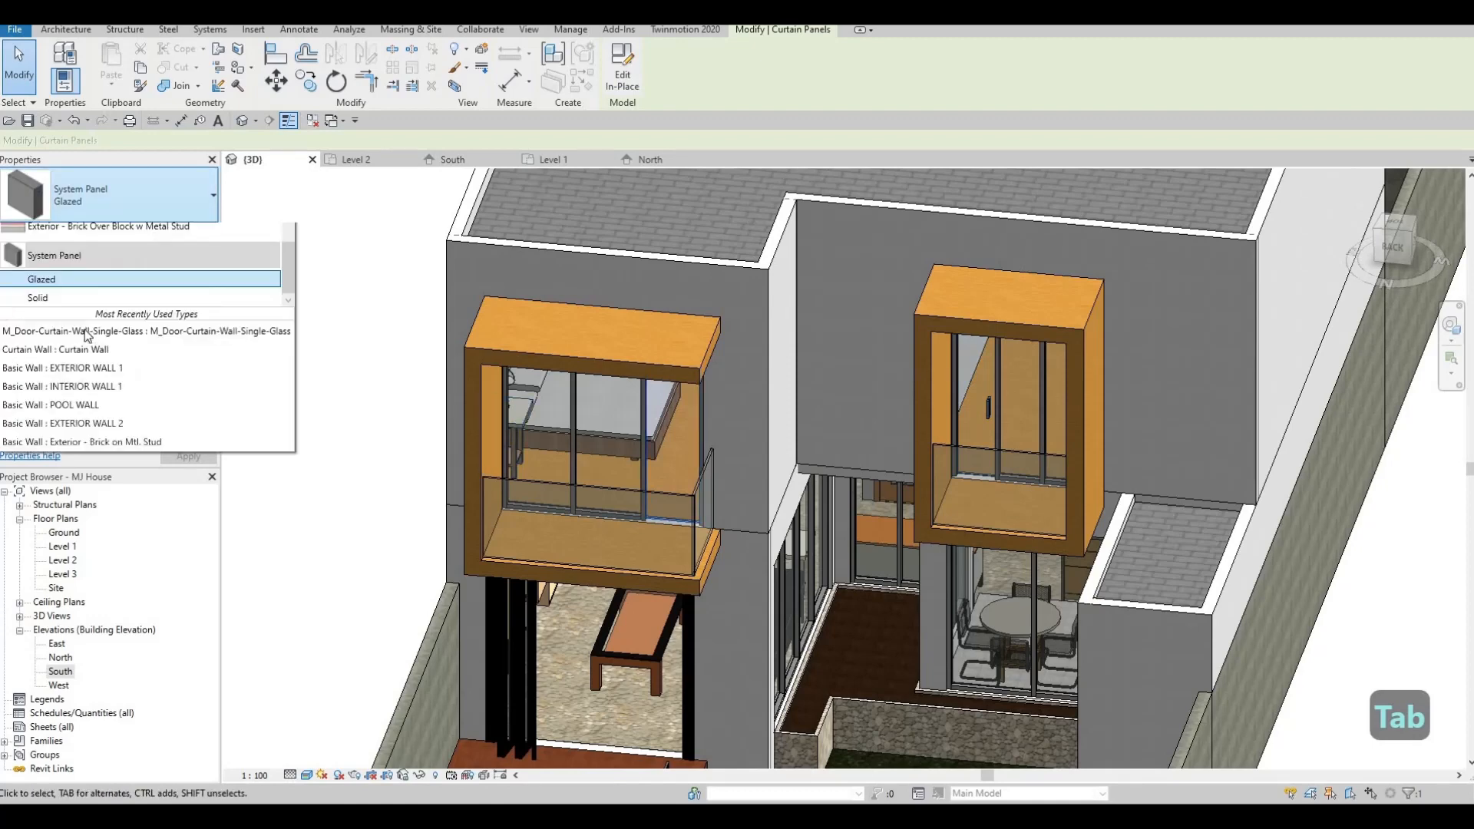
scroll(66, 373, "up", 3)
left_click(63, 370)
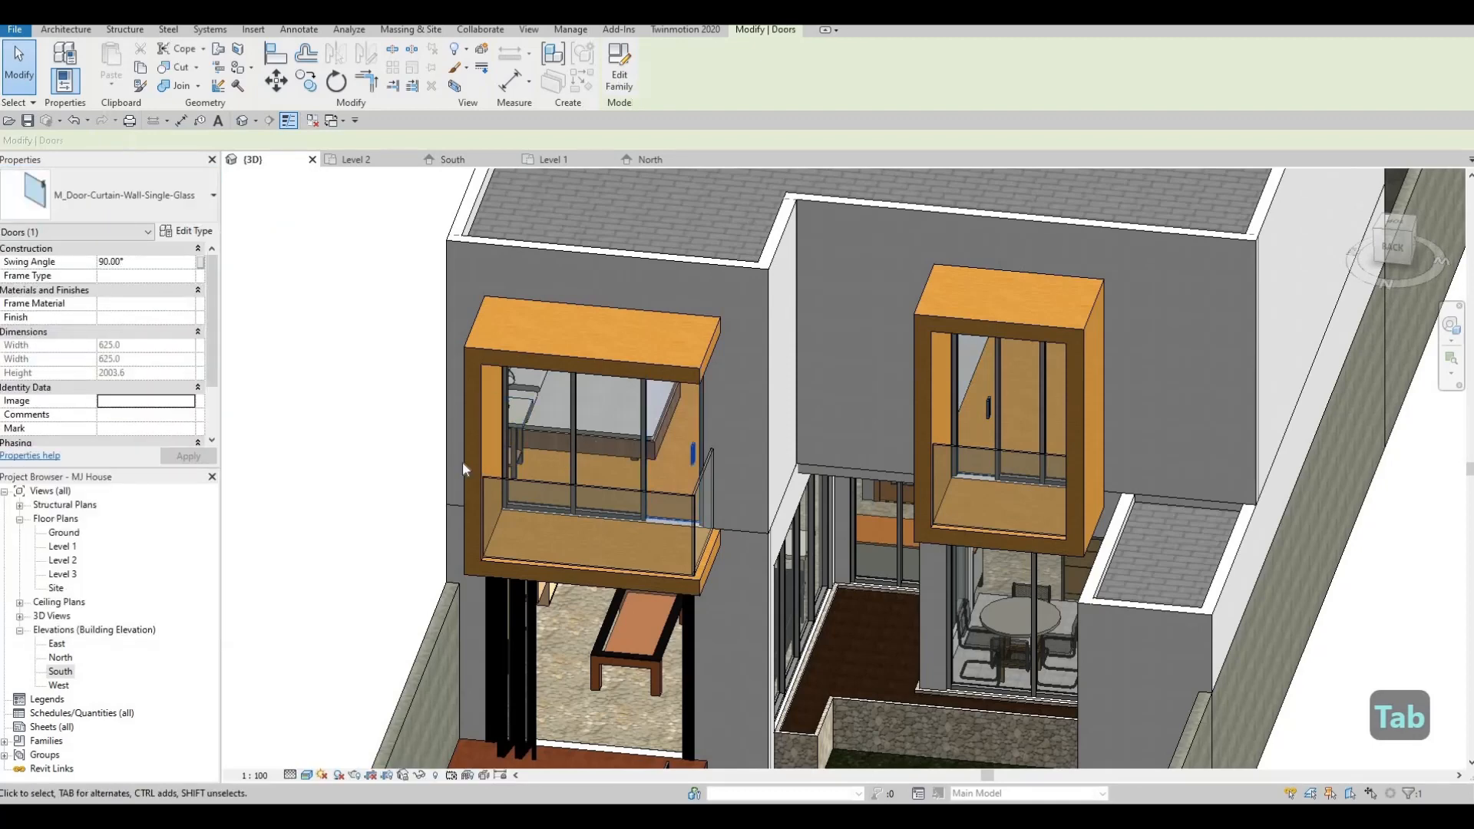
- On the Level 2 floor plan, flip the wider rear balcony's door so it swings out onto the balcony
double_click(63, 562)
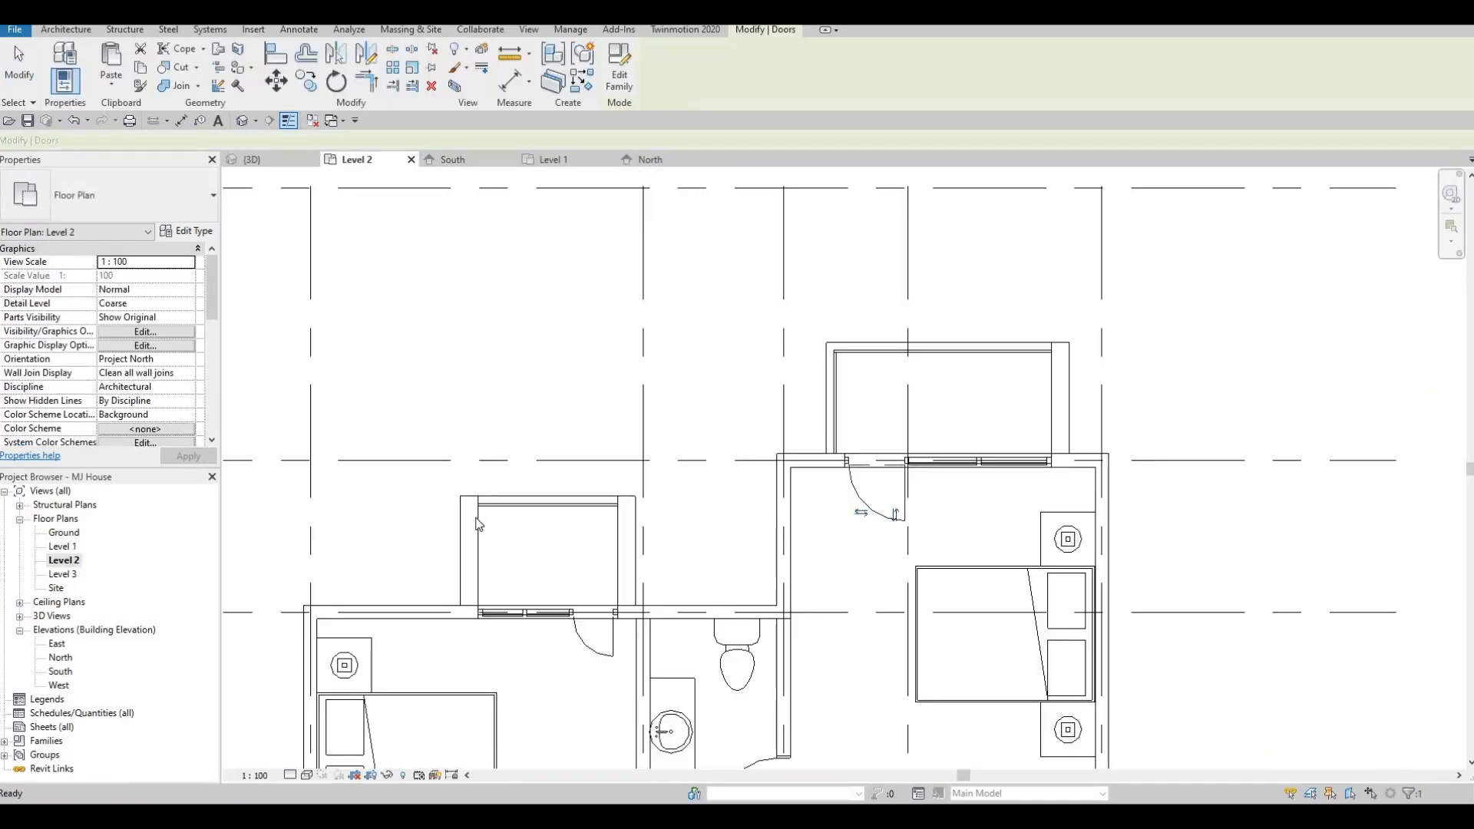
middle_click_drag(712, 569, 540, 598)
key("Escape")
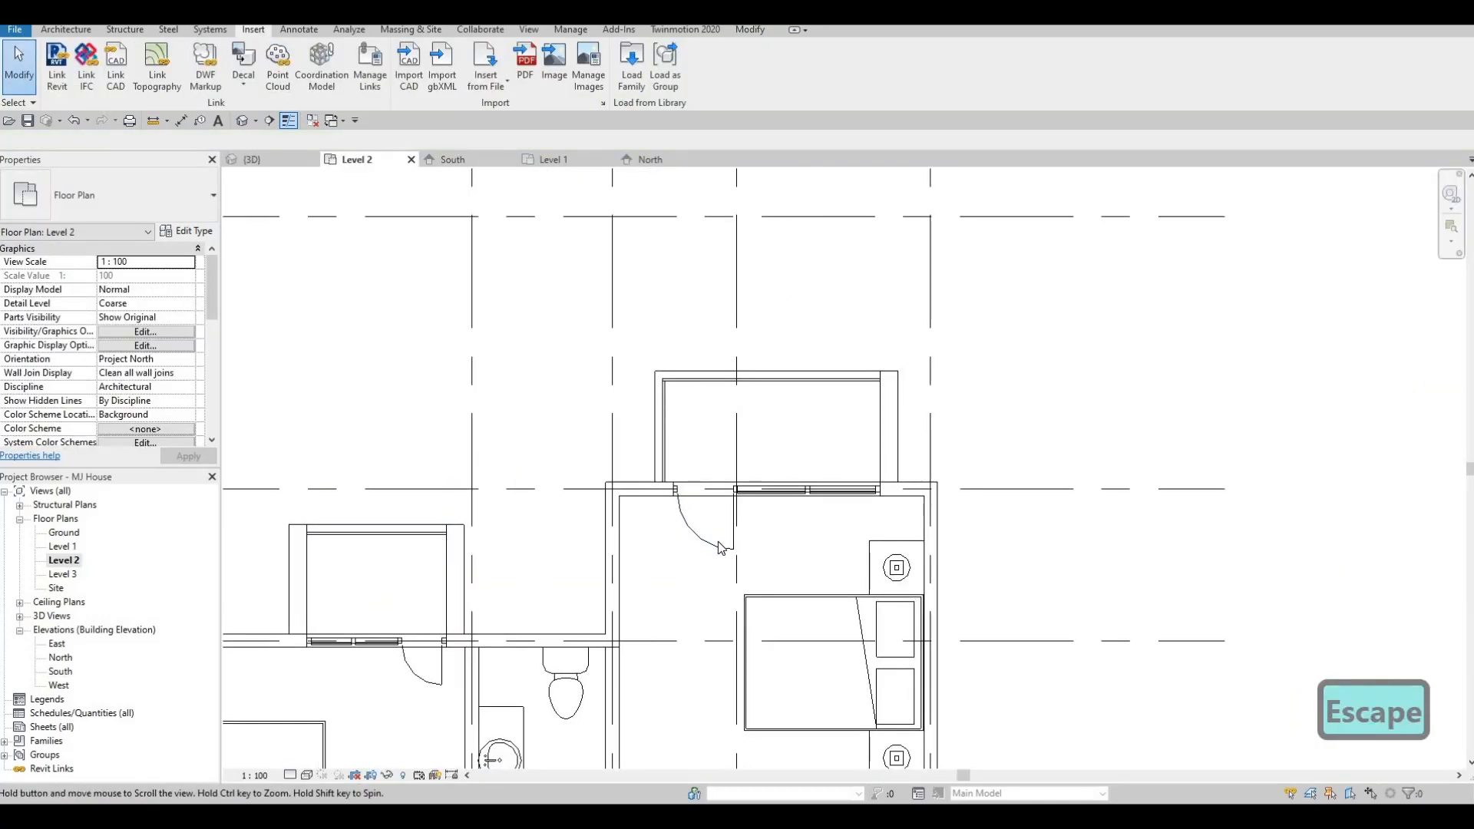
left_click(691, 547)
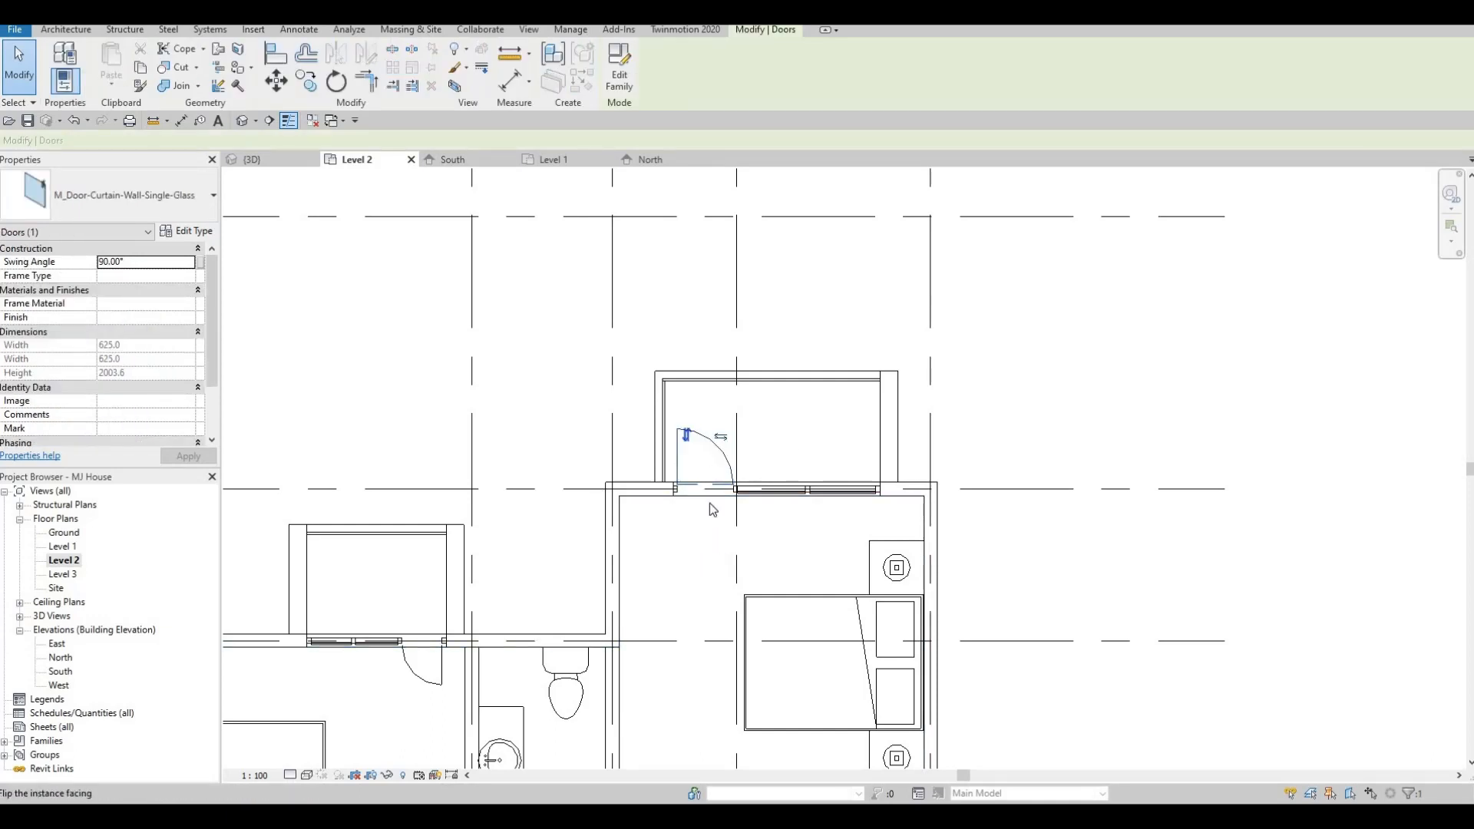
middle_click_drag(713, 509, 960, 434)
key("Escape")
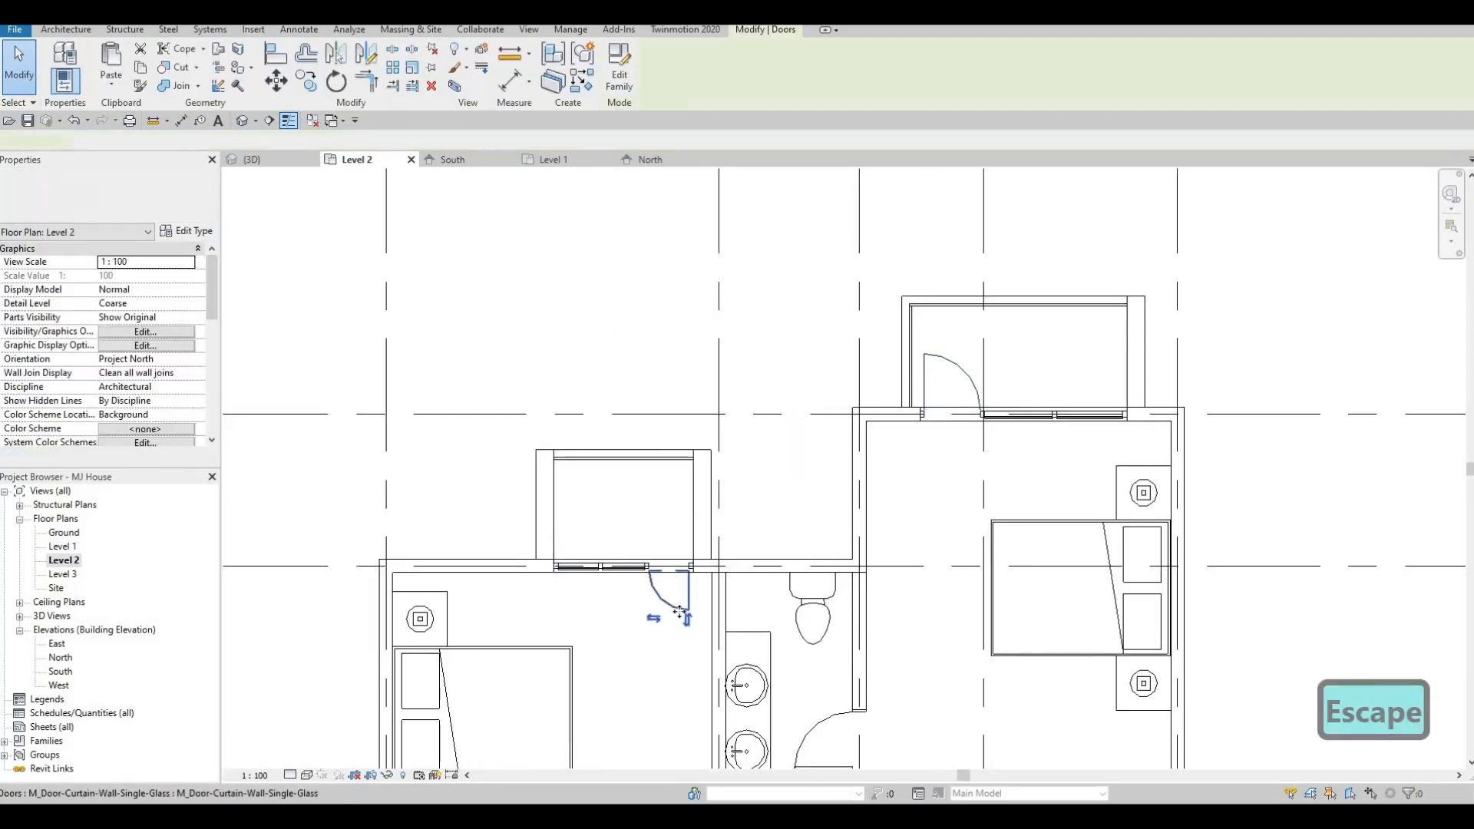
- Flip the smaller rear balcony's door and the front balcony's door so they swing out onto their balconies
left_click(683, 616)
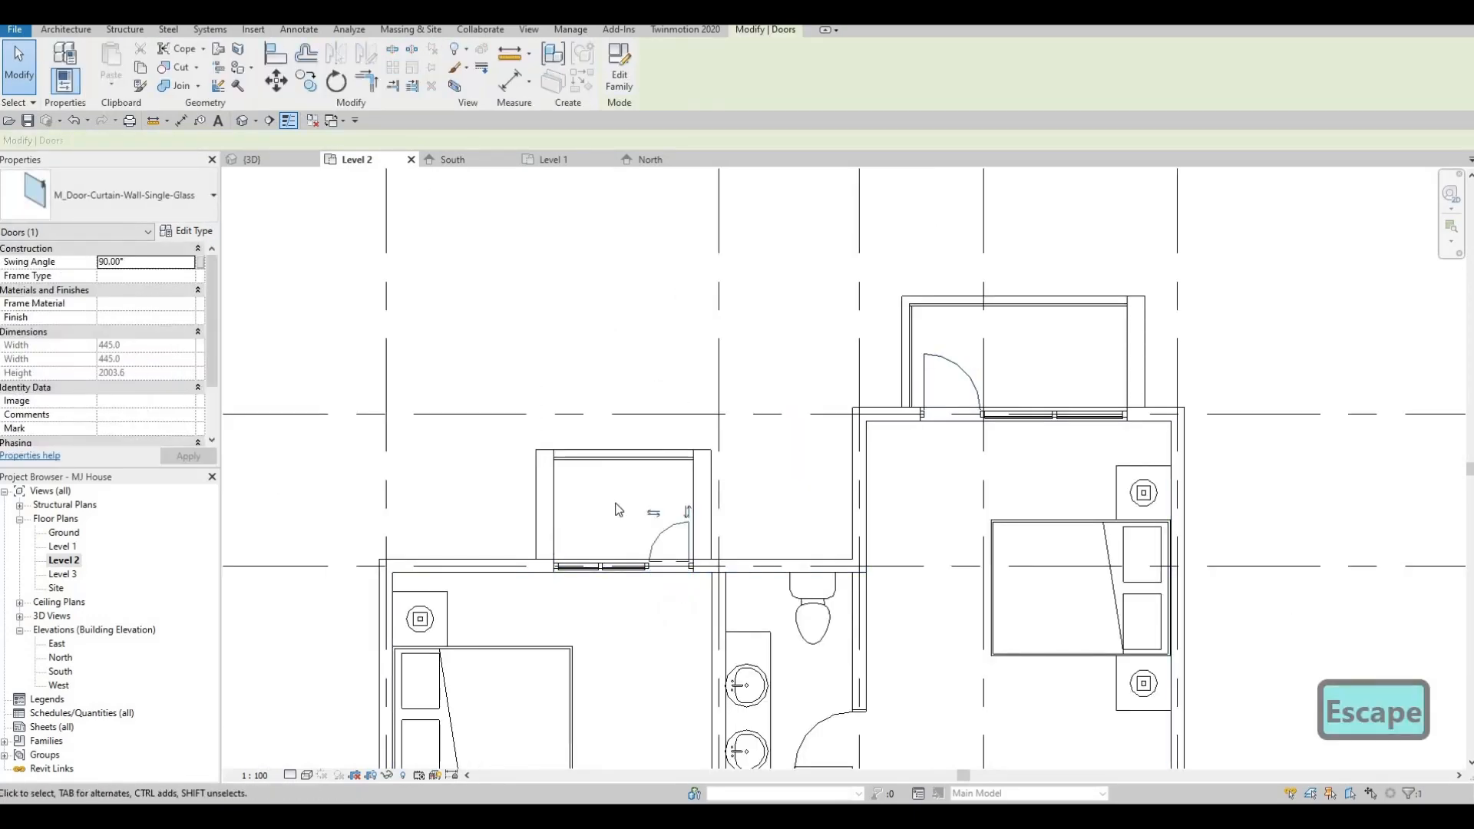
middle_click_drag(641, 572, 648, 387)
scroll(648, 387, "down", 2)
middle_click_drag(651, 650, 655, 426)
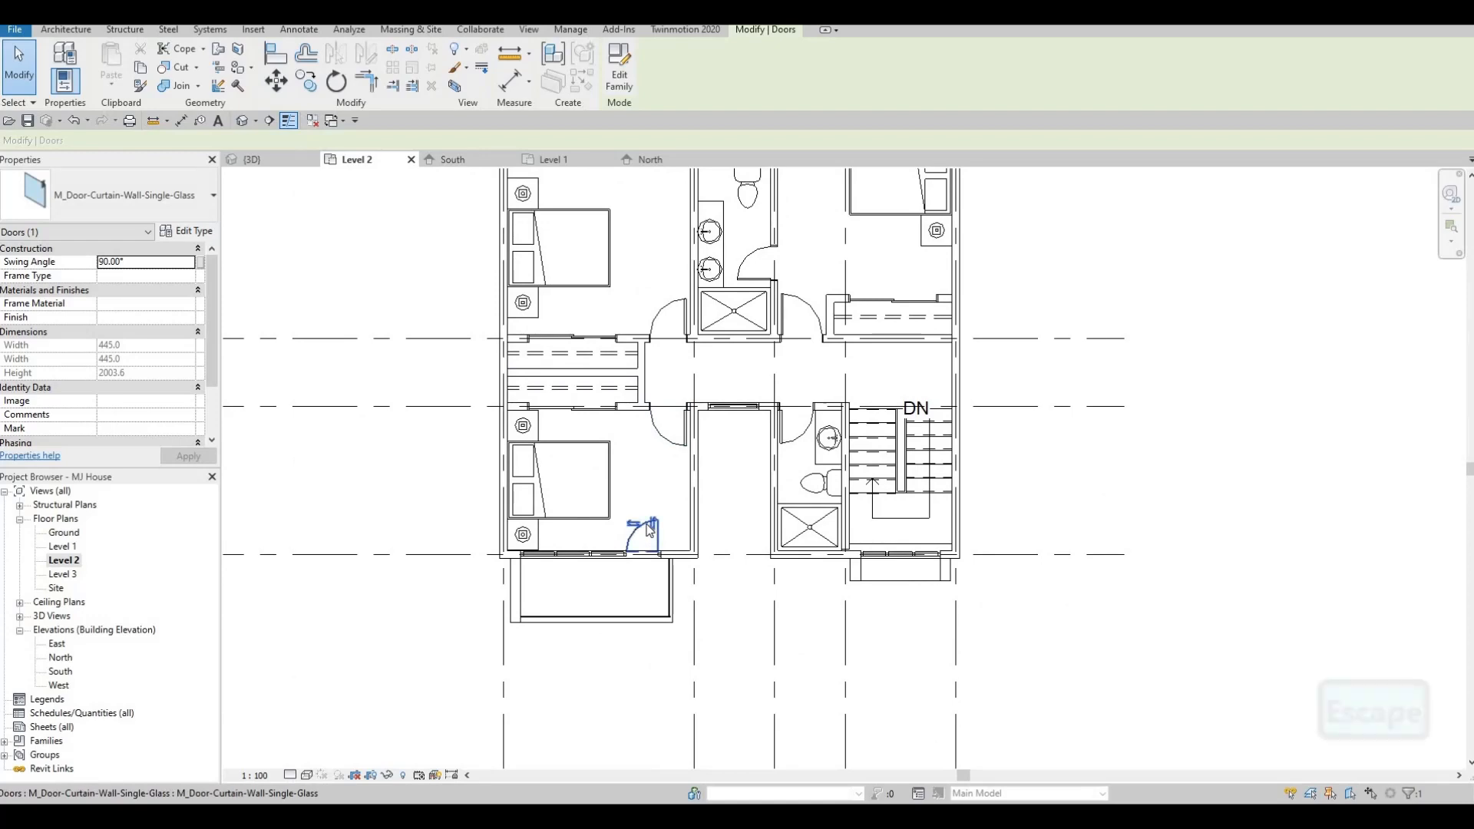
left_click(649, 530)
middle_click_drag(729, 606, 579, 636)
key("Escape")
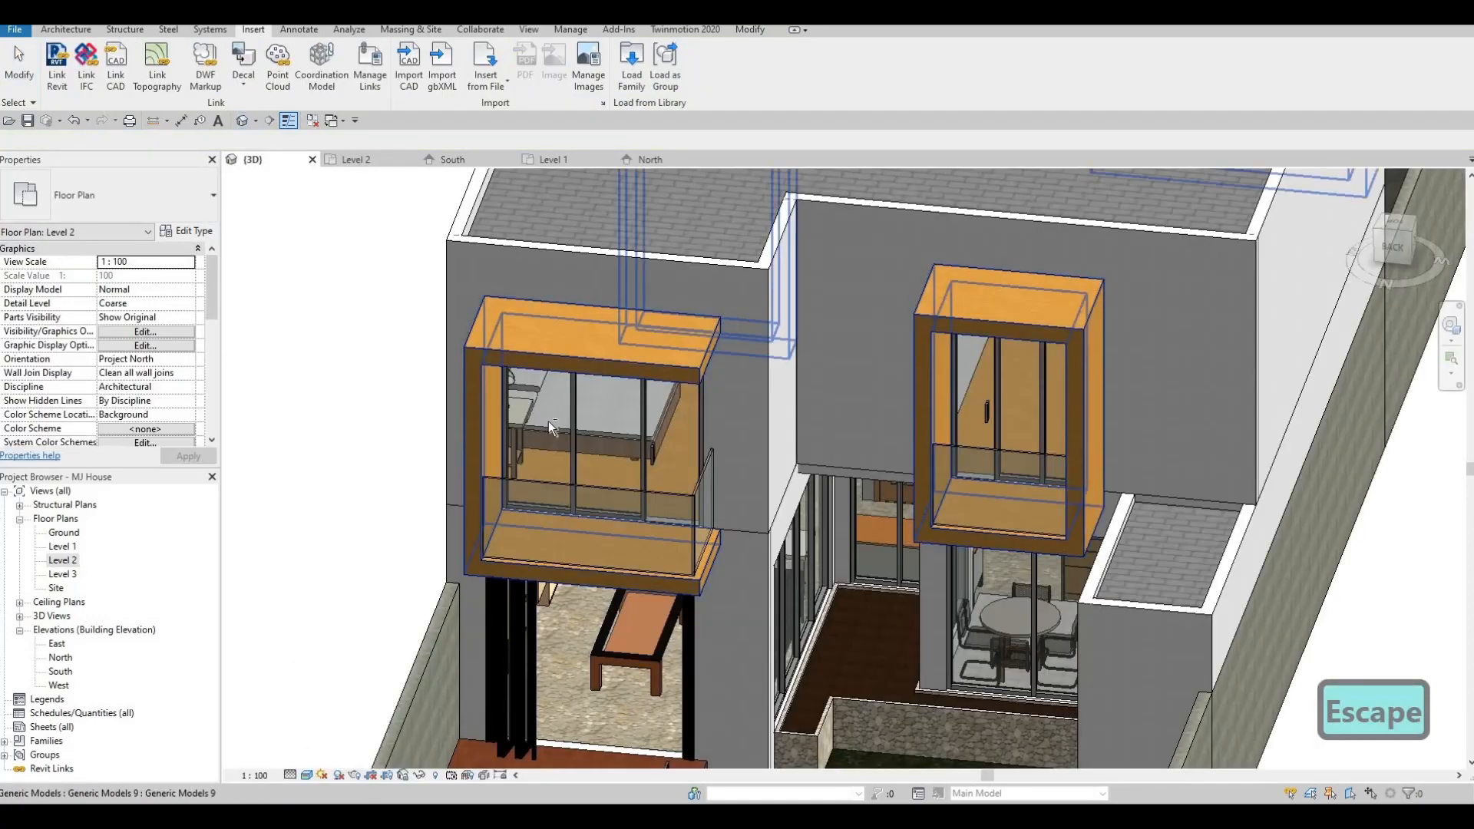
- Inspect the rear balcony doors and the front boundary wall in the 3D view
scroll(548, 421, "down", 1)
middle_click_drag(537, 421, 607, 412, "shift")
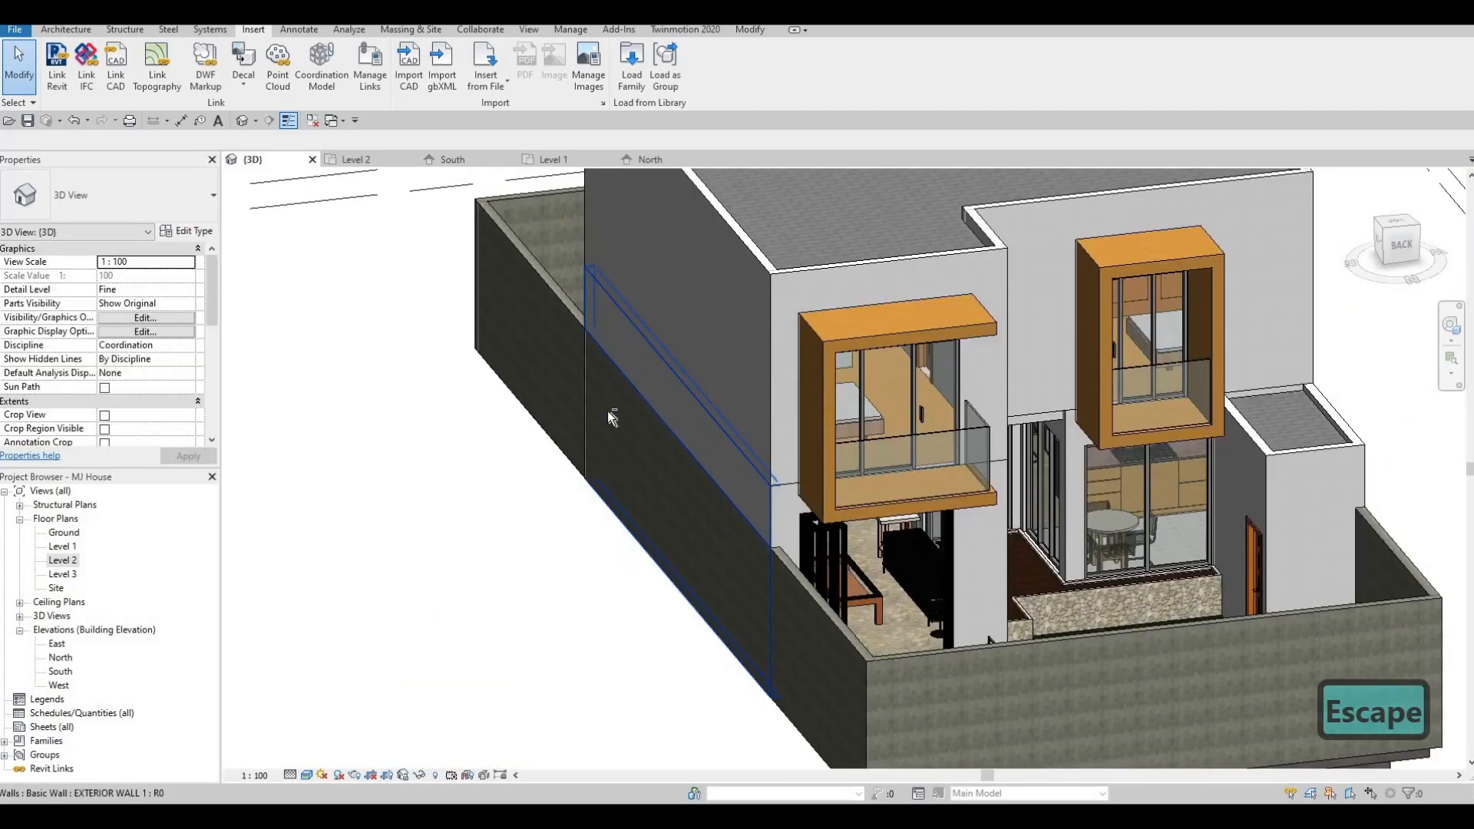
middle_click_drag(965, 497, 449, 395)
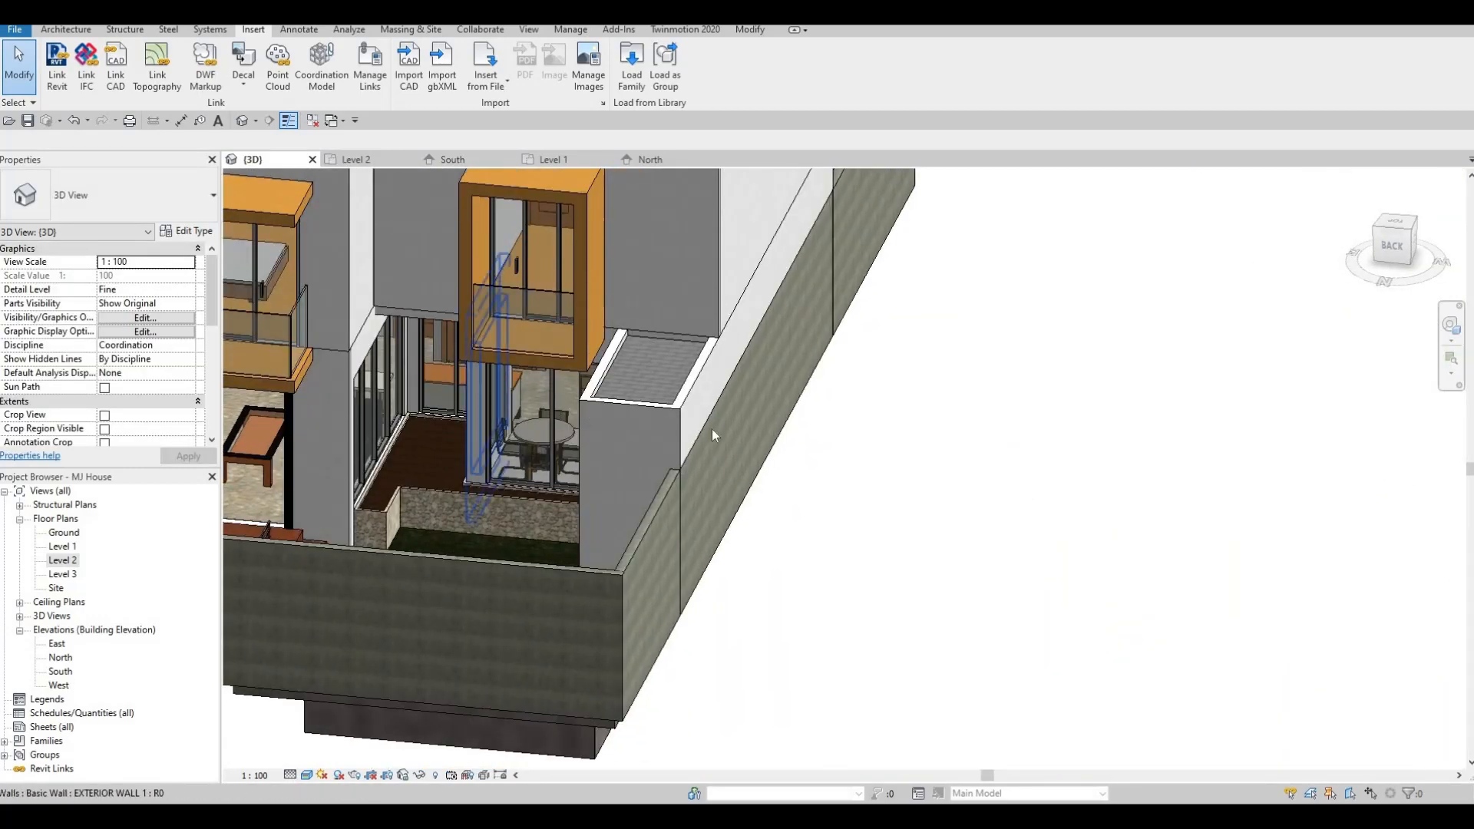
middle_click_drag(711, 430, 889, 427, "shift")
scroll(893, 427, "up", 1)
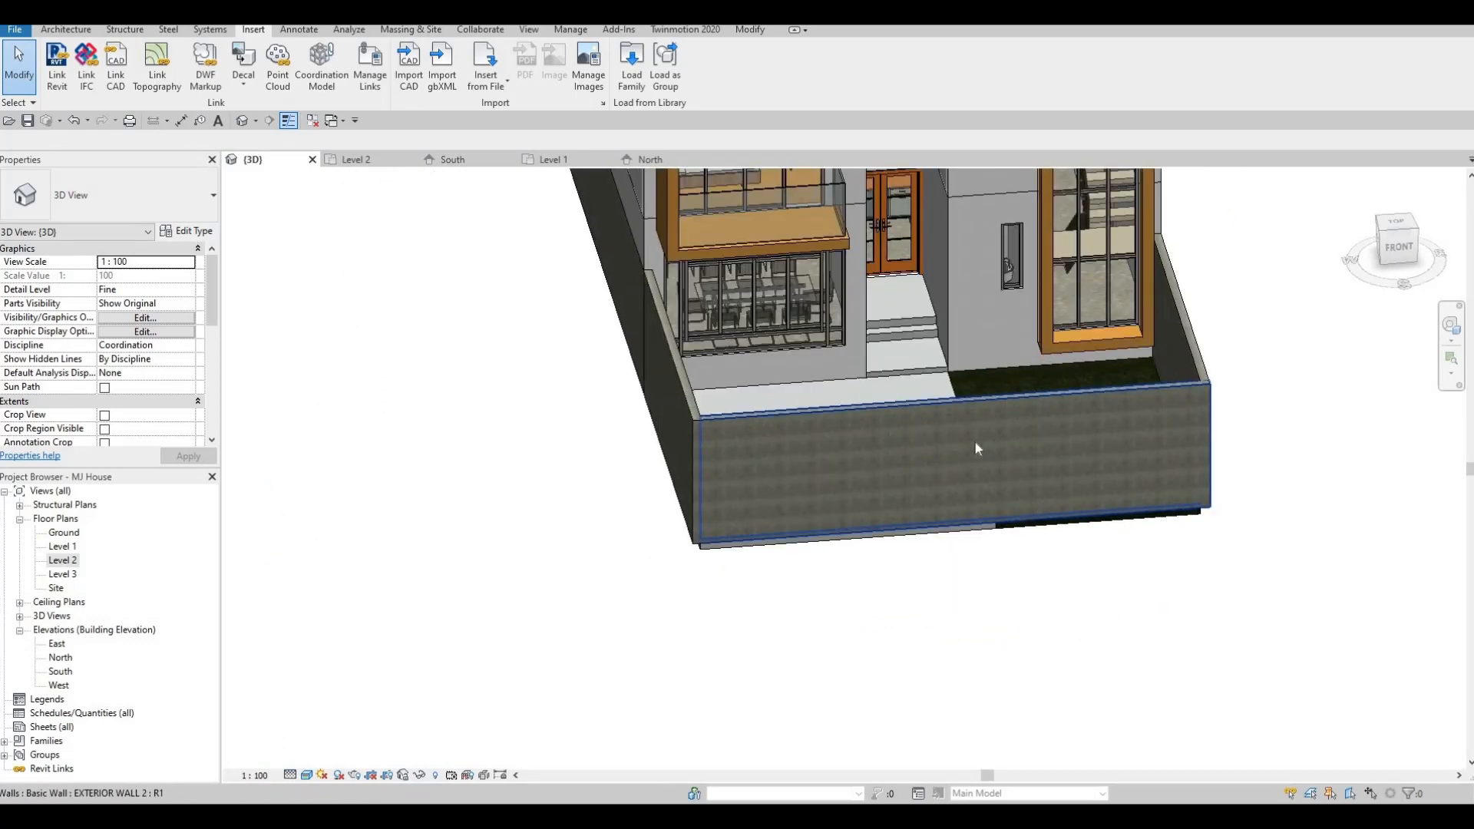
middle_click_drag(1164, 400, 1071, 338)
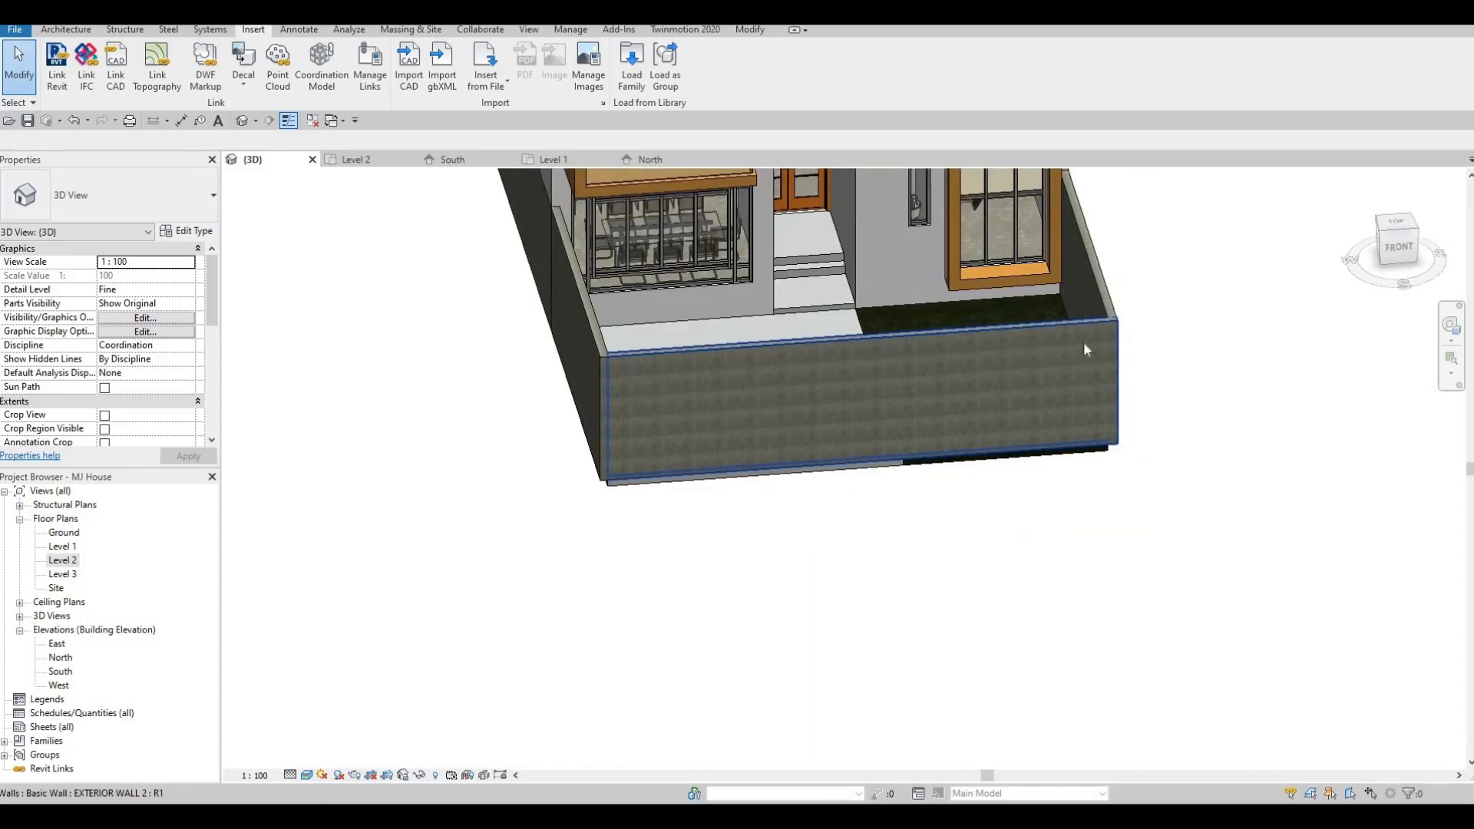
- On the Ground floor plan, split the front boundary wall about 71 mm and 1471 mm past the grid line beside the entrance steps
double_click(64, 532)
scroll(970, 484, "up", 4)
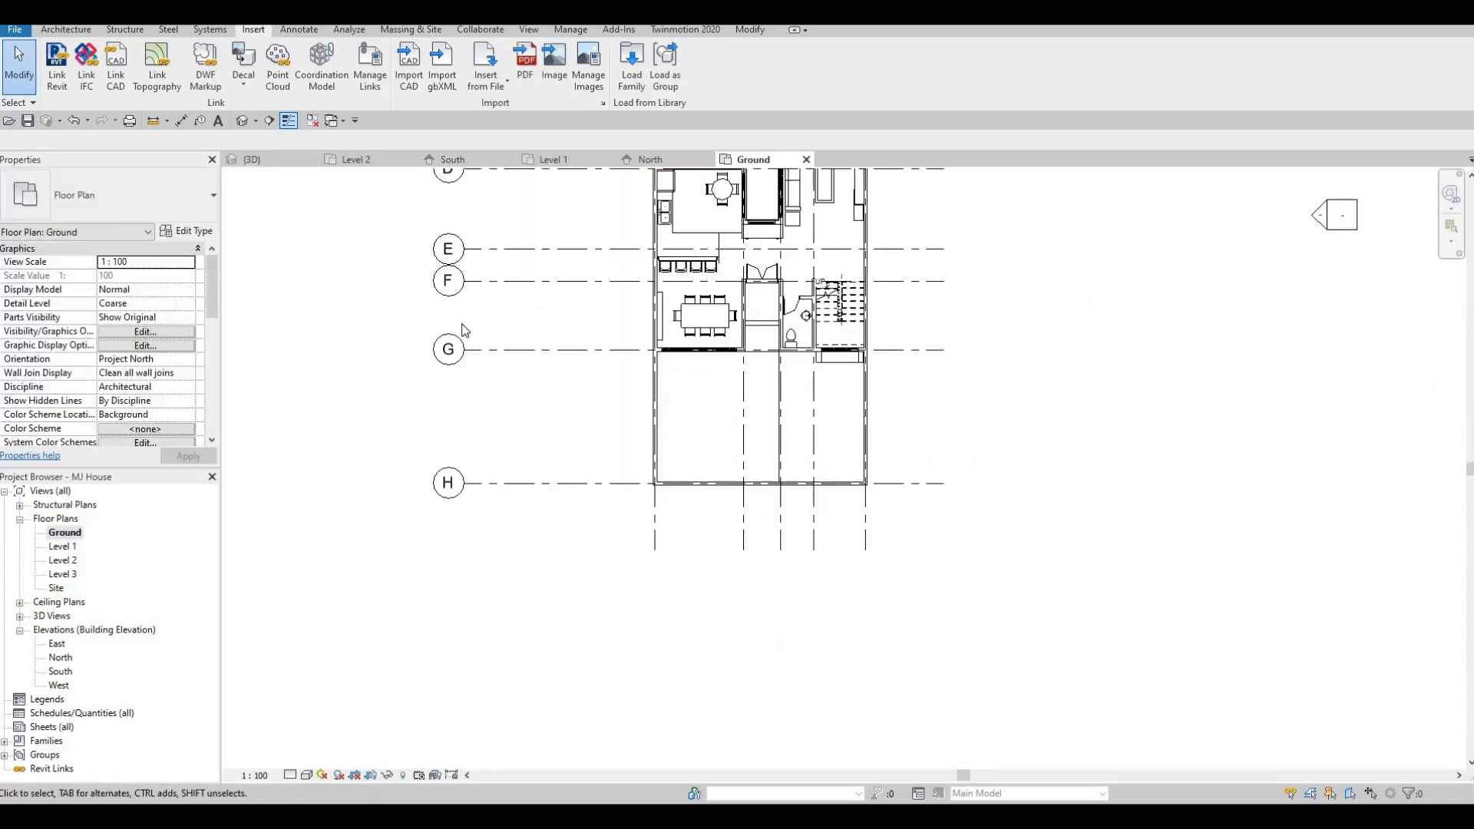
scroll(724, 396, "up", 3)
middle_click_drag(773, 479, 693, 517)
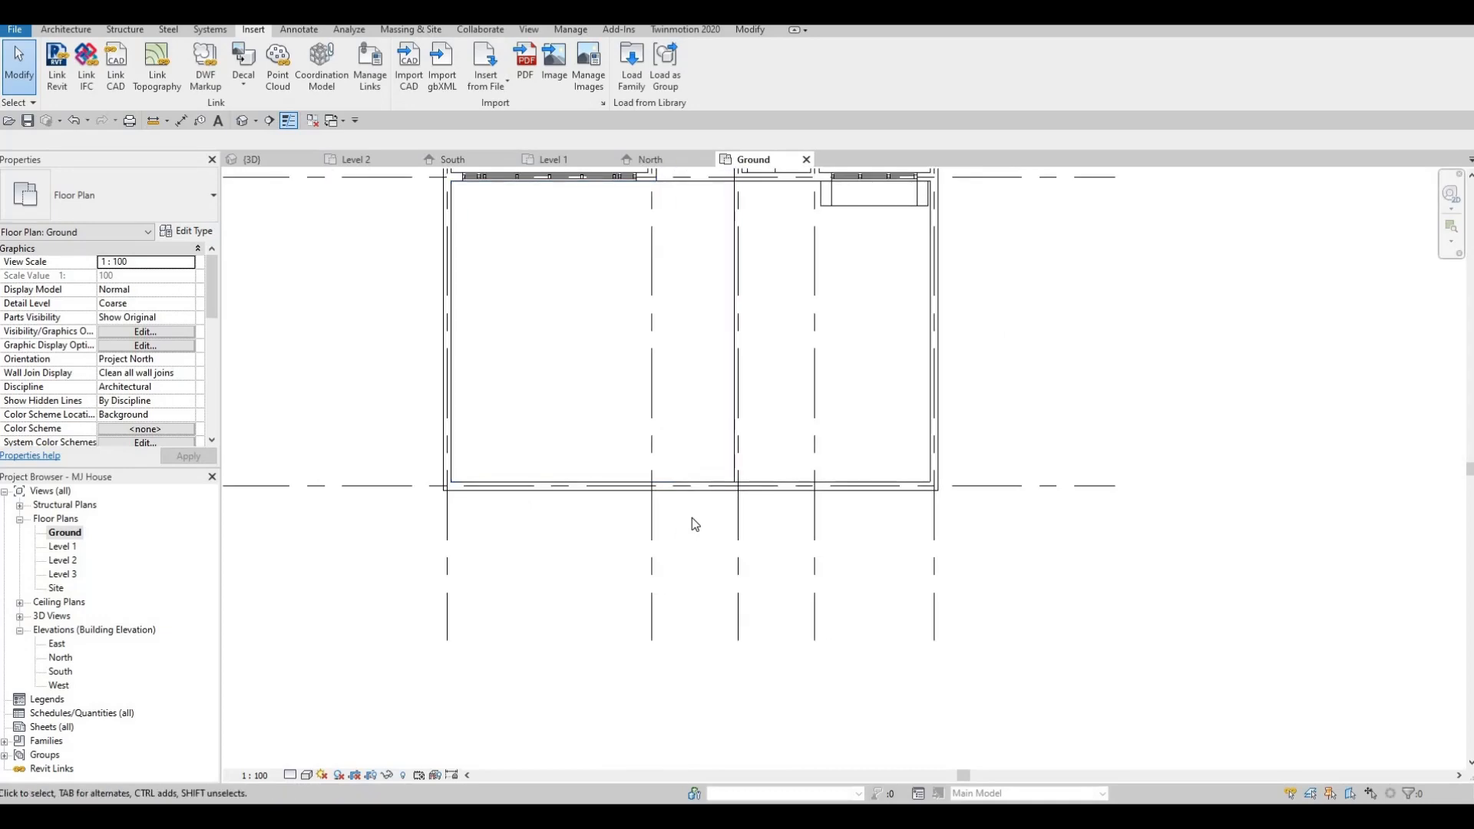
key("s")
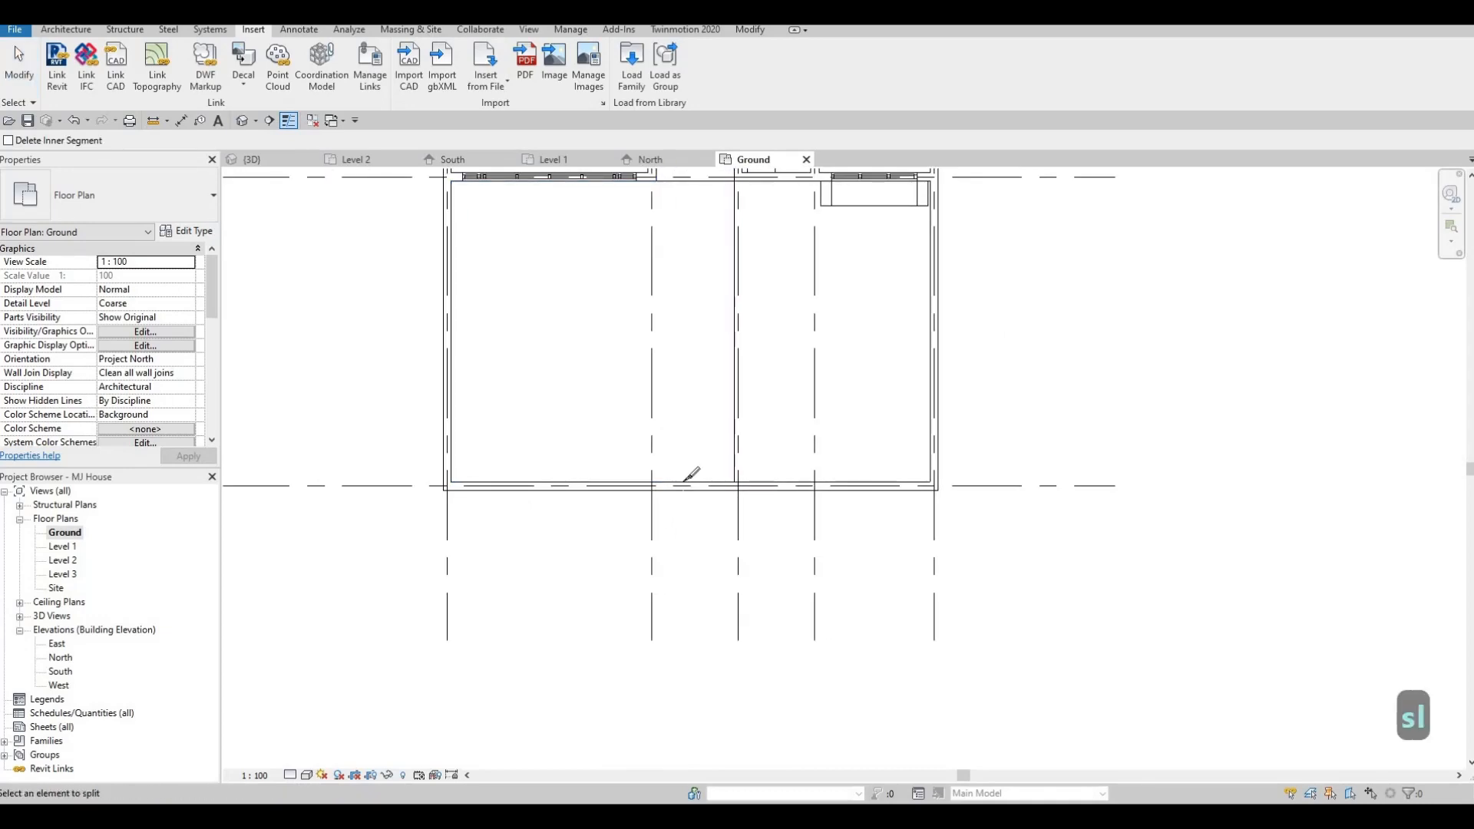
middle_click_drag(655, 567, 635, 673)
scroll(632, 589, "up", 1)
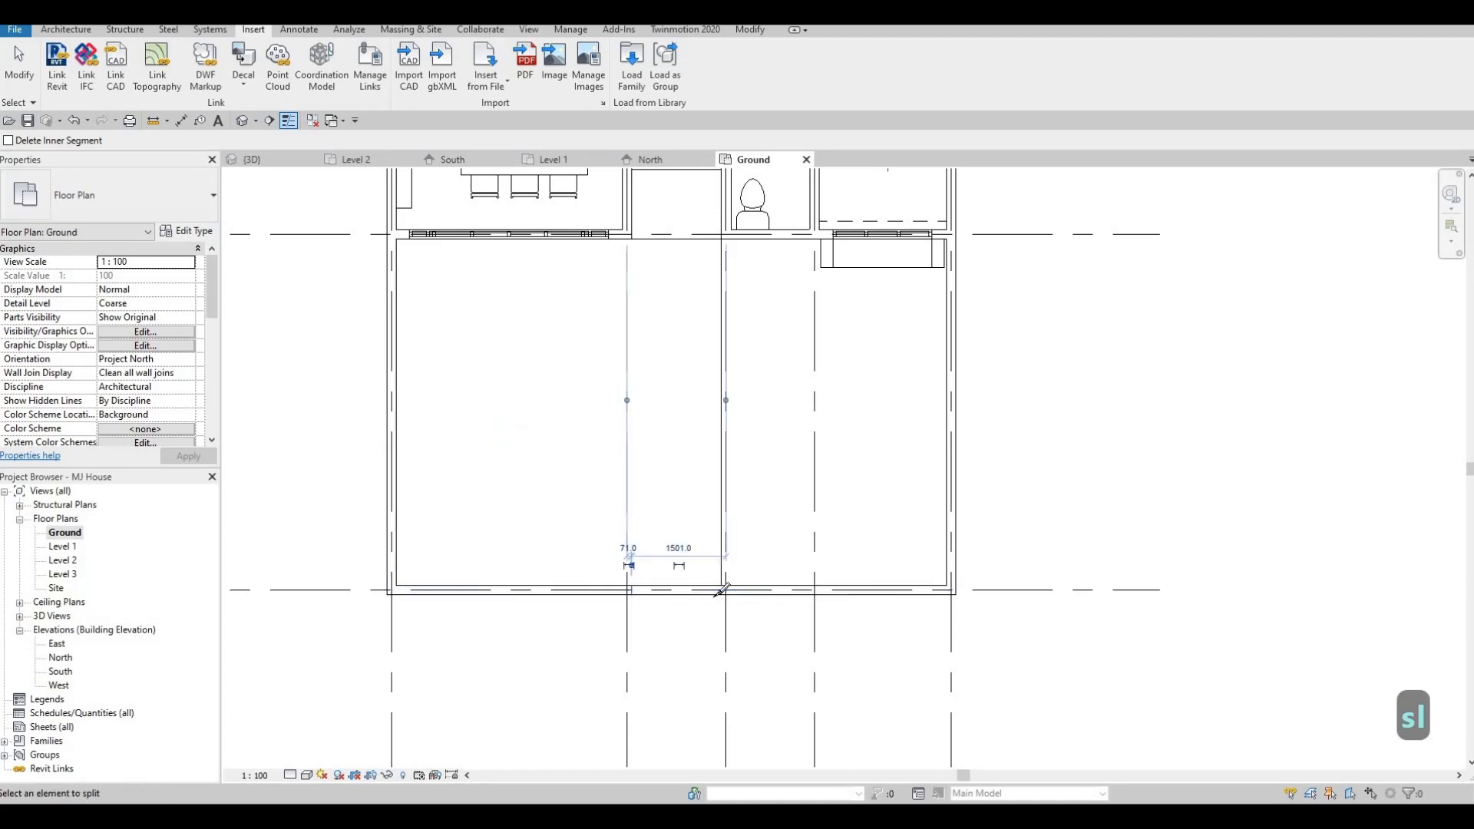
scroll(729, 588, "up", 2)
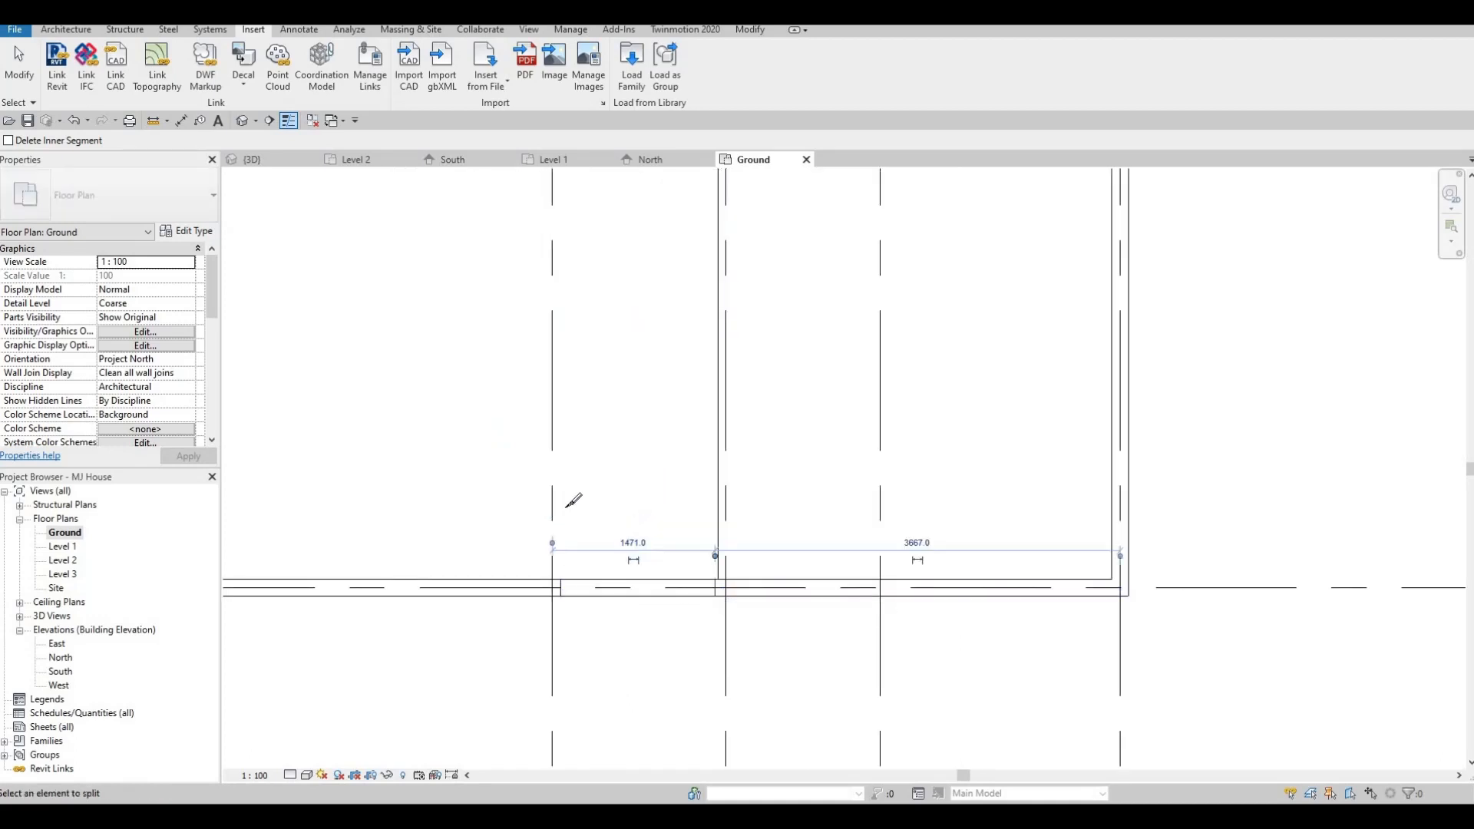
middle_click_drag(701, 520, 698, 503)
scroll(699, 504, "down", 1)
middle_click_drag(563, 558, 648, 554)
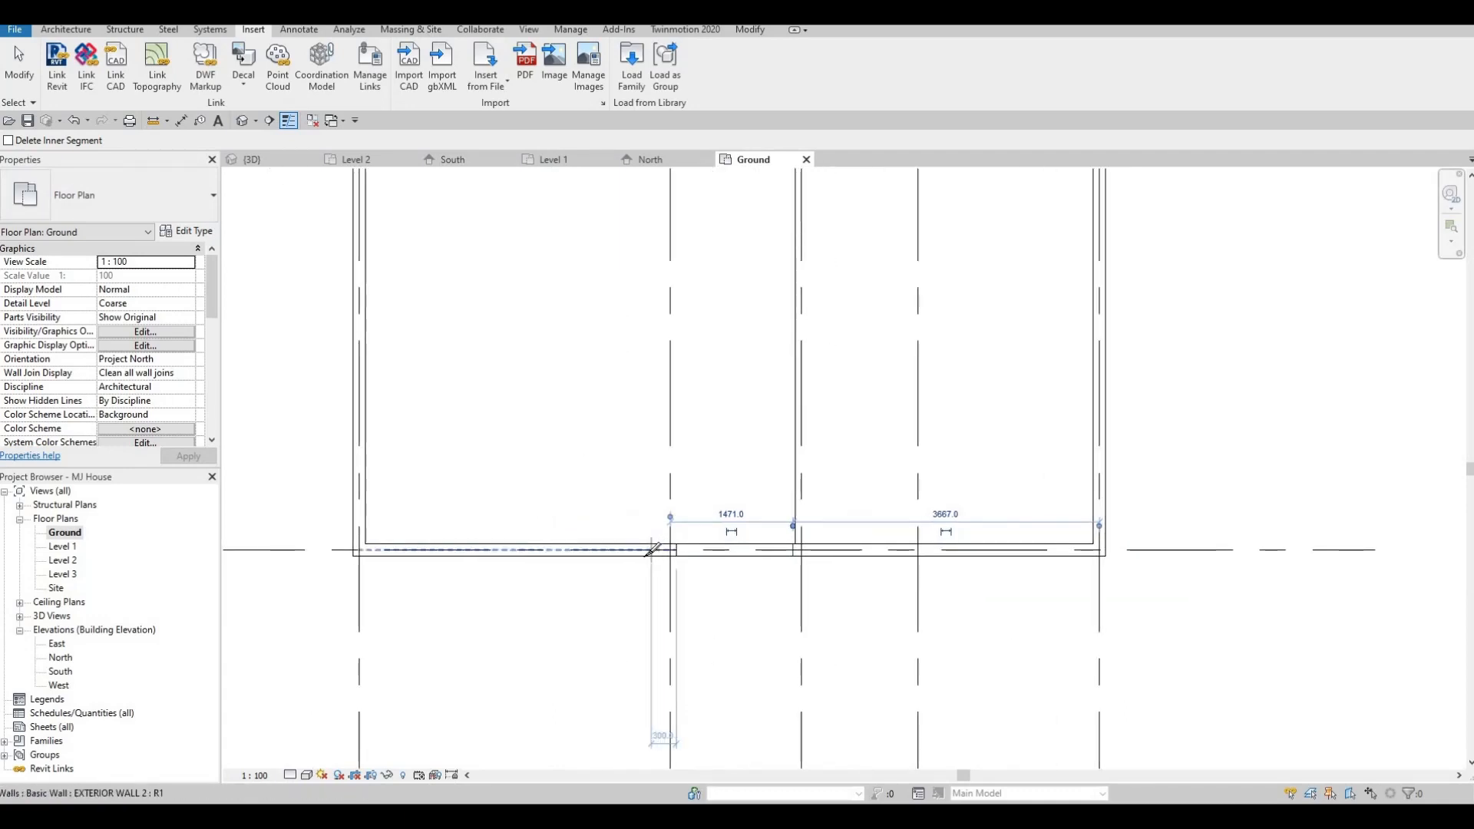
scroll(653, 536, "down", 3)
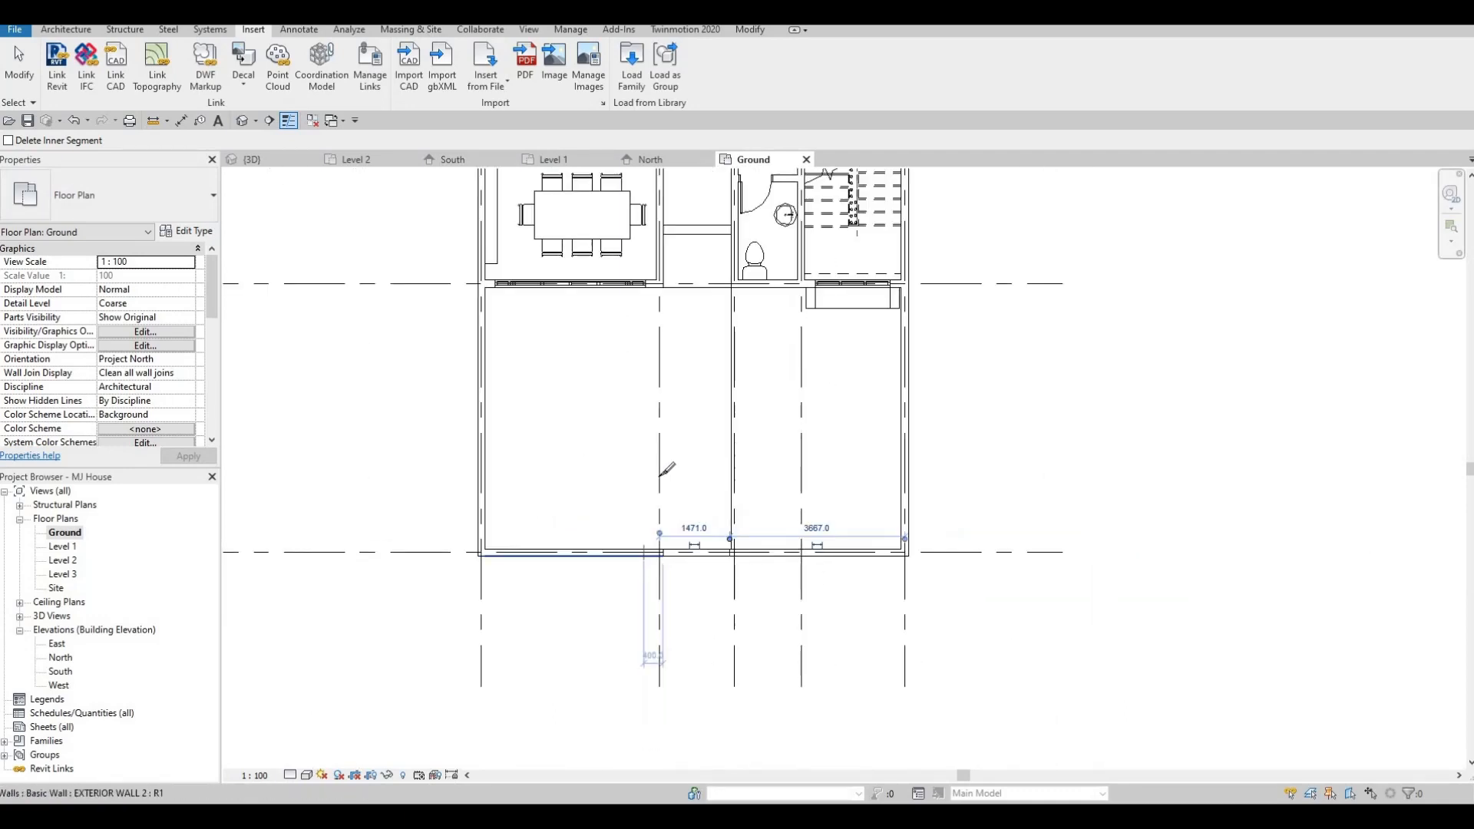
scroll(662, 566, "up", 3)
key("Escape")
key("Escape")
key("Escape")
- Delete the piece of front boundary wall between the two splits to open the pedestrian entrance
left_click(673, 535)
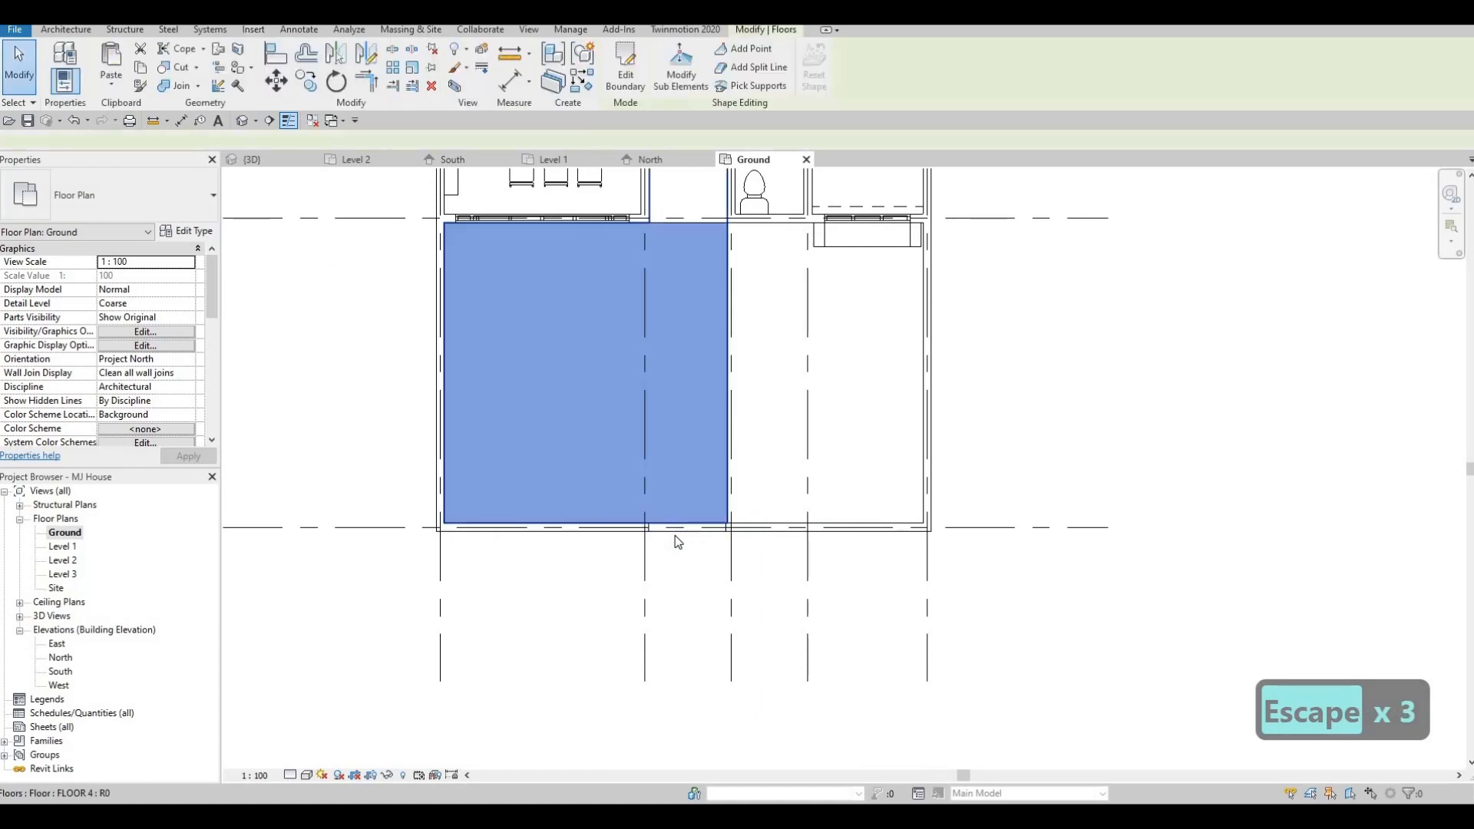
key("Escape")
left_click(673, 535)
key("Delete")
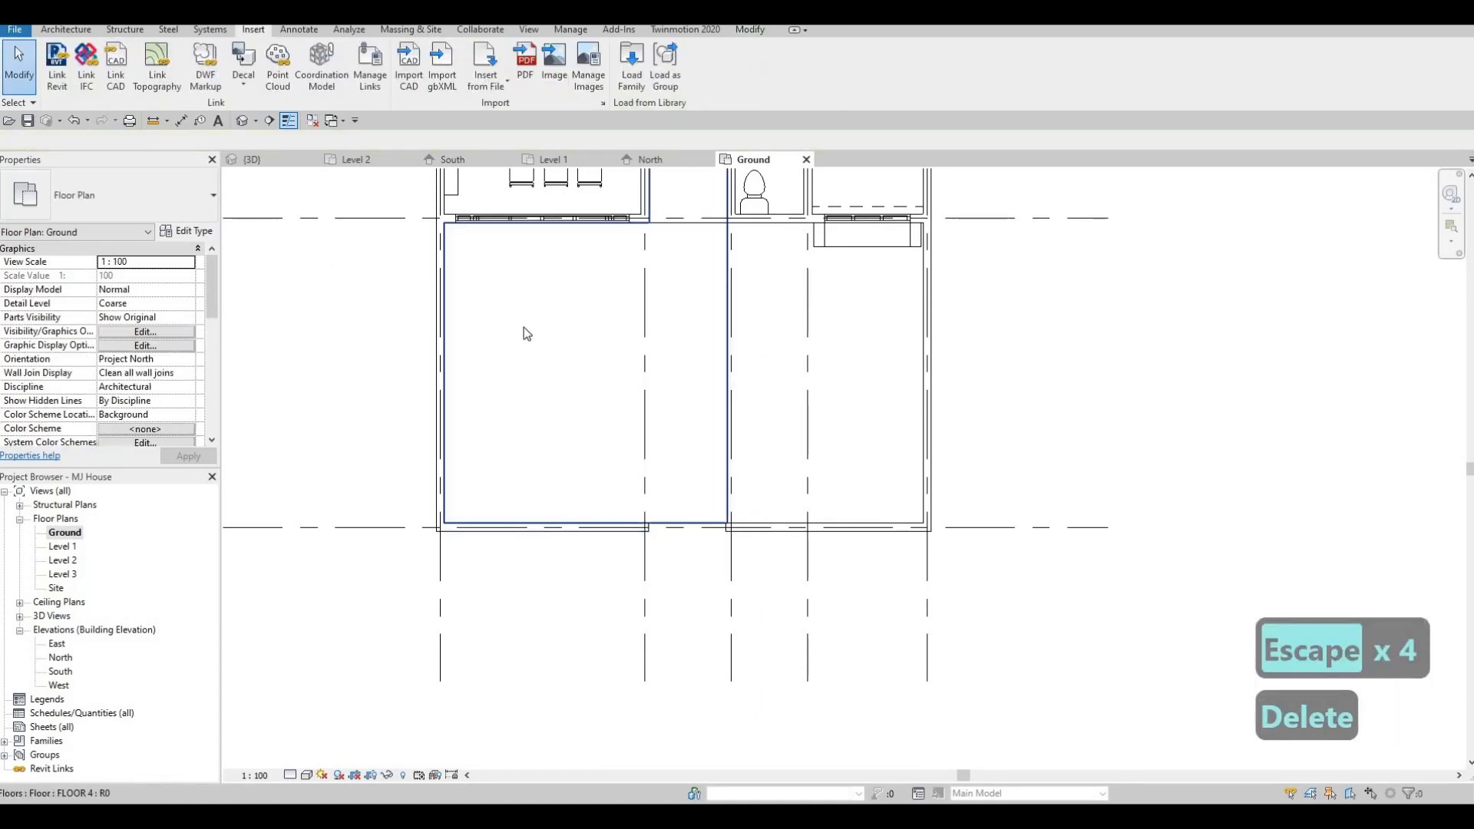
- Split the left front wall segment 400 mm from its outer end and 500 mm from its inner end, and delete the middle piece
key("s")
key("l")
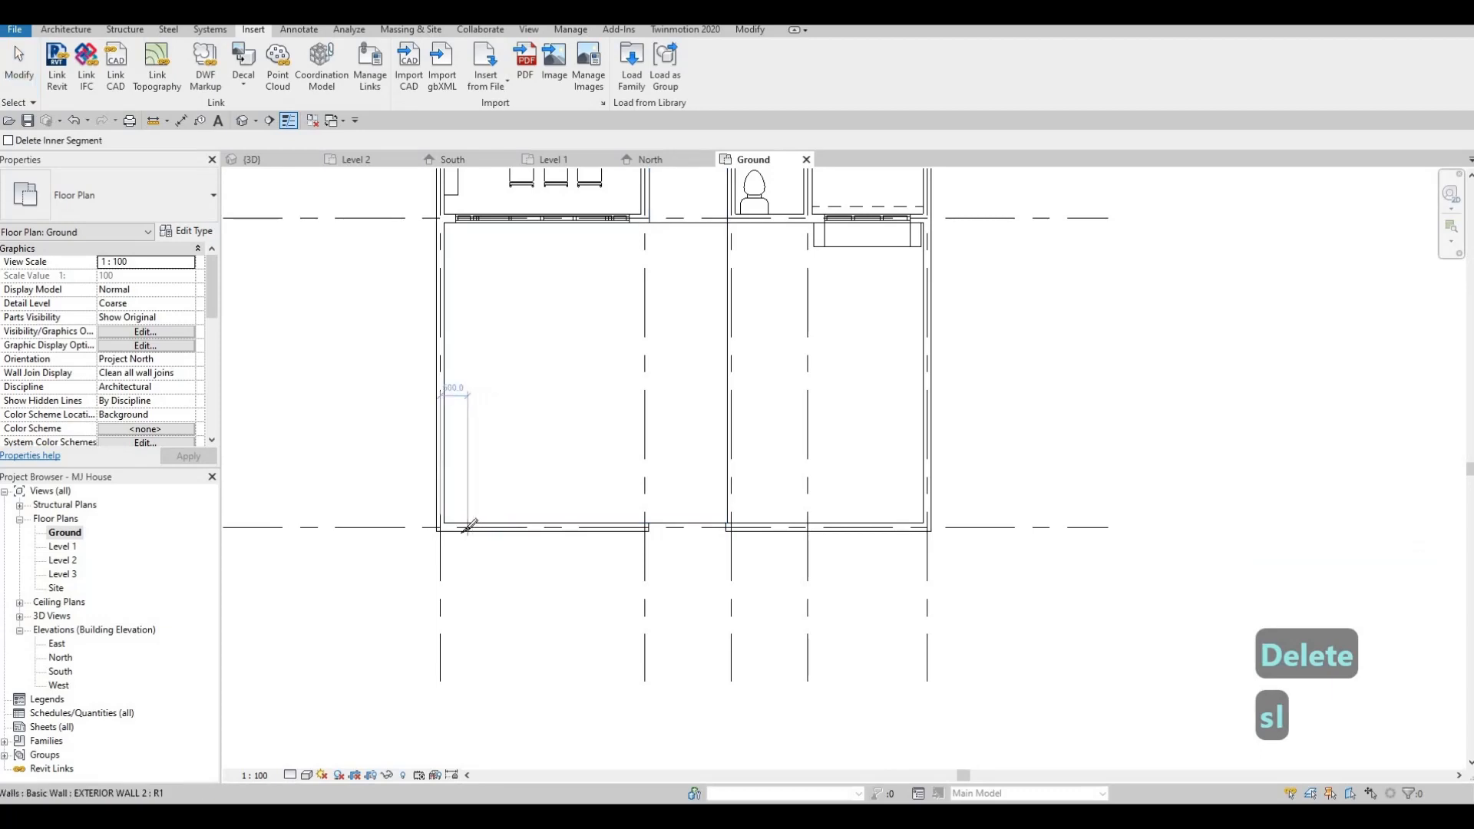
left_click(591, 526)
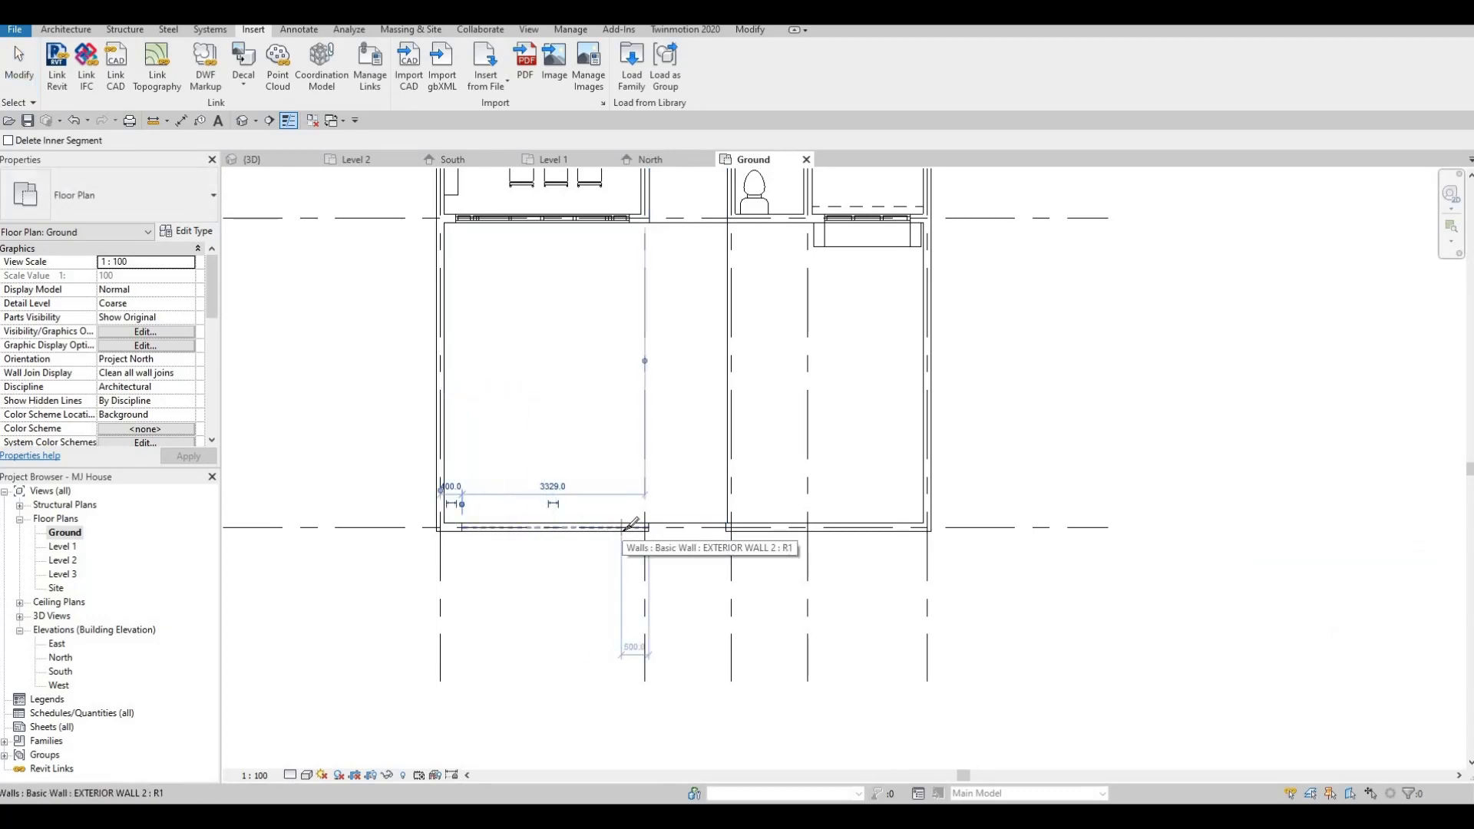
key("Escape")
key("Escape")
key("Escape")
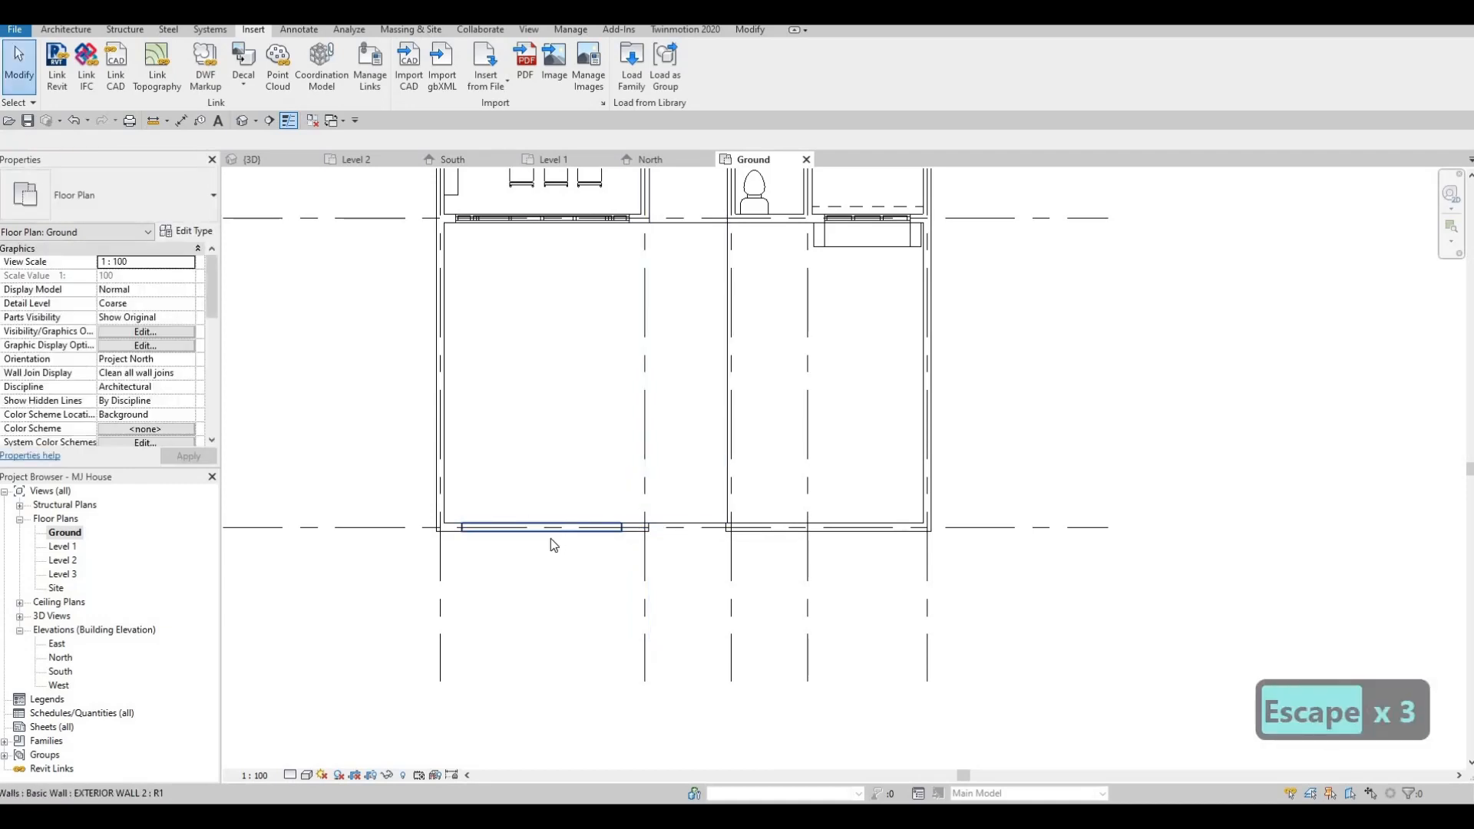
left_click(550, 529)
key("Delete")
- Lengthen the short pier between the two front openings to 600 mm by moving its end toward the pedestrian opening
scroll(651, 541, "up", 5)
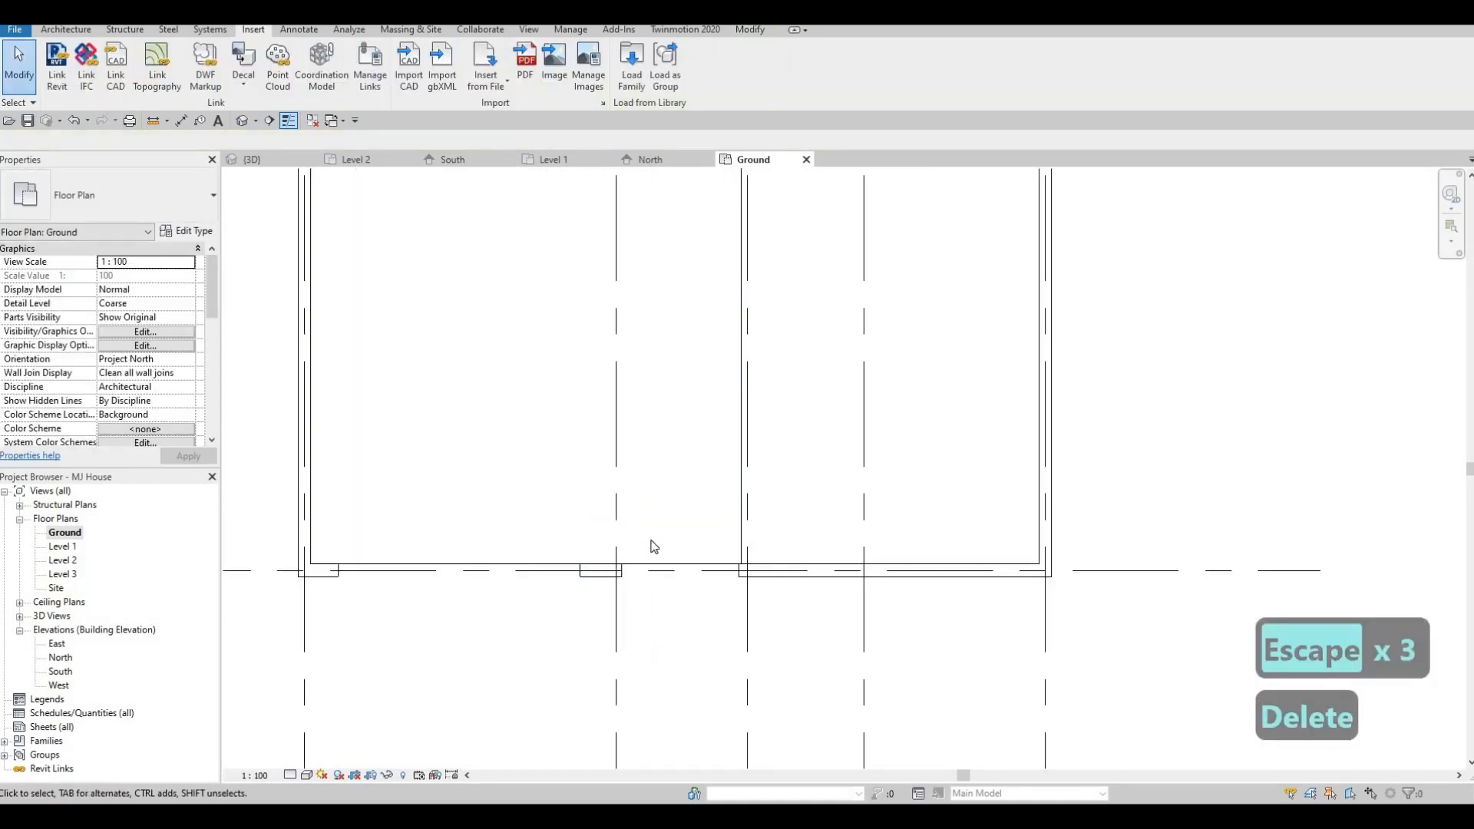
key("Escape")
left_click(679, 522)
left_click(695, 523)
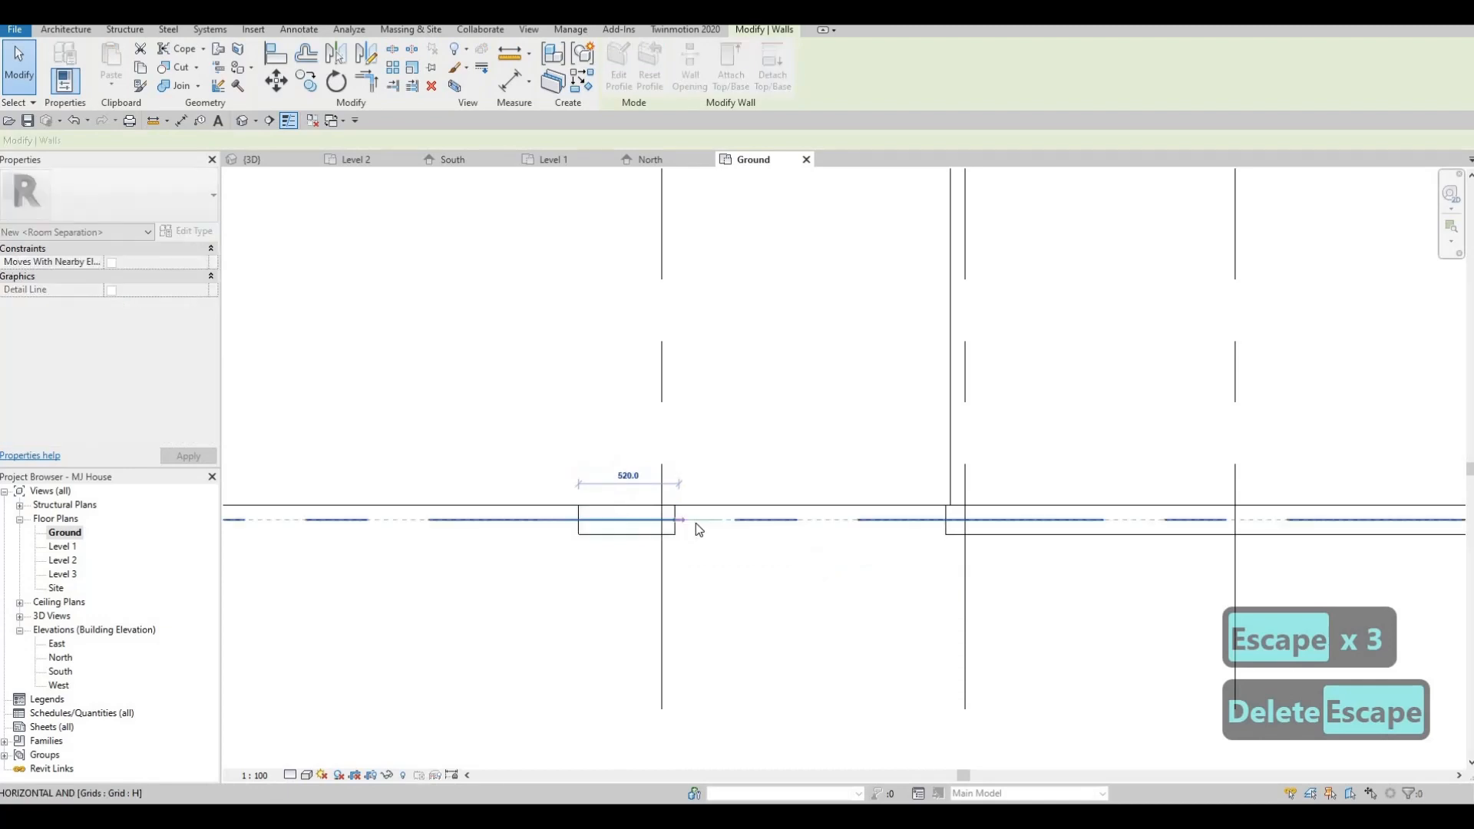
scroll(617, 436, "down", 9)
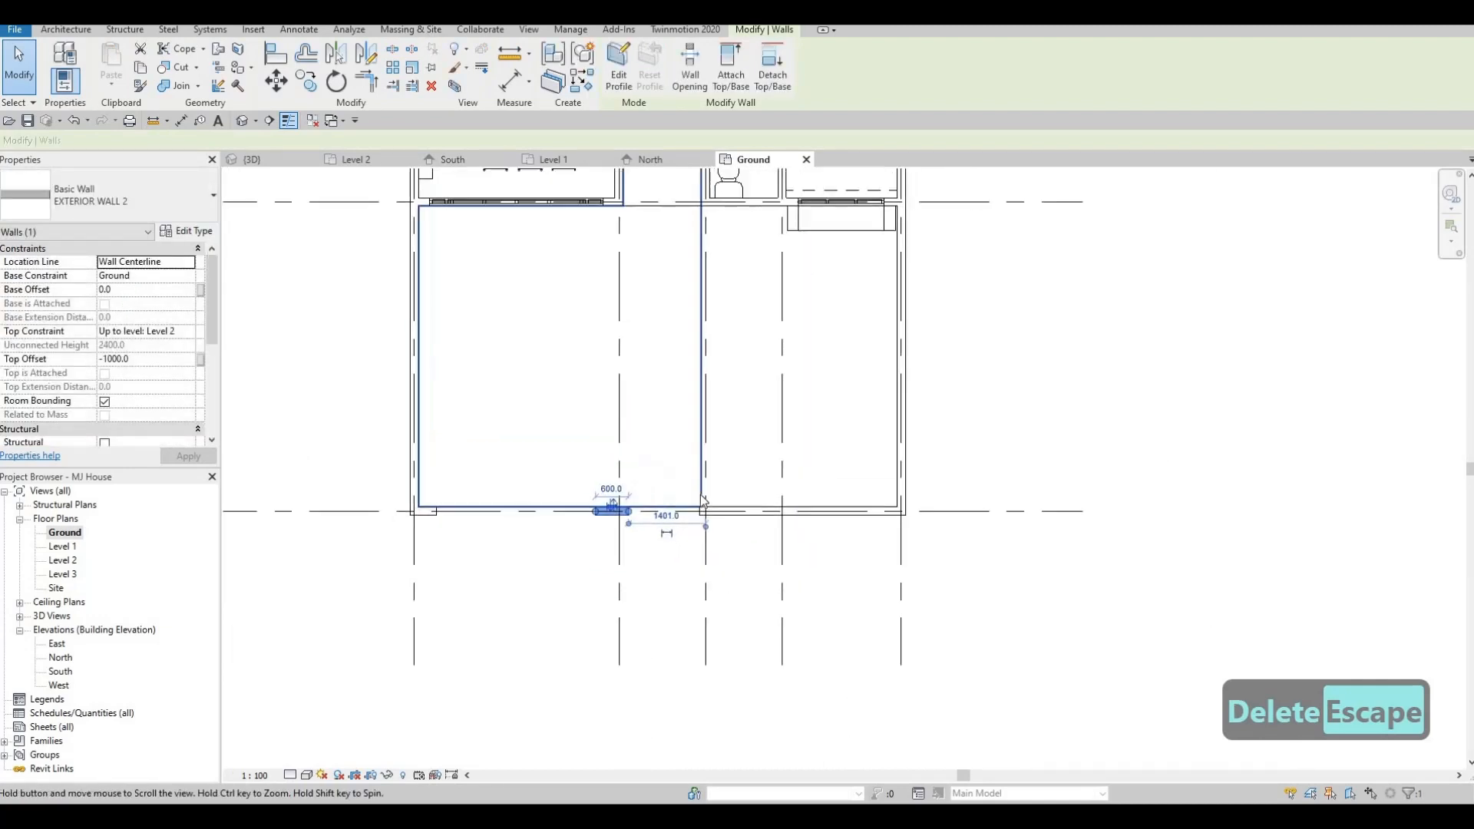
scroll(660, 461, "up", 1)
key("Escape")
- Extend the wide right-hand front wall slightly into the pedestrian opening, and lengthen the short pier to 680 mm
scroll(721, 547, "up", 2)
left_click(714, 537)
scroll(710, 539, "up", 2)
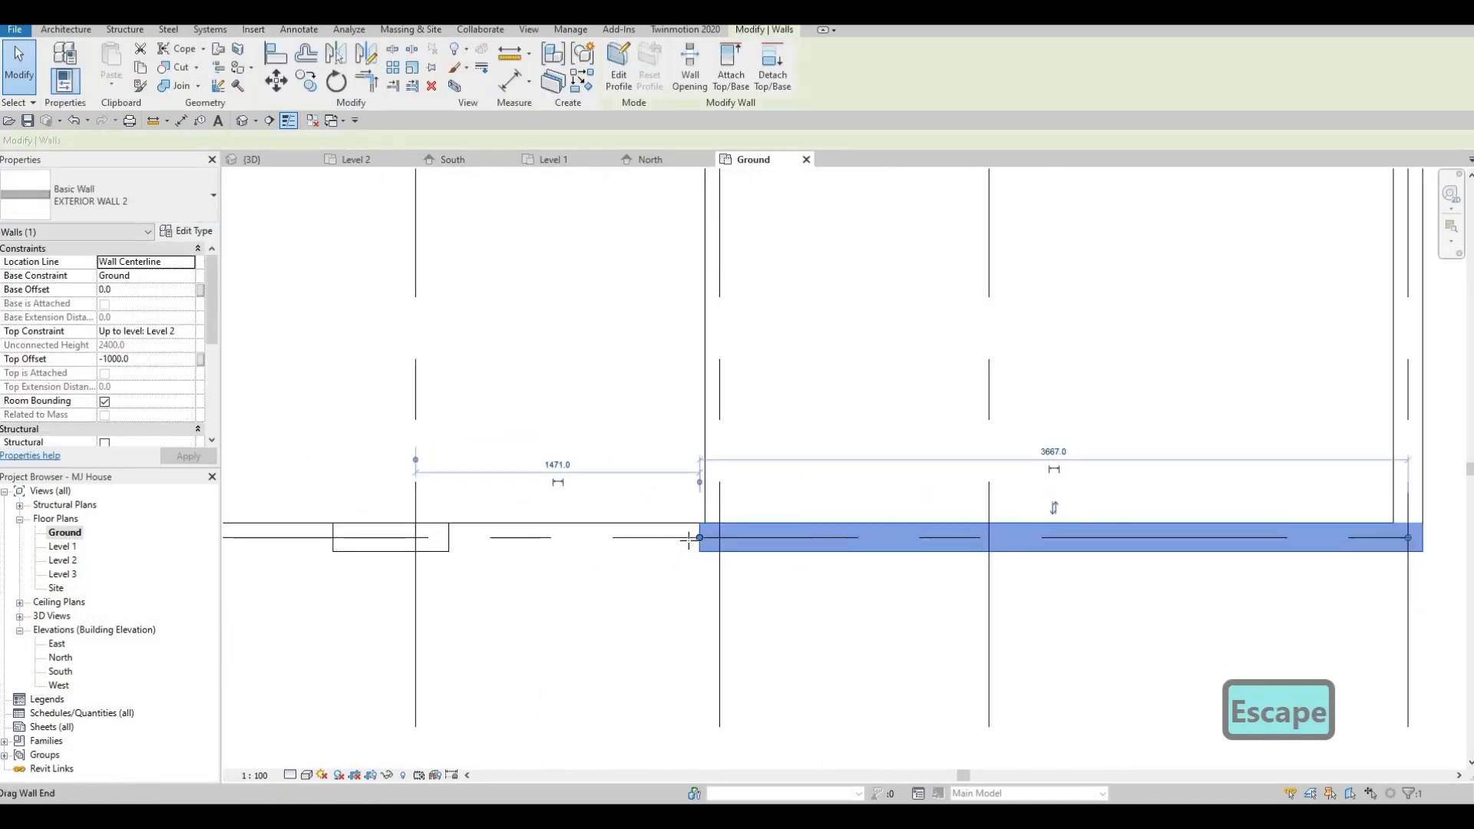
left_click(454, 538)
scroll(472, 482, "down", 2)
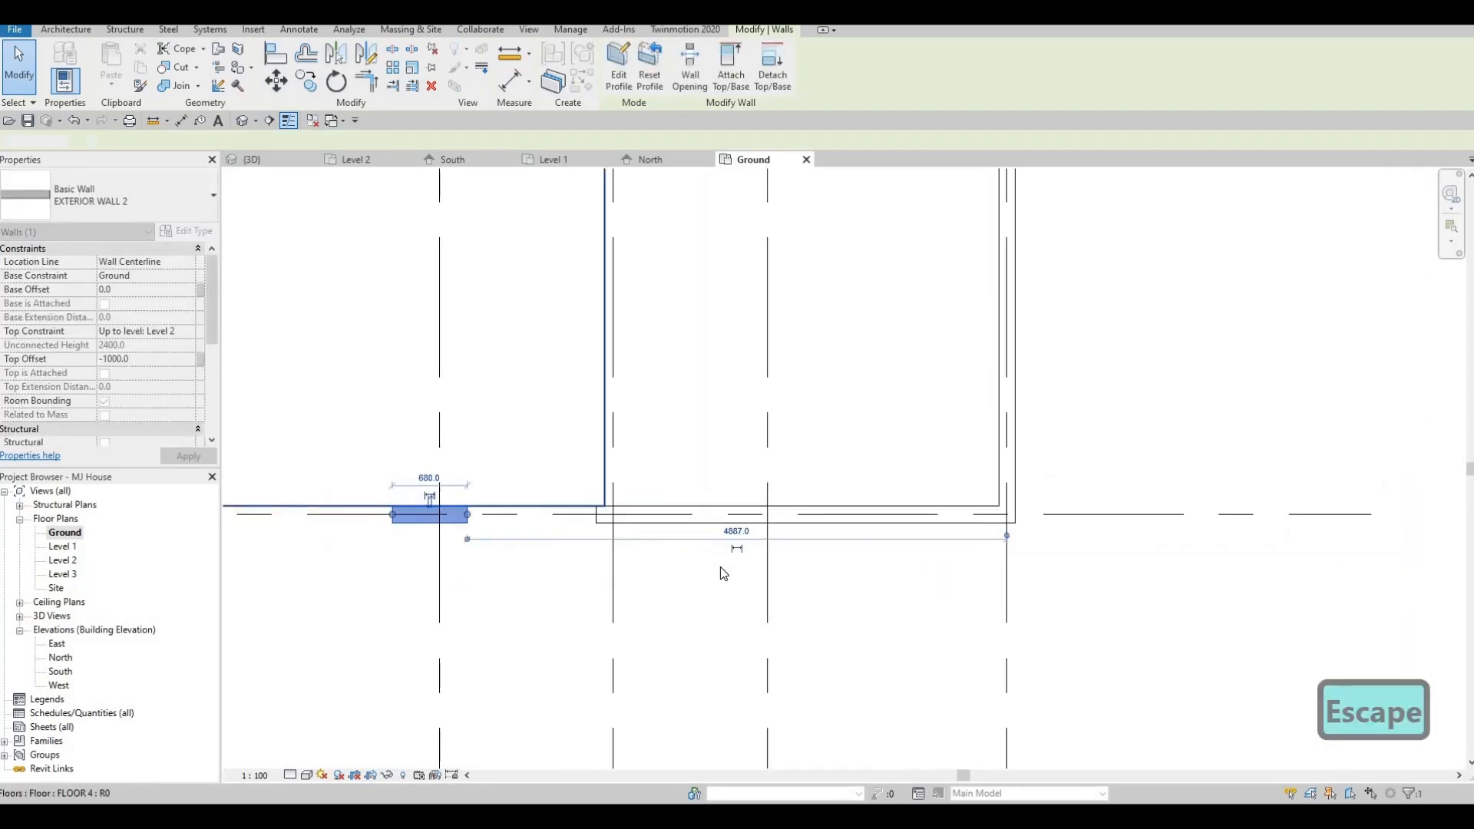
key("Escape")
scroll(722, 569, "down", 3)
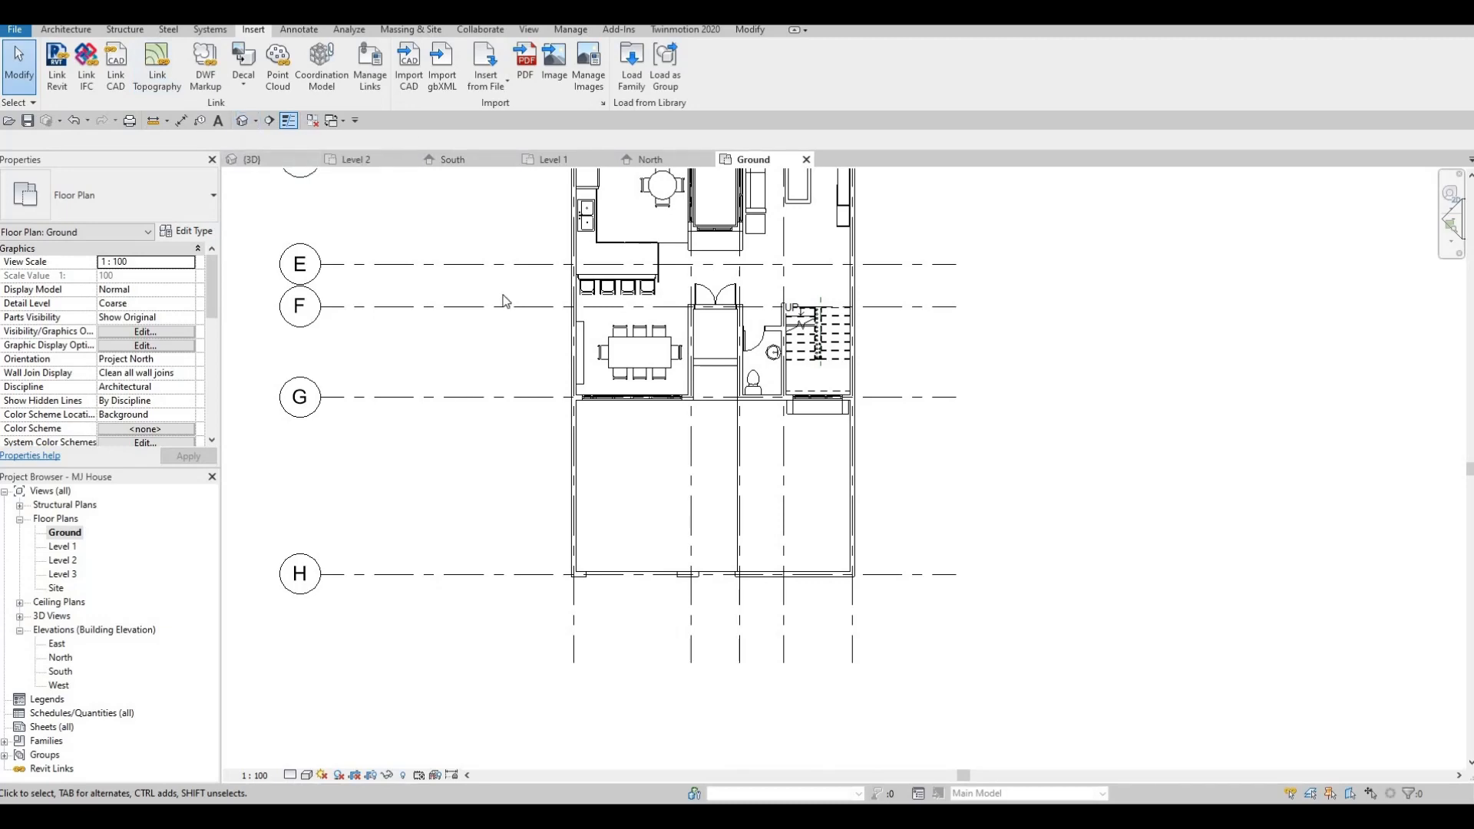
- View the front openings in 3D, then open the wide front wall segment's profile for editing on the South elevation
middle_click_drag(576, 345, 951, 311, "shift")
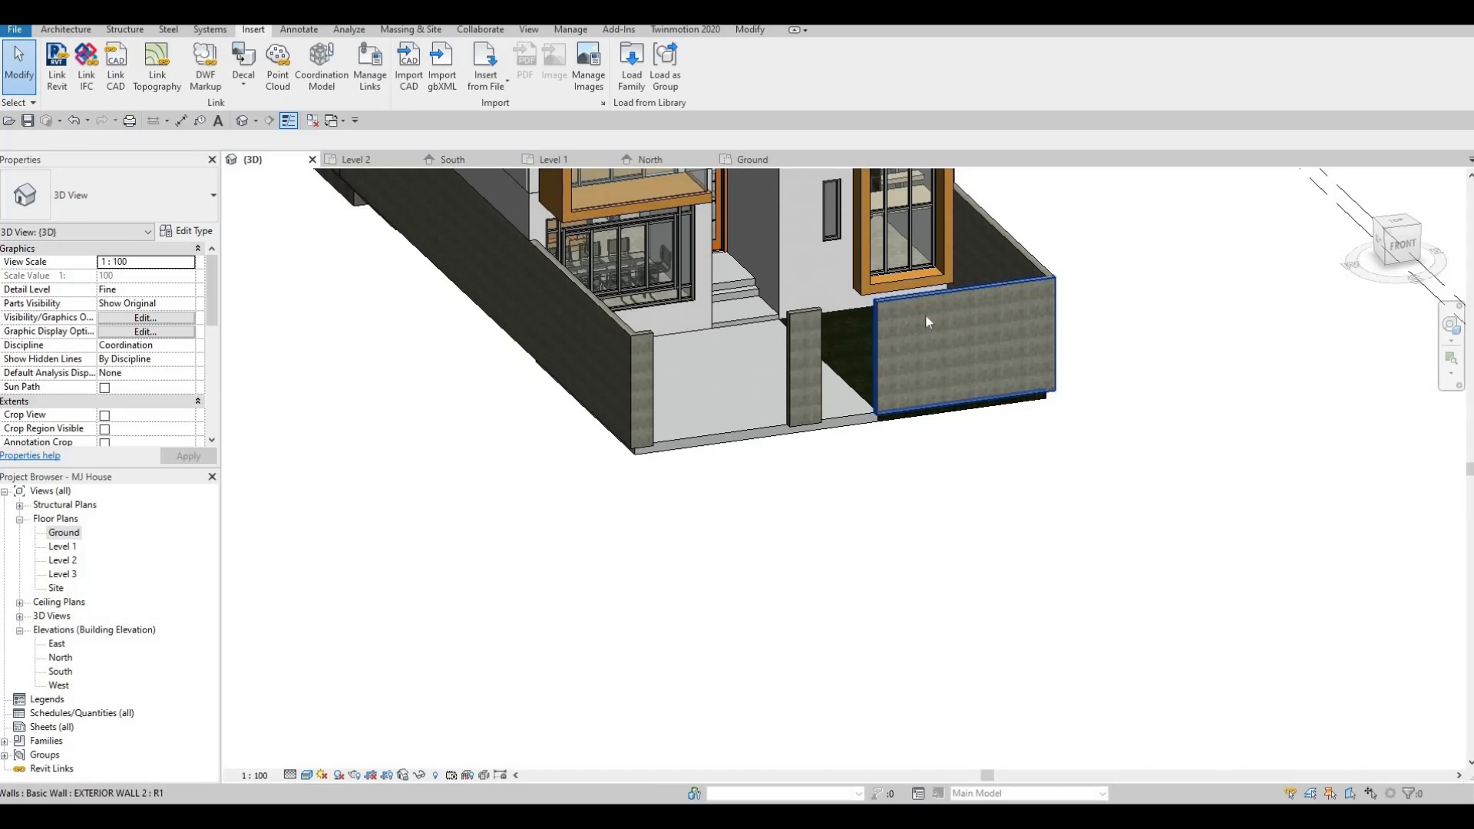
key("F1")
key("F1")
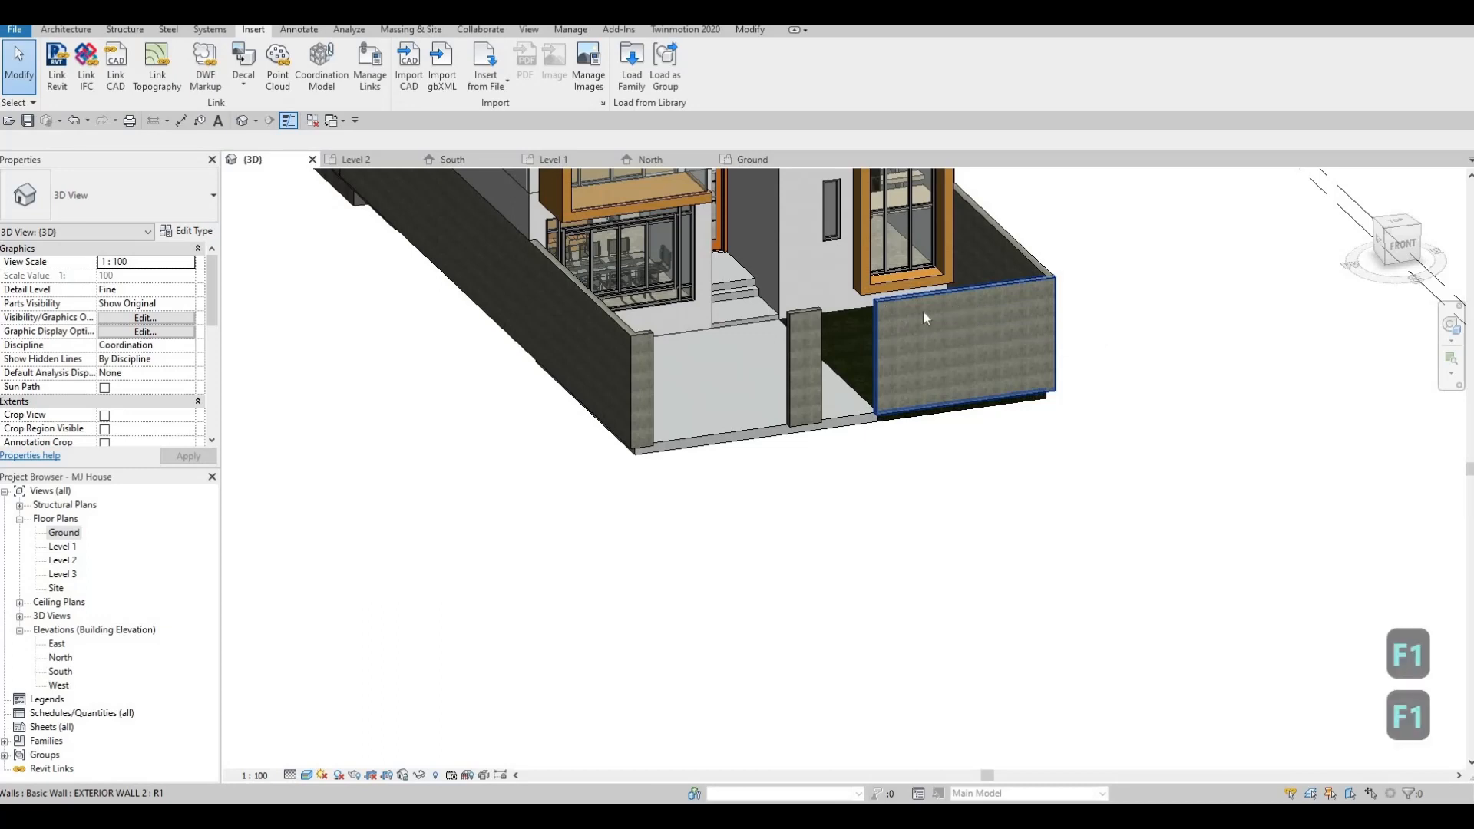
double_click(62, 671)
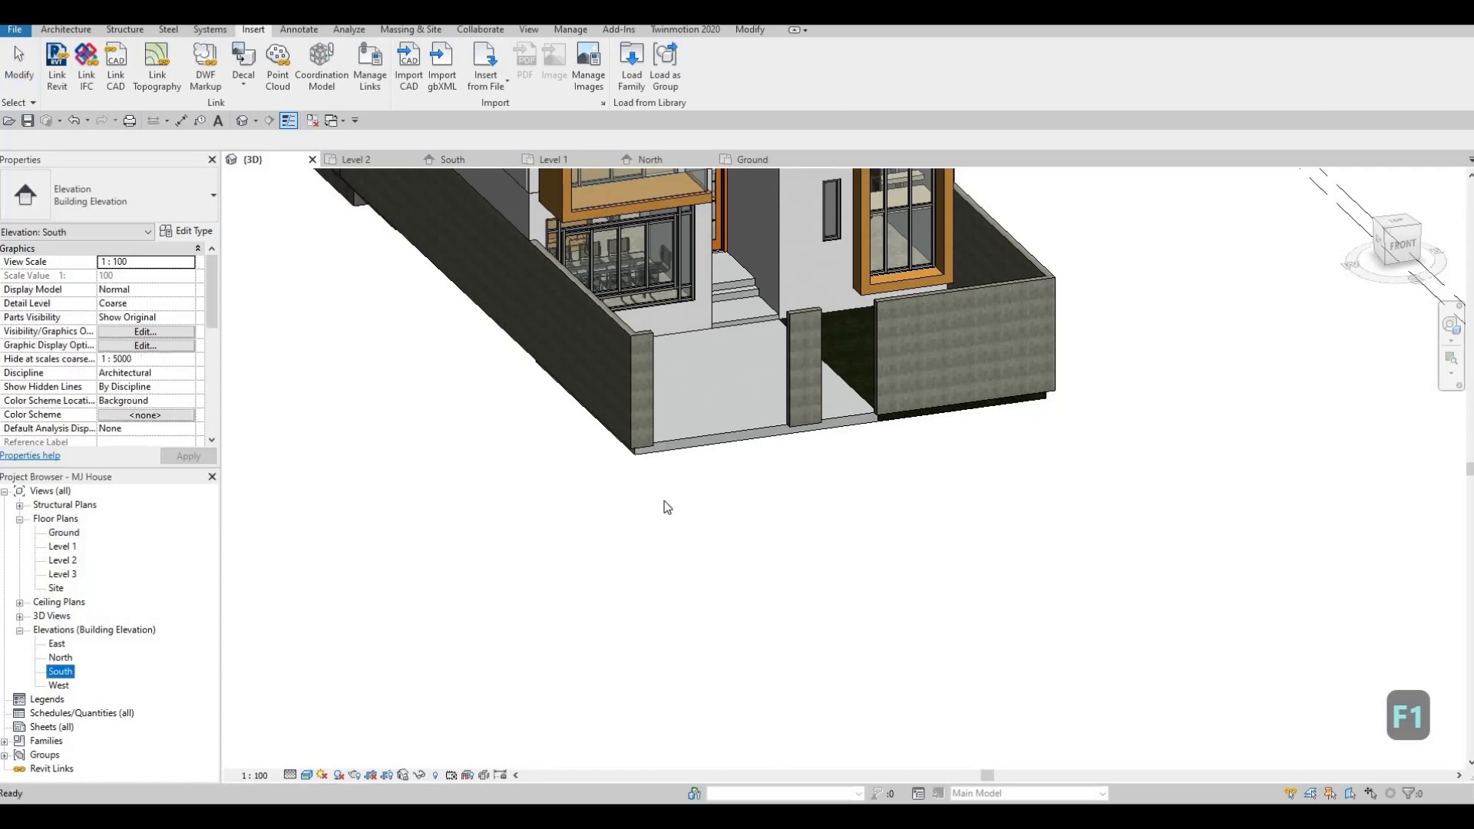
key("Escape")
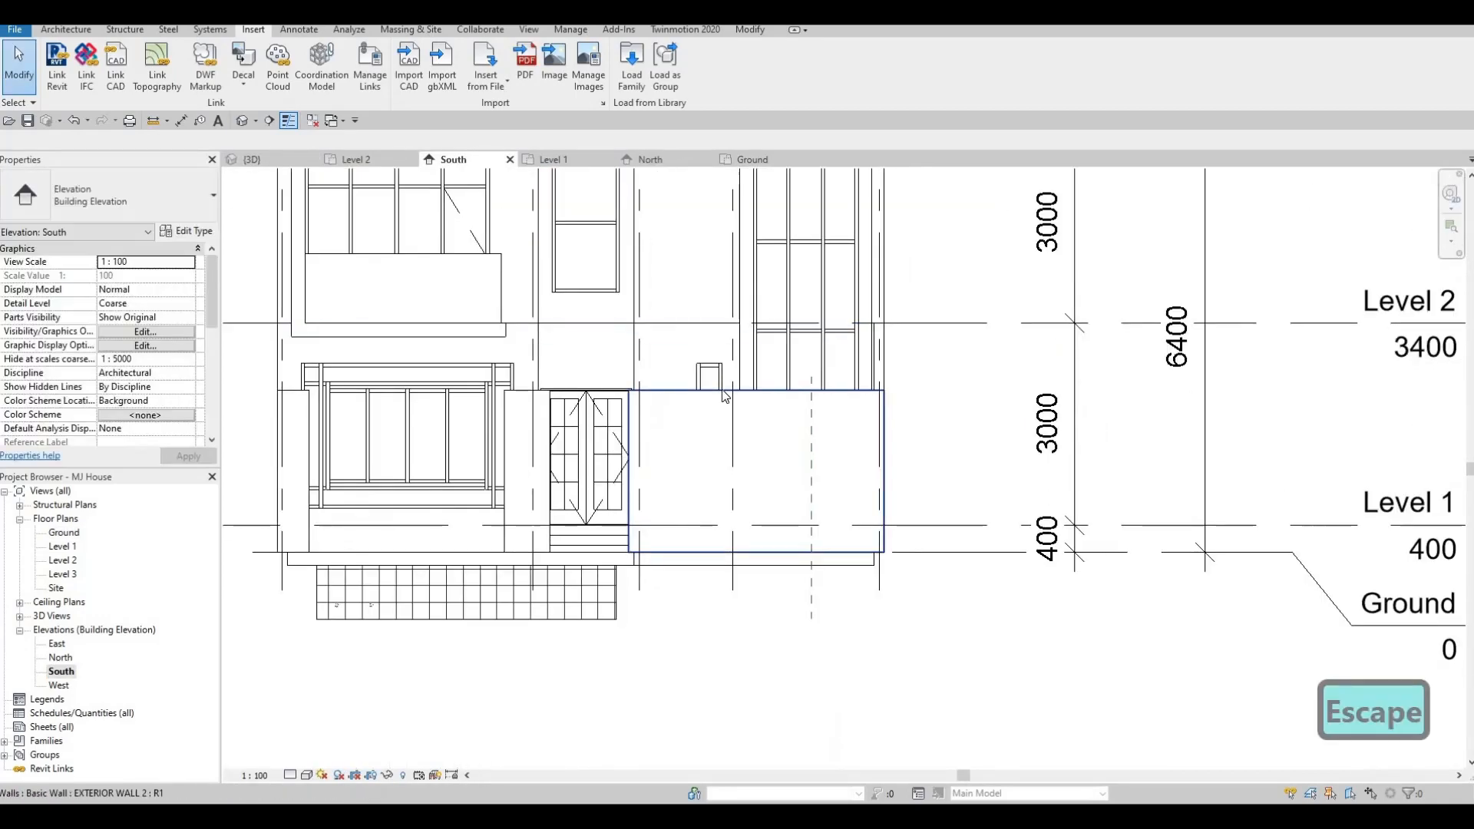
left_click(708, 219)
left_click(741, 89)
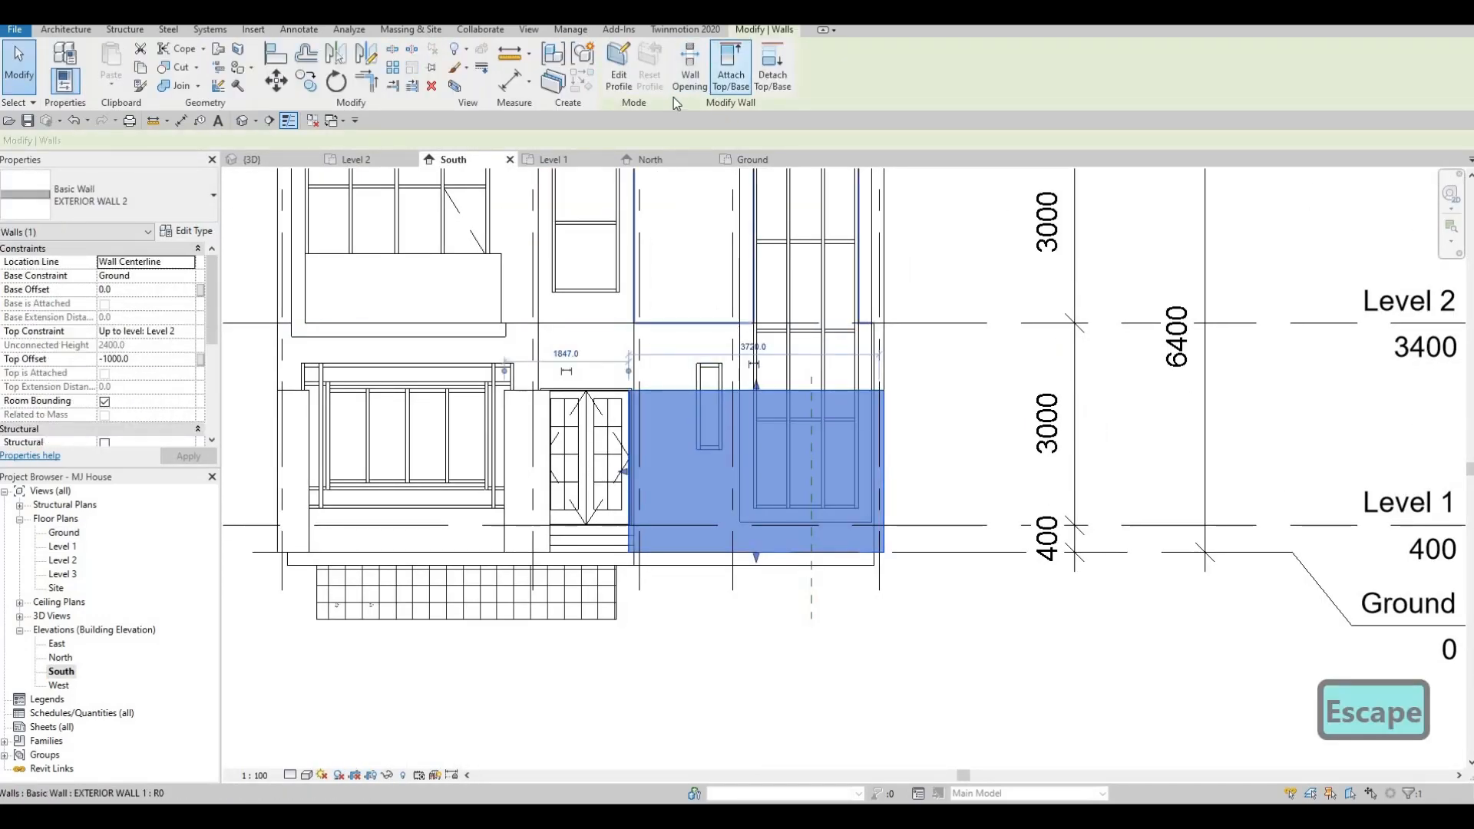
left_click(617, 80)
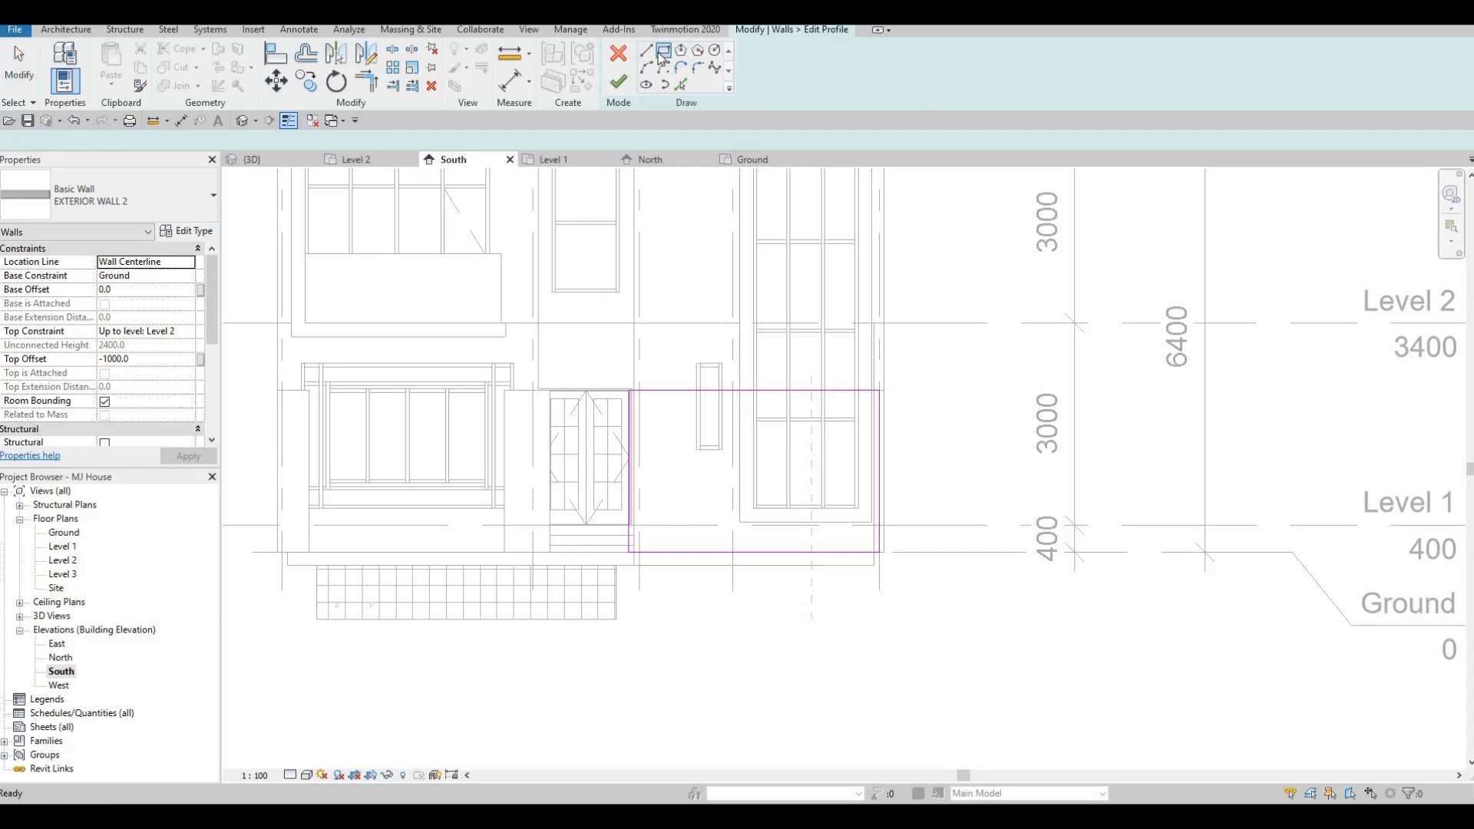
- Sketch a narrow rectangle about 467 mm wide and 1434 mm deep down from the wall profile's top edge, near its left end
left_click(662, 52)
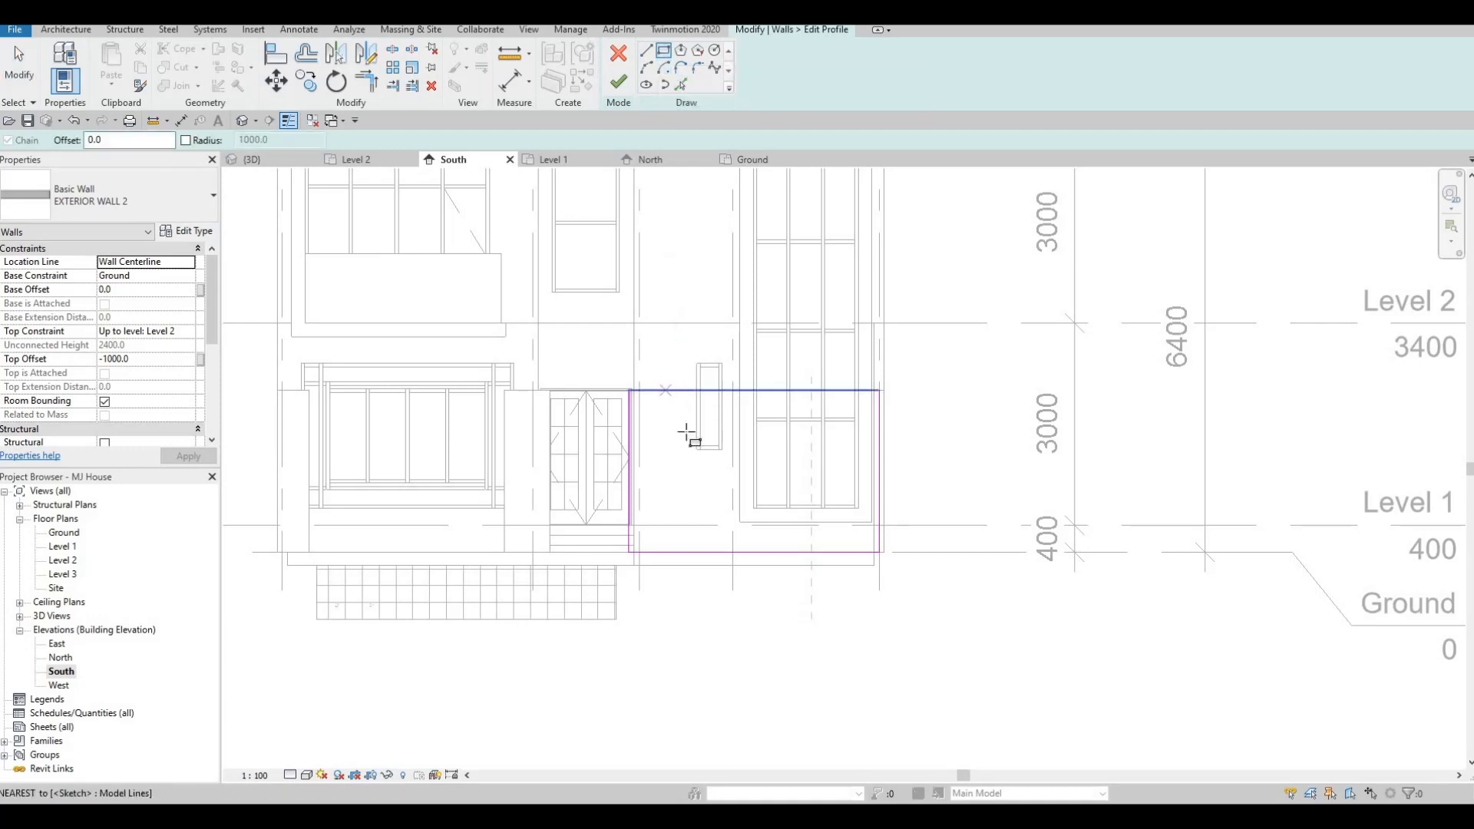
left_click(665, 391)
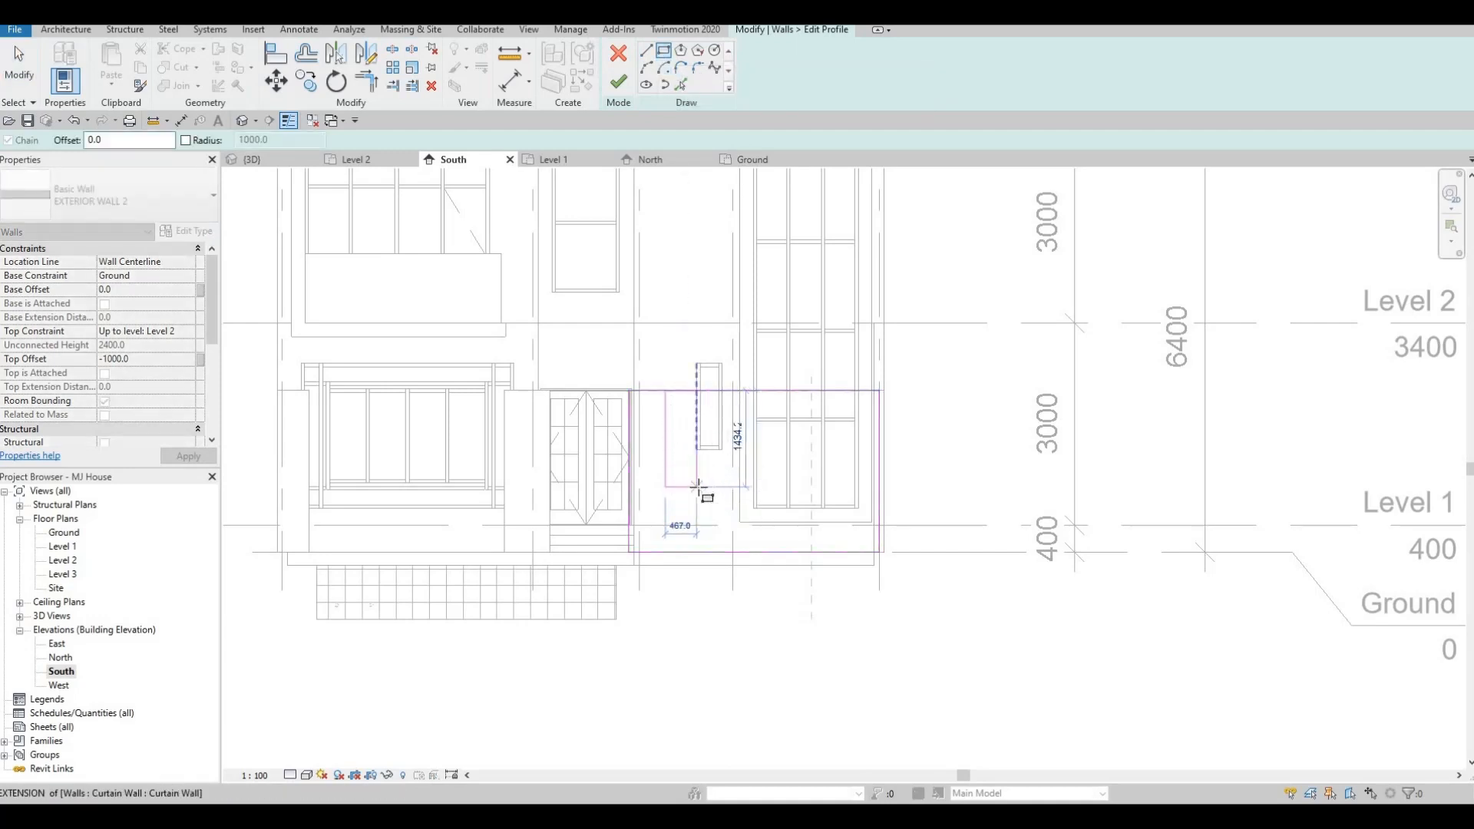
left_click(700, 447)
scroll(699, 447, "up", 2)
key("Escape")
key("Escape")
key("Escape")
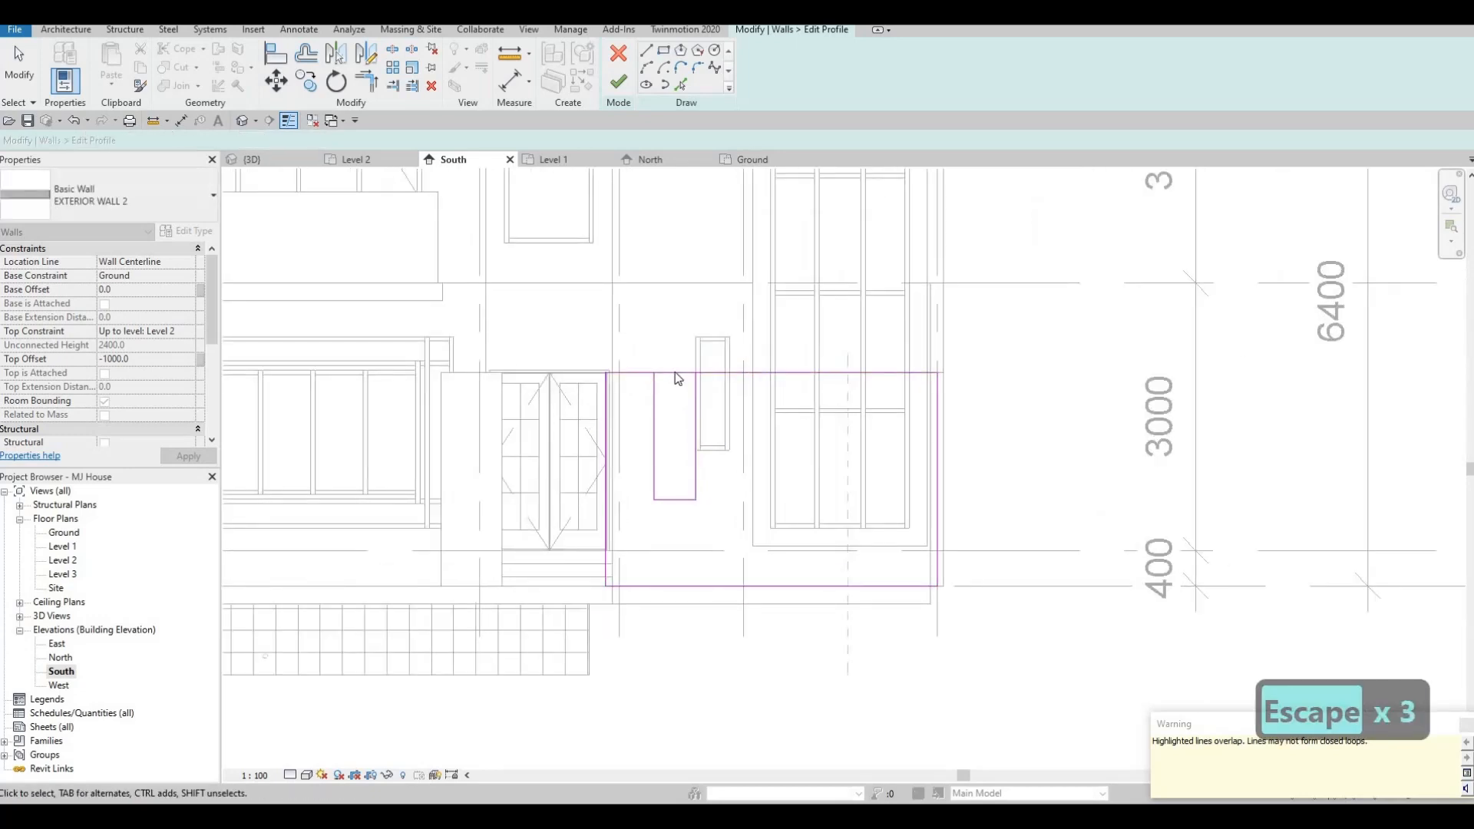
- Delete the rectangle's top line, then split the wall's top edge and trim it to both rectangle sides to form an open notch
left_click(676, 374)
key("Delete")
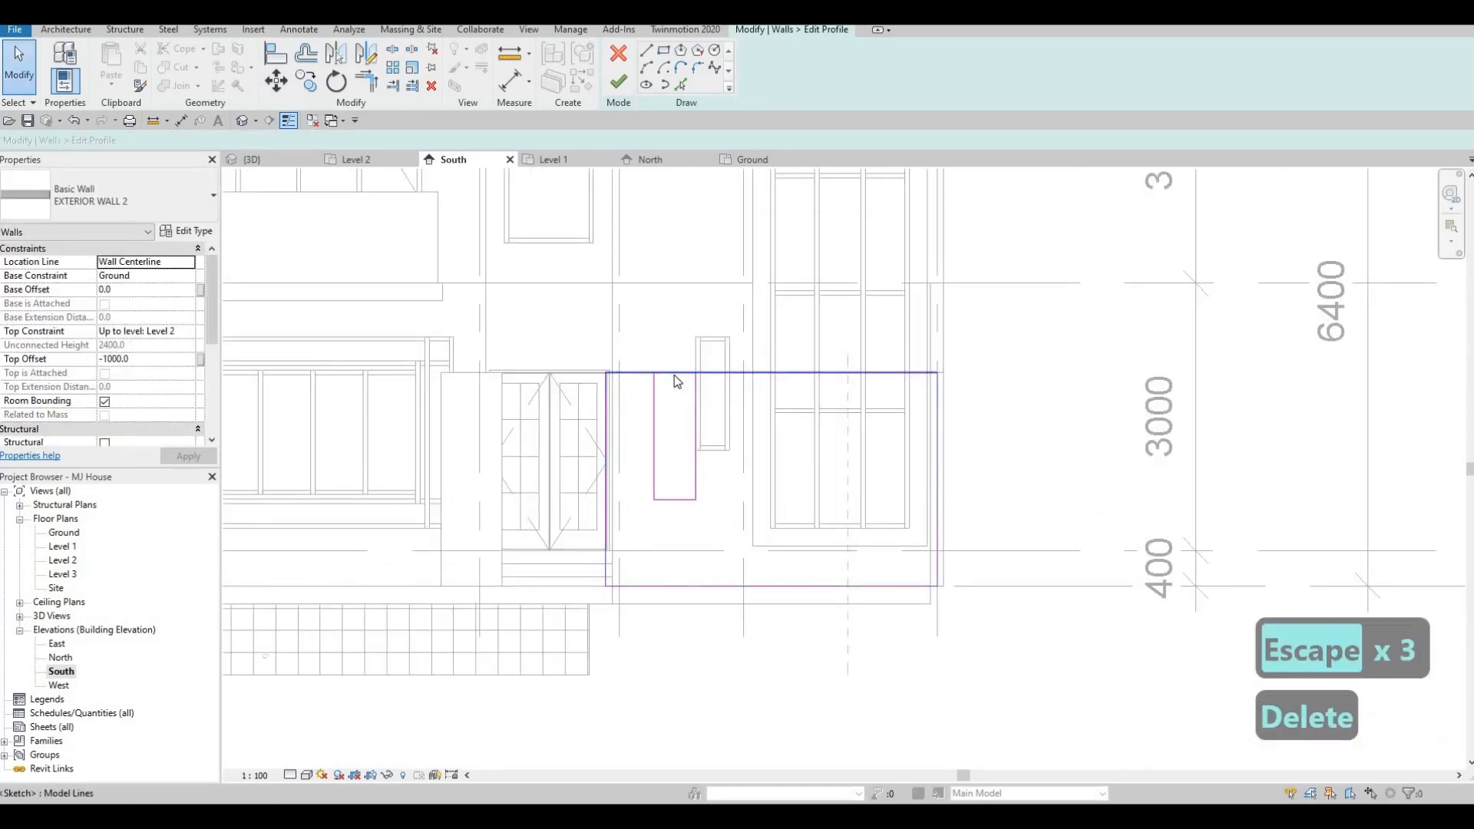
key("s")
key("l")
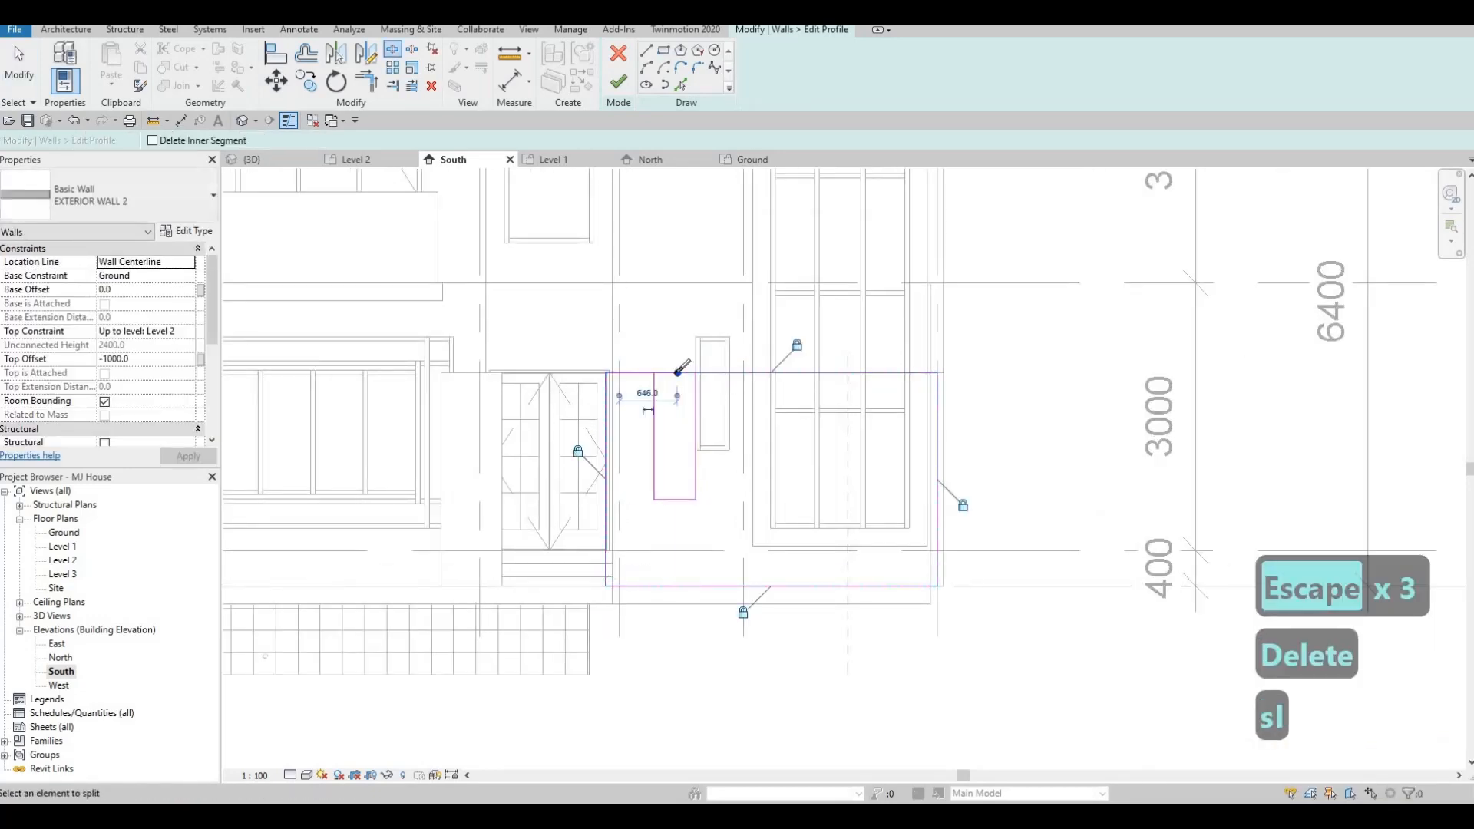
key("t")
key("r")
left_click(642, 373)
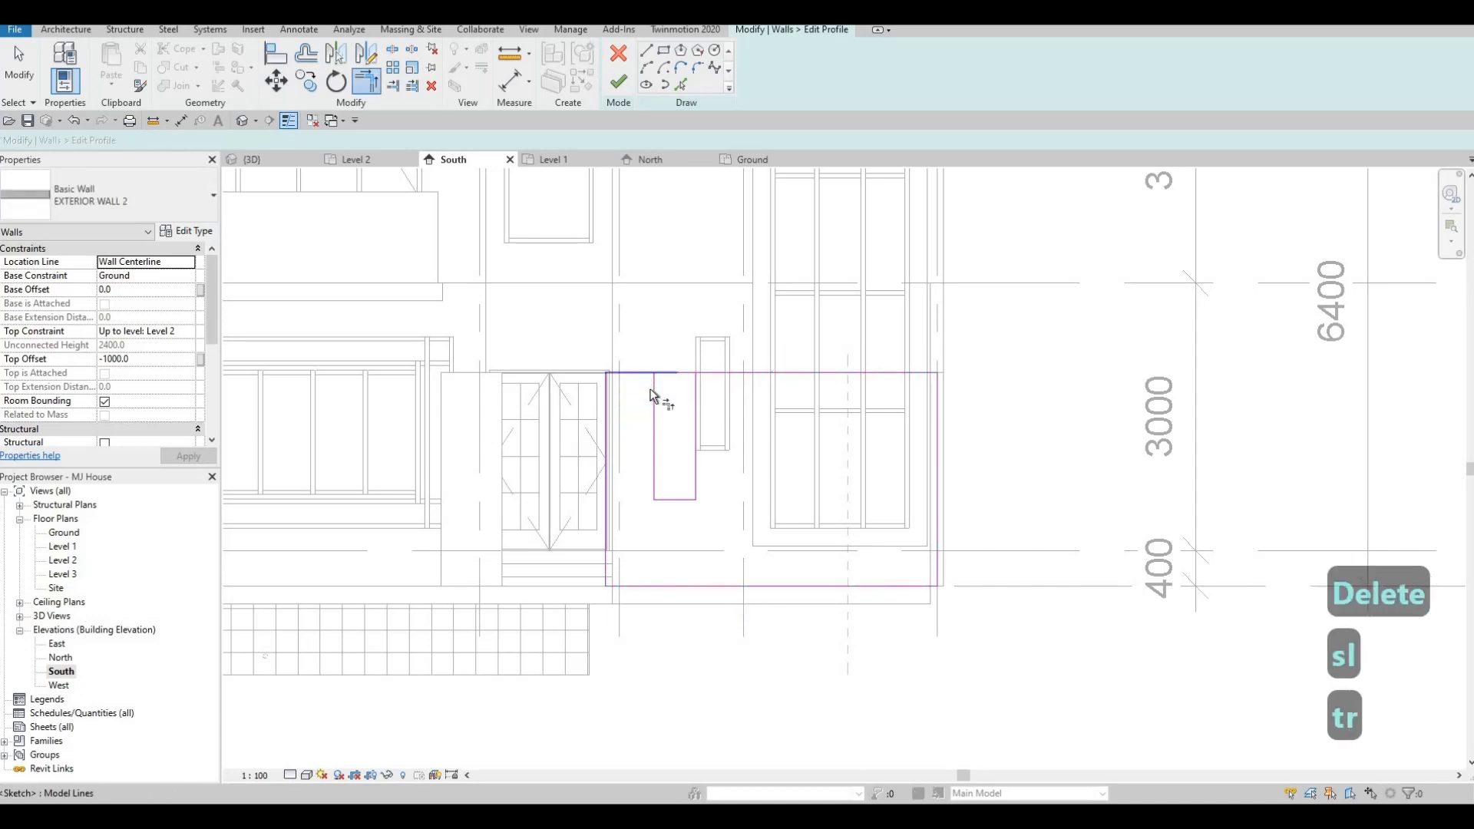
left_click(655, 390)
left_click(697, 386)
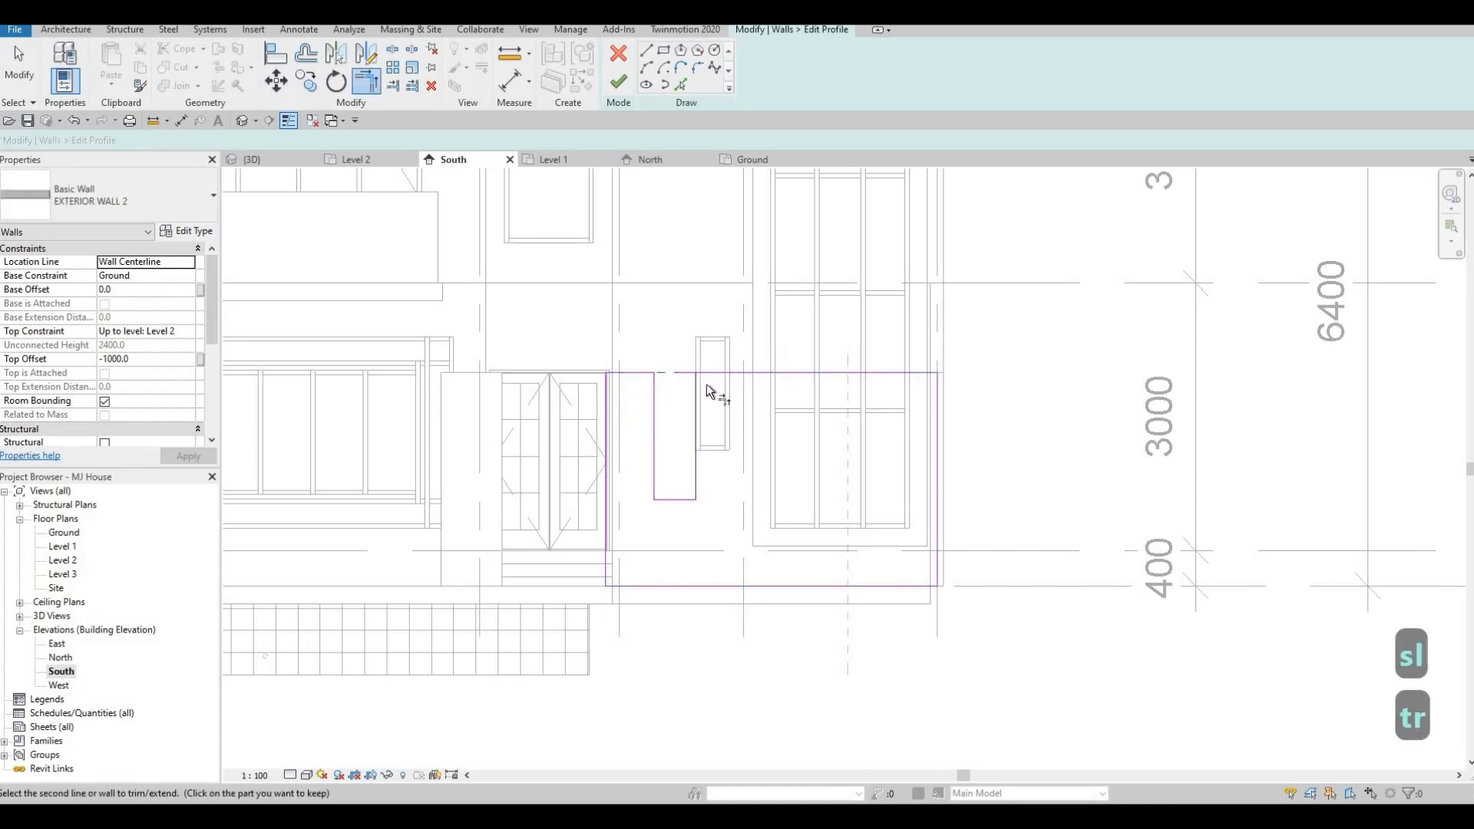
left_click(710, 373)
key("Escape")
key("Escape")
middle_click_drag(688, 404, 629, 398)
scroll(635, 414, "down", 1)
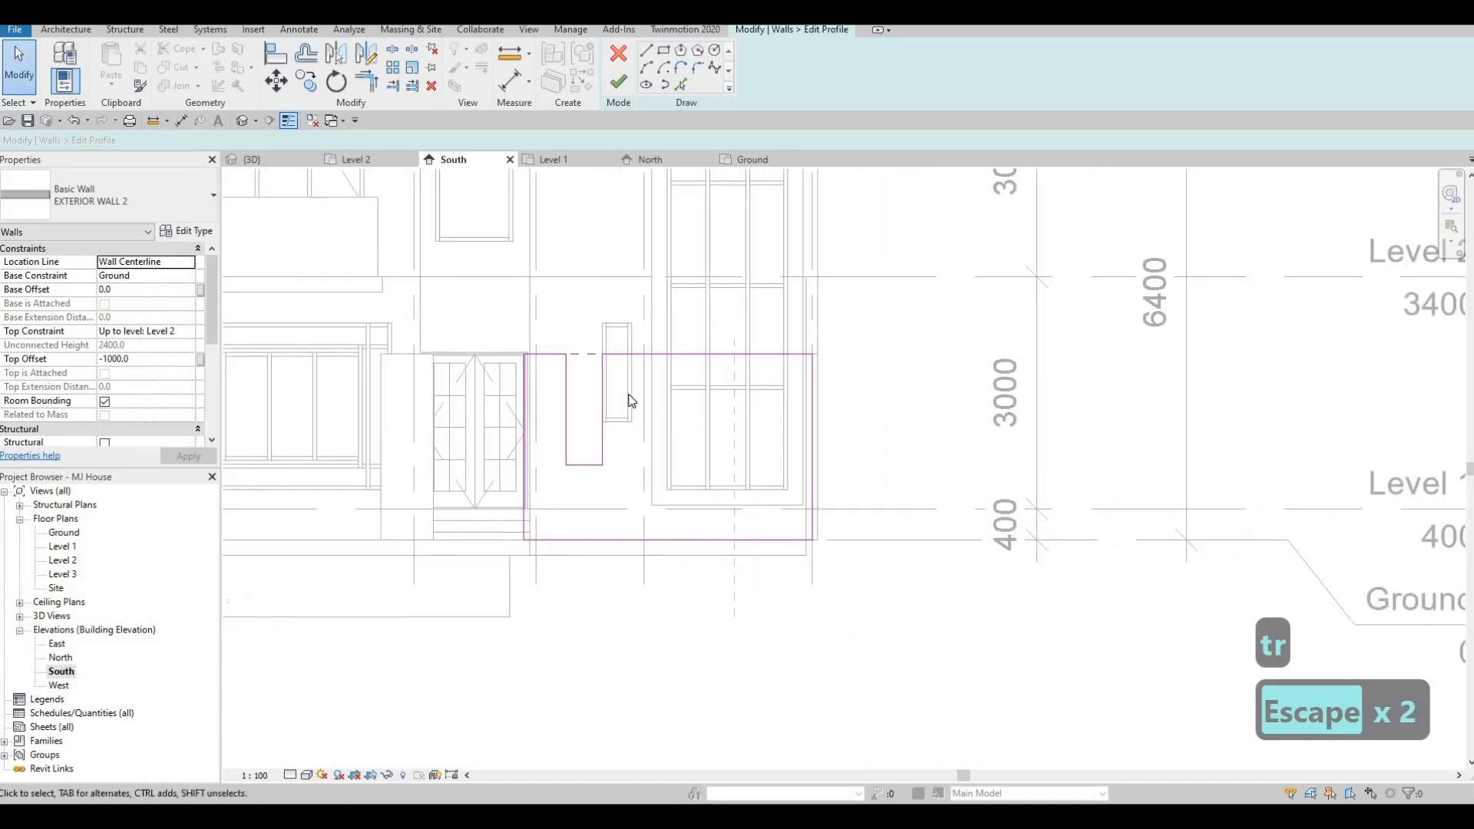
key("Escape")
key("Escape")
scroll(624, 387, "up", 2)
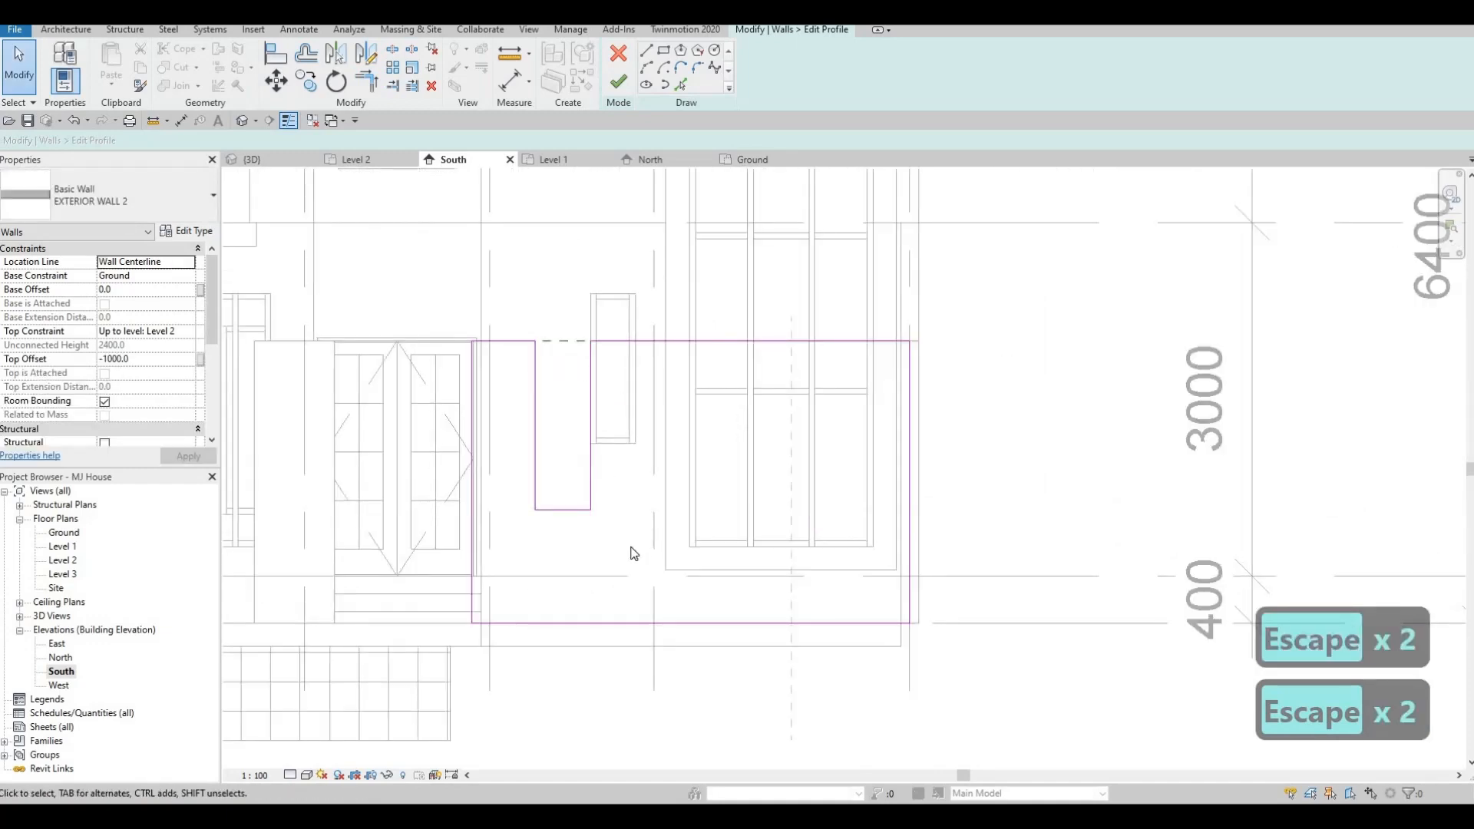
left_click_drag(634, 544, 635, 543)
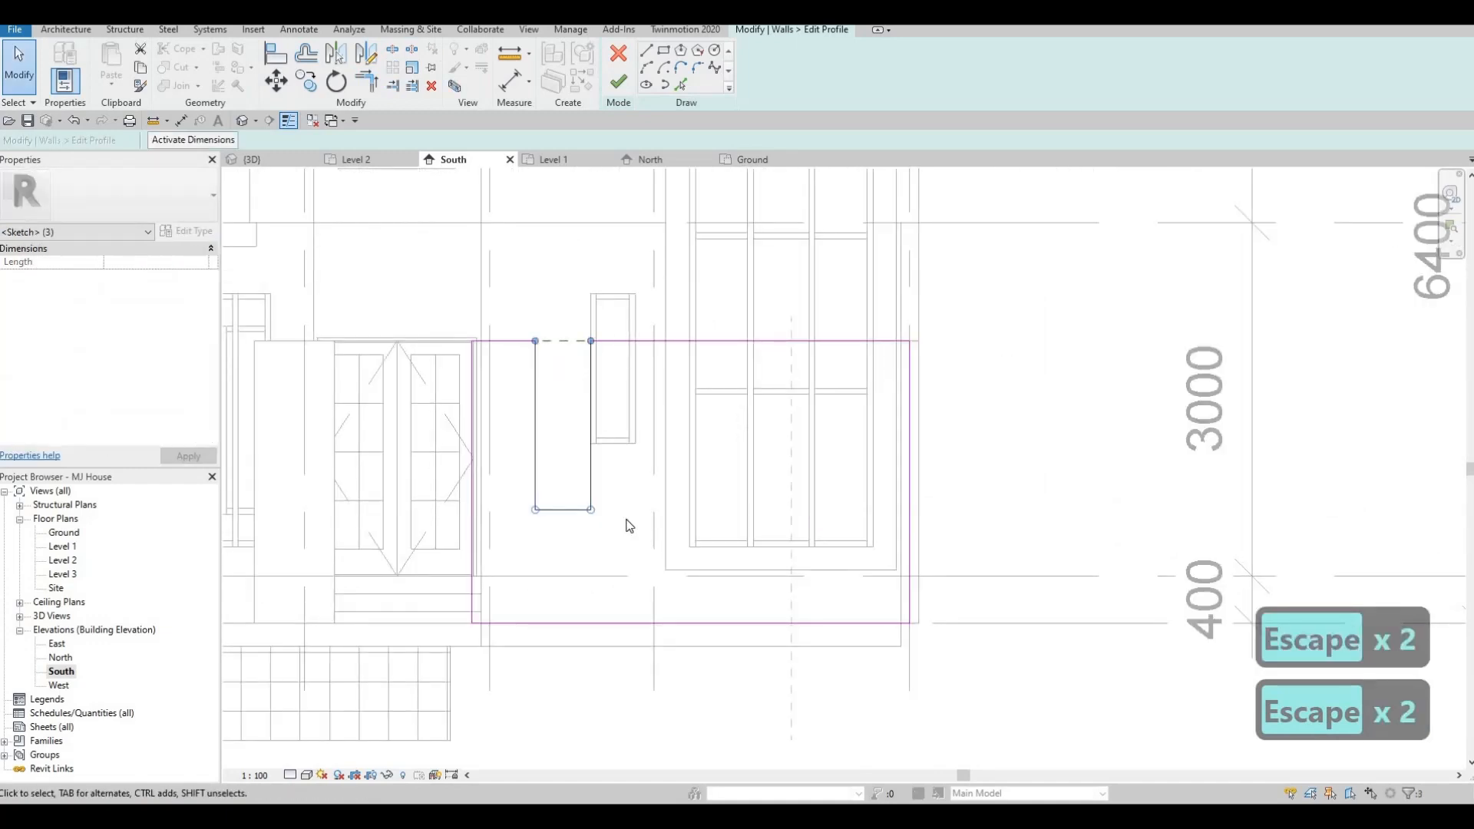
key("c")
key("o")
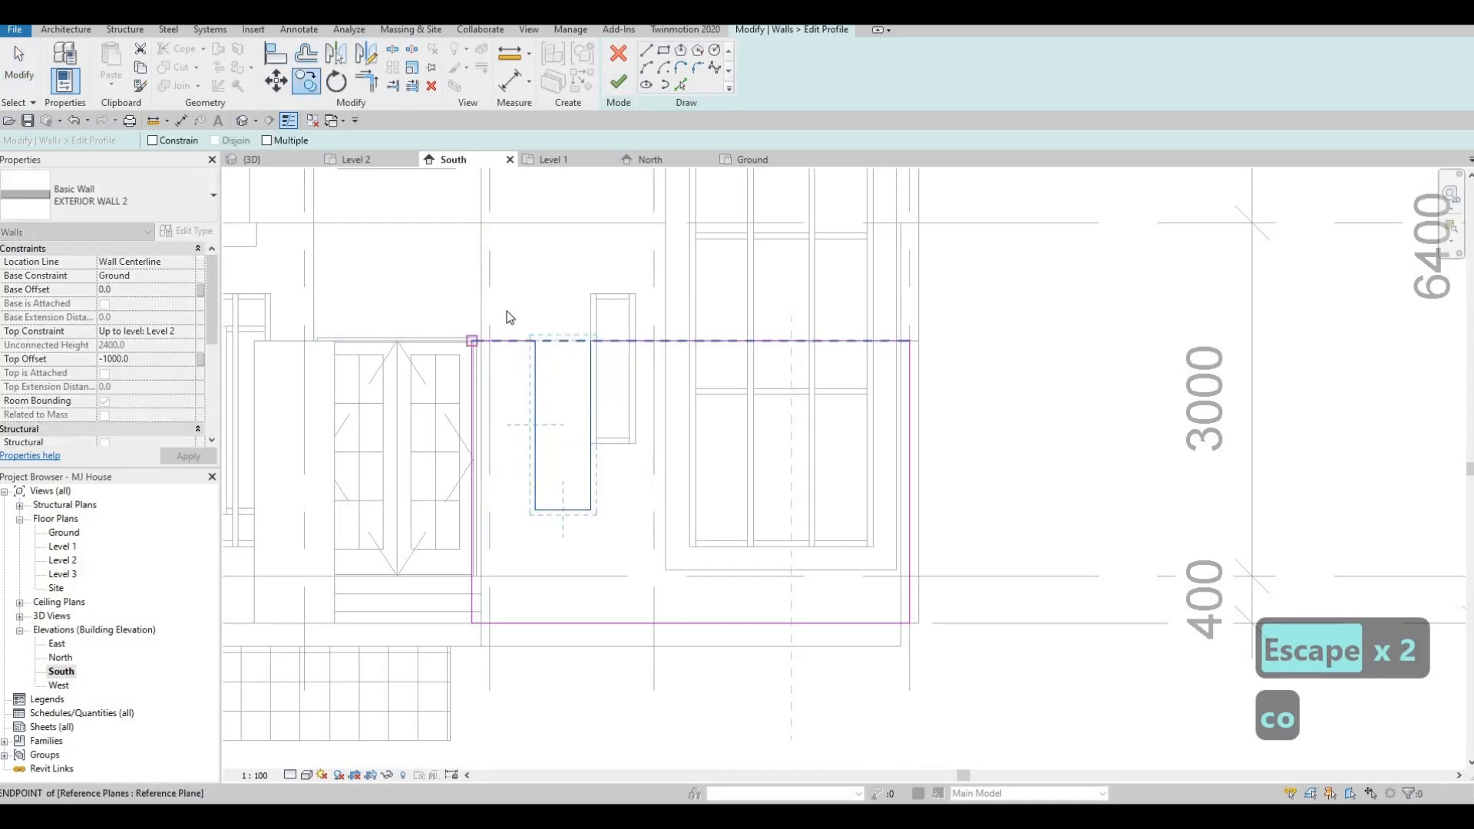
key("Escape")
key("Escape")
- Nudge the open notch in the wall profile a short way toward the wall's left end
left_click_drag(505, 309, 637, 536)
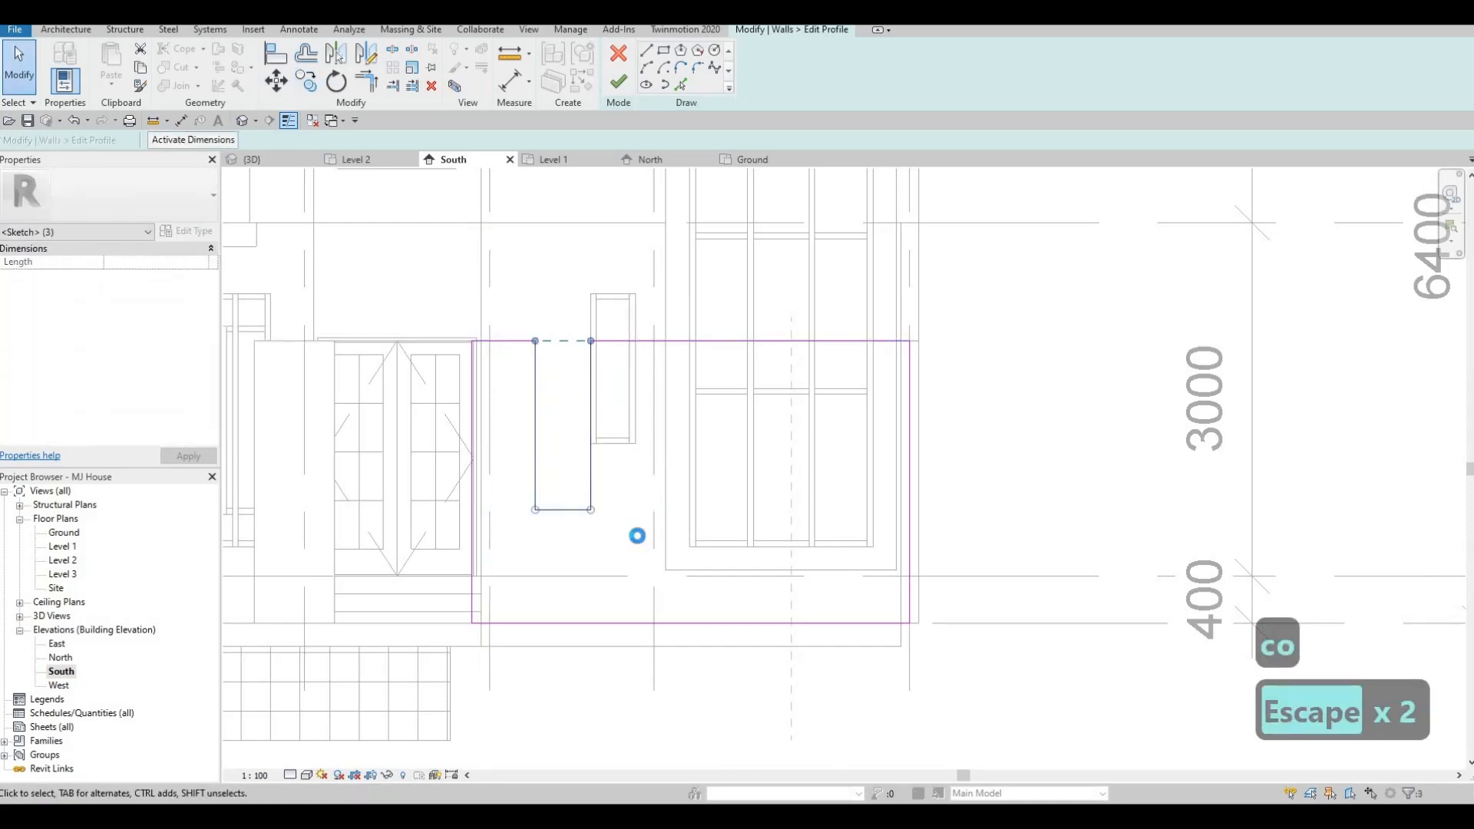
key("Left")
key("Left")
key("Left")
key("Left")
key("Left")
key("Left")
key("Left")
key("Left")
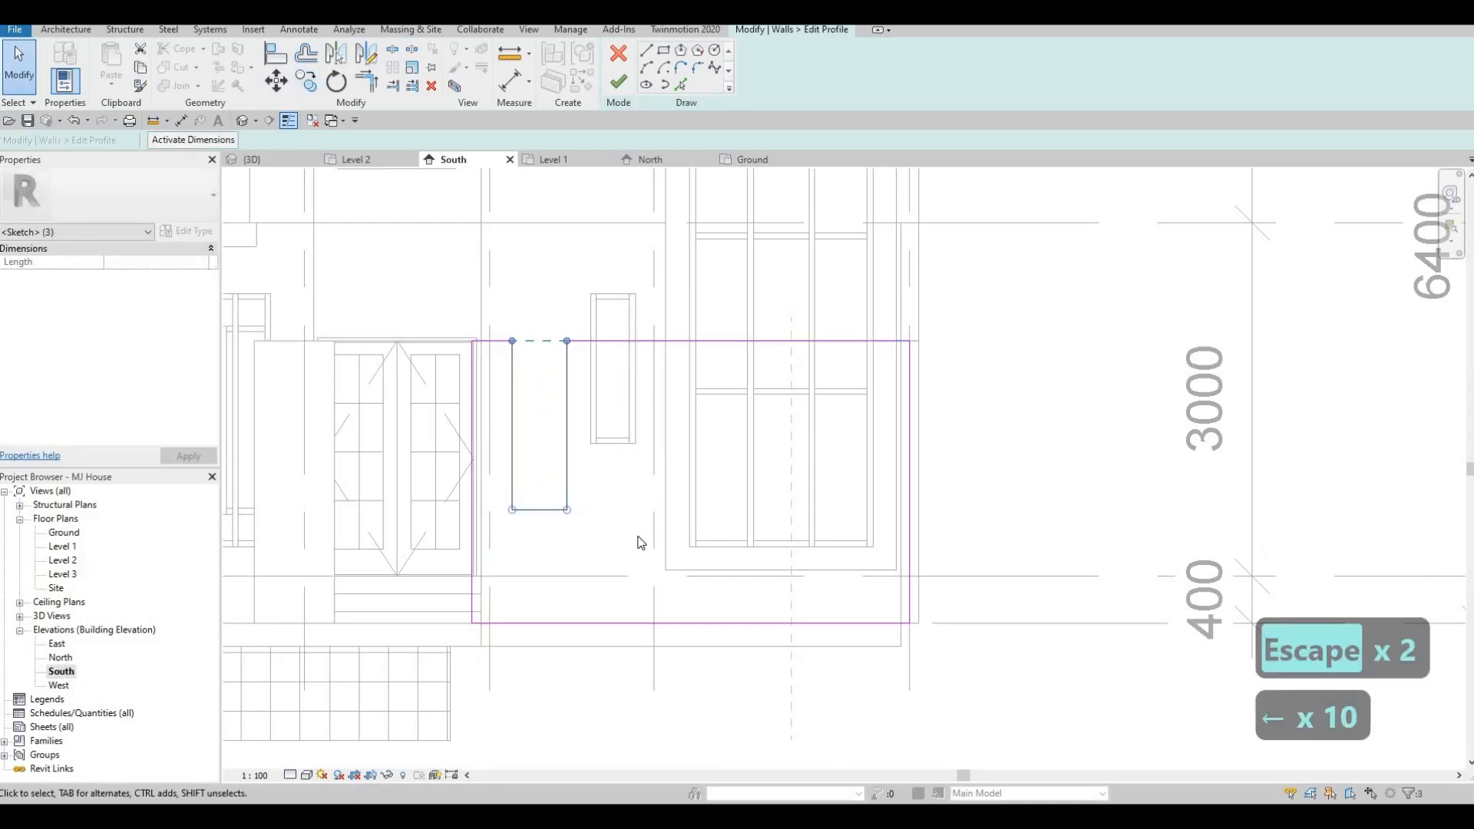
key("Escape")
key("Escape")
key("Escape")
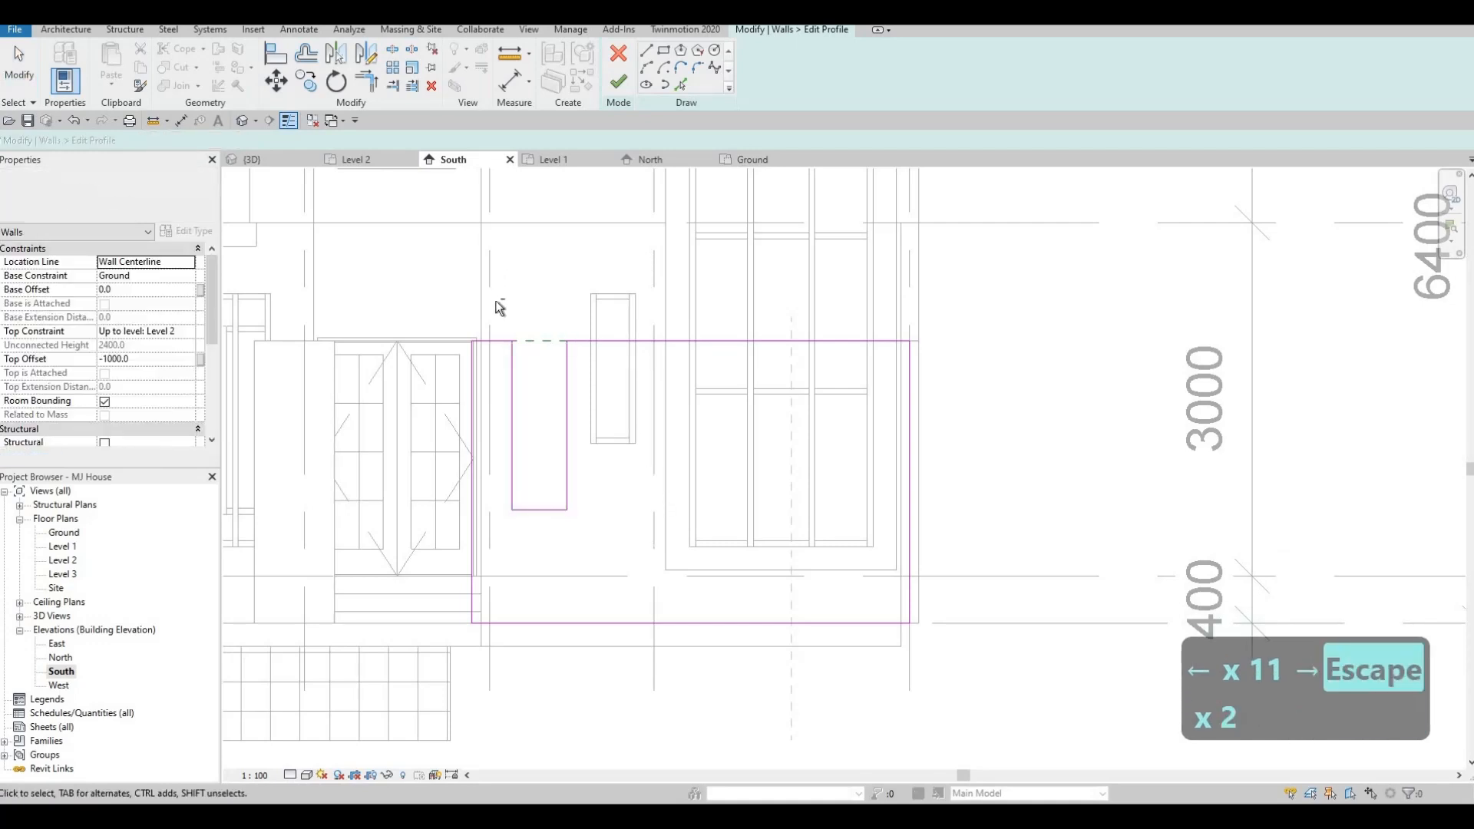
- Copy the notch once to the right, leaving a pier as wide as the one at the wall's left end
left_click_drag(599, 526, 601, 528)
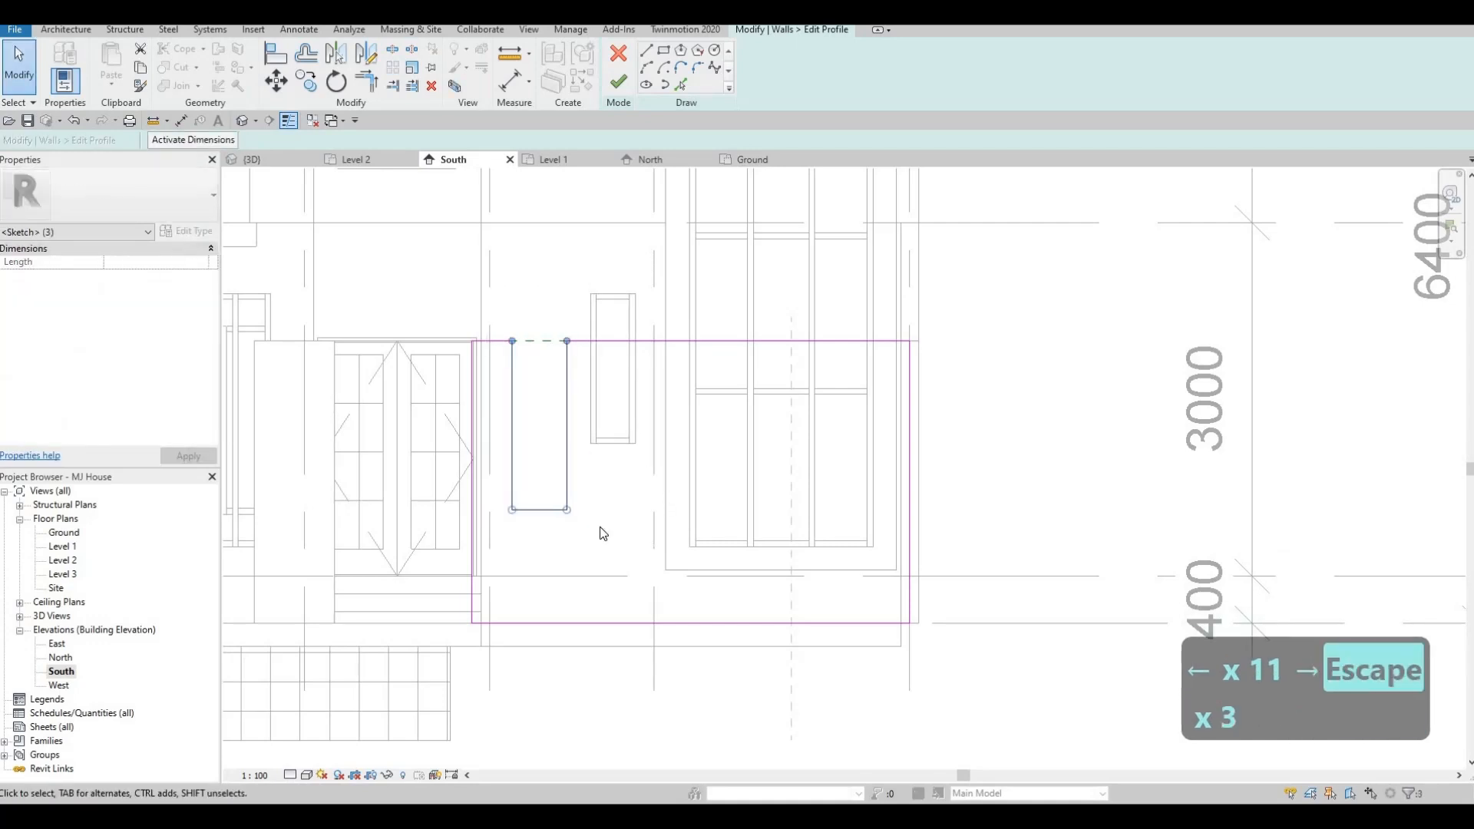
key("c")
key("o")
left_click(470, 338)
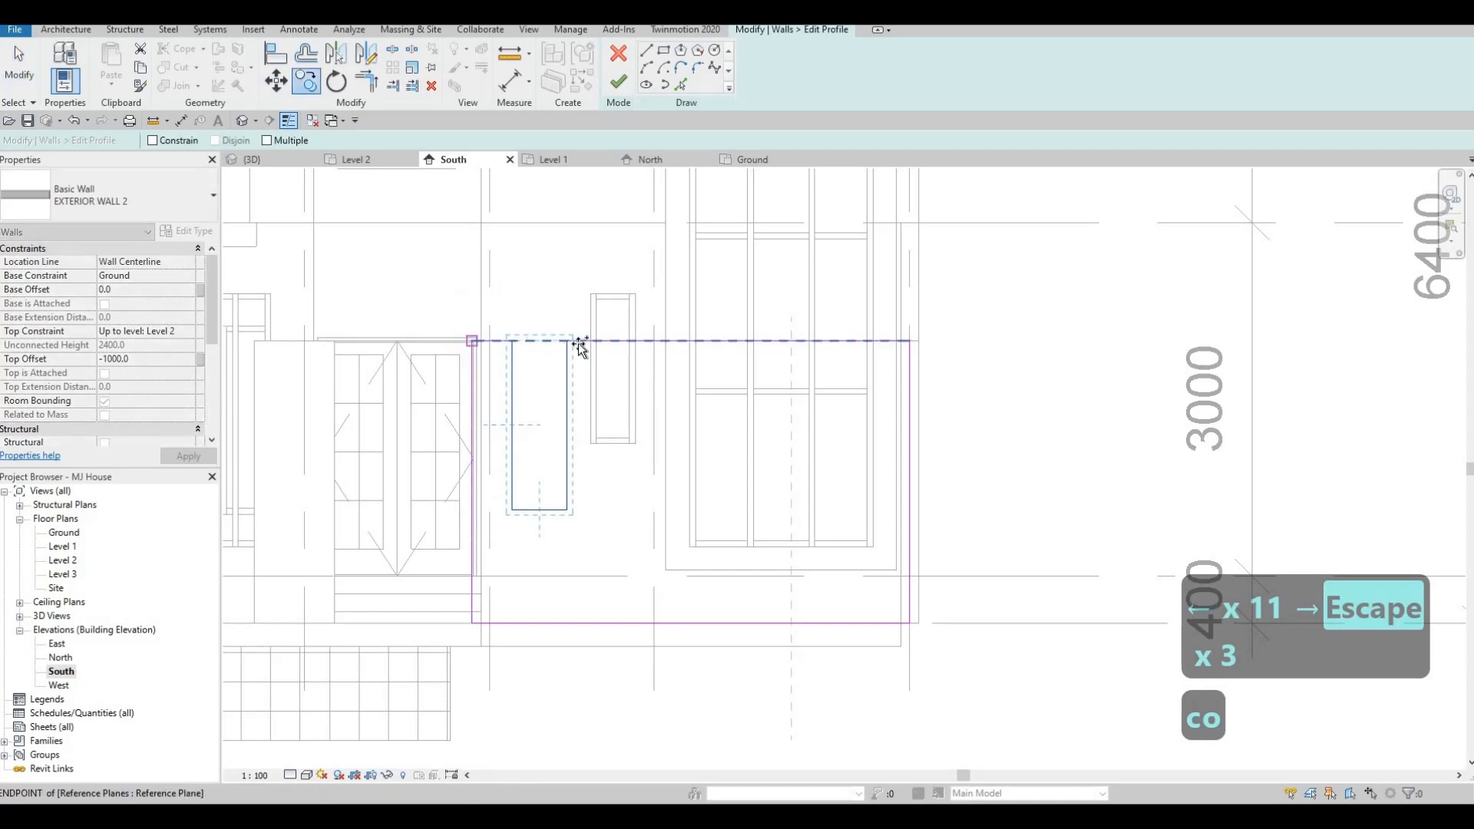
left_click(656, 341)
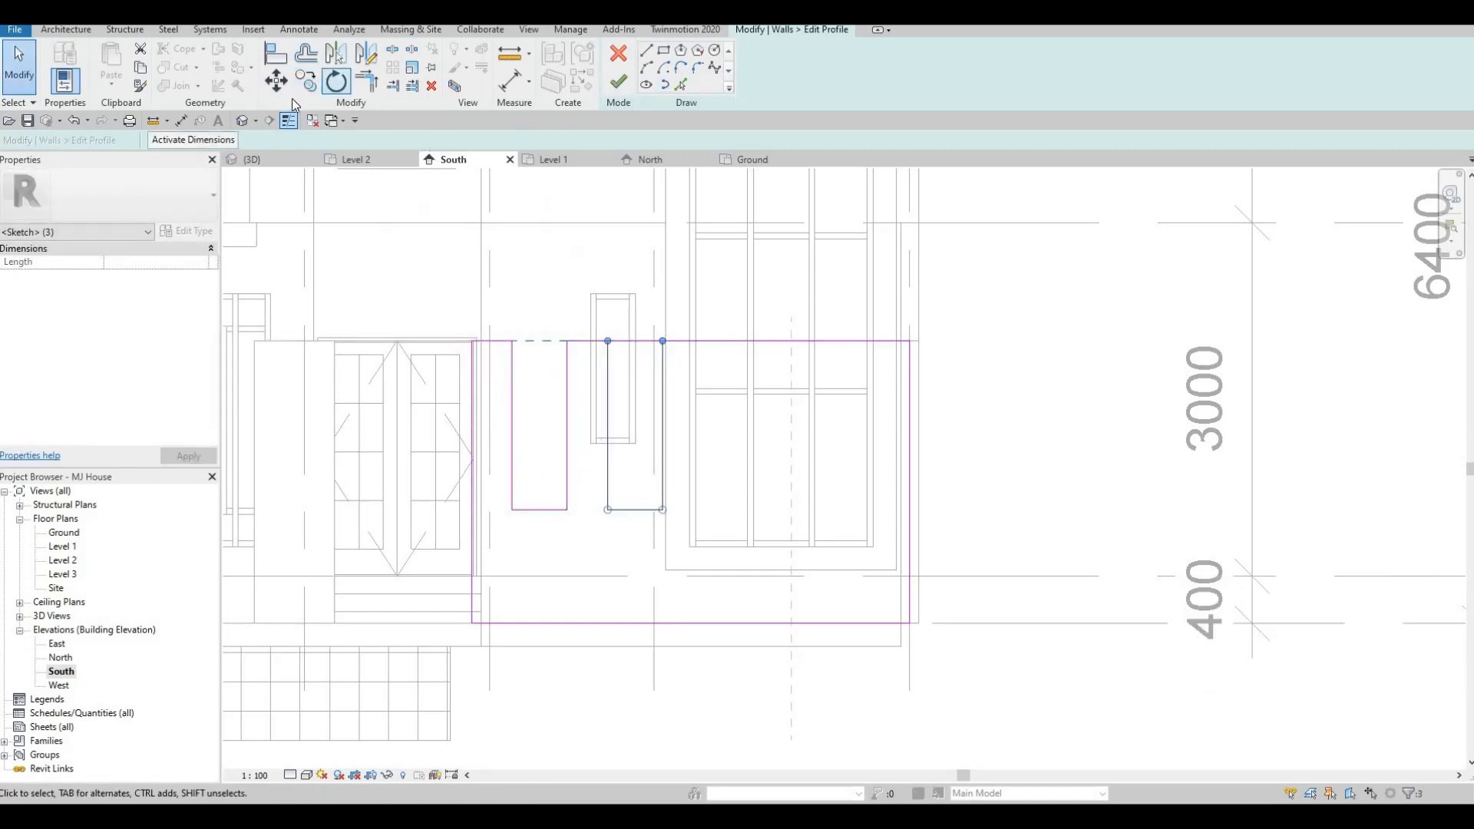
- Copy the second notch two more times to the right at the same spacing, using the Multiple option
left_click(265, 142)
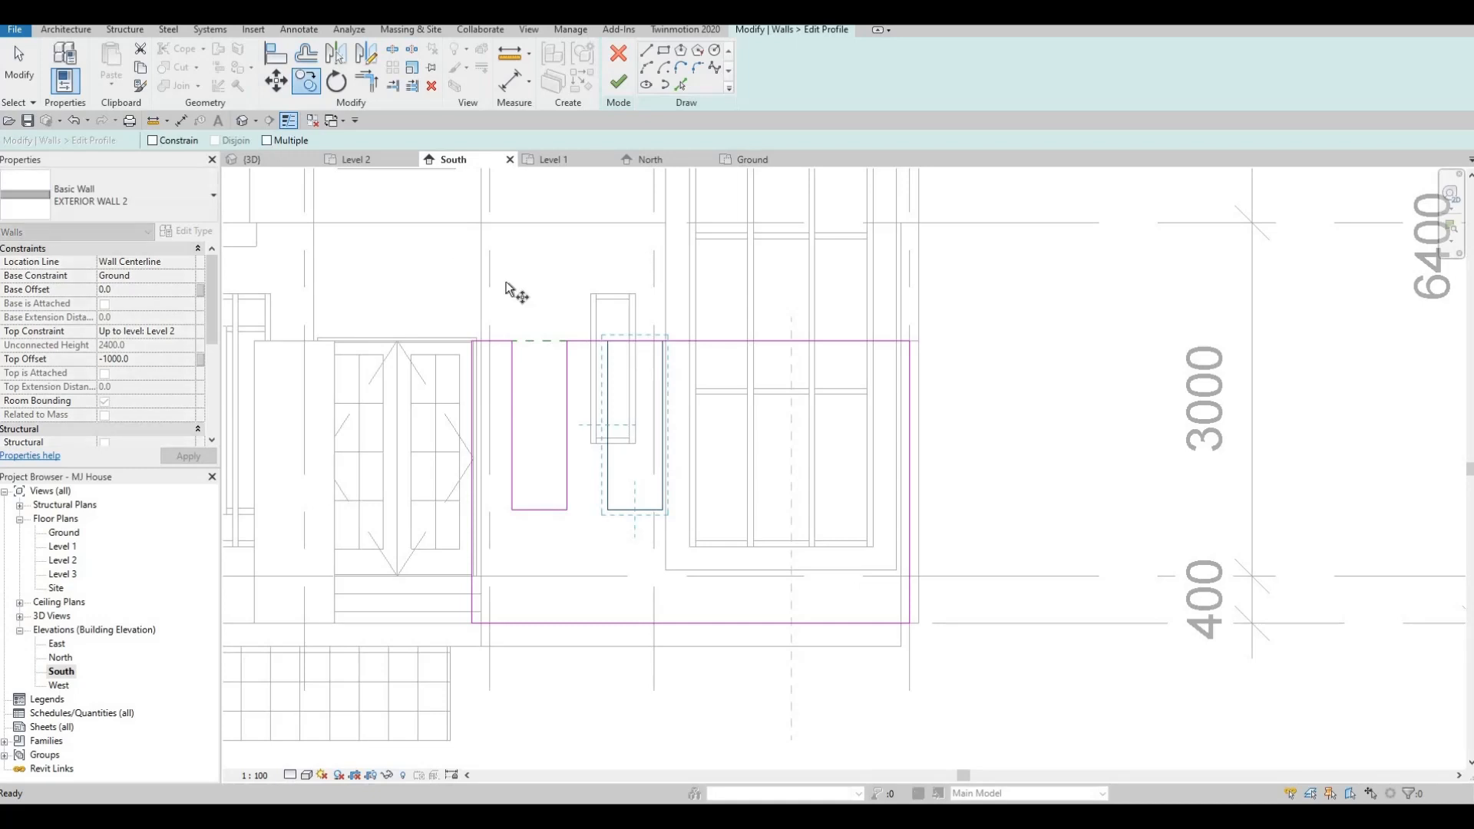
left_click(569, 340)
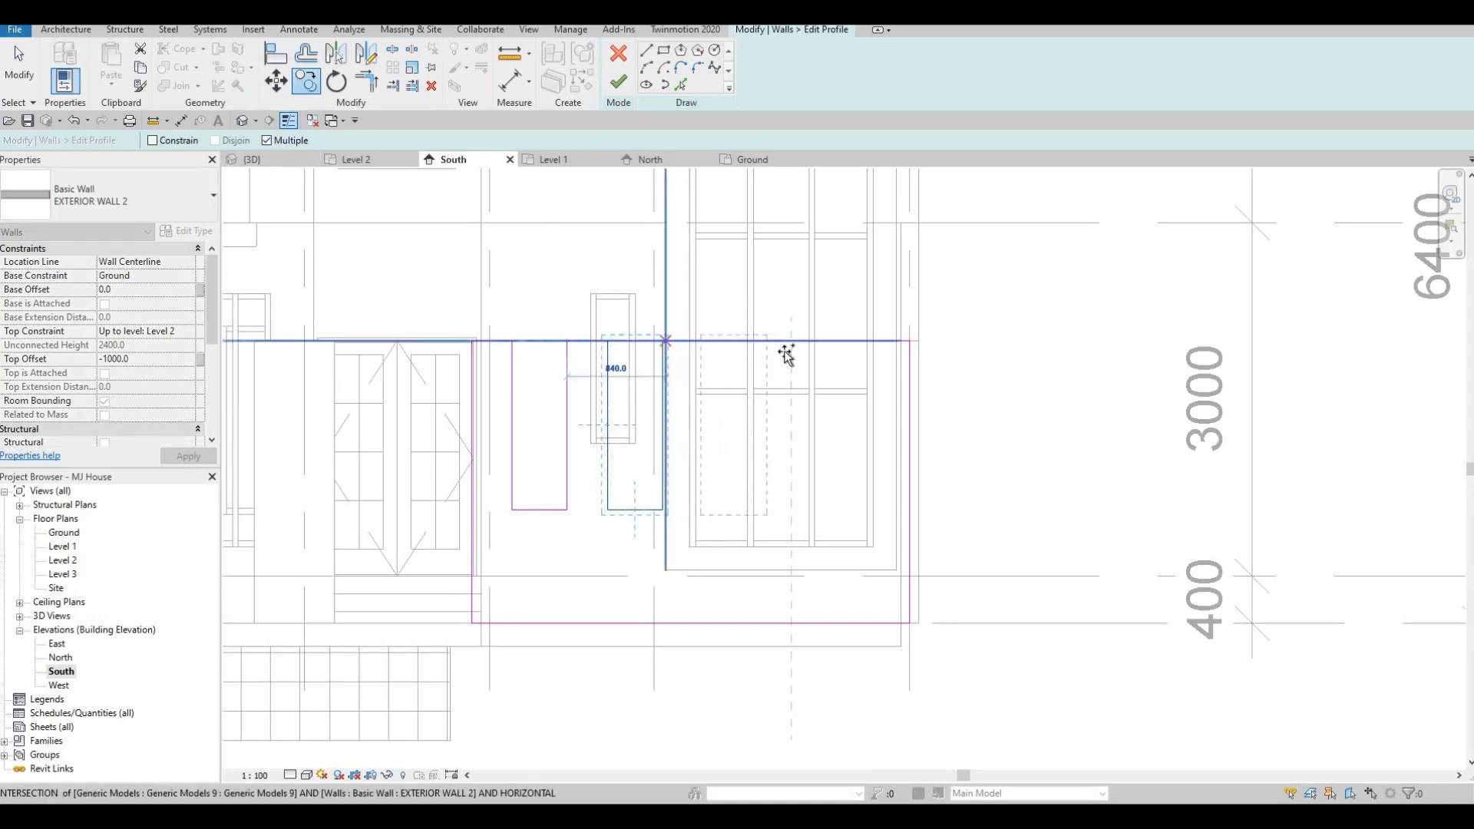
left_click(756, 339)
left_click(853, 340)
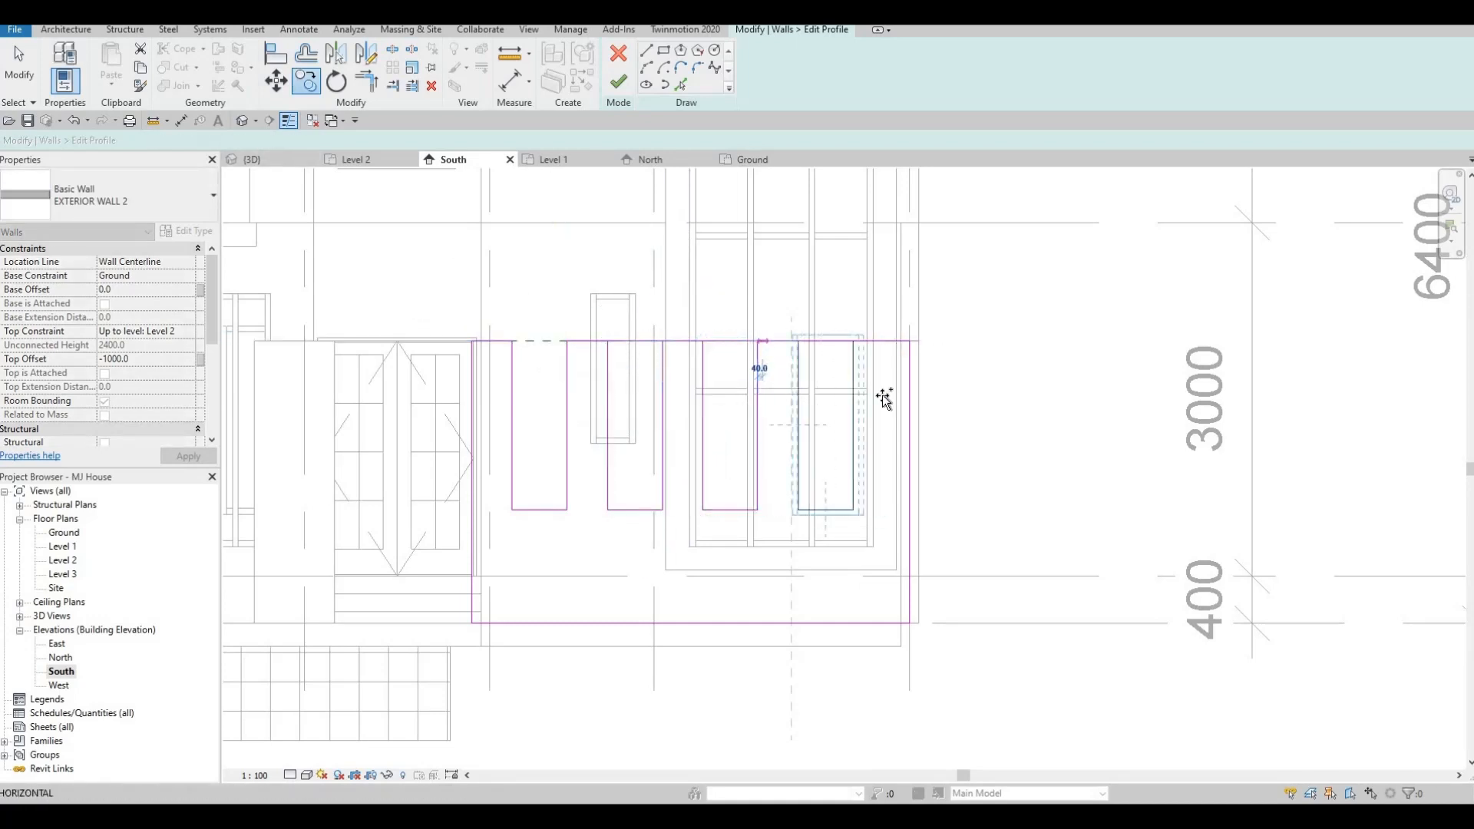
middle_click_drag(558, 554, 431, 610)
key("Escape")
key("Escape")
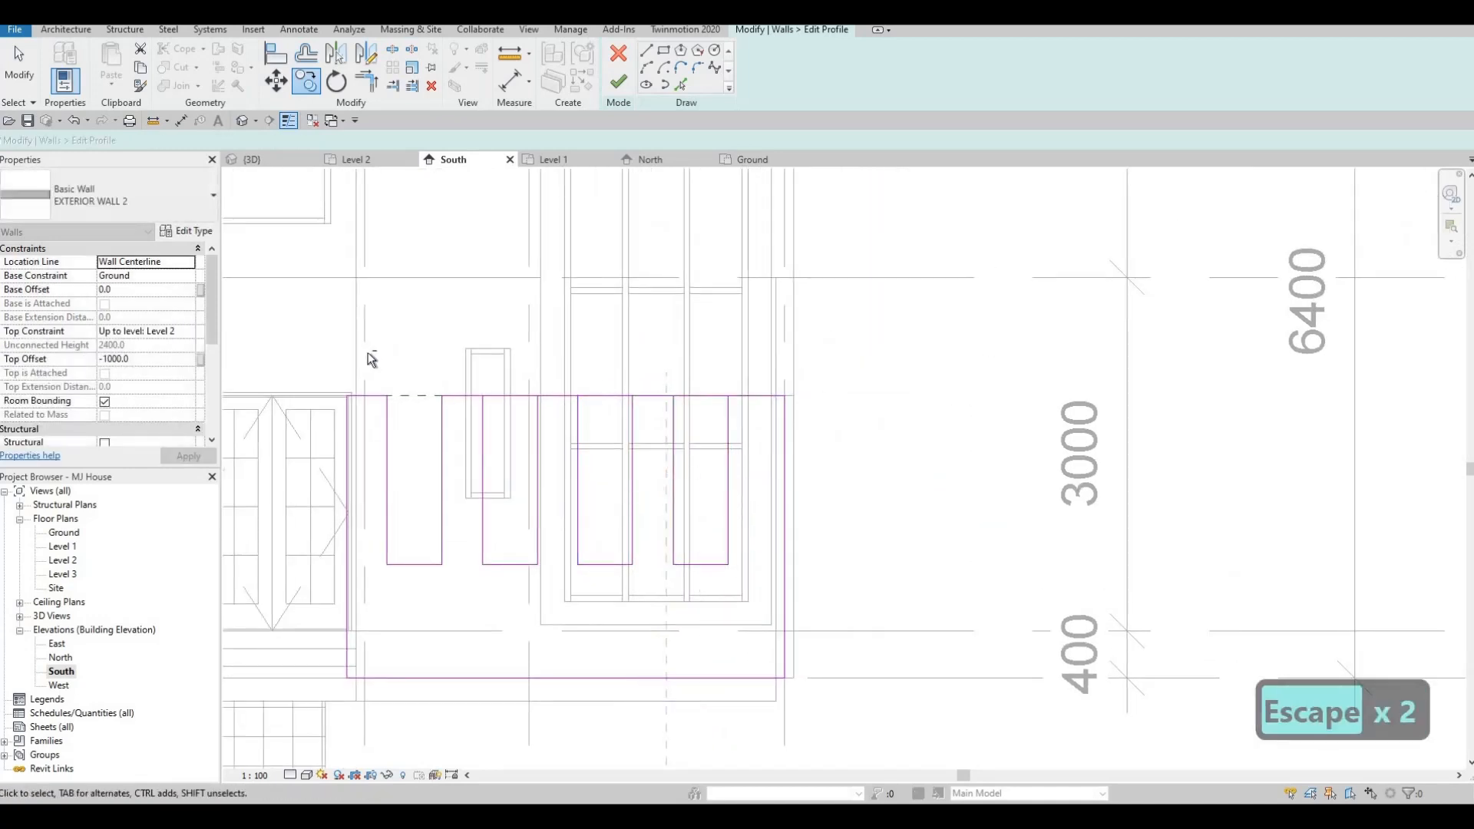
- Nudge all four notches together slightly to the right to even out the end piers
mouse_move(359, 340)
left_mouse_down()
mouse_move(583, 523)
mouse_move(744, 606)
left_mouse_up()
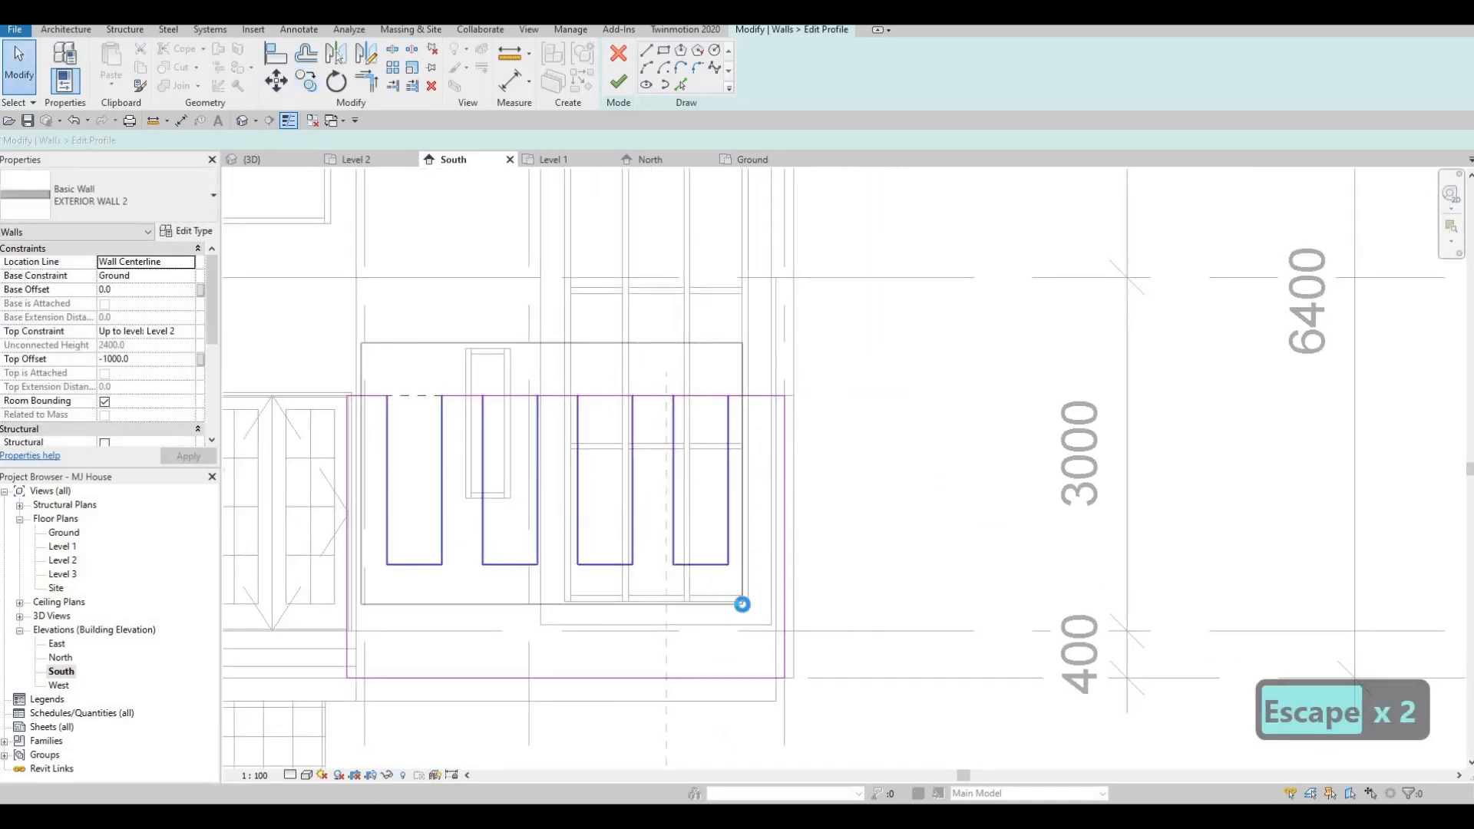
key("Right")
key("Right")
key("Right")
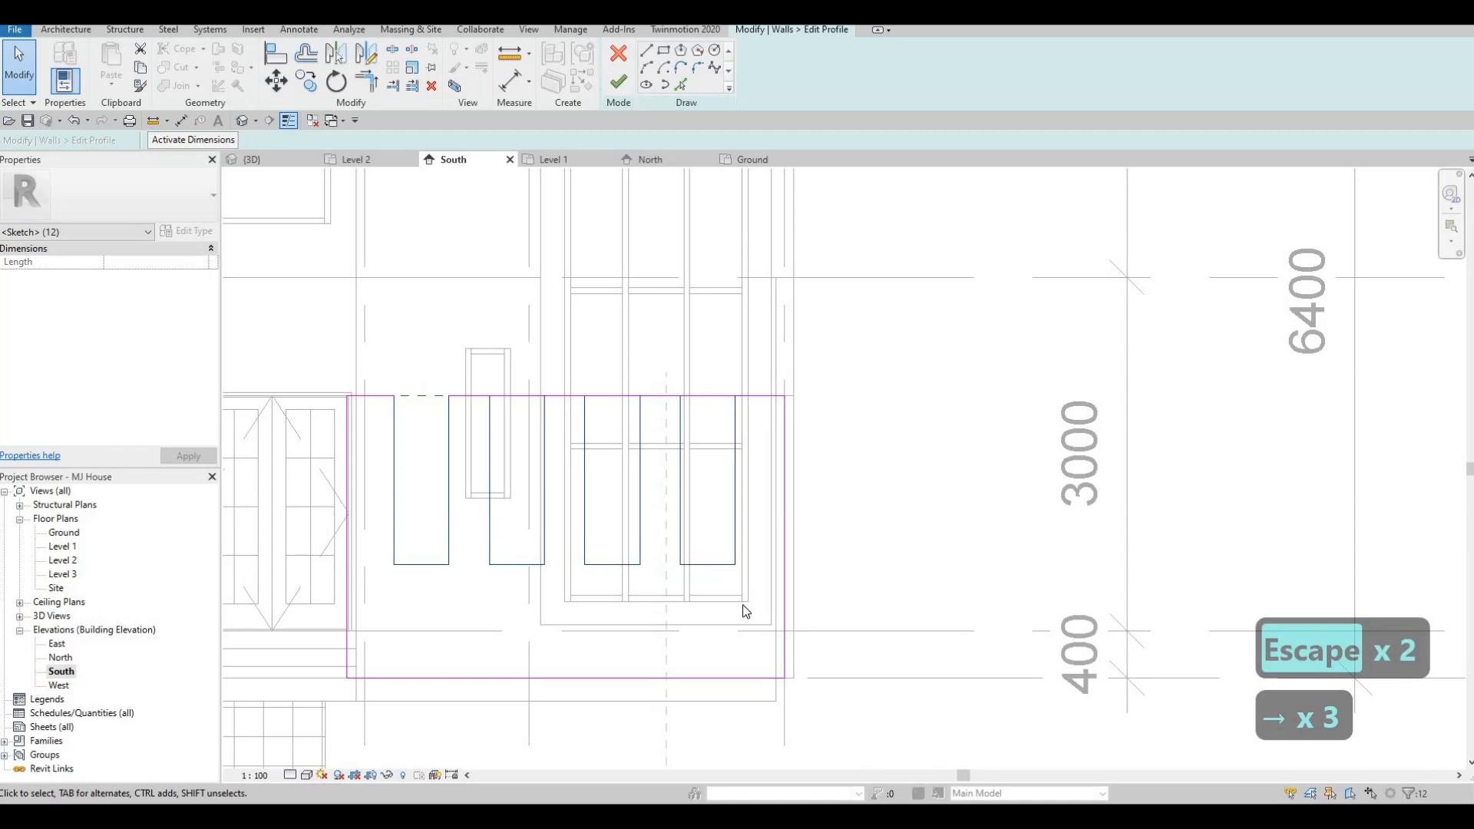
key("Escape")
key("Escape")
key("Escape")
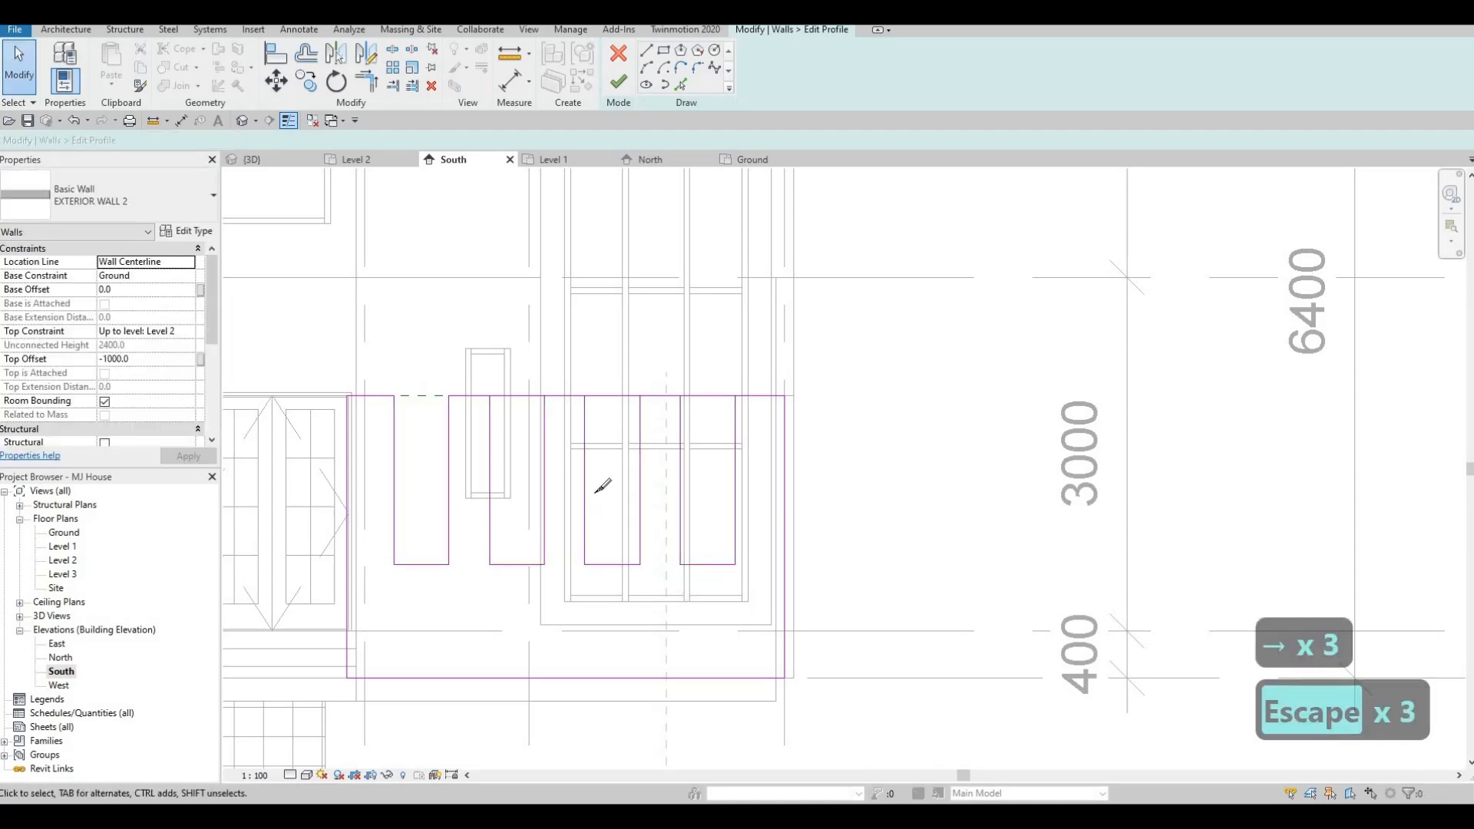
- Split the wall profile's top edge above the third notch
key("s")
key("l")
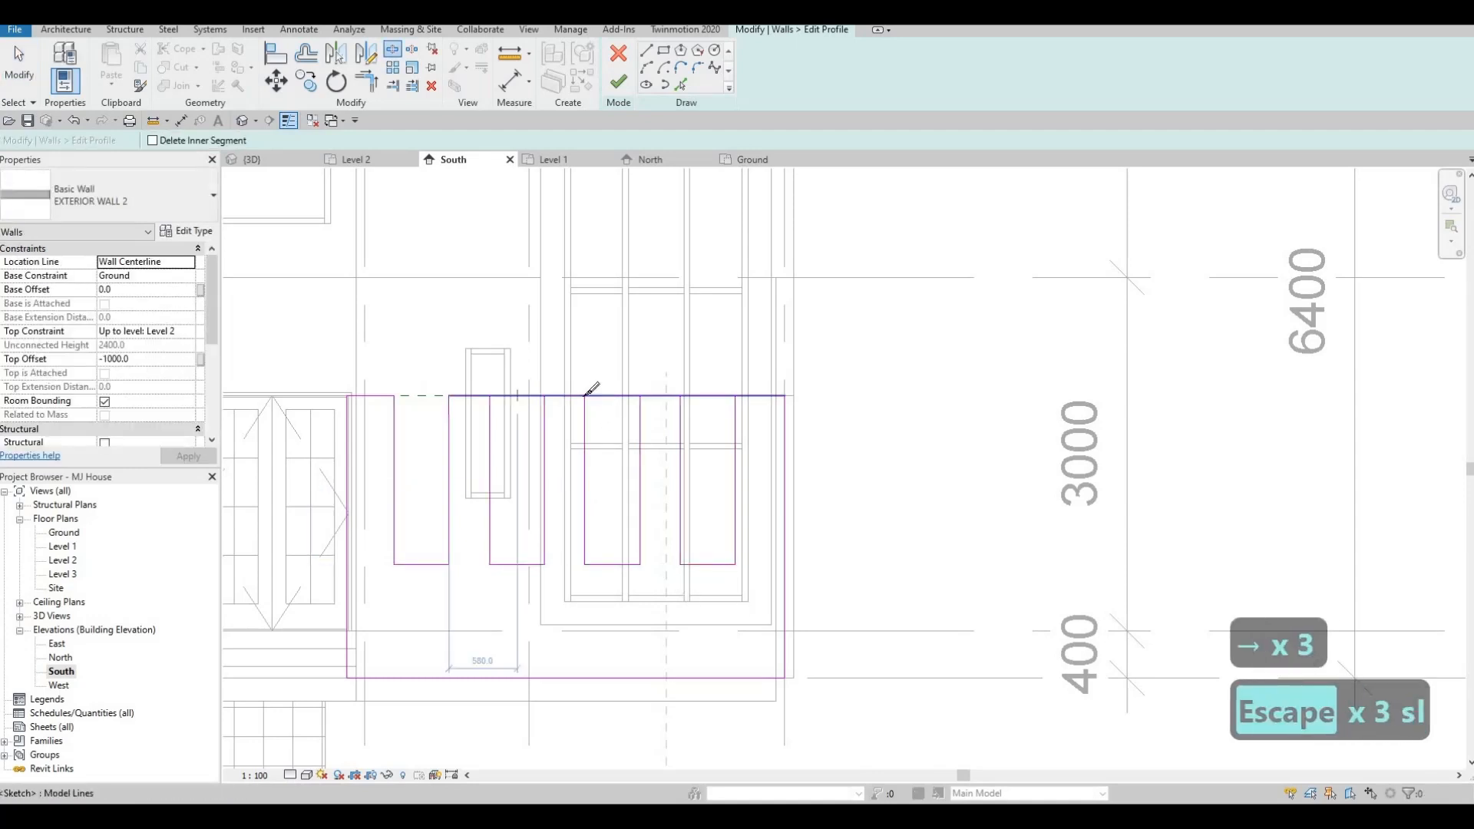
left_click(612, 396)
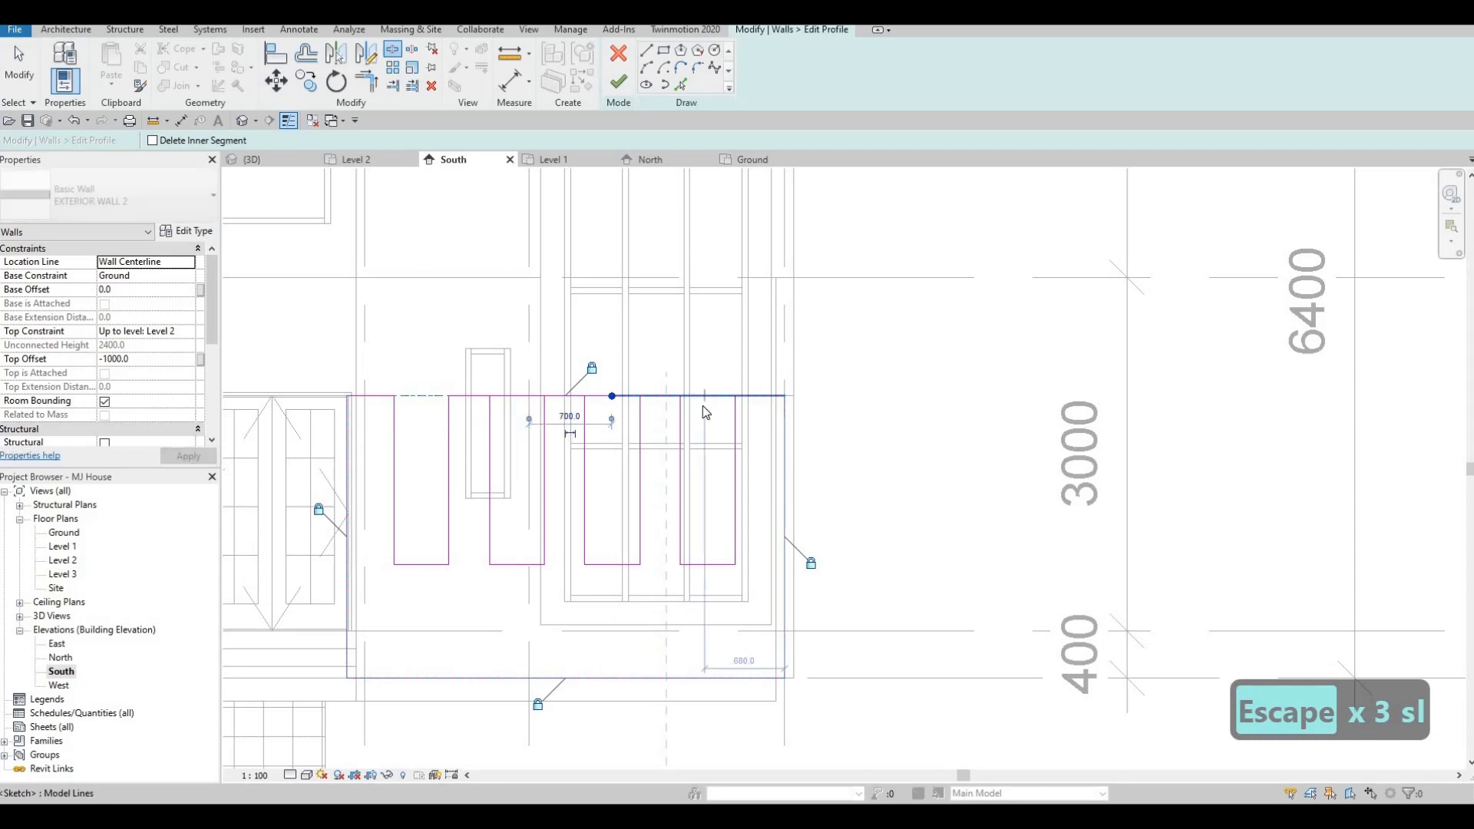
key("Escape")
key("Escape")
- Trim the top edge to the sides of the three copied notches so each one opens upward
key("t")
key("r")
left_click(737, 415)
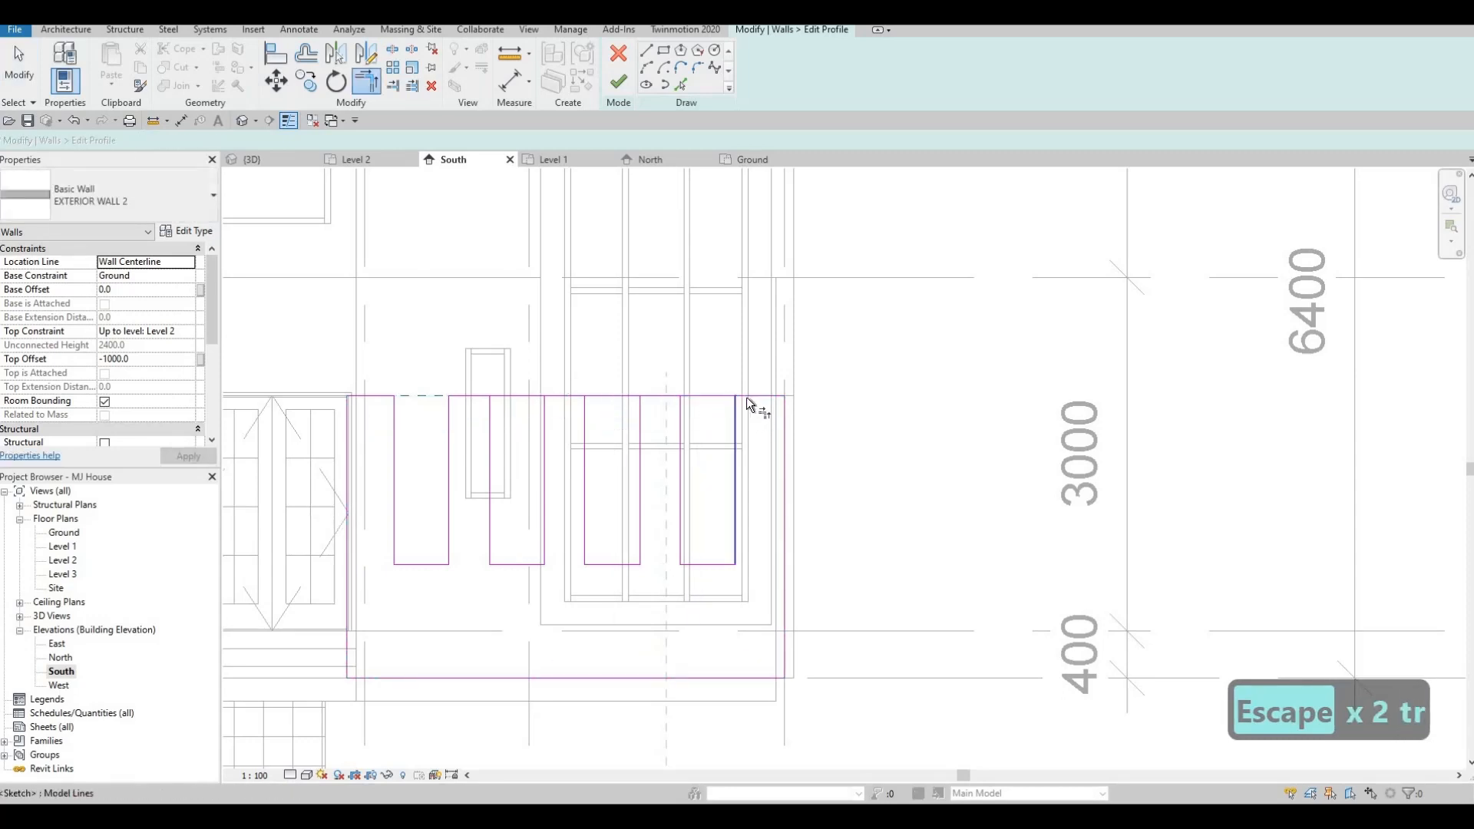
left_click(746, 398)
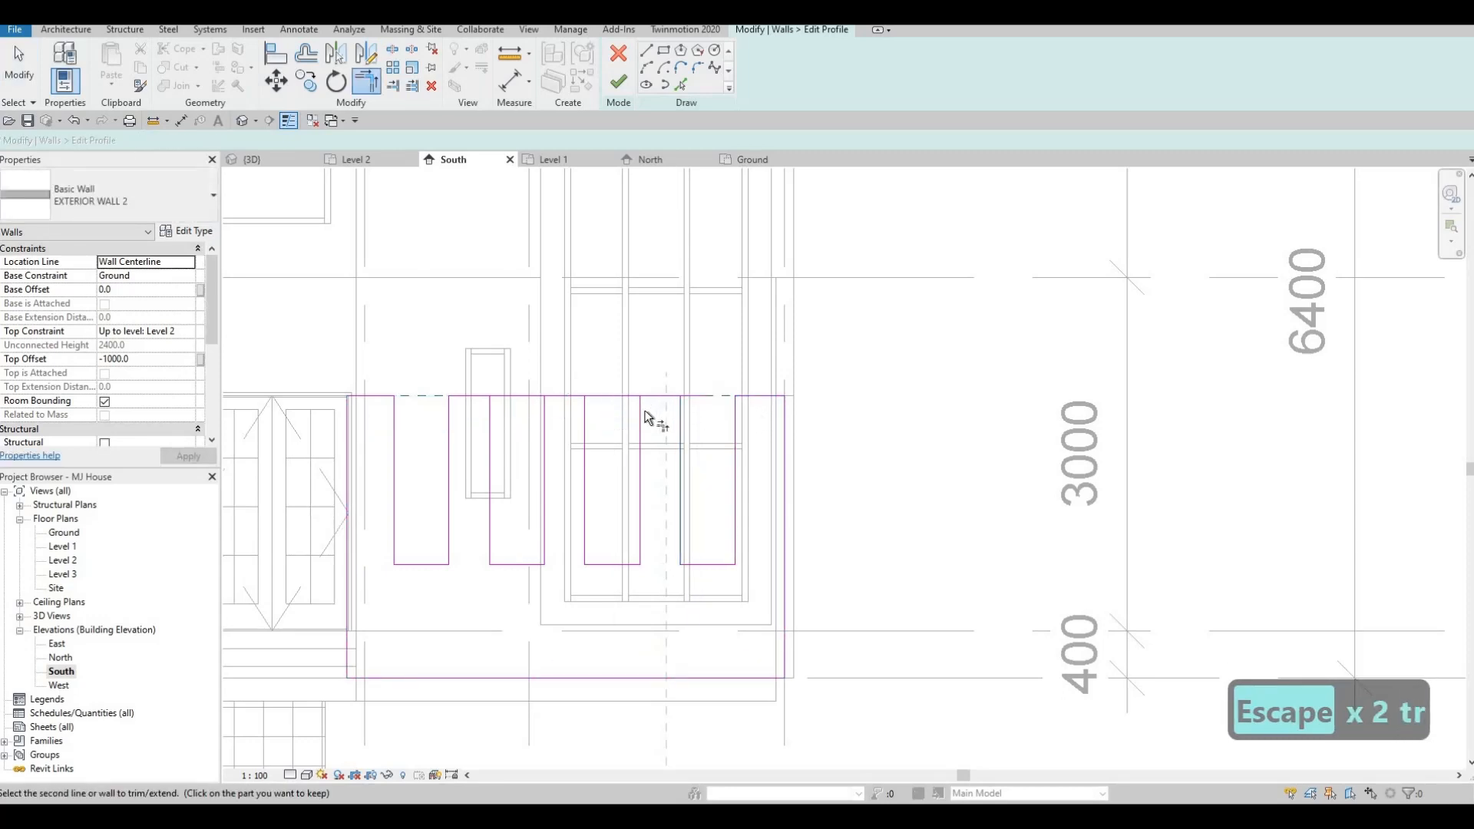
left_click(583, 407)
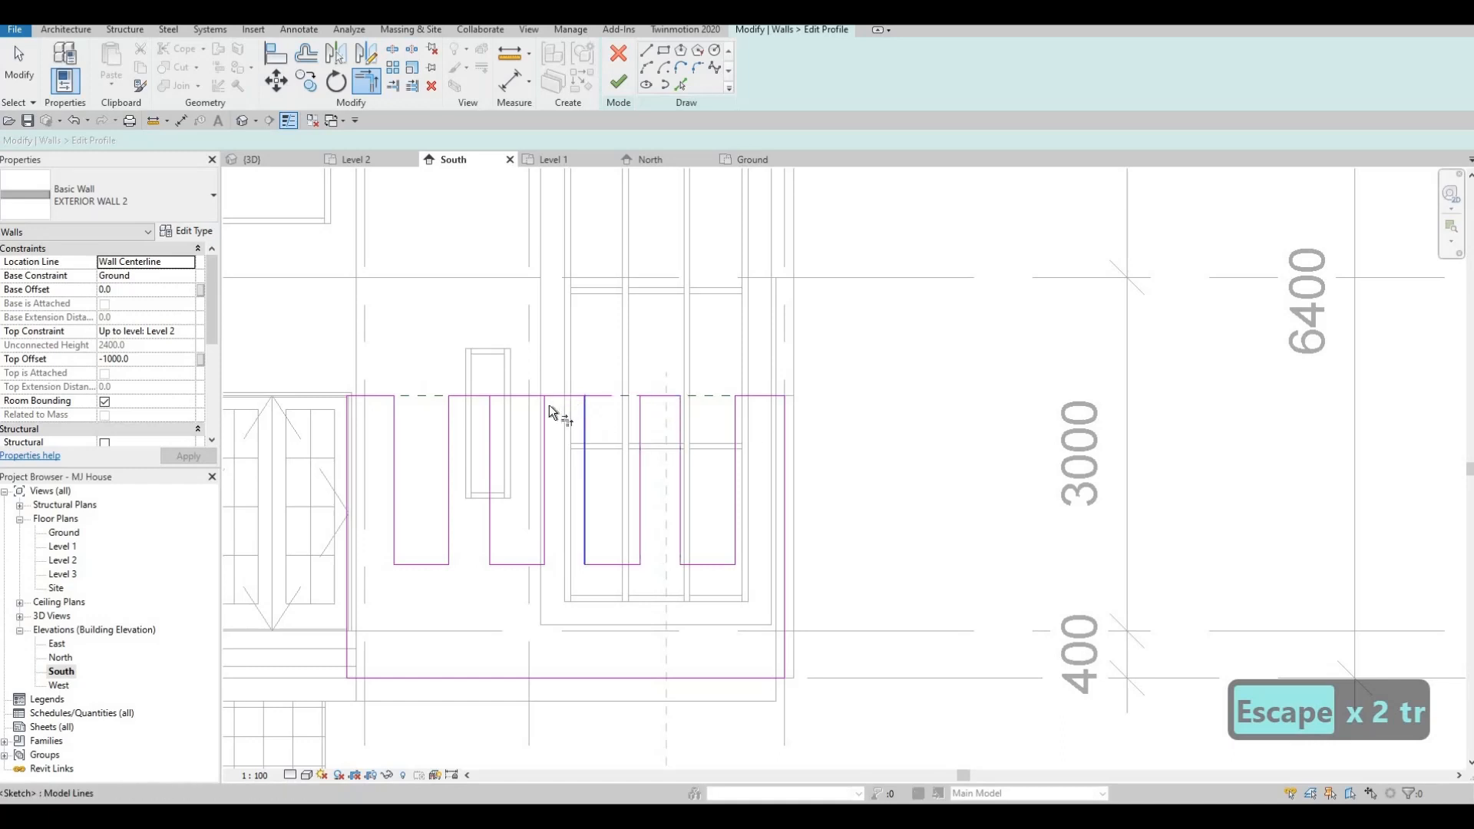
left_click(555, 396)
left_click(555, 396)
left_click(545, 407)
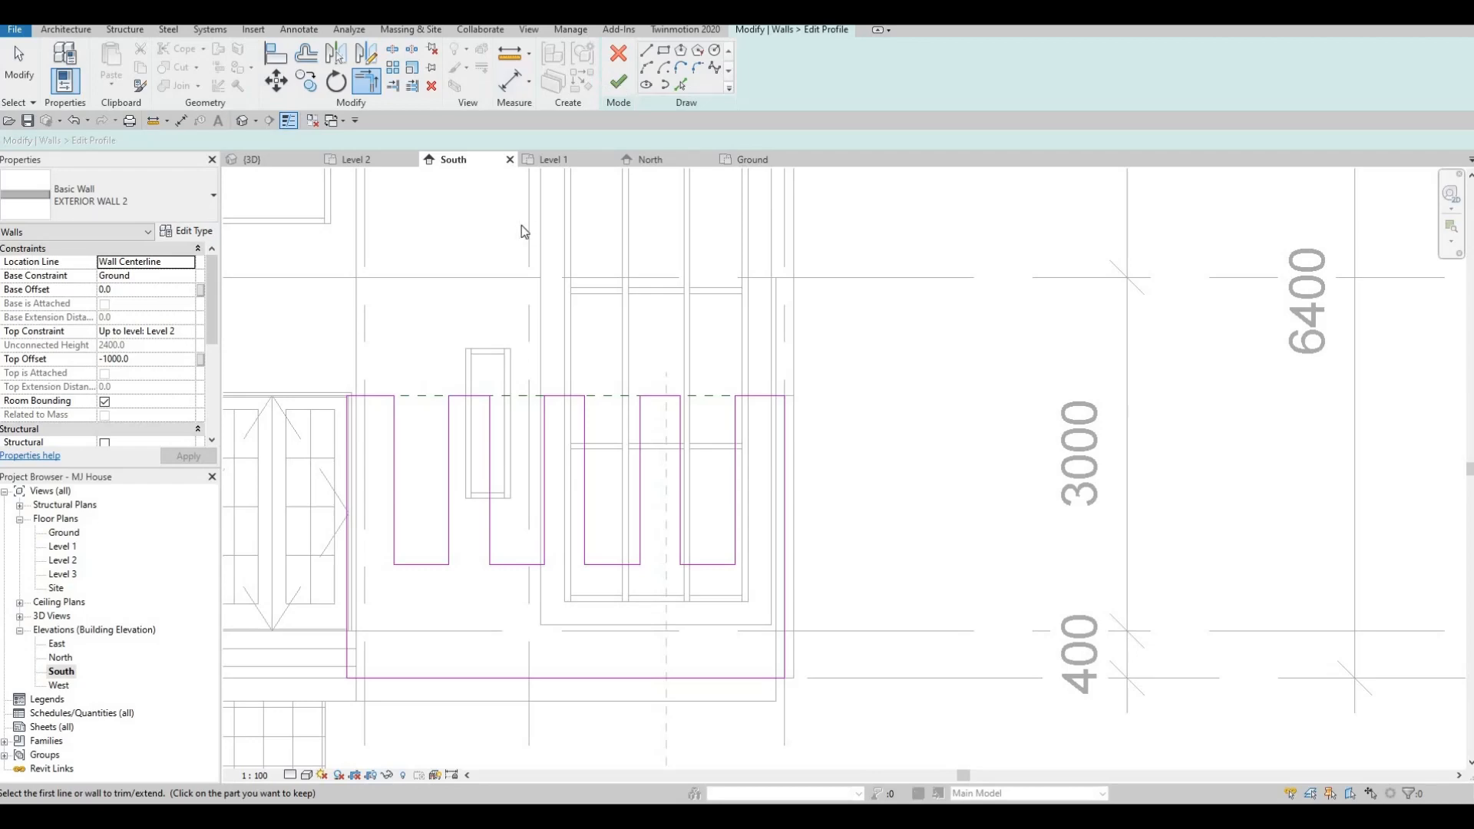
- Finish the wall's profile edit and inspect the notched front wall in the 3D view
left_click(619, 80)
left_click(261, 158)
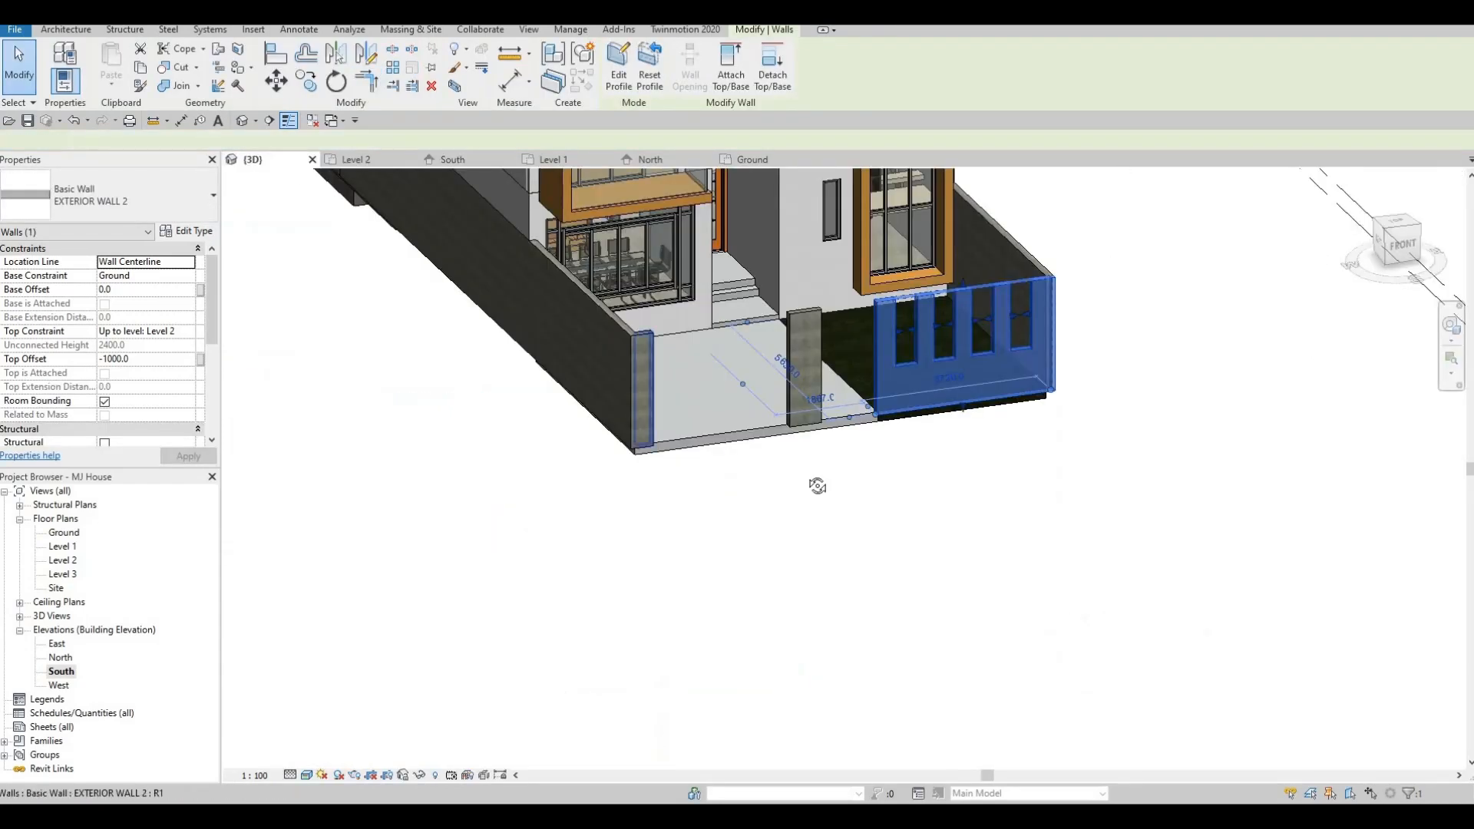
middle_click_drag(818, 486, 997, 508, "shift")
key("Escape")
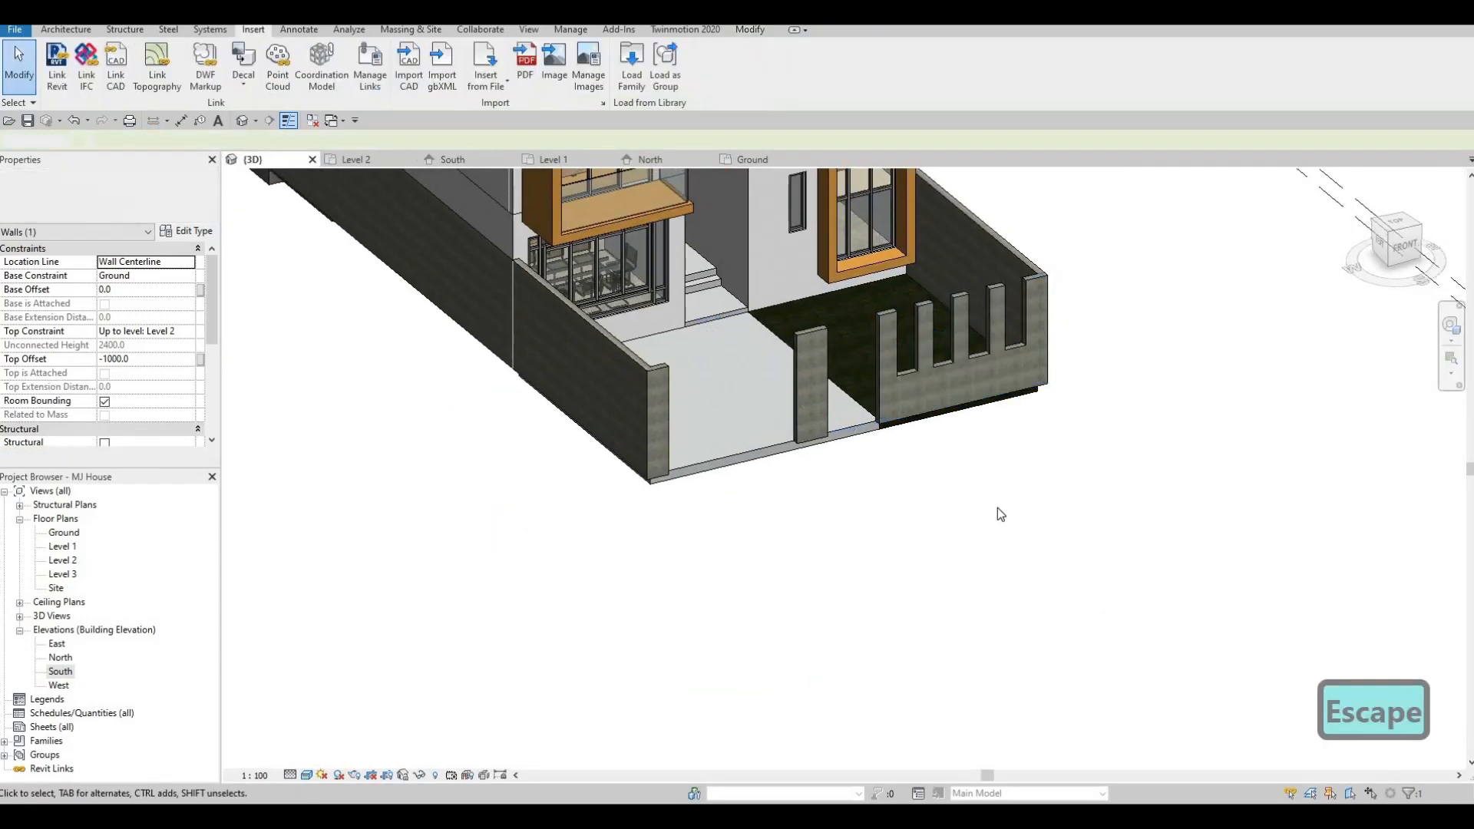
key("Escape")
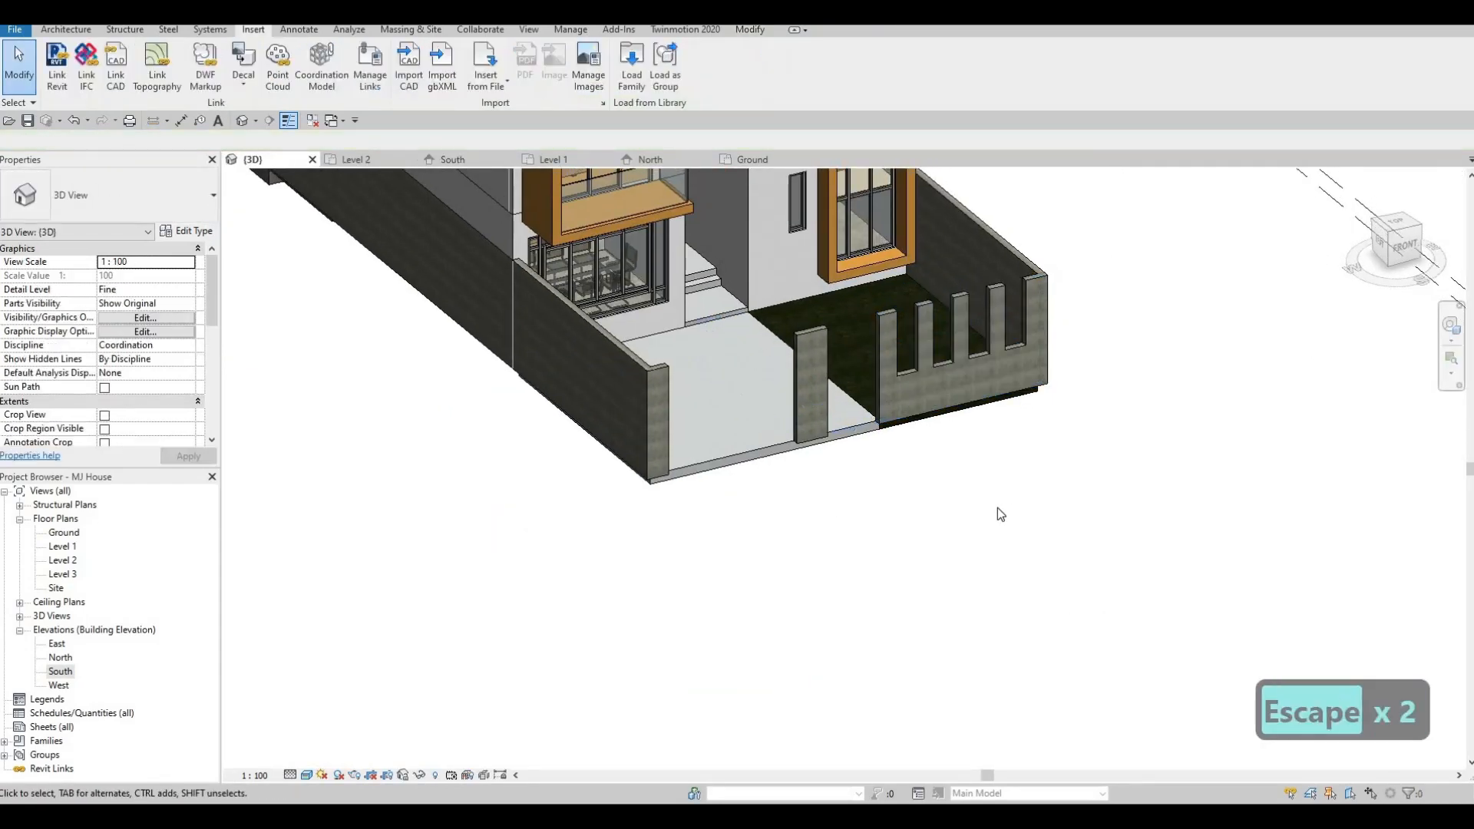
- On the South elevation, start an in-place Generic Models extrusion with the notched wall's face as its work plane
double_click(61, 671)
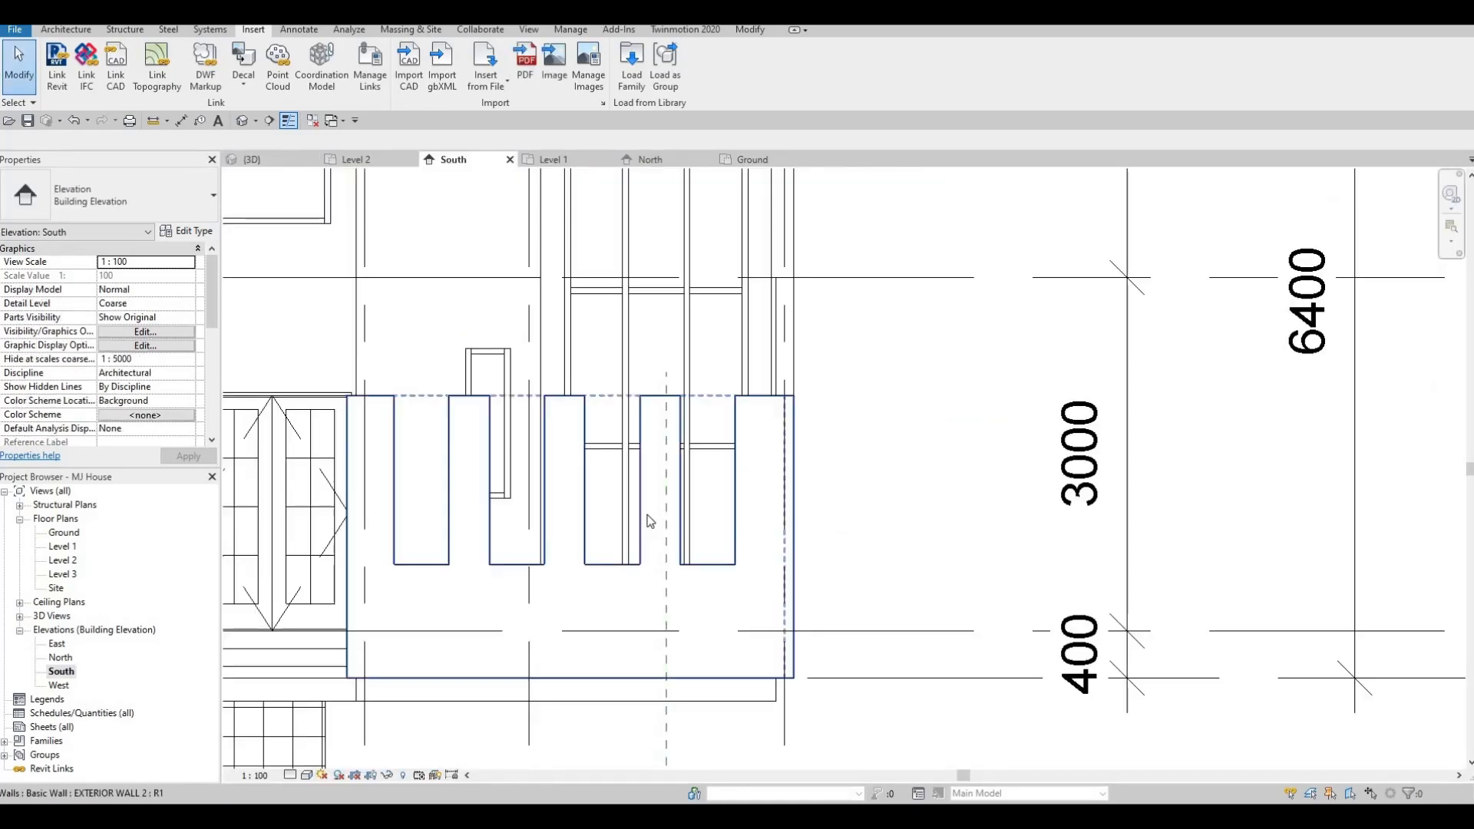
scroll(579, 466, "down", 3)
key("Escape")
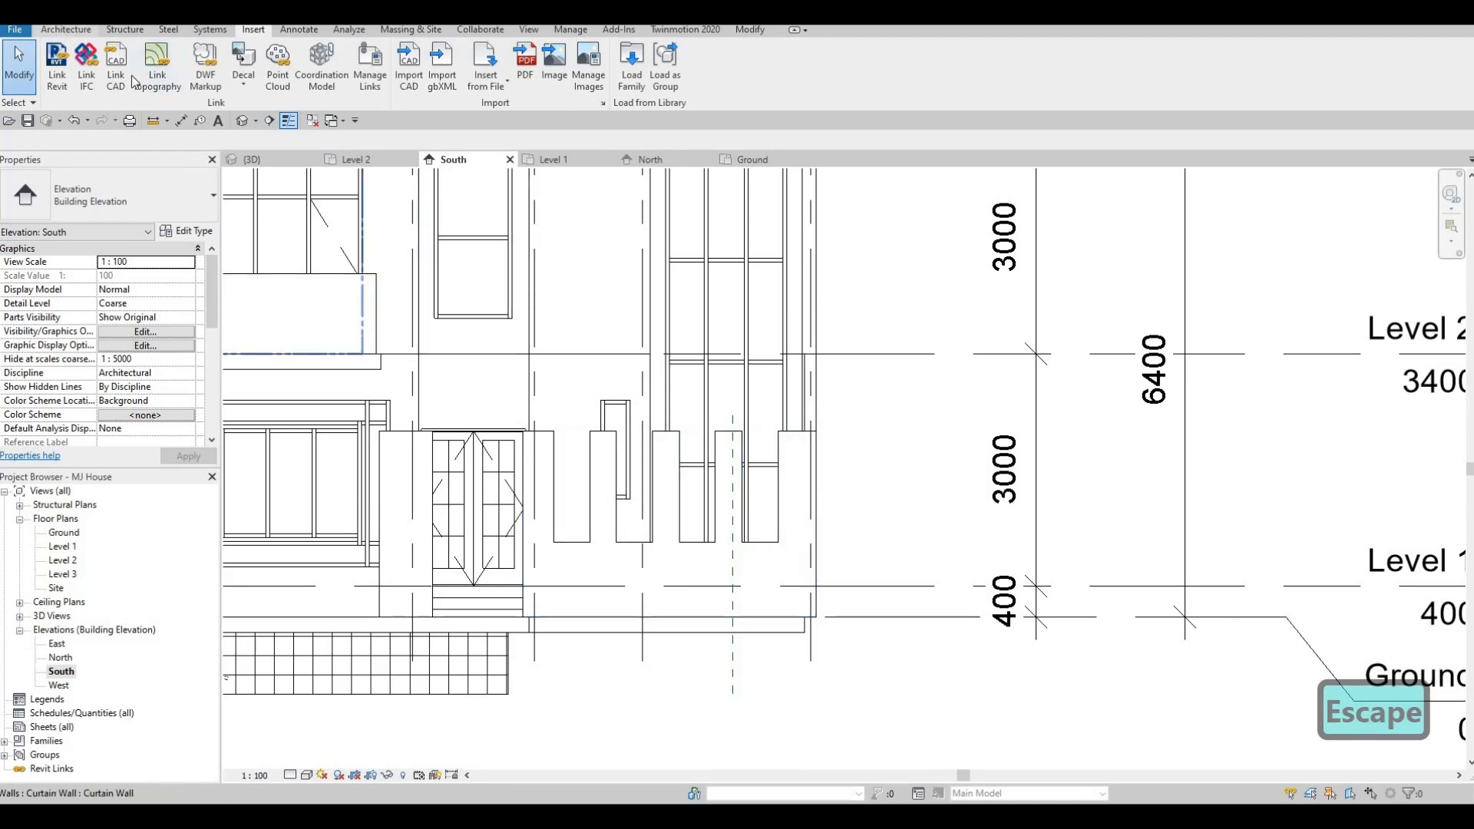
scroll(135, 83, "up", 4)
left_click(180, 84)
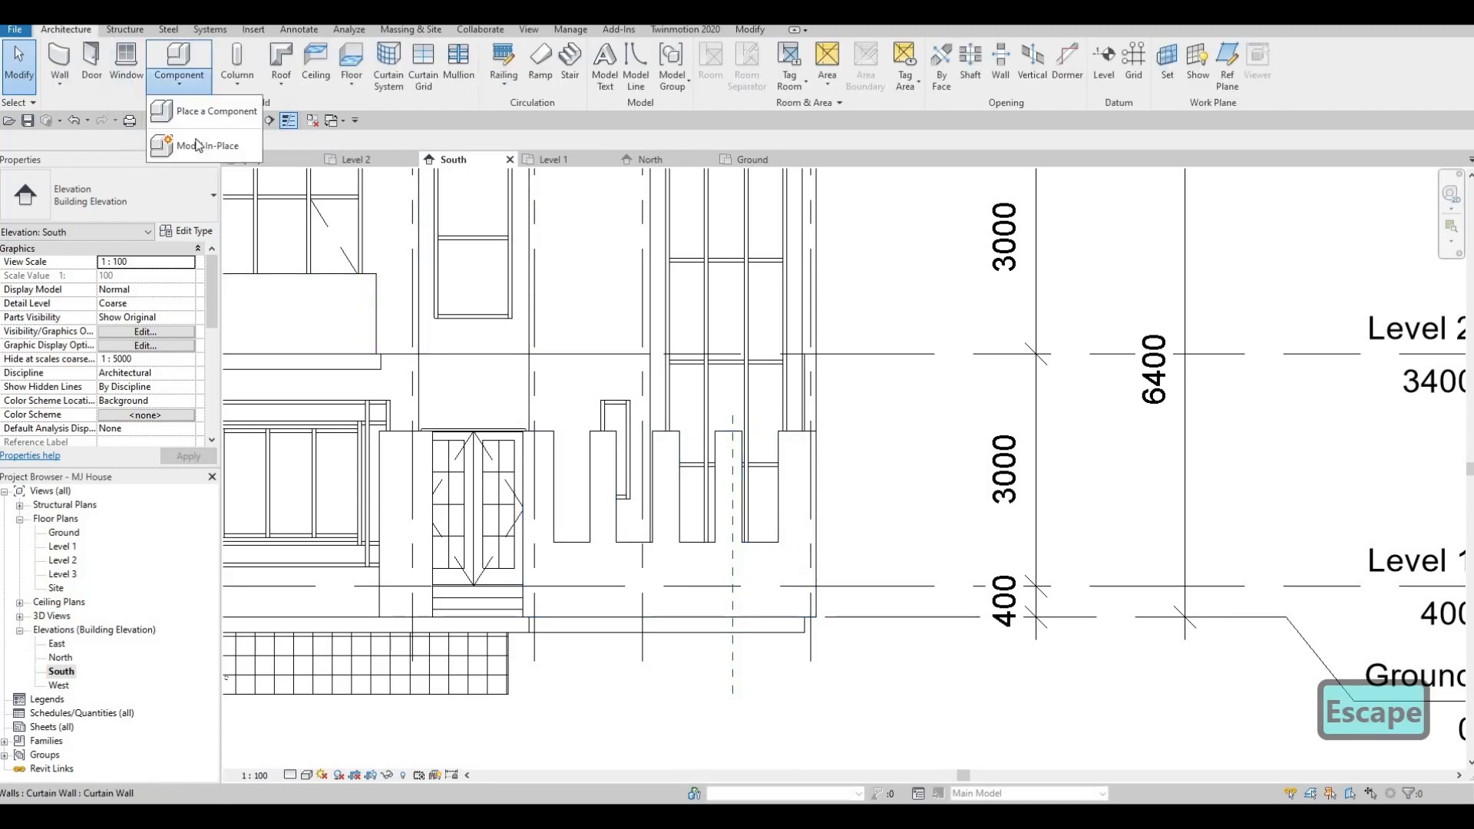
left_click(207, 141)
scroll(708, 347, "down", 5)
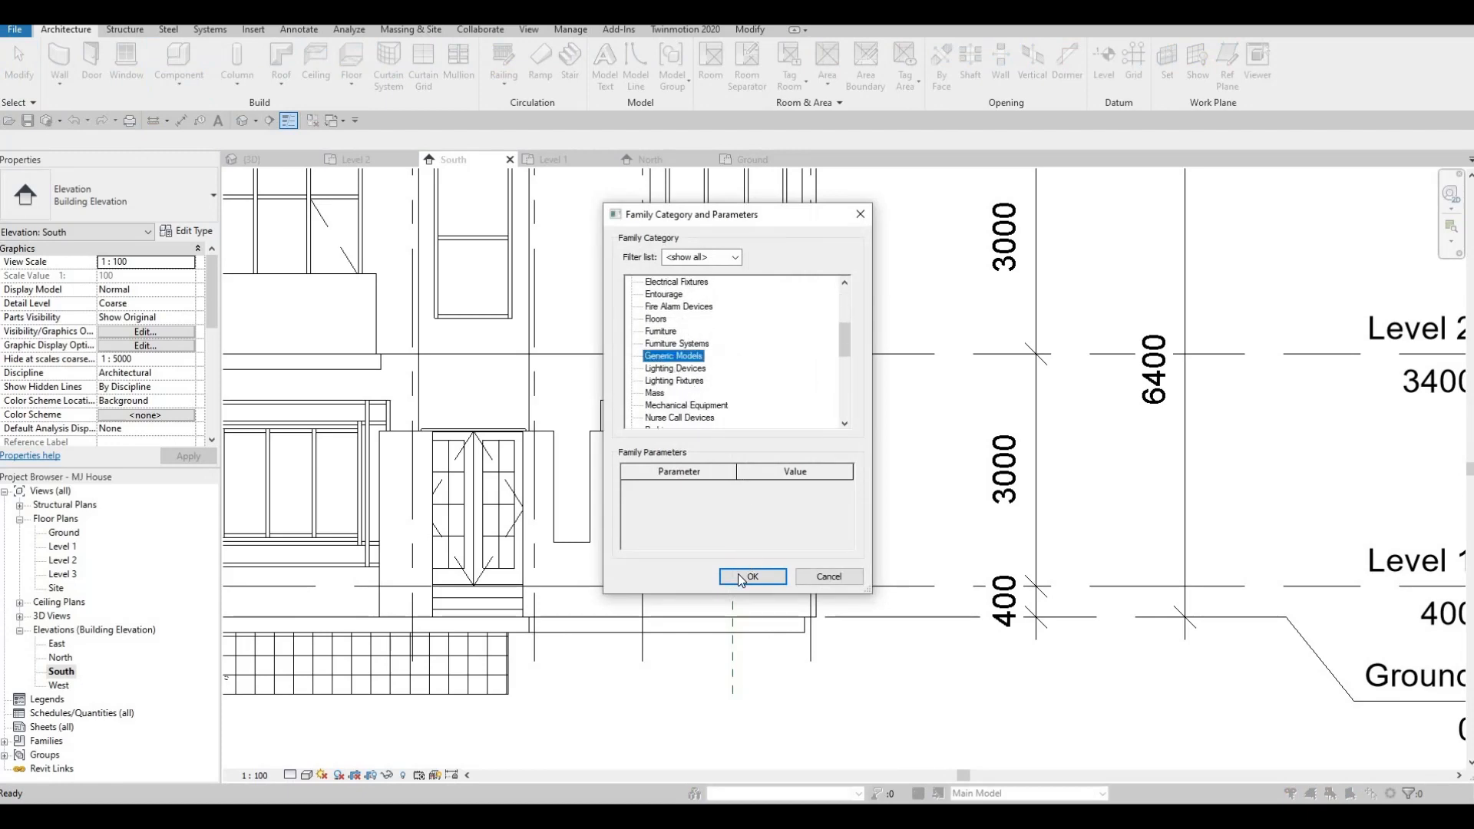
left_click(725, 434)
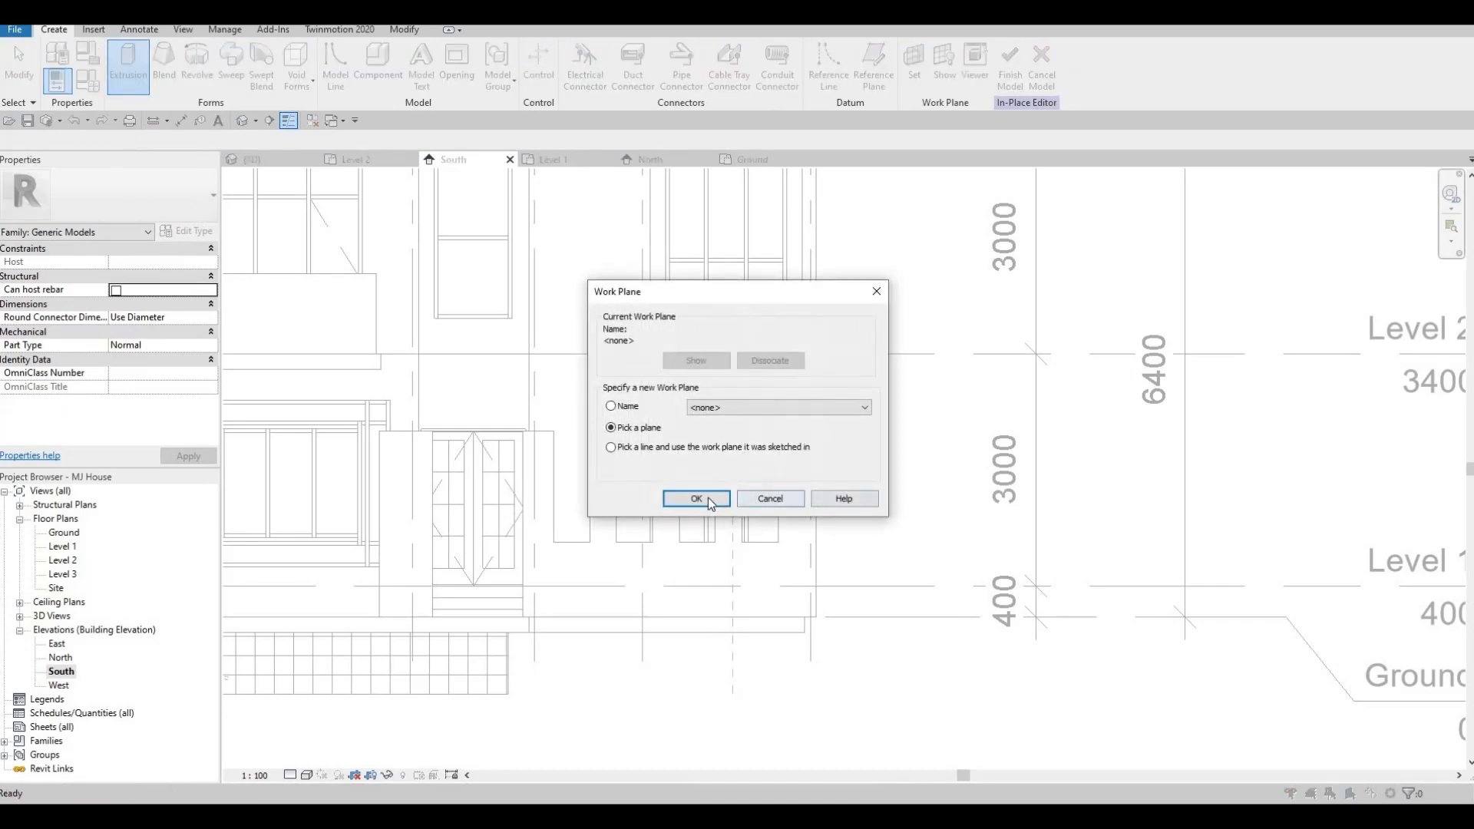
key("Return")
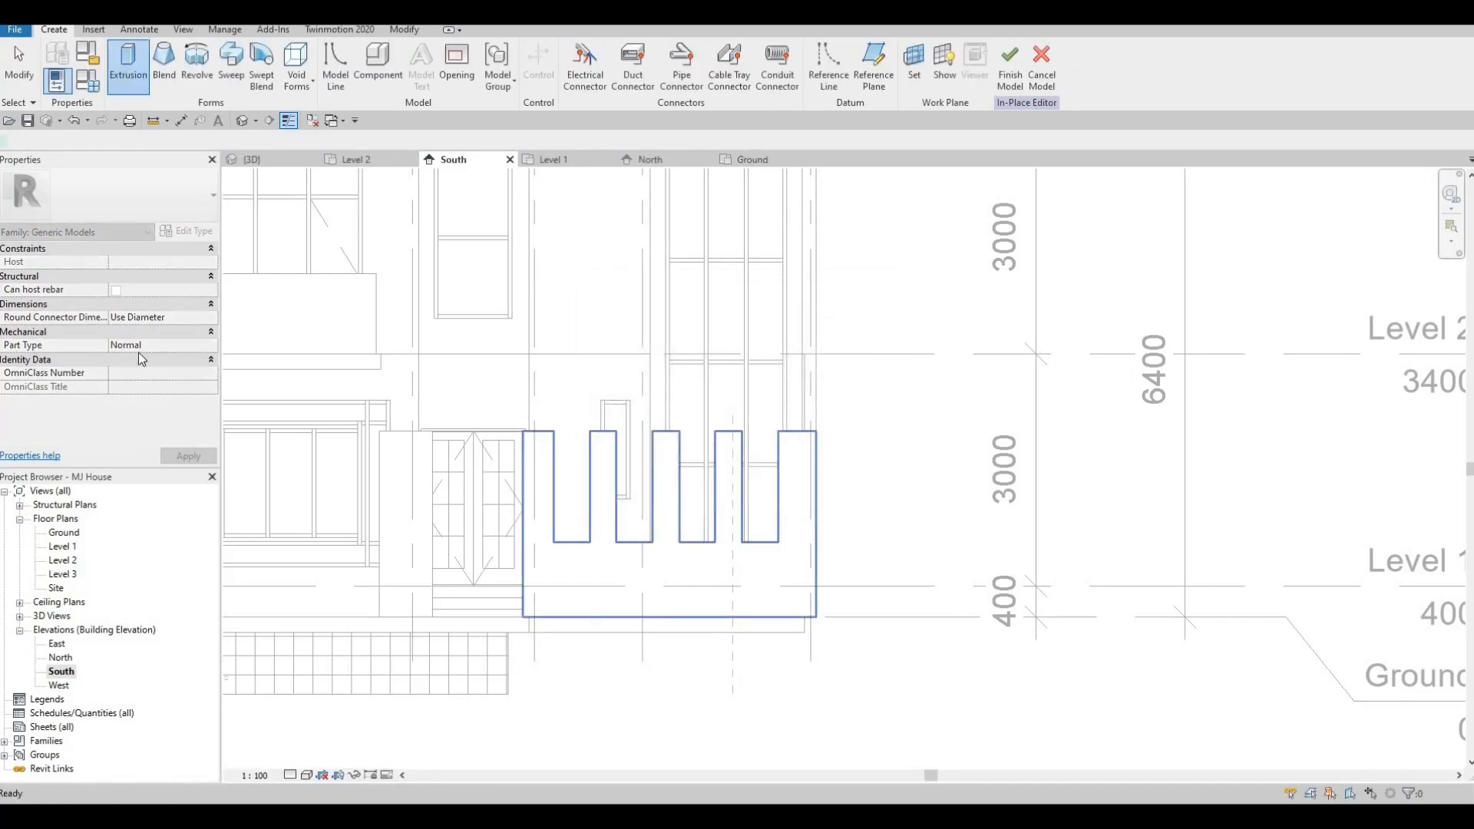
left_click(601, 530)
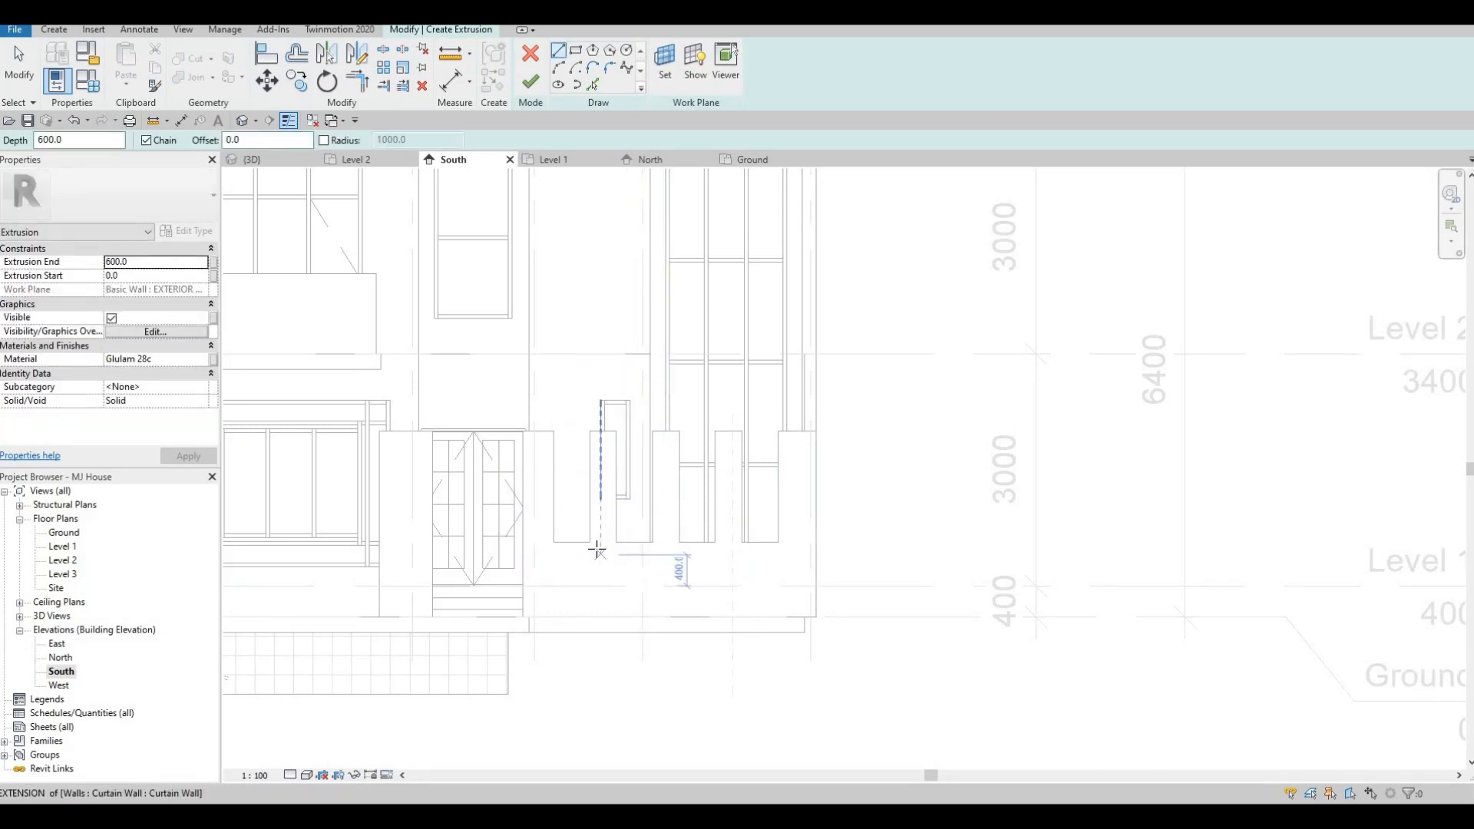
- Set the extrusion end to 50 and assign Aluminum 2014-T6 from the AEC metal library as the extrusion's material
left_click(145, 261)
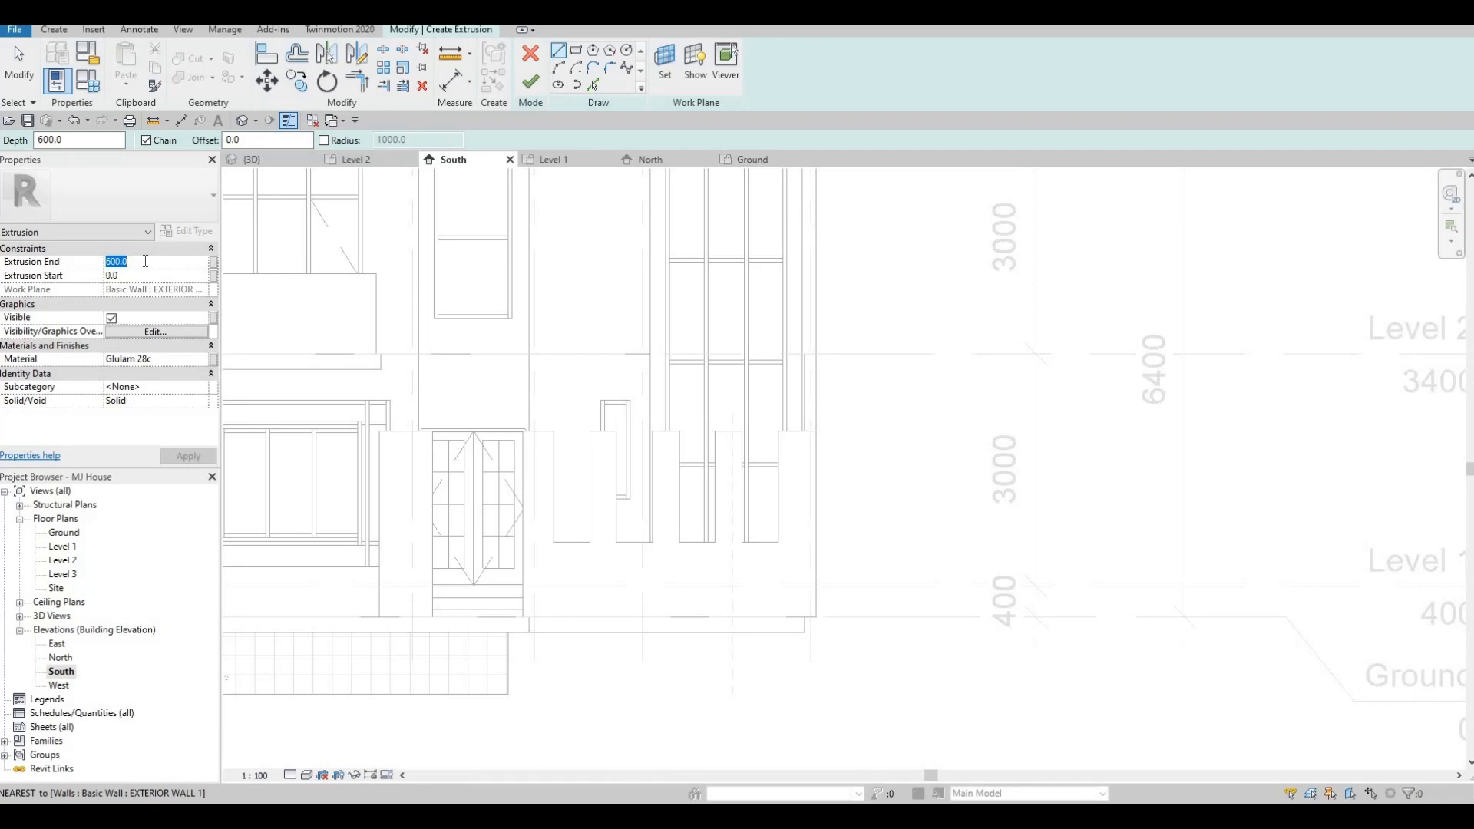
type("50")
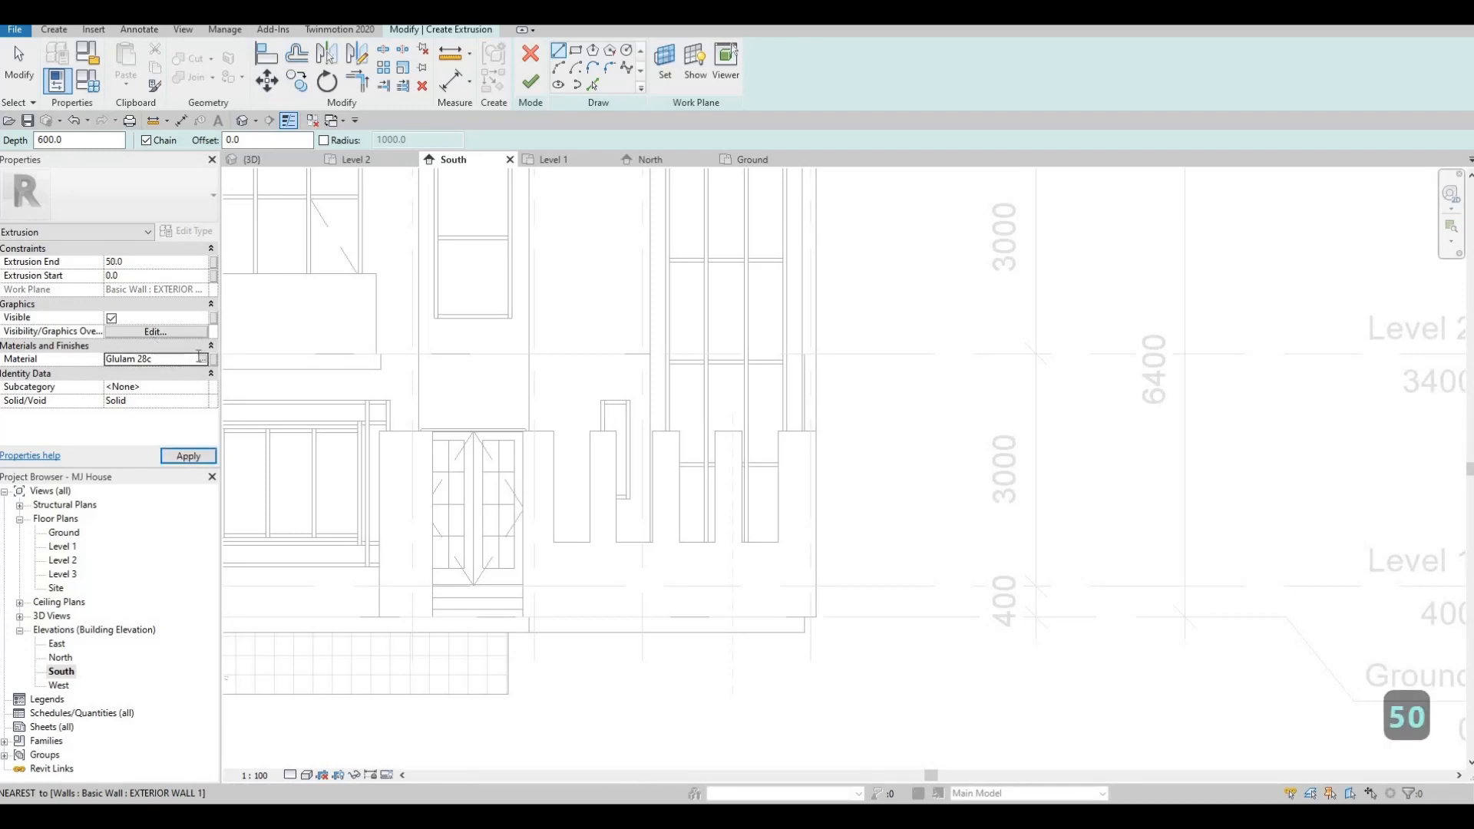
left_click(202, 359)
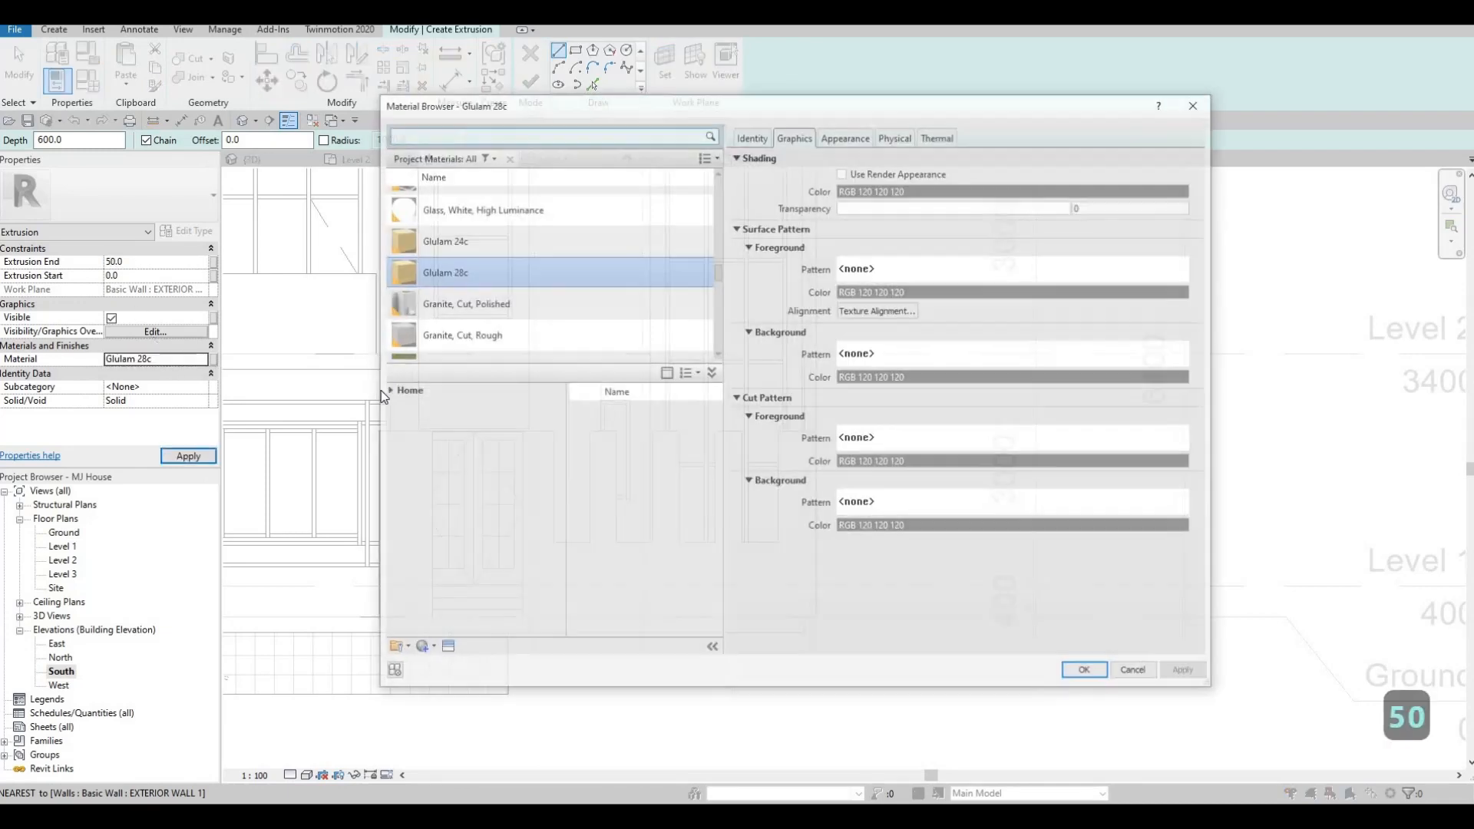
left_click(393, 419)
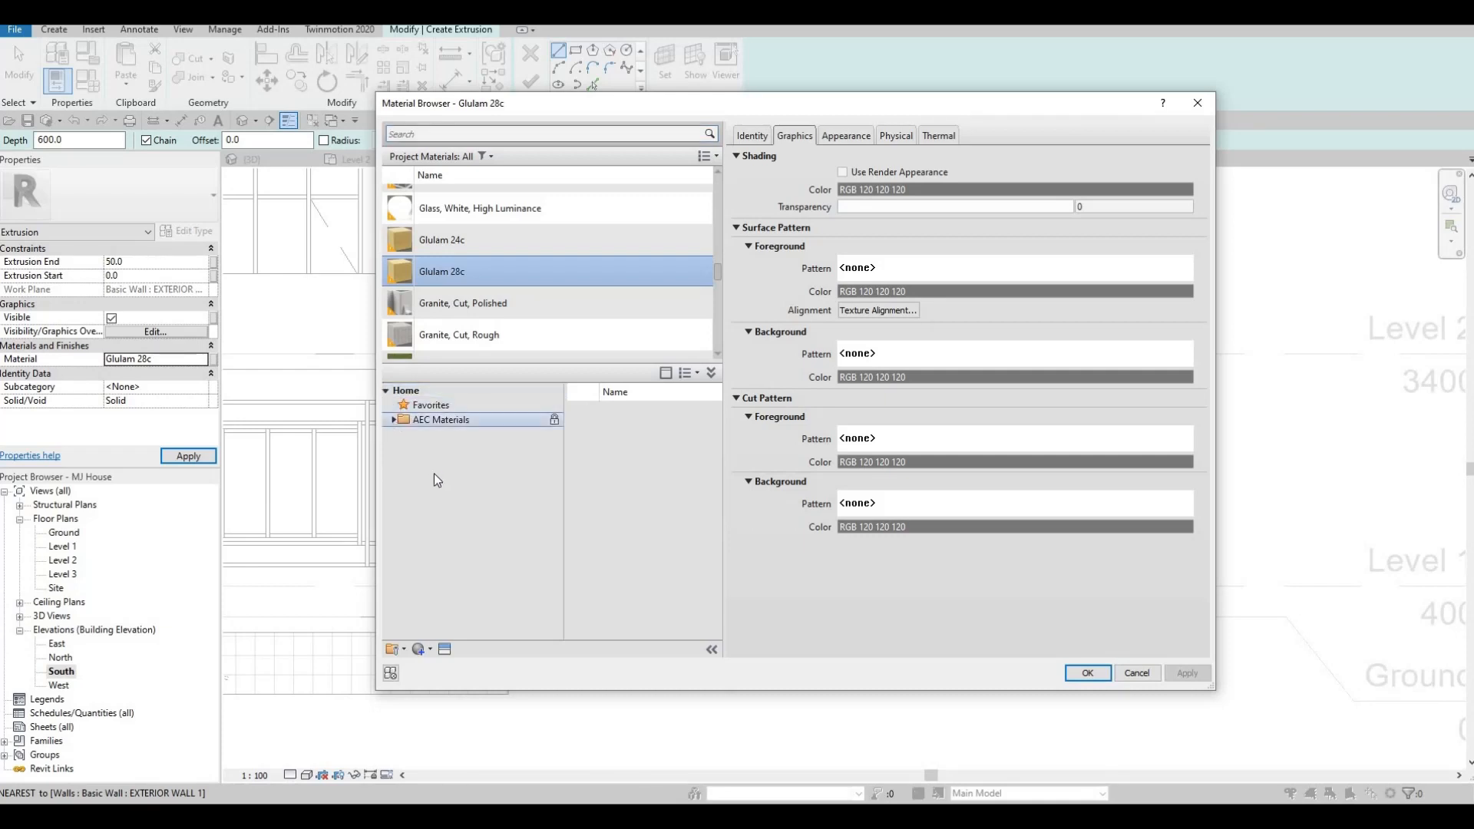
scroll(443, 537, "down", 2)
left_click(445, 524)
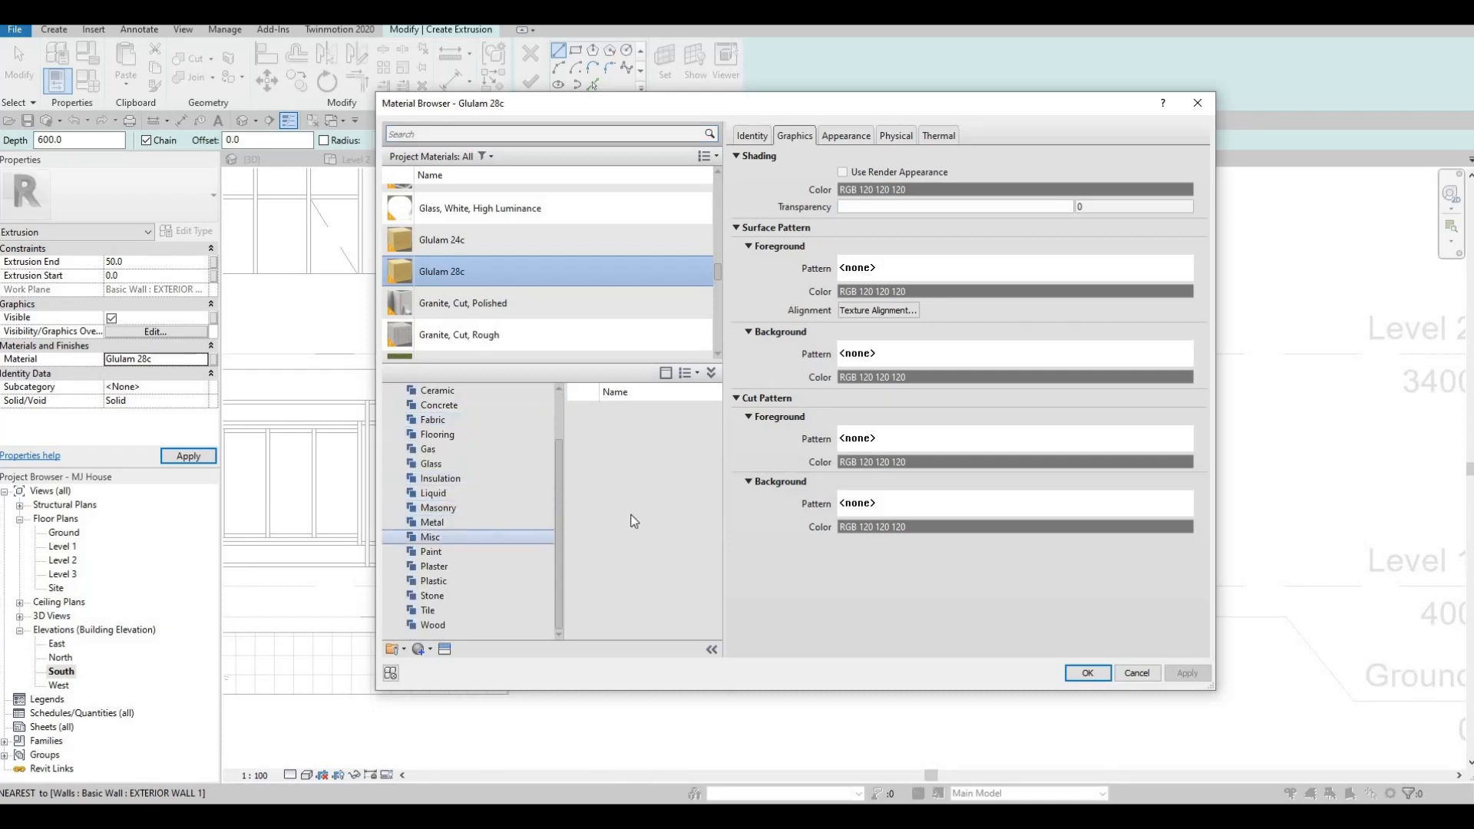
scroll(662, 561, "down", 3)
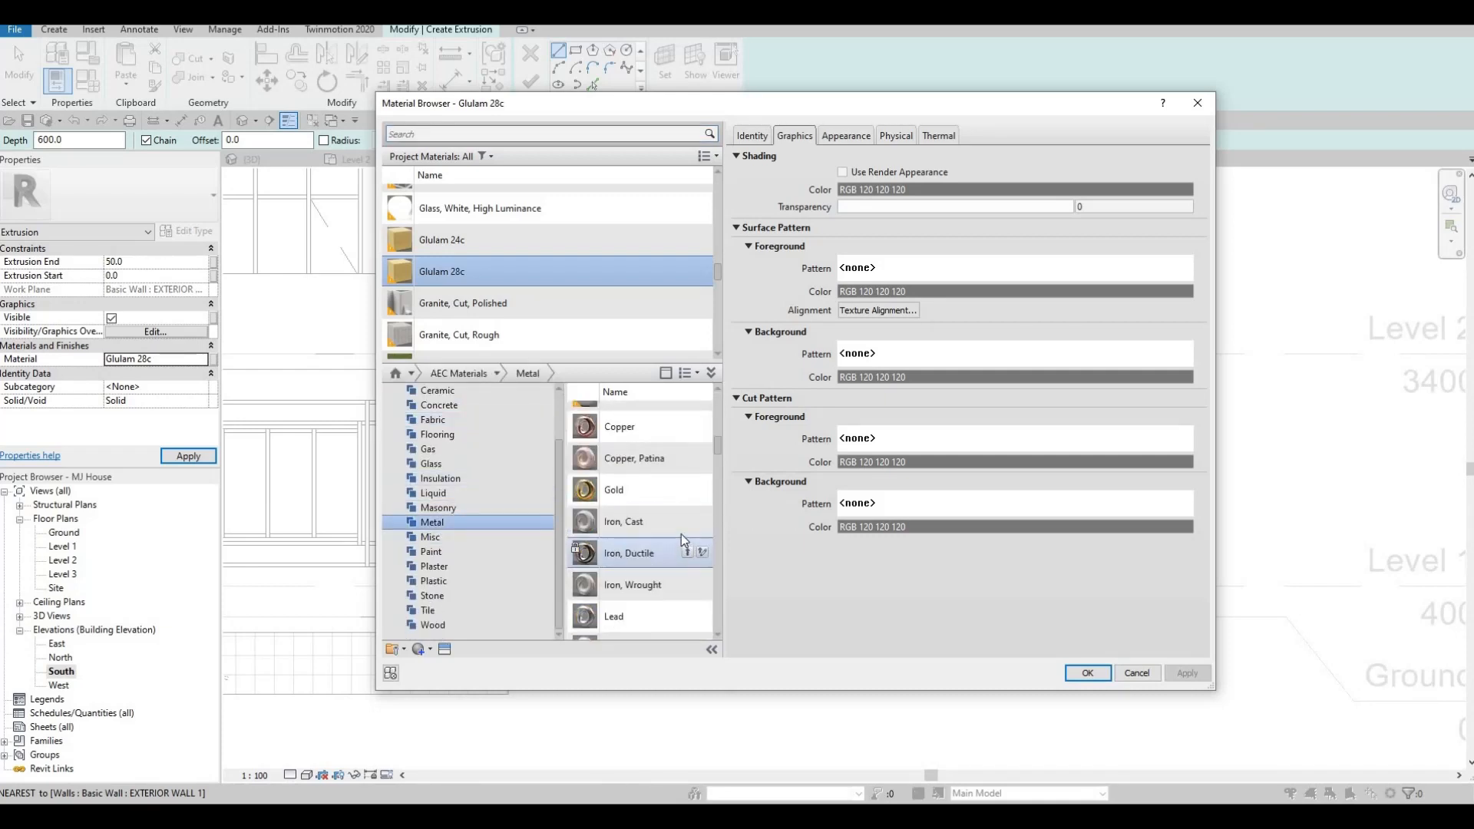
scroll(672, 576, "down", 2)
scroll(672, 569, "up", 10)
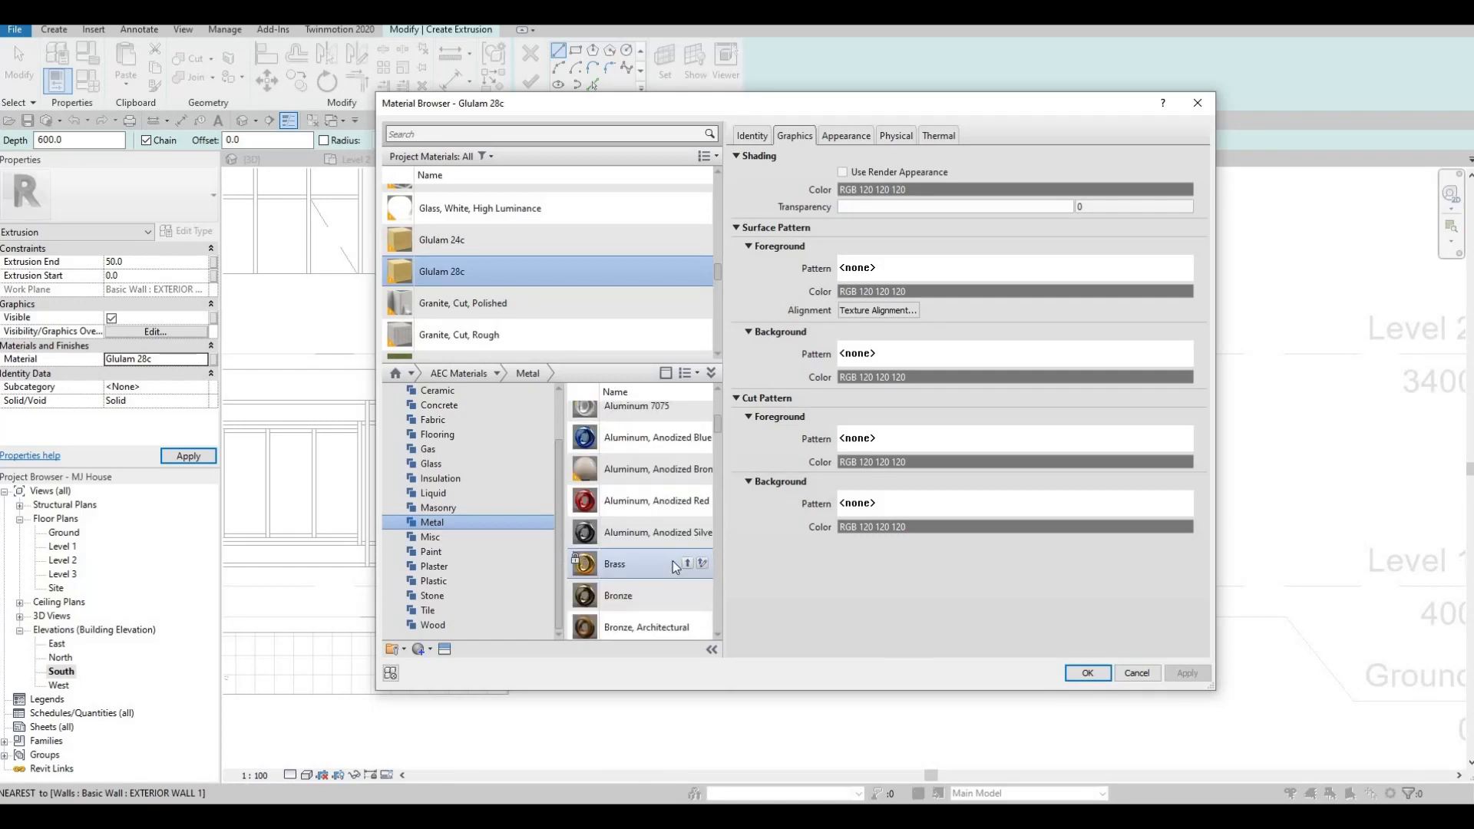
left_click(688, 543)
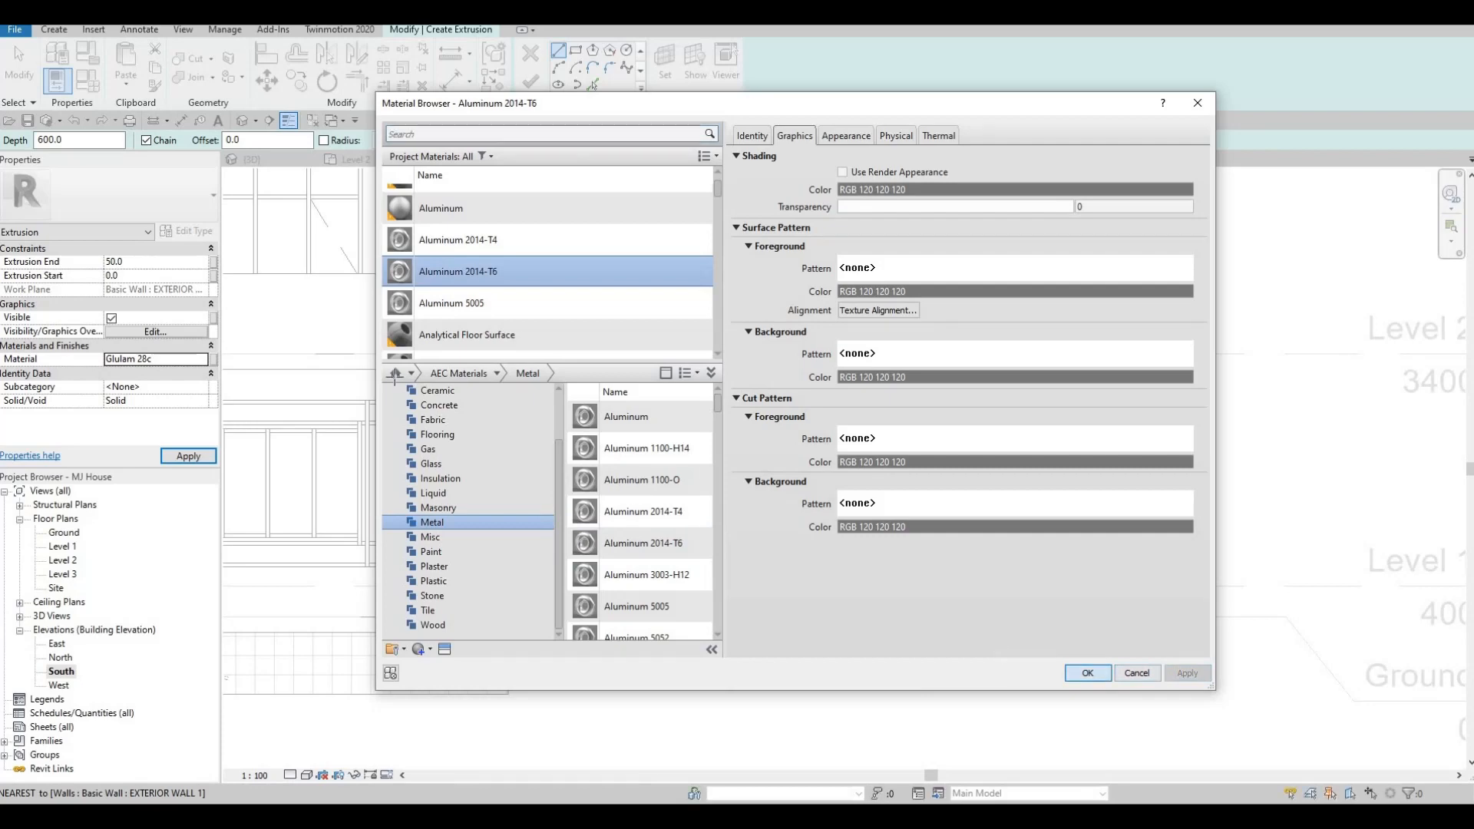
left_click(1105, 676)
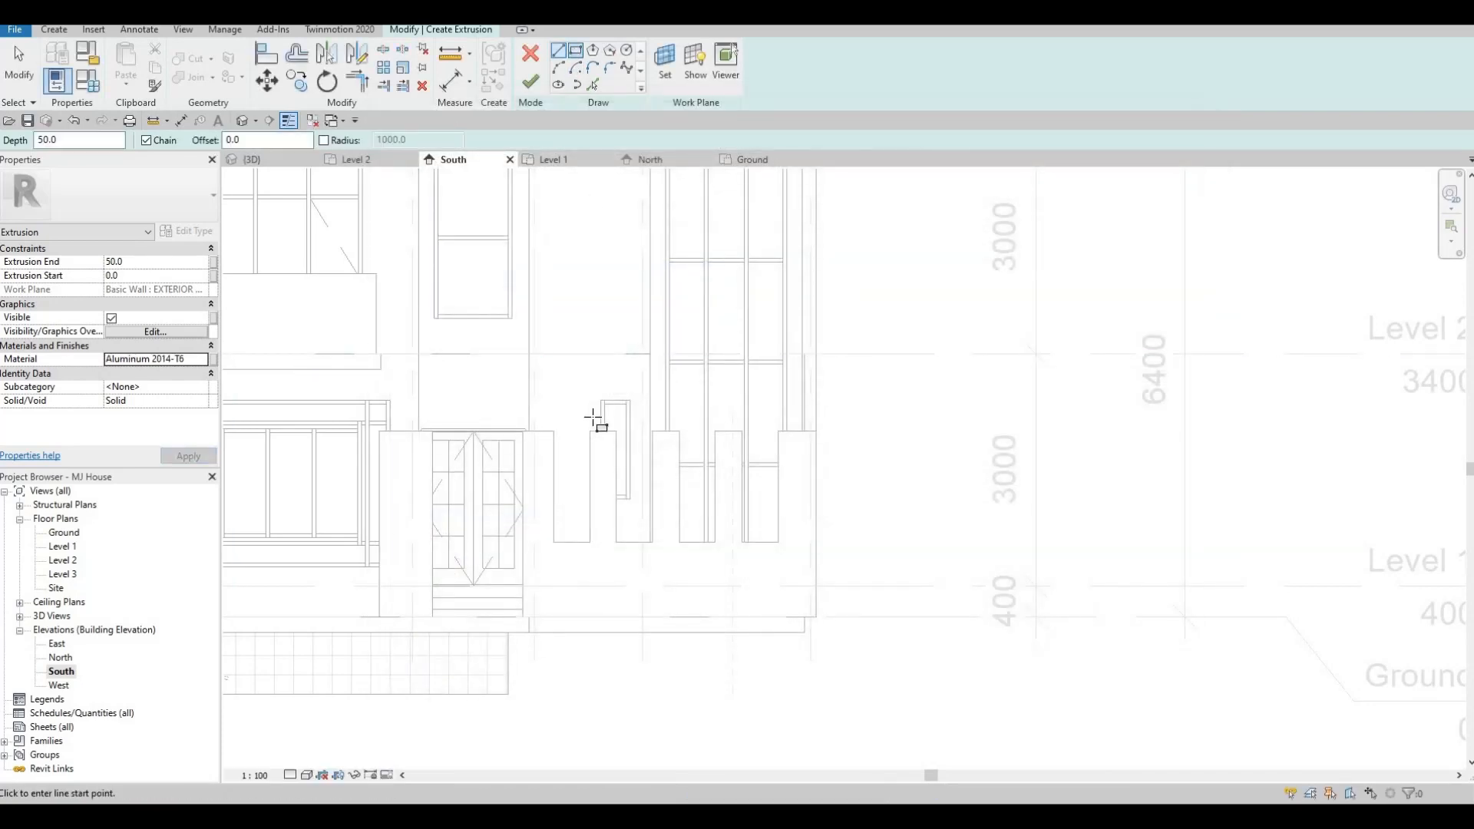
- Sketch a rectangular frame filling the first notch, with an inner rectangle offset 25 mm inward, and finish the extrusion
scroll(530, 564, "up", 3)
left_click(518, 565)
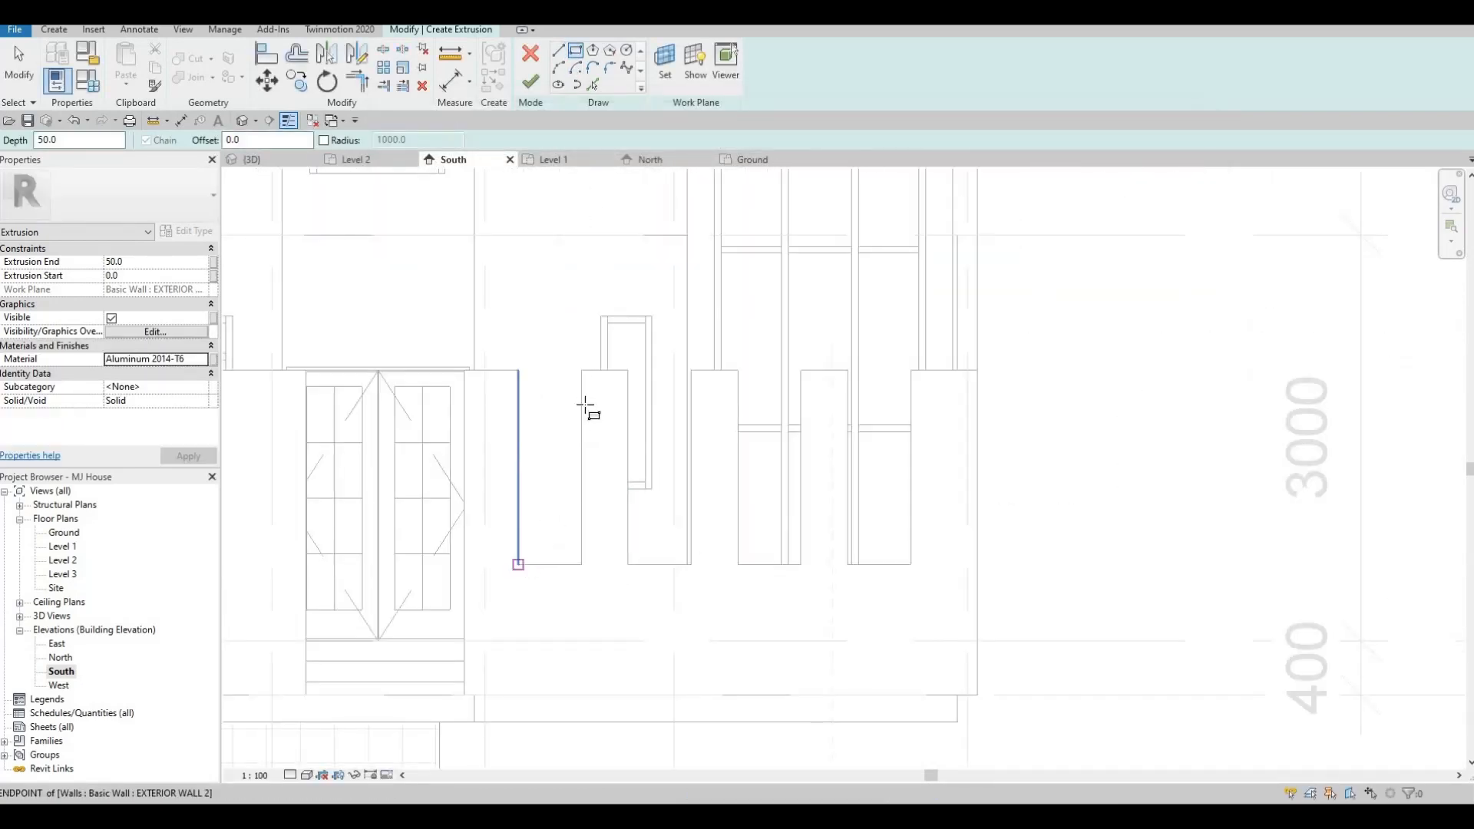
left_click(581, 370)
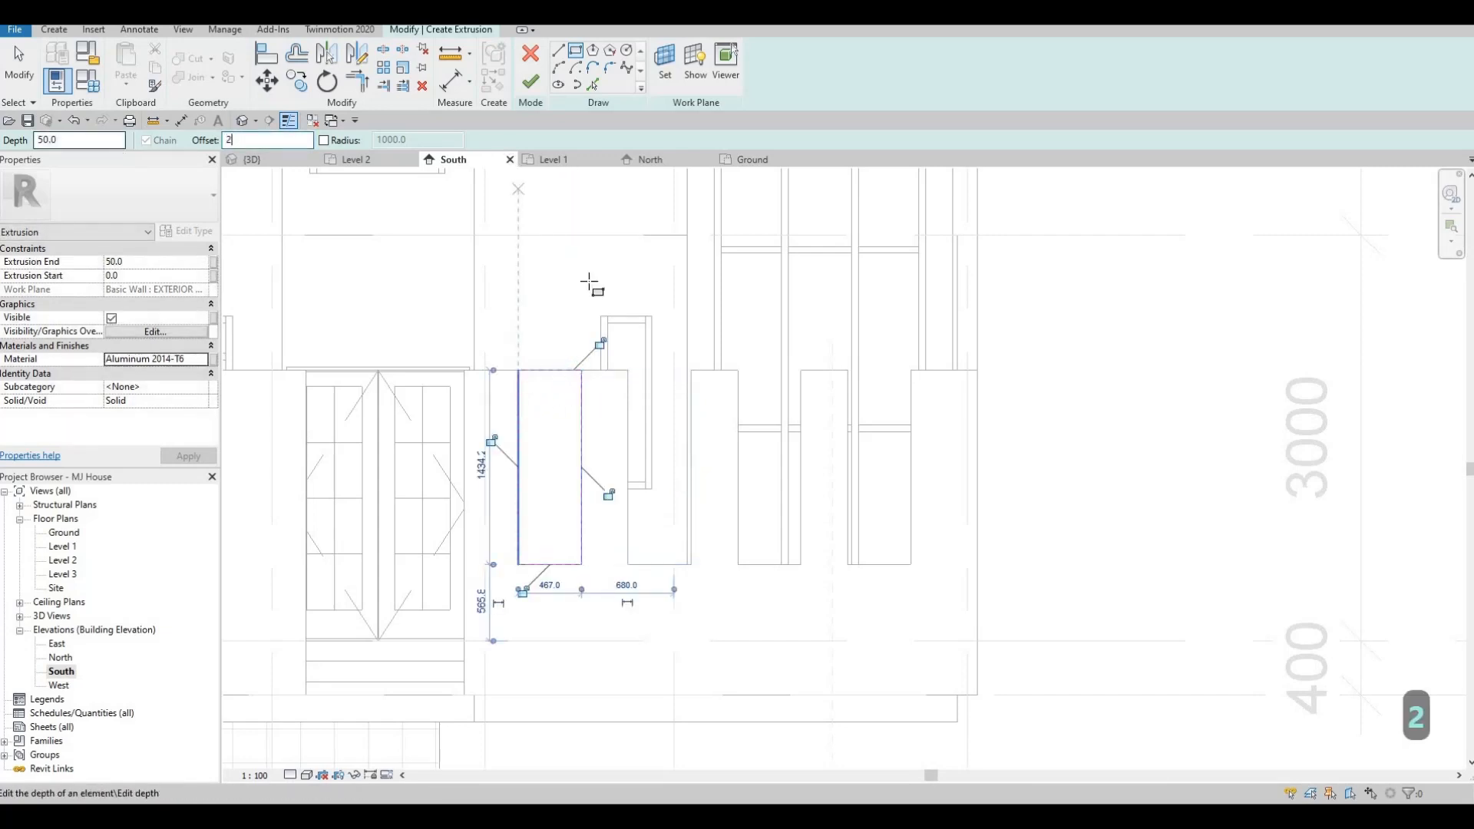
left_click(525, 369)
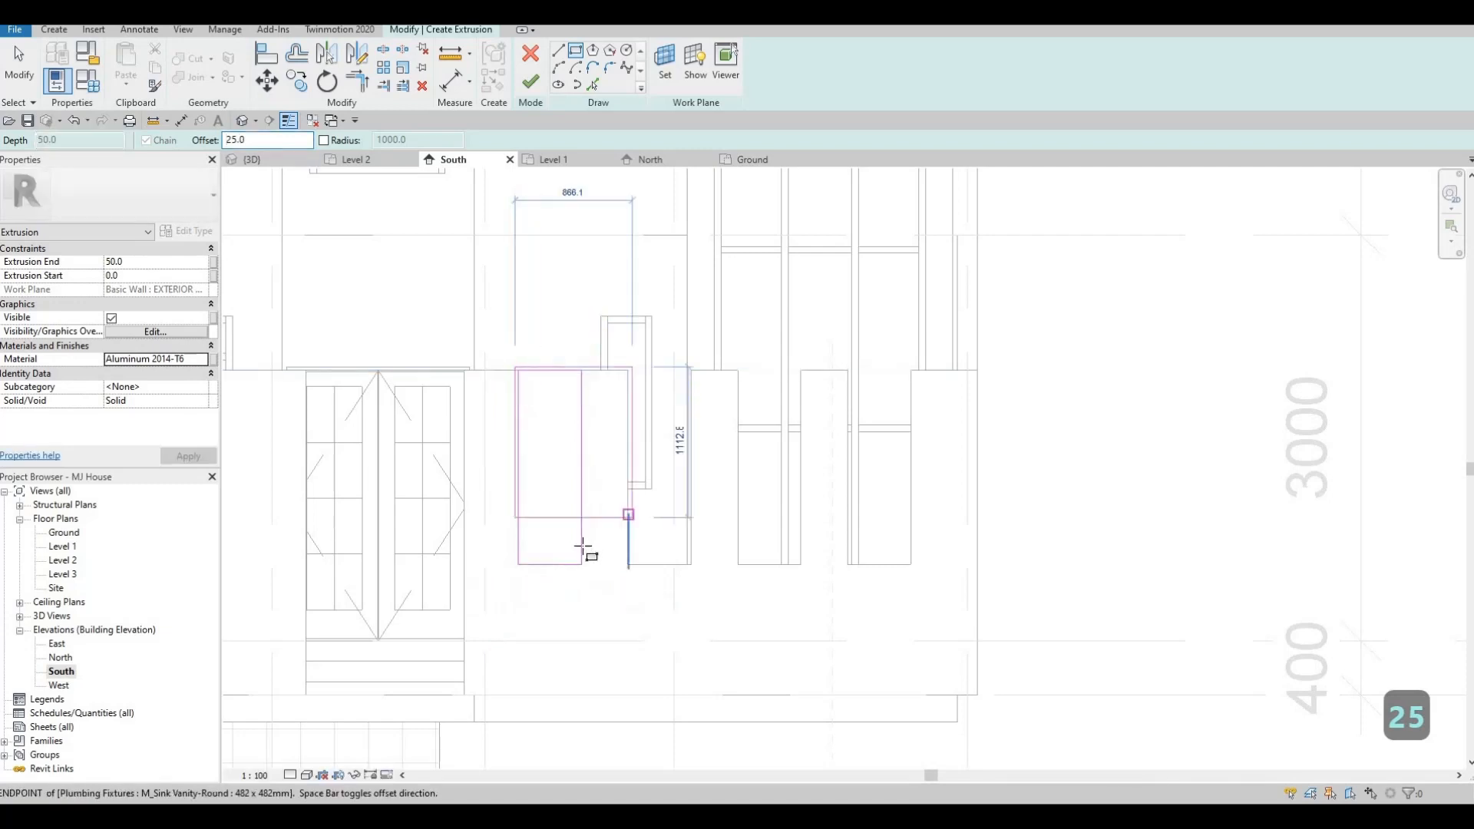
scroll(583, 561, "up", 2)
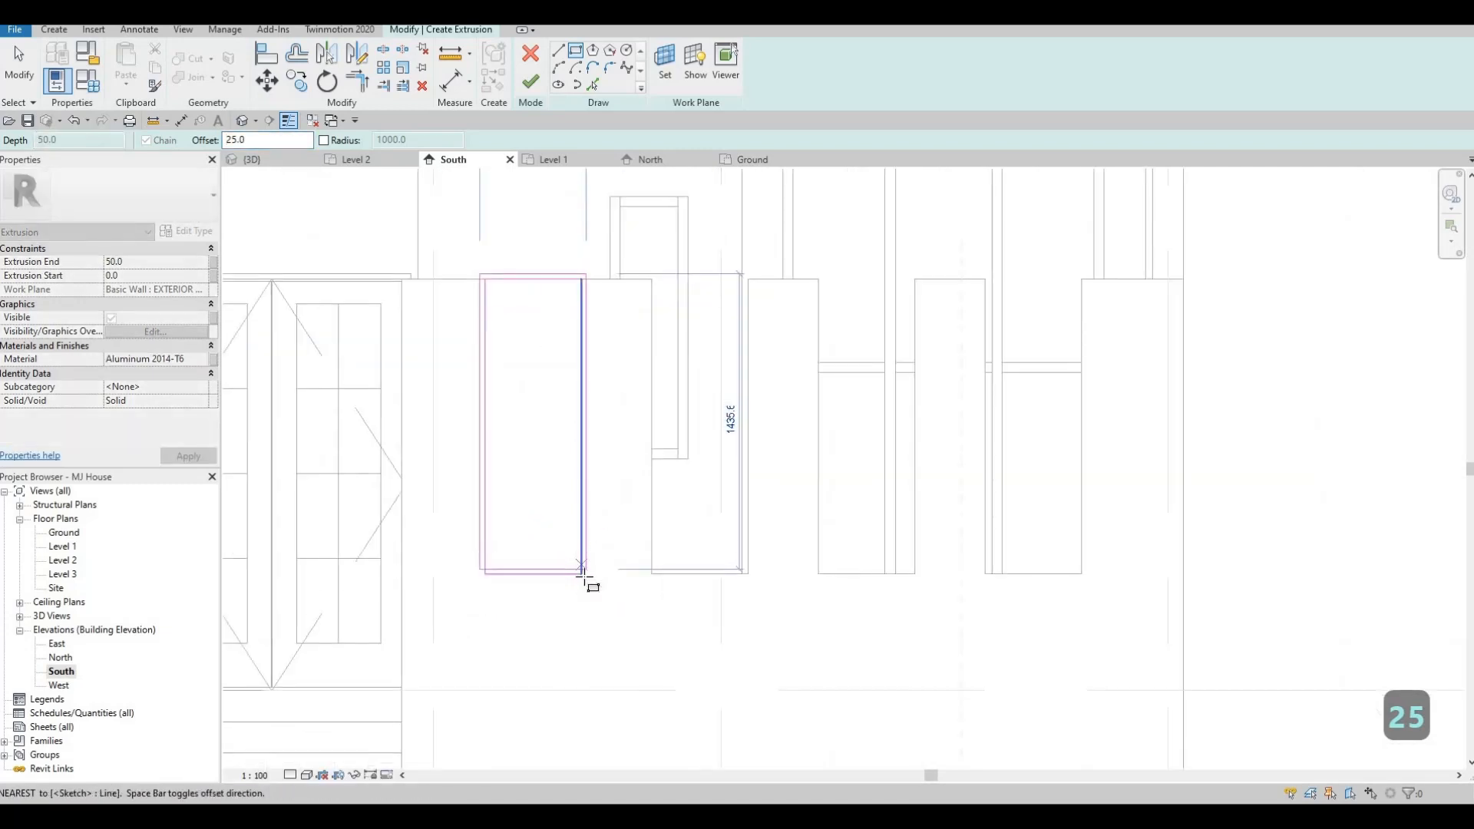
left_click(583, 574)
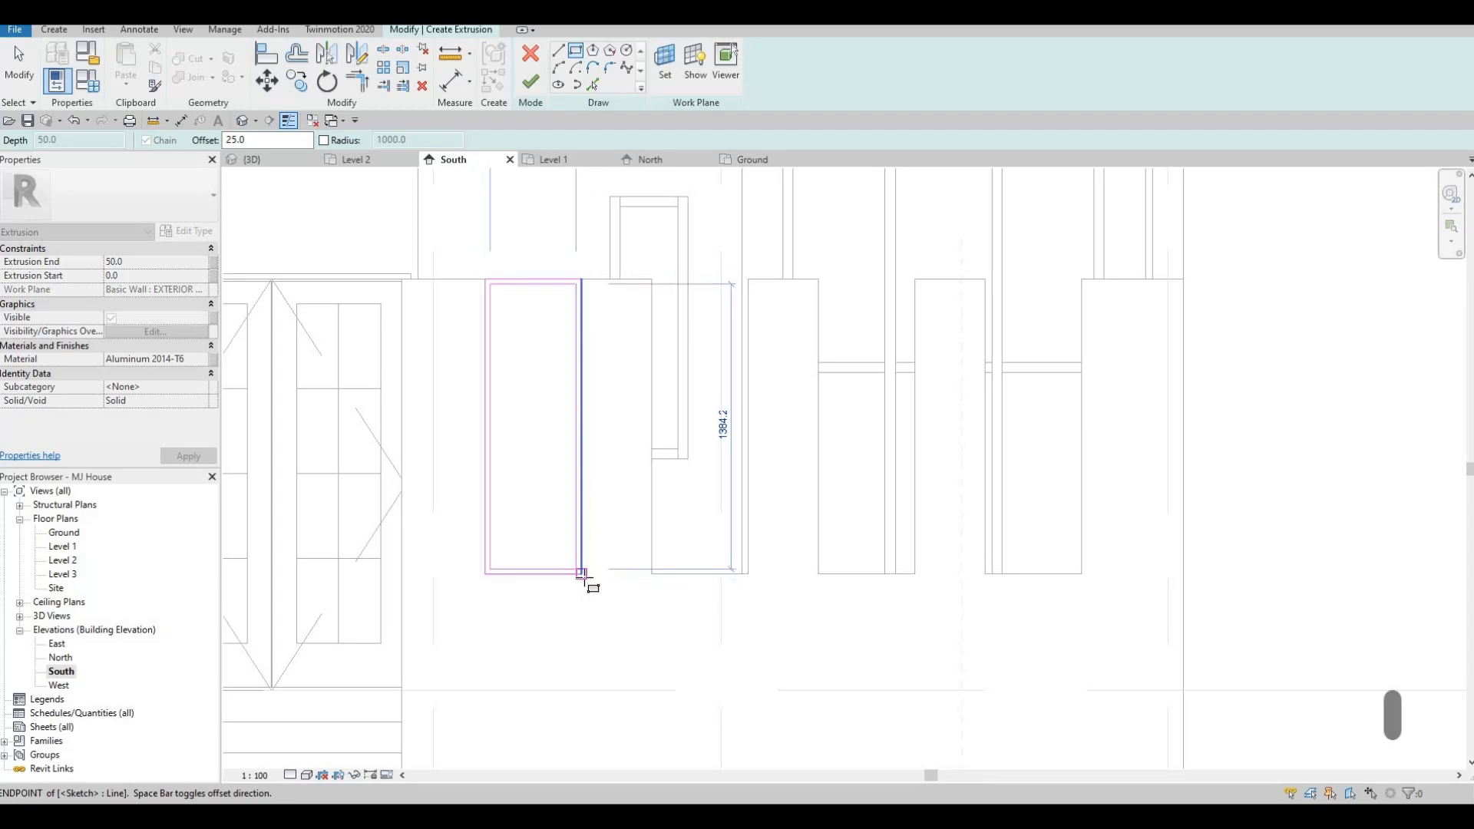
left_click(529, 87)
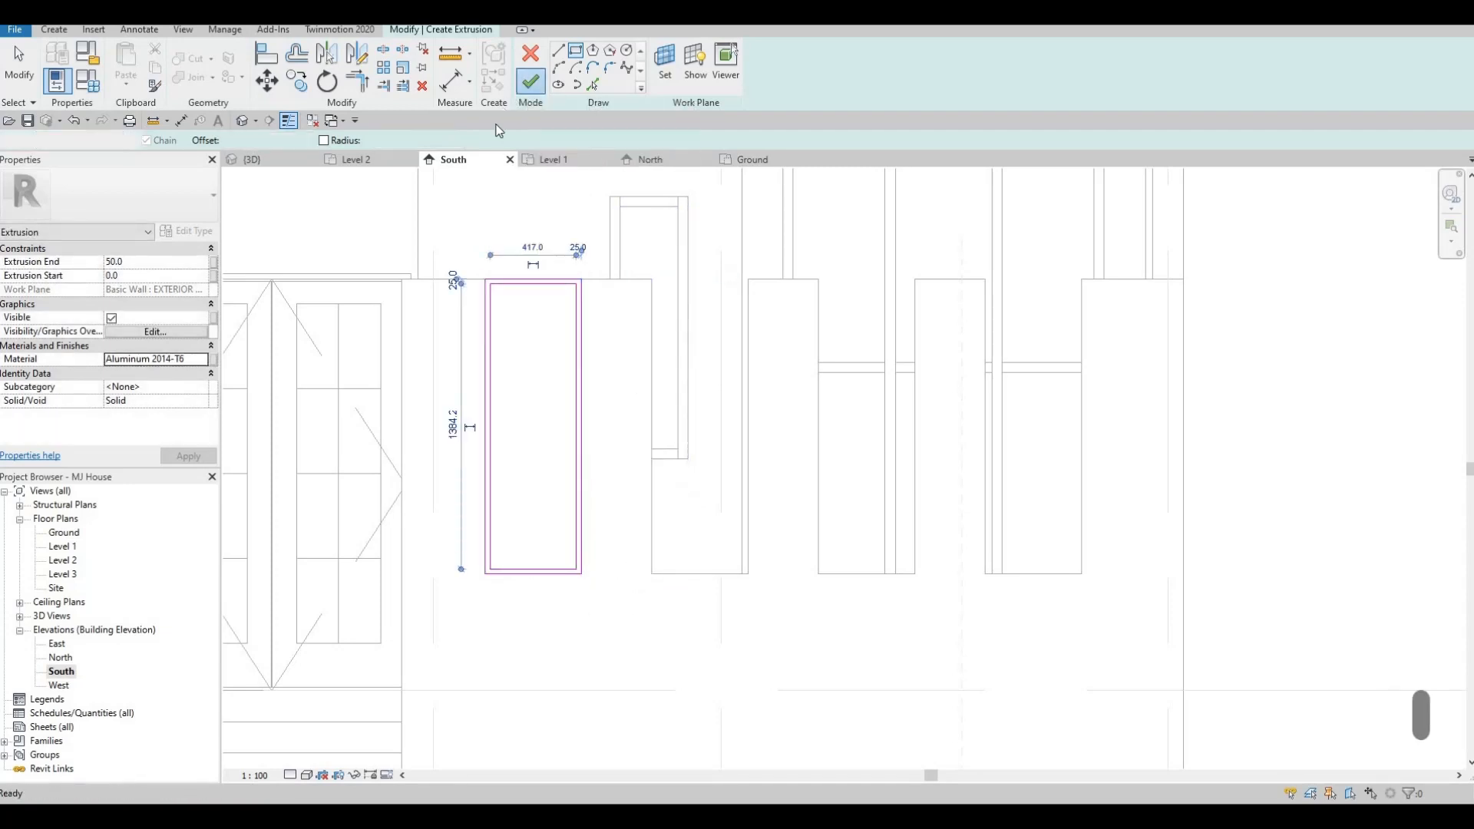
- In the 3D view, stretch the frame's faces into the wall thickness so the extrusion runs from -150 to -75
left_click(280, 159)
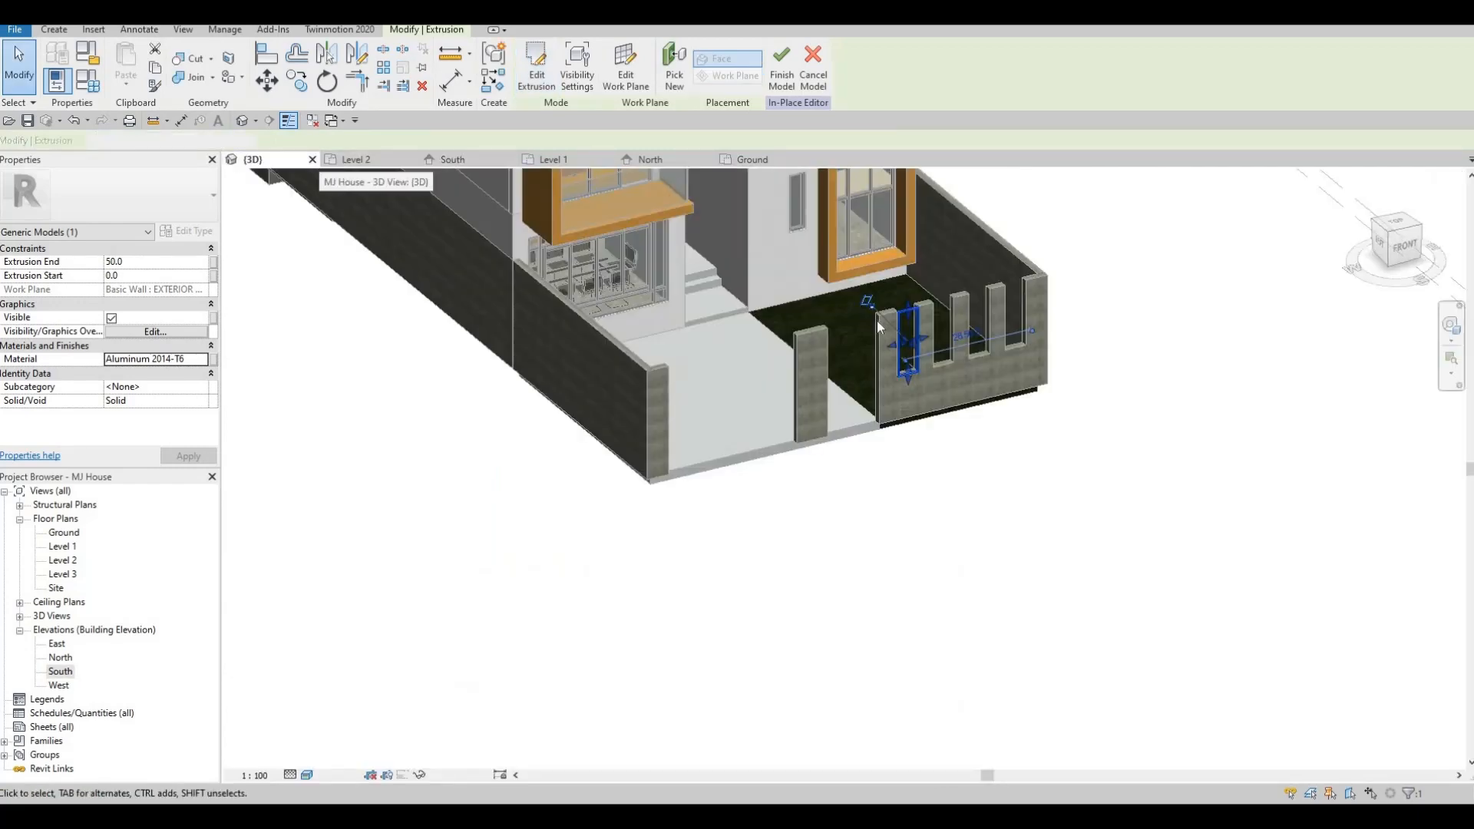
middle_click_drag(877, 321, 956, 302, "shift")
scroll(916, 461, "up", 8)
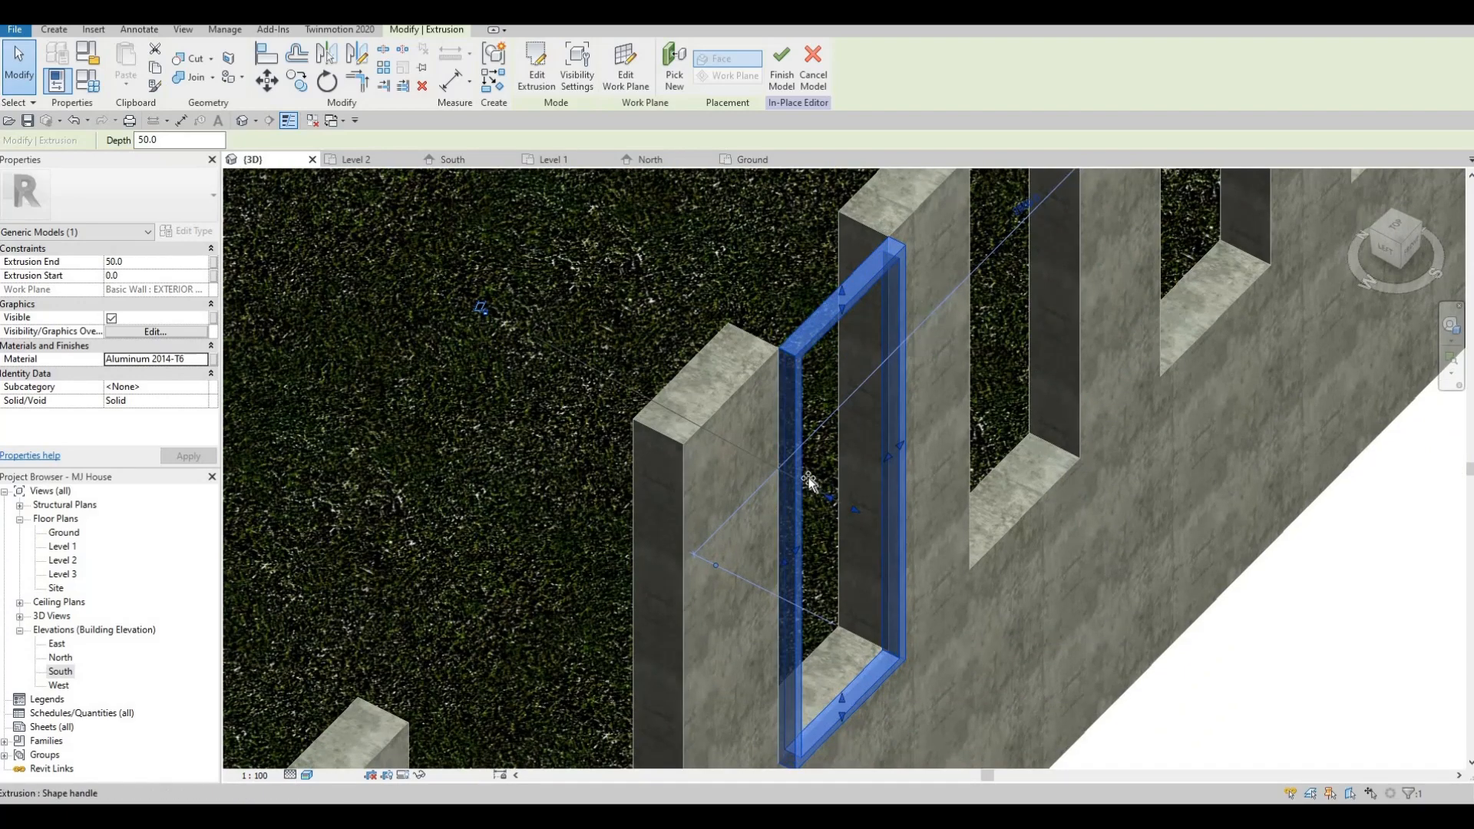
mouse_move(808, 480)
left_mouse_down()
mouse_move(798, 470)
mouse_move(852, 513)
mouse_move(809, 474)
left_mouse_up()
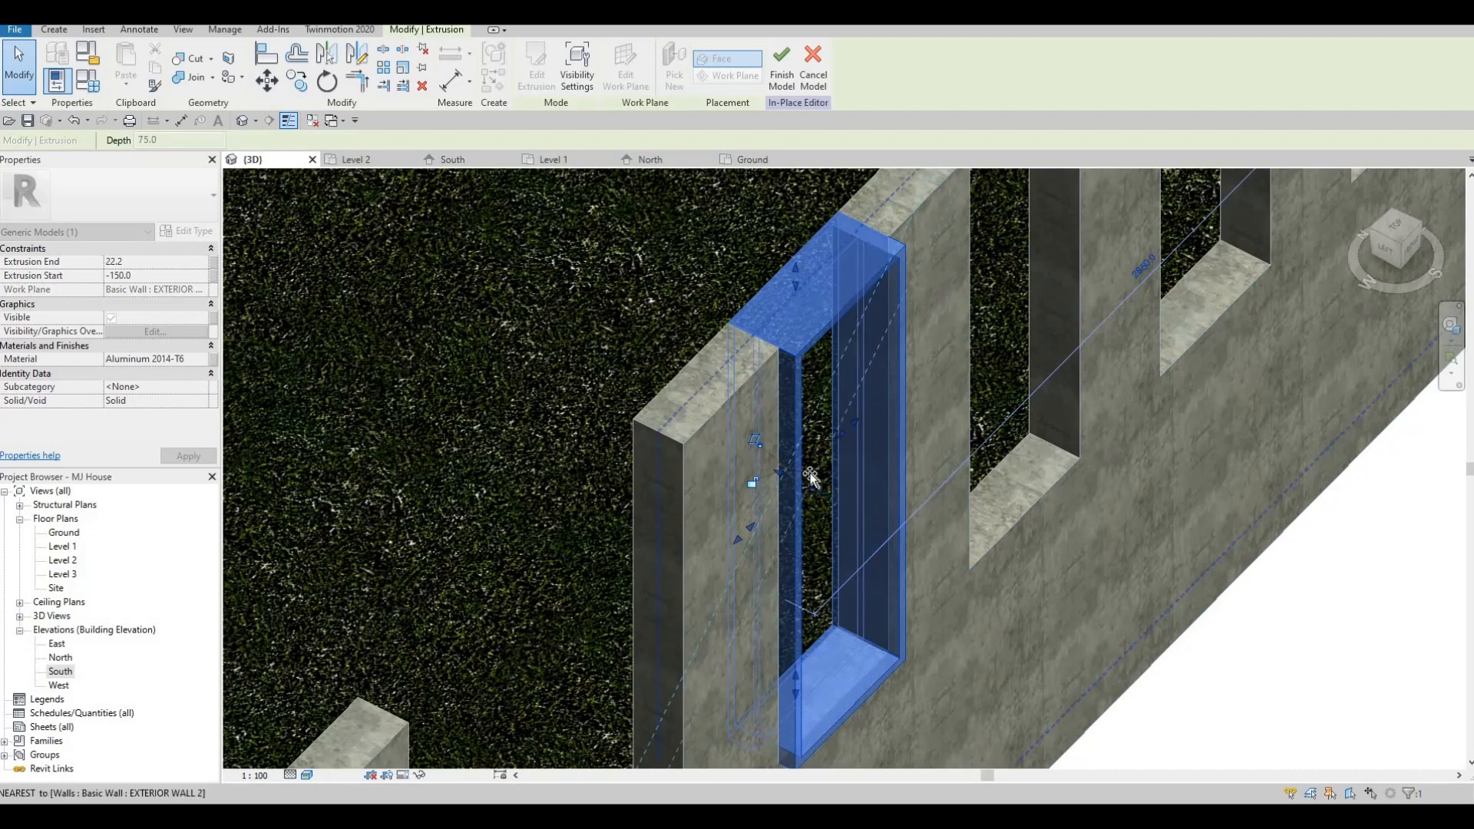
left_click_drag(889, 501, 833, 484)
middle_click_drag(826, 534, 810, 494, "shift")
left_click_drag(816, 498, 823, 516)
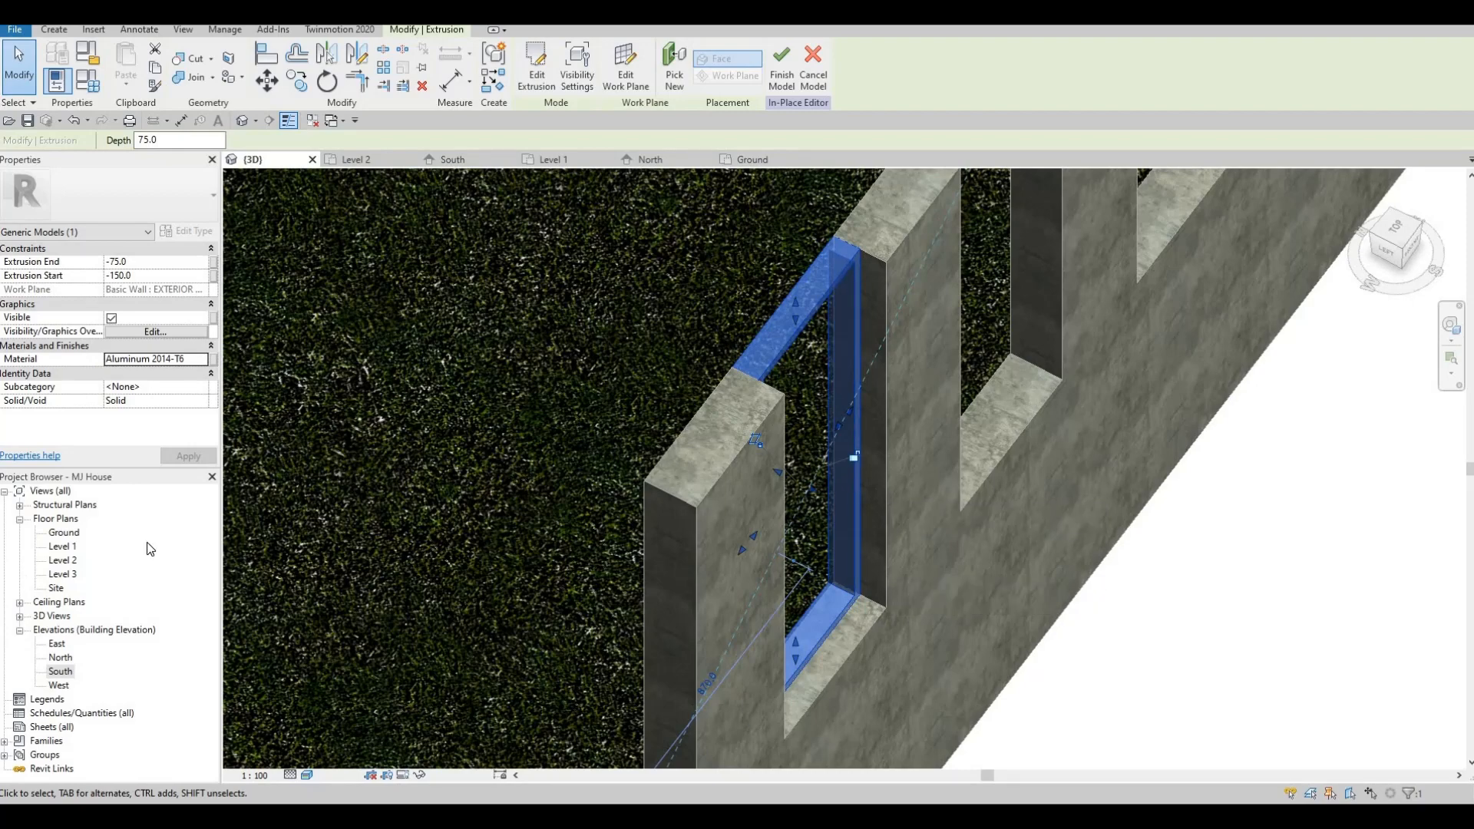
scroll(898, 352, "down", 3)
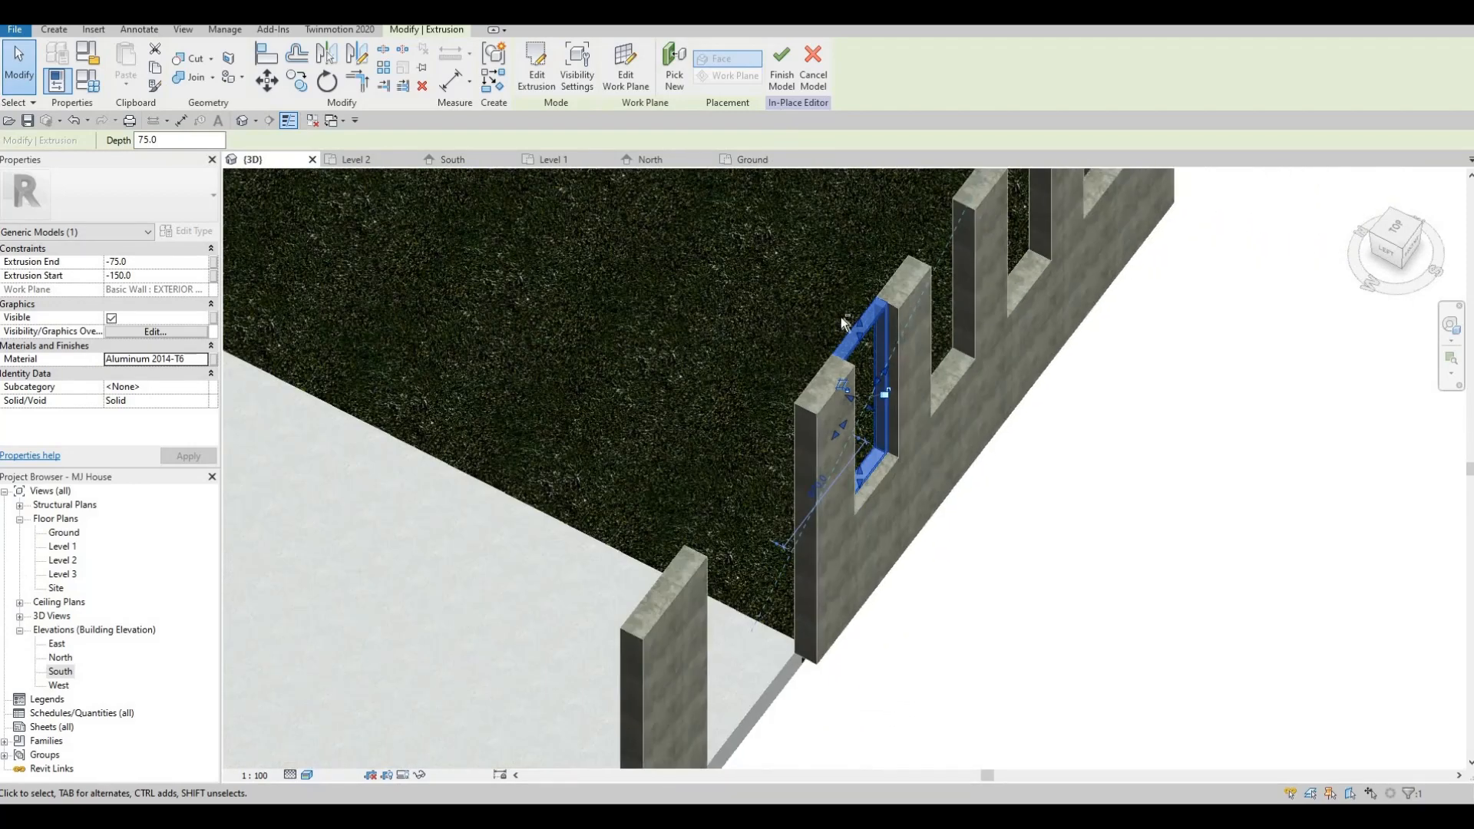
middle_click_drag(670, 384, 564, 437, "shift")
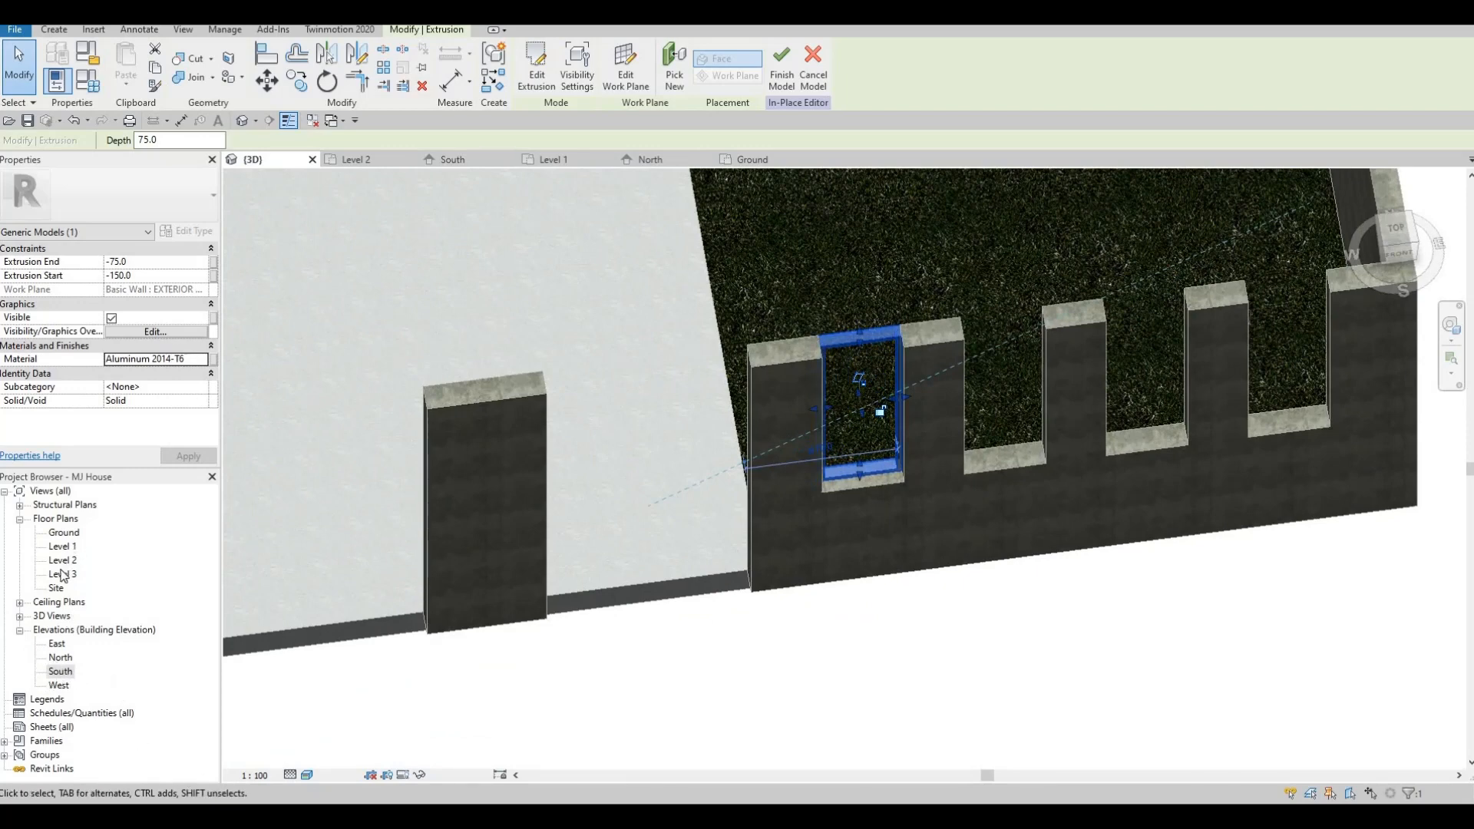
- Show the East elevation in Wireframe style, framed on the aluminium frame inside the front wall
double_click(64, 645)
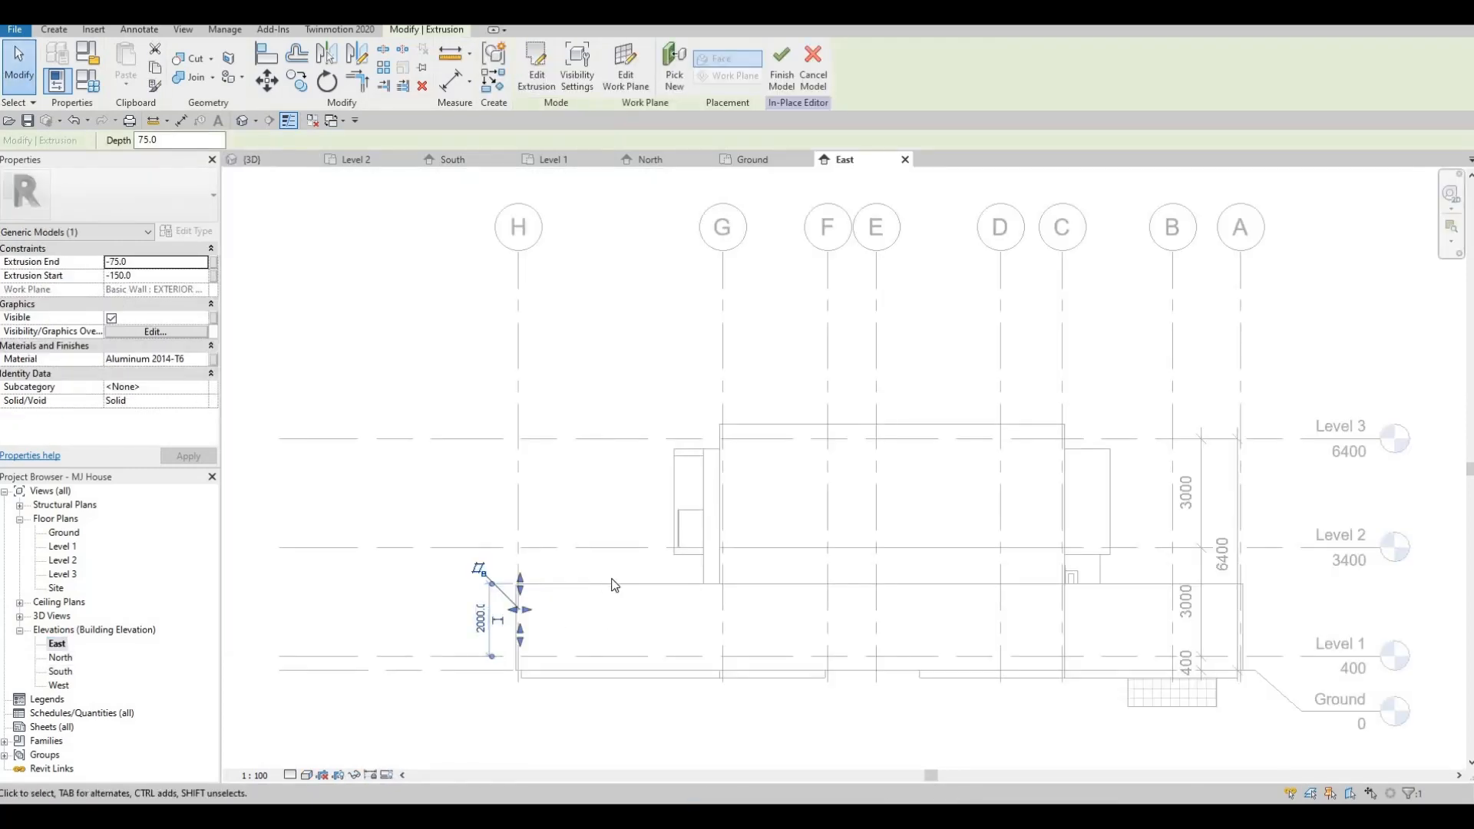
scroll(634, 586, "up", 5)
scroll(535, 554, "down", 2)
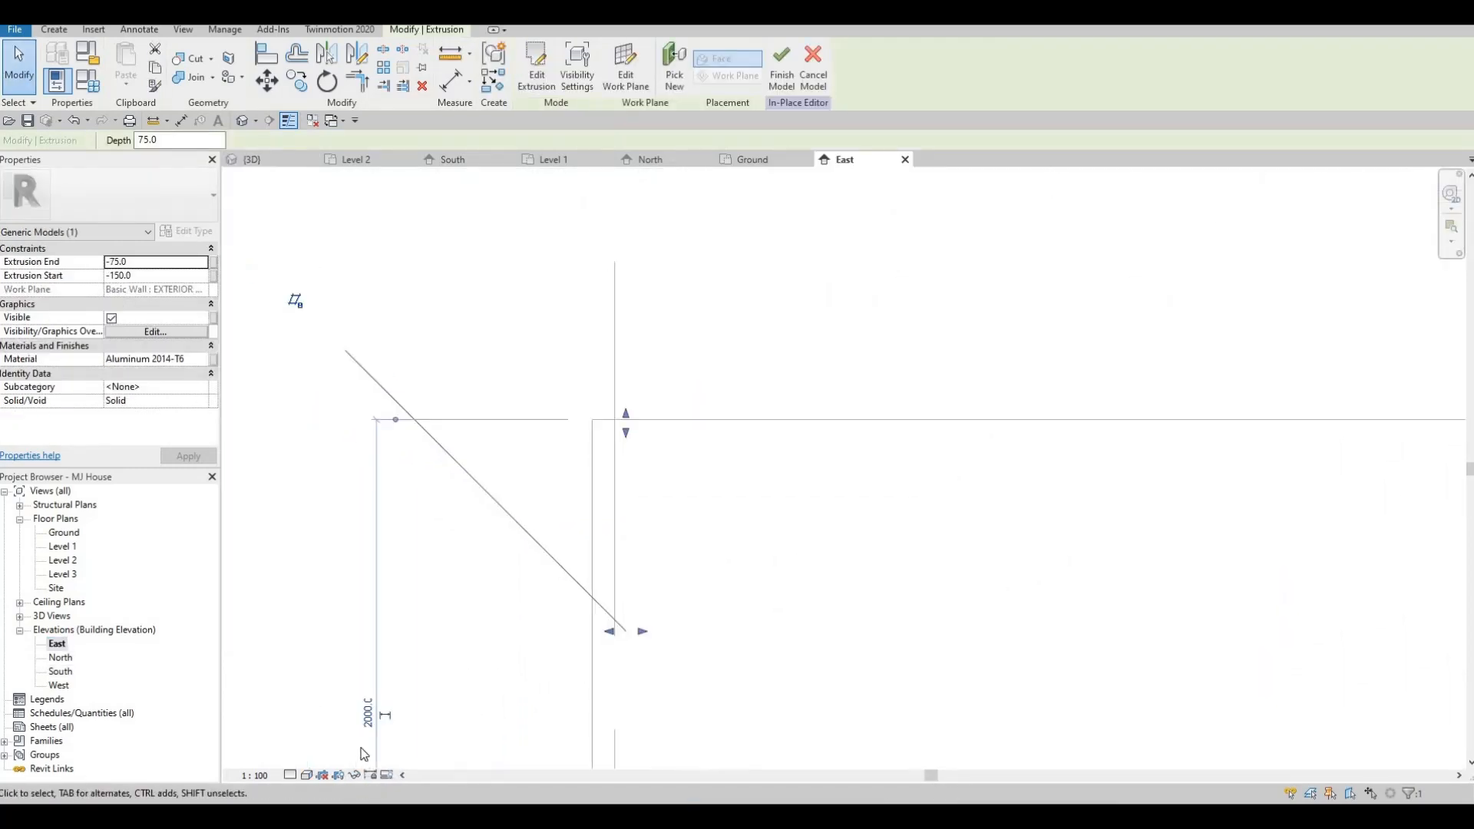
key("Escape")
left_click(306, 775)
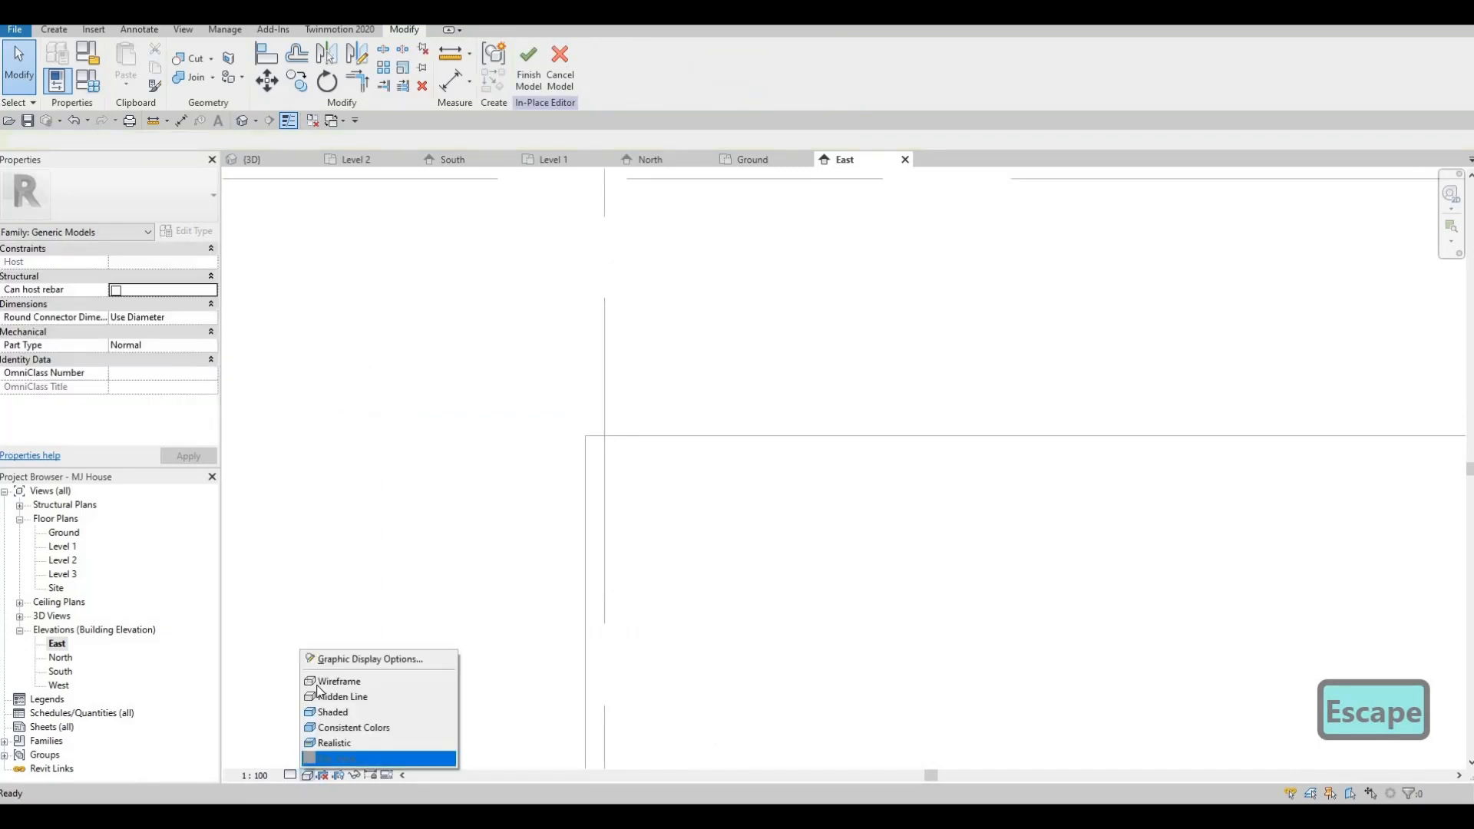
left_click(354, 682)
scroll(482, 532, "down", 2)
middle_click_drag(481, 531, 497, 458)
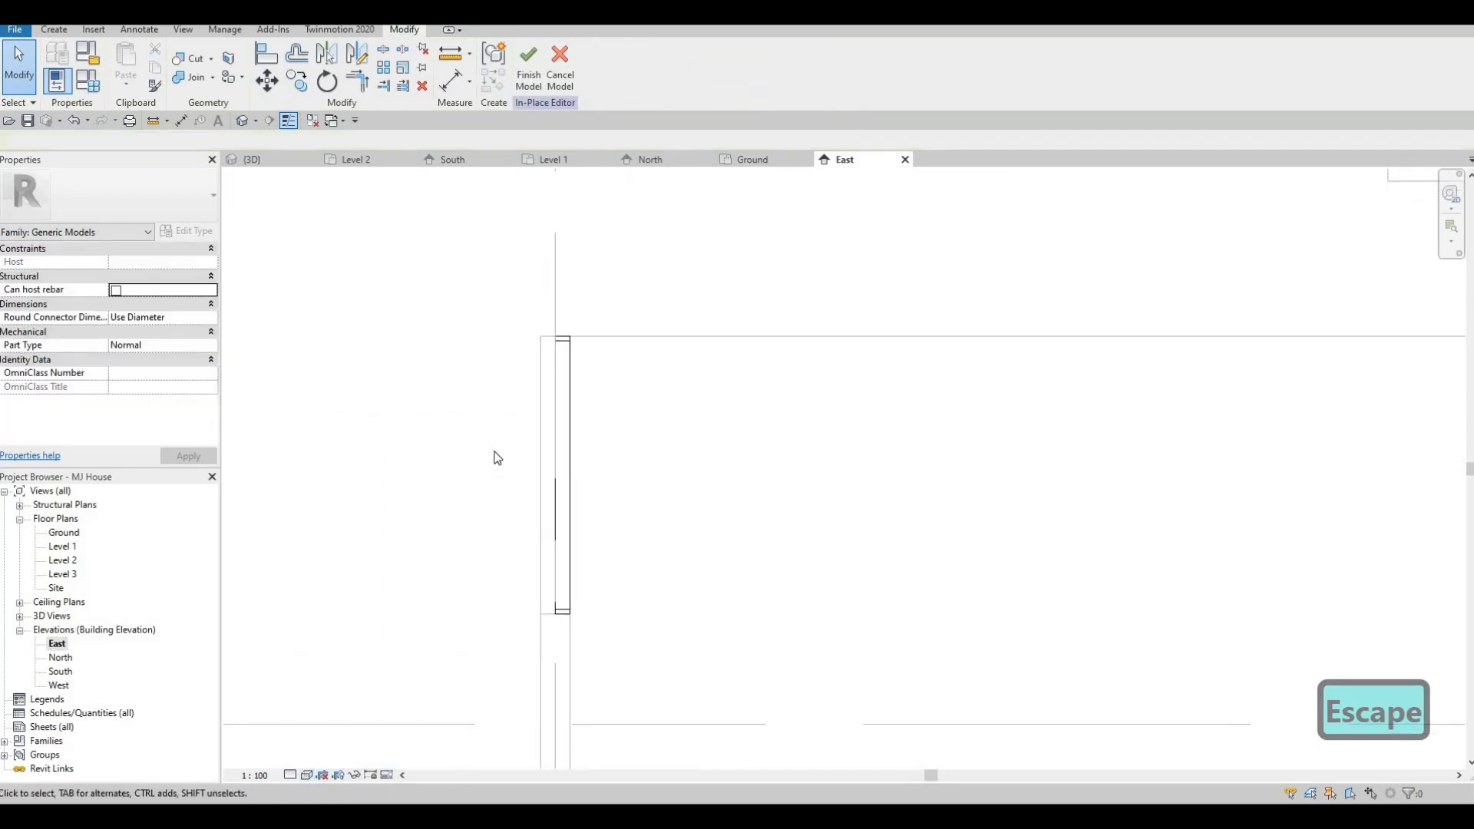
- Start another extrusion in the in-place model with the wall notch's side face picked as its work plane
left_click(56, 30)
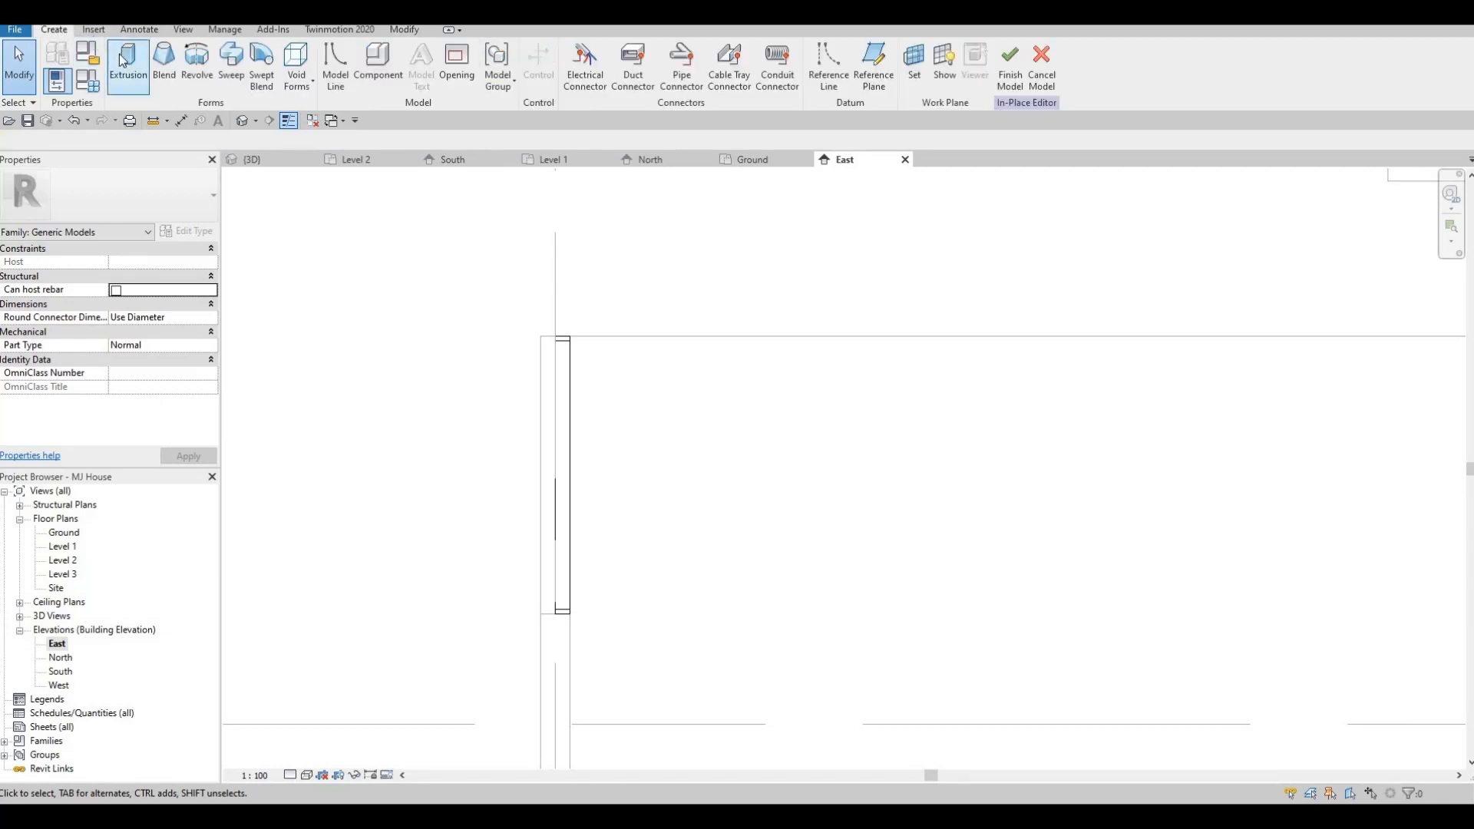
left_click(123, 61)
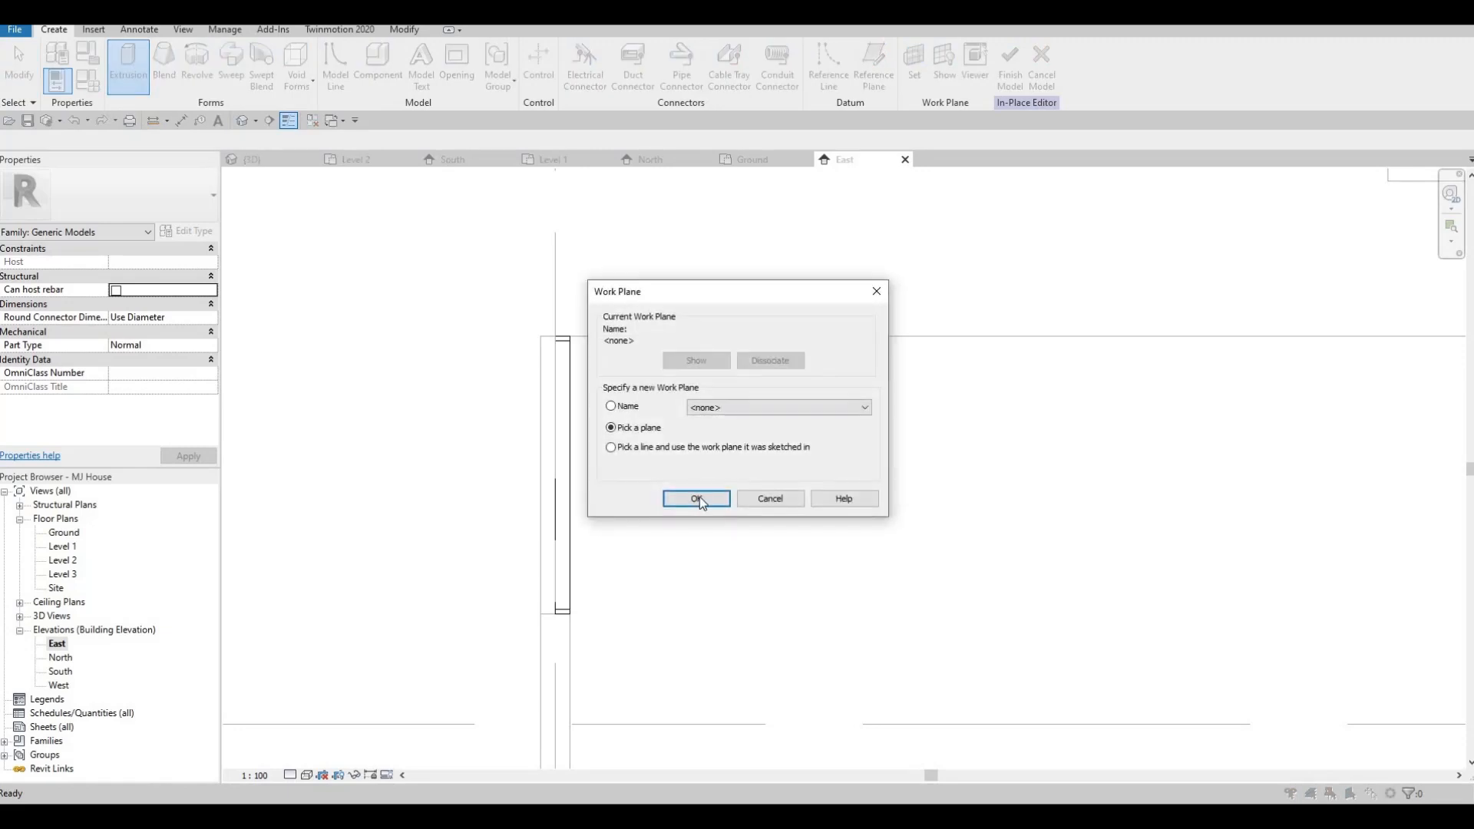
key("Return")
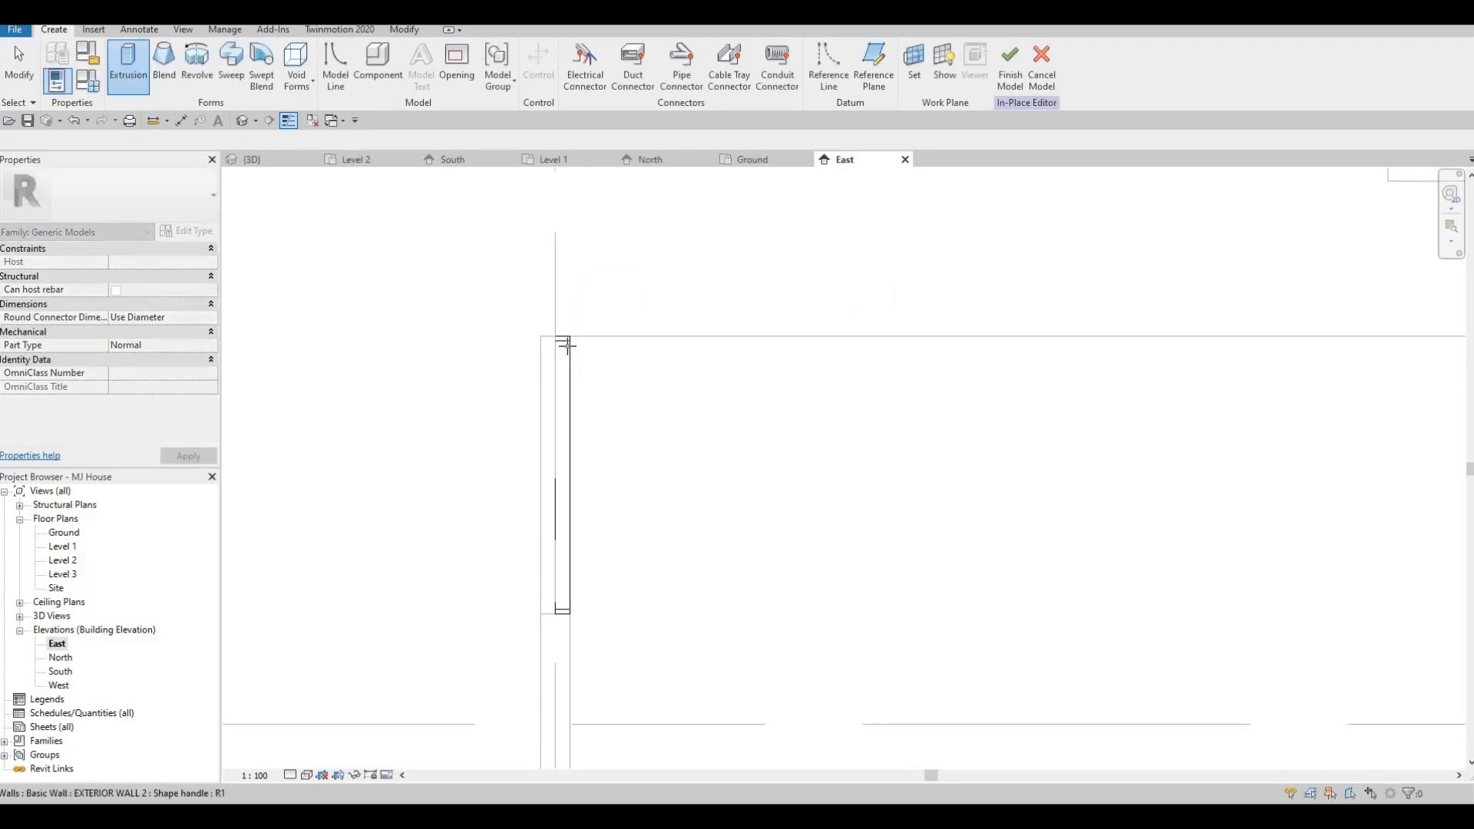
key("Tab")
key("Tab")
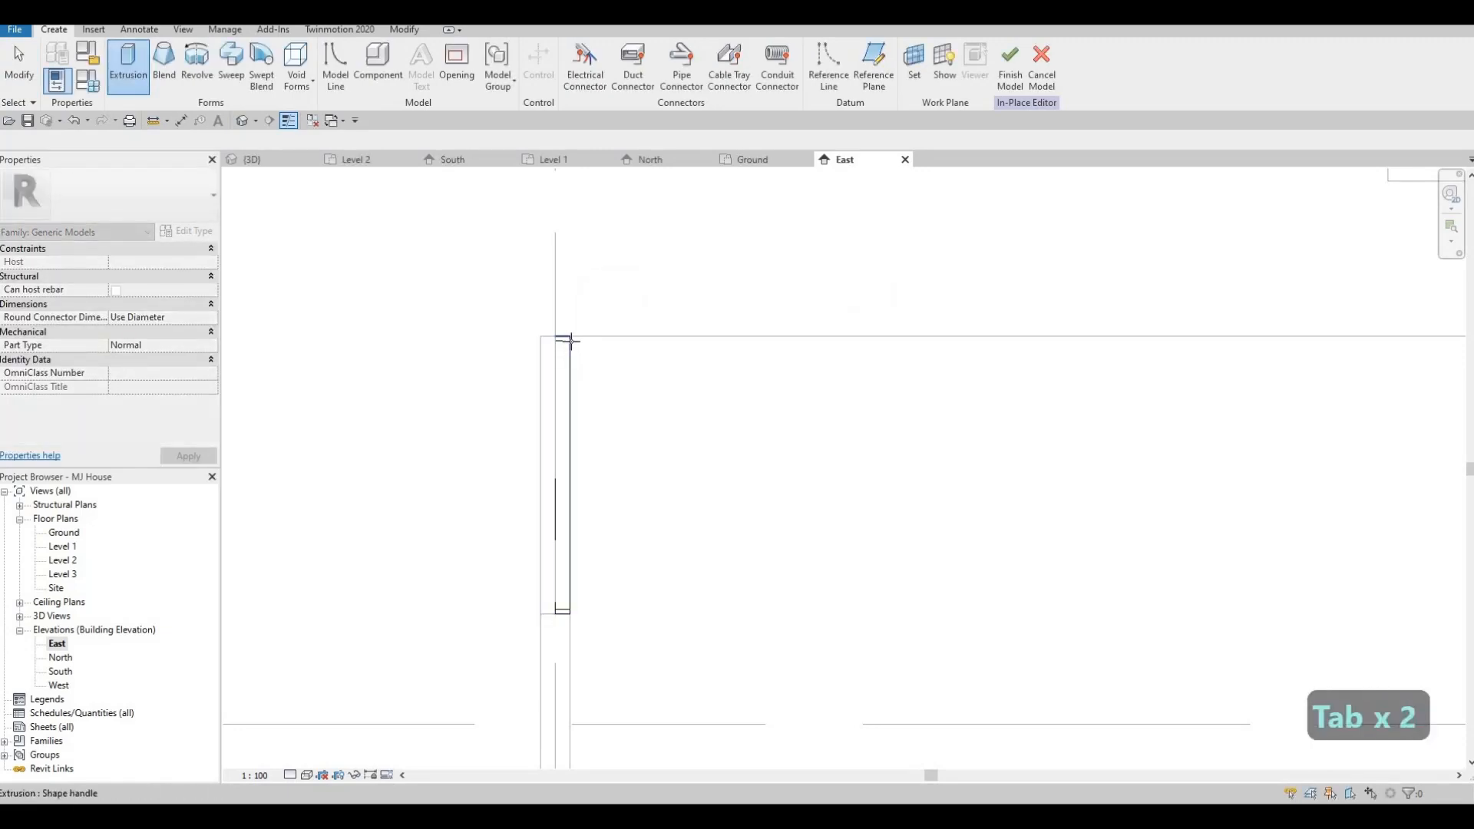
key("Tab")
key("Tab")
key("Tab")
key("Tab")
key("Tab")
key("Tab")
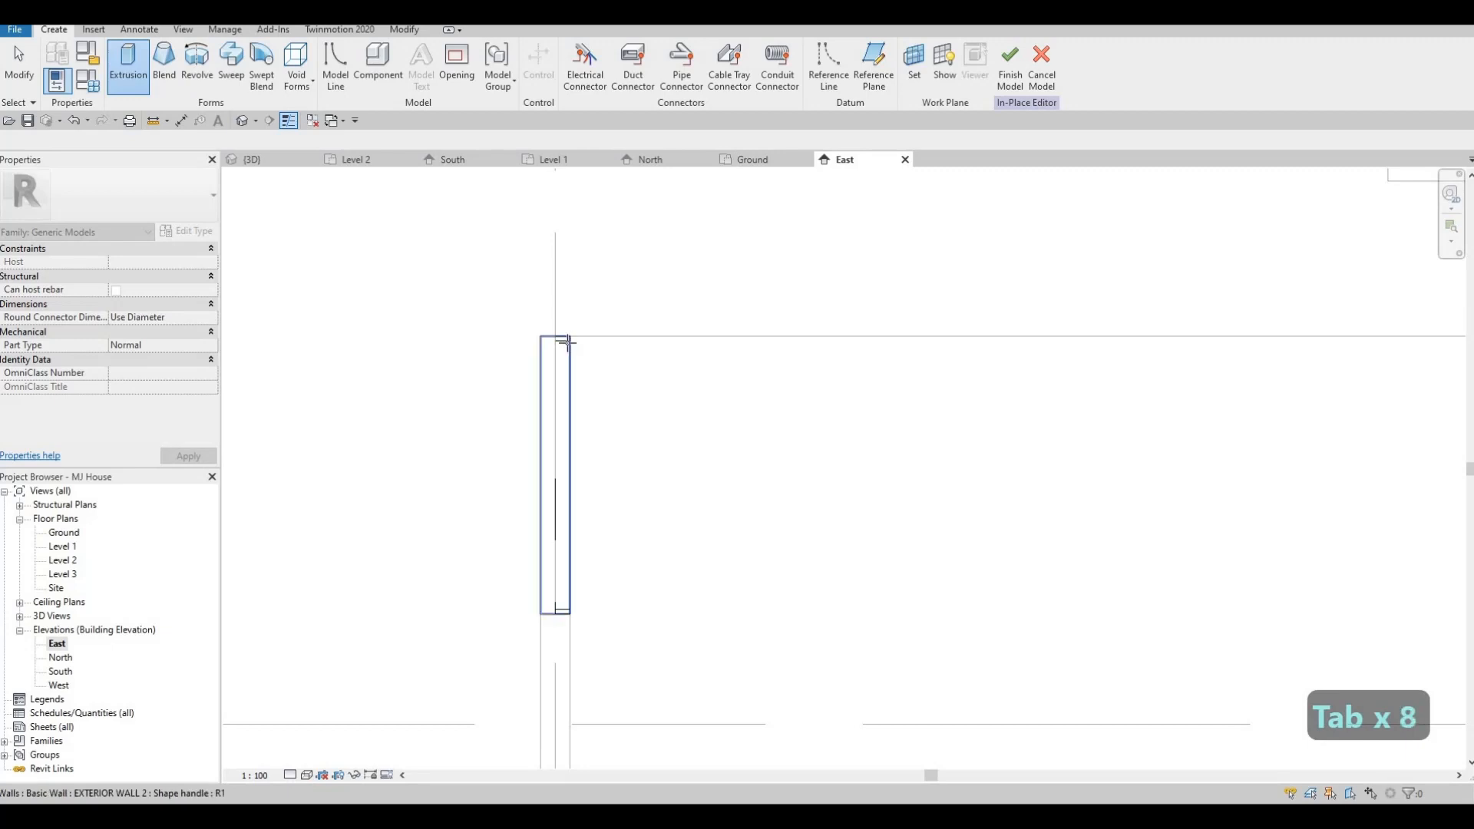
left_click(515, 375)
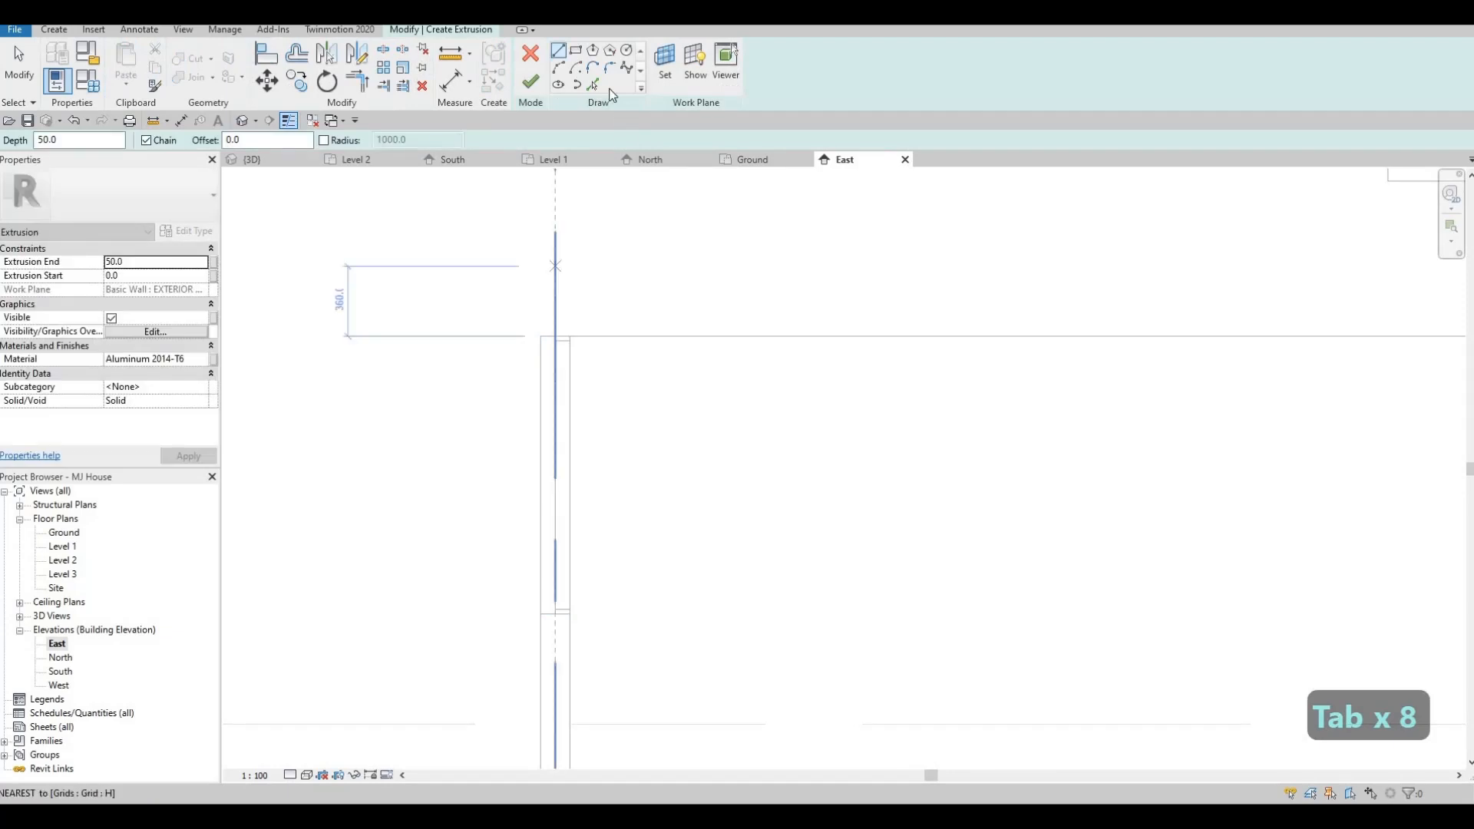
- Sketch a small rectangle about 24 mm high across the frame's depth, just below its top member
left_click(578, 52)
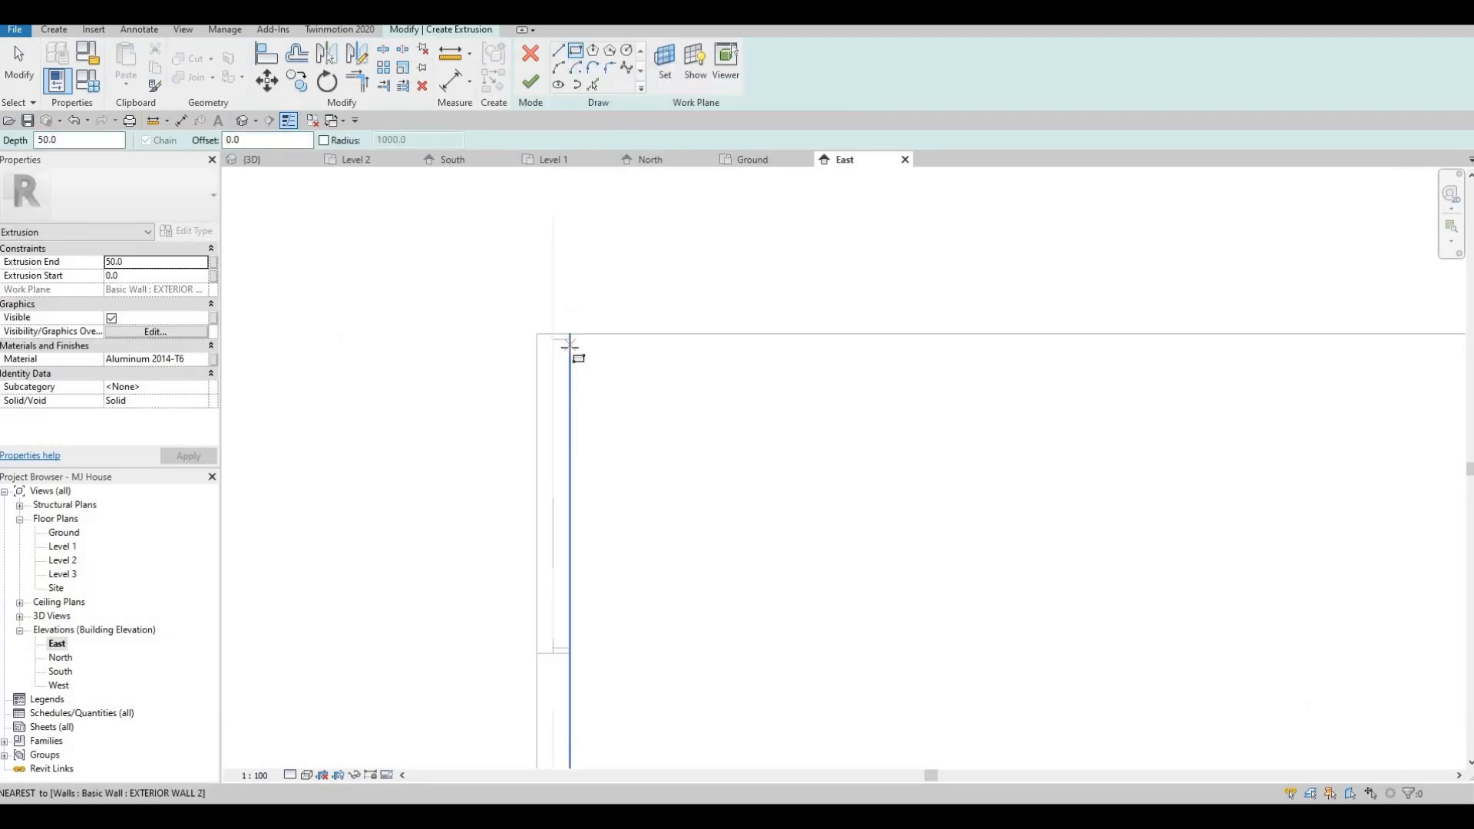
scroll(570, 347, "up", 2)
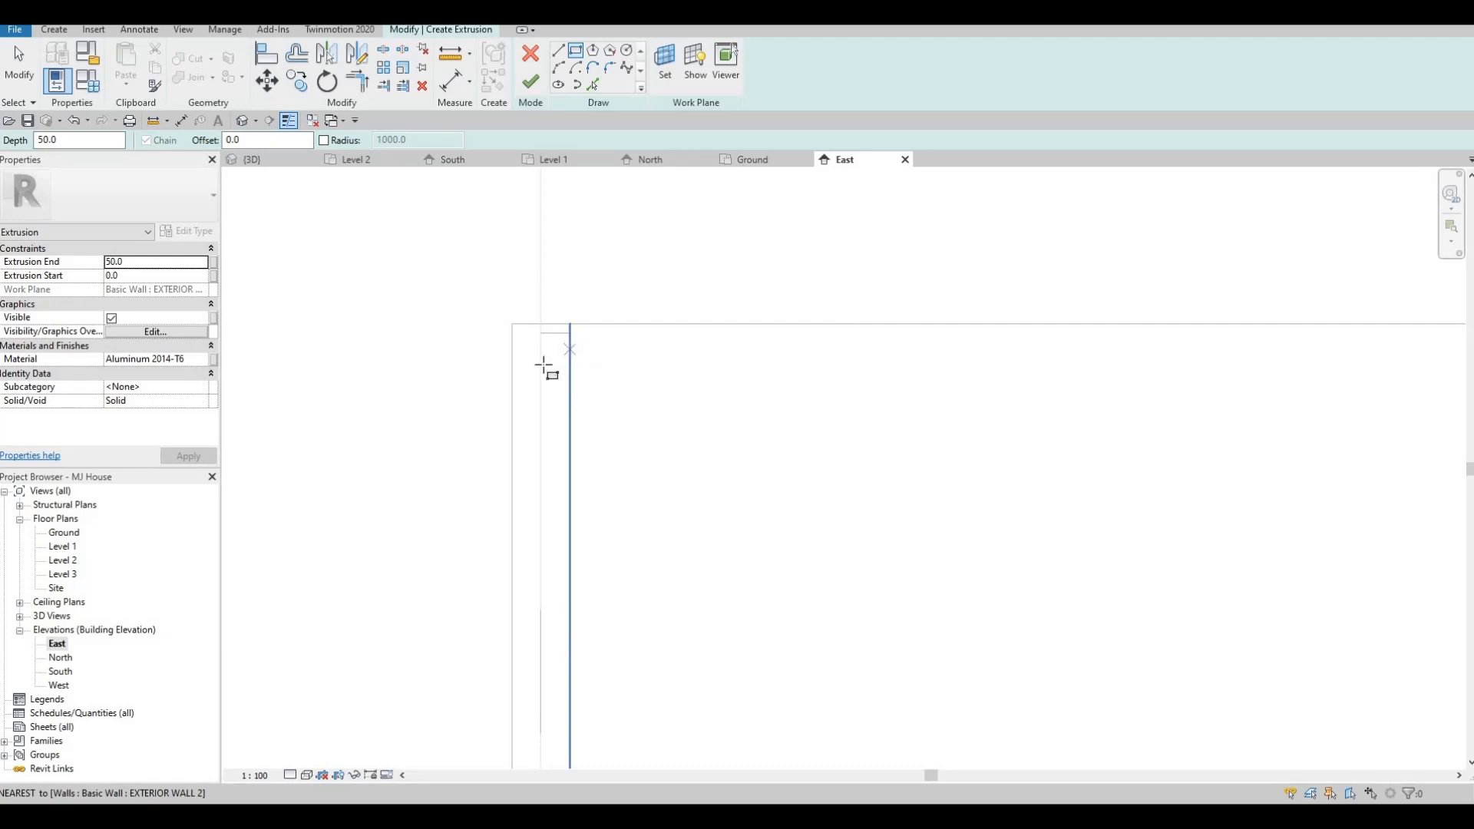
left_click(545, 369)
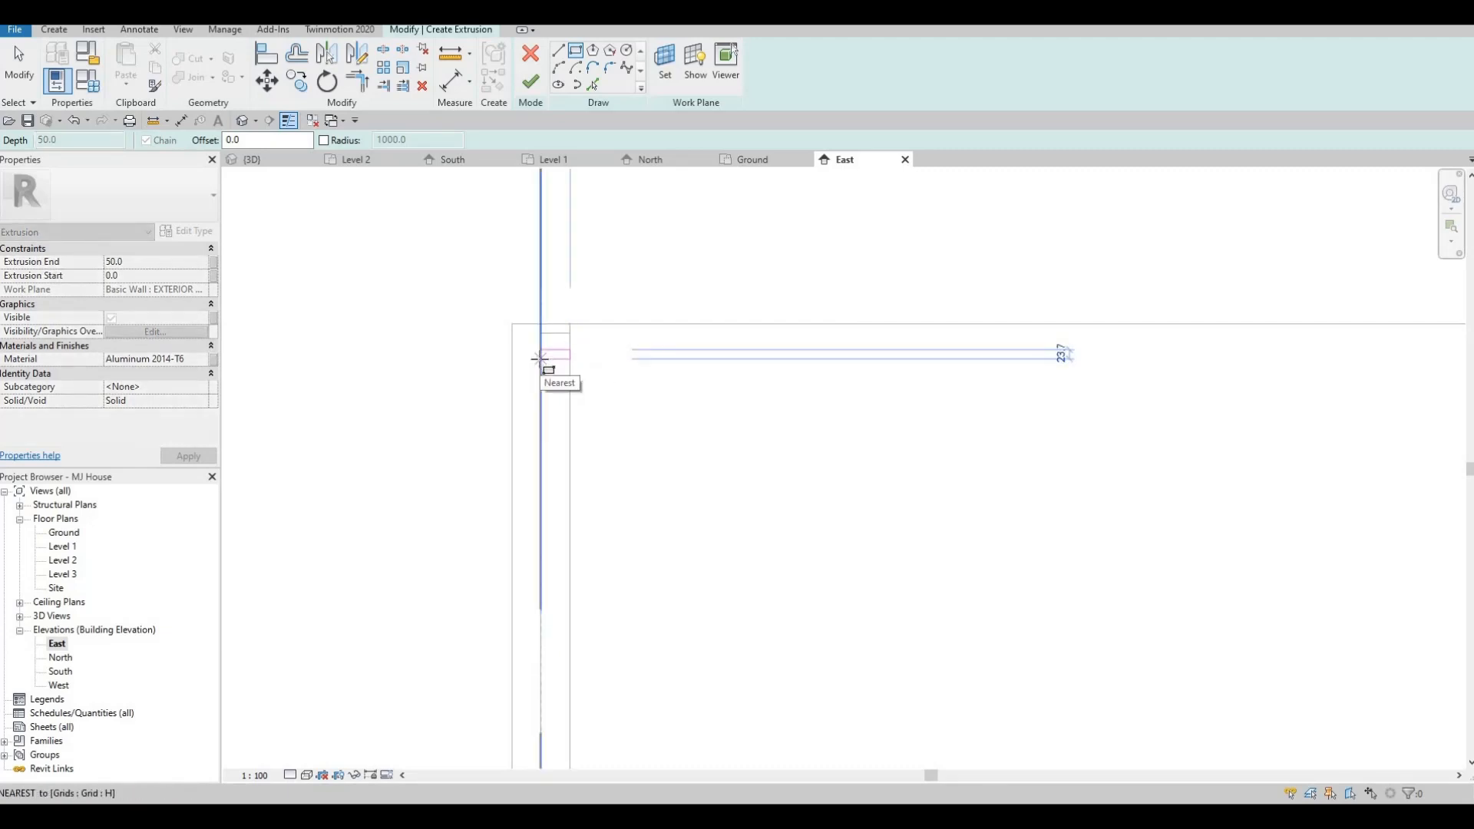
scroll(565, 359, "up", 3)
left_click(568, 357)
key("Escape")
key("Escape")
key("Escape")
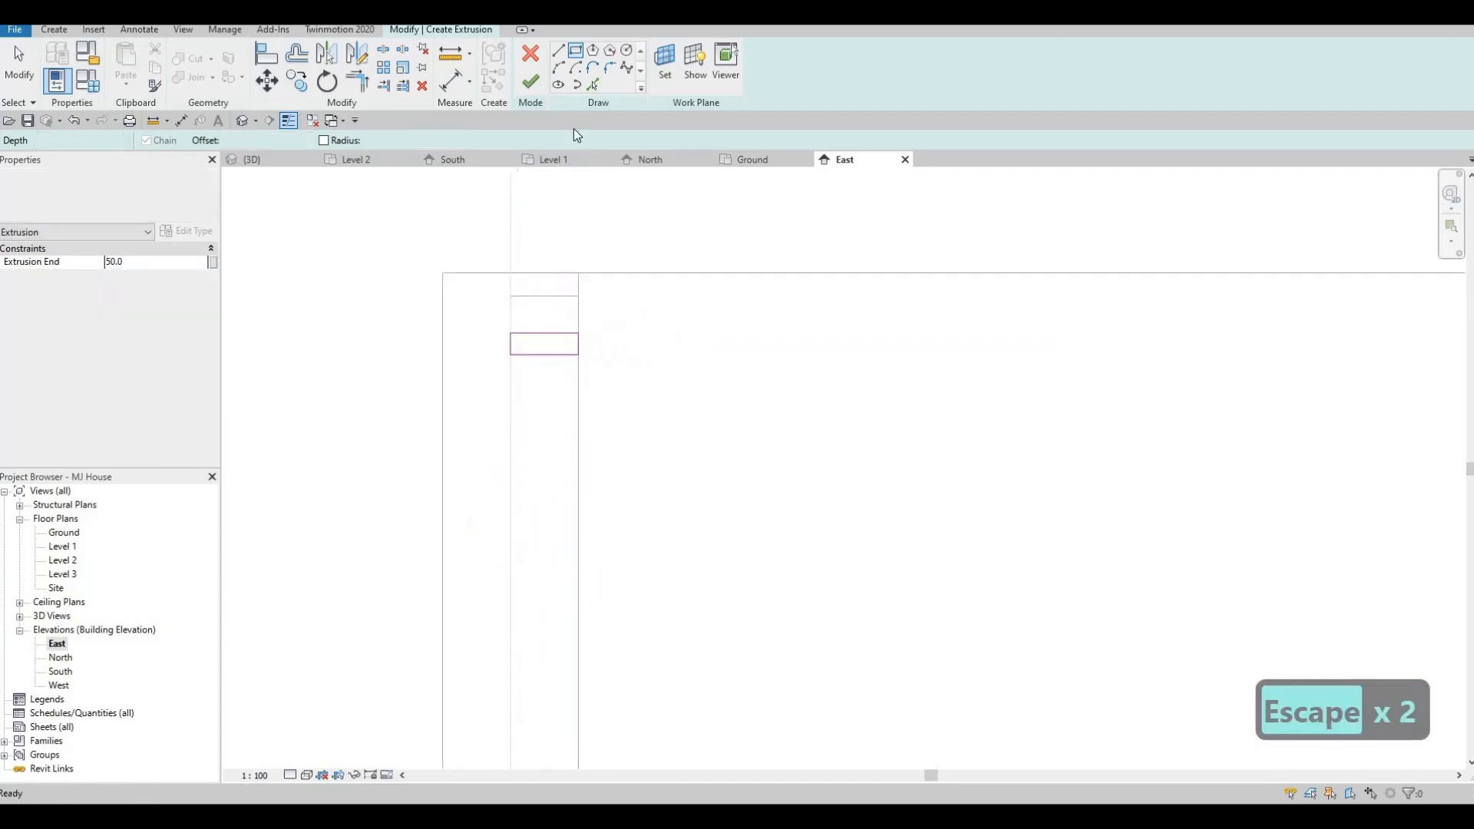
- Finish the bar's 50 mm extrusion and array it as 10 grouped bars down to the frame's bottom member, using the Last spacing option
left_click(535, 85)
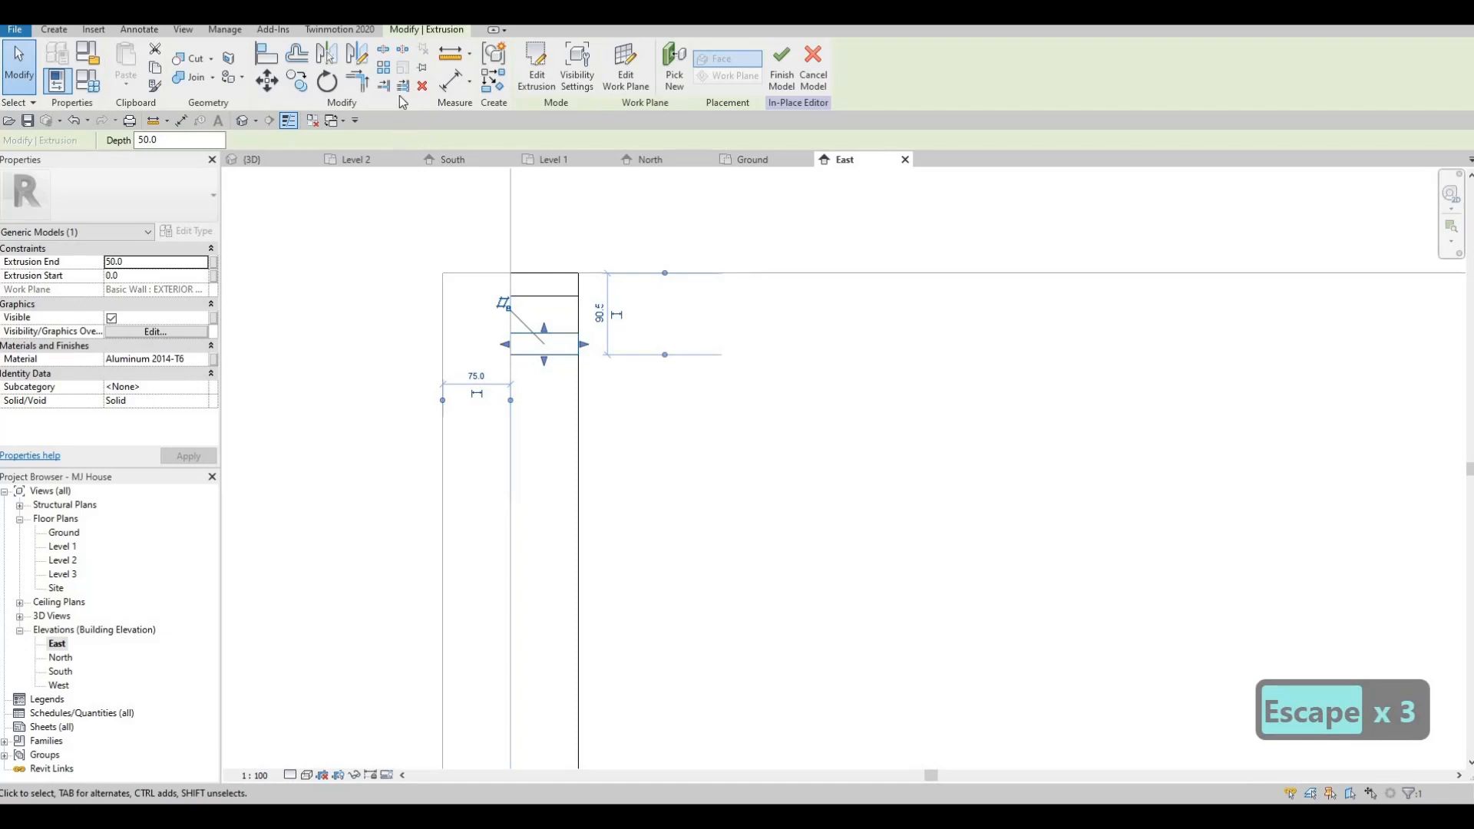
scroll(542, 286, "down", 2)
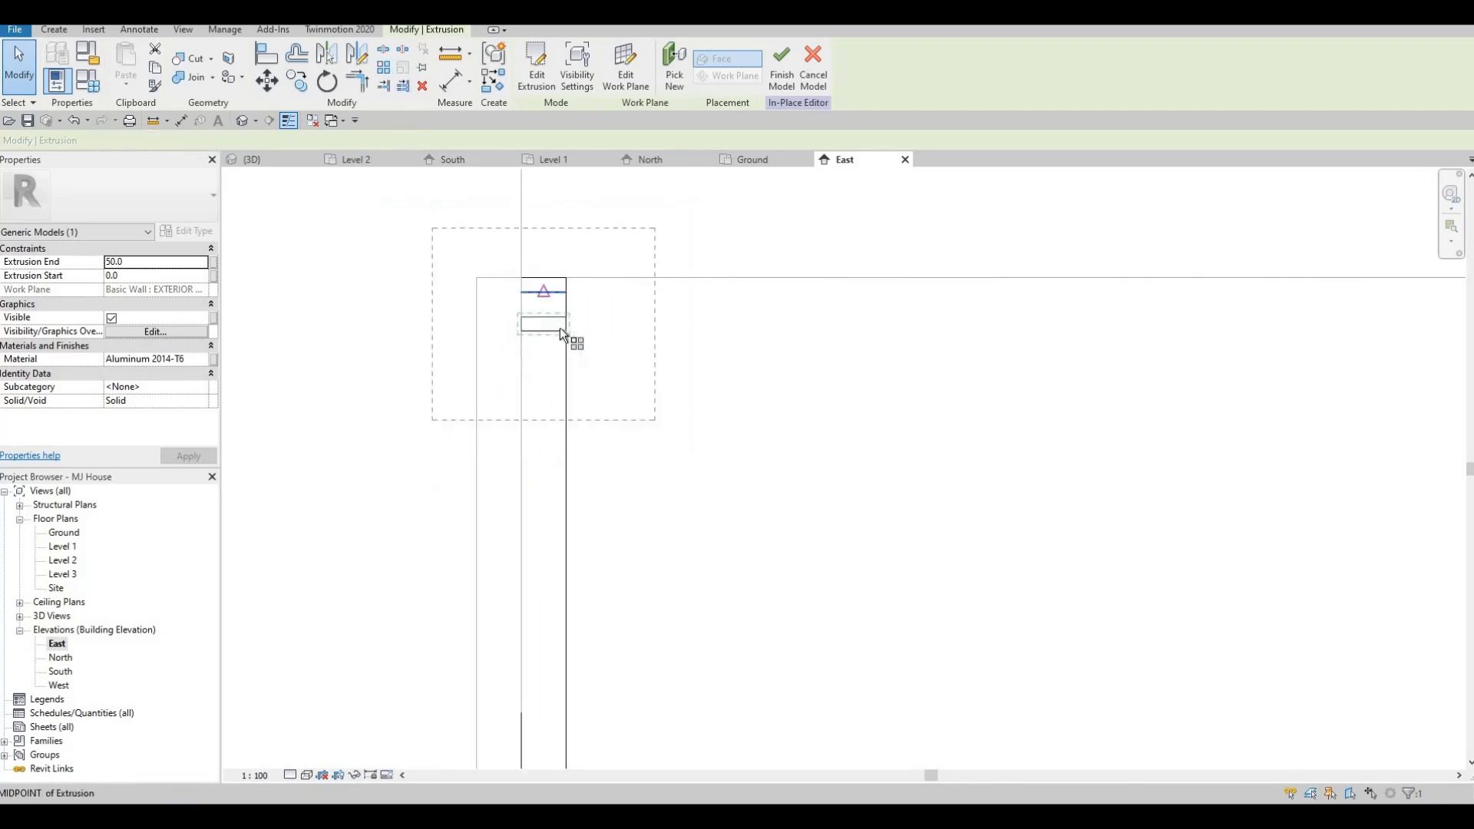
left_click(560, 330)
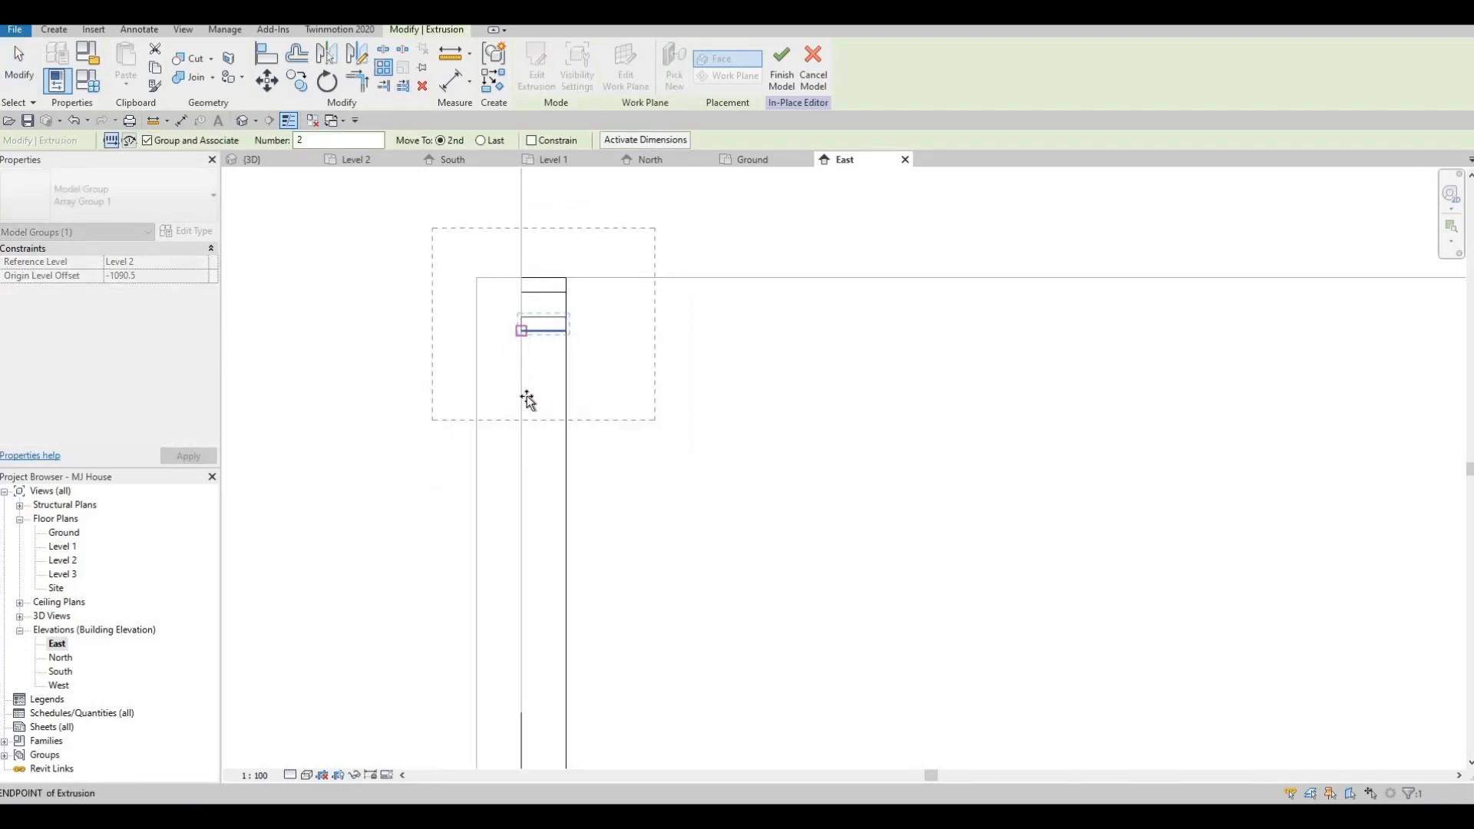
left_click(522, 338)
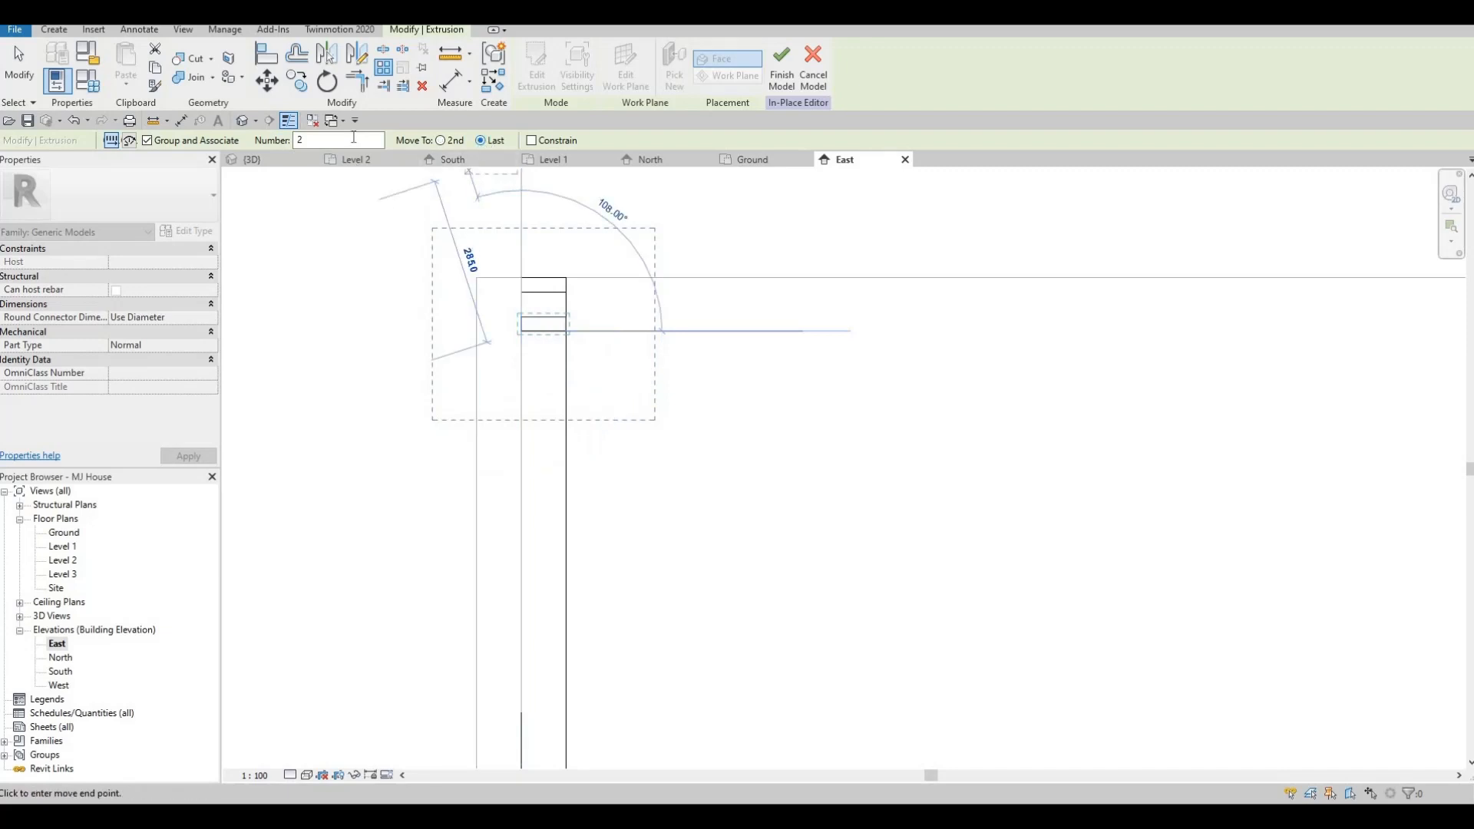
type("1")
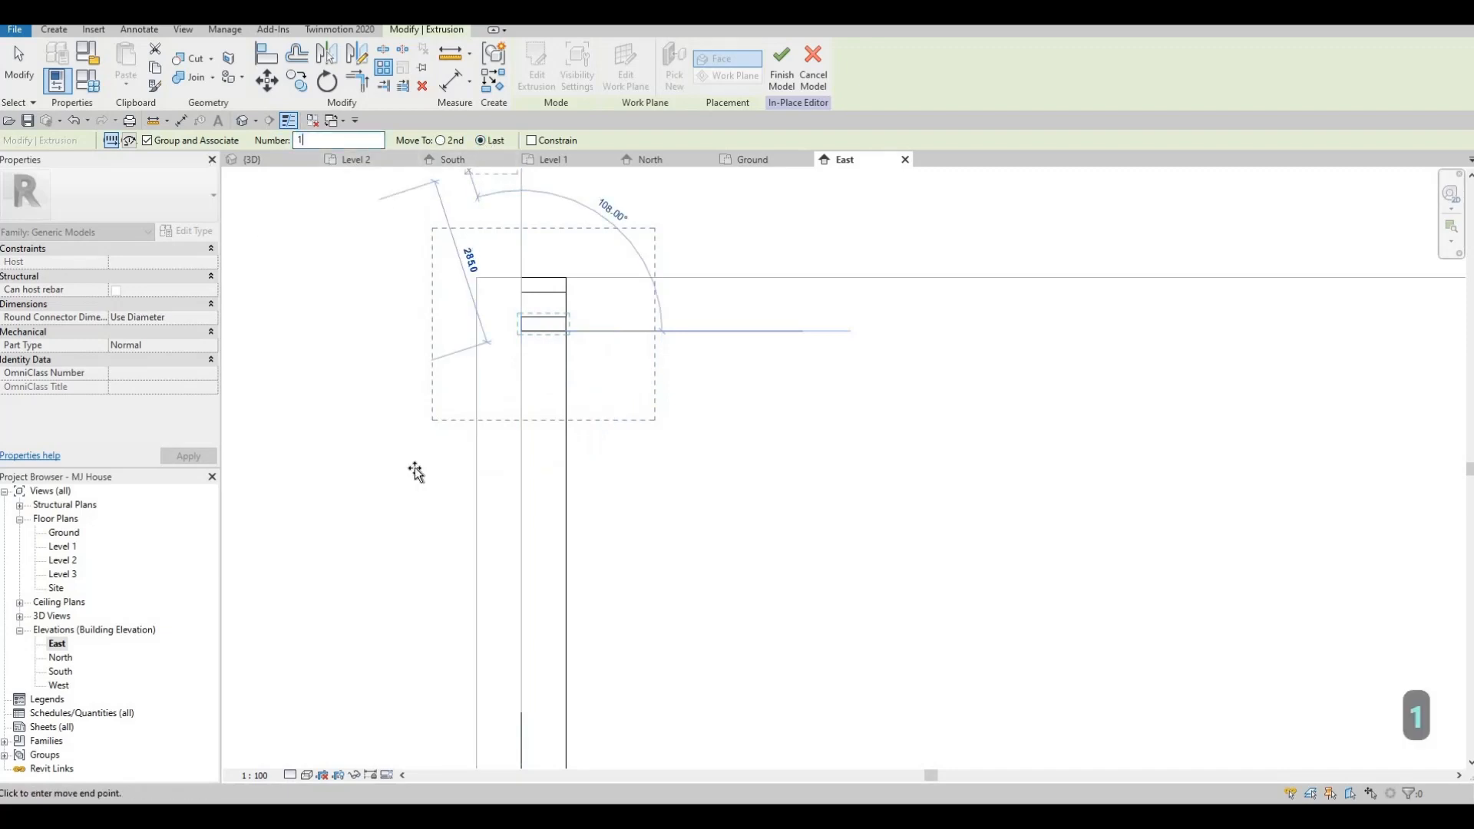
type("0")
middle_click_drag(536, 546, 510, 296)
middle_click_drag(512, 683, 512, 368)
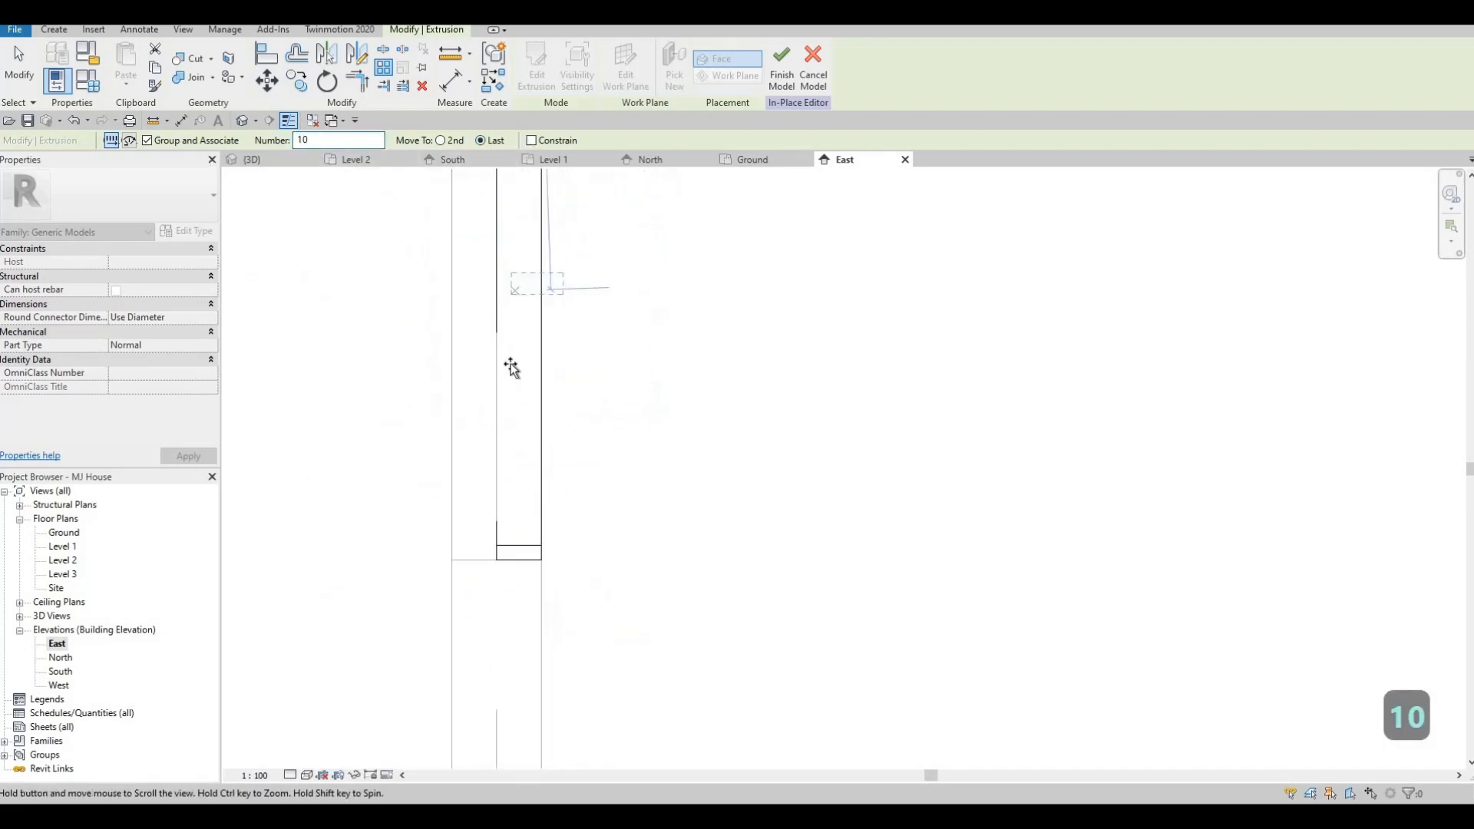
middle_click_drag(495, 545, 492, 396)
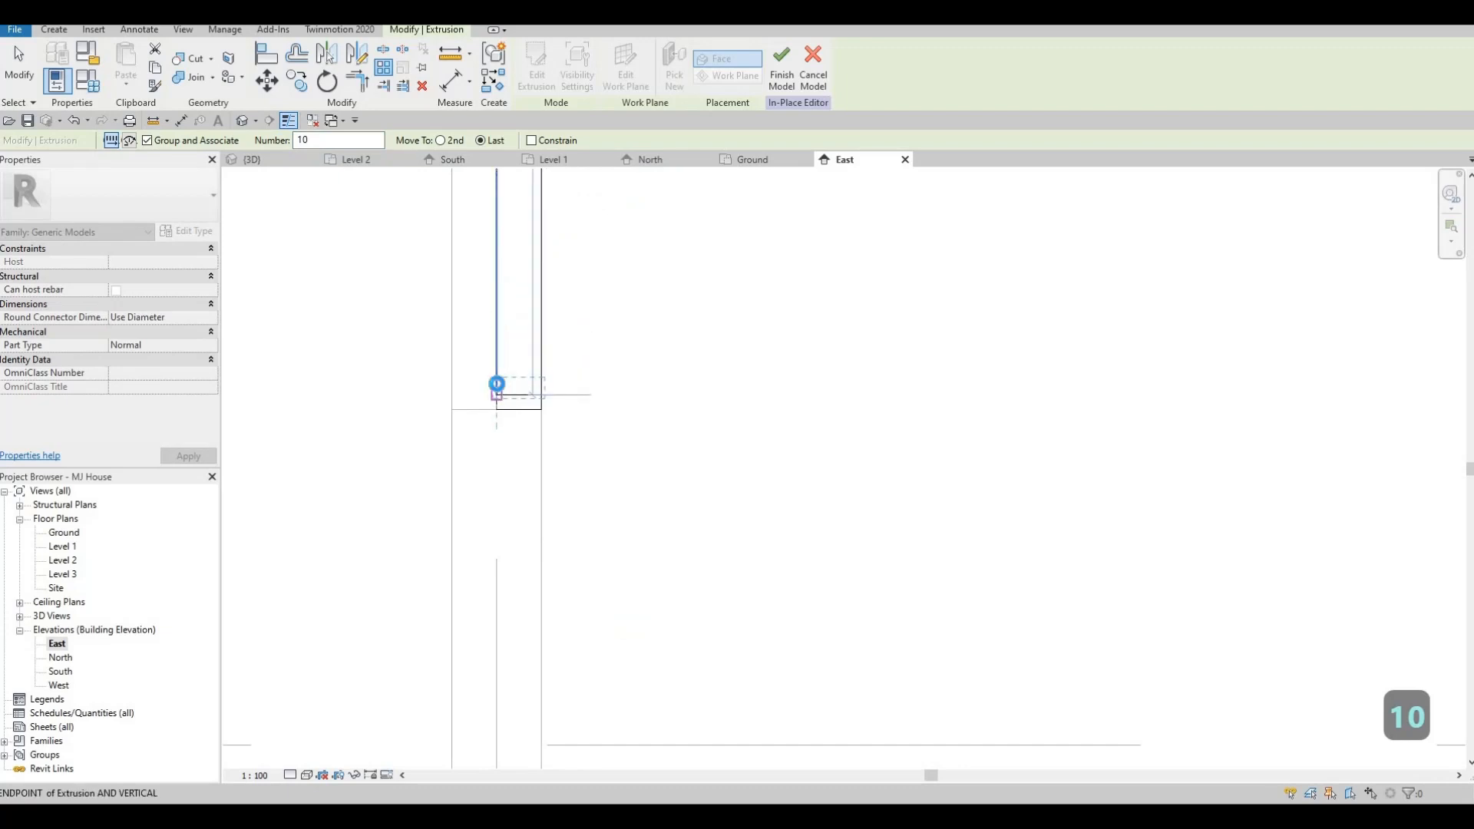
left_click(497, 386)
middle_click_drag(536, 353, 507, 486)
scroll(541, 461, "down", 5)
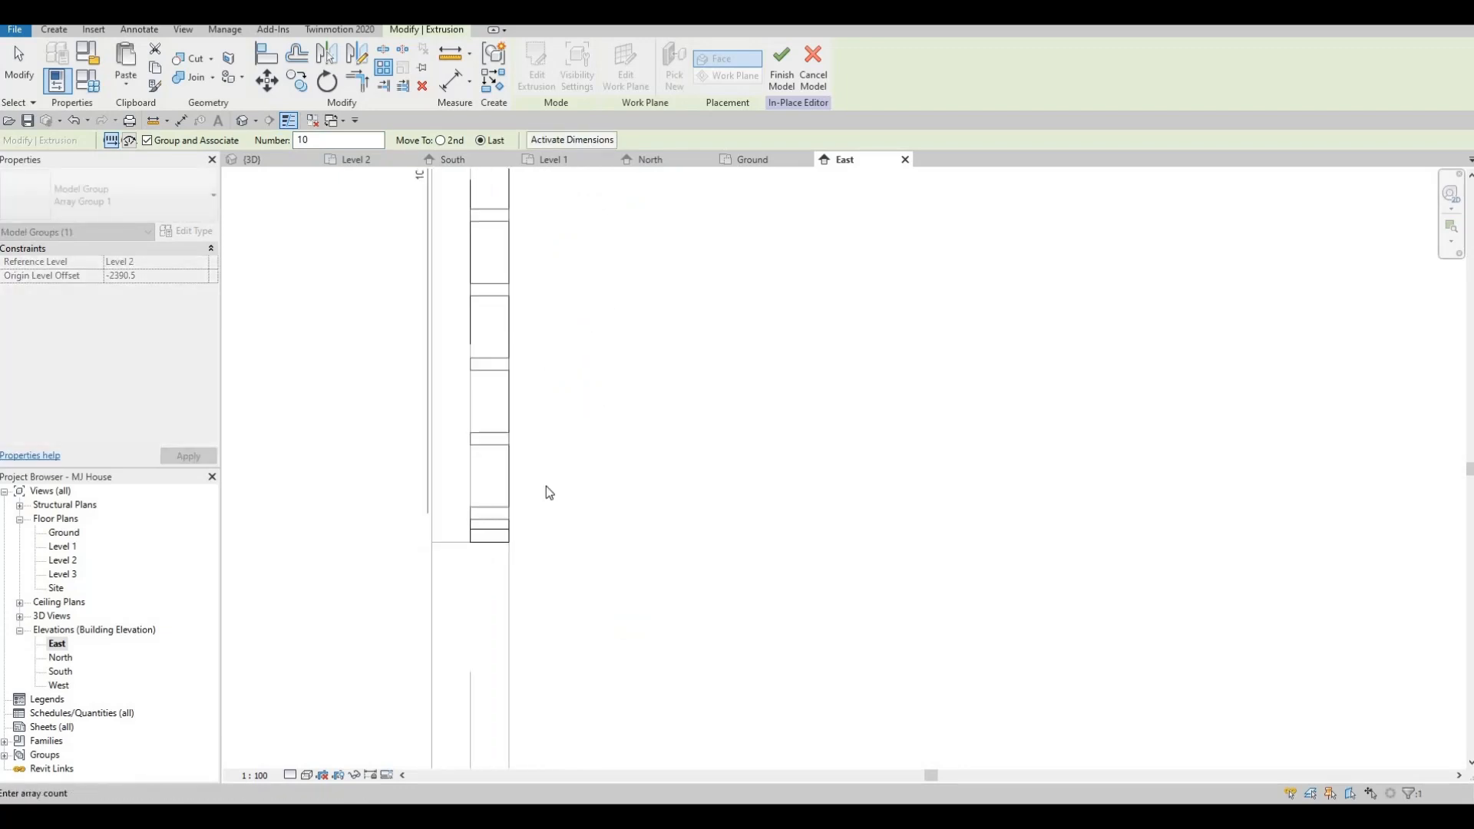
middle_click_drag(523, 218, 528, 343)
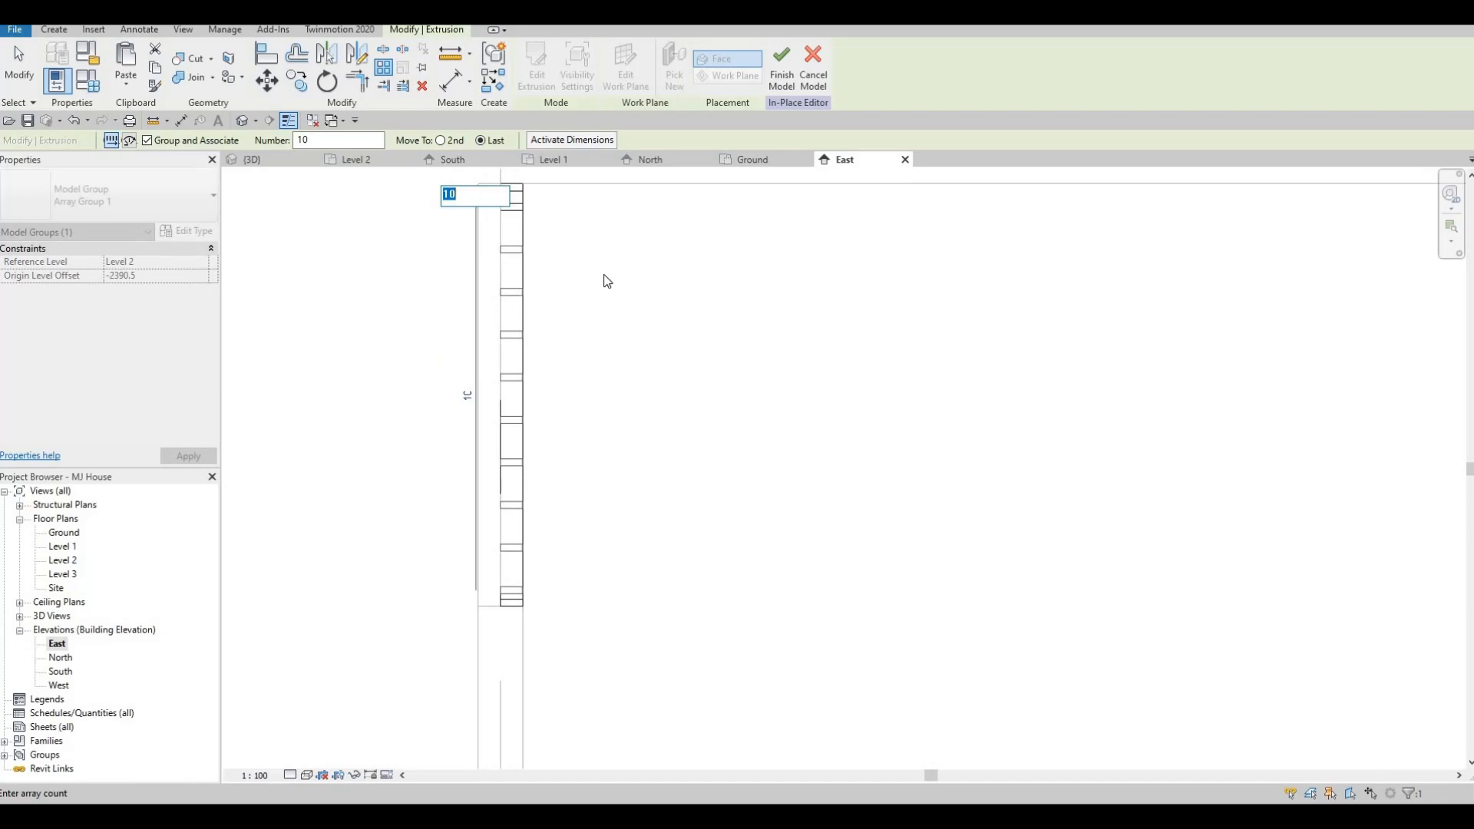
key("Escape")
key("Escape")
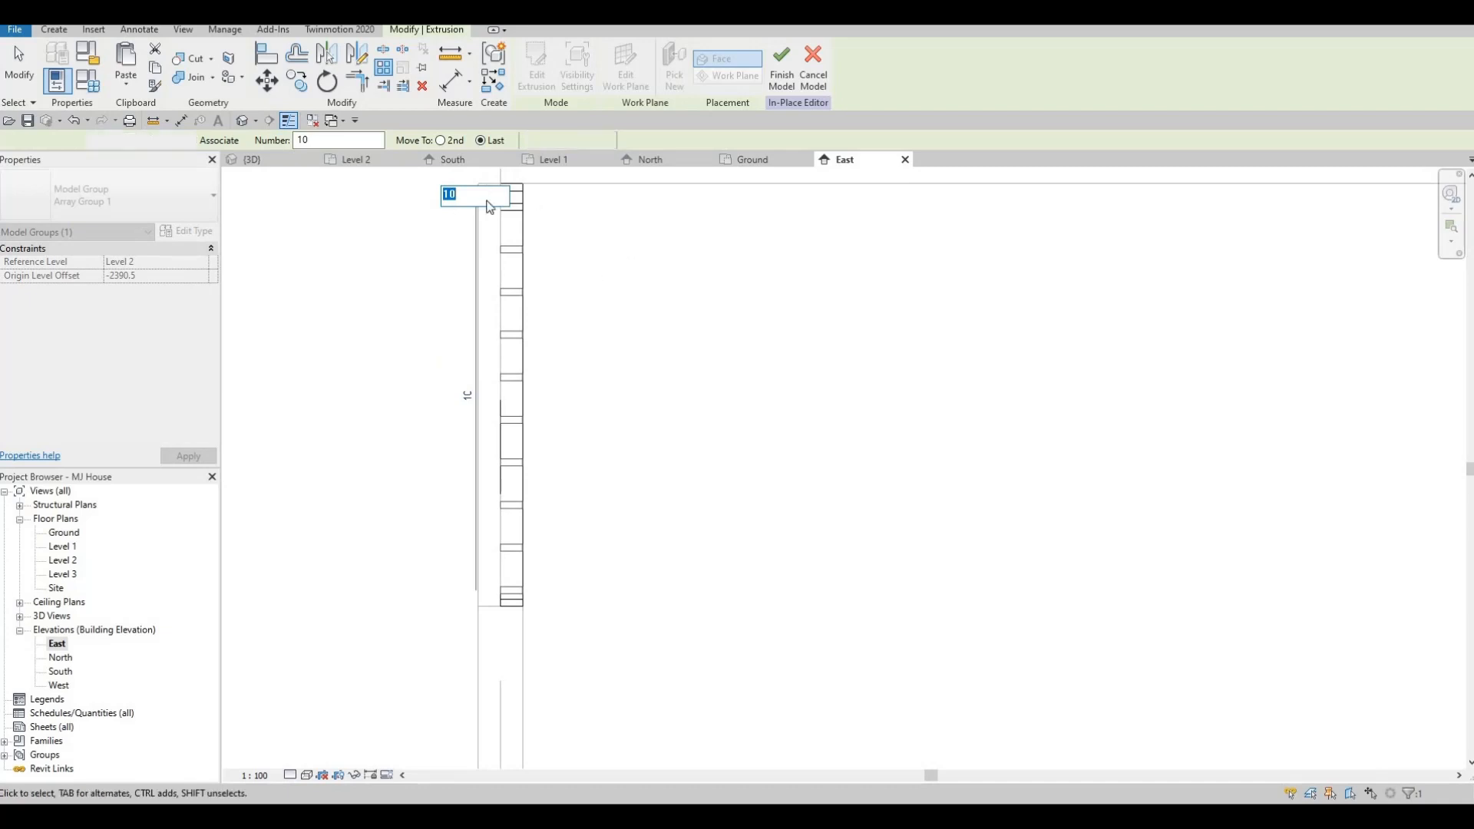
- In the East elevation, set the bar array's count to 15 and finish the in-place model
left_click(268, 160)
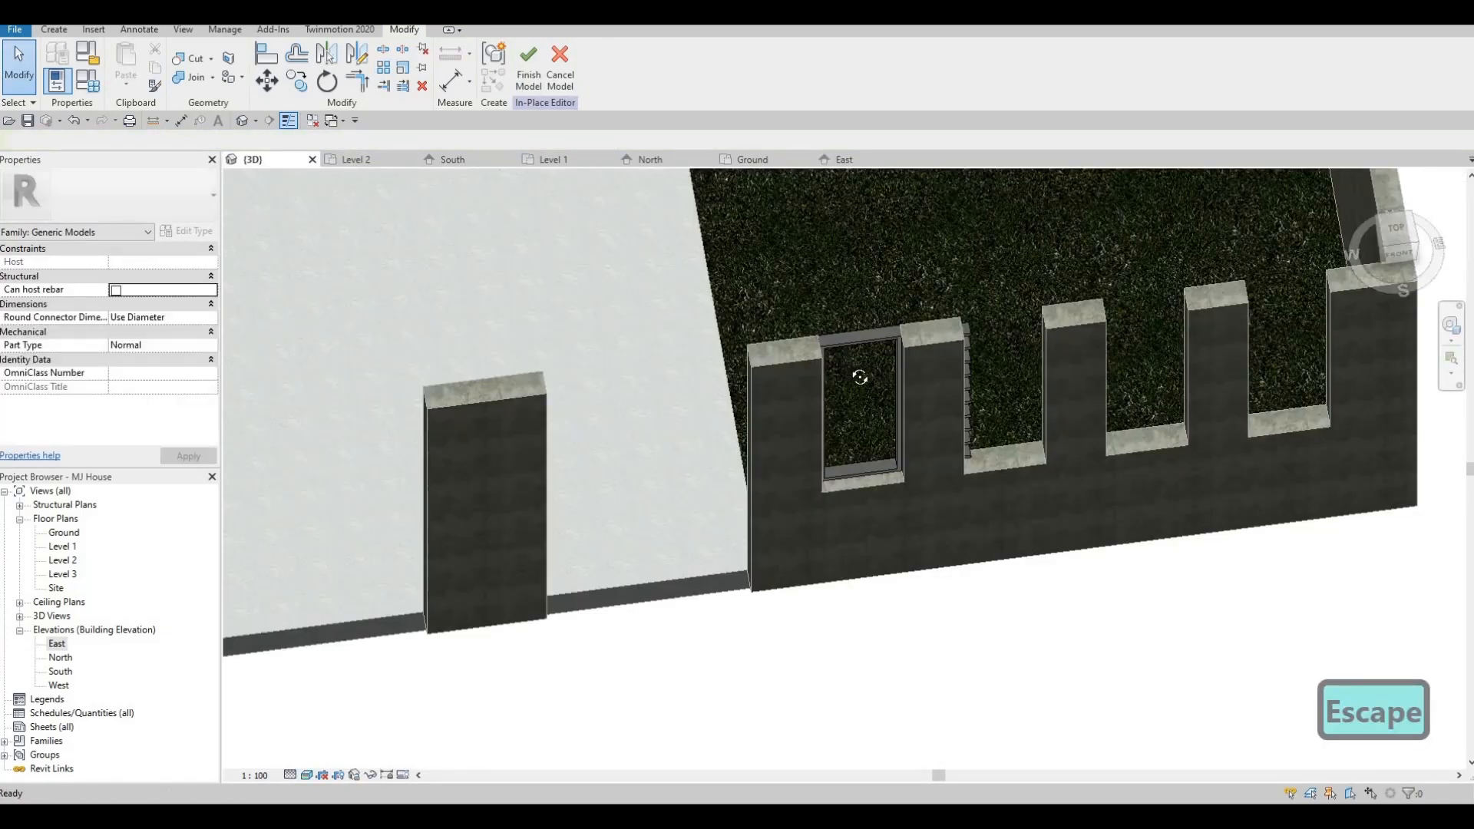
mouse_move(861, 351)
middle_mouse_down("shift")
mouse_move(864, 370)
mouse_move(837, 360)
middle_mouse_up("shift")
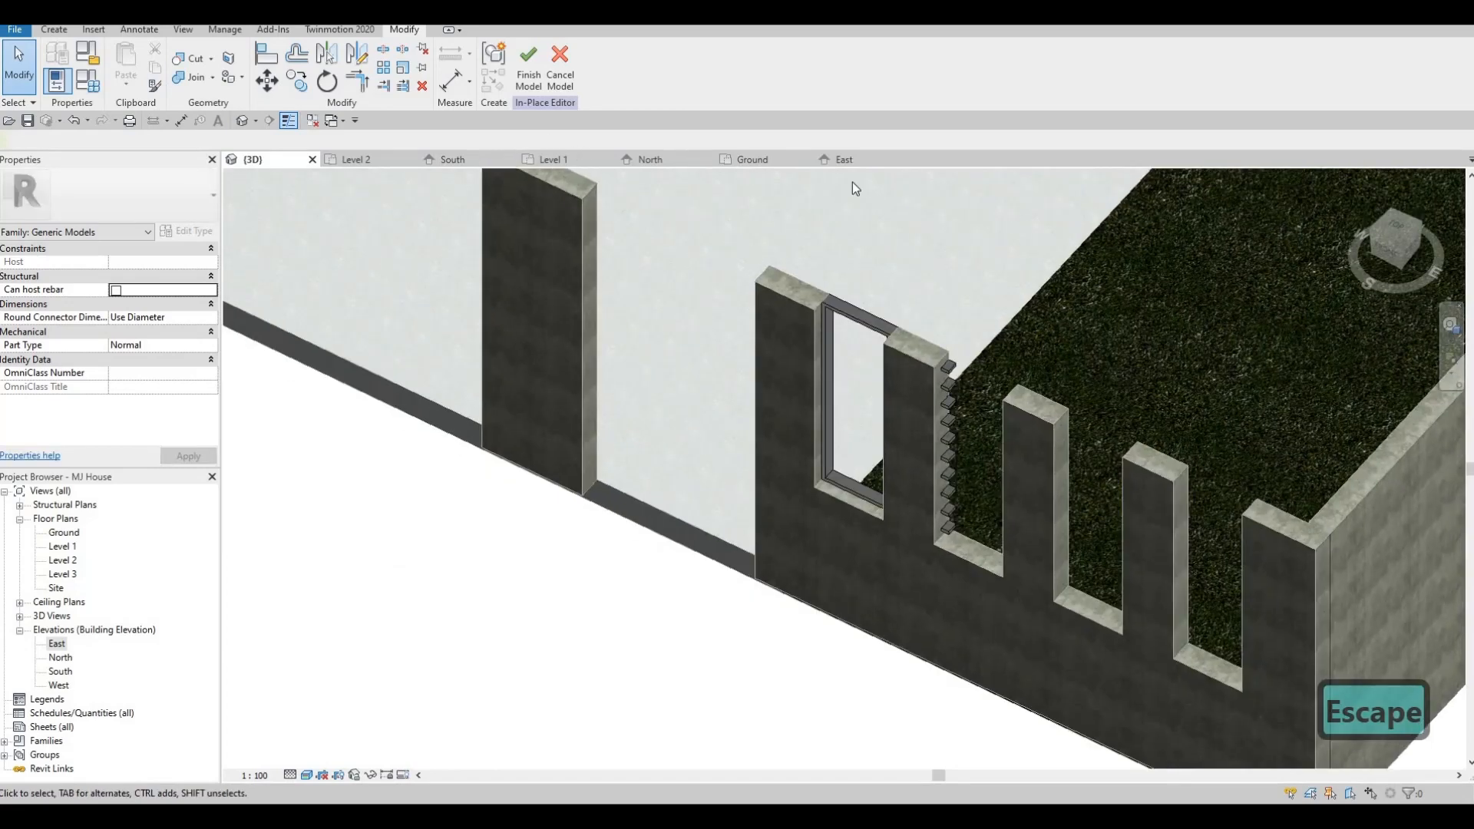
left_click(841, 163)
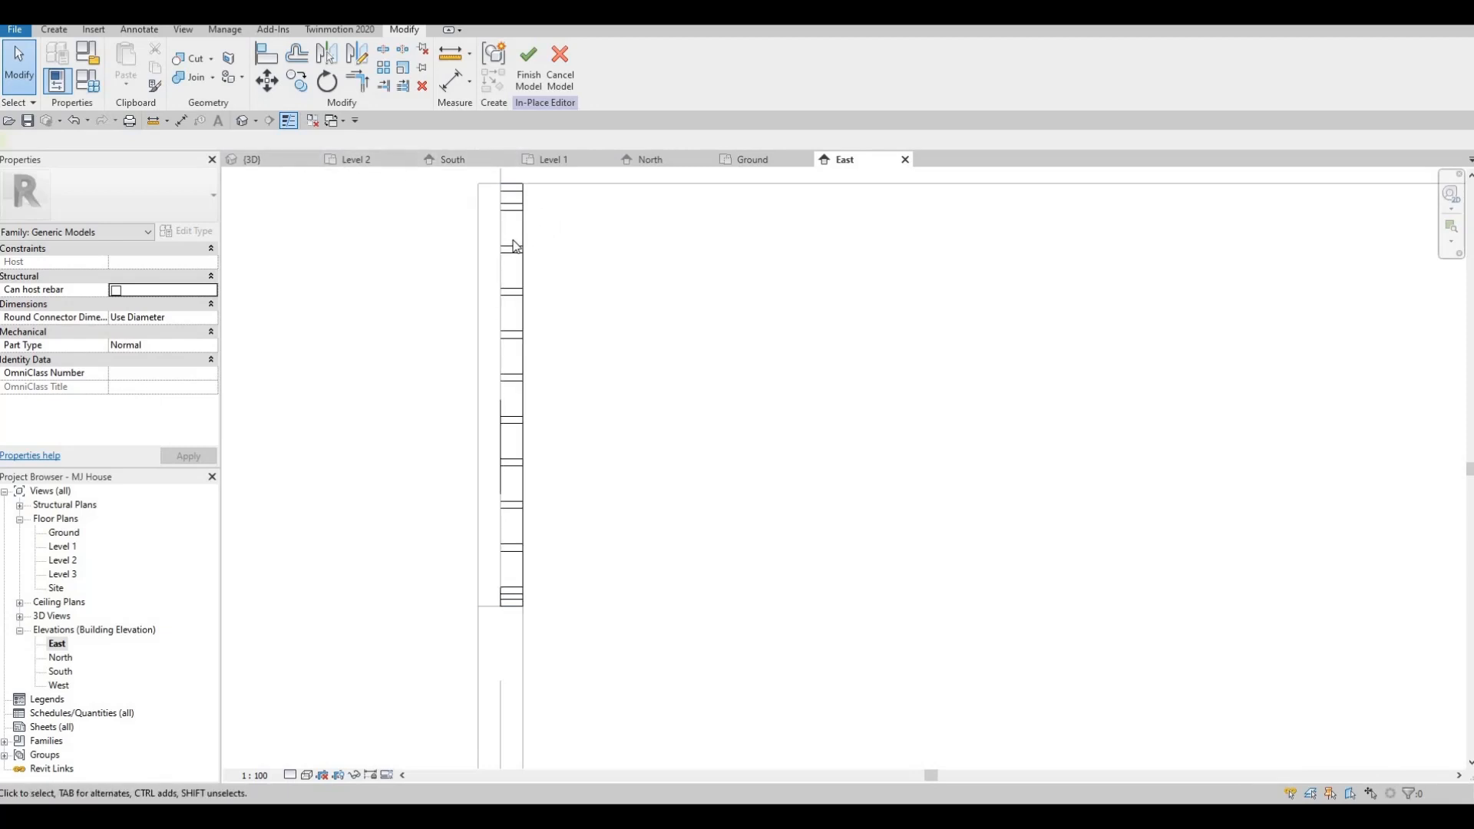
left_click(472, 393)
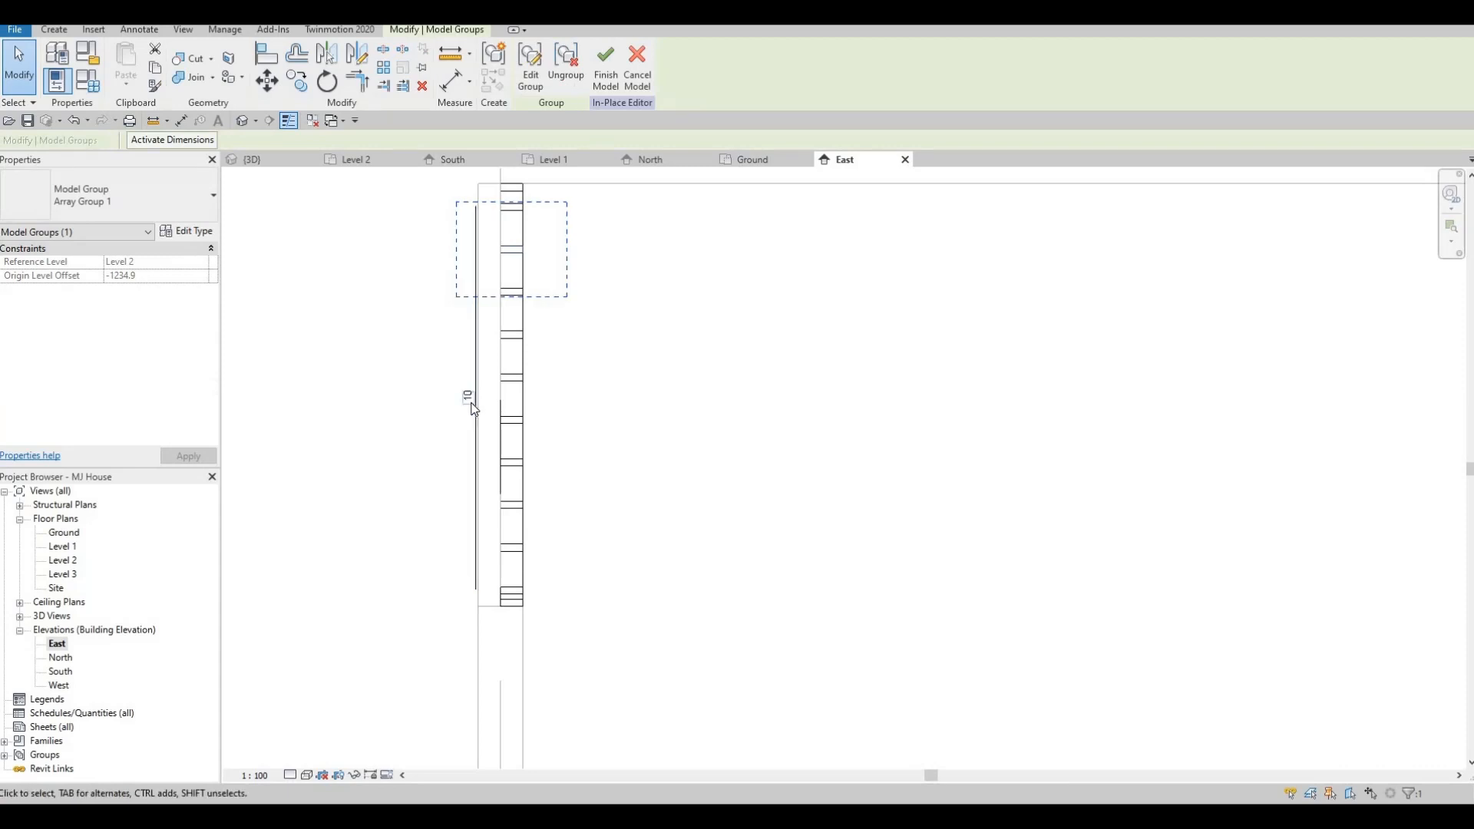
left_click(469, 396)
type("15")
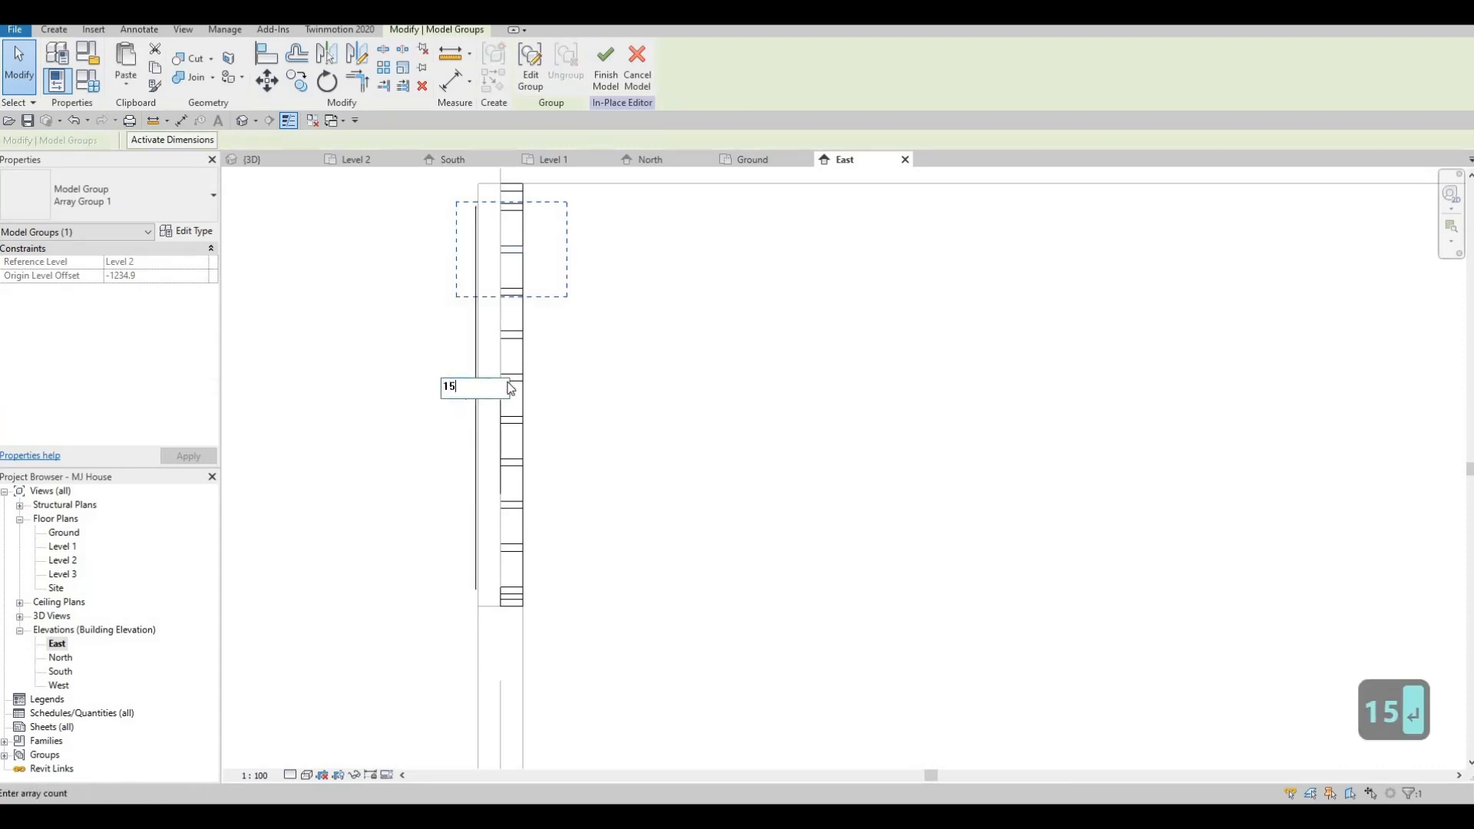
key("Return")
left_click(612, 99)
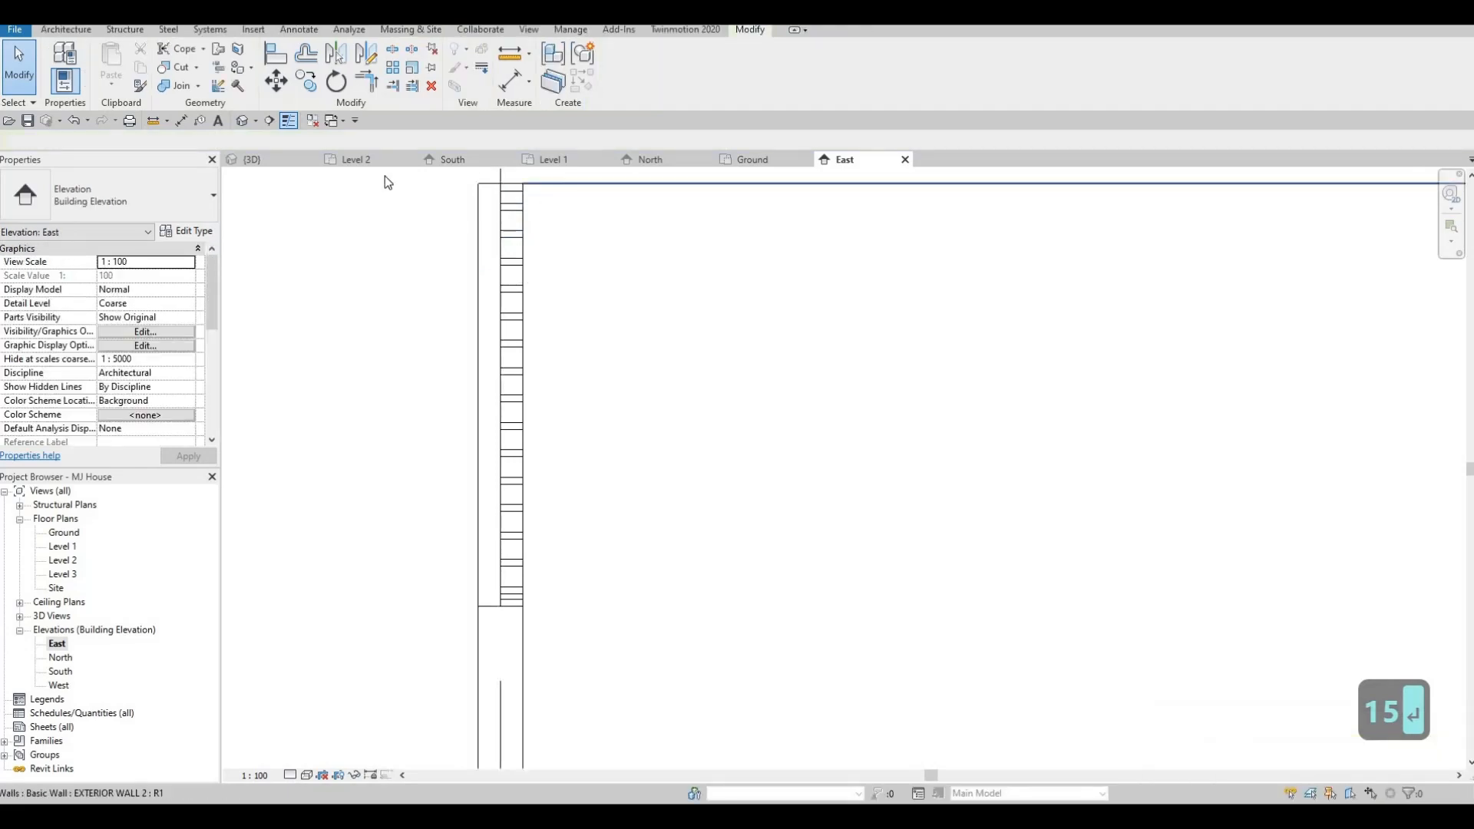
- Reopen the frame model for in-place editing in the 3D view and open the topmost bar's array group for editing
key("ctrl+Tab")
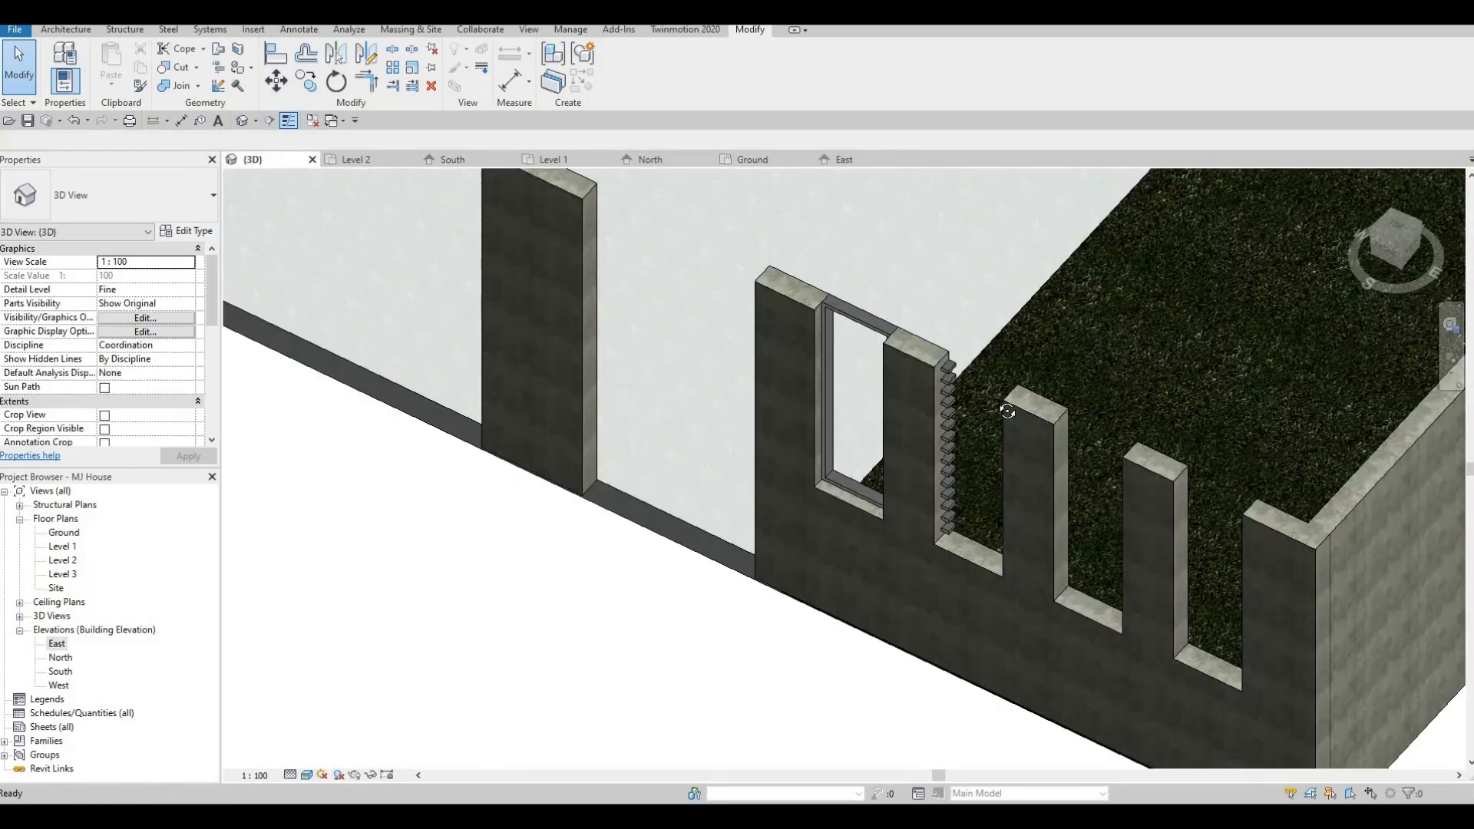
middle_click_drag(965, 382, 967, 380, "shift")
left_click(963, 384)
scroll(963, 384, "up", 3)
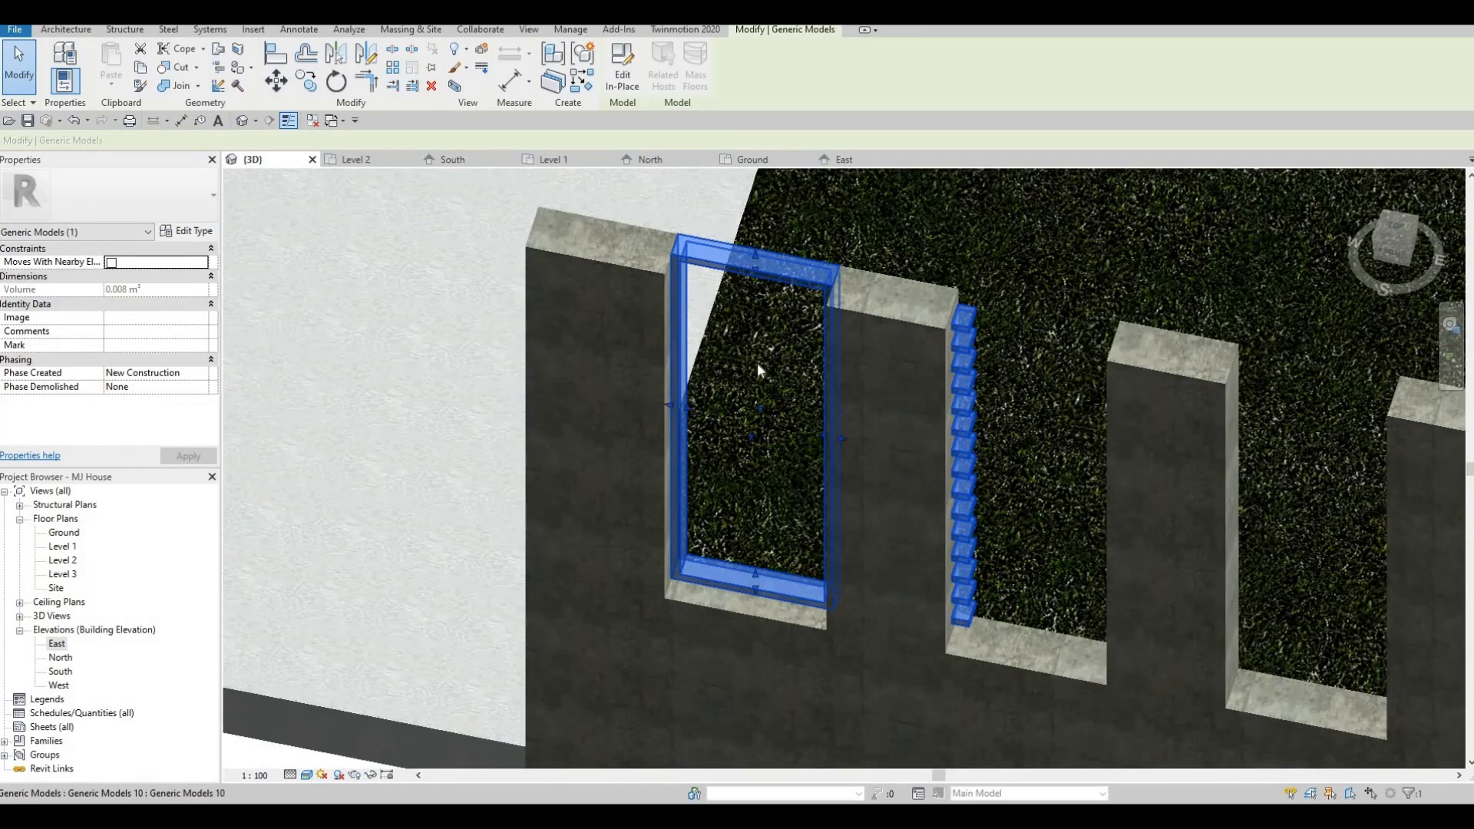
double_click(967, 437)
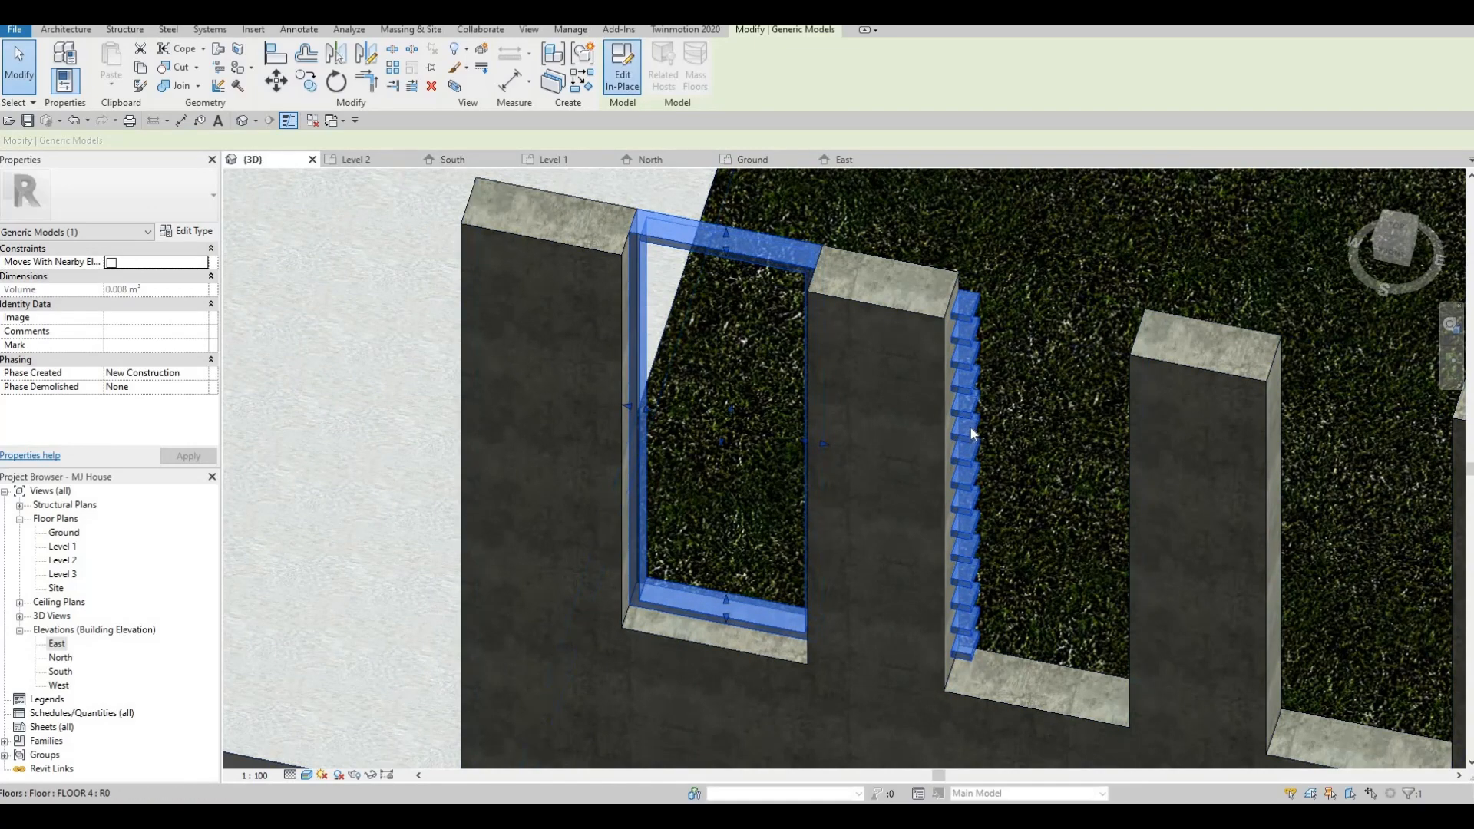
left_click(965, 310)
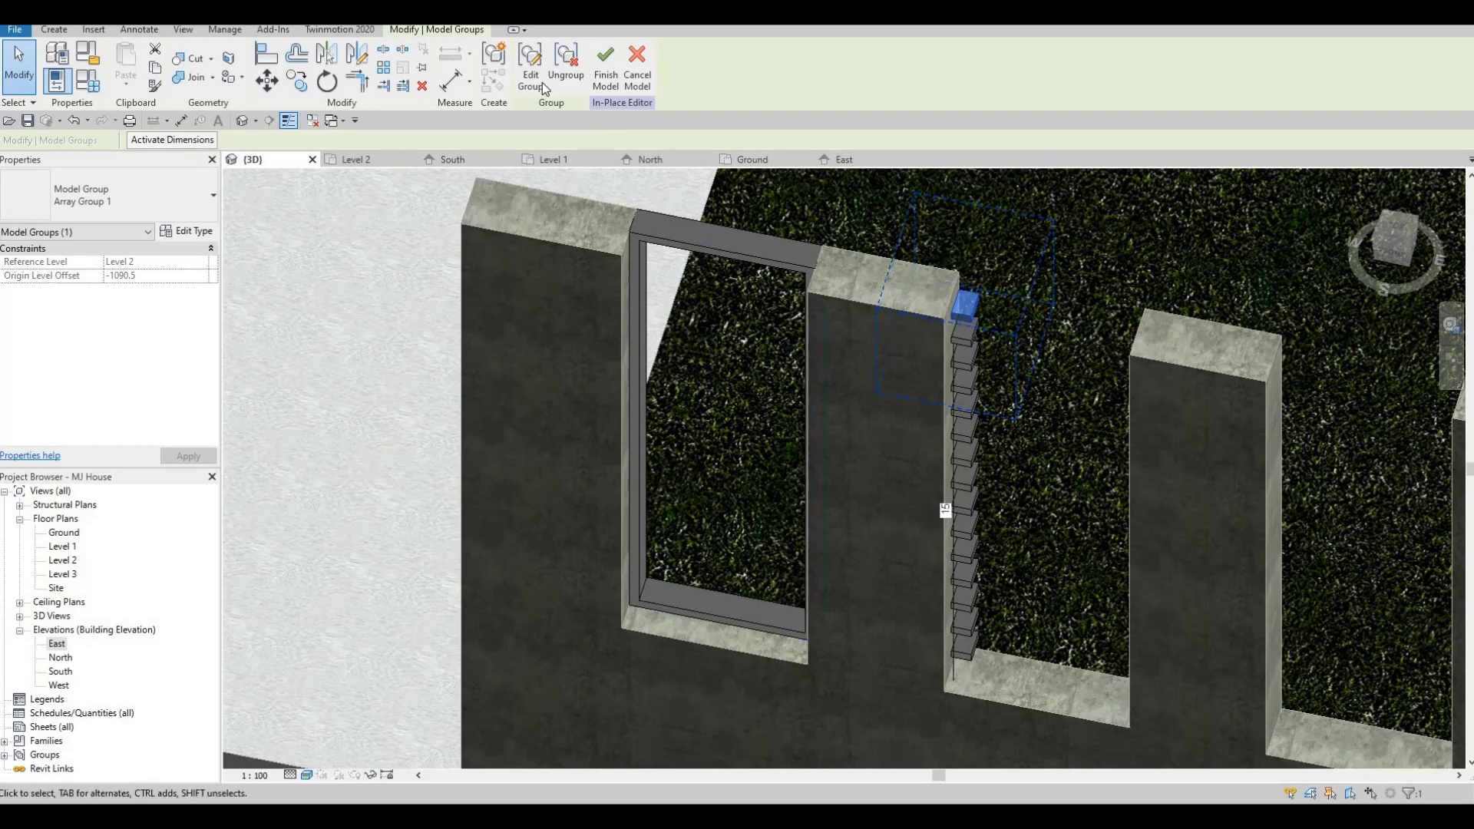
double_click(952, 363)
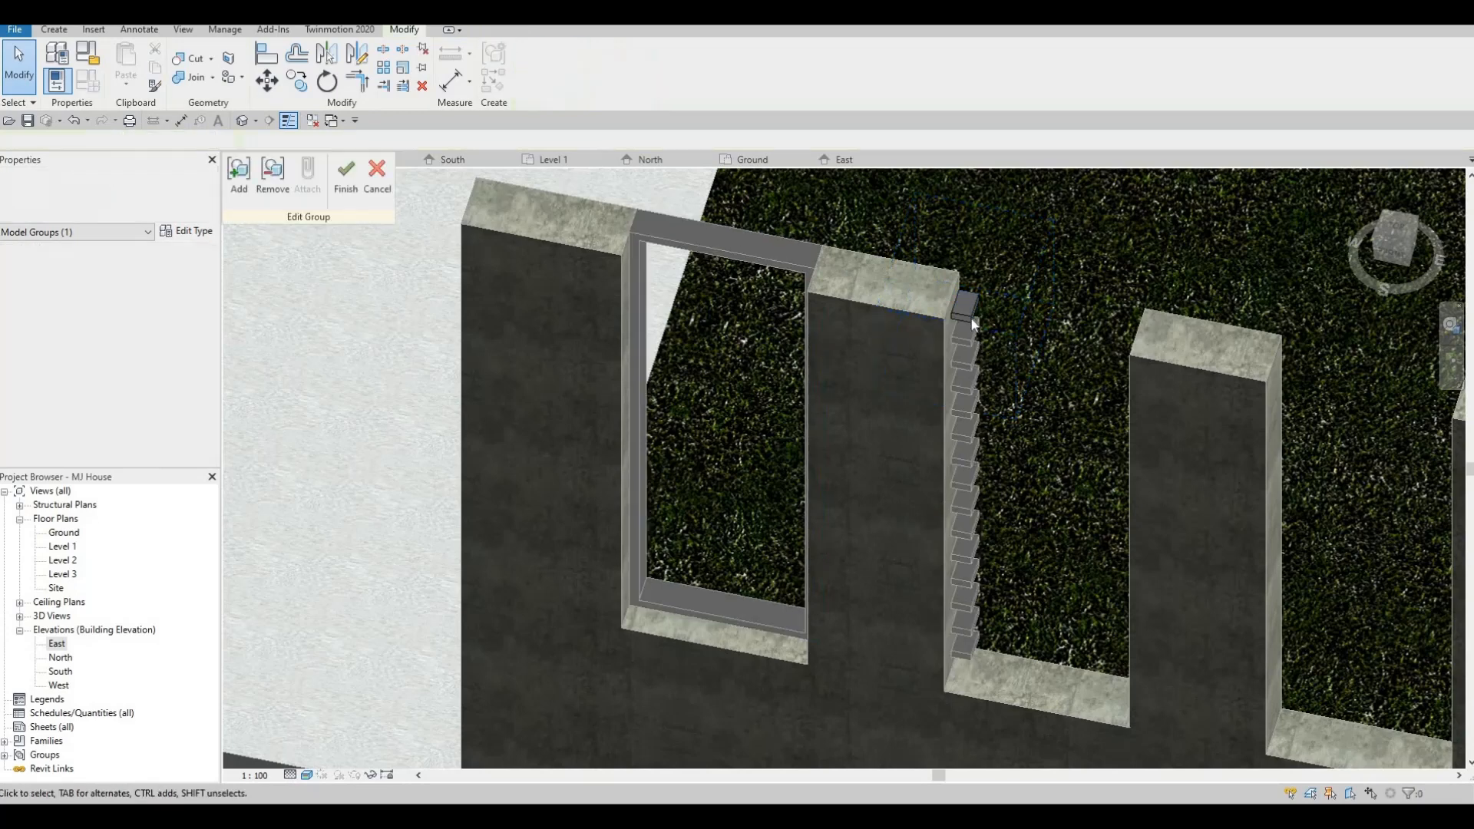
- Stretch the grouped bar across the frame opening so its extrusion runs from -785 to -368, and finish editing the group
left_click(966, 309)
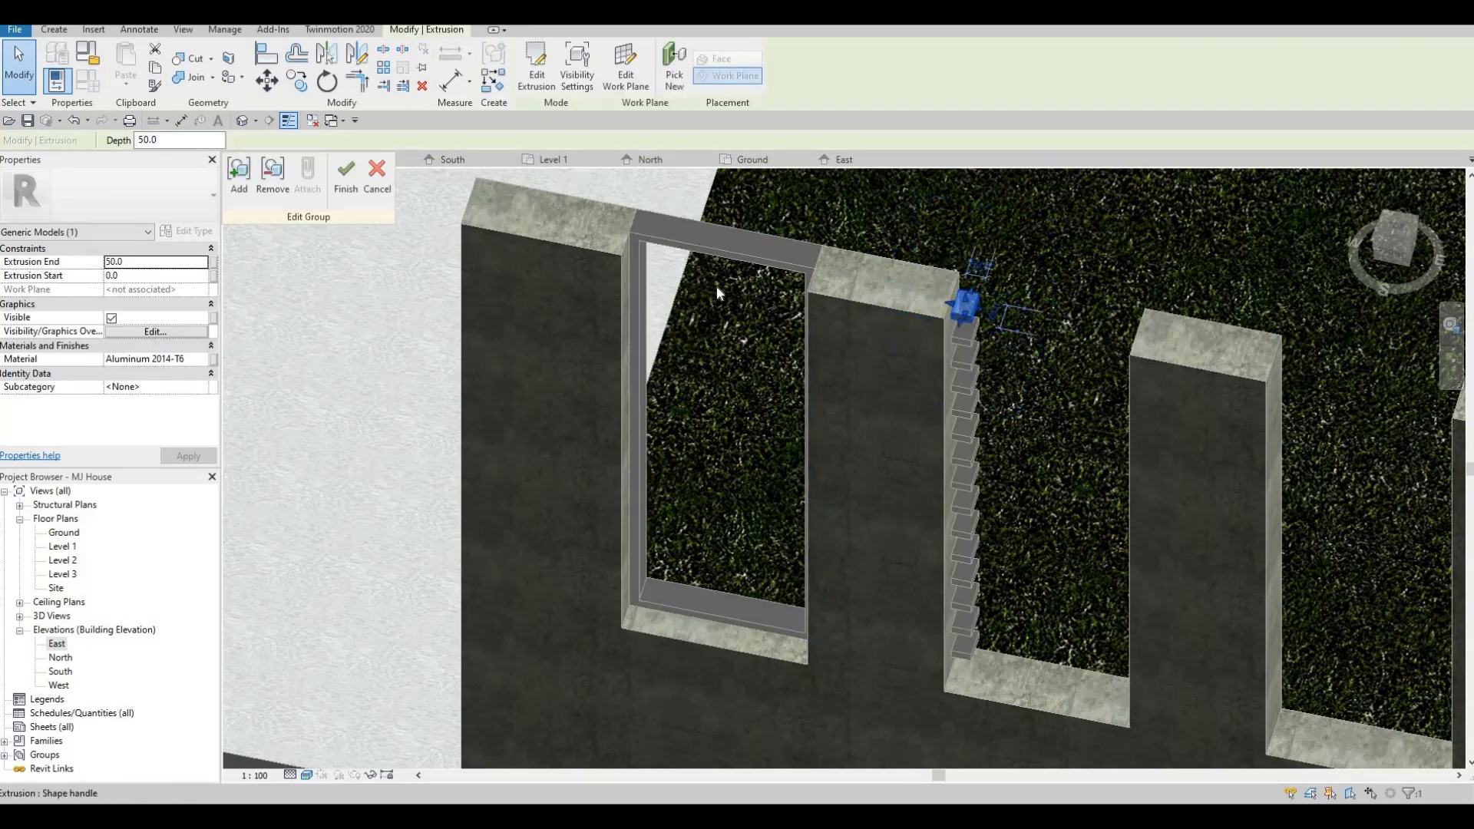
key("Escape")
key("Escape")
scroll(963, 305, "up", 2)
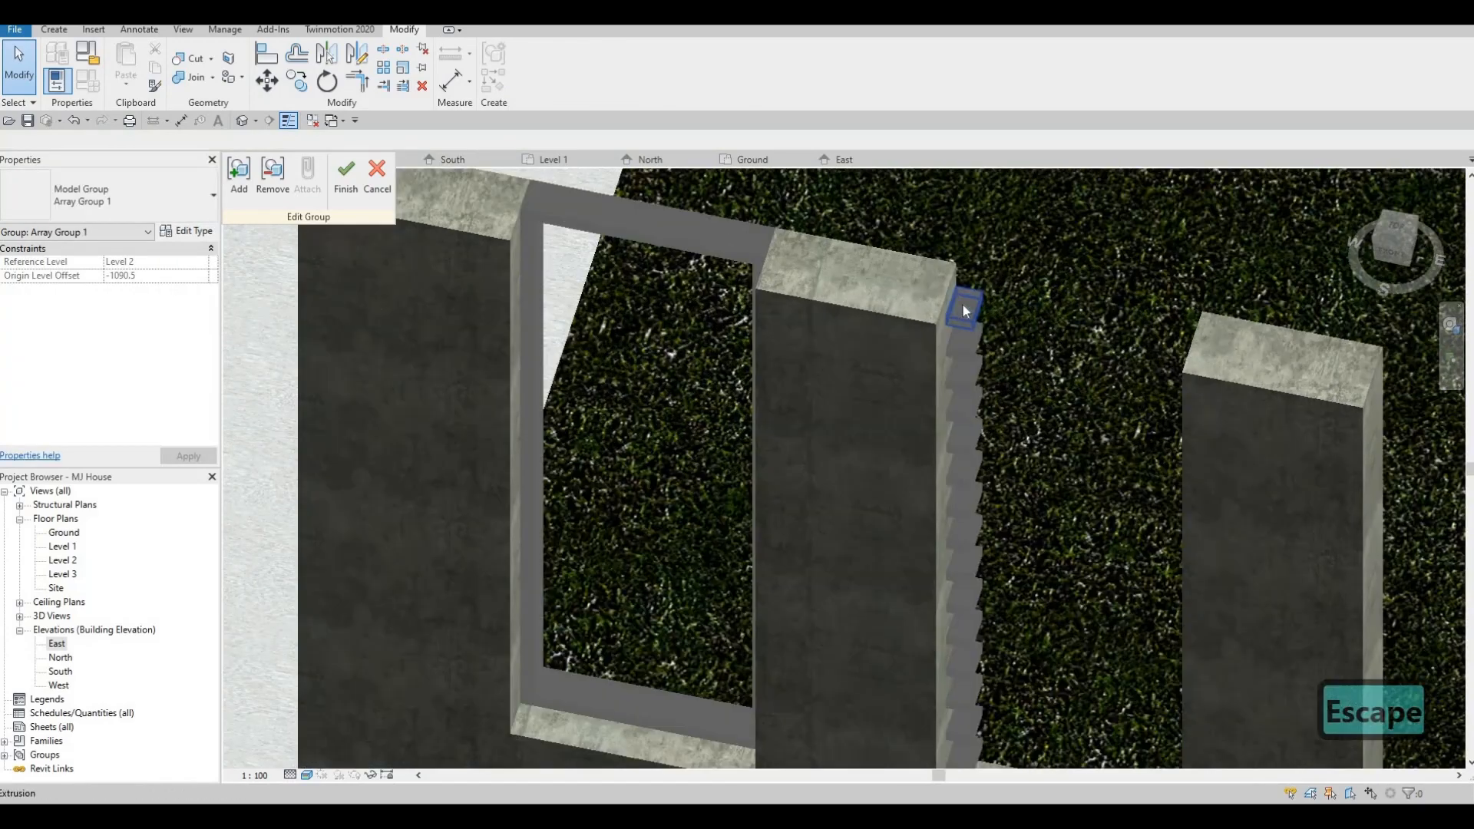
left_click(946, 303)
left_click_drag(563, 275, 535, 247)
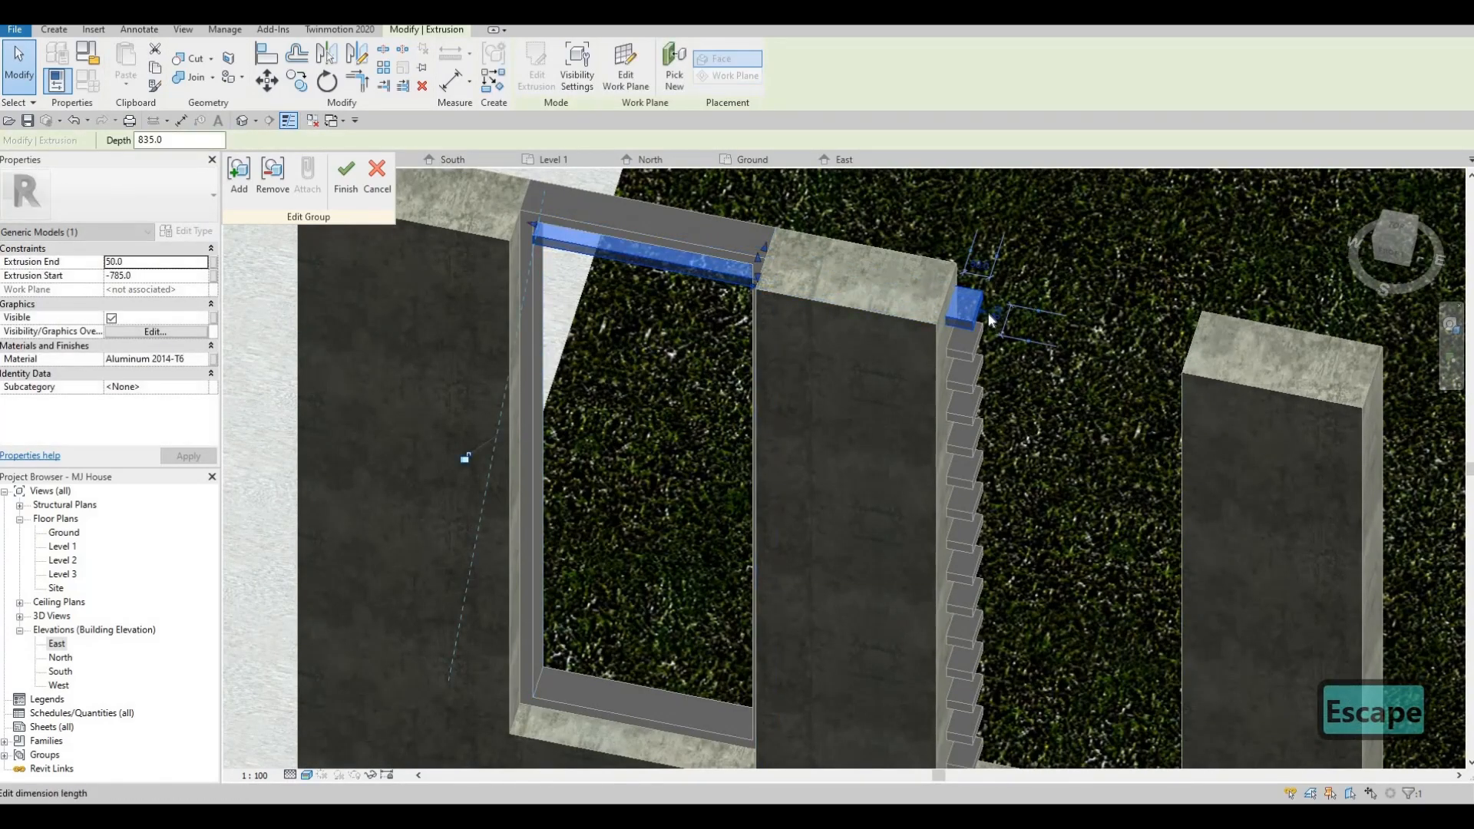
left_click_drag(750, 290, 759, 273)
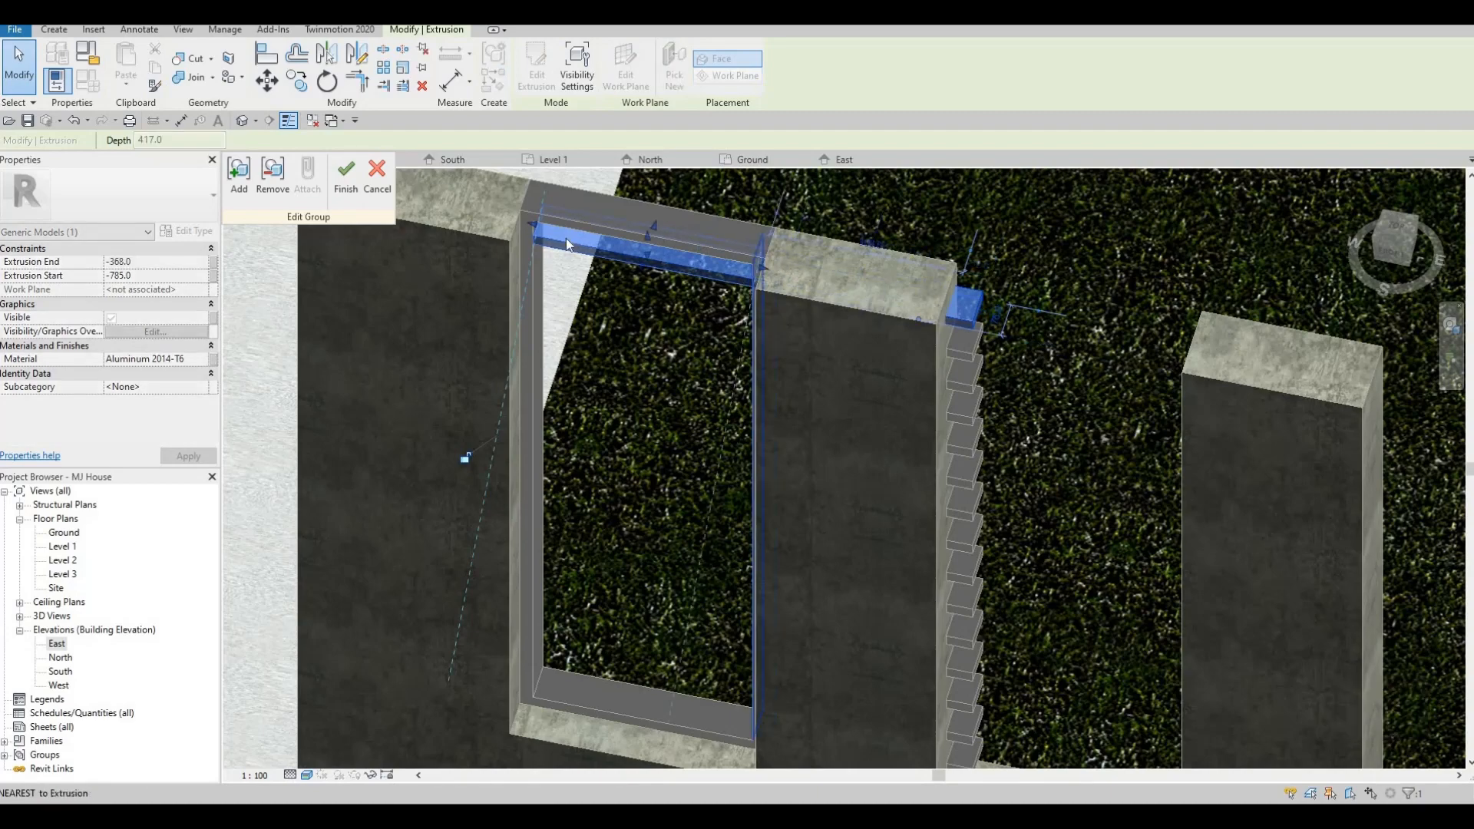
left_click(347, 183)
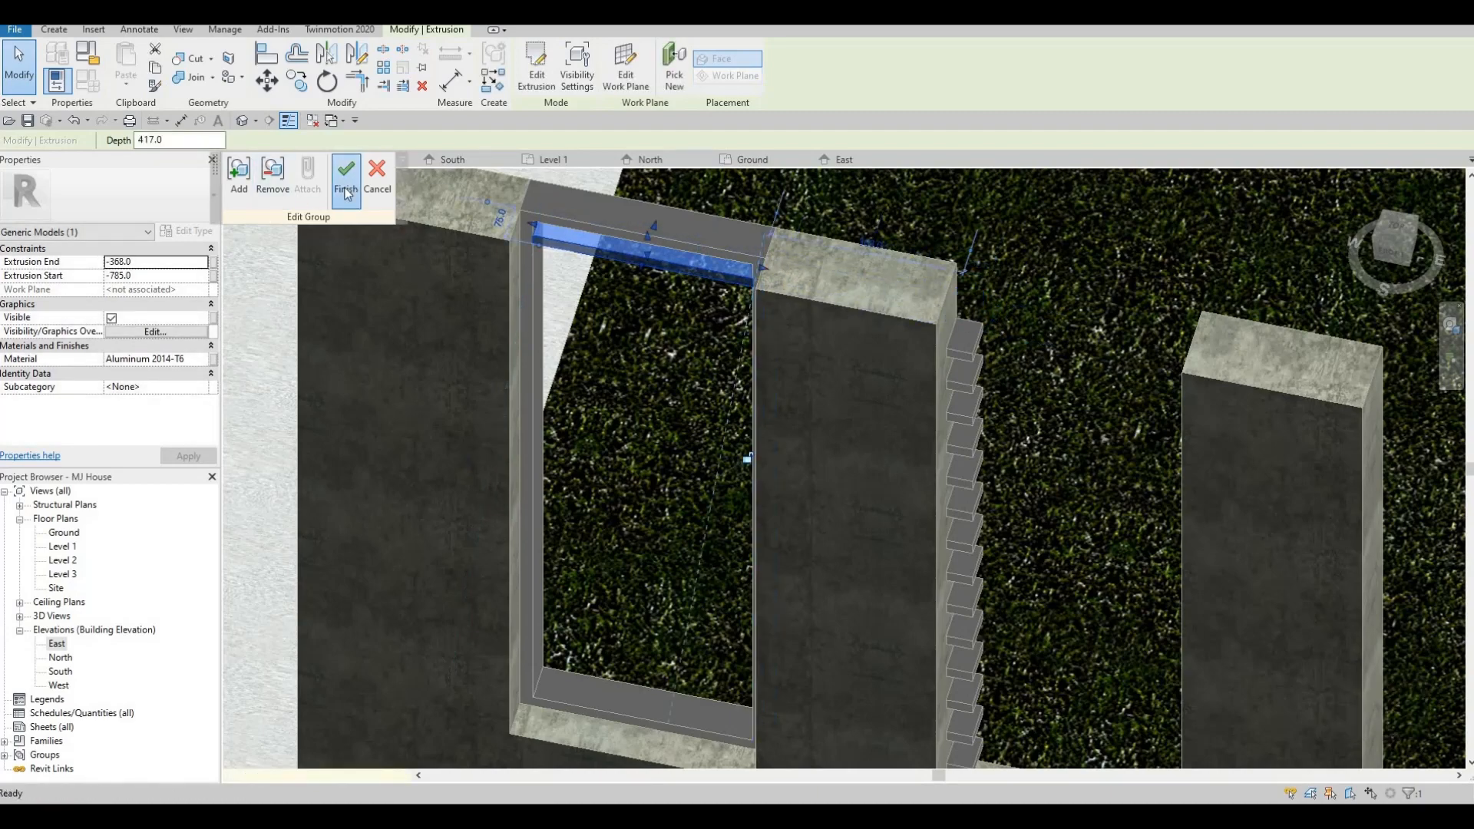
middle_click_drag(821, 297, 691, 253, "shift")
key("Escape")
middle_click_drag(587, 223, 600, 215, "shift")
scroll(599, 218, "down", 4)
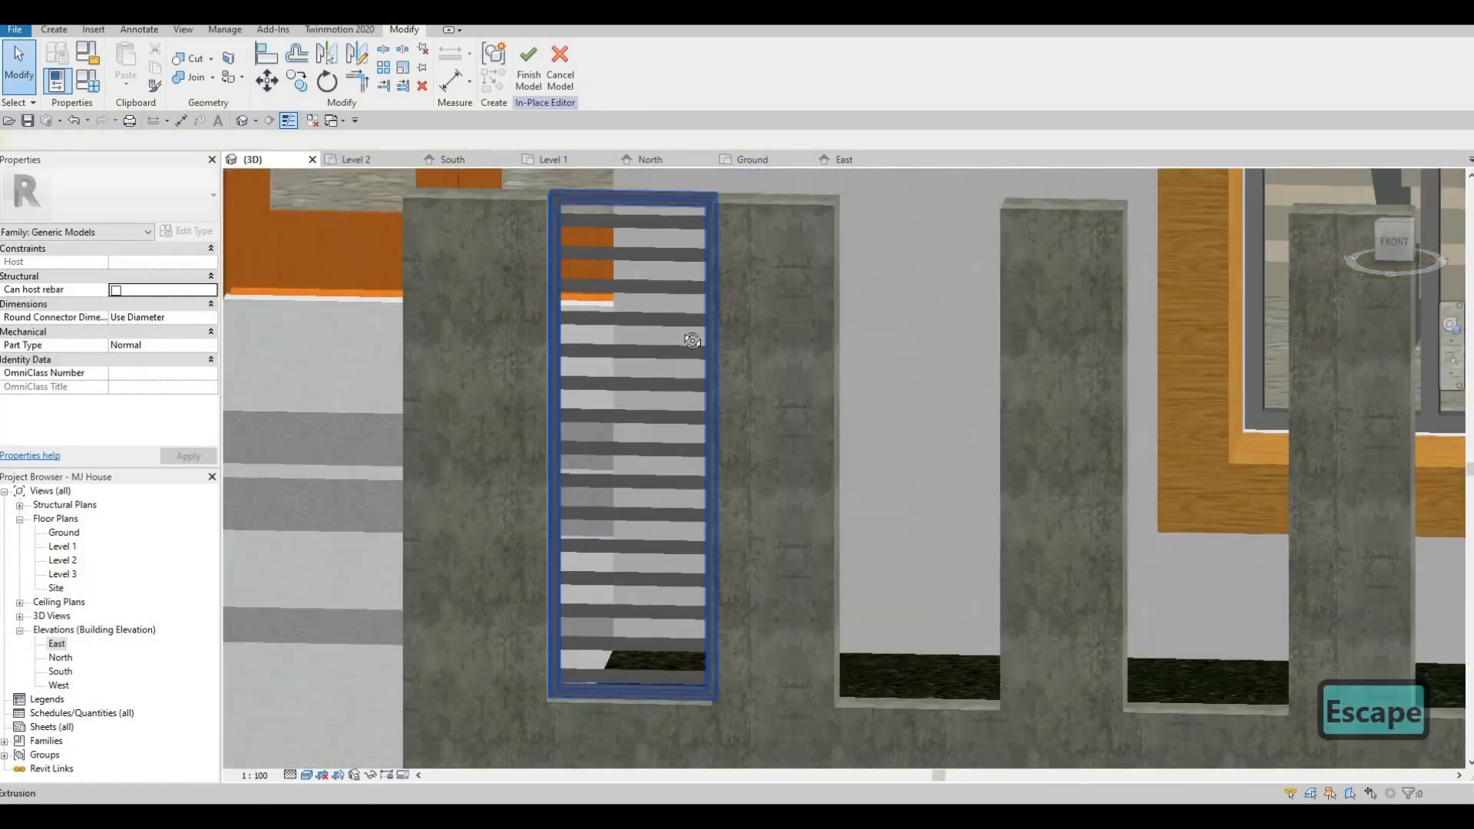
- In the South elevation, copy the aluminium frame and its bars into the front wall's other three notches, and finish the in-place model
middle_click_drag(576, 361, 698, 395, "shift")
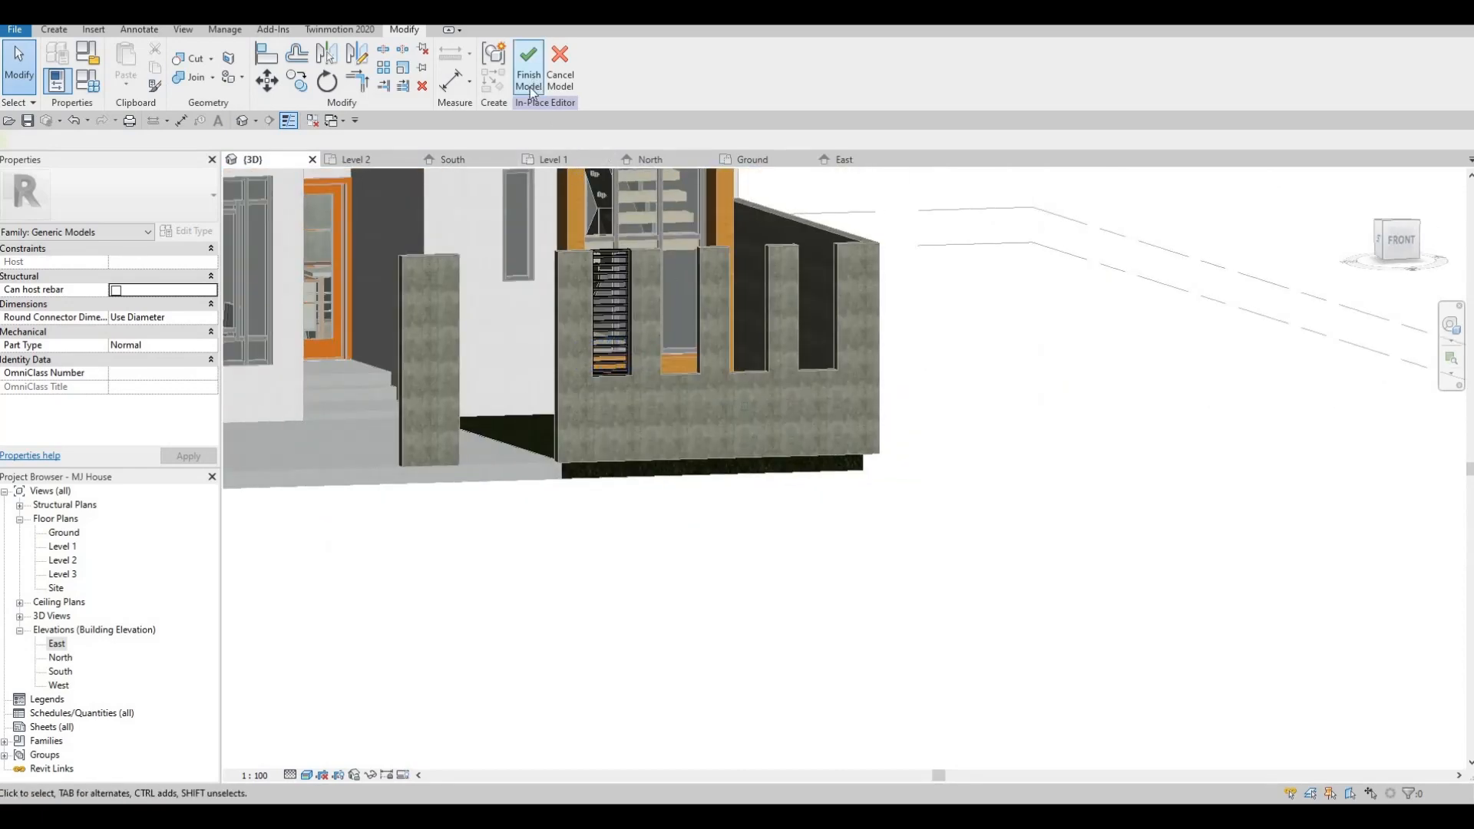
middle_click_drag(563, 329, 629, 327, "shift")
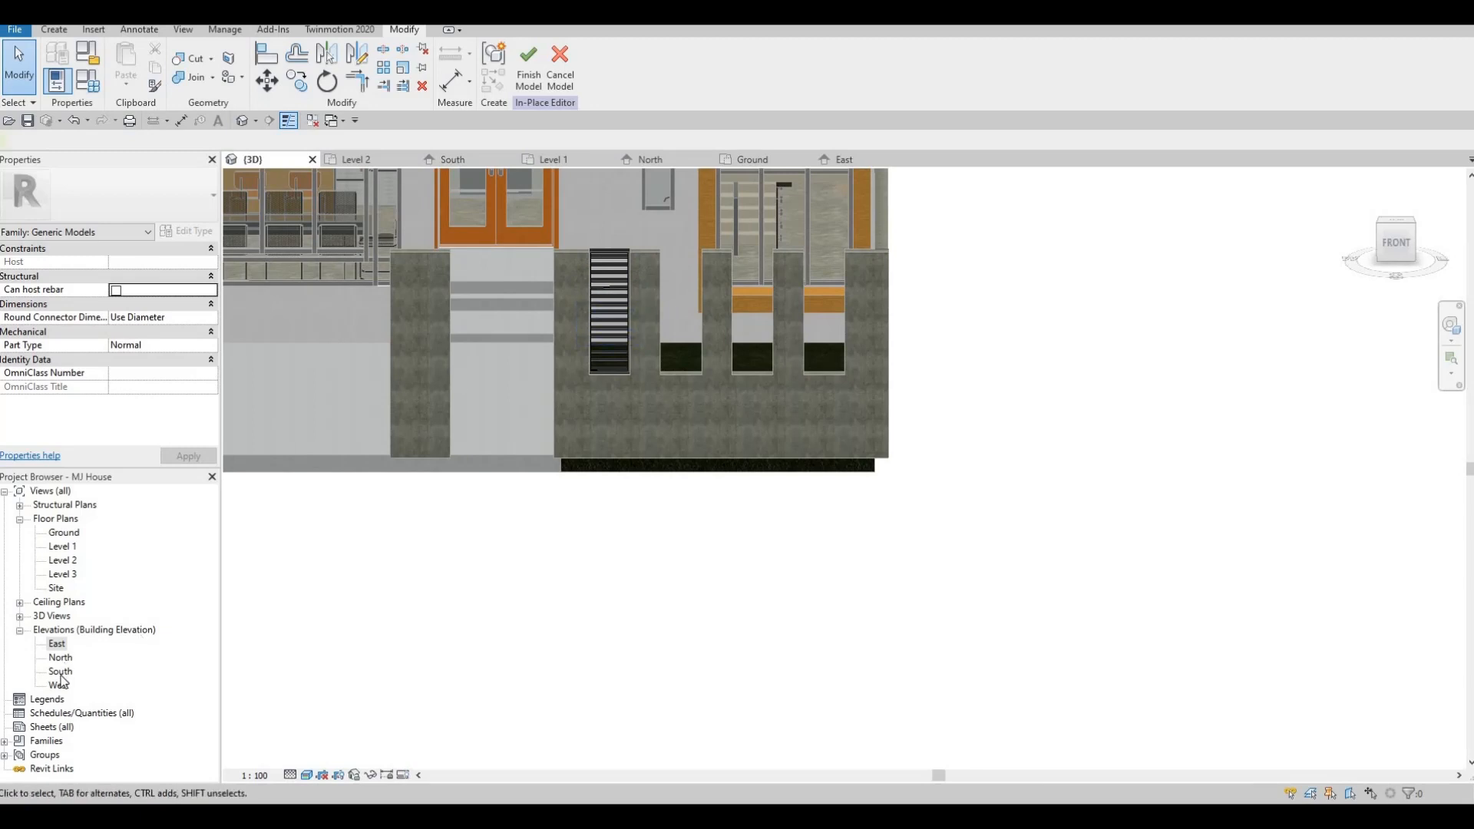
double_click(60, 673)
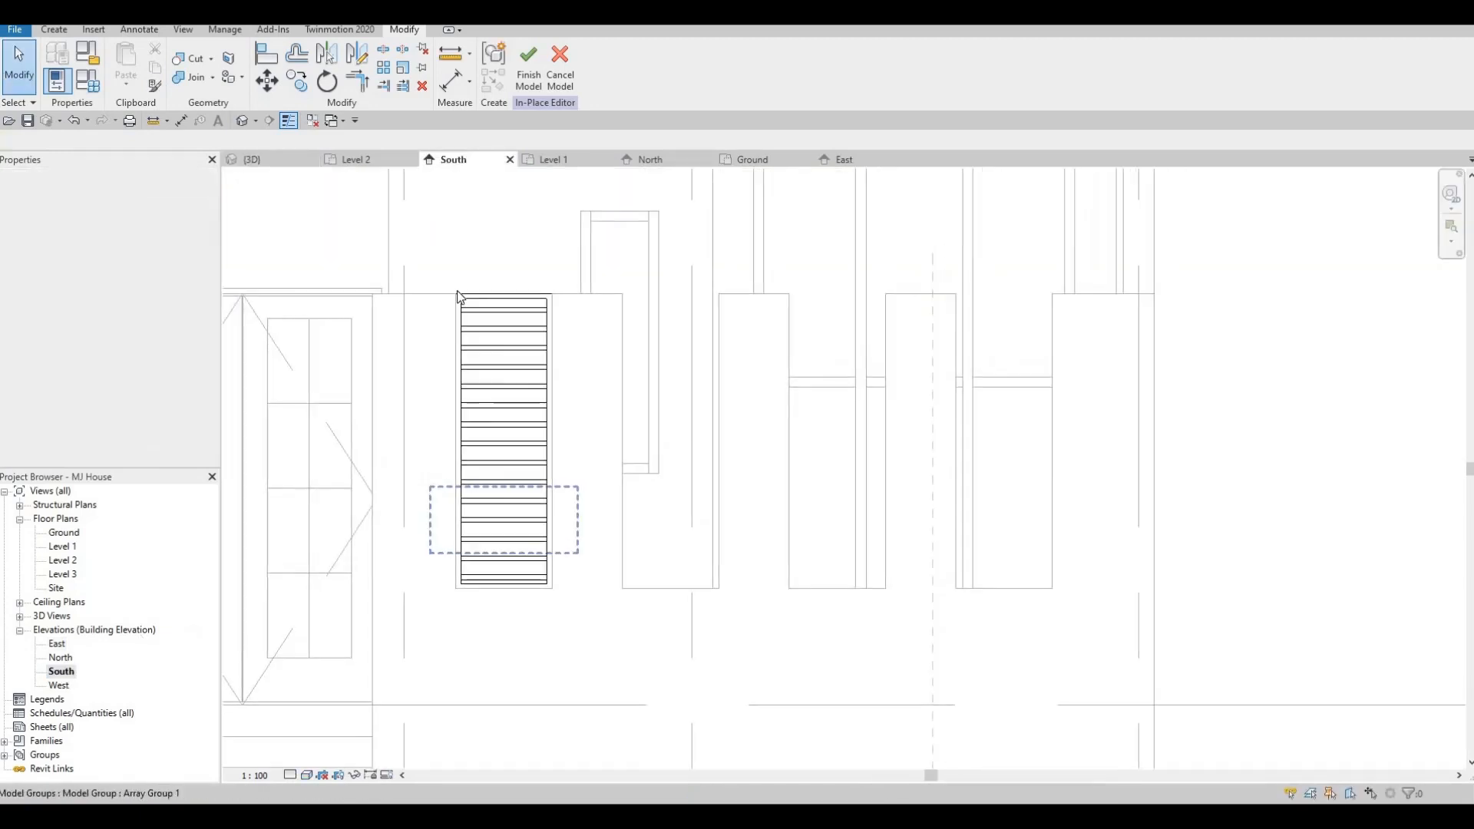
key("Escape")
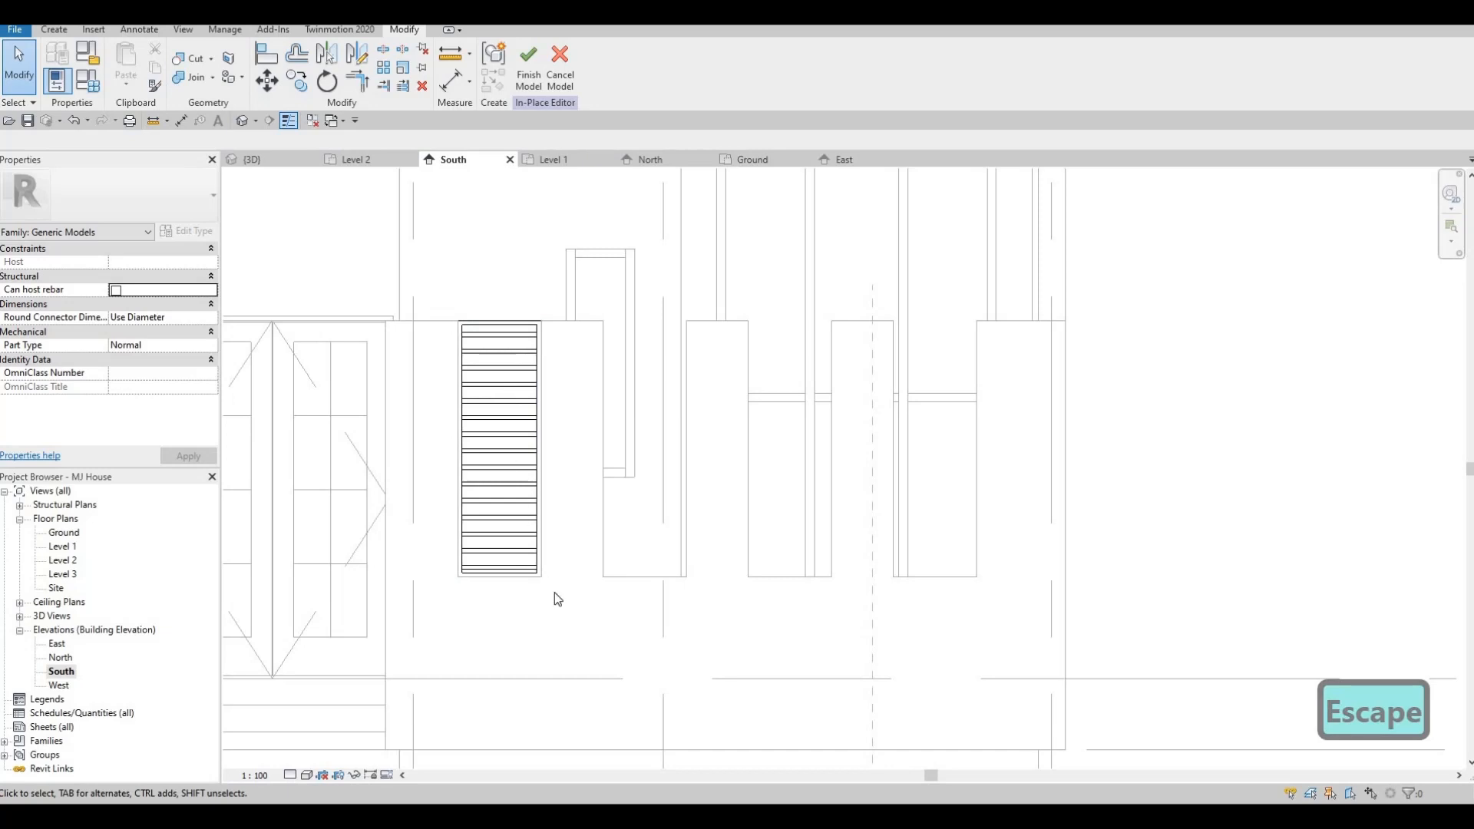
left_click(556, 563)
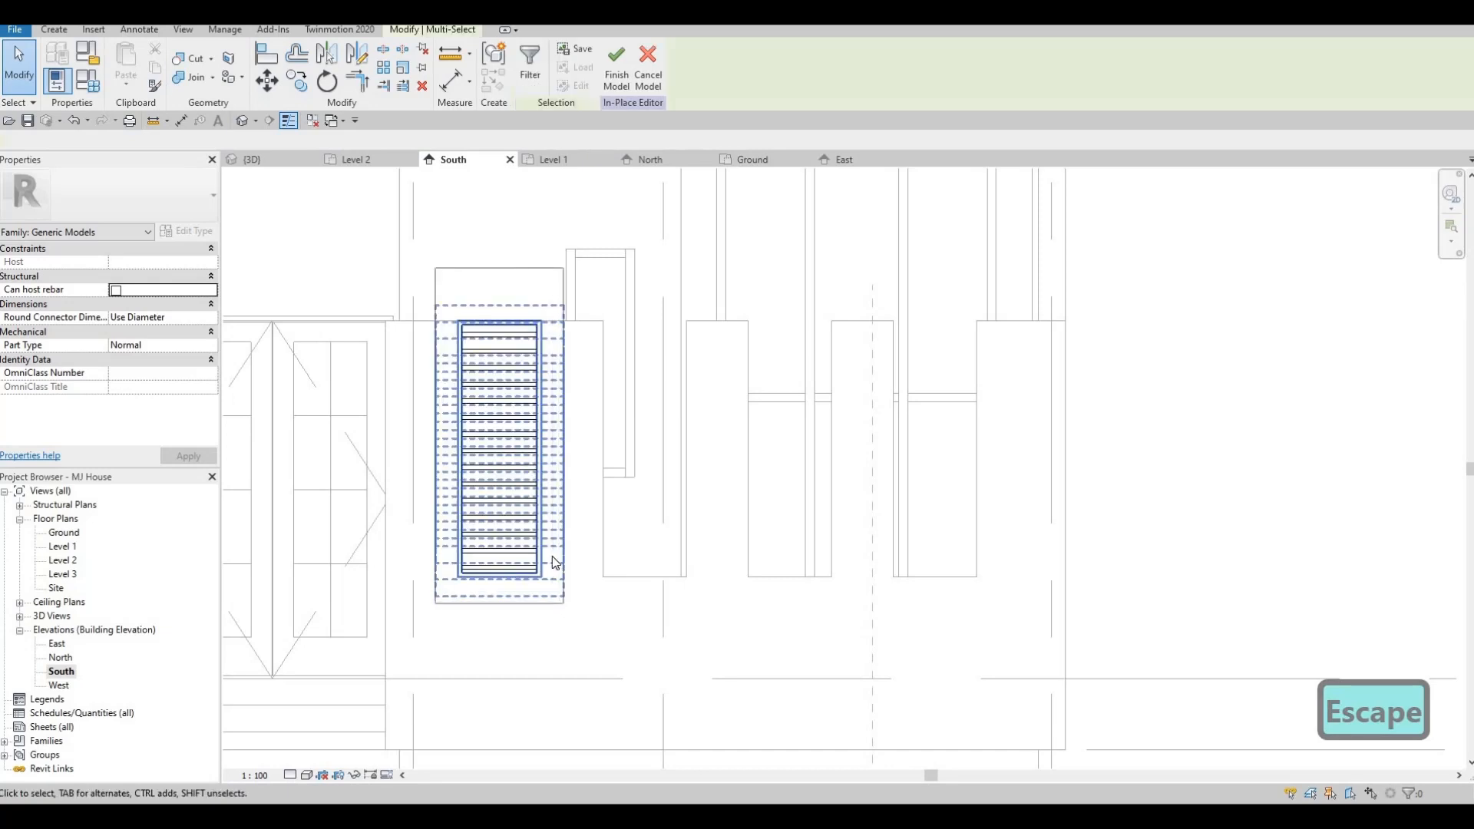
key("c")
key("o")
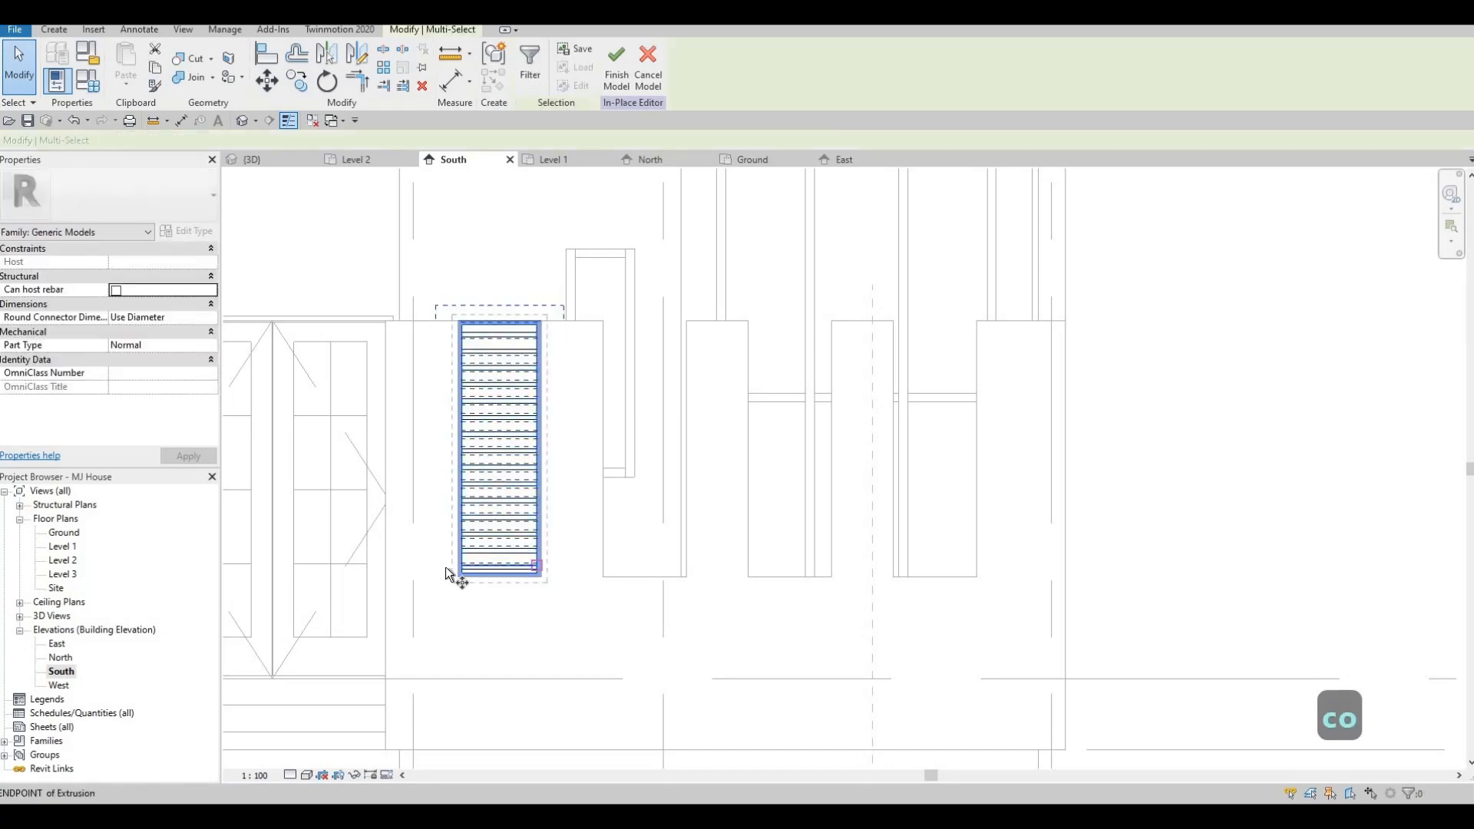
left_click(586, 576)
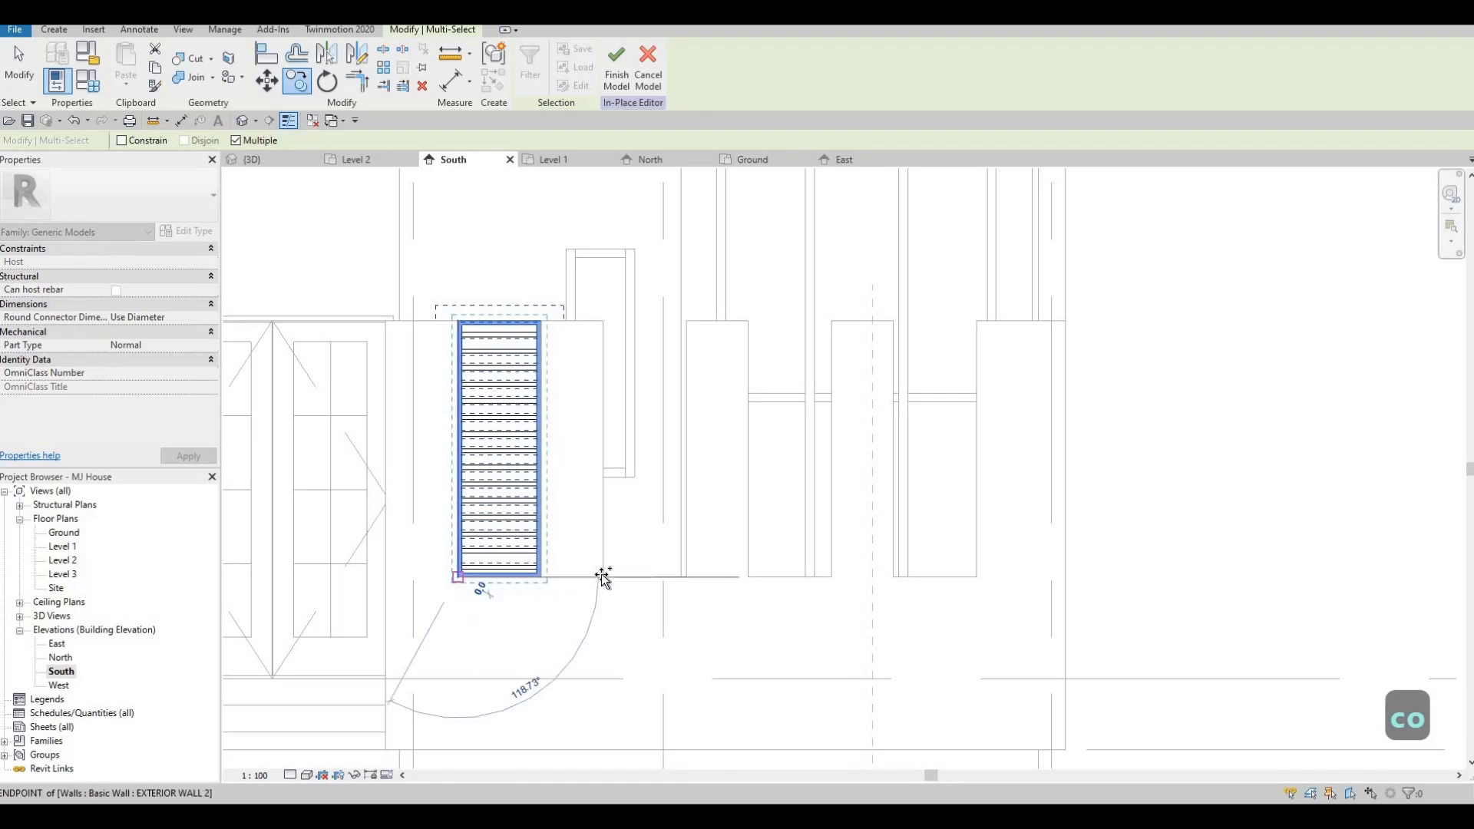
left_click(603, 577)
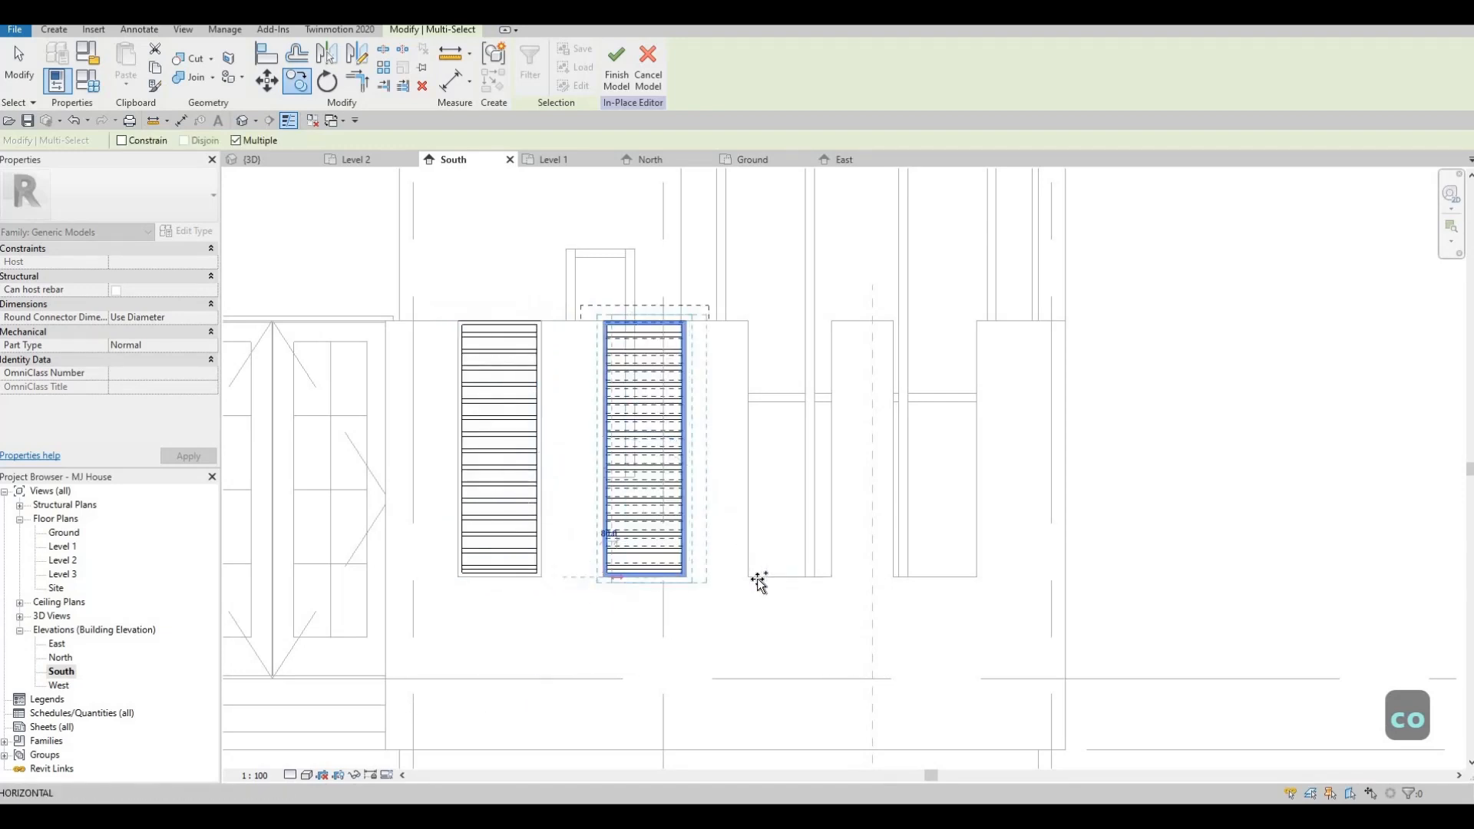
left_click(893, 576)
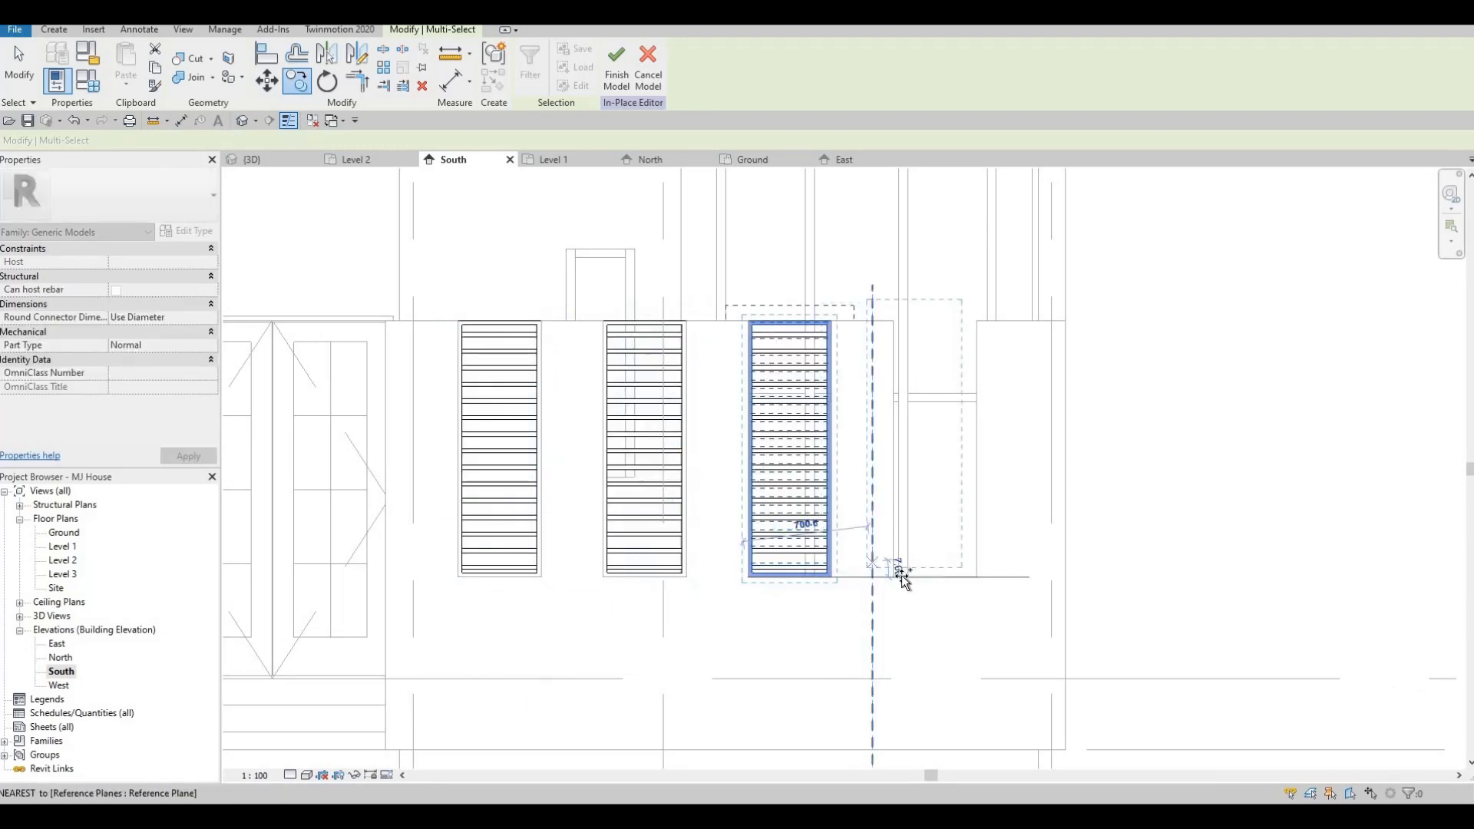
left_click(658, 407)
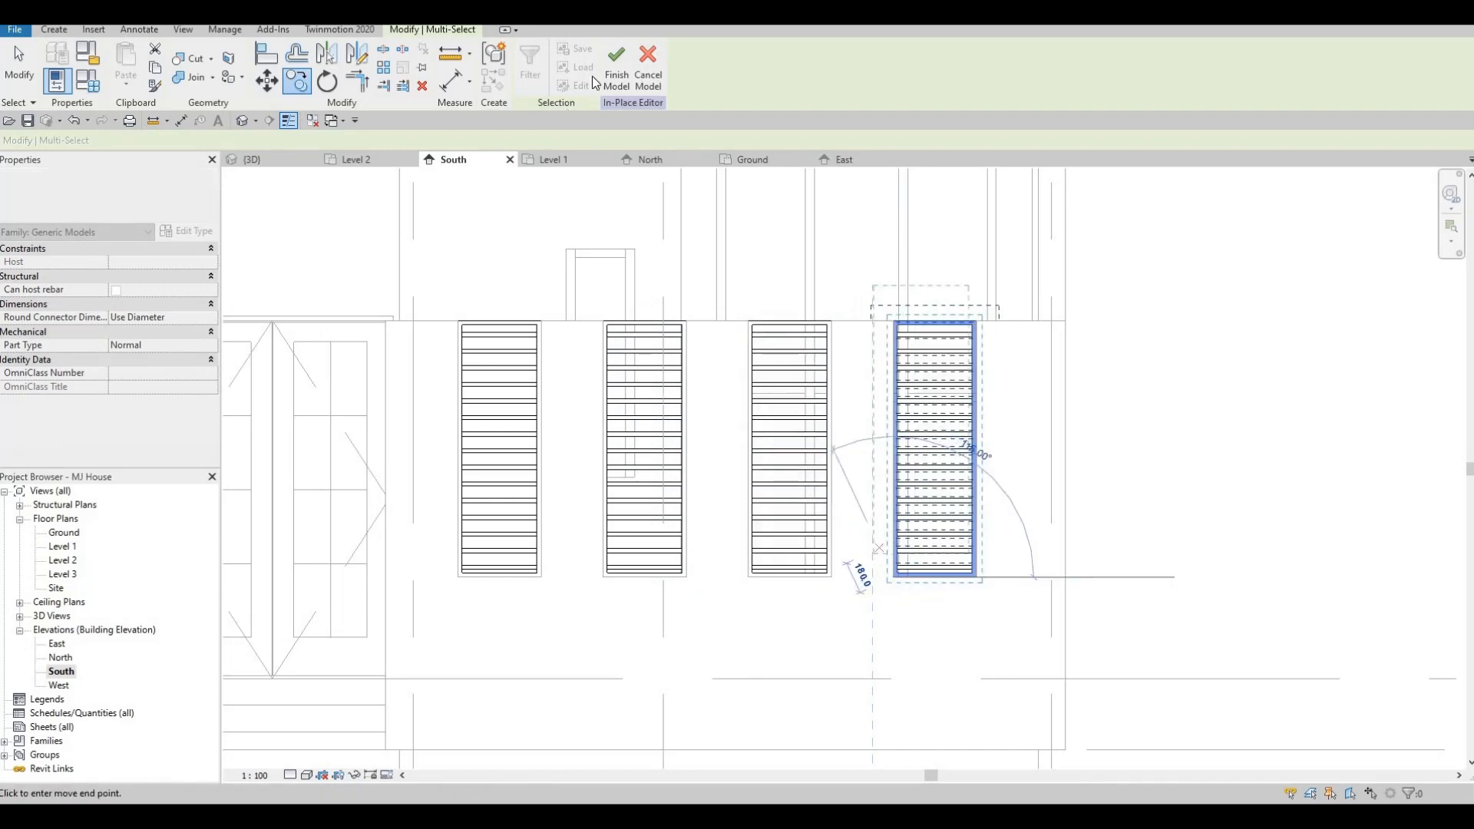
key("Escape")
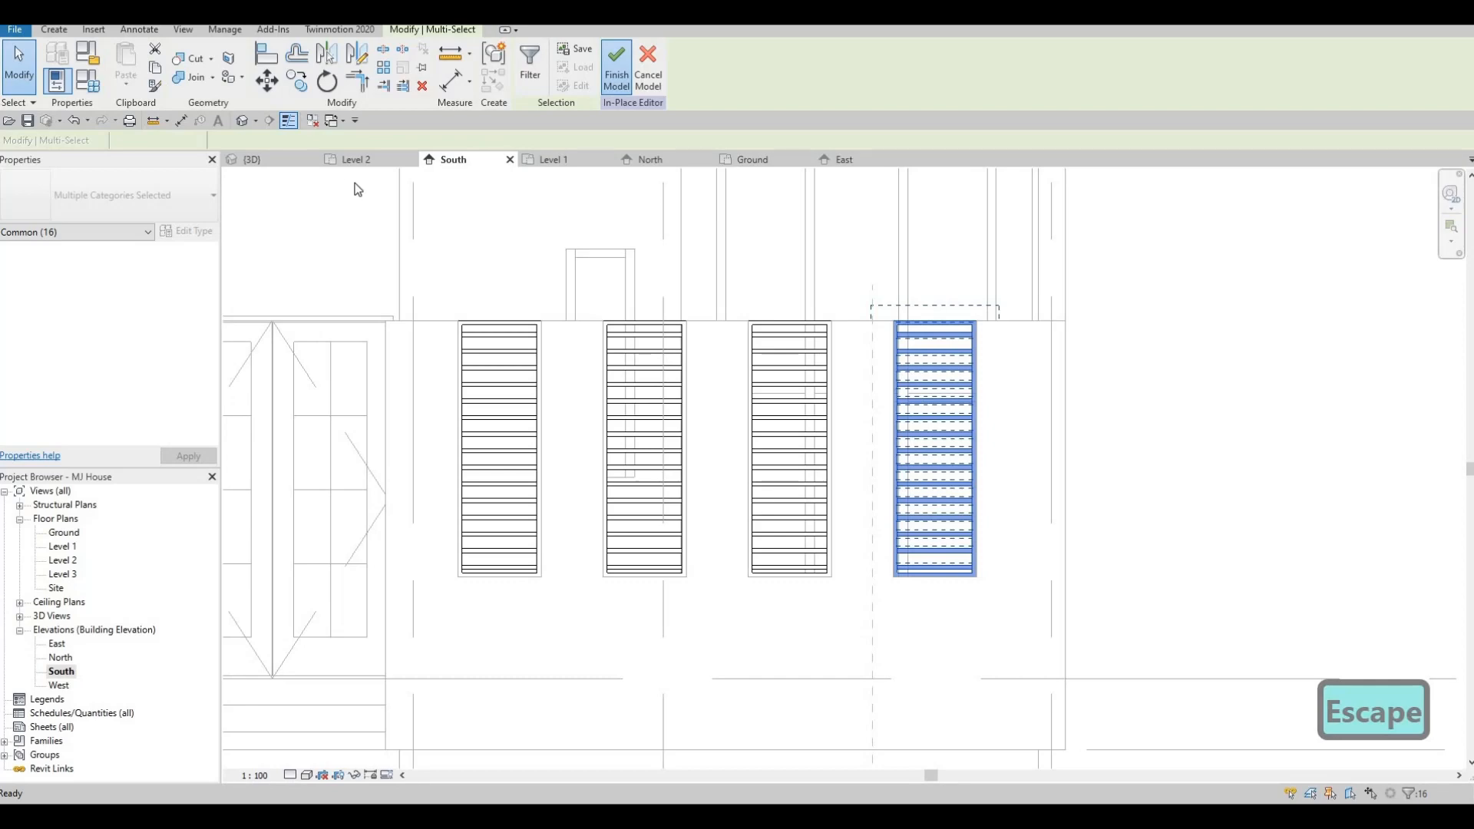
- Examine the four barred notches of the front boundary wall from several angles in the 3D view
left_click(251, 160)
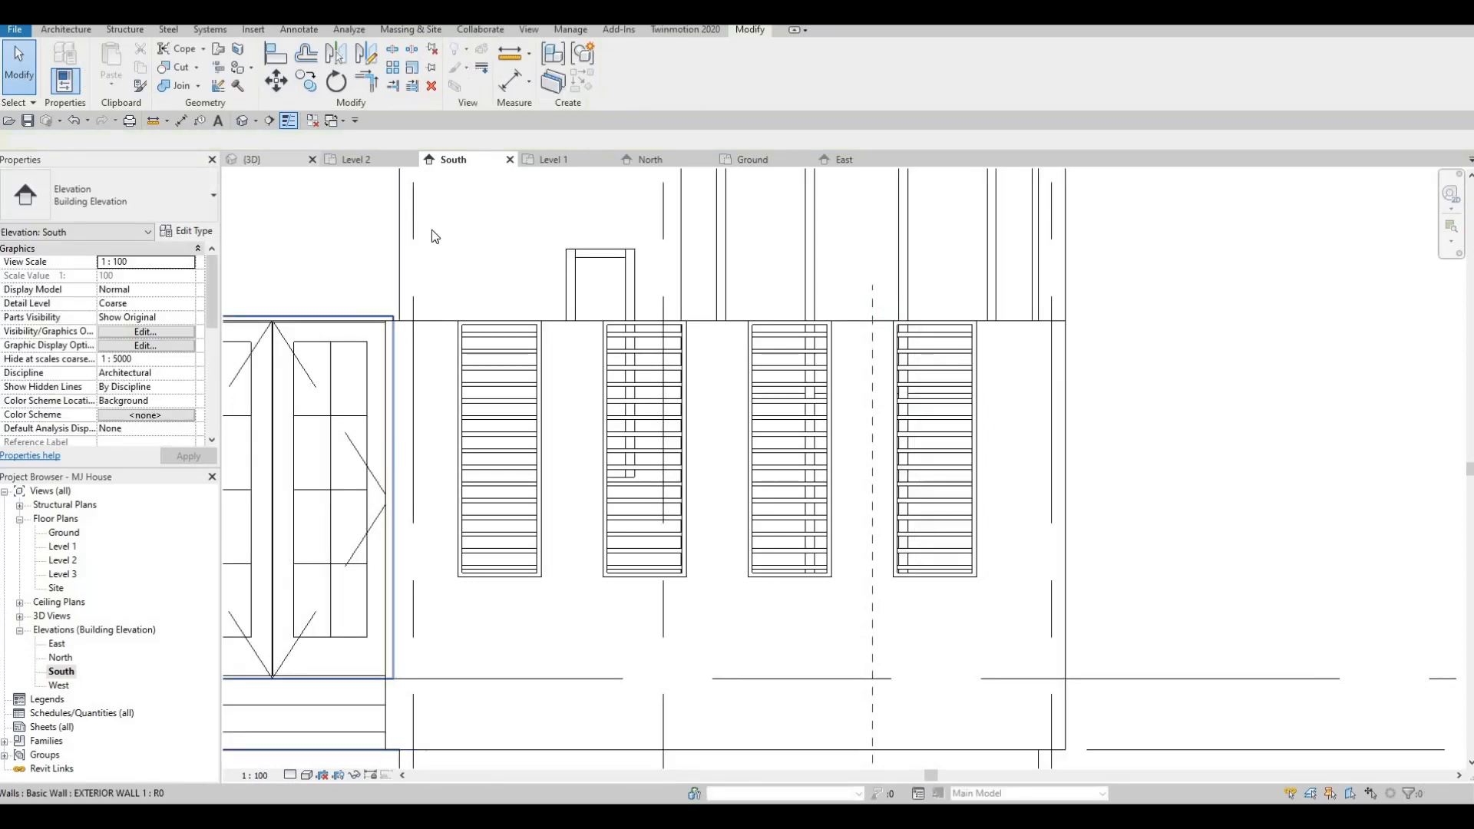
scroll(629, 381, "up", 2)
middle_click_drag(849, 372, 603, 349, "shift")
key("Escape")
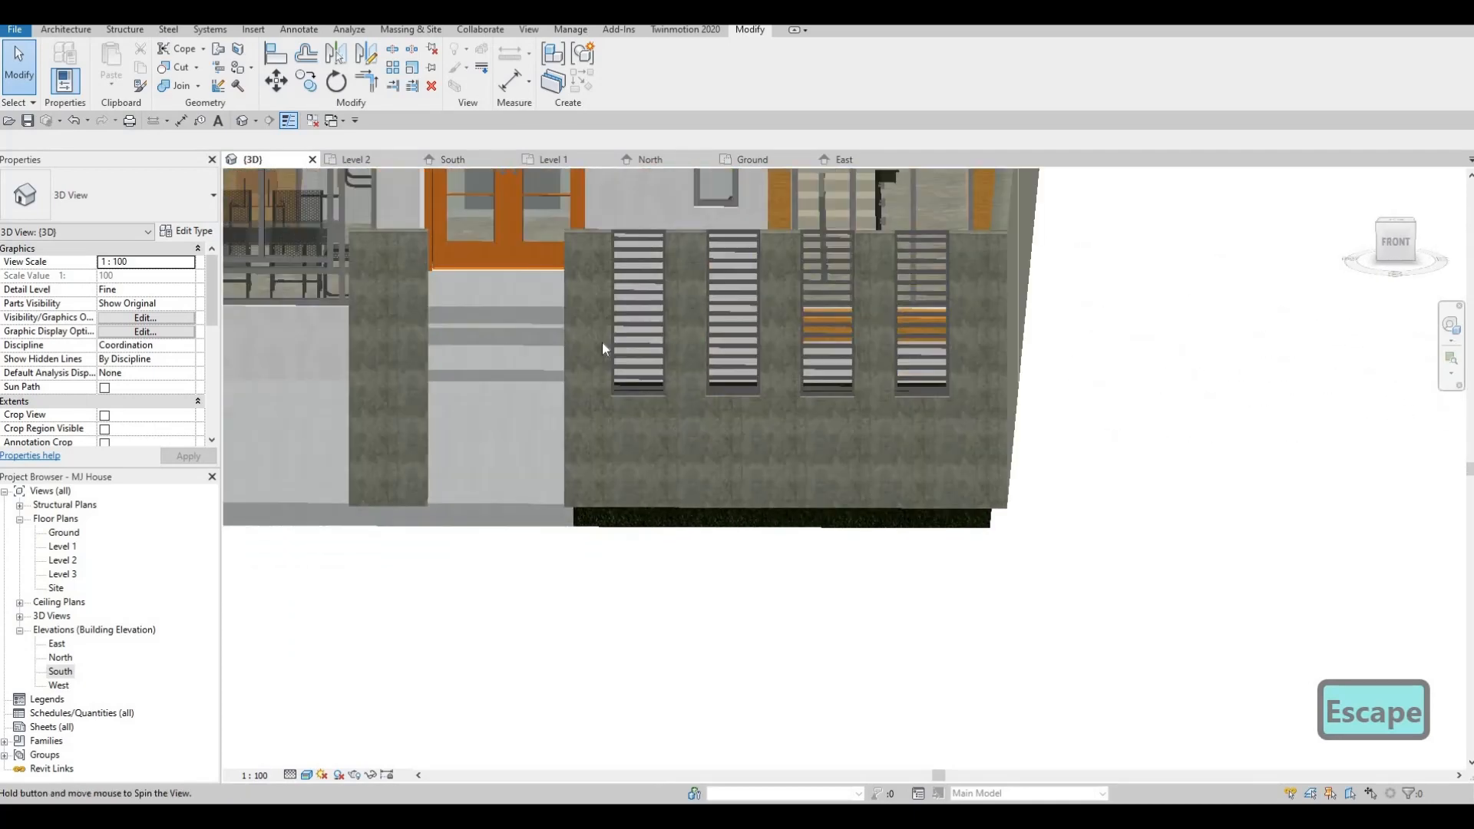
scroll(665, 487, "down", 6)
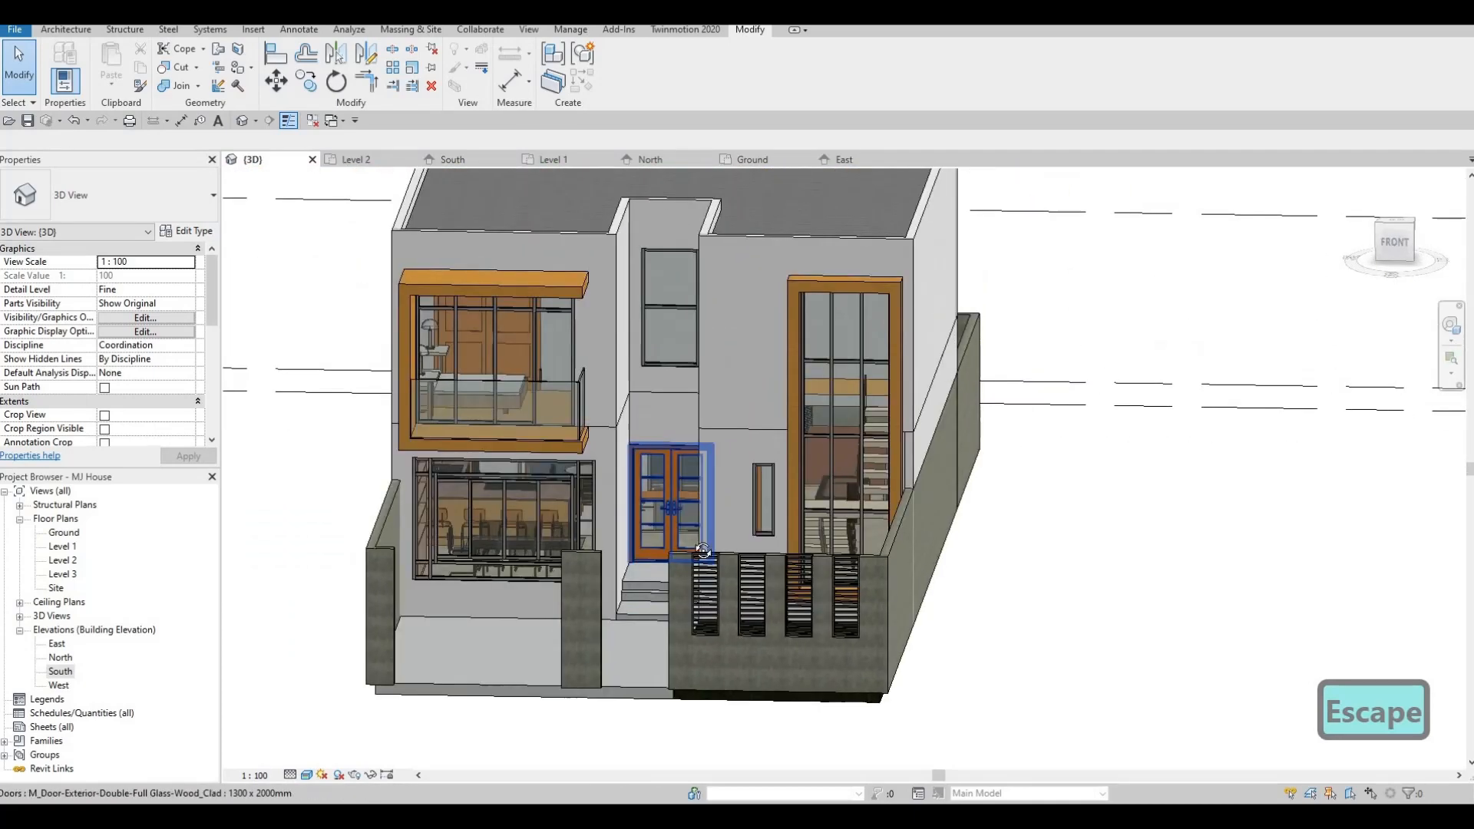
middle_click_drag(704, 550, 750, 596, "shift")
scroll(718, 436, "up", 5)
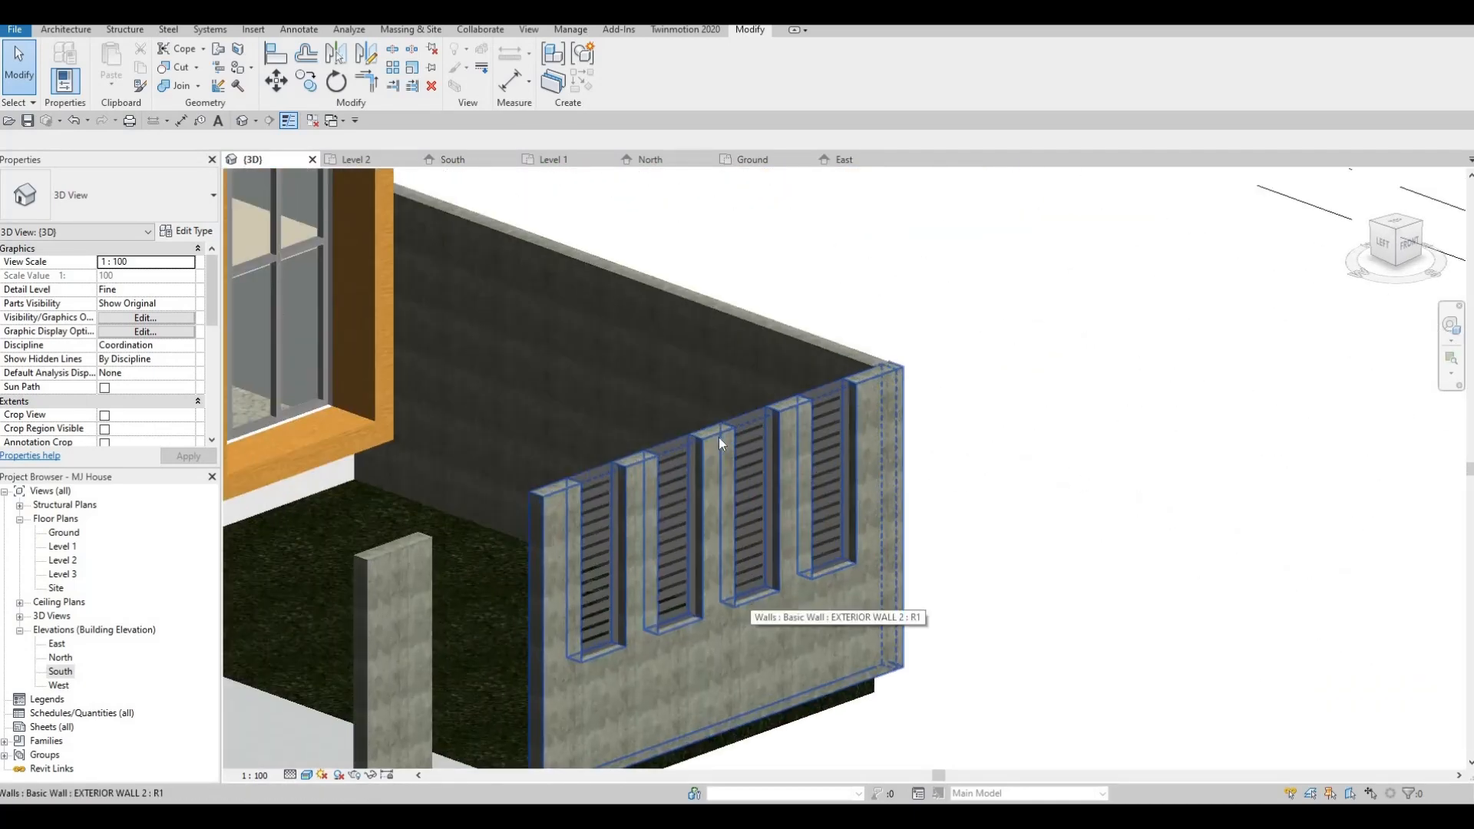
scroll(718, 436, "down", 1)
scroll(708, 466, "up", 3)
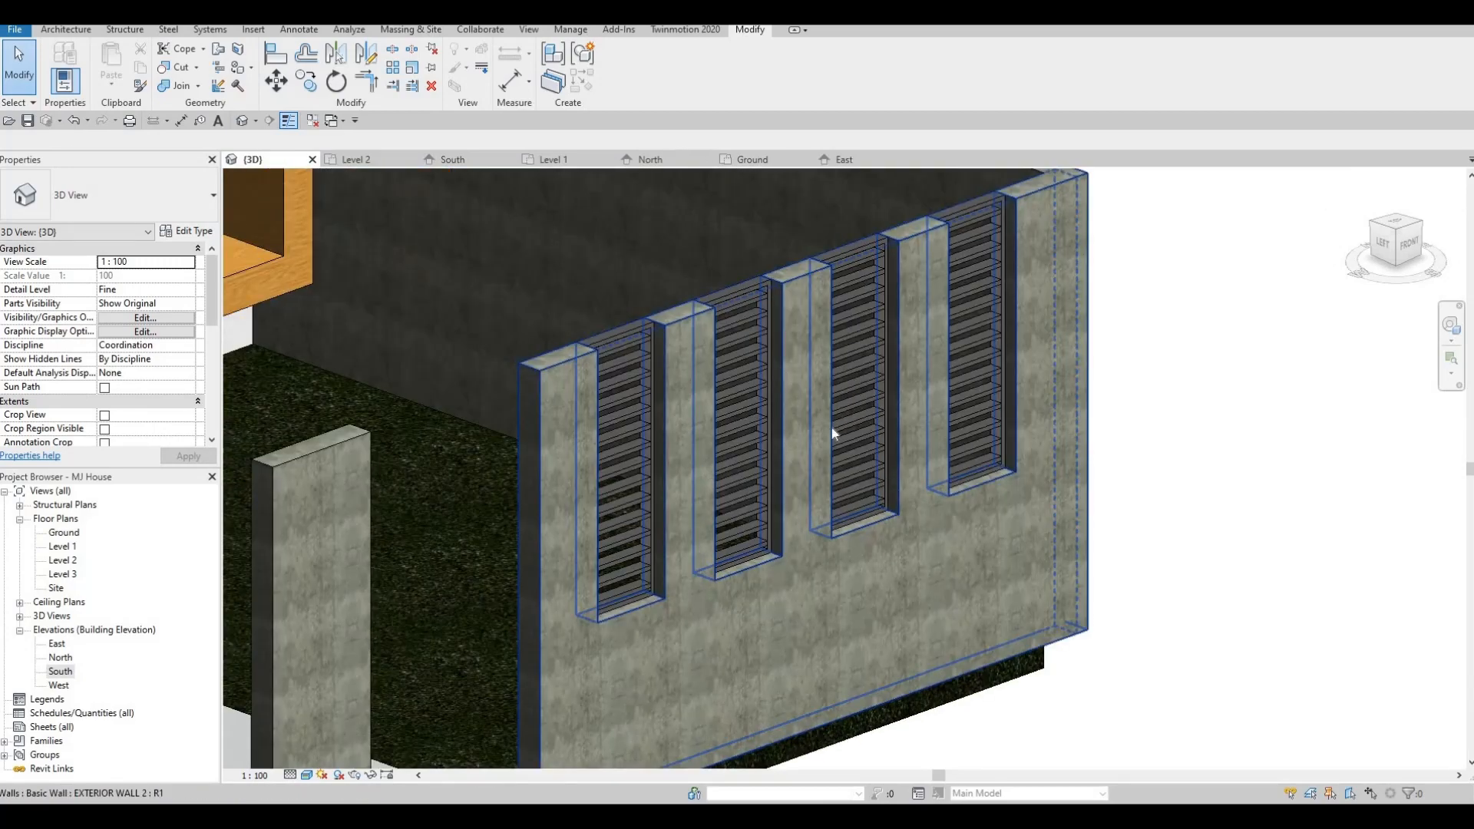
middle_click_drag(835, 433, 602, 487, "shift")
key("Escape")
middle_click_drag(470, 517, 630, 522, "shift")
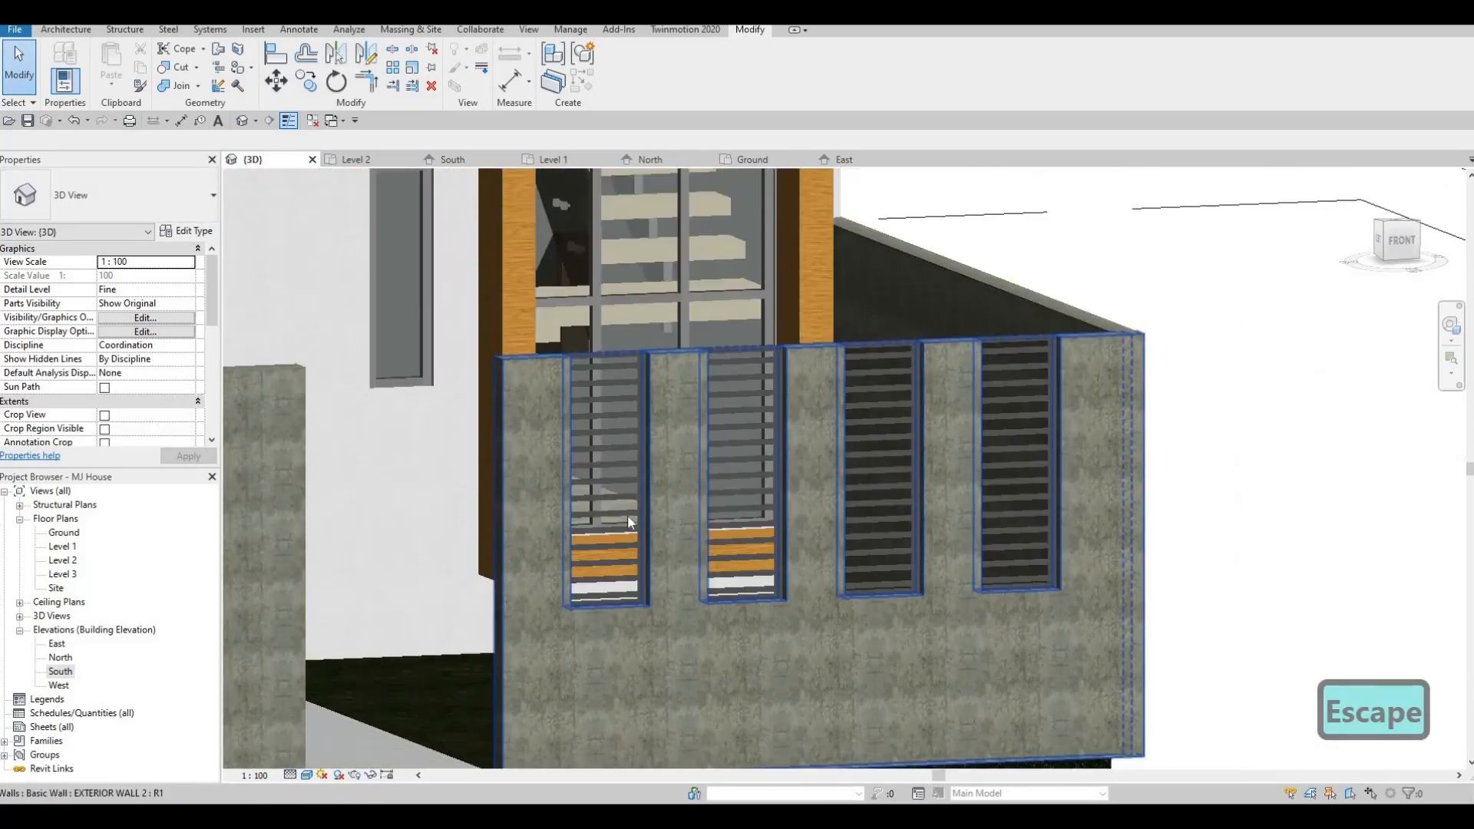
scroll(789, 507, "down", 2)
middle_click_drag(714, 575, 687, 593)
middle_click_drag(472, 568, 573, 596, "shift")
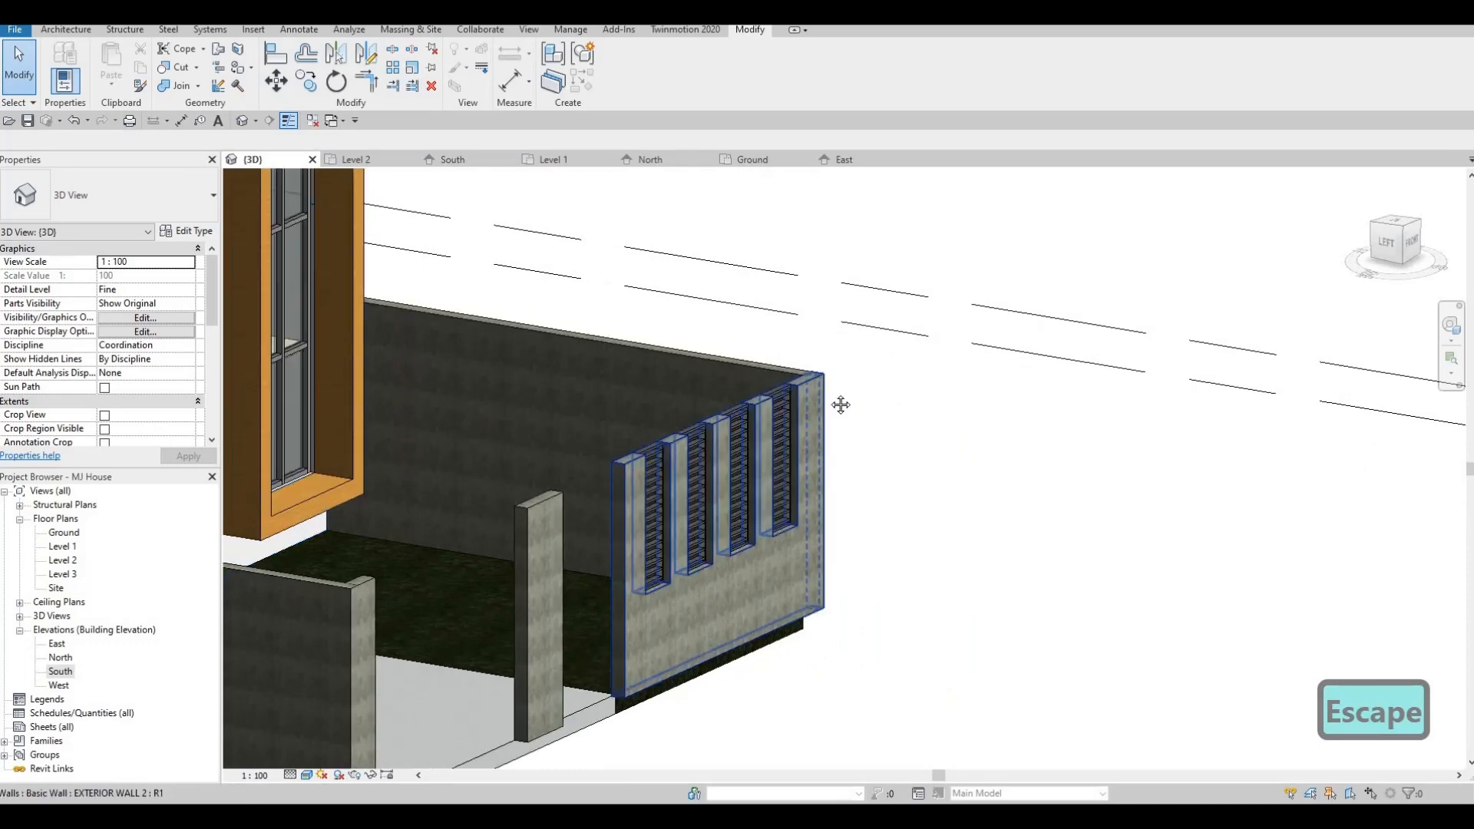
middle_click_drag(841, 405, 875, 388)
middle_click_drag(875, 388, 822, 401, "shift")
middle_click_drag(499, 489, 809, 477)
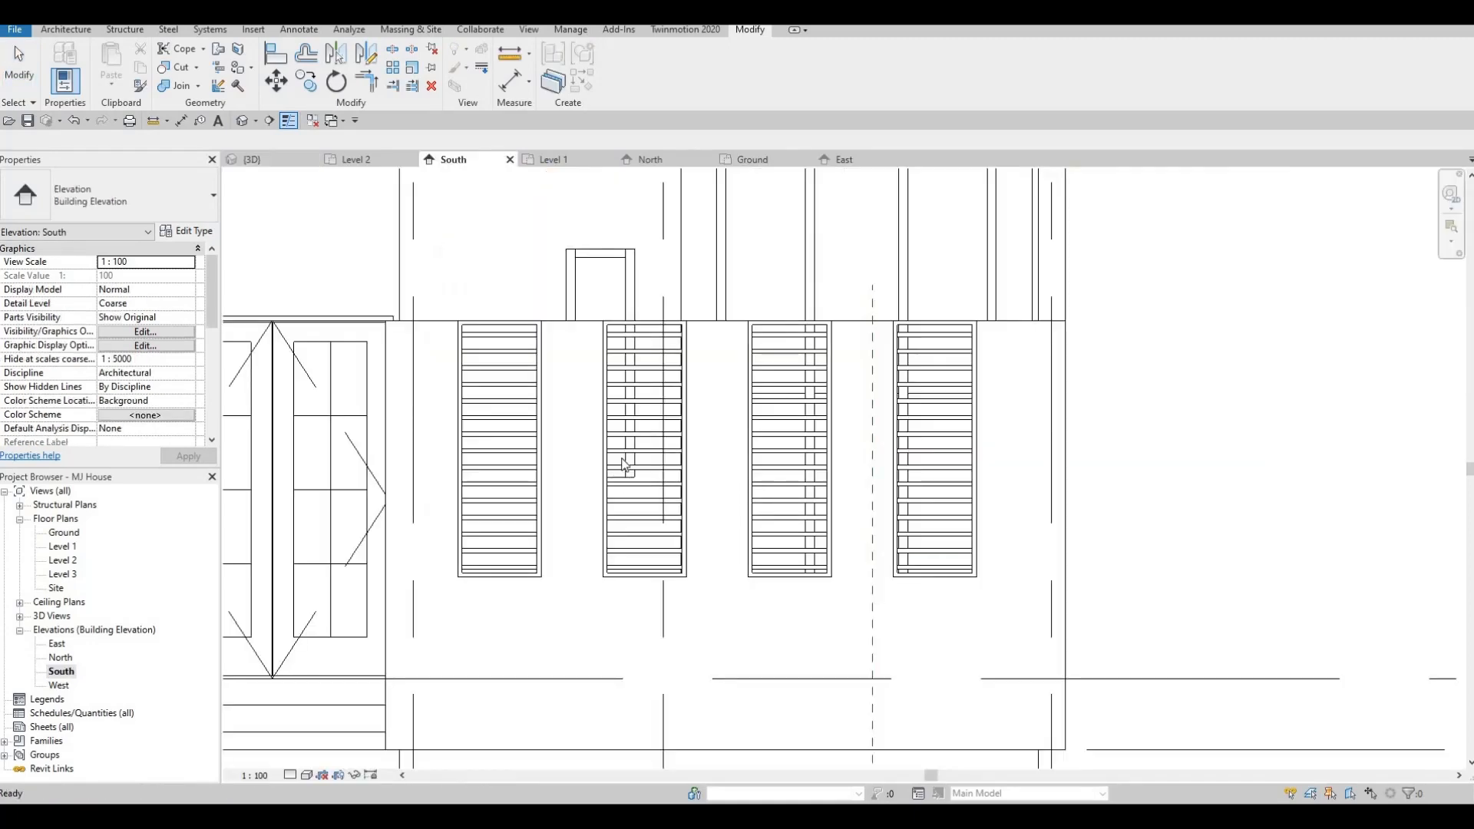
- Reopen the barred frames model for in-place editing in the South elevation
middle_click_drag(640, 424, 806, 343)
left_click(806, 342)
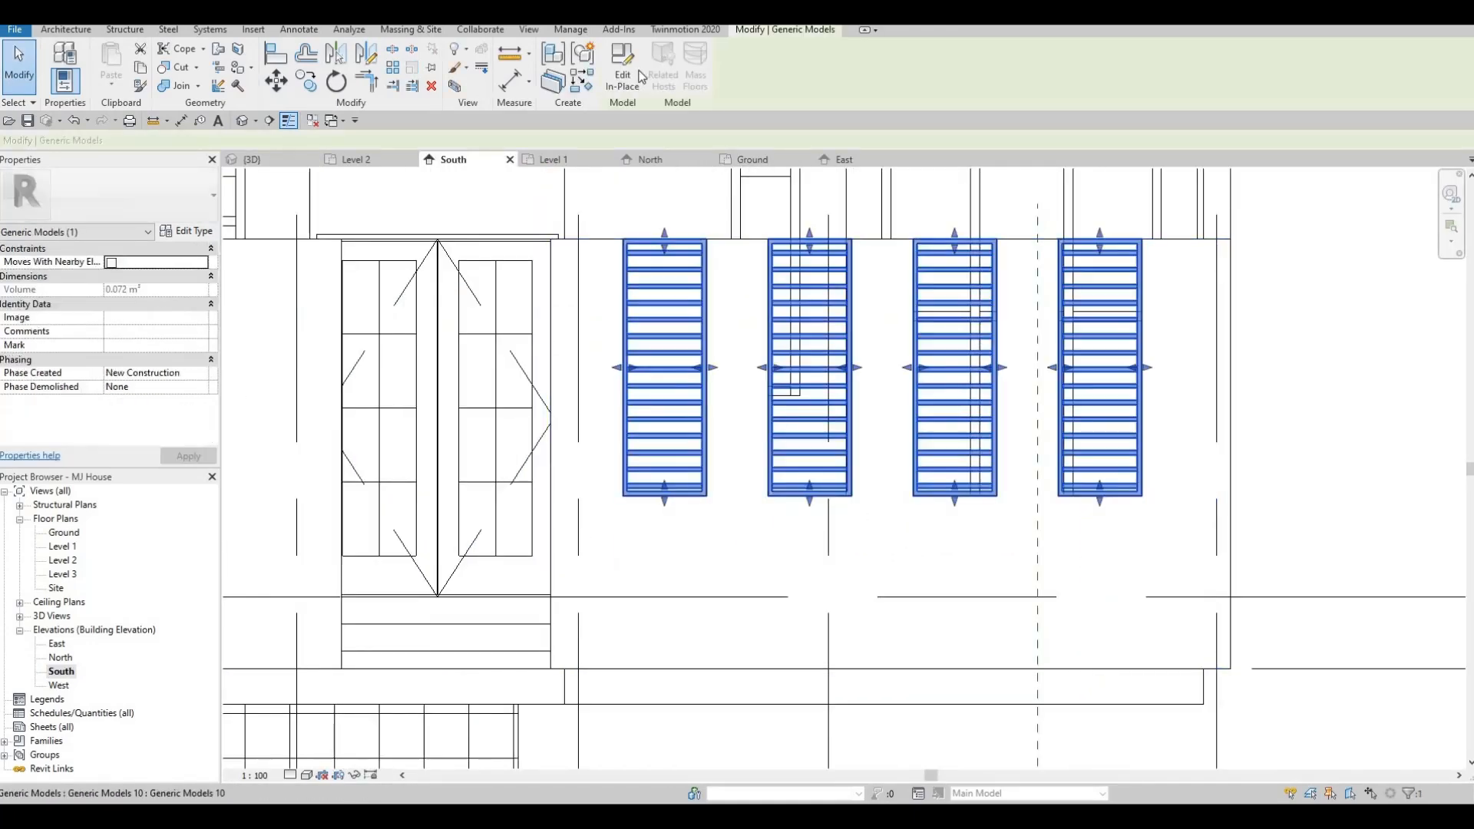
left_click(614, 76)
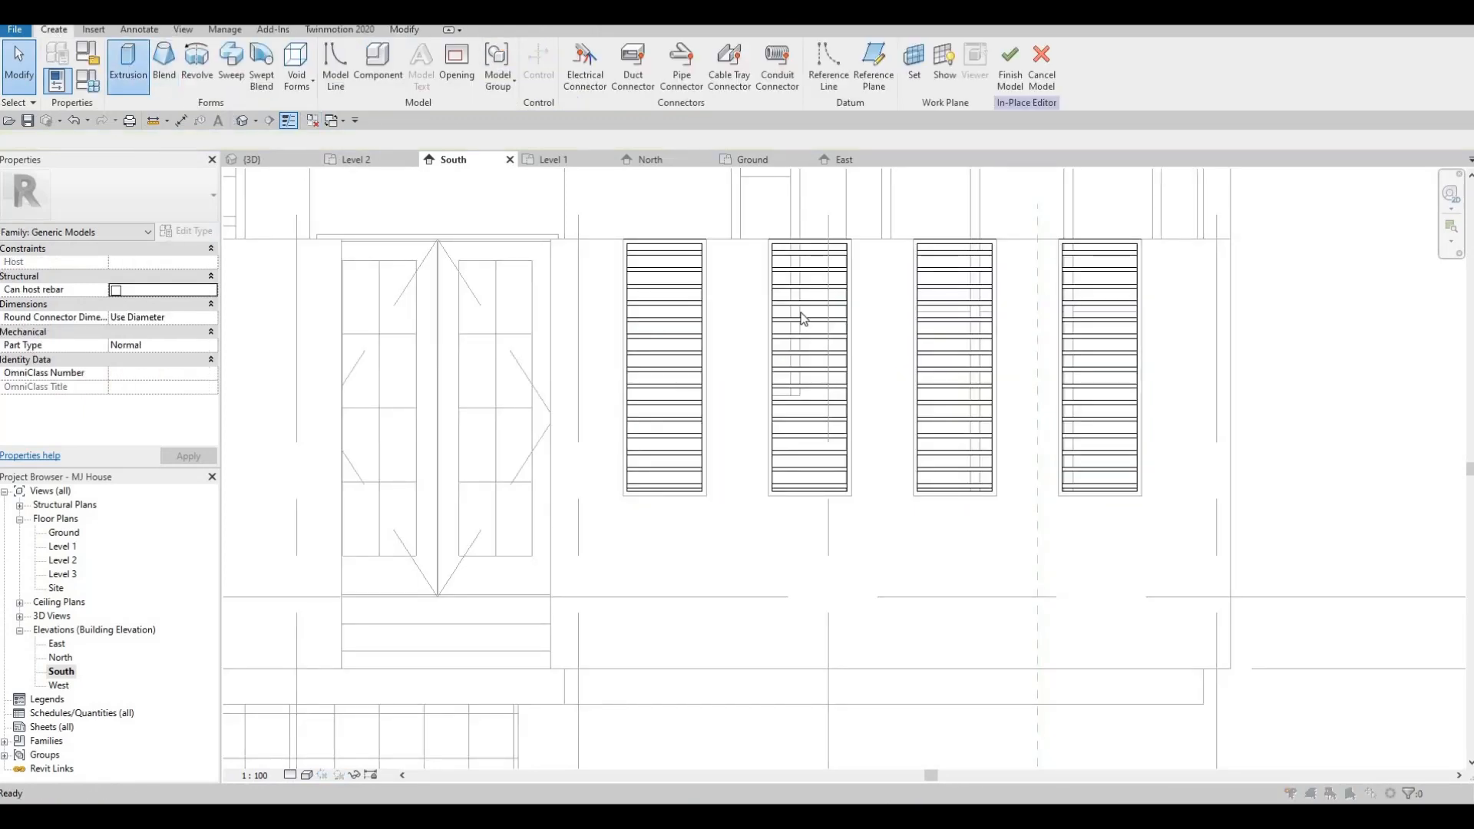
- Start an extrusion on the picked wall plane and sketch a rectangle about 2400 mm high around the wall's entrance opening
key("Return")
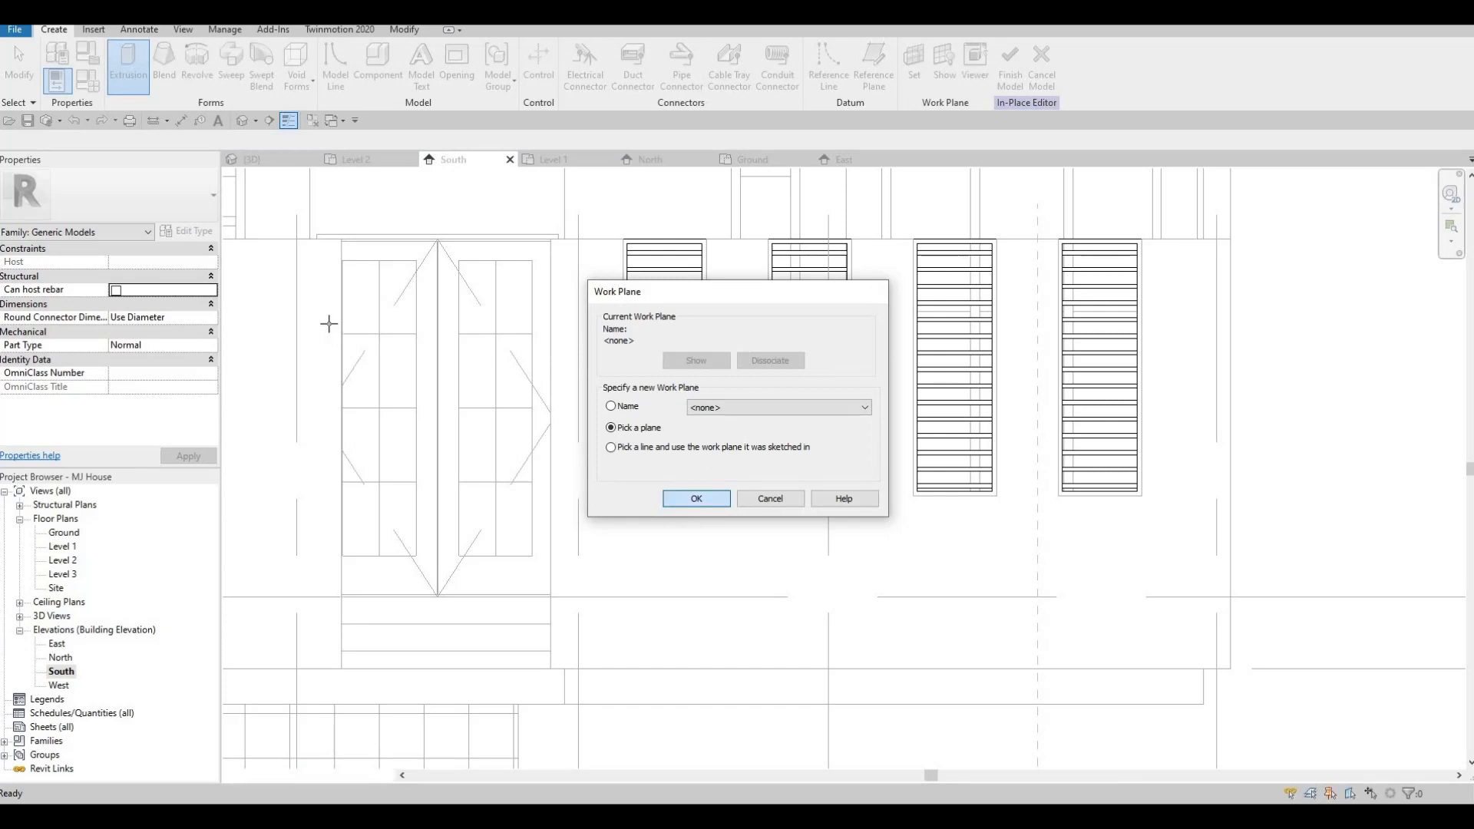
left_click(409, 253)
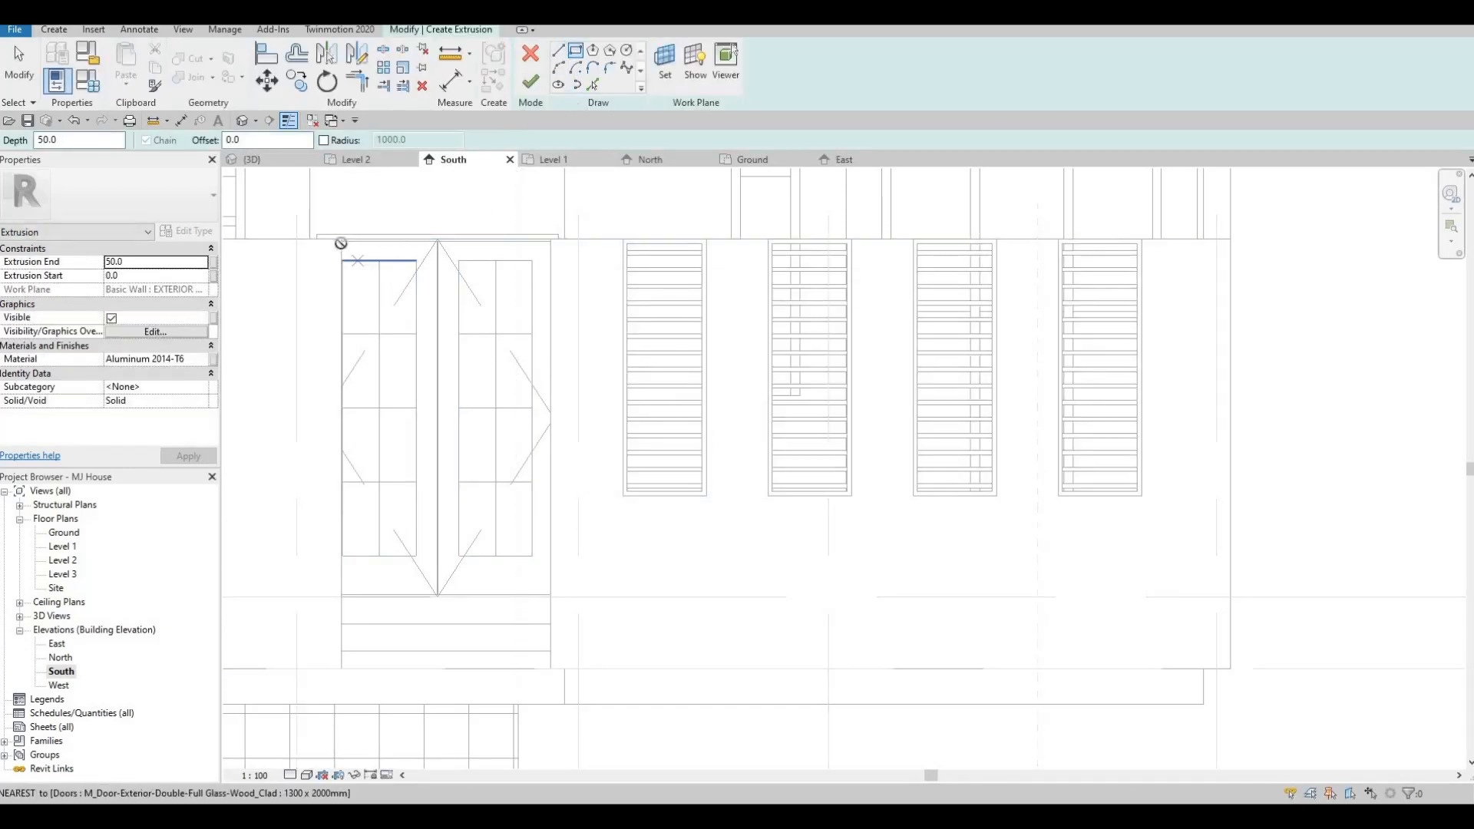
left_click(341, 240)
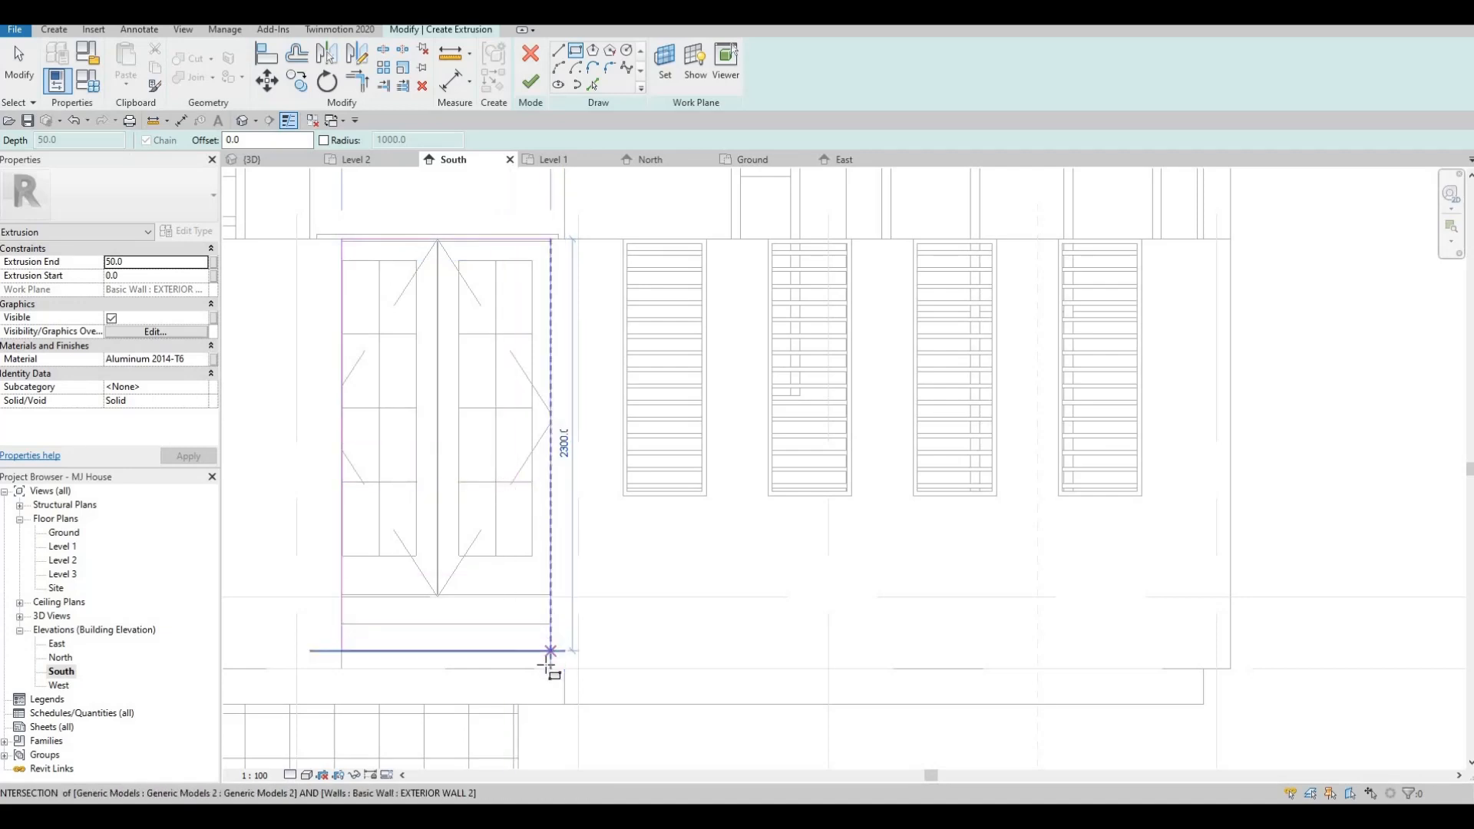
scroll(552, 661, "up", 2)
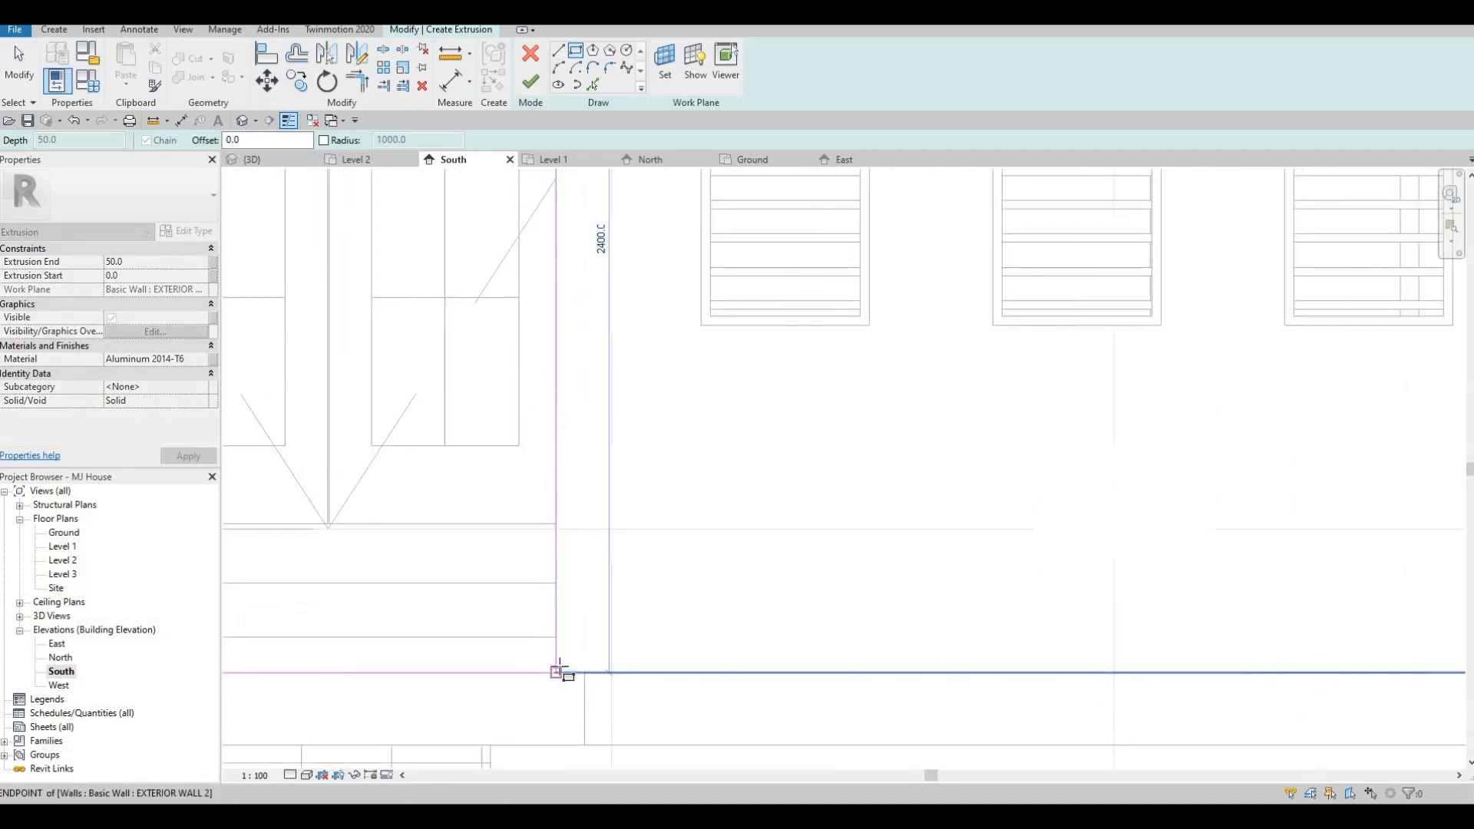
left_click(559, 668)
scroll(487, 355, "down", 3)
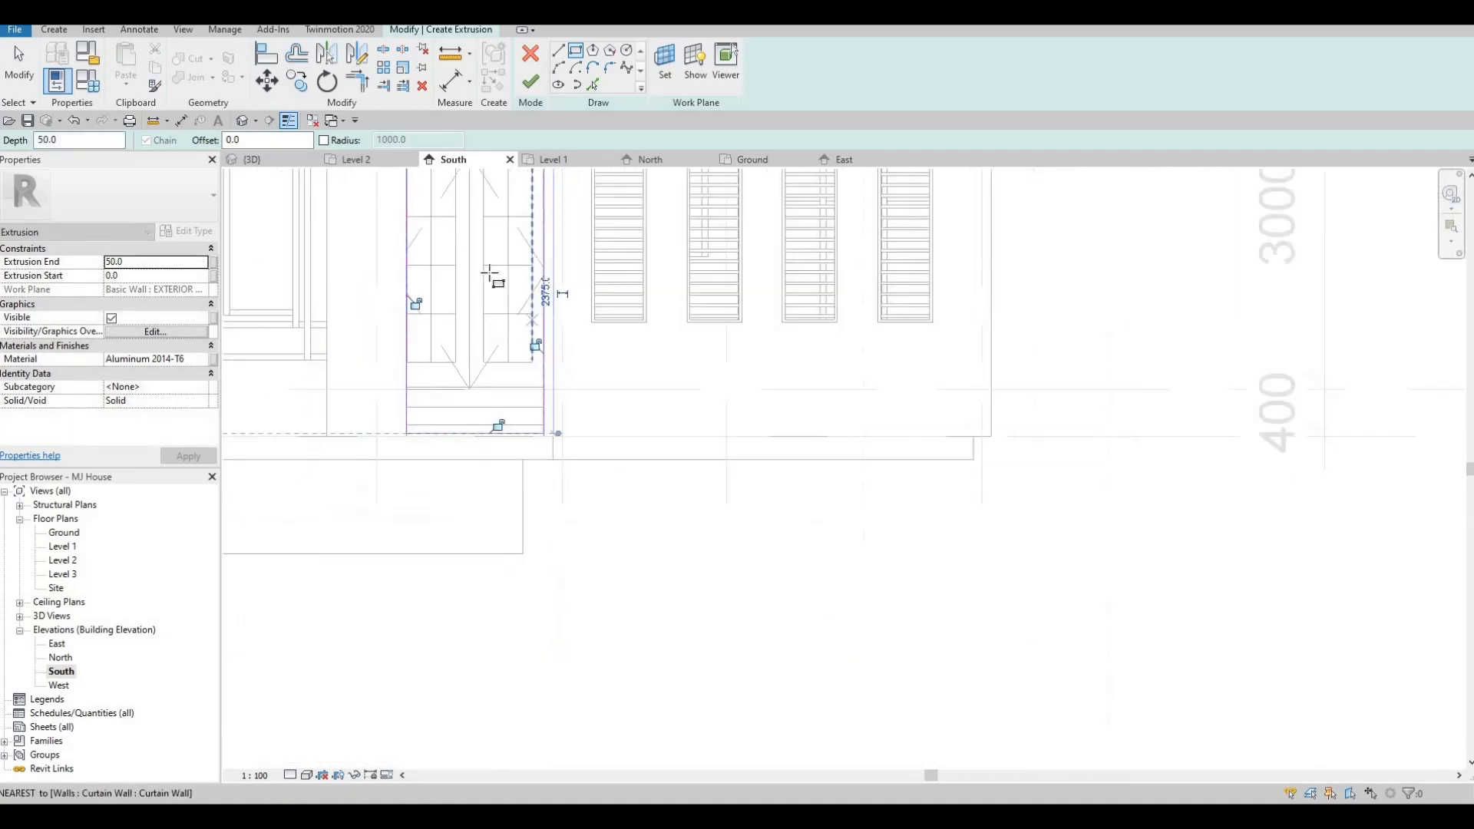
scroll(499, 315, "up", 1)
key("Escape")
scroll(542, 236, "up", 3)
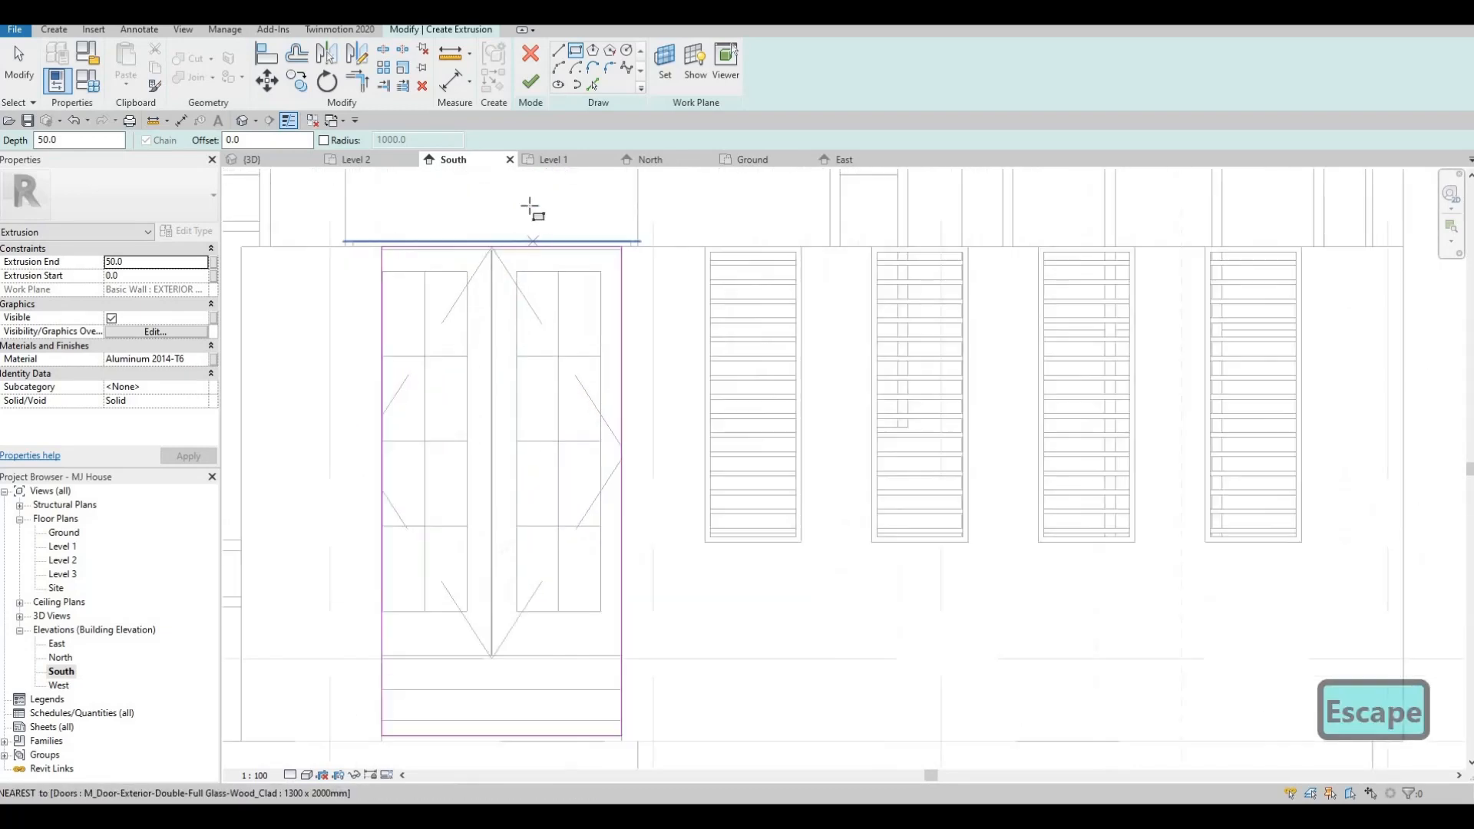
scroll(532, 211, "up", 1)
key("Escape")
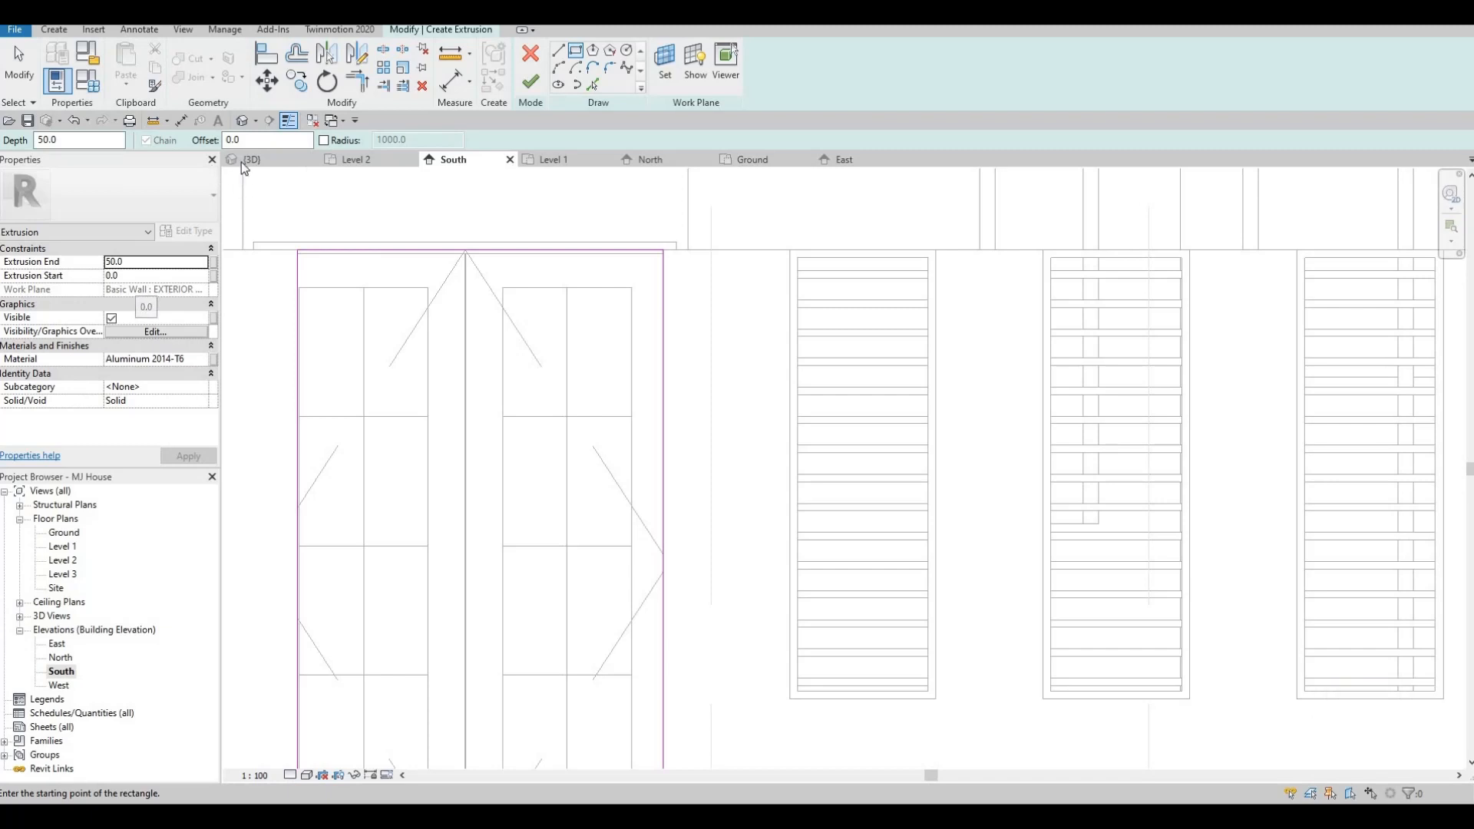
- Sketch an inner rectangle offset 25 mm inside the entrance opening's outline and finish the frame as a 50 mm deep extrusion
left_click_drag(261, 140, 223, 139)
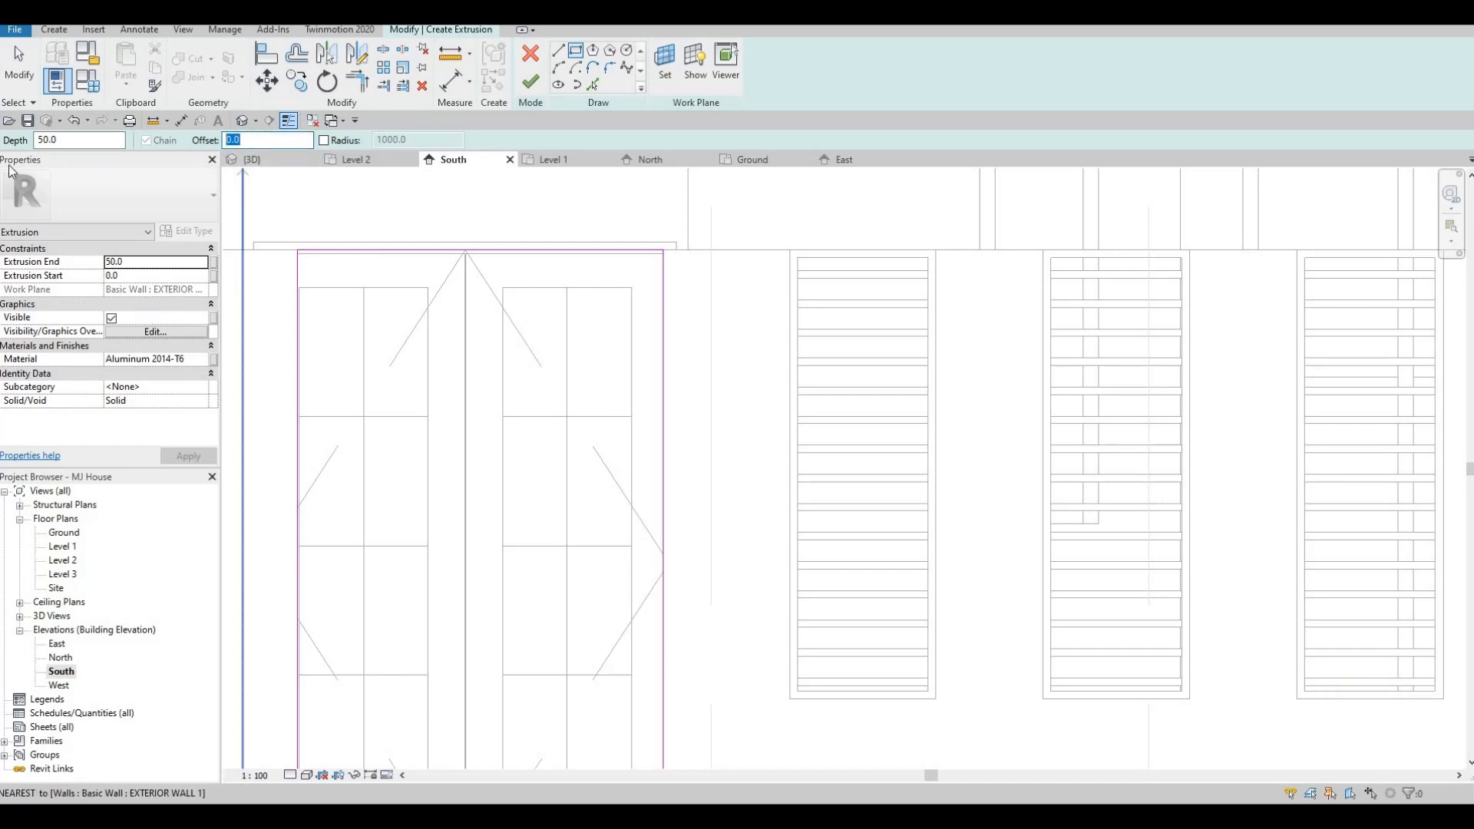
type("25")
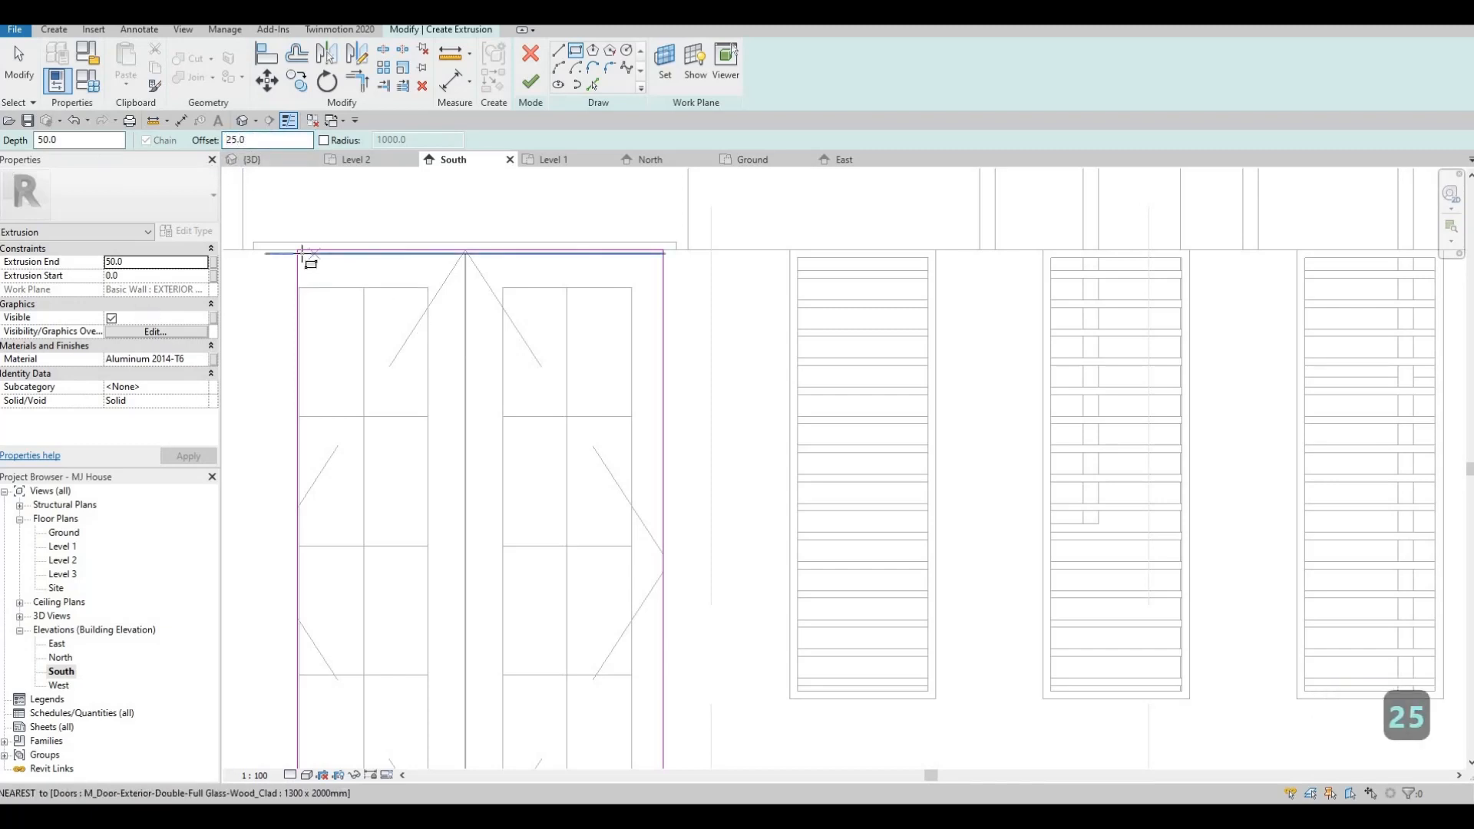
left_click(299, 253)
middle_click_drag(598, 563, 612, 527)
scroll(612, 526, "down", 1)
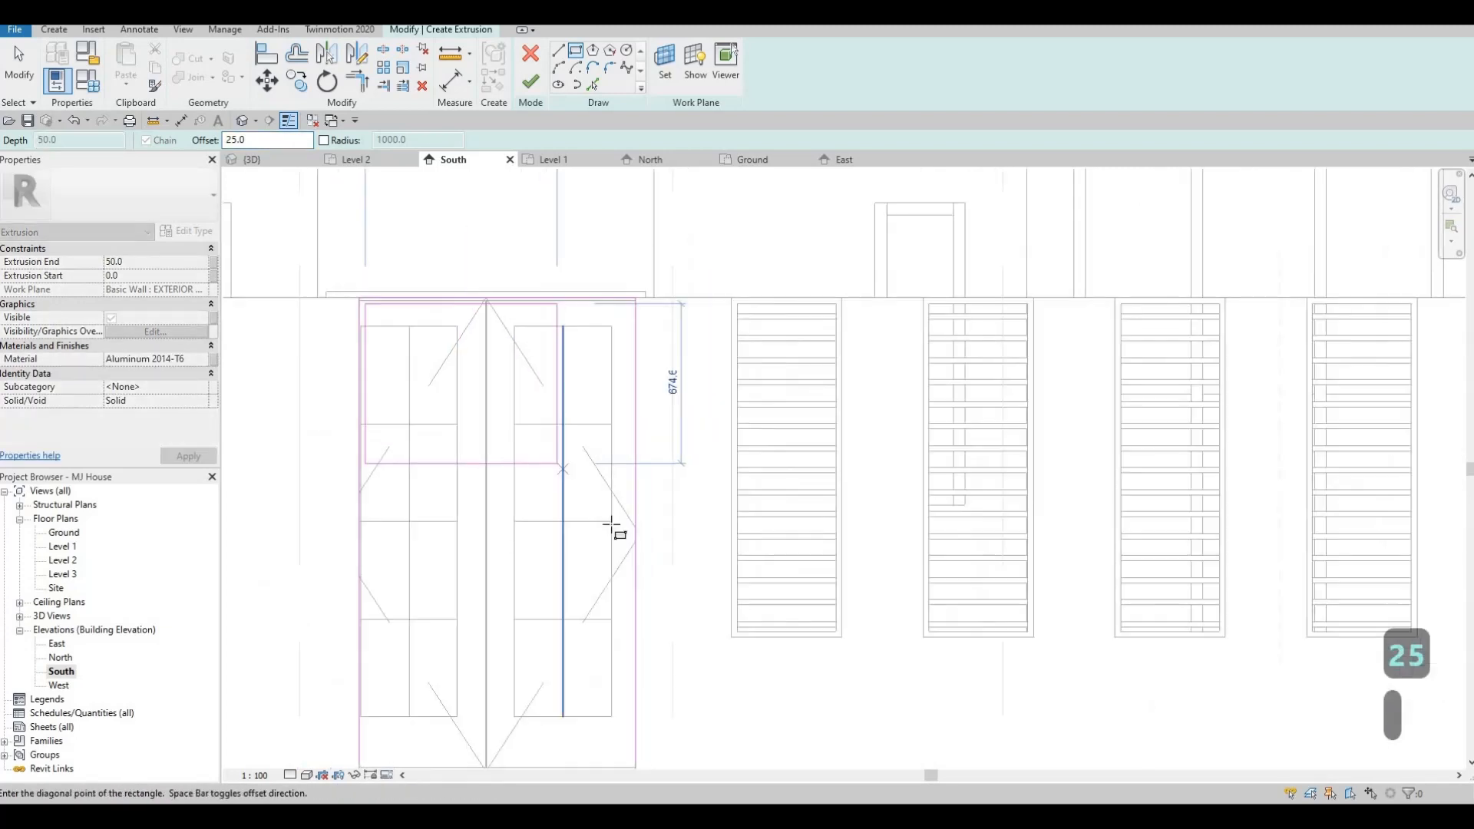
middle_click_drag(629, 760, 629, 618)
scroll(635, 681, "down", 1)
scroll(642, 701, "up", 2)
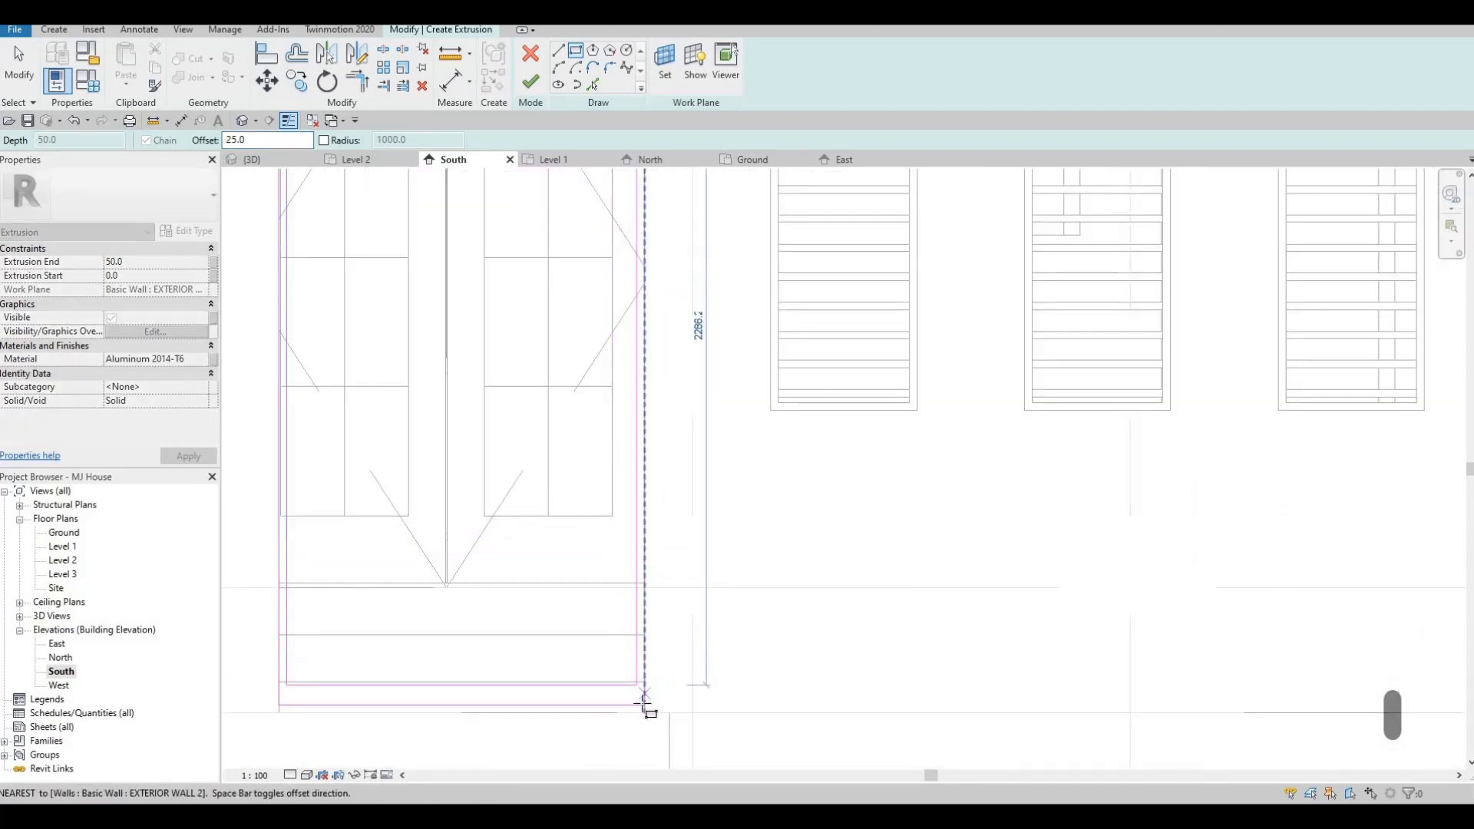
left_click(643, 703)
key("Escape")
scroll(648, 497, "down", 1)
scroll(744, 269, "down", 1)
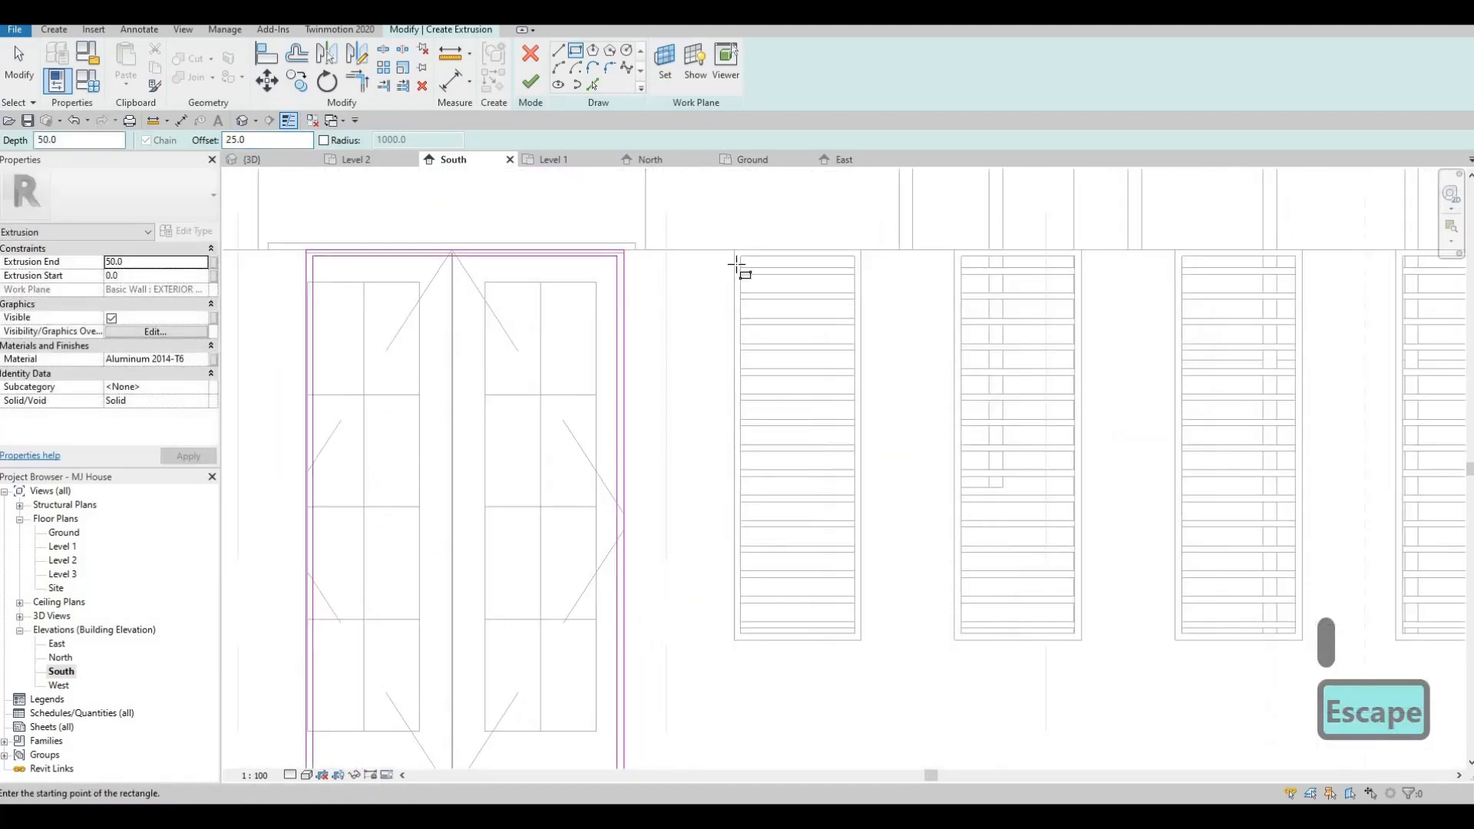
scroll(560, 256, "up", 2)
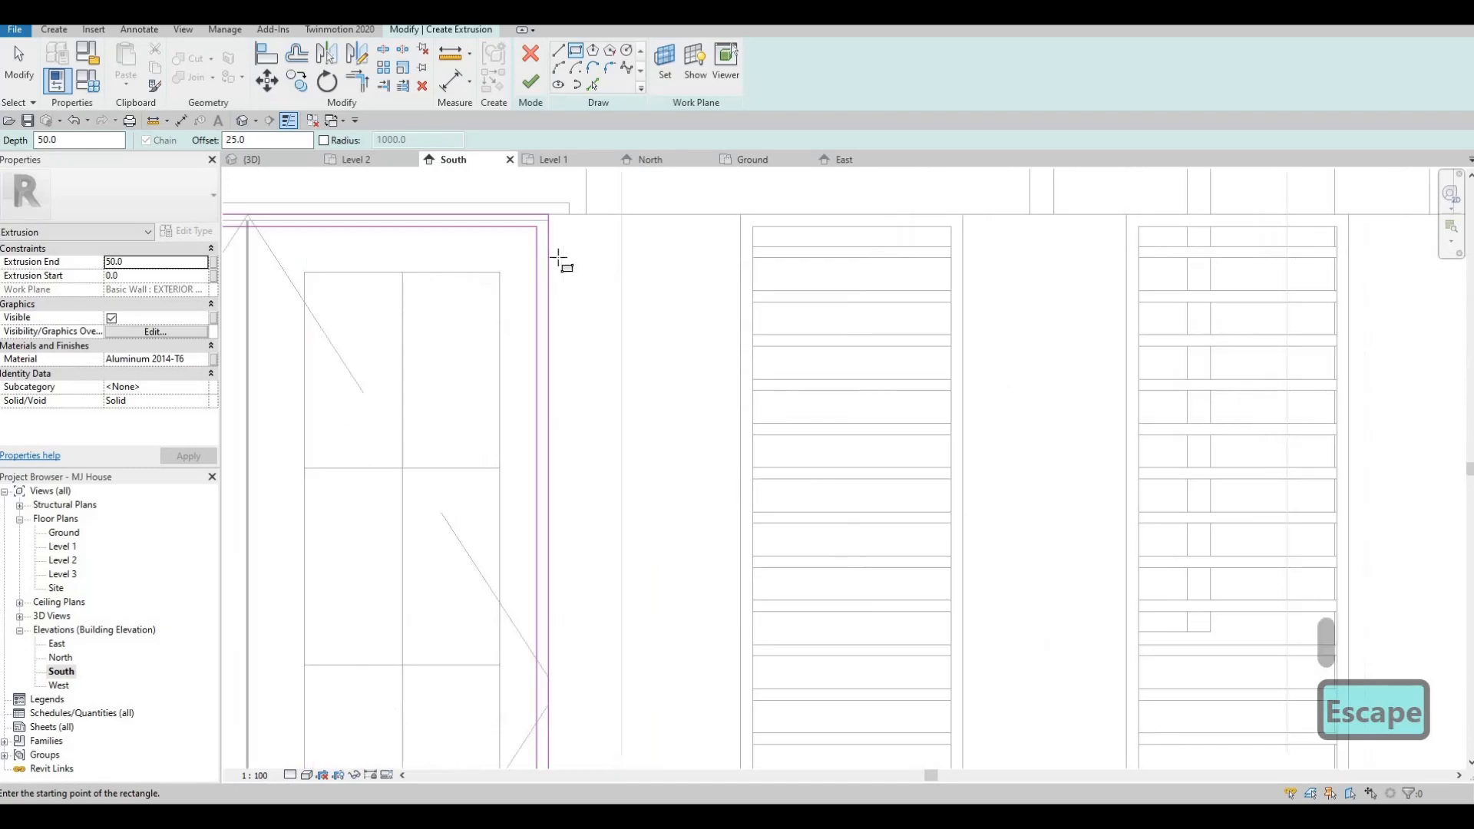
left_click(530, 81)
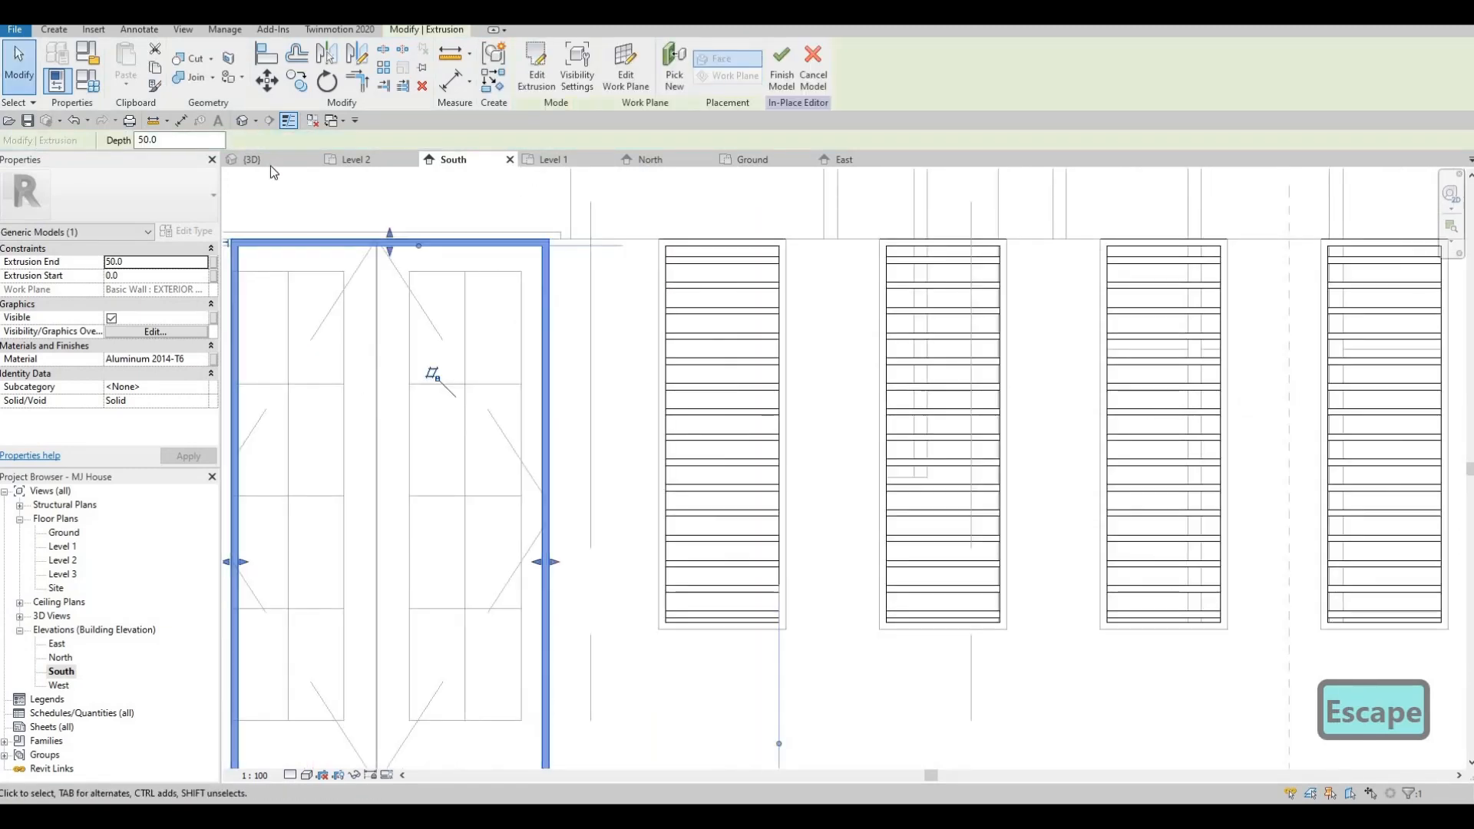
- In the Ground plan, shift the entrance frame into the wall so its 75 mm depth runs from the inner wall face to the gridline
left_click(271, 160)
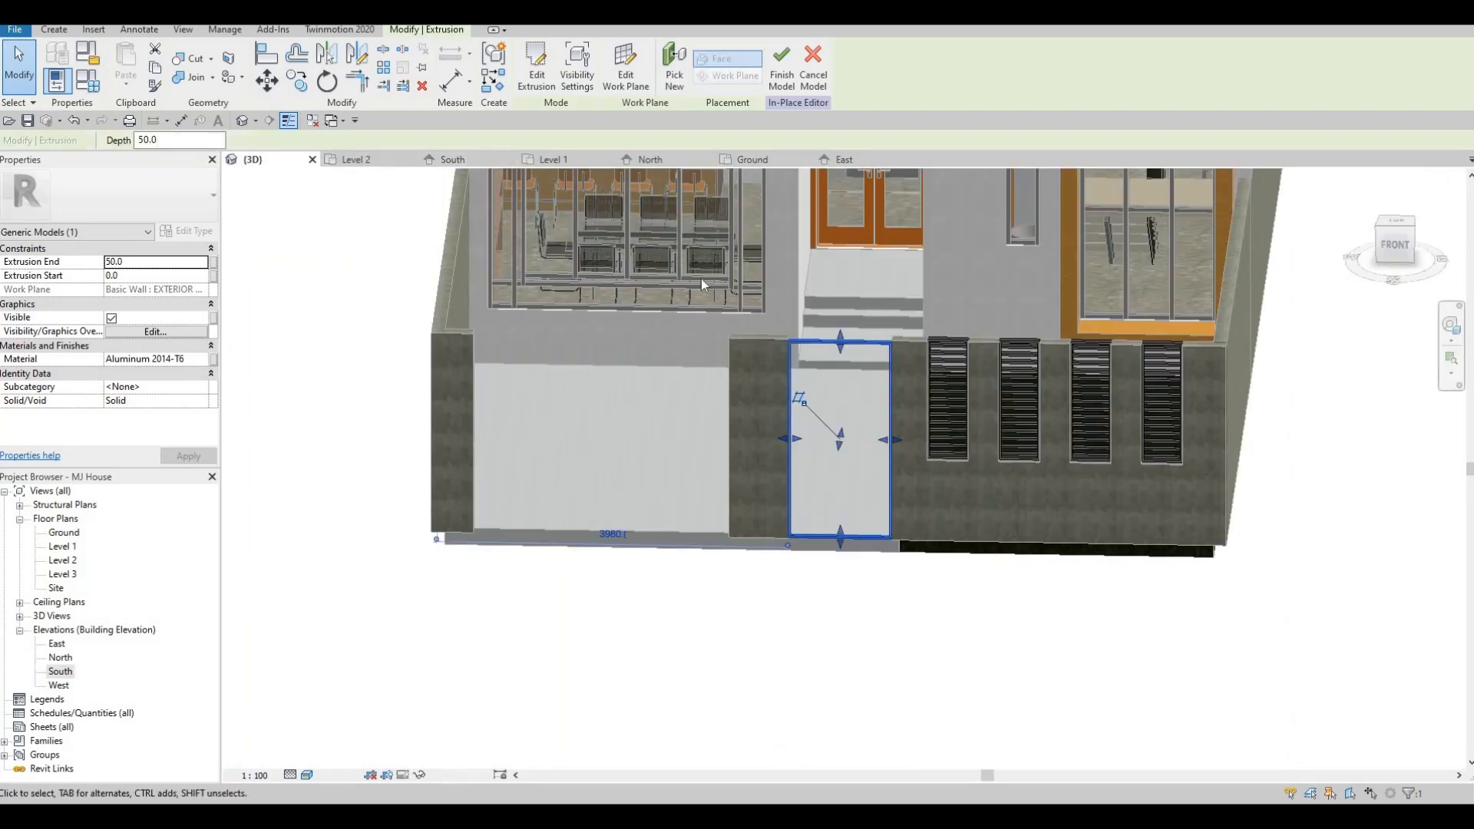
left_click(749, 159)
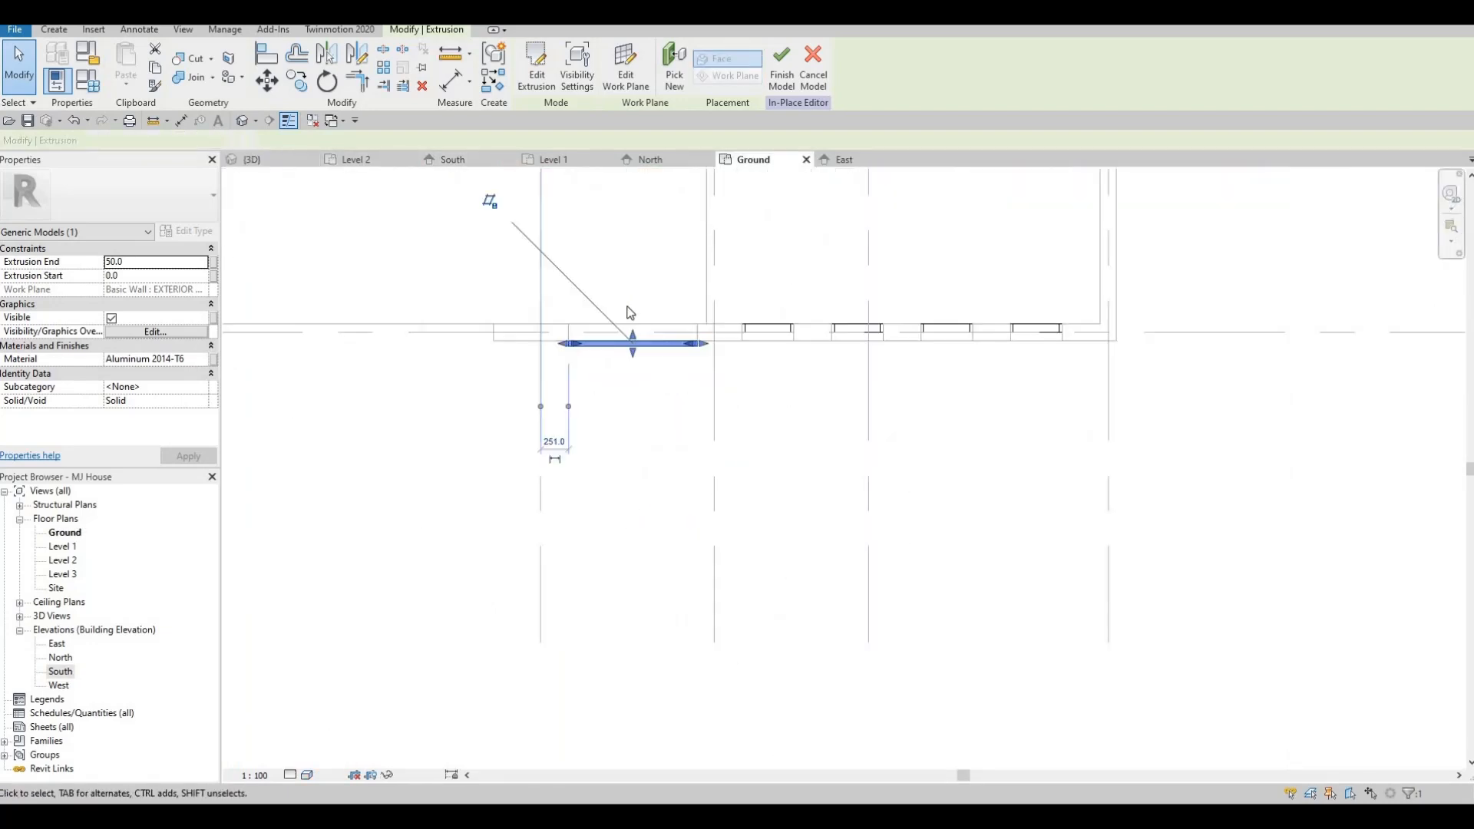
scroll(626, 313, "up", 2)
mouse_move(606, 306)
left_mouse_down()
mouse_move(605, 288)
mouse_move(621, 310)
mouse_move(607, 303)
left_mouse_up()
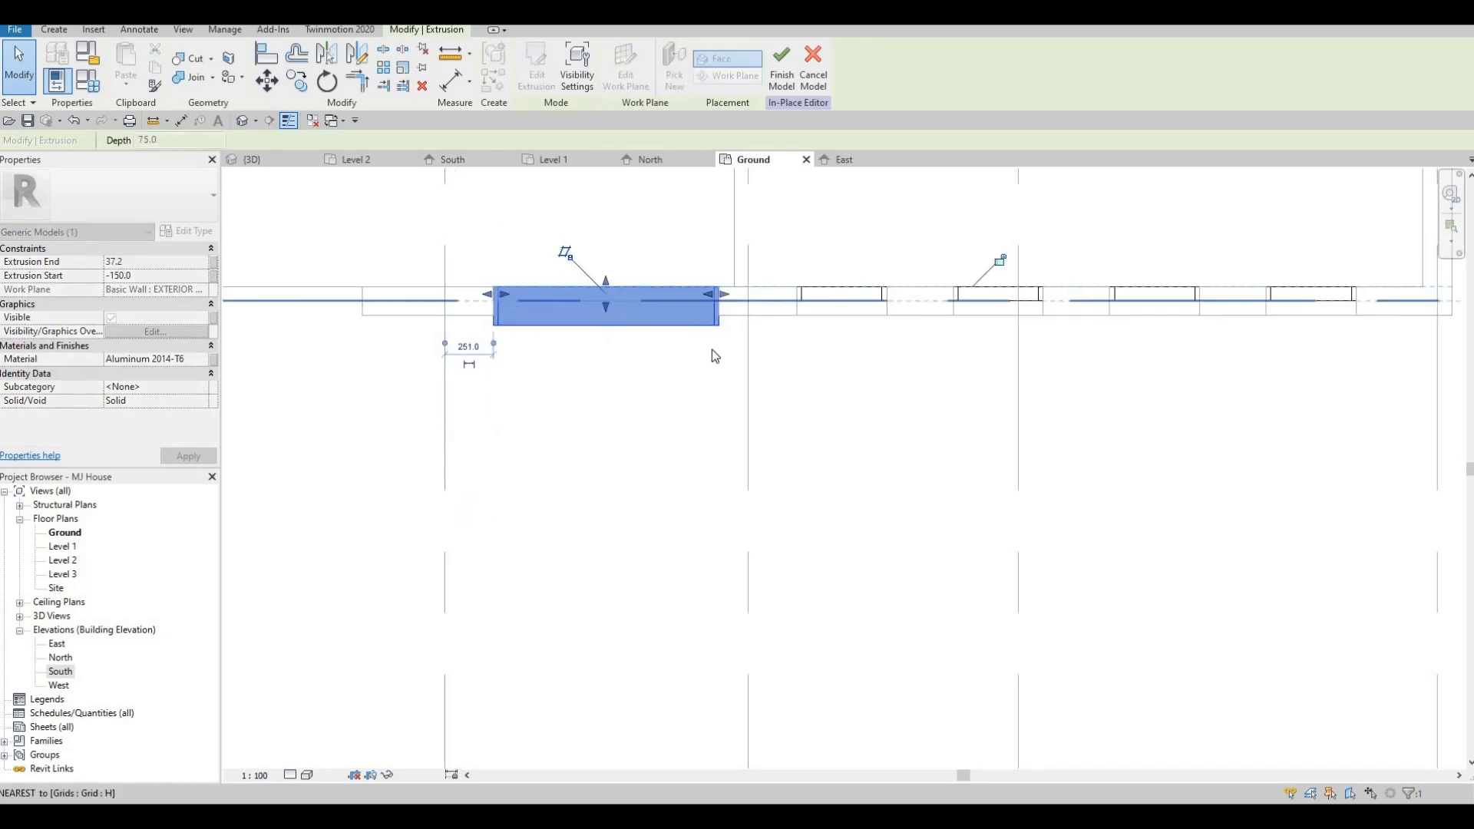
key("Escape")
key("Escape")
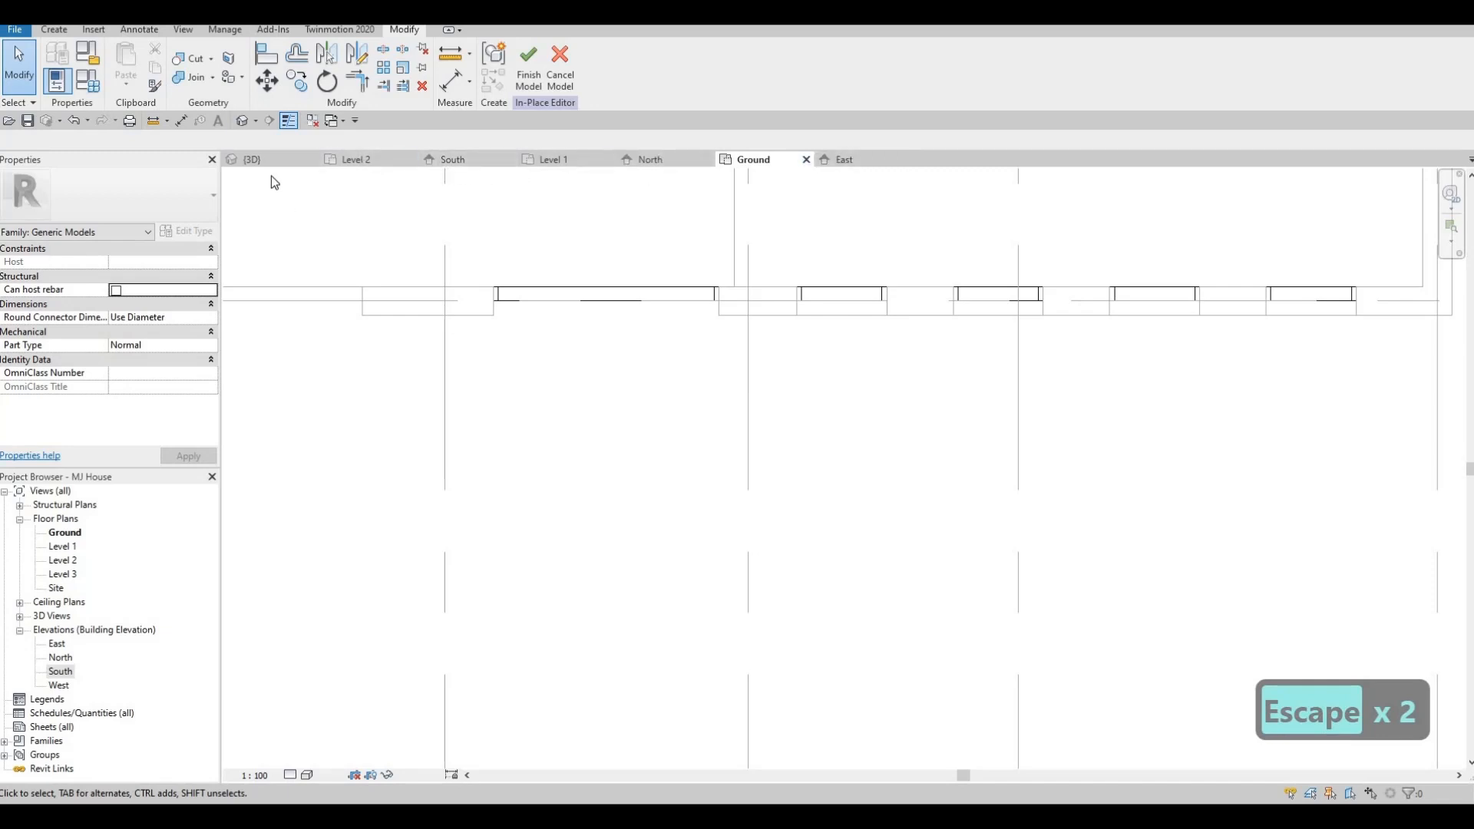
- Display the West elevation in wireframe and examine how the entrance frame lines up with the notch frames
double_click(59, 685)
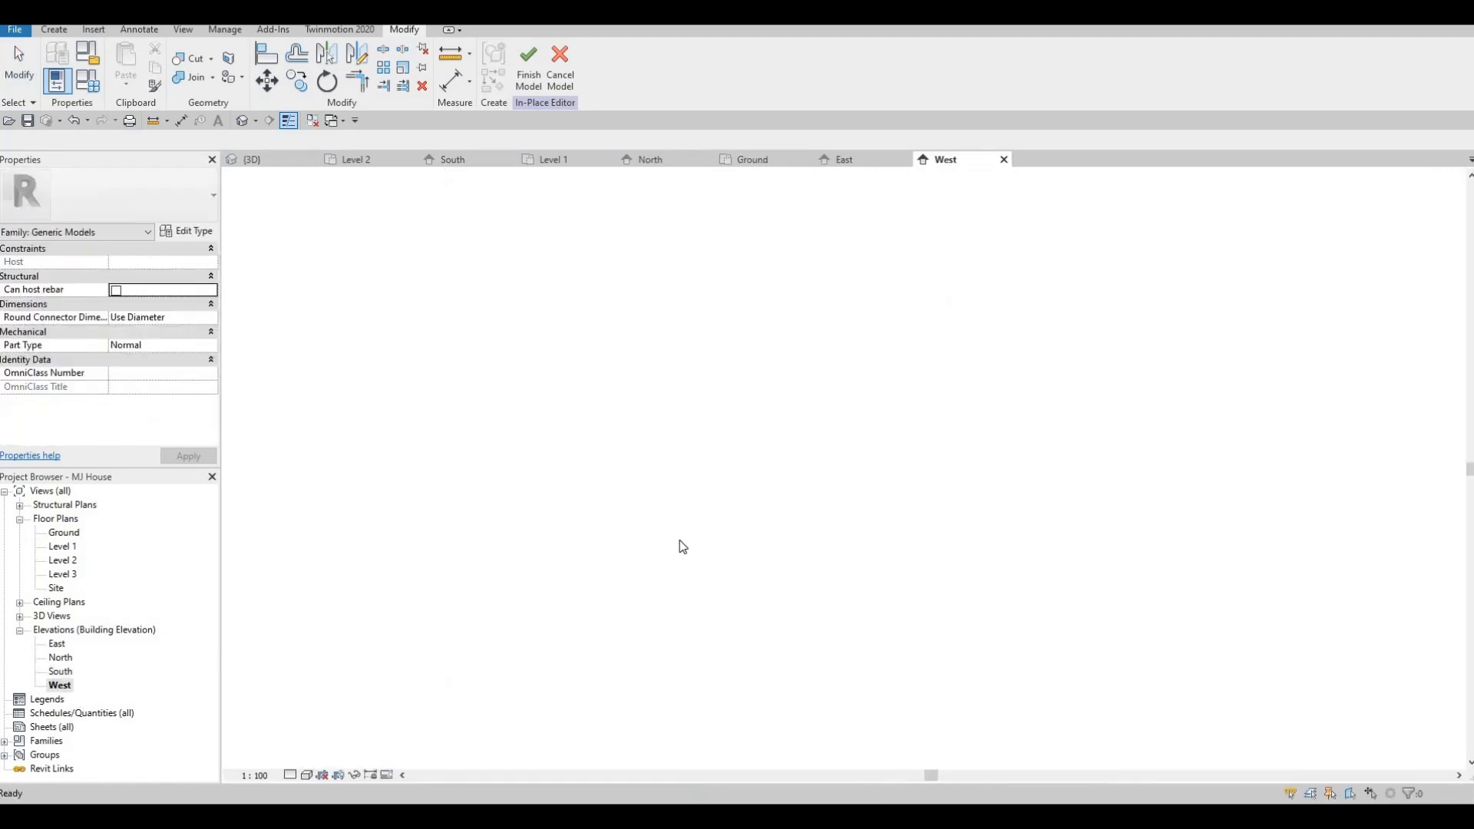
middle_click_drag(1170, 480, 856, 460)
middle_click_drag(632, 583, 973, 564)
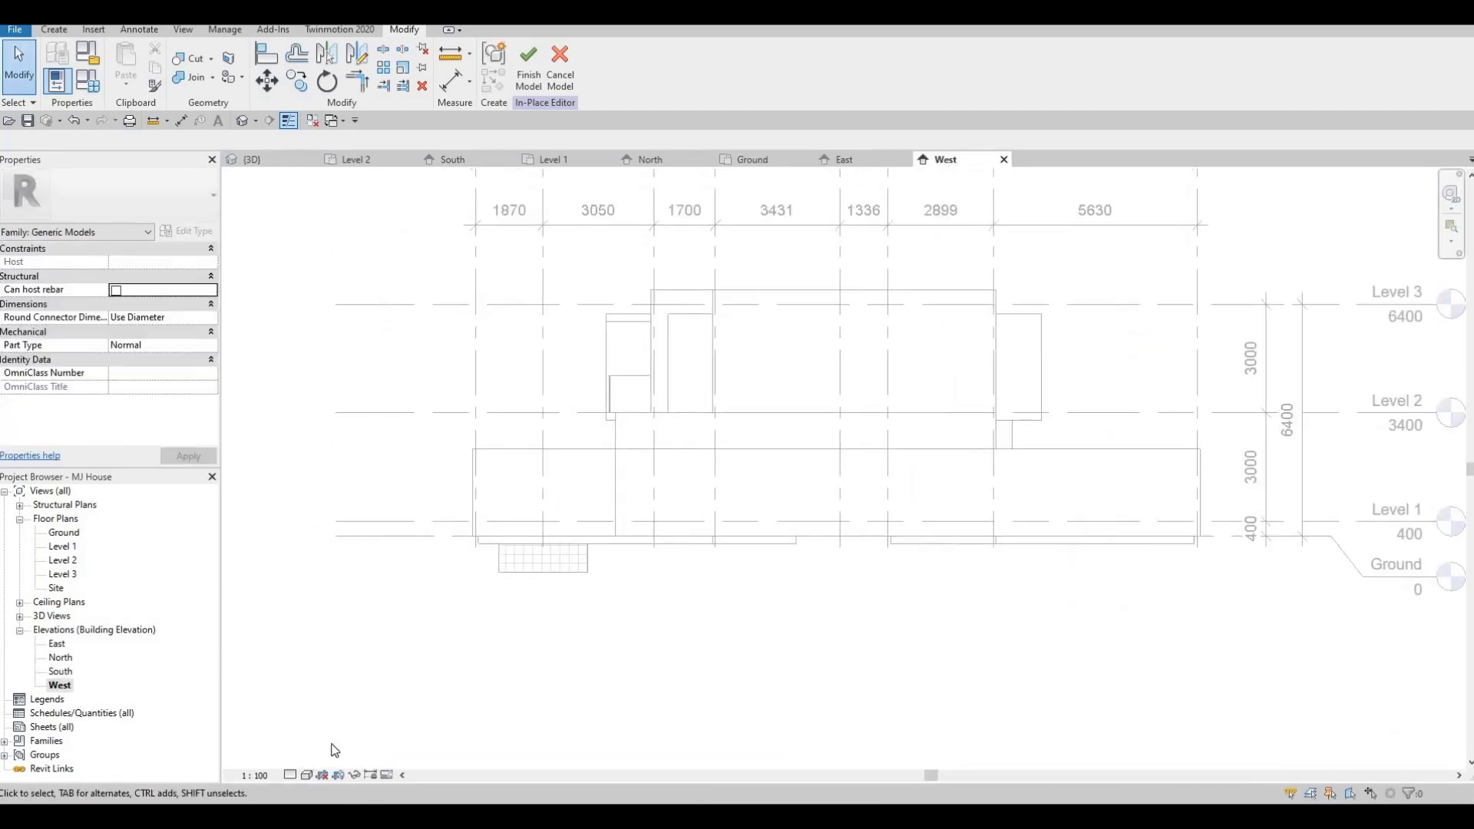
left_click(306, 775)
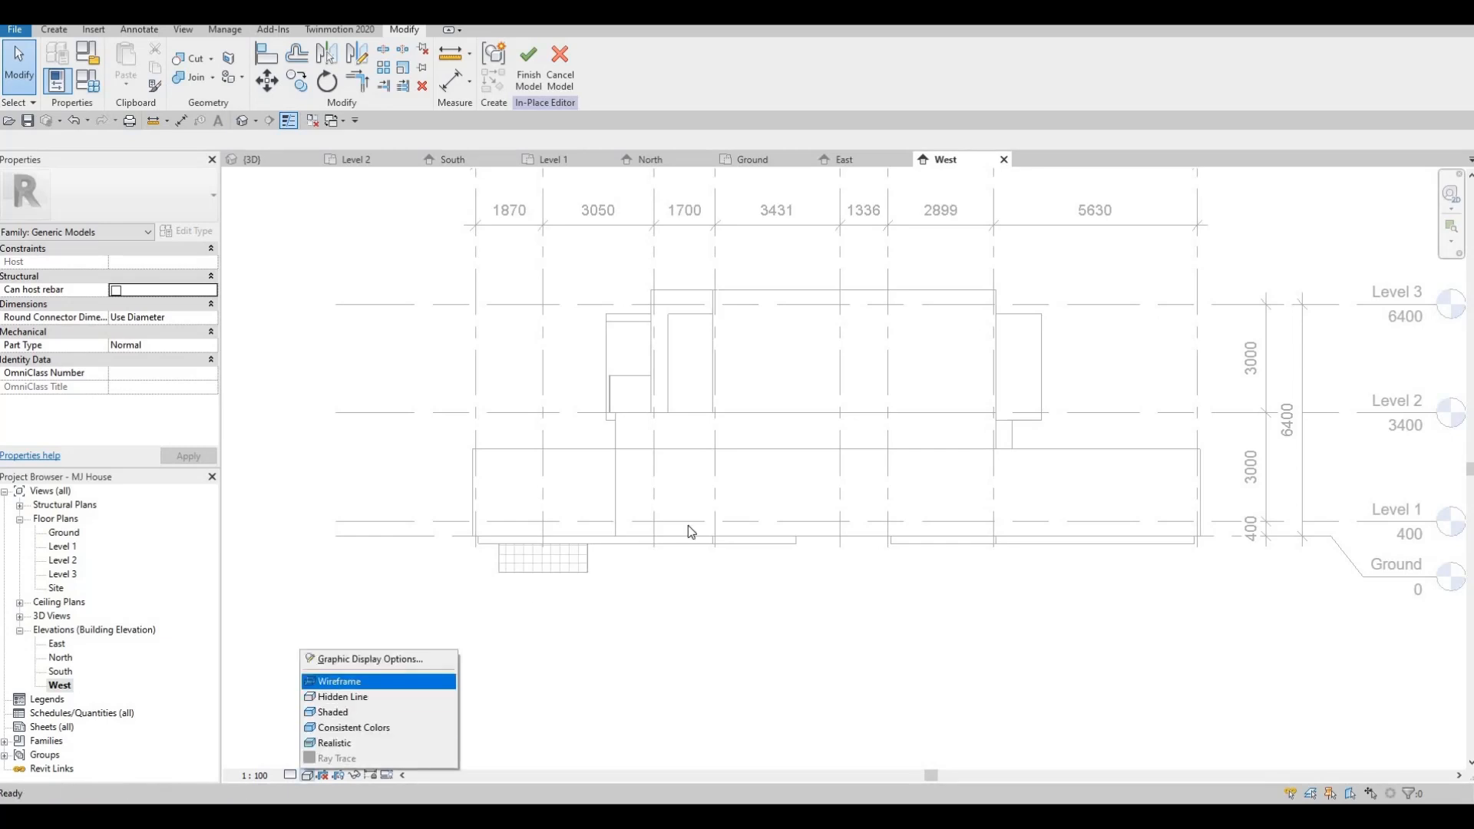
left_click(331, 672)
middle_click_drag(1029, 562, 827, 561)
scroll(854, 577, "up", 5)
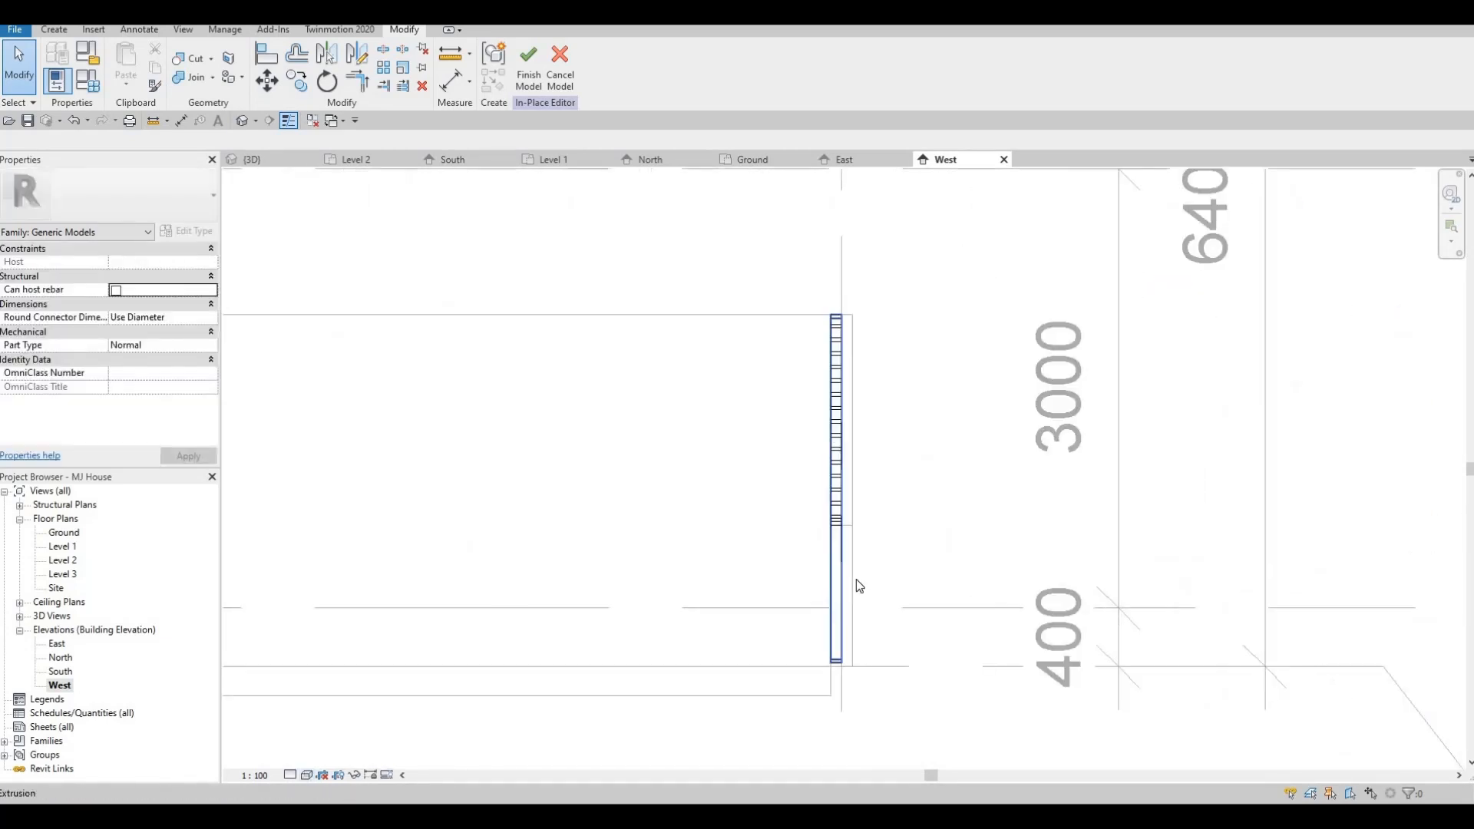
key("Escape")
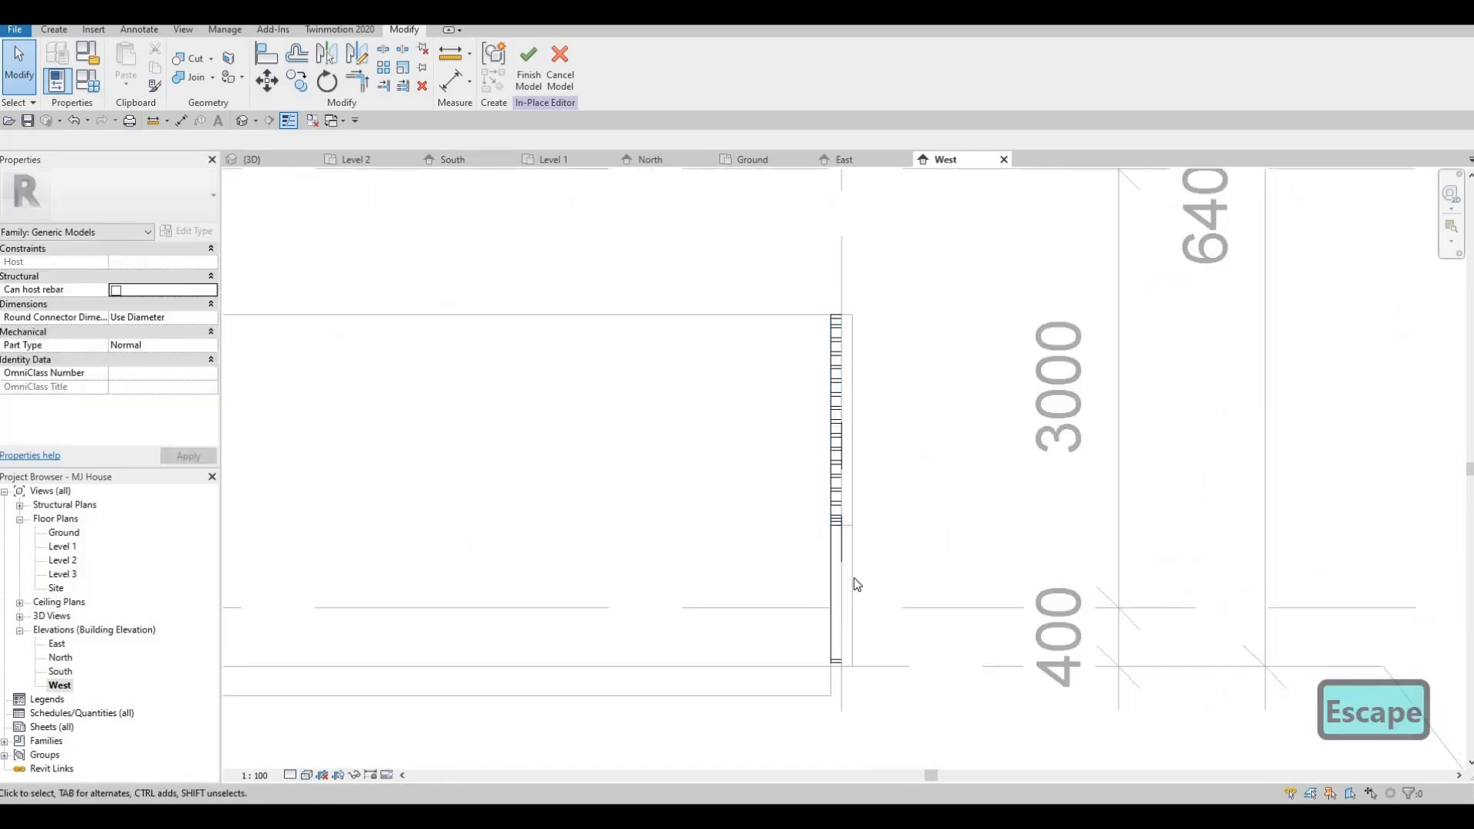
- Finish the in-place model and draw a building section through the entrance opening in the Ground plan, looking west
double_click(65, 533)
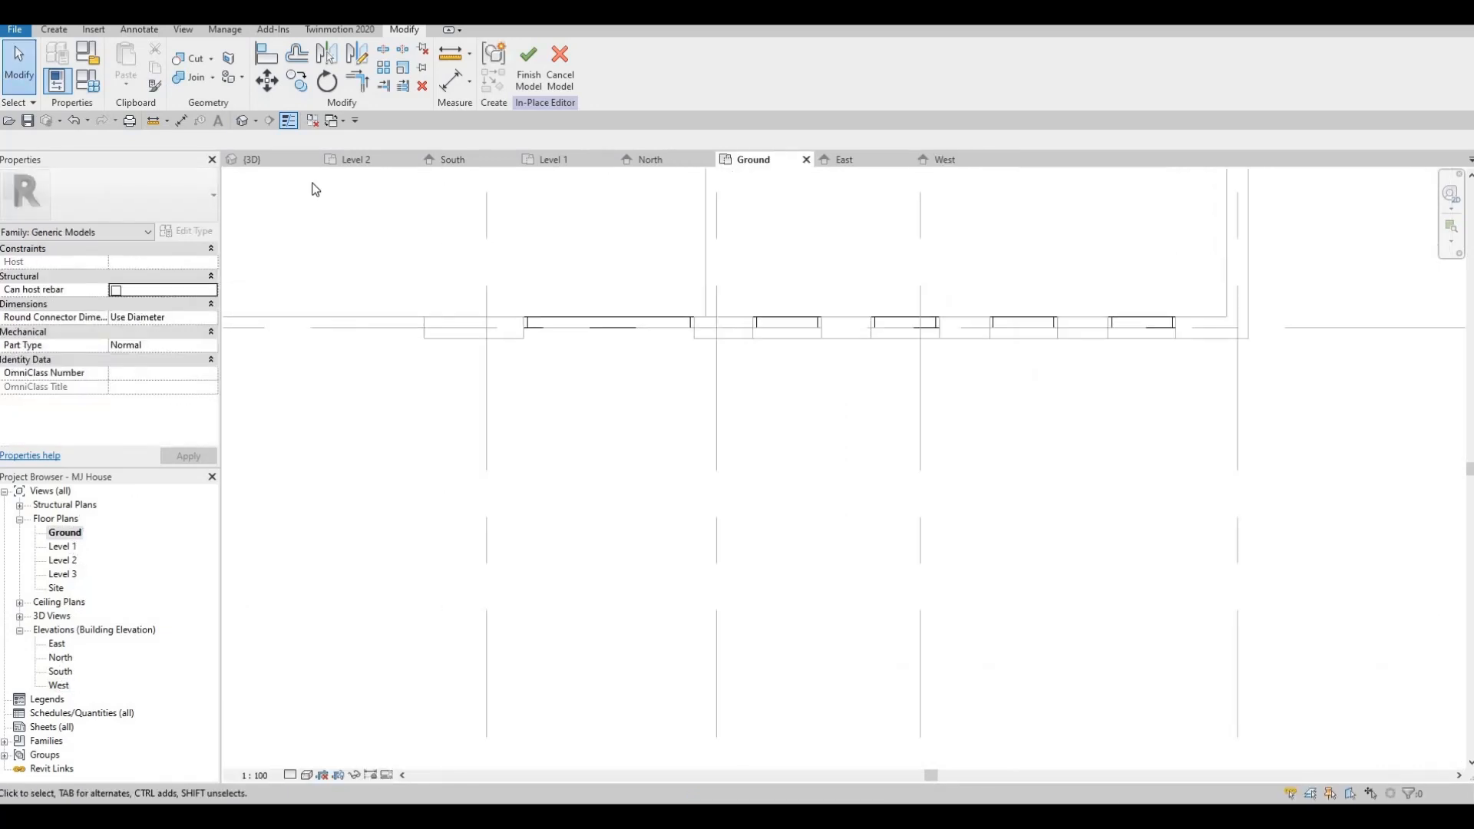
left_click(530, 67)
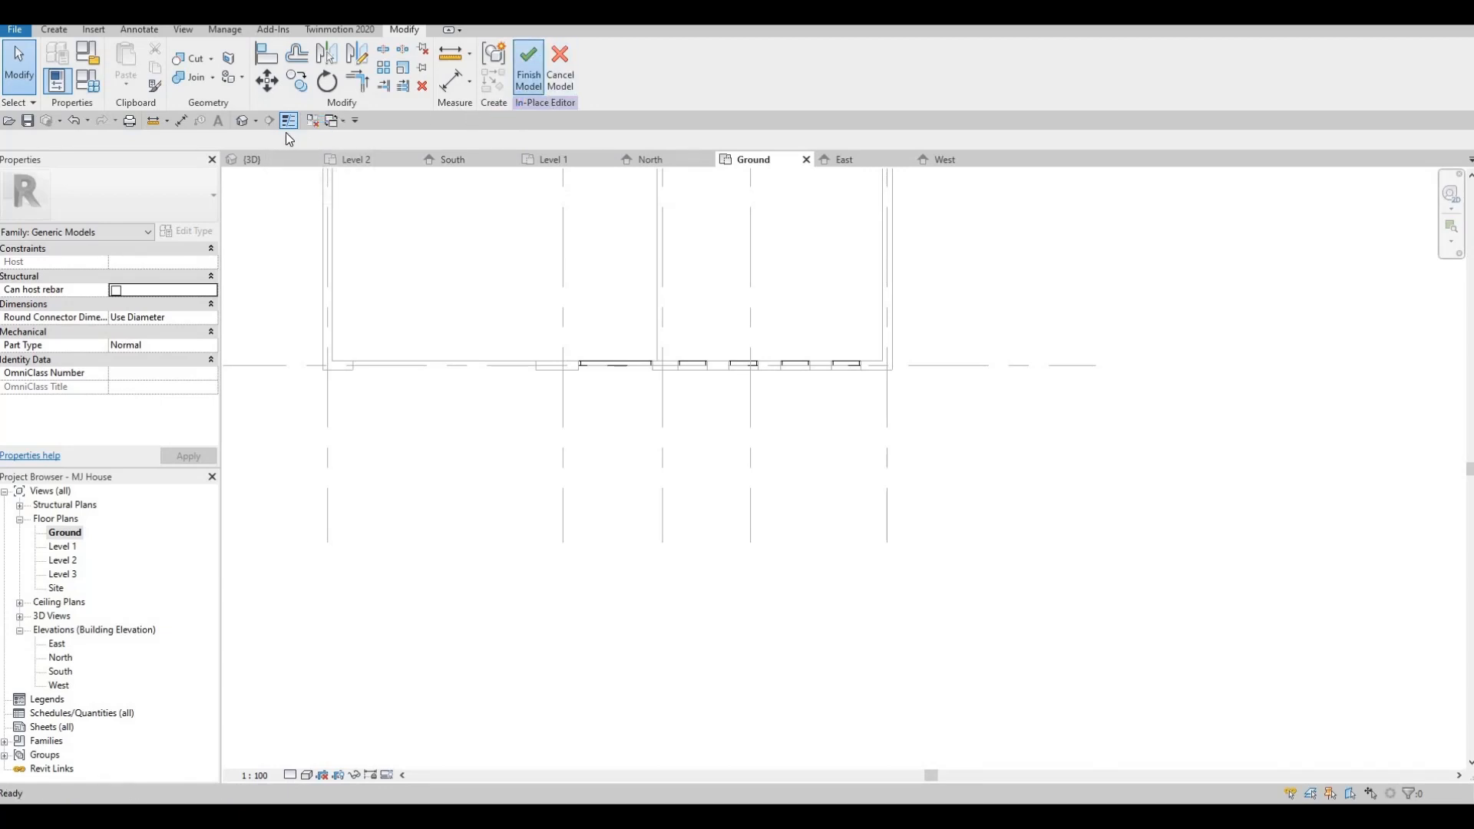
left_click(616, 458)
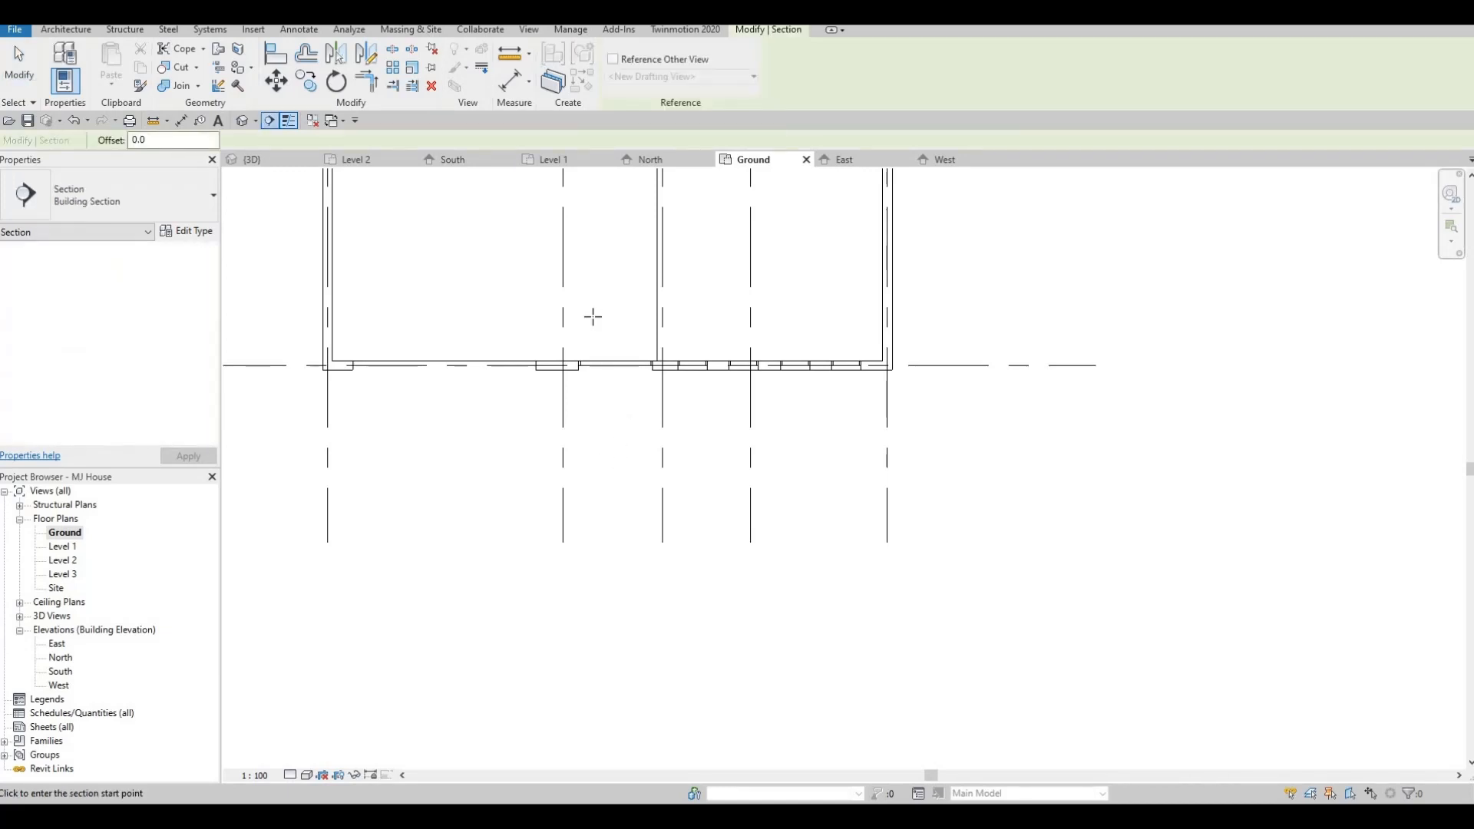
left_click(617, 297)
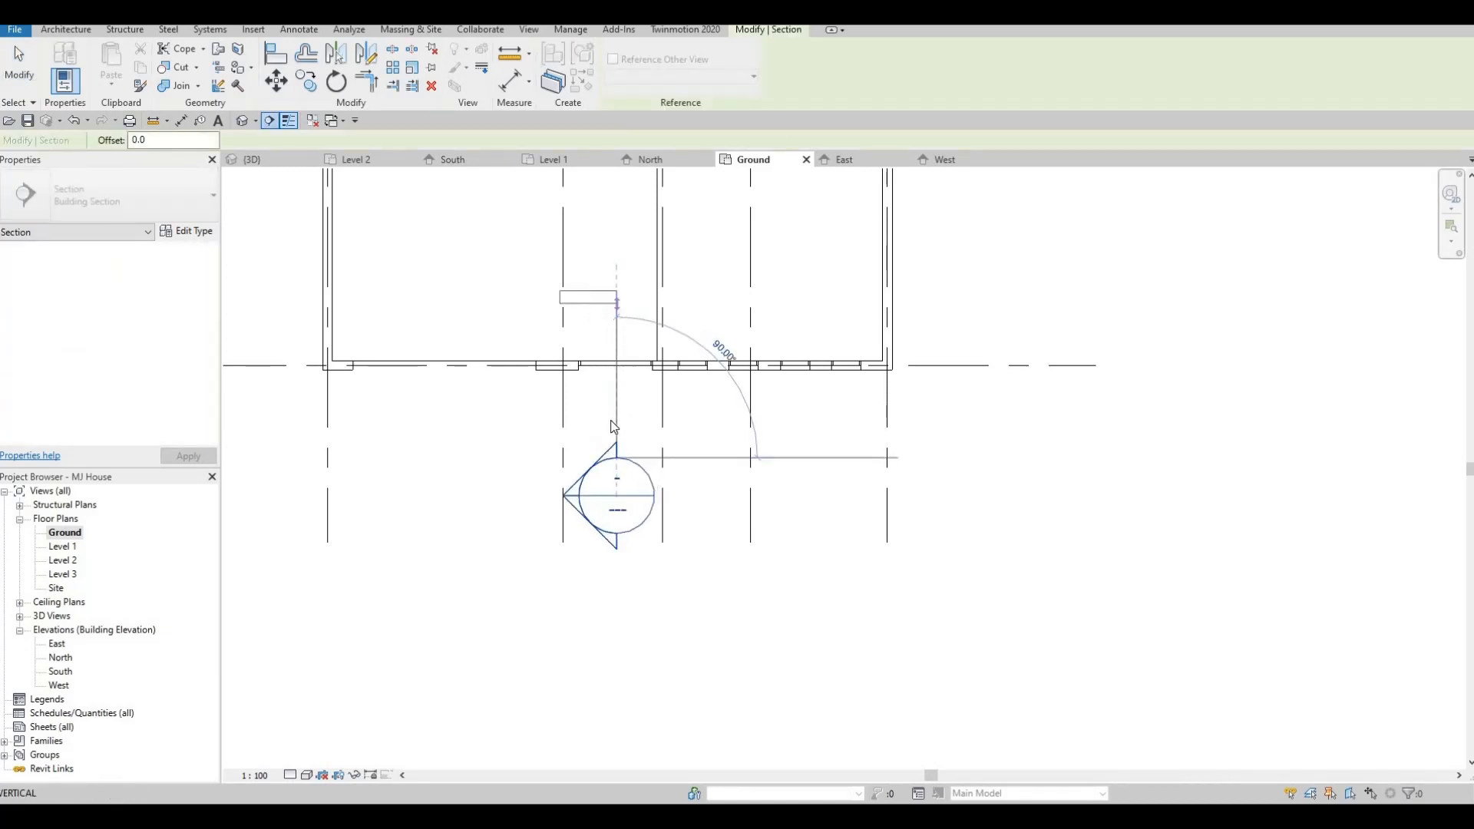
key("Escape")
key("Escape")
- Open the new section view, reopen the frames model and start an extrusion on the entrance frame's inner side face
double_click(588, 497)
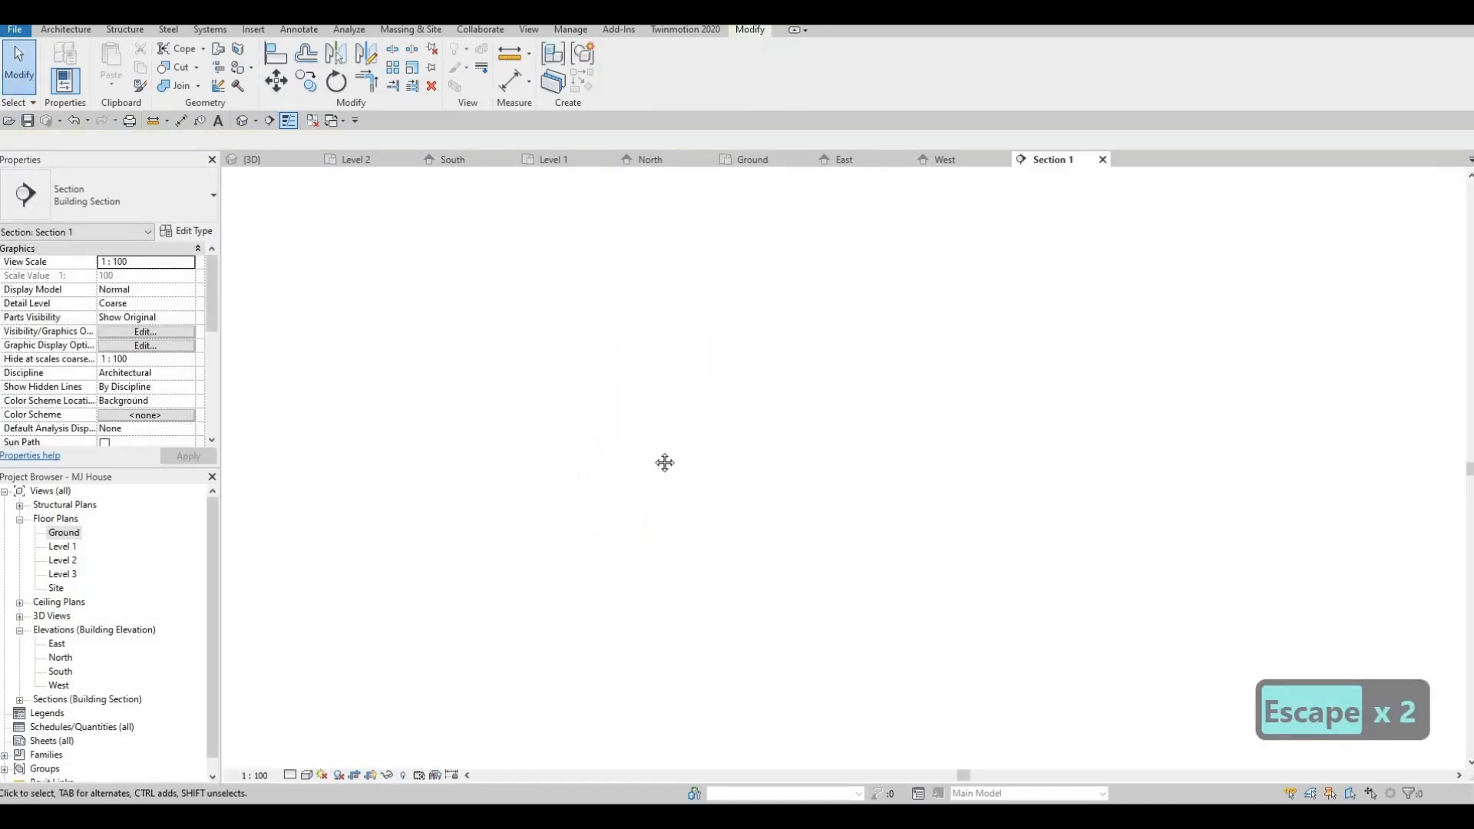
scroll(548, 364, "down", 1)
scroll(470, 296, "up", 3)
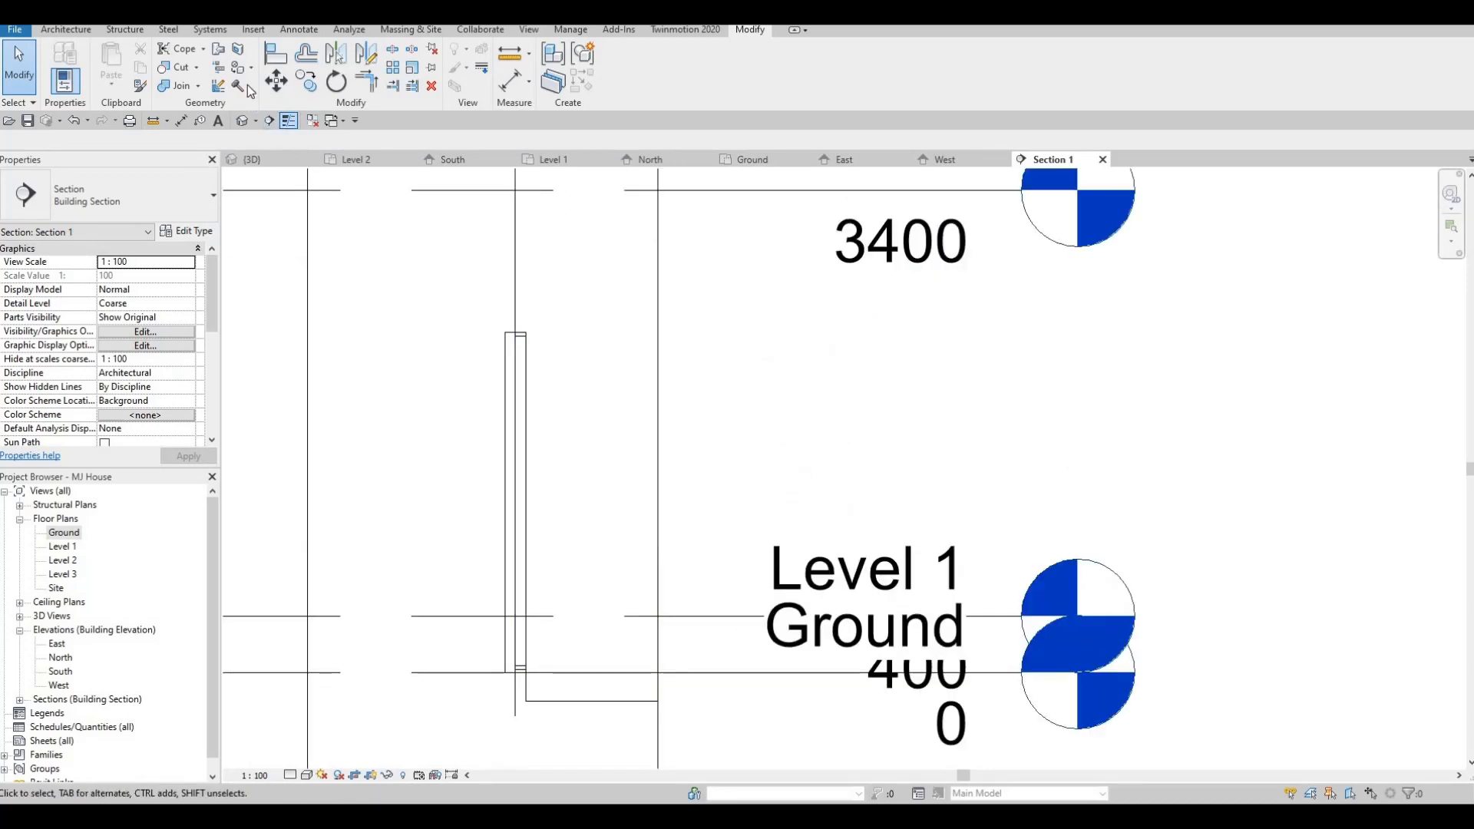
left_click(520, 361)
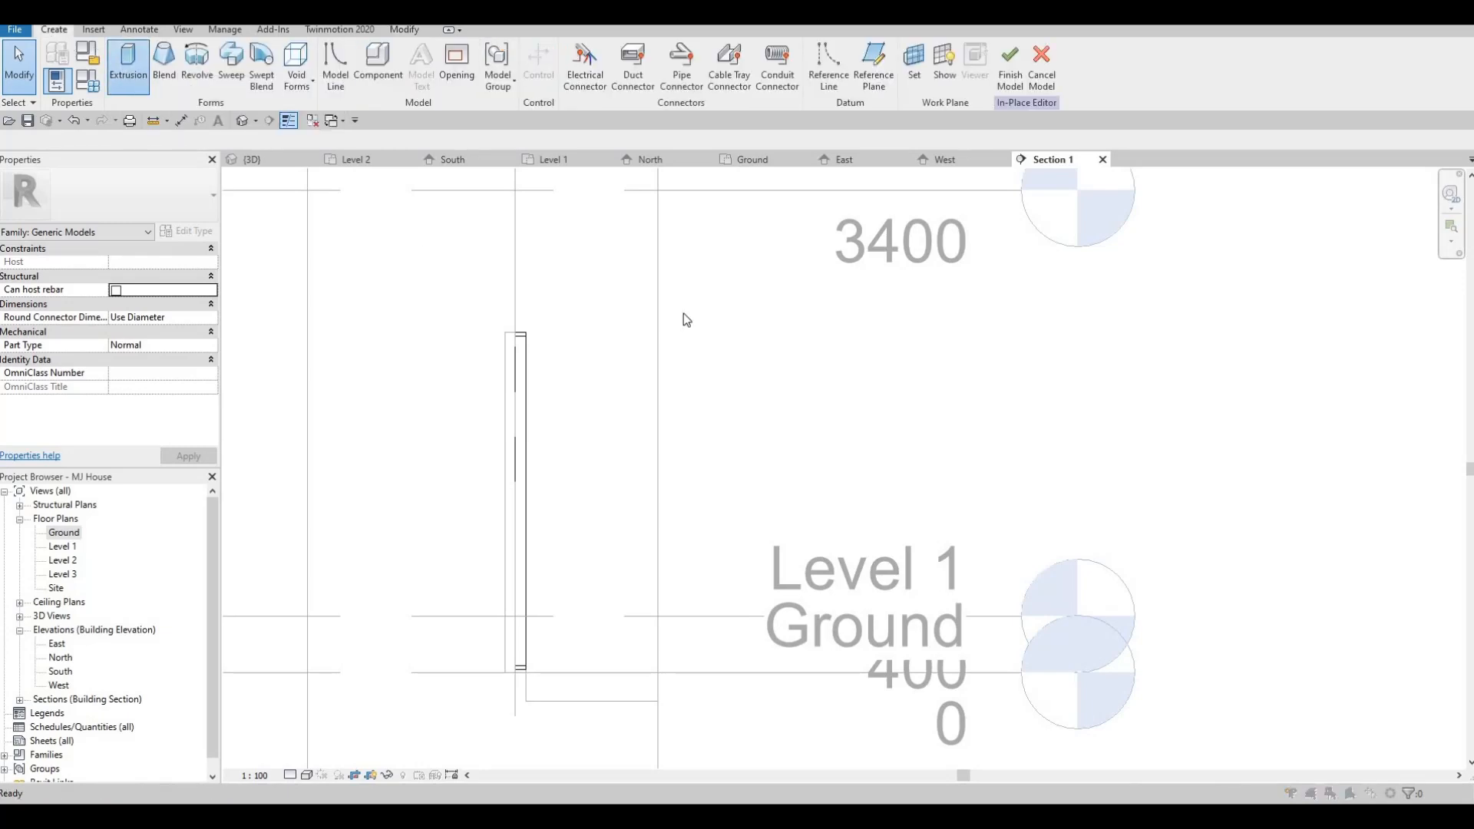
left_click(702, 501)
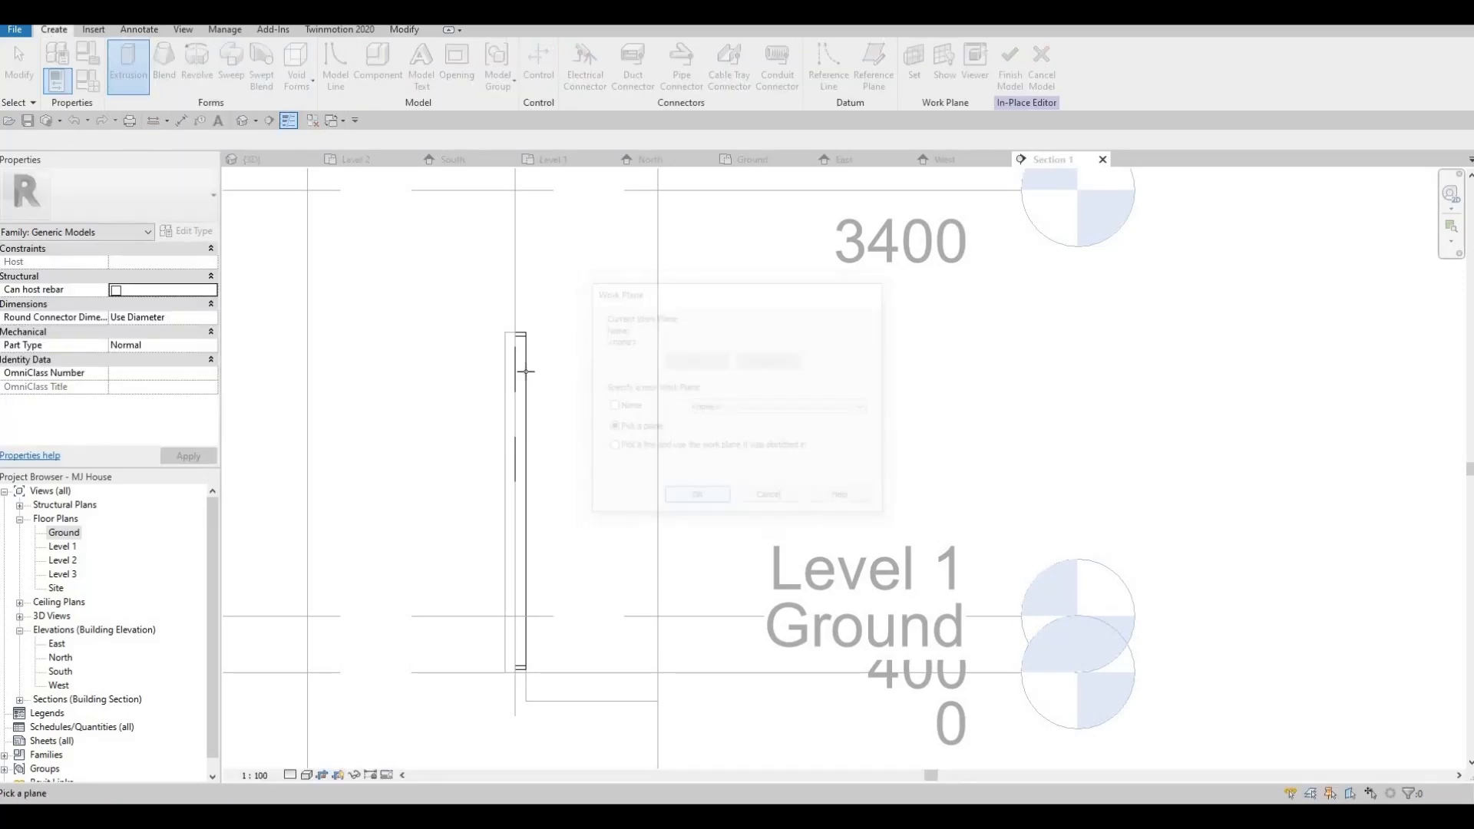
scroll(526, 361, "up", 3)
key("Tab")
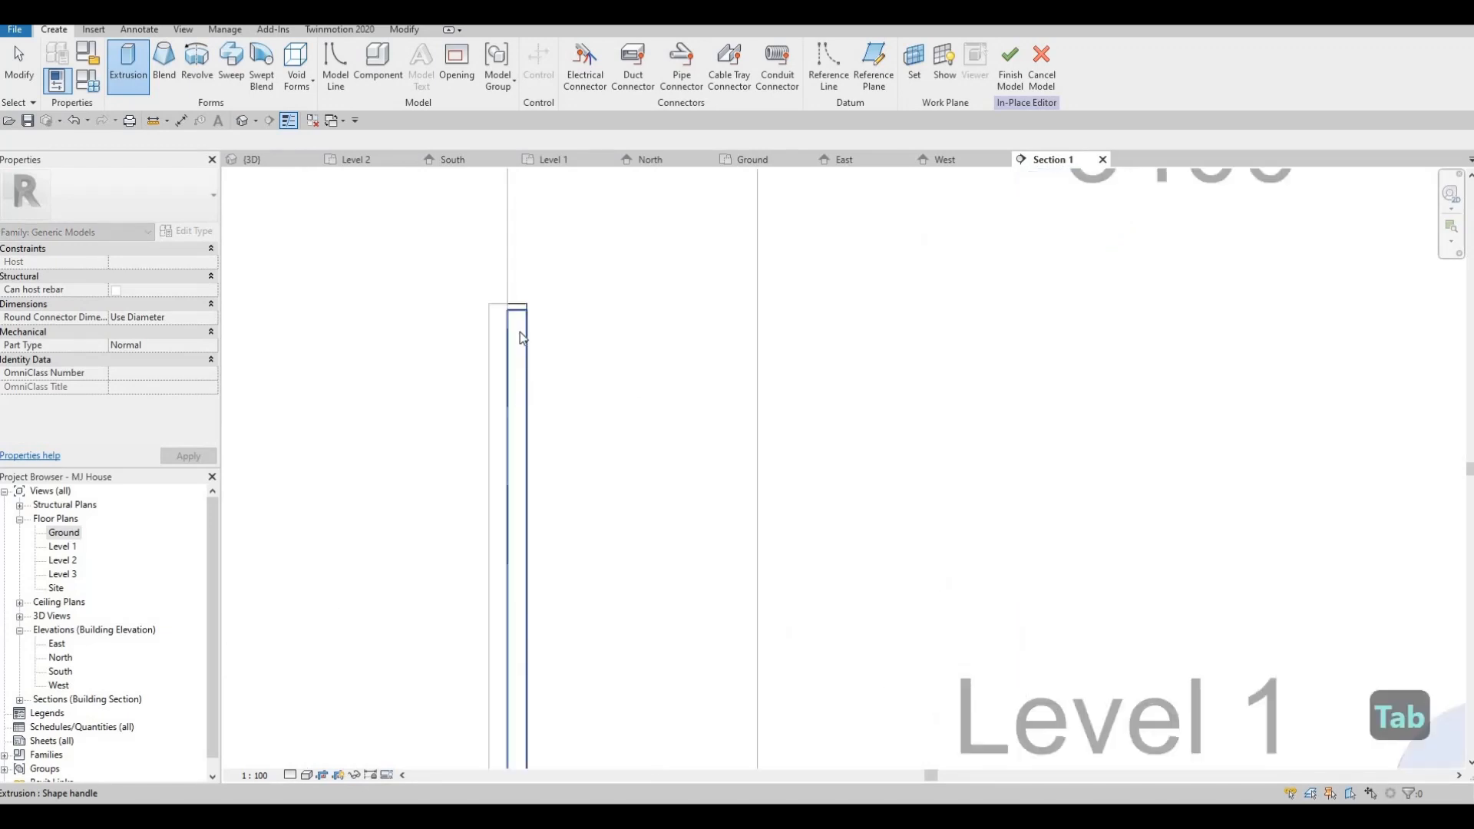
left_click(568, 188)
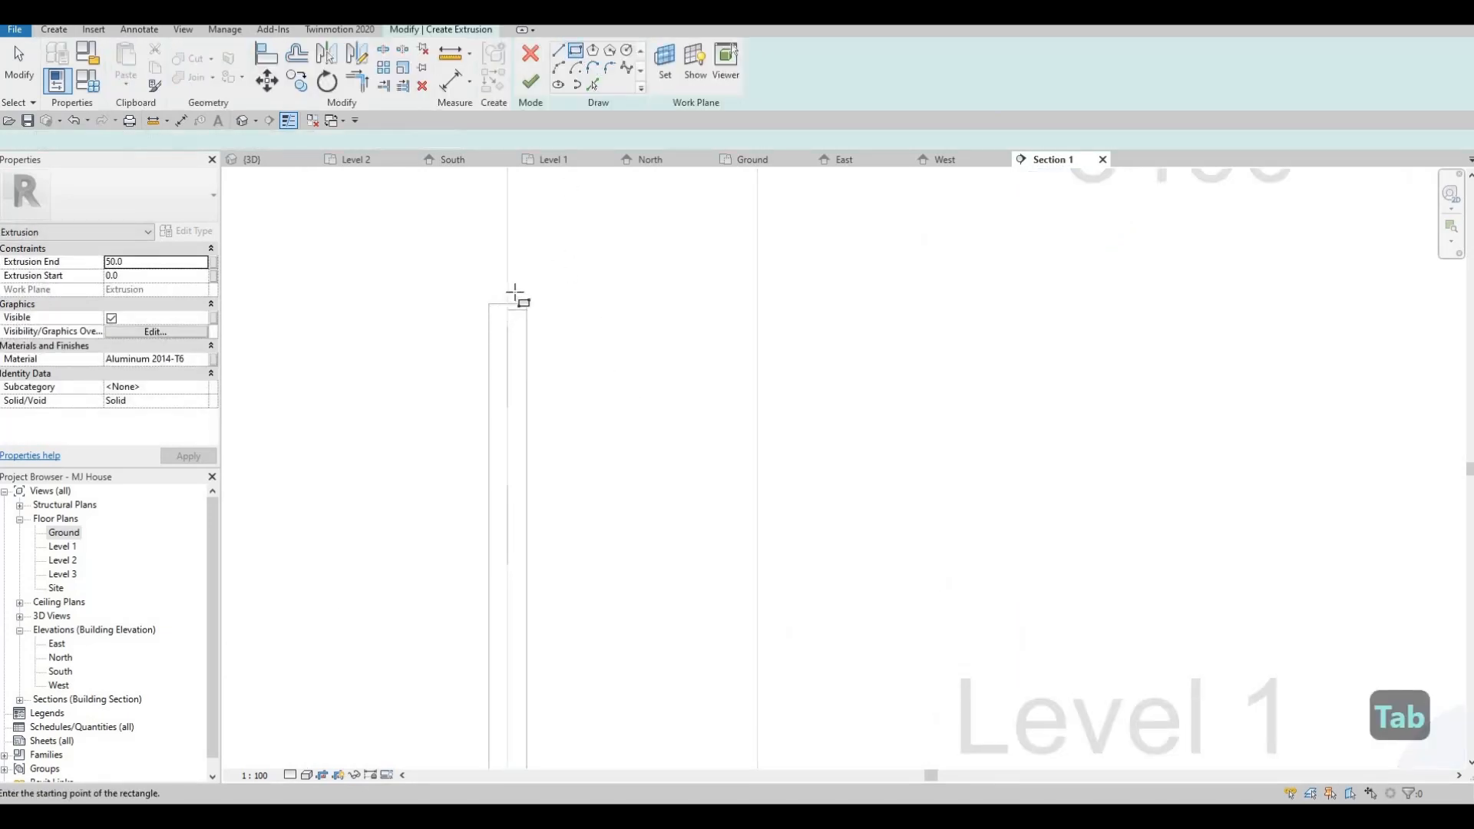
- Sketch a bar profile about 75 by 20 mm just below the frame's top member and finish it as a 50 mm extrusion
scroll(515, 295, "up", 3)
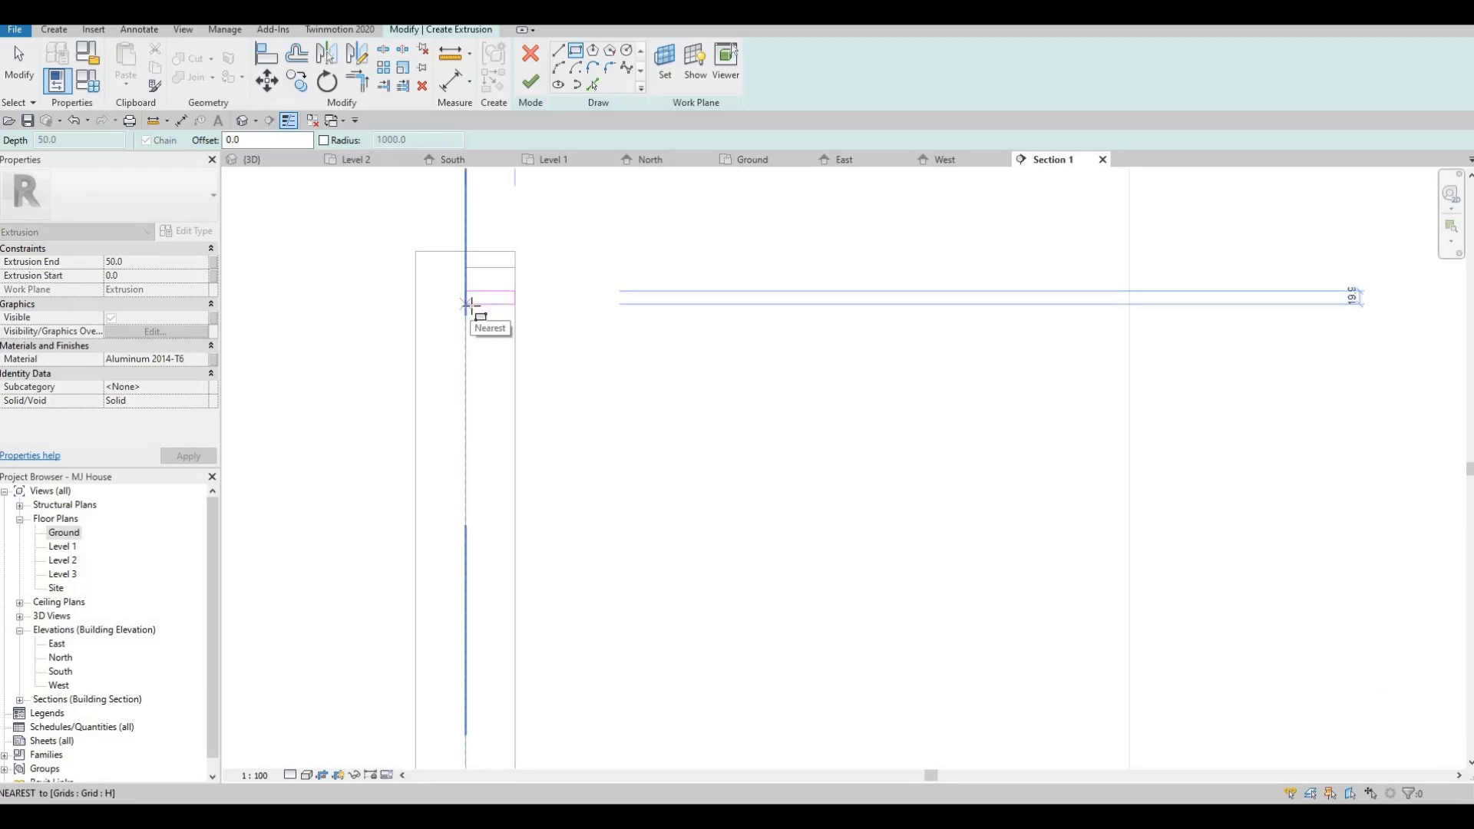
key("Escape")
key("Escape")
key("Escape")
scroll(468, 295, "down", 1)
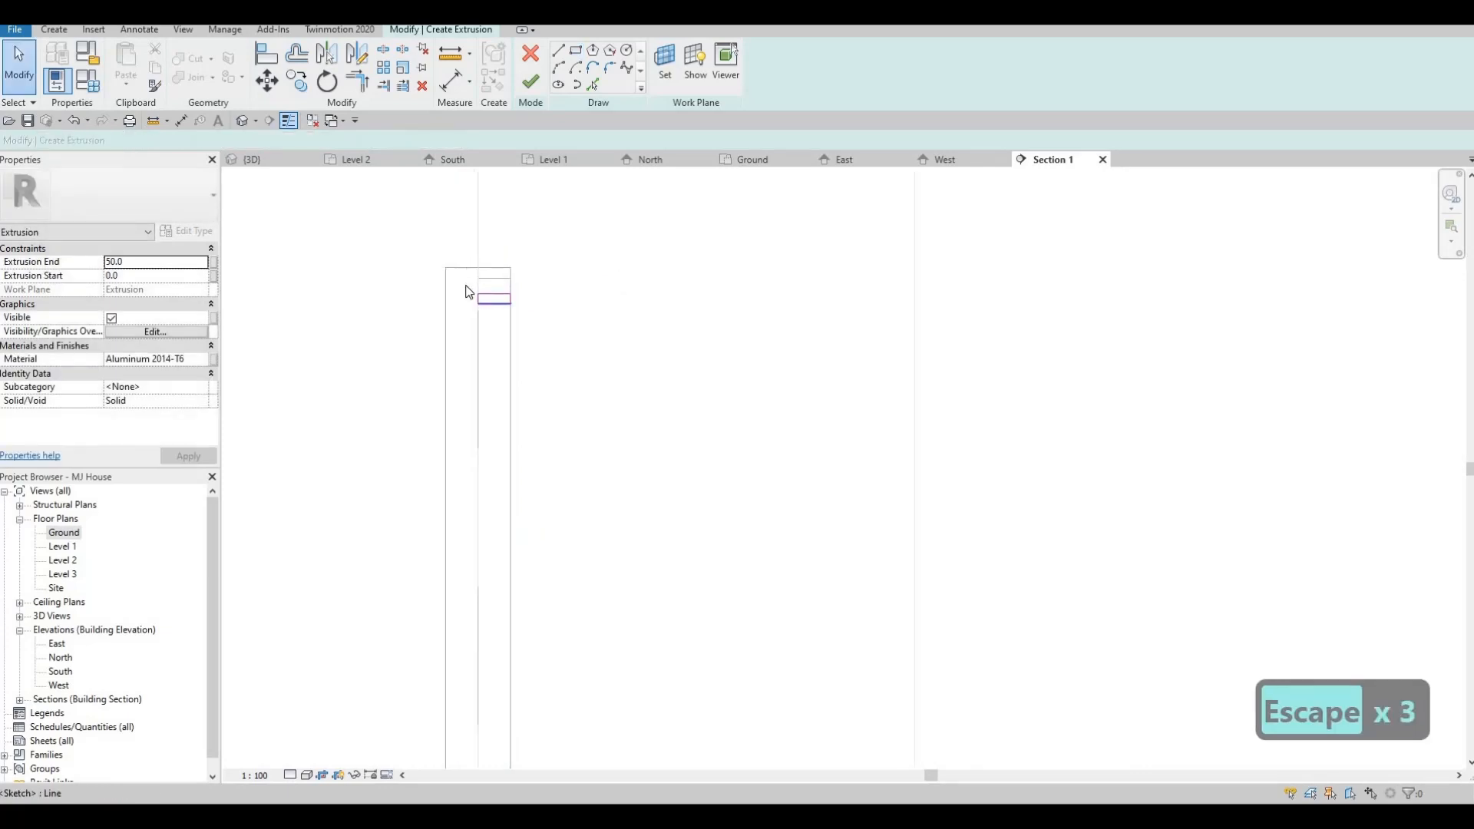
key("Tab")
left_click(470, 295)
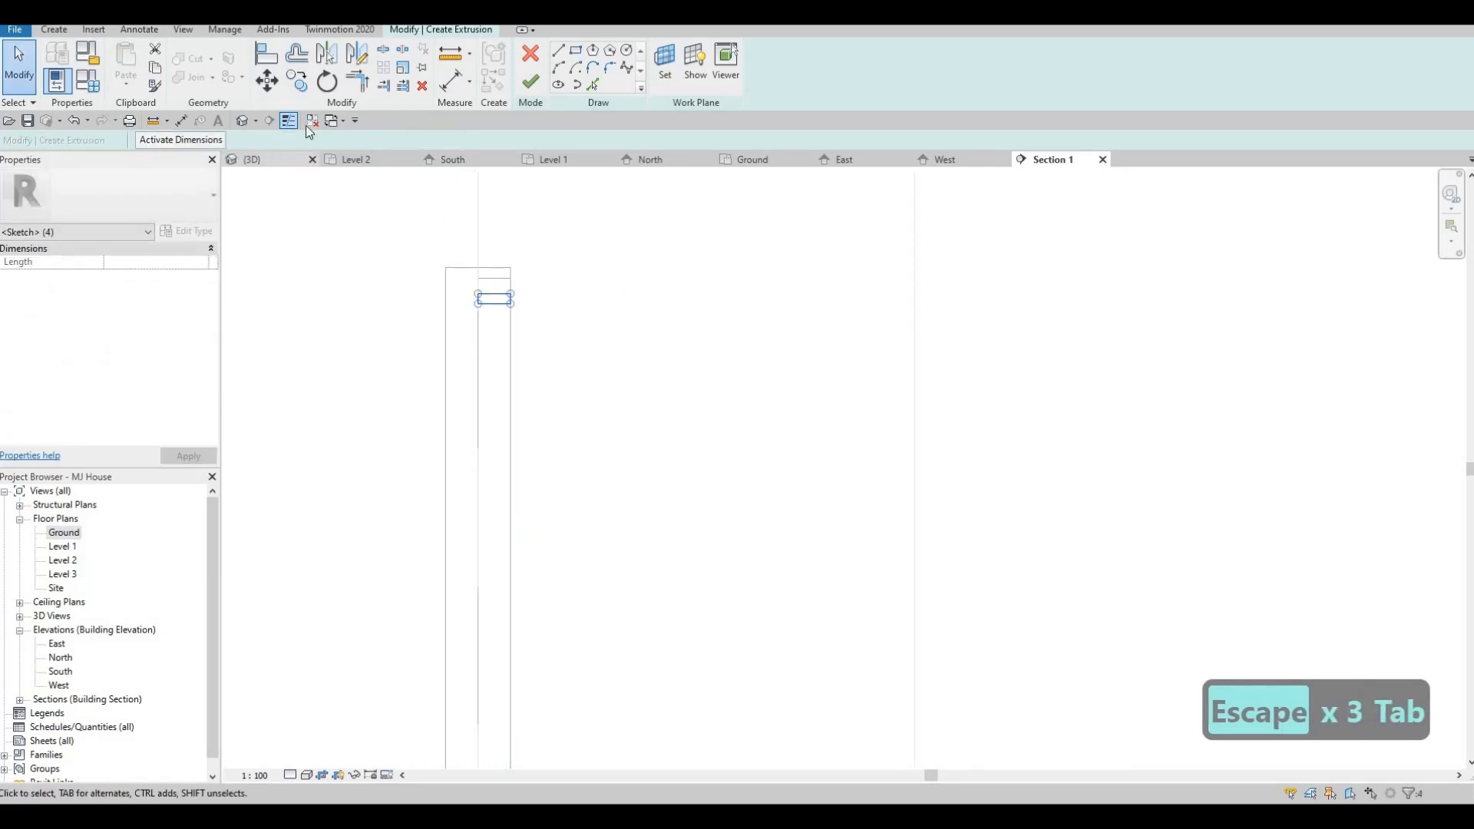
left_click(527, 84)
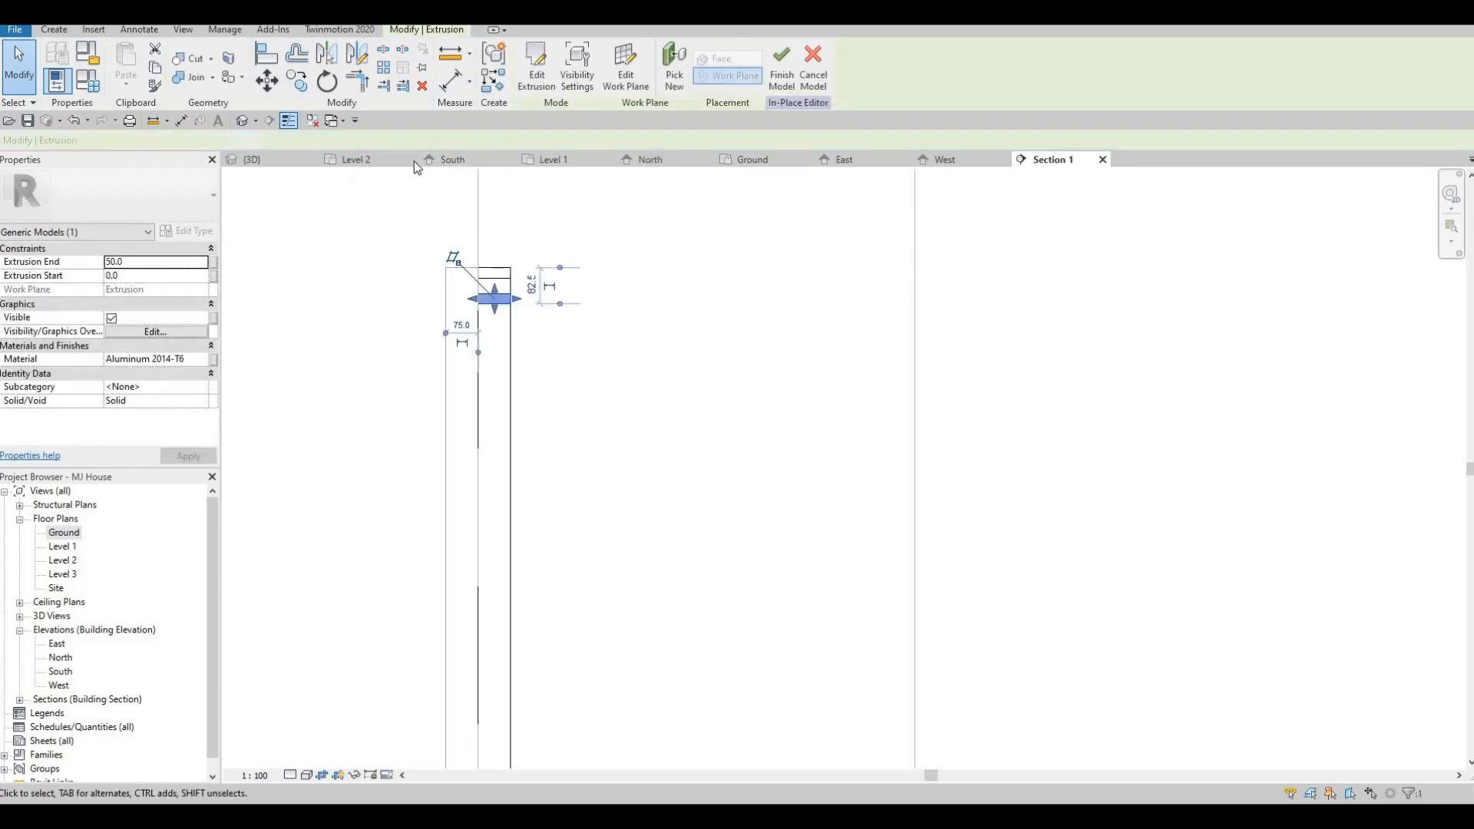
- In the 3D view, stretch the bar across the entrance opening to the opposite frame side, 1117 mm long
left_click(270, 159)
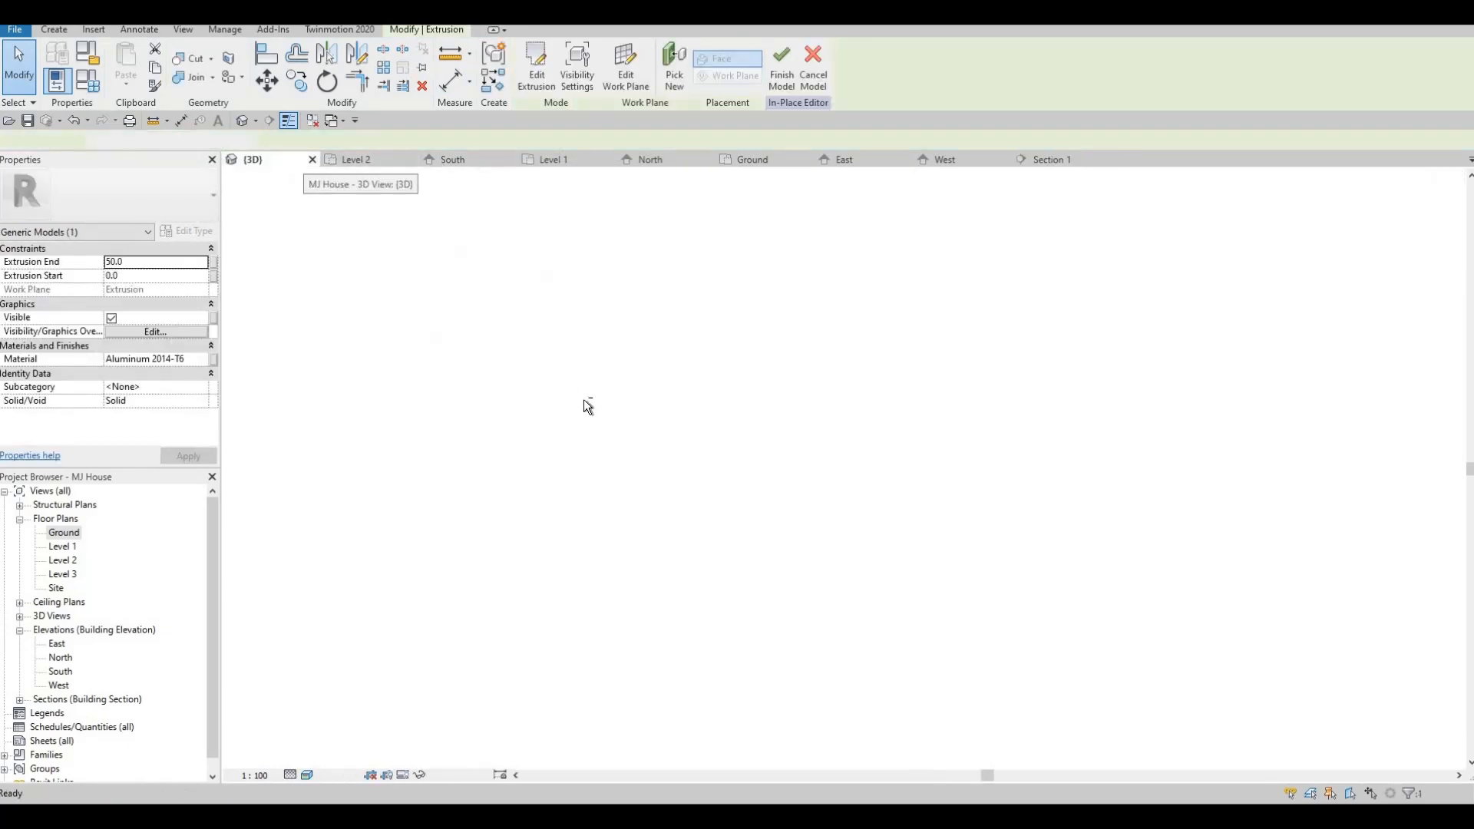
scroll(749, 348, "up", 6)
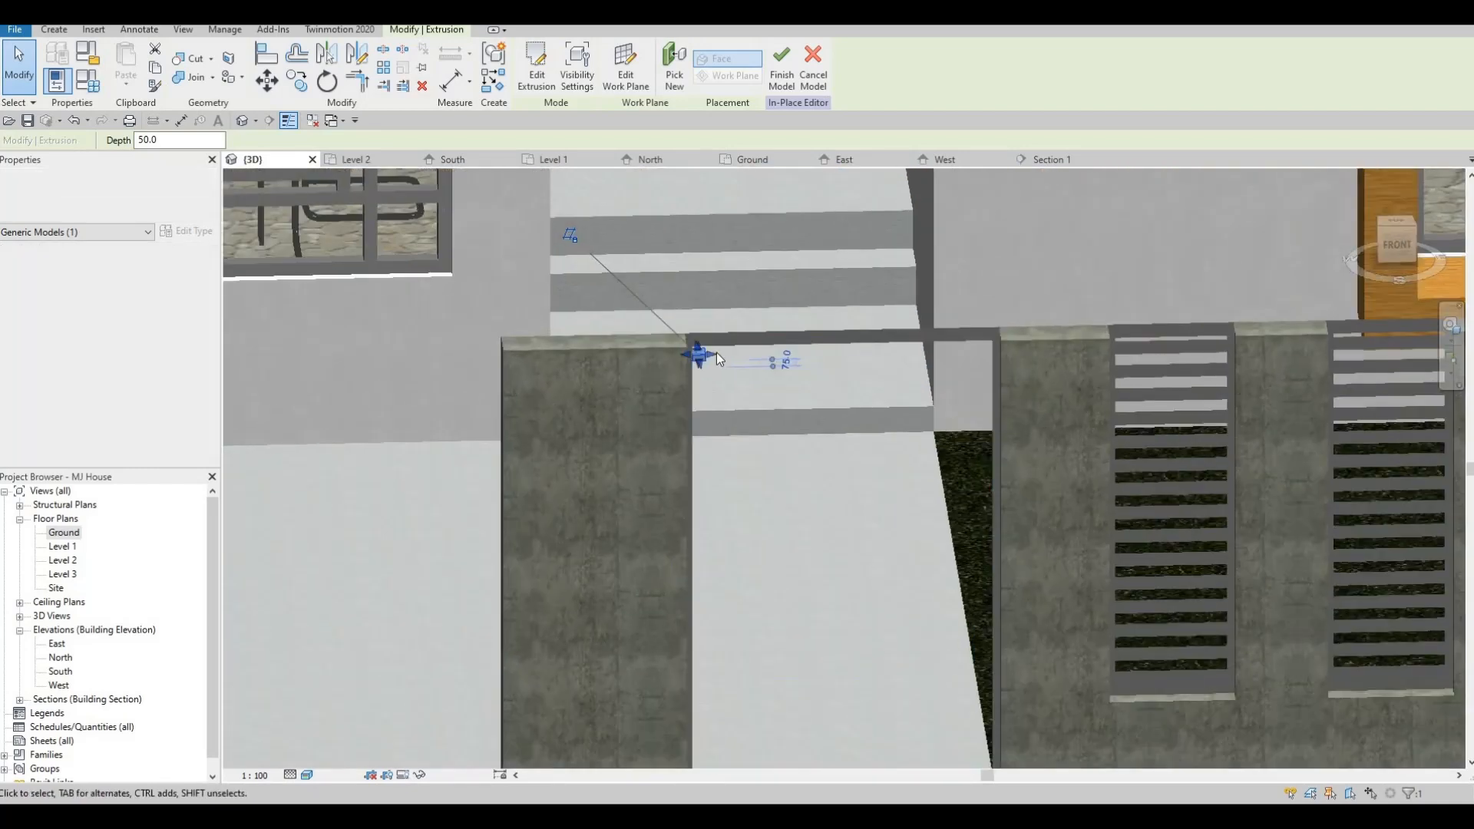
left_click_drag(717, 353, 993, 352)
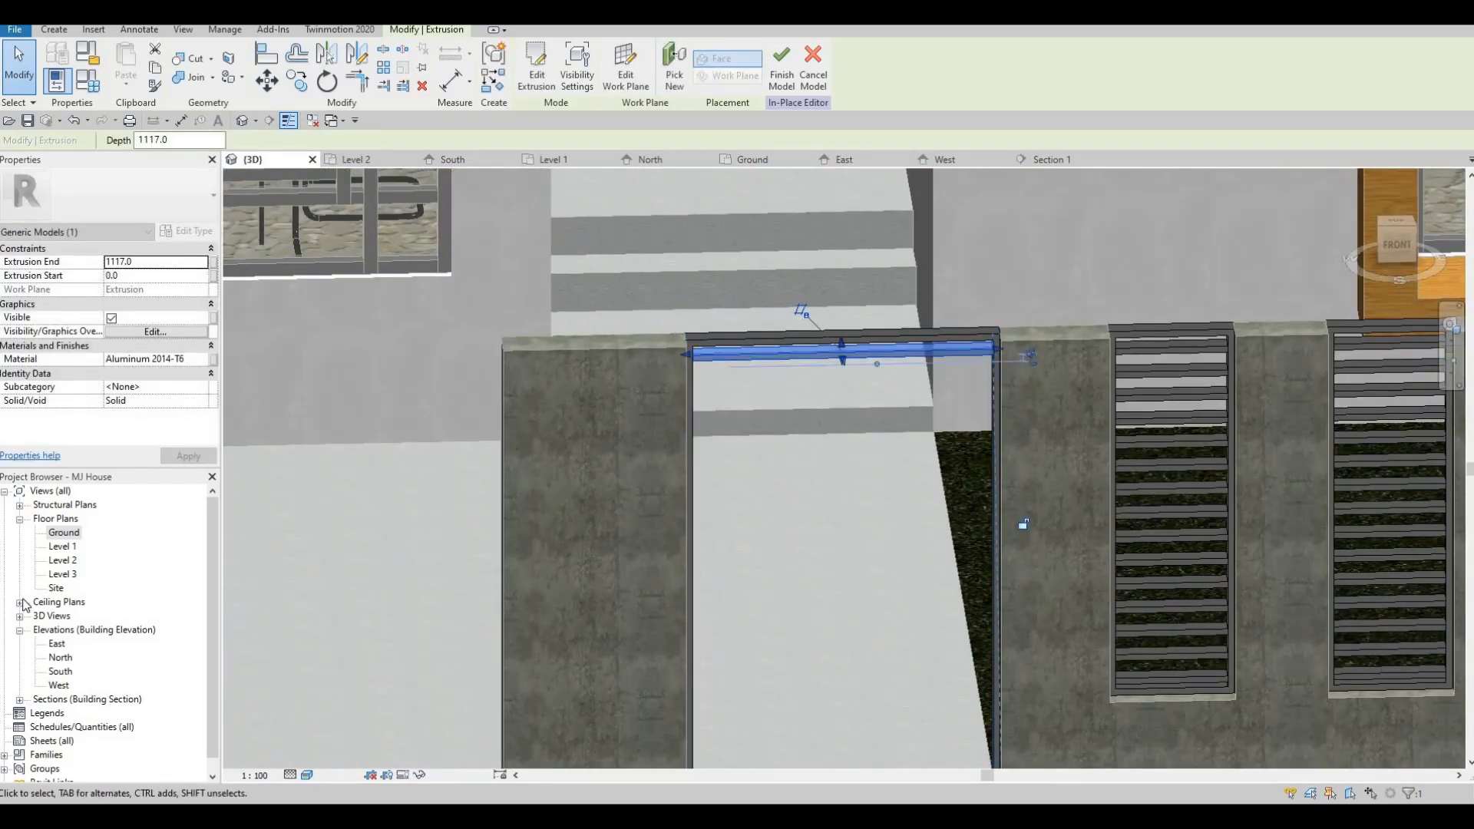
- In the South elevation, align the entrance bar's top and bottom edges with the uppermost bar of the adjacent notch
double_click(60, 671)
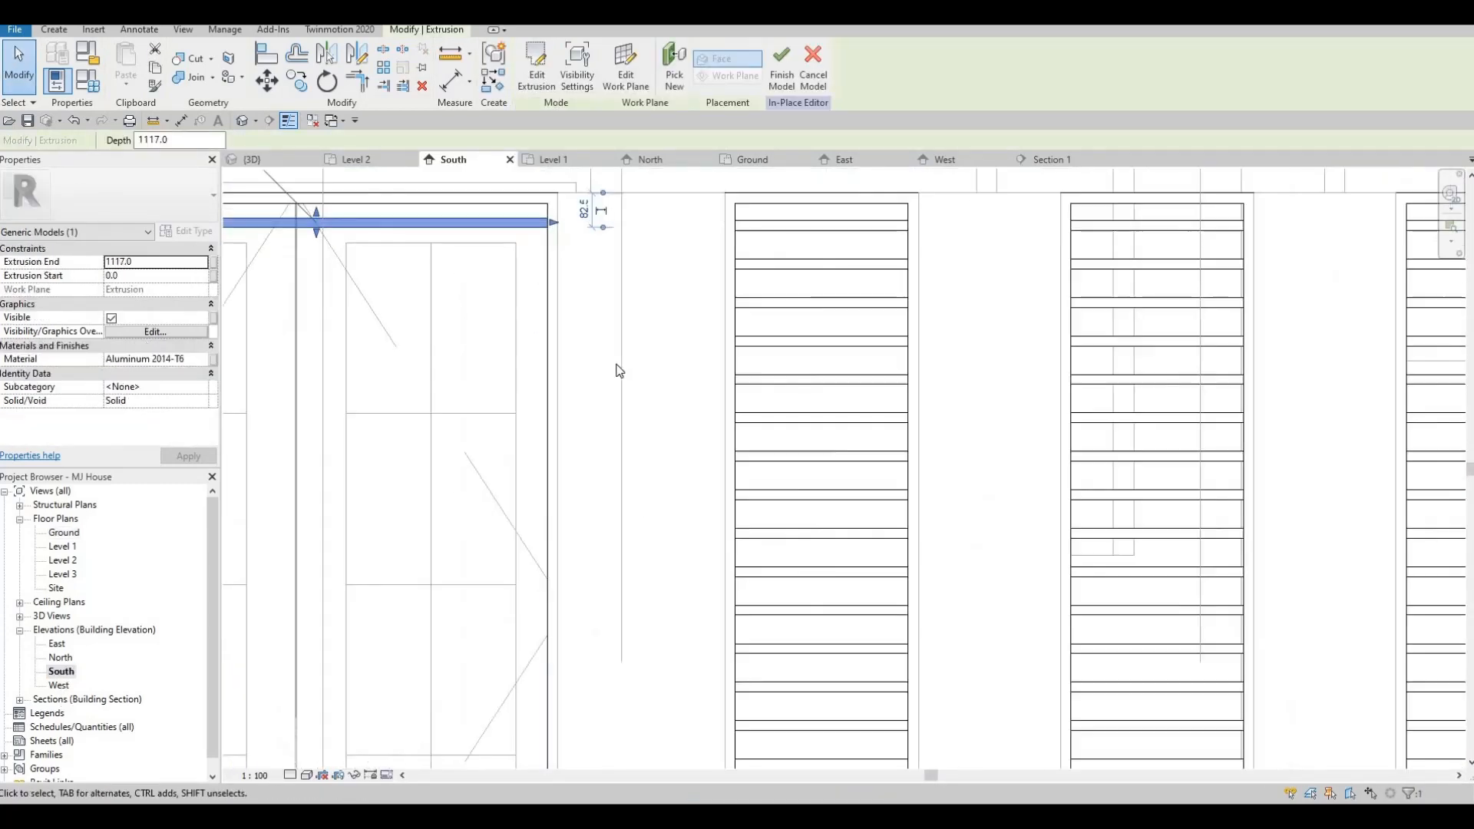
middle_click_drag(620, 371, 752, 487)
key("Escape")
key("Escape")
left_click(590, 339)
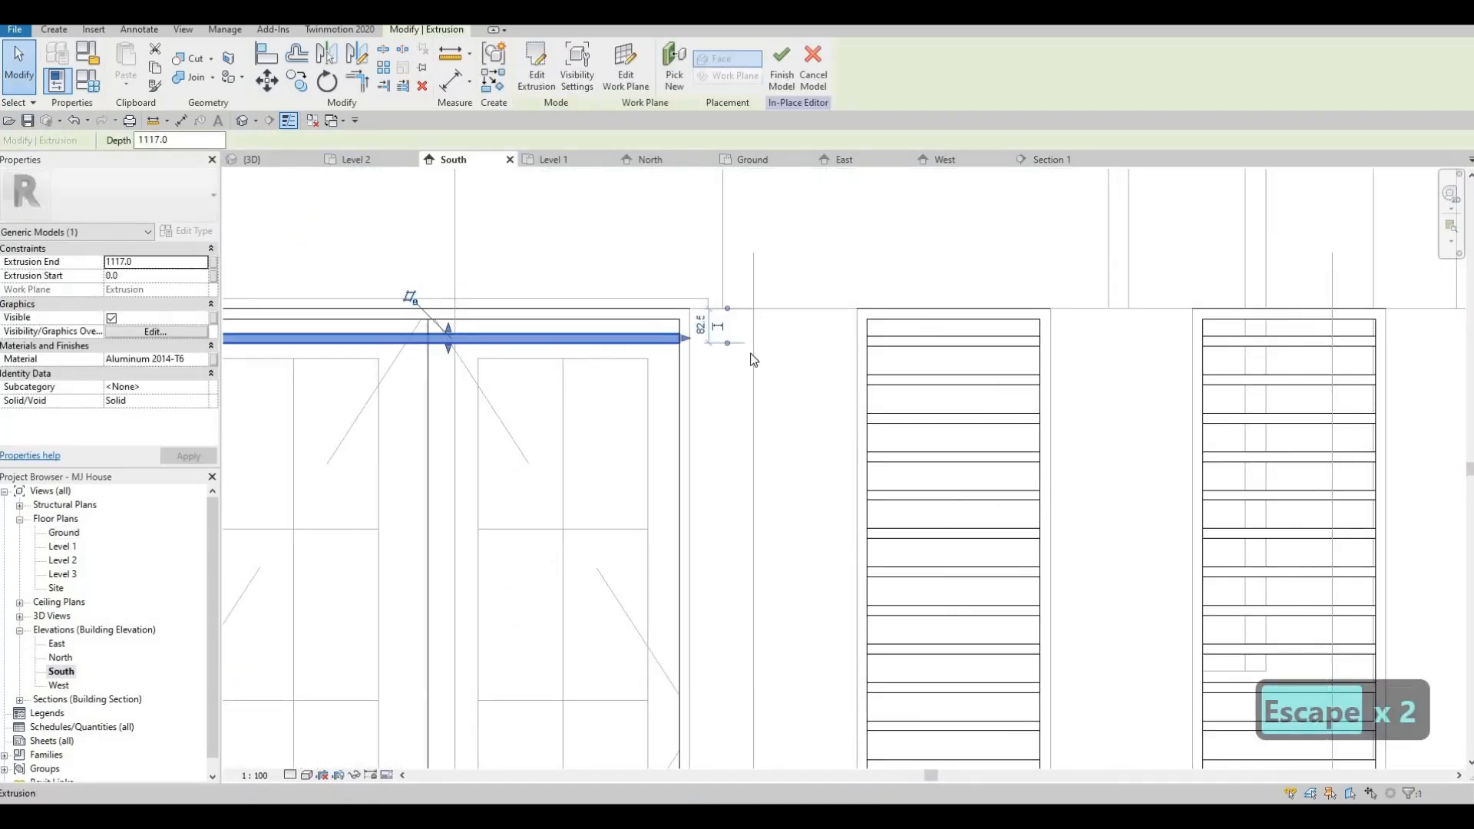
key("a")
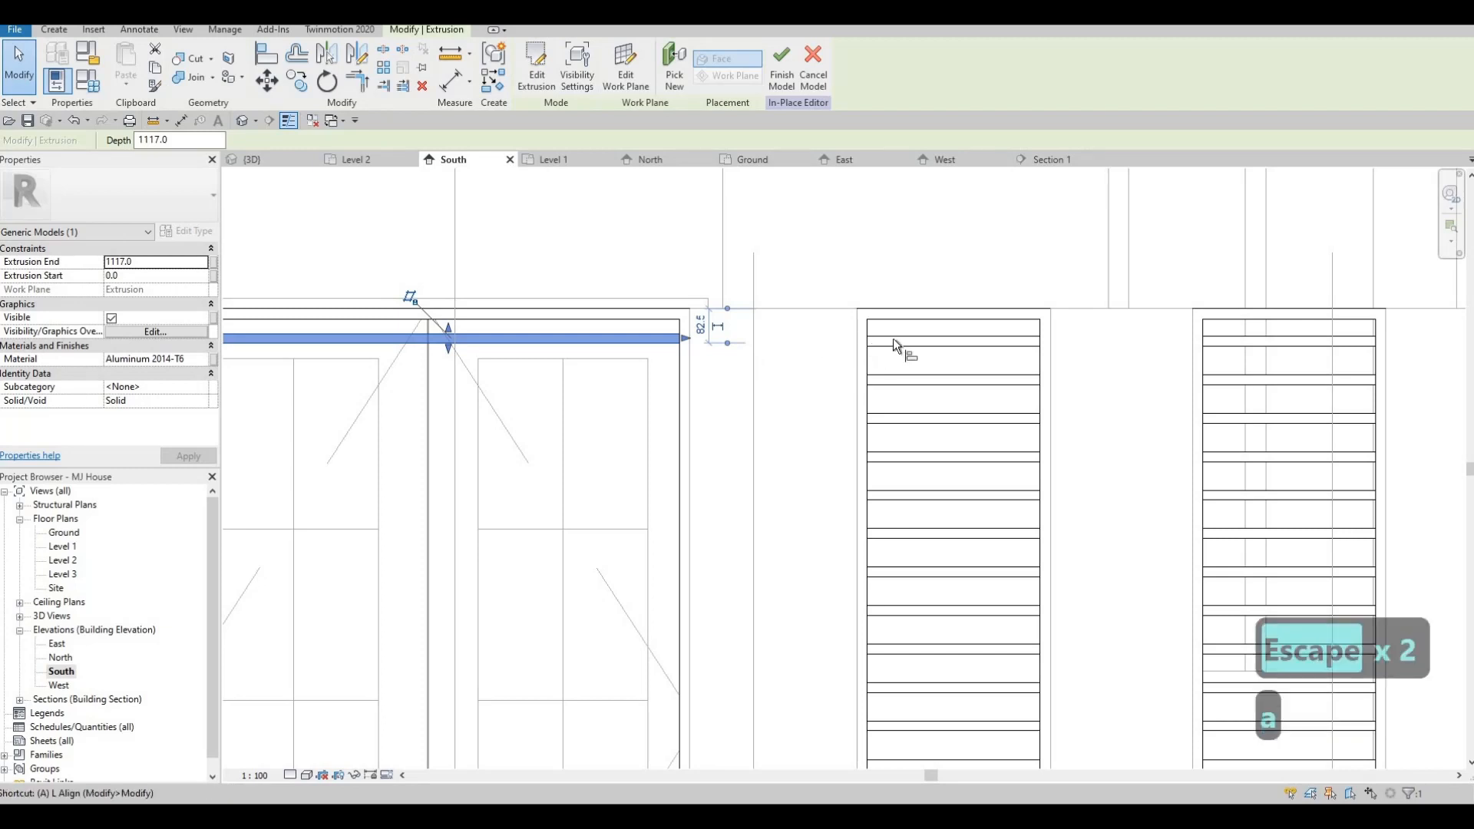
key("l")
left_click(670, 333)
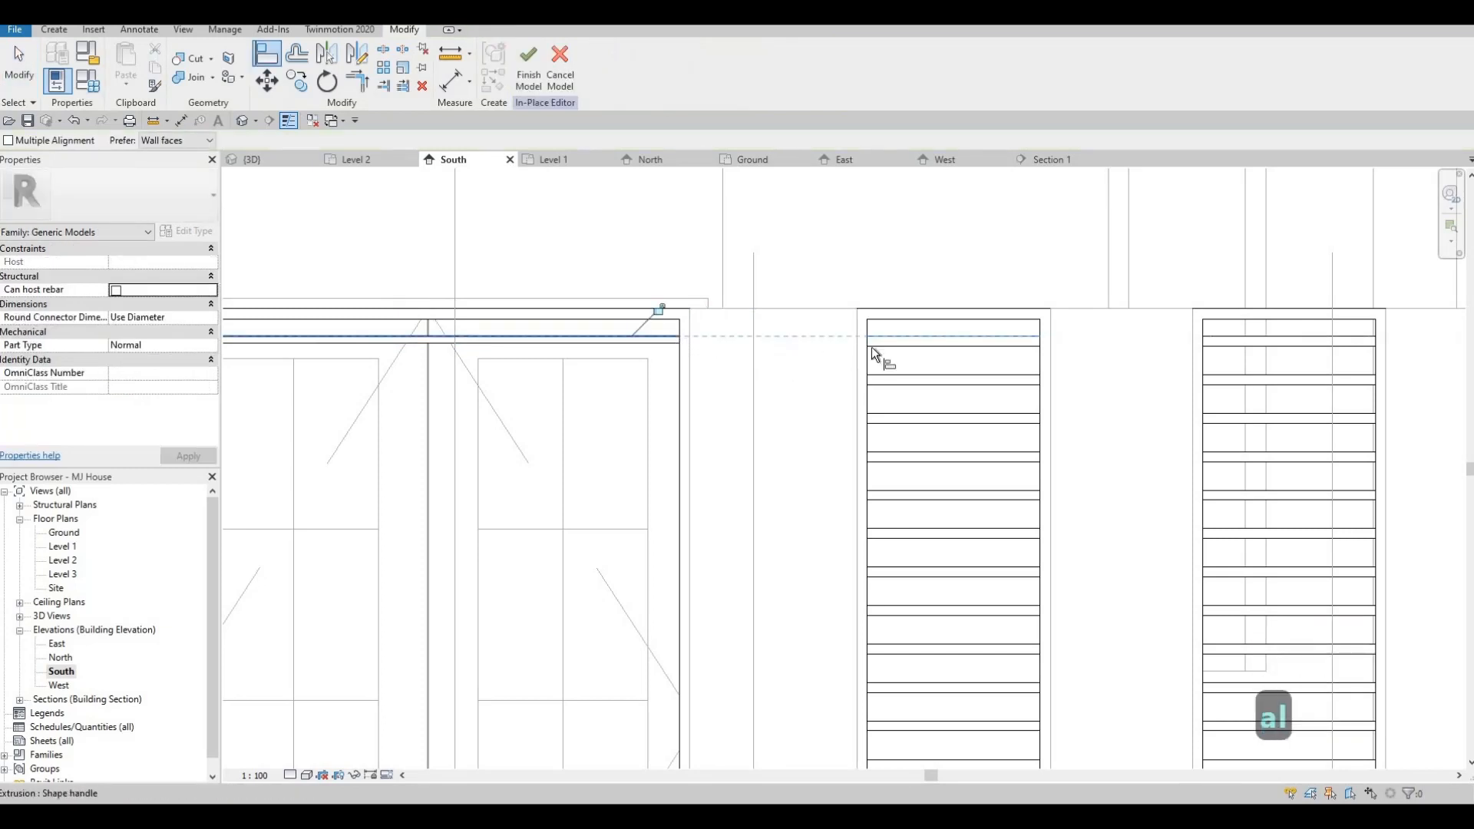
left_click(884, 347)
left_click(681, 346)
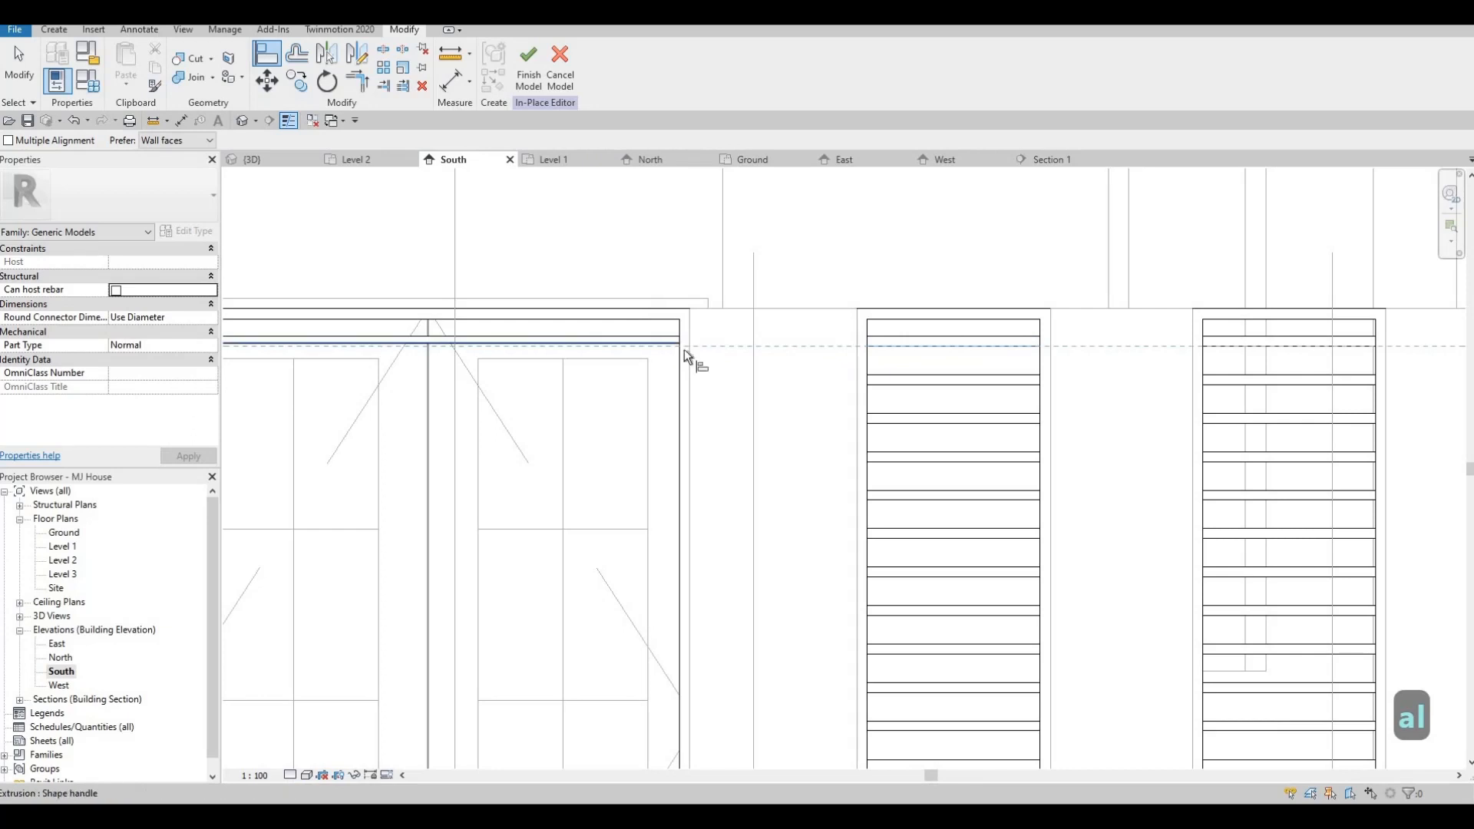
key("Escape")
key("Escape")
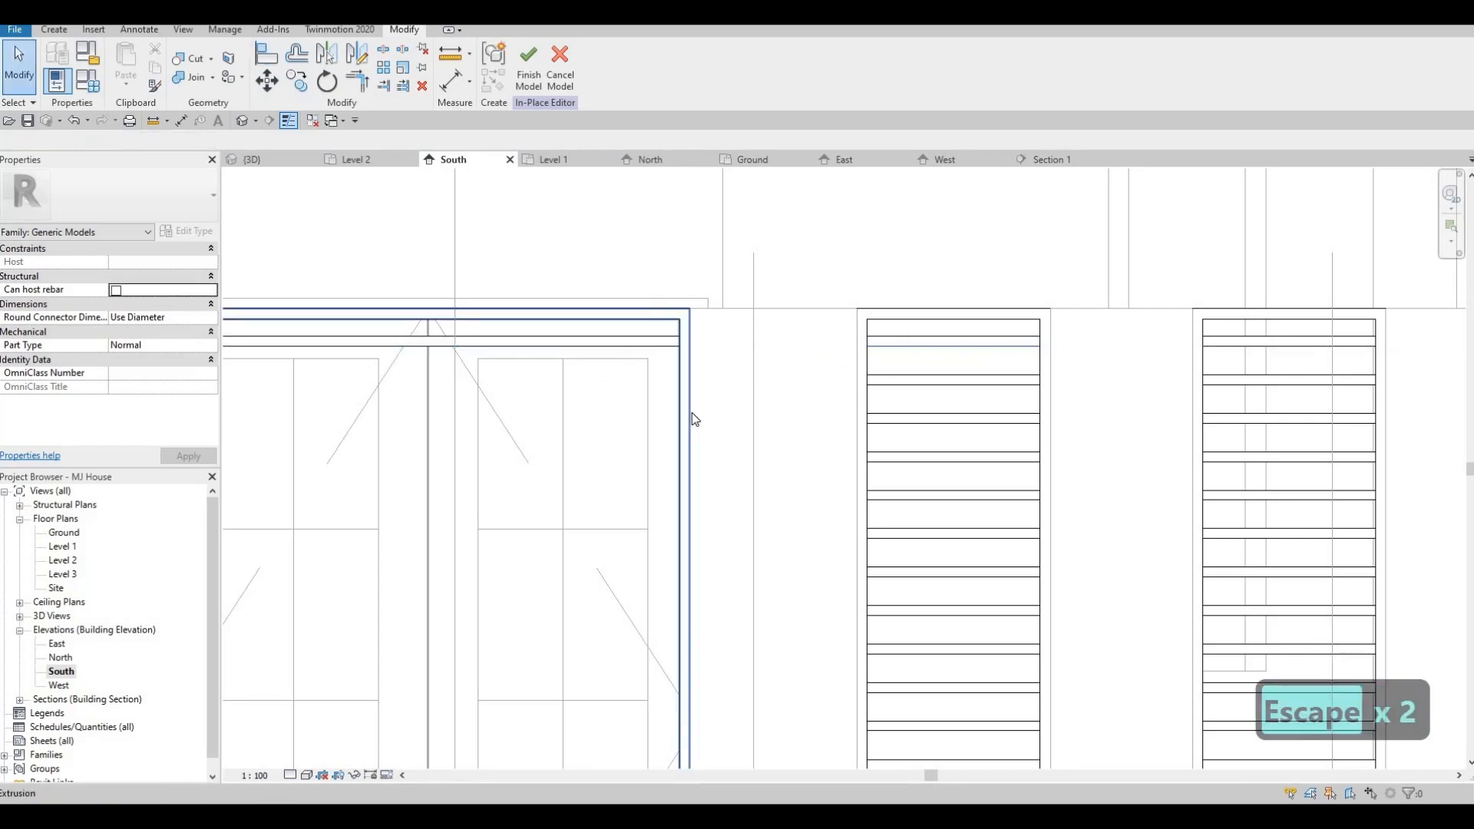
- Check the number of bars in the array of the notch nearest the entrance
scroll(902, 391, "down", 1)
scroll(906, 388, "down", 2)
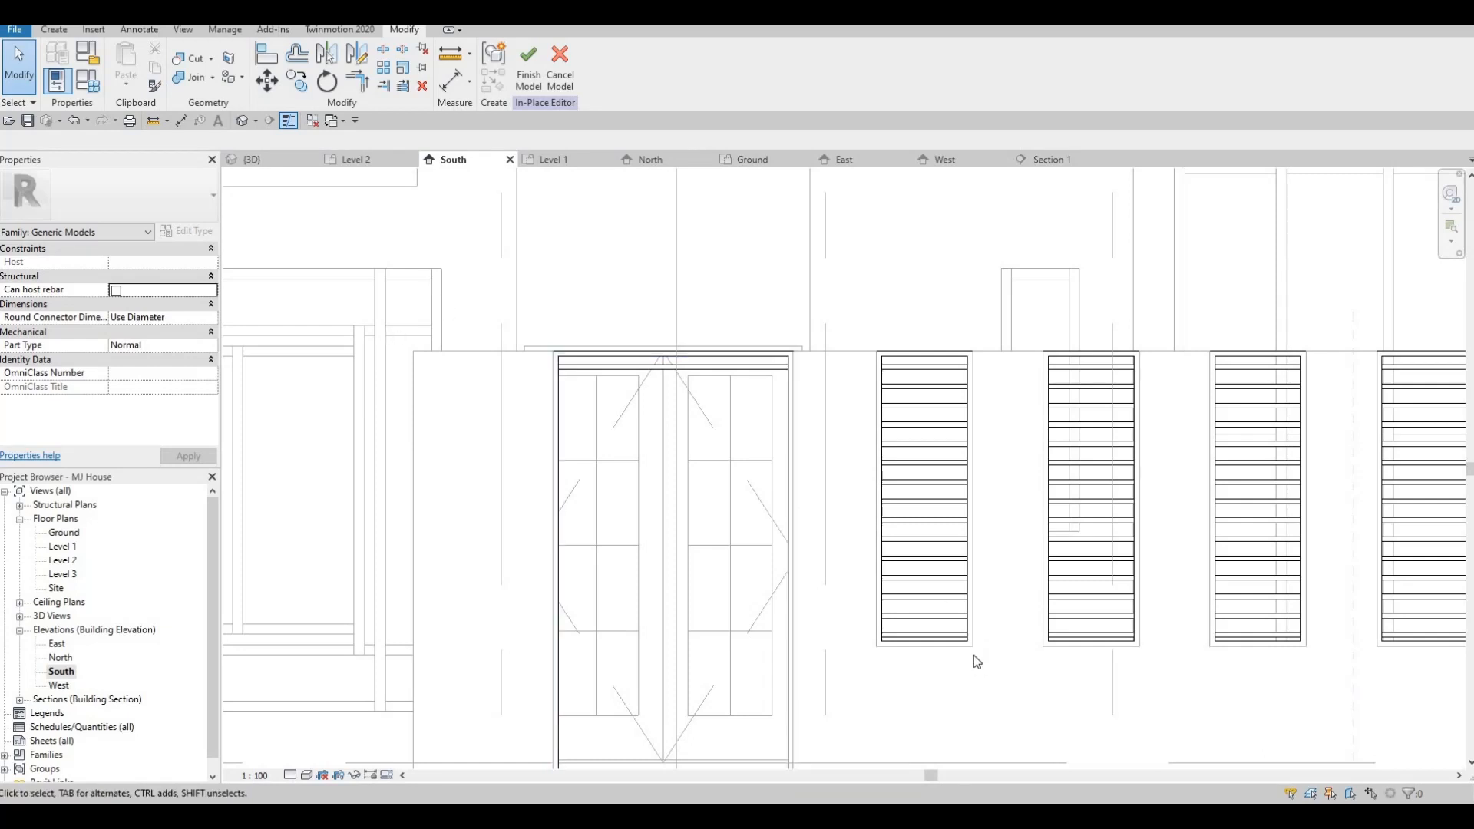
scroll(951, 622, "up", 3)
left_click(945, 614)
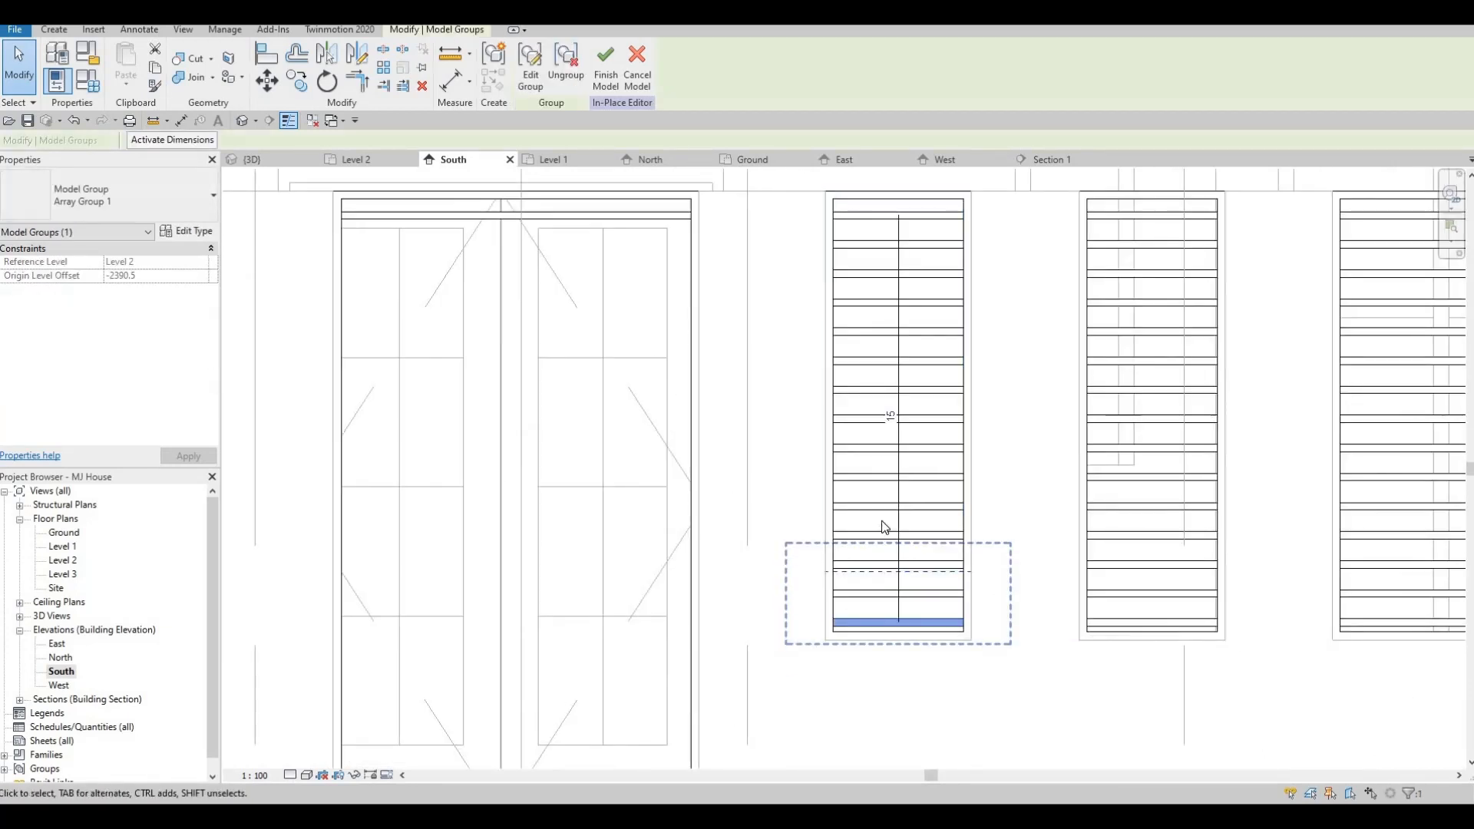
scroll(888, 530, "down", 4)
key("Escape")
key("Escape")
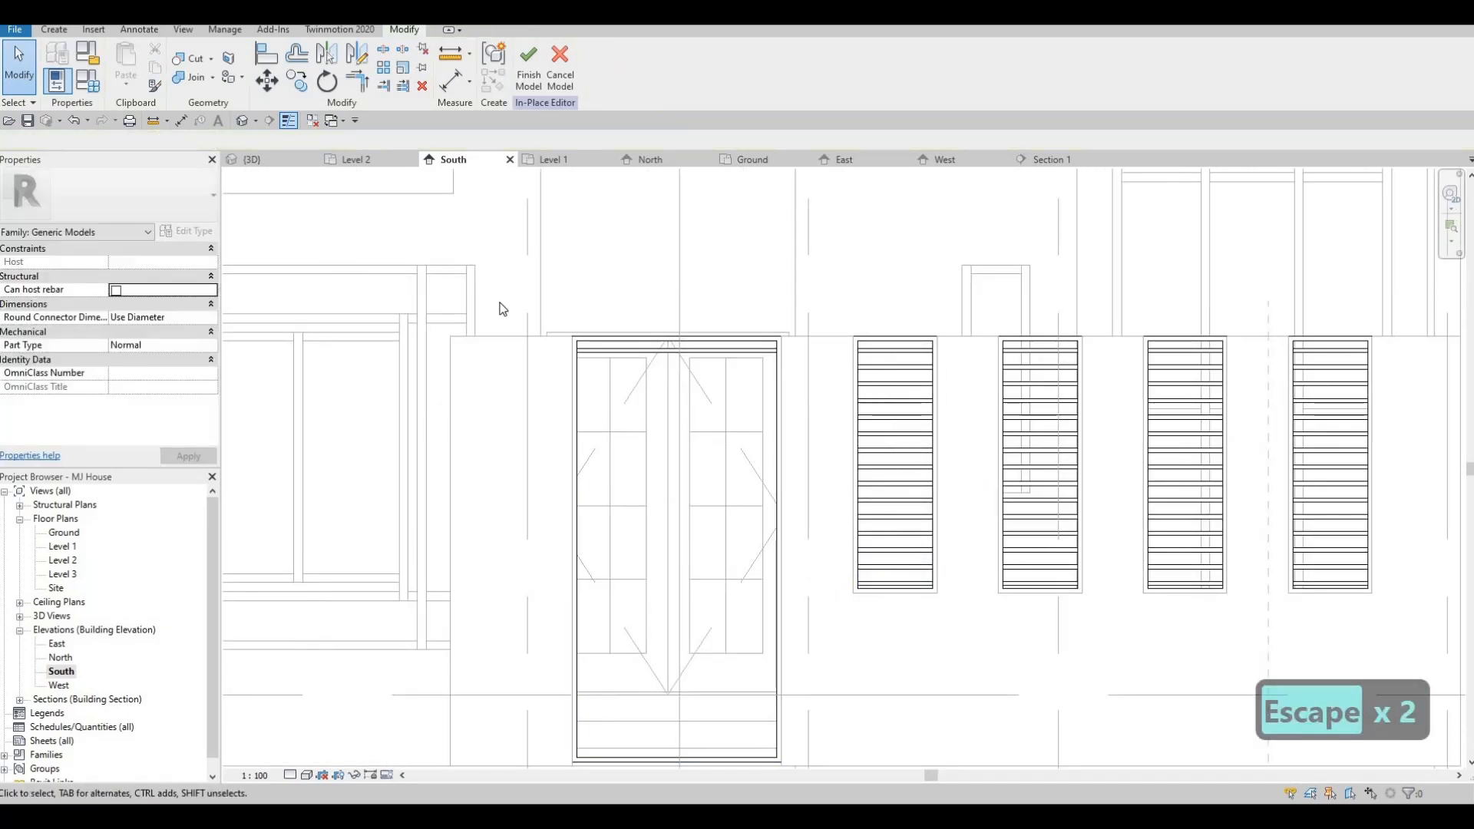
- In Section 1, array the entrance bar downward as 15 grouped bars, with the last one just above the frame's bottom member
left_click(1050, 159)
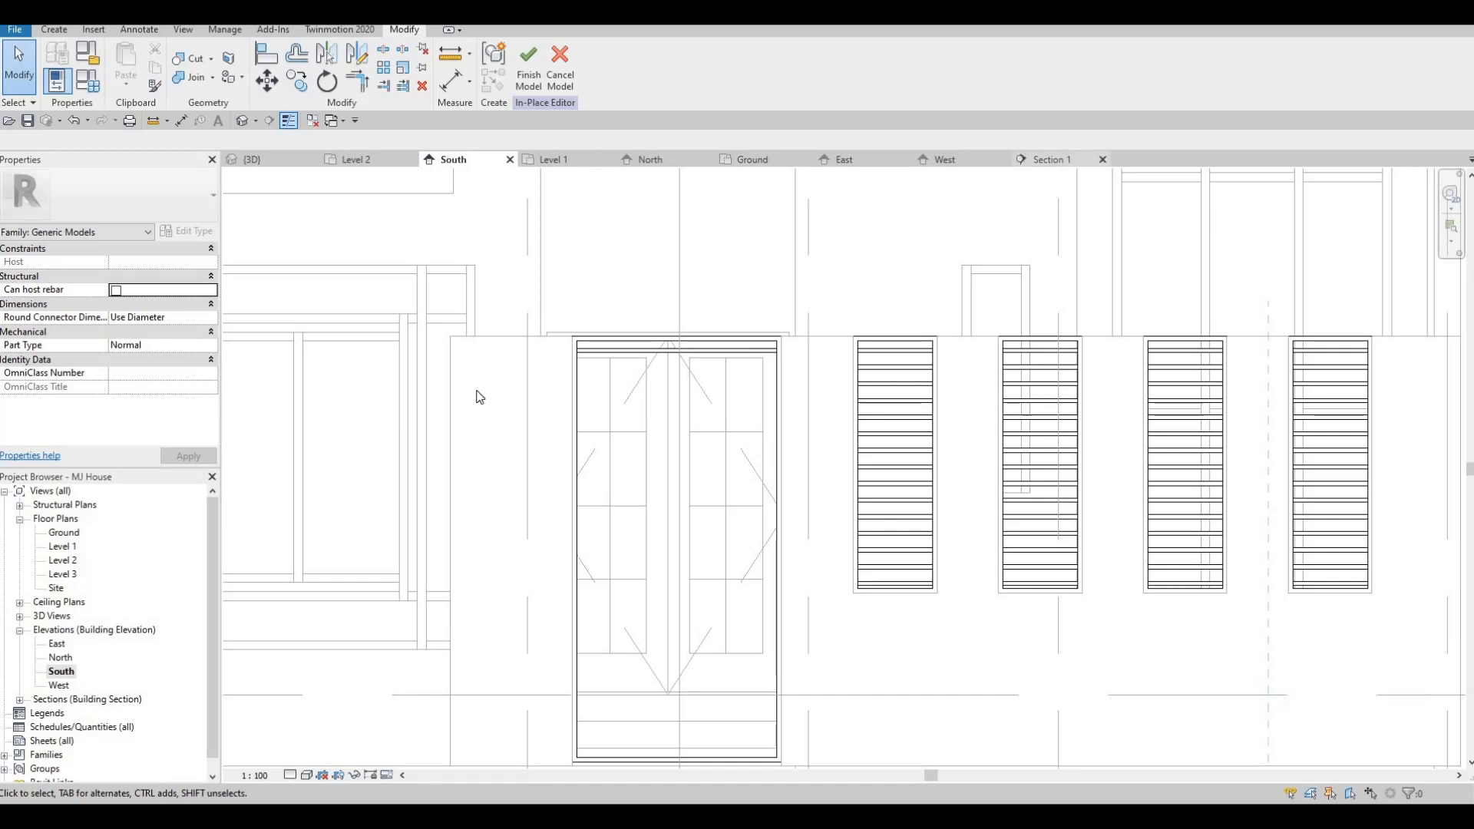
key("Escape")
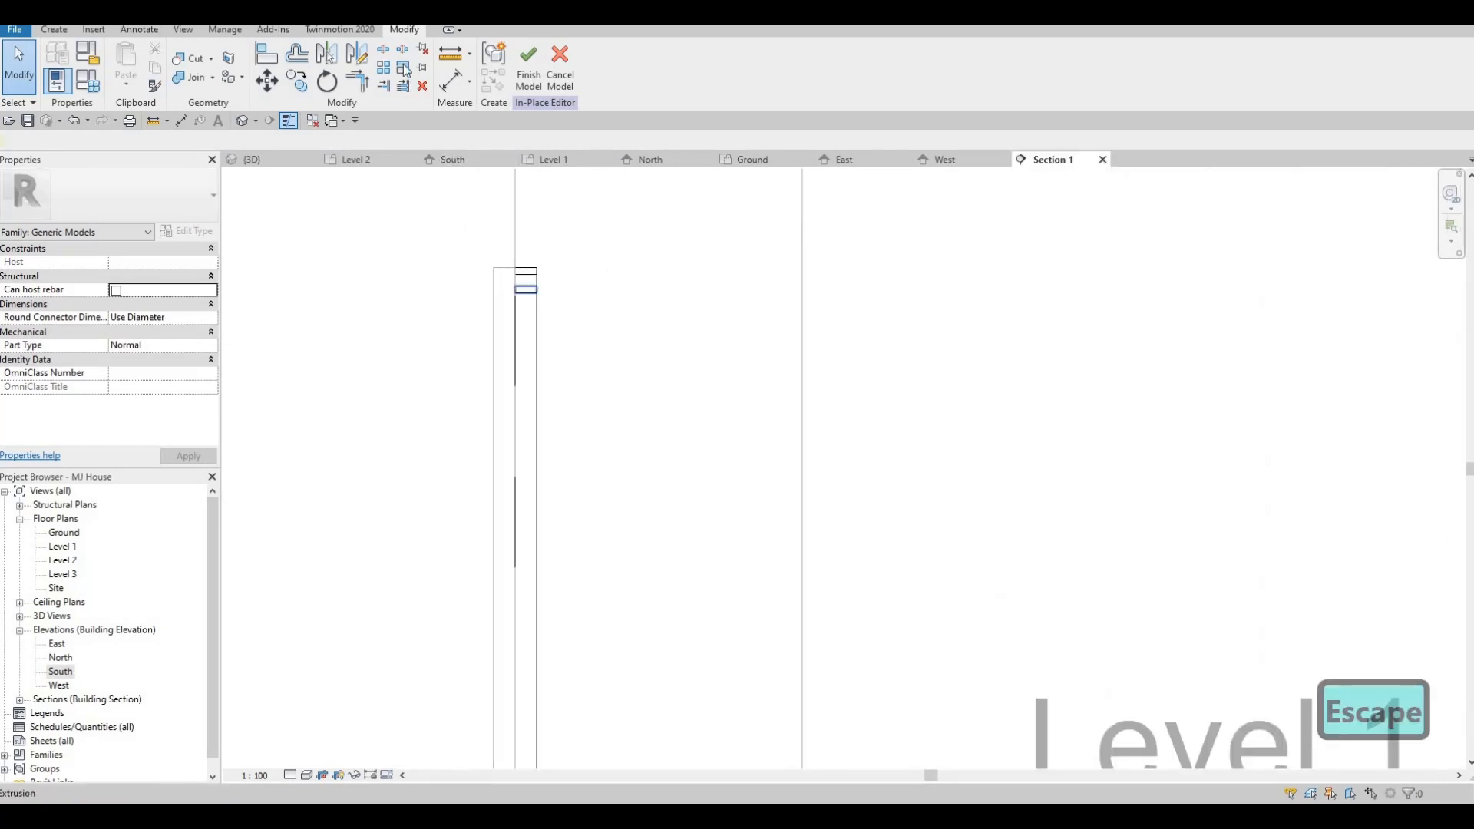
left_click(532, 292)
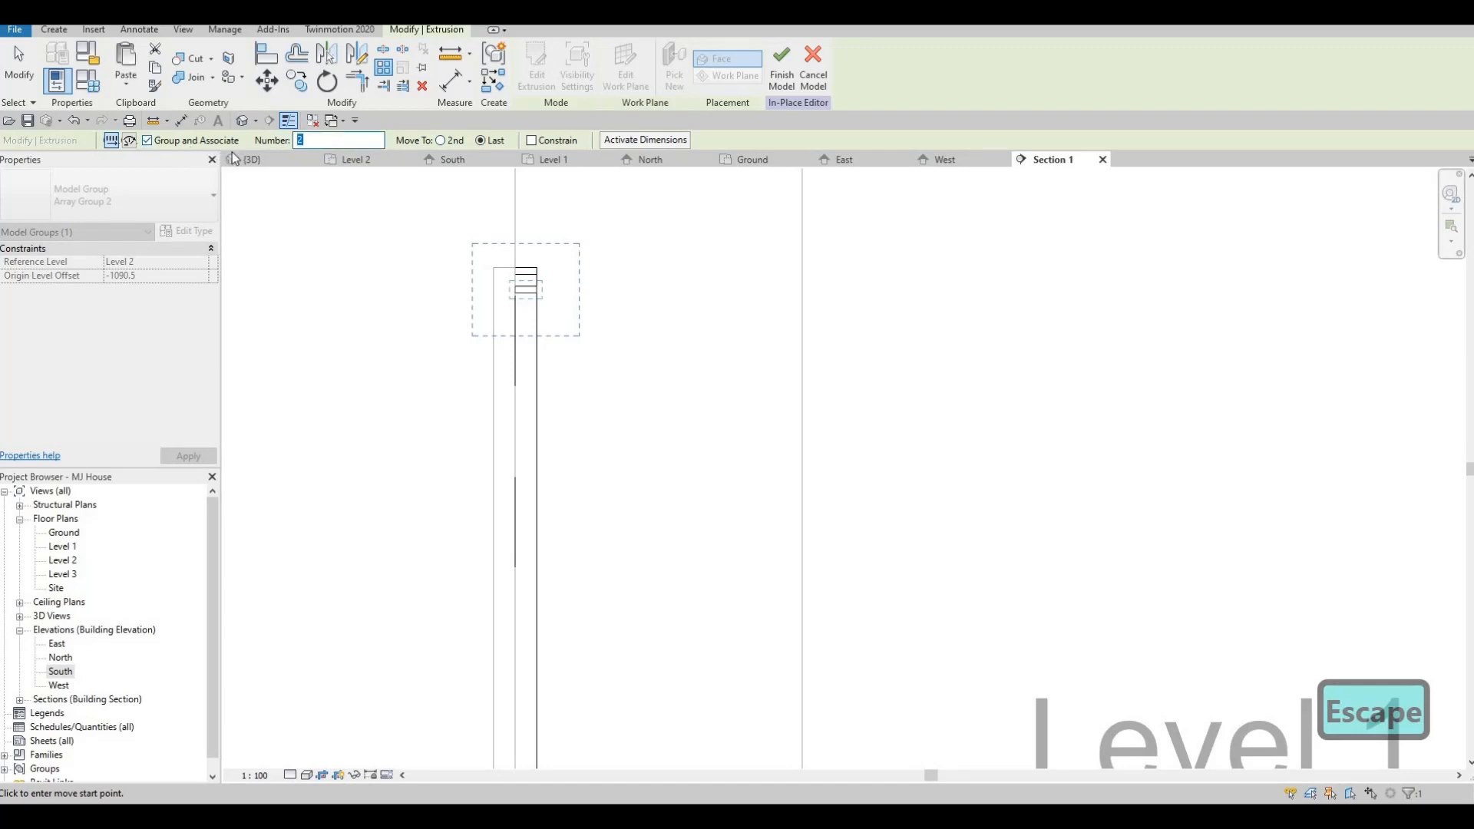
type("15")
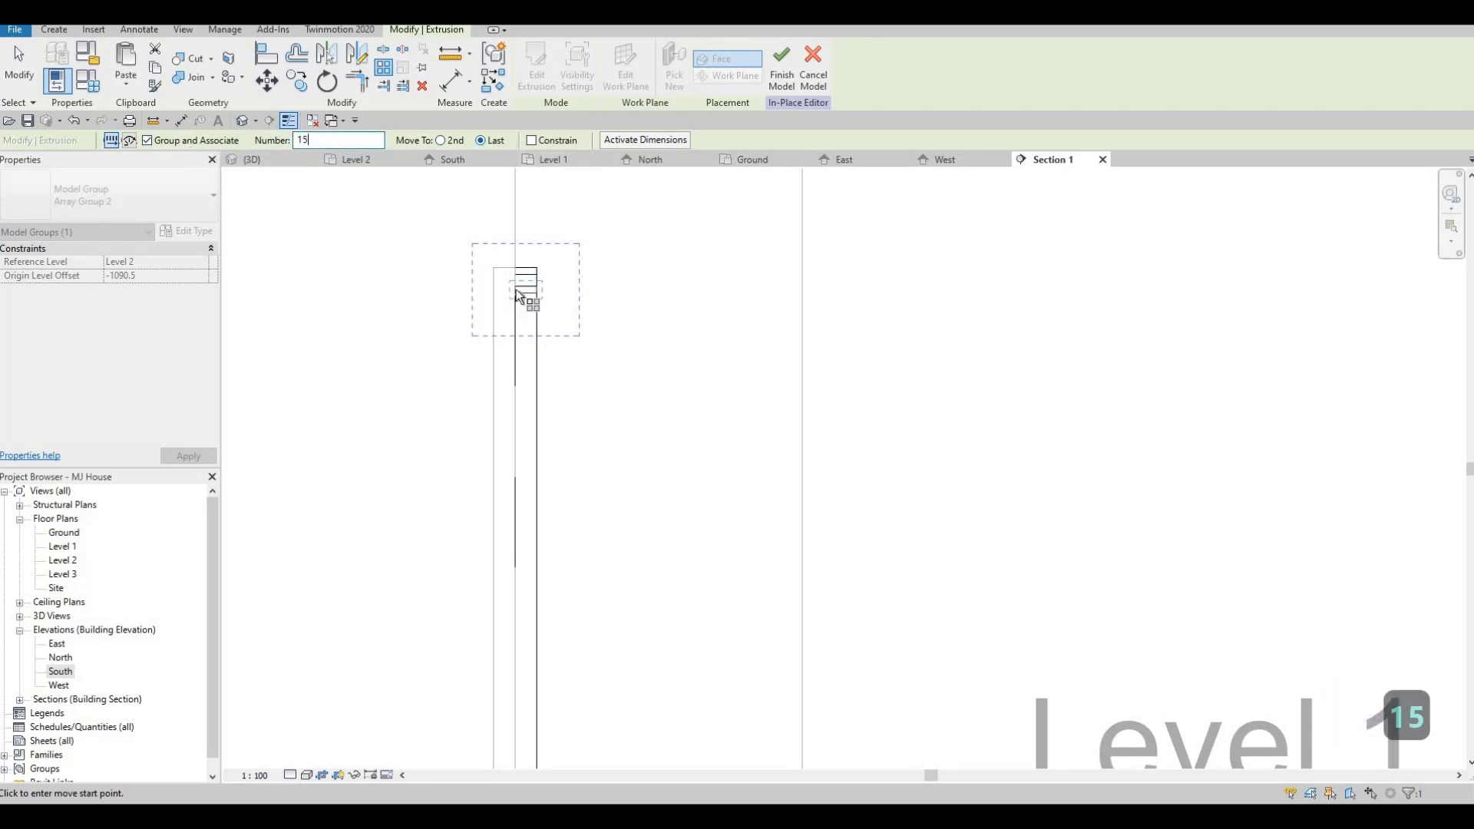
left_click(520, 290)
scroll(504, 494, "up", 3)
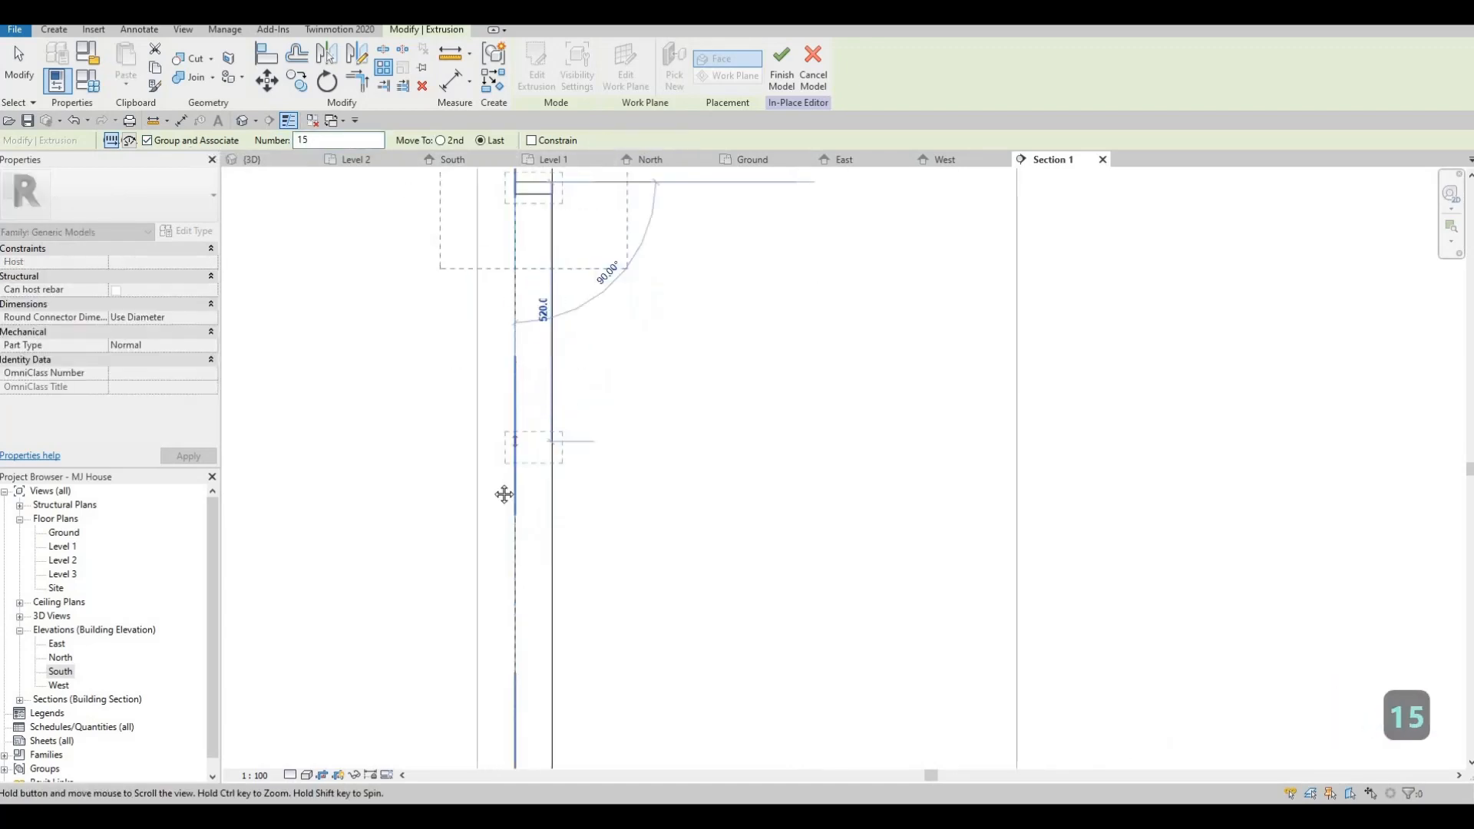
scroll(530, 455, "down", 2)
scroll(503, 480, "up", 1)
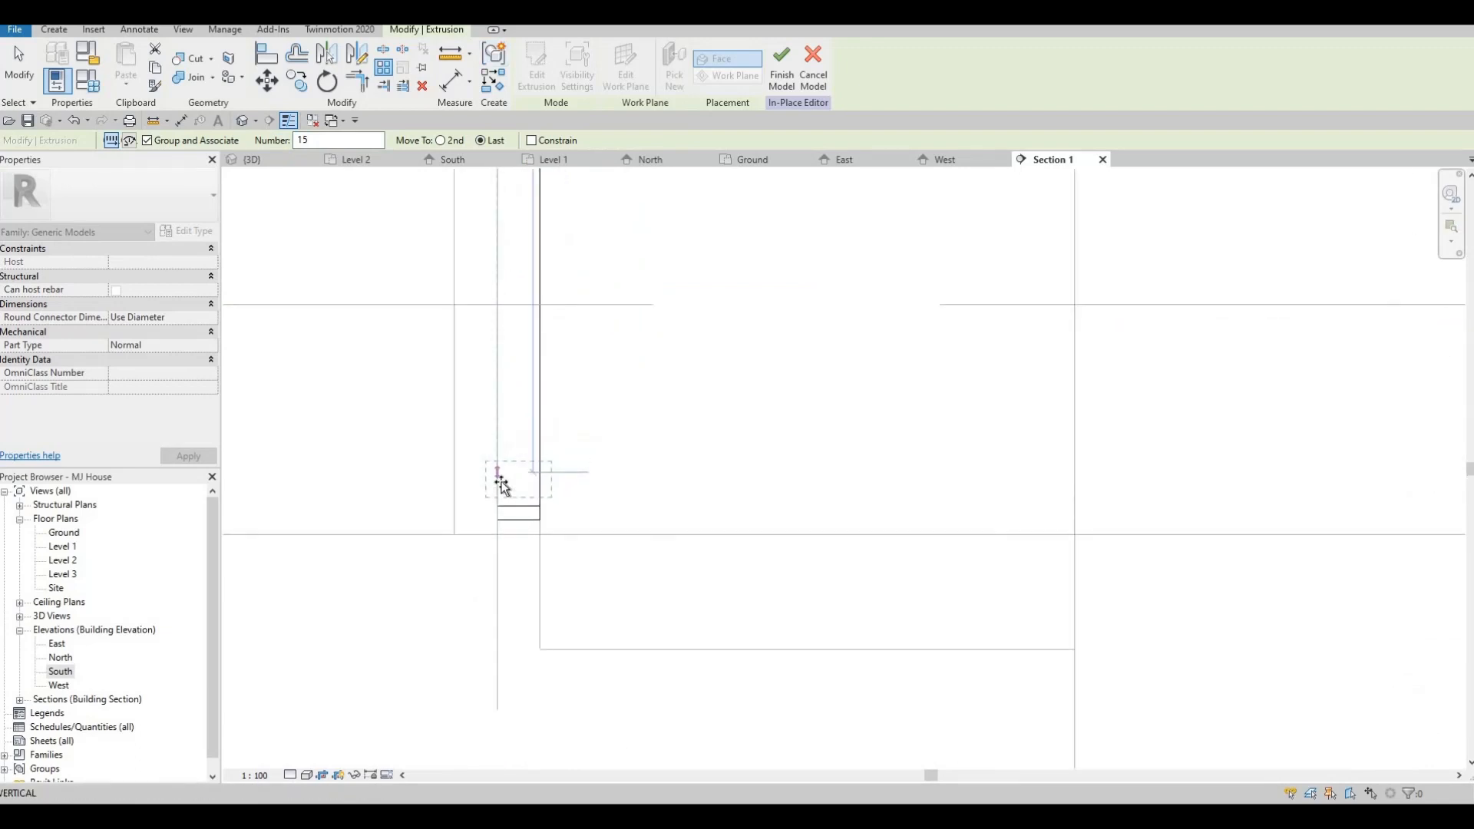
left_click(520, 443)
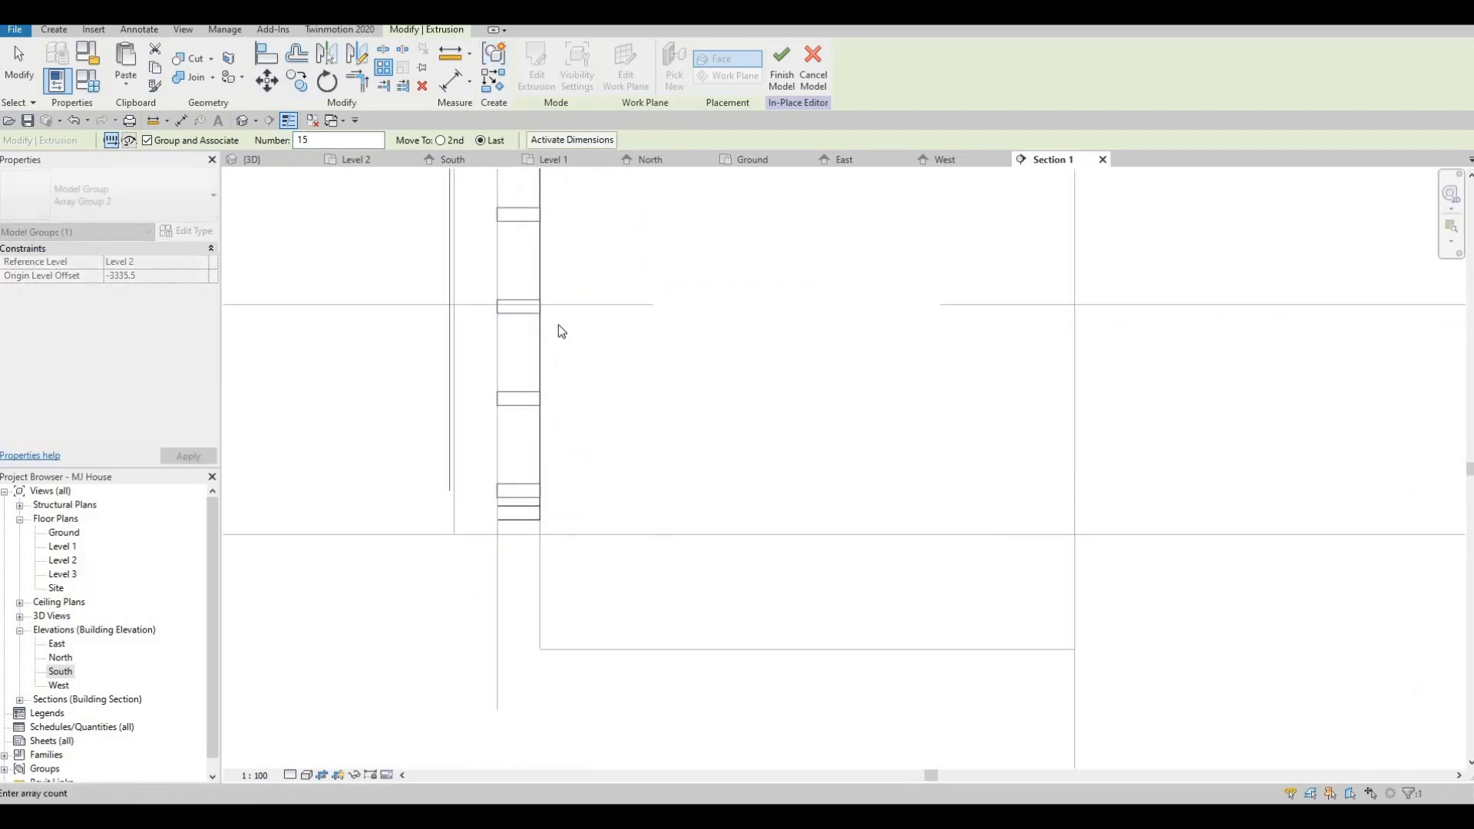
key("Escape")
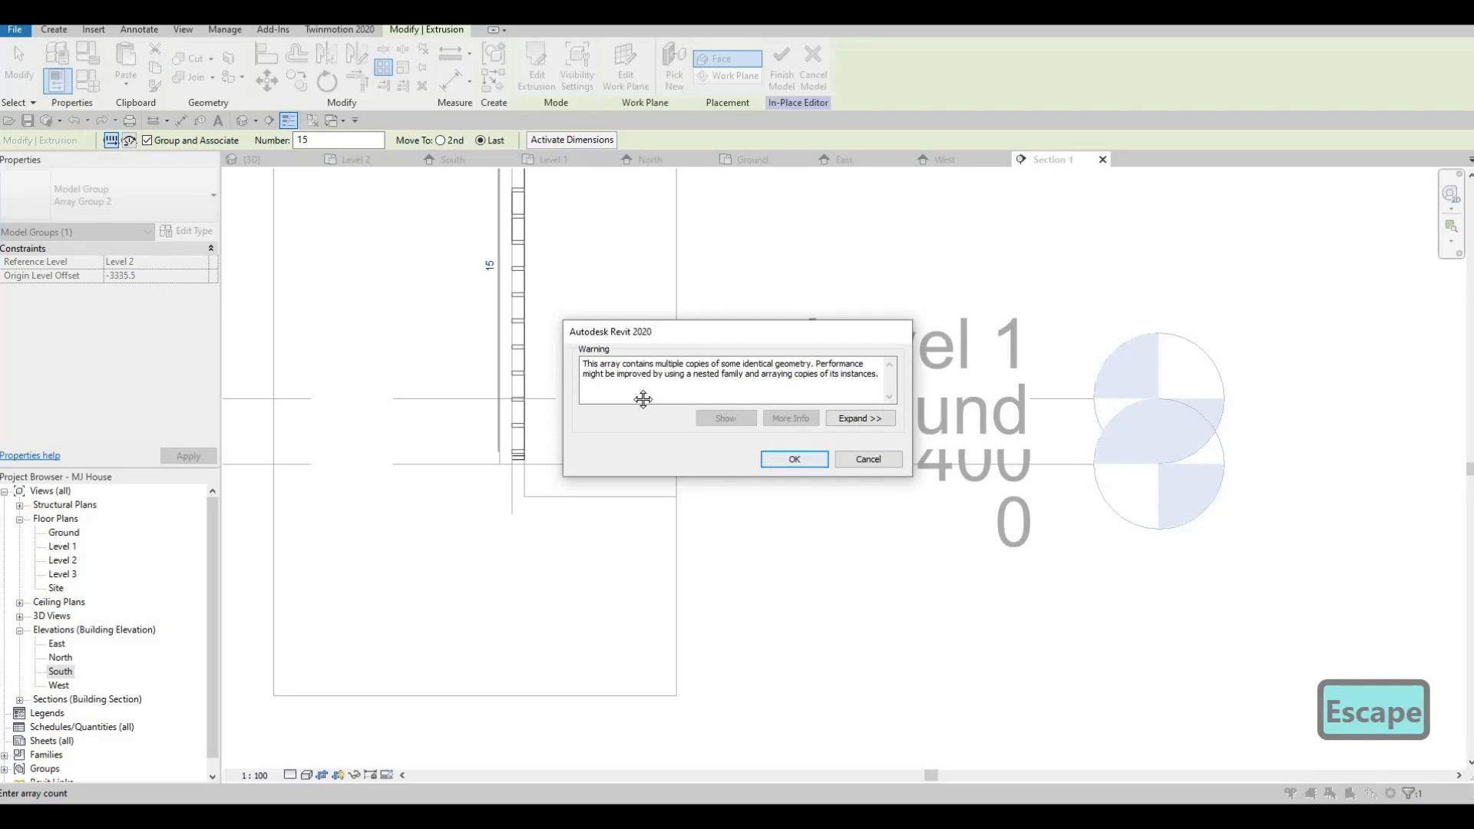
left_click(795, 459)
- Finish the in-place model and check the spacing of the entrance bars against the notches in the 3D view
middle_click_drag(795, 459, 795, 559)
left_click(607, 68)
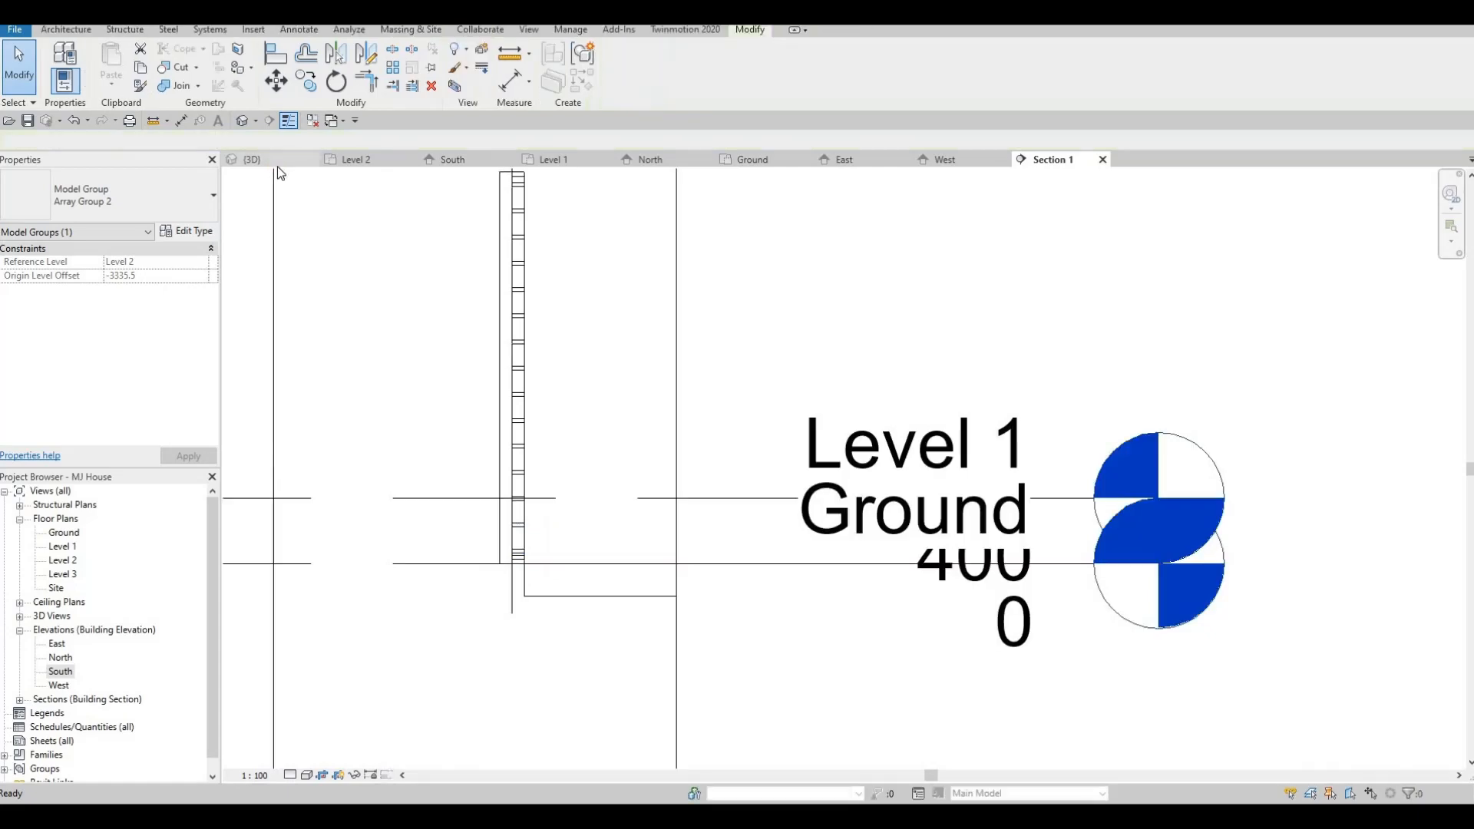
left_click(278, 164)
scroll(731, 344, "down", 6)
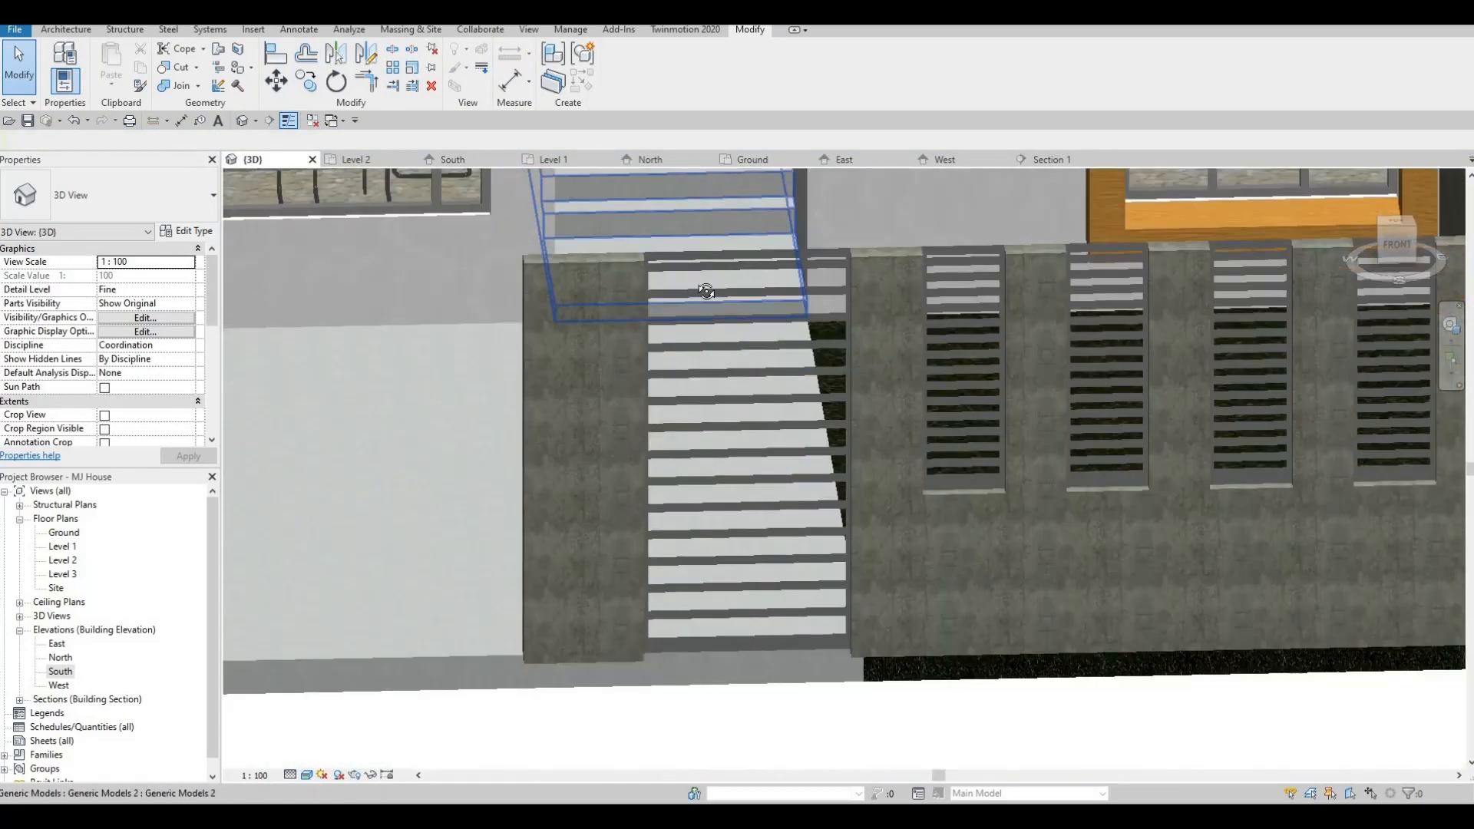
mouse_move(731, 343)
middle_mouse_down("shift")
mouse_move(712, 350)
mouse_move(787, 355)
mouse_move(738, 315)
middle_mouse_up("shift")
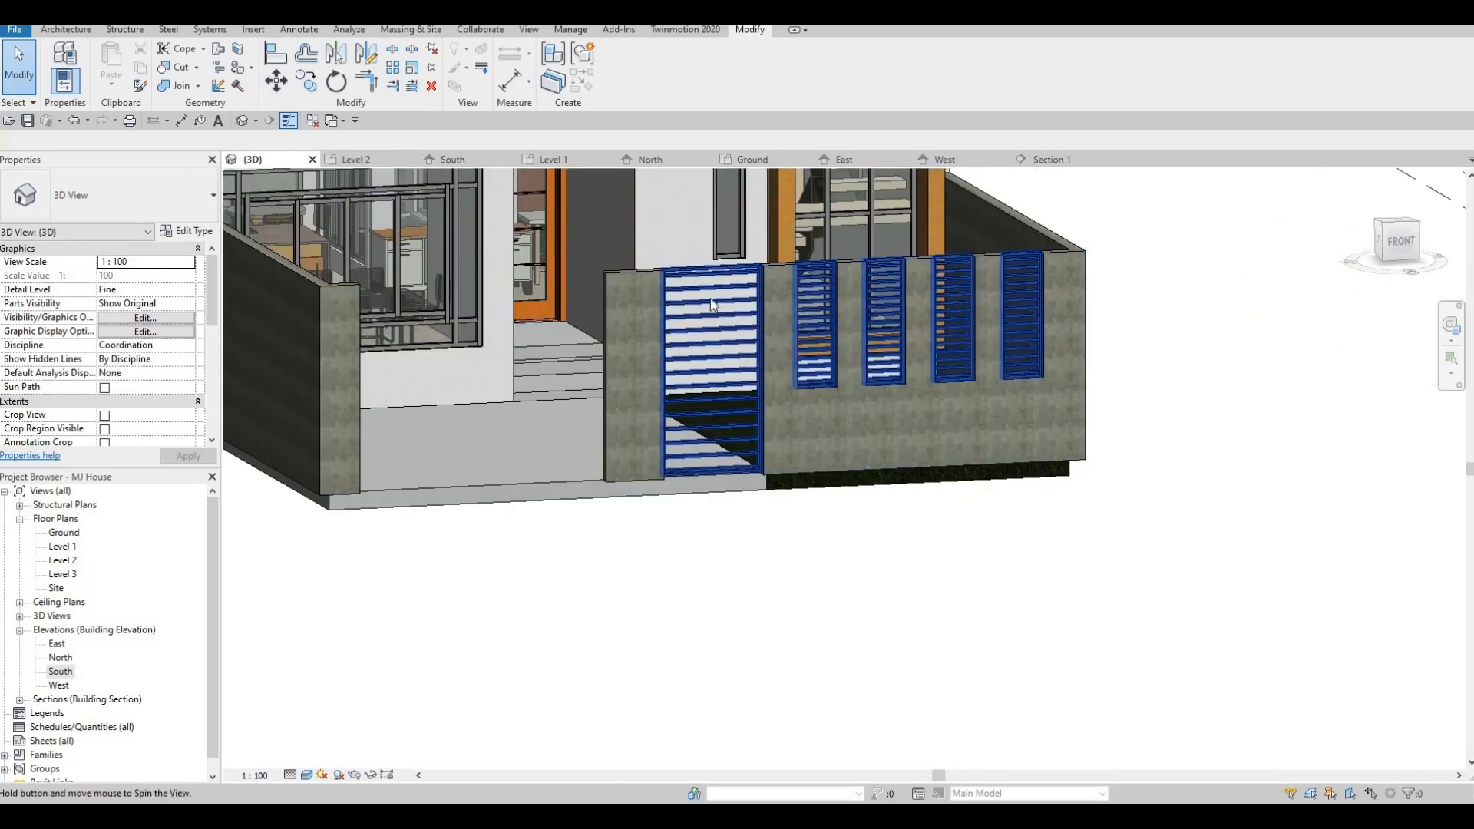
middle_click_drag(711, 298, 329, 264, "shift")
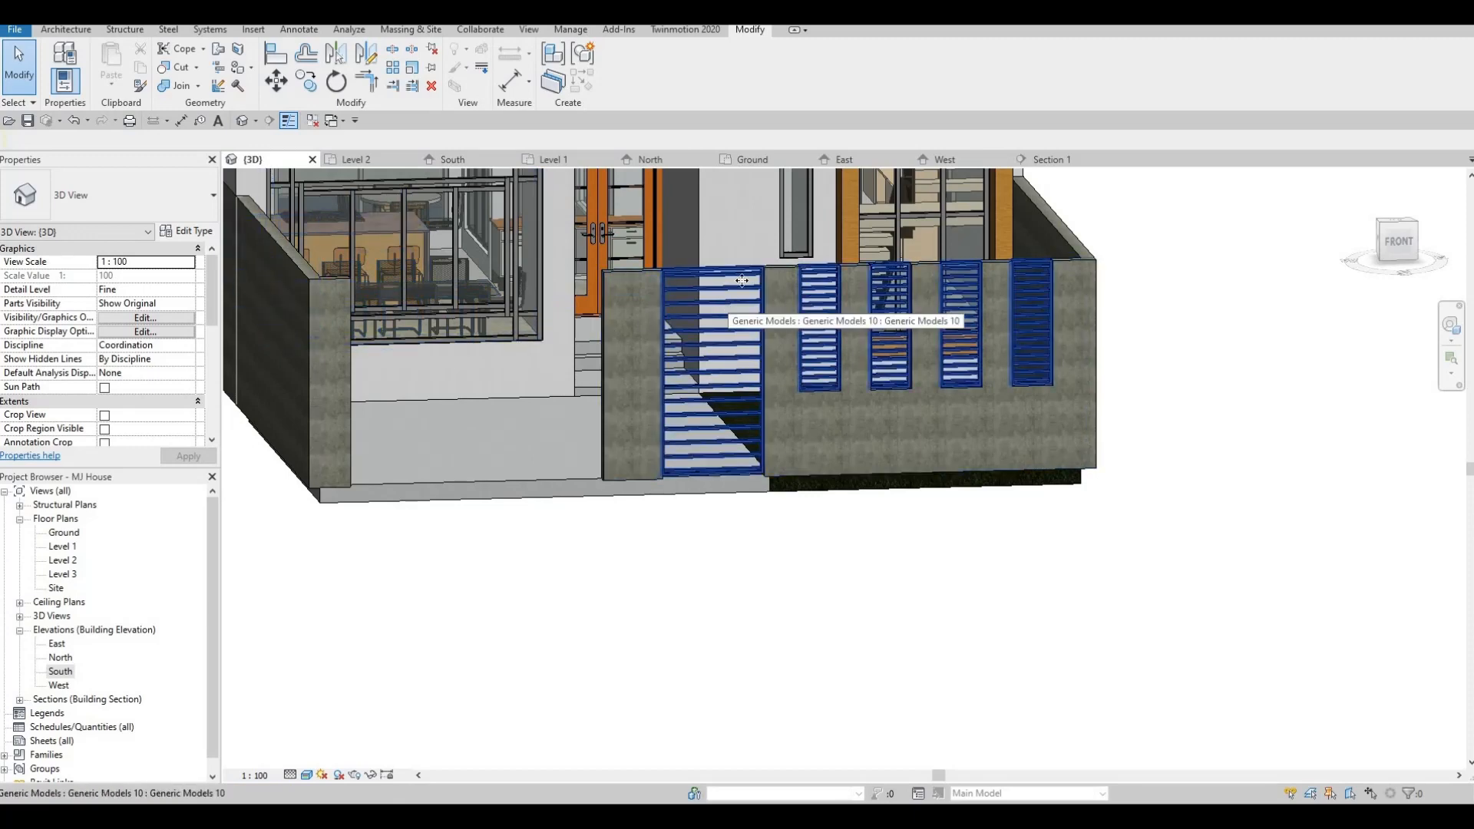
- Reopen the in-place model in Section 1, set the entrance bar array's count to 25 and finish the model
left_click(728, 299)
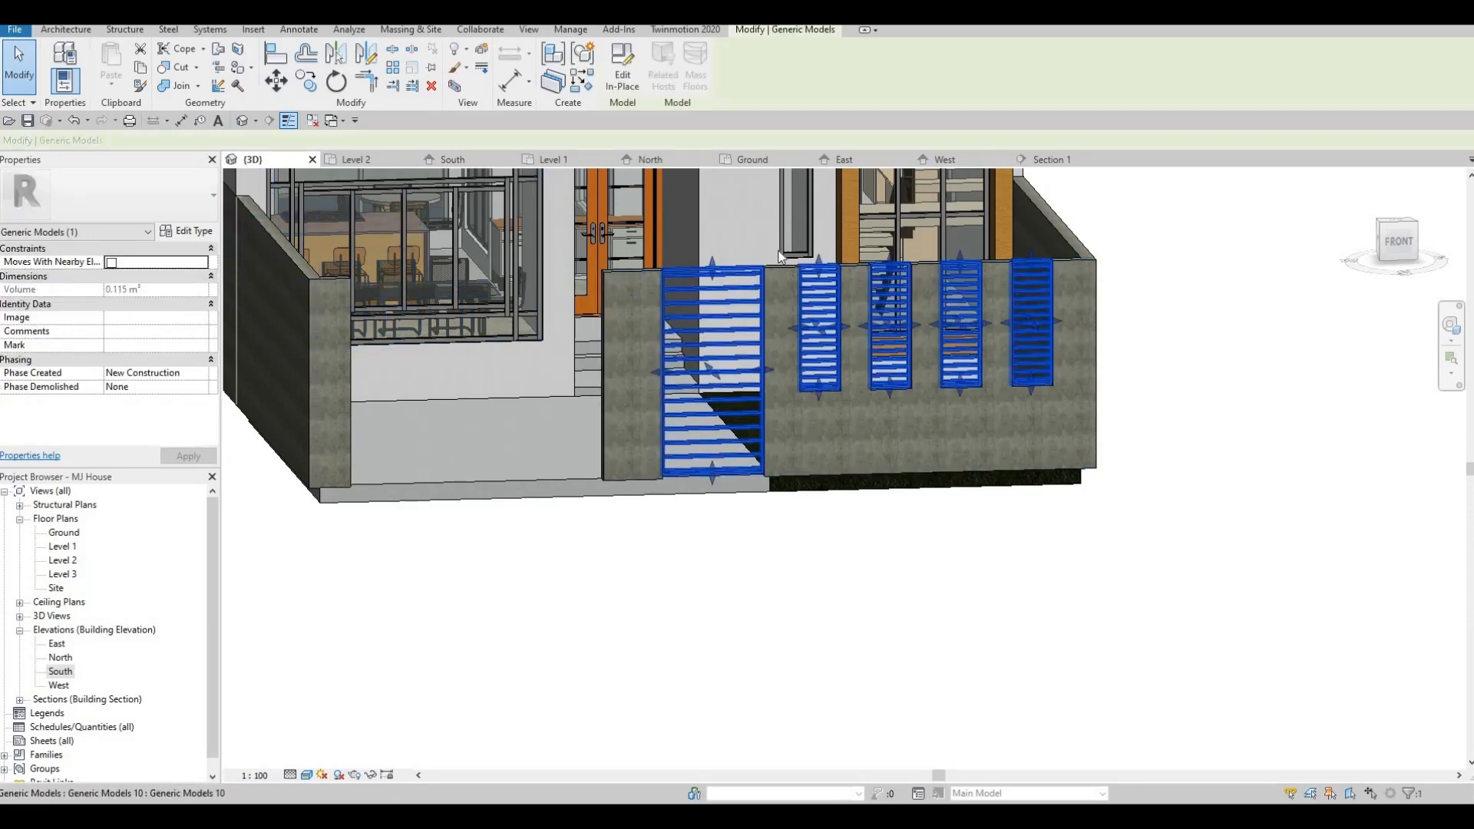
left_click(1052, 159)
middle_click_drag(513, 356, 563, 504)
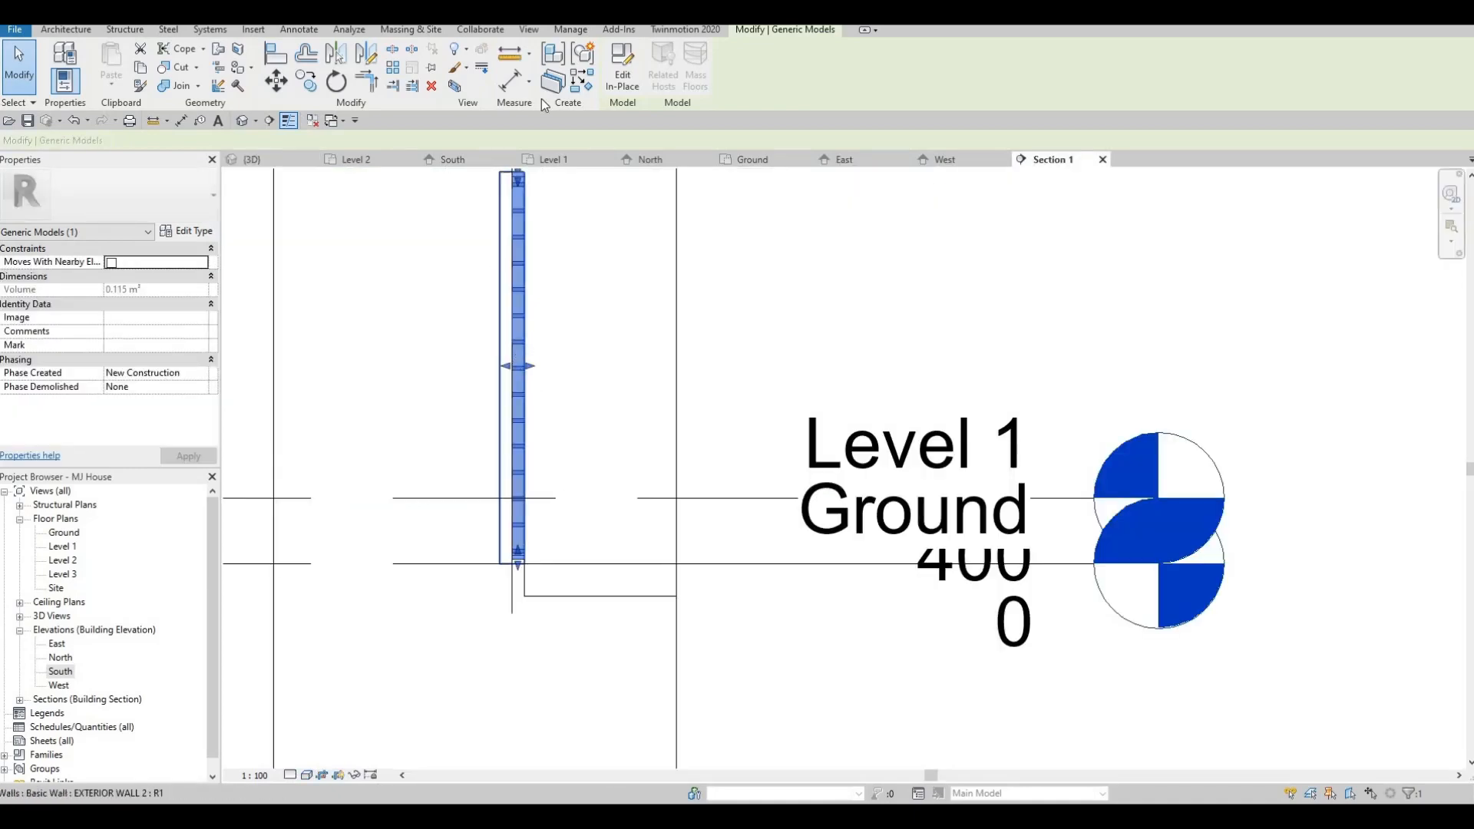
left_click(623, 79)
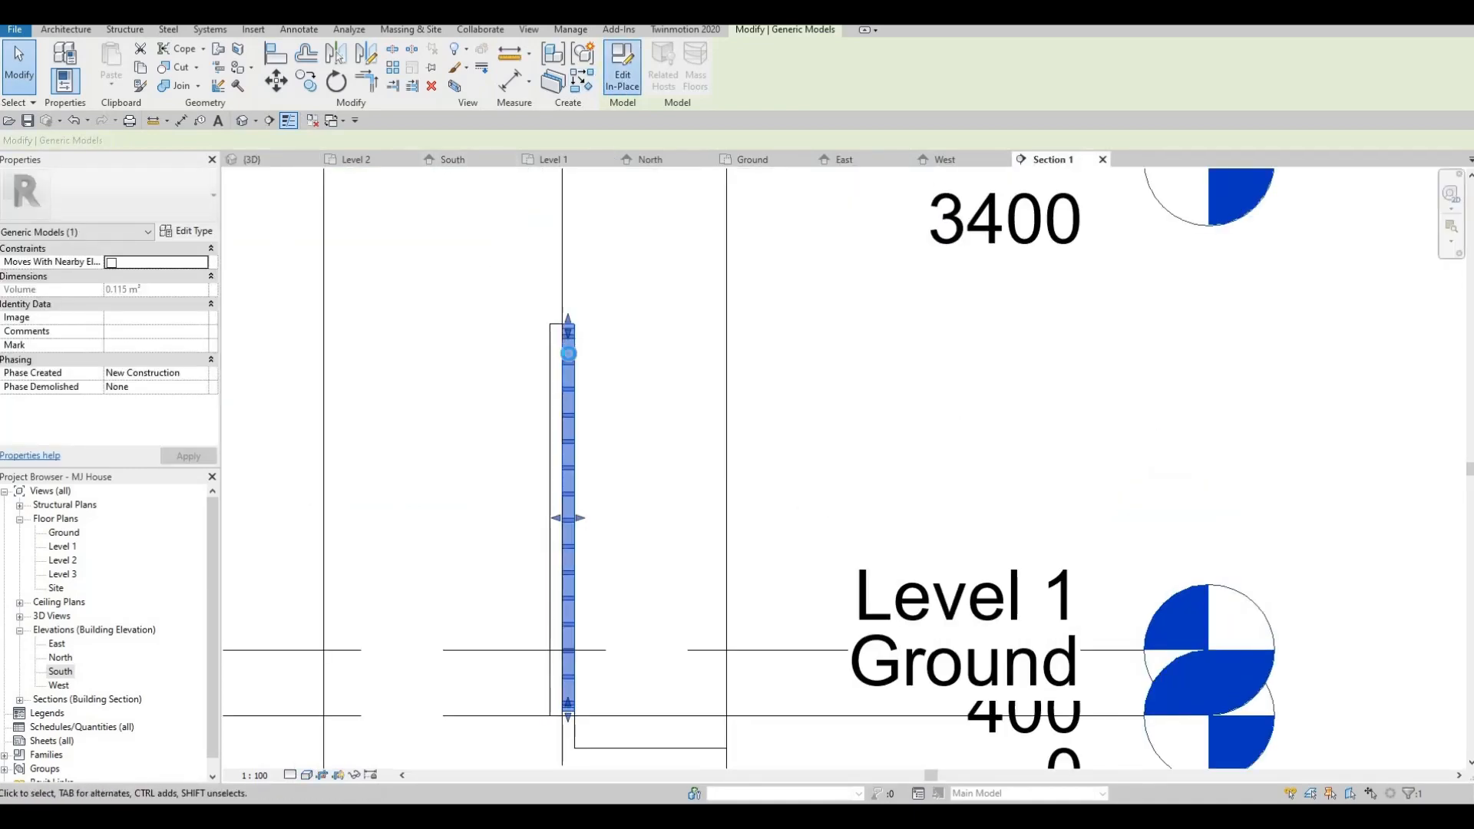
scroll(566, 357, "up", 5)
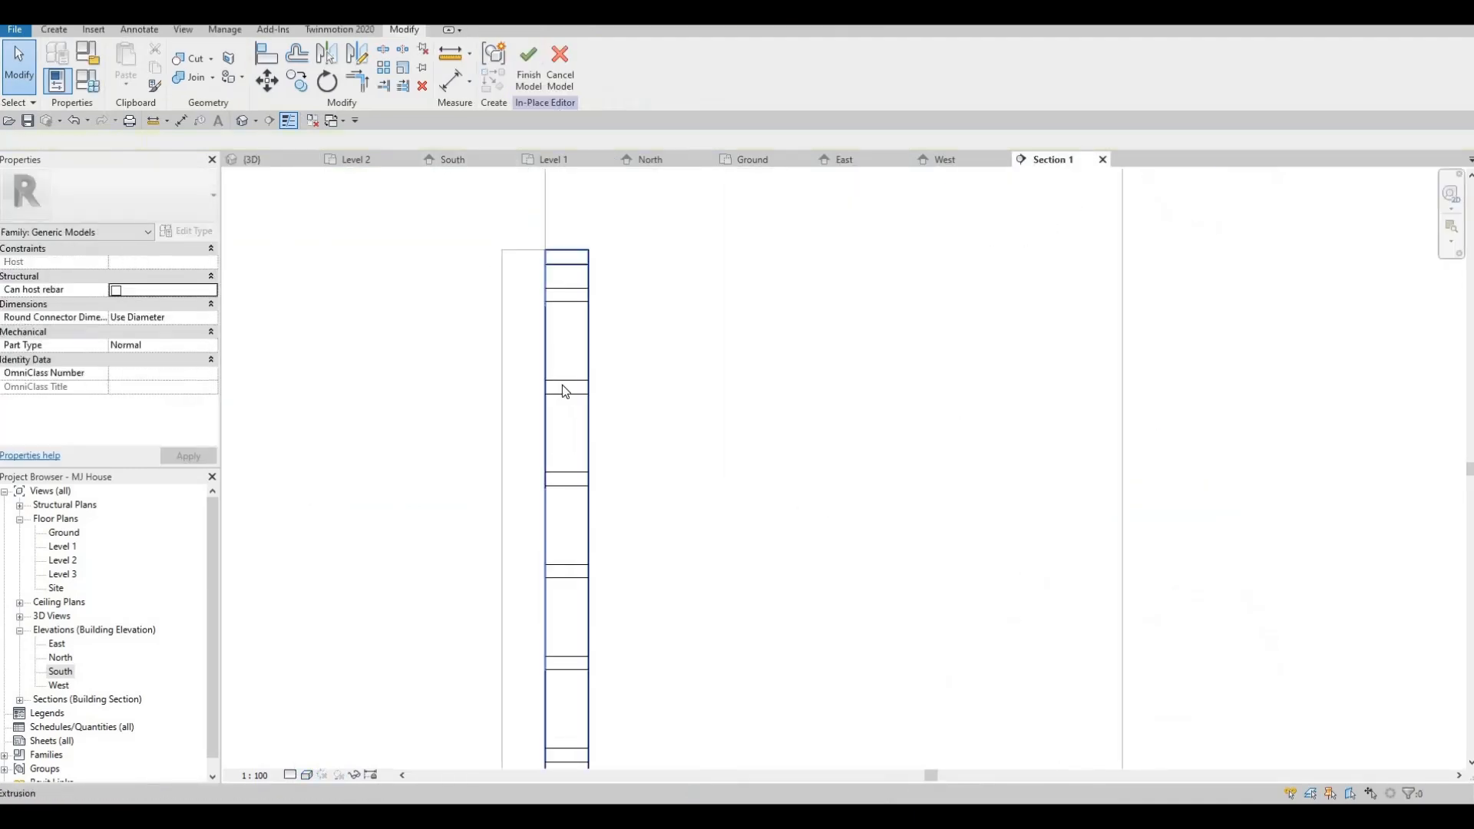
left_click(568, 359)
scroll(571, 346, "down", 2)
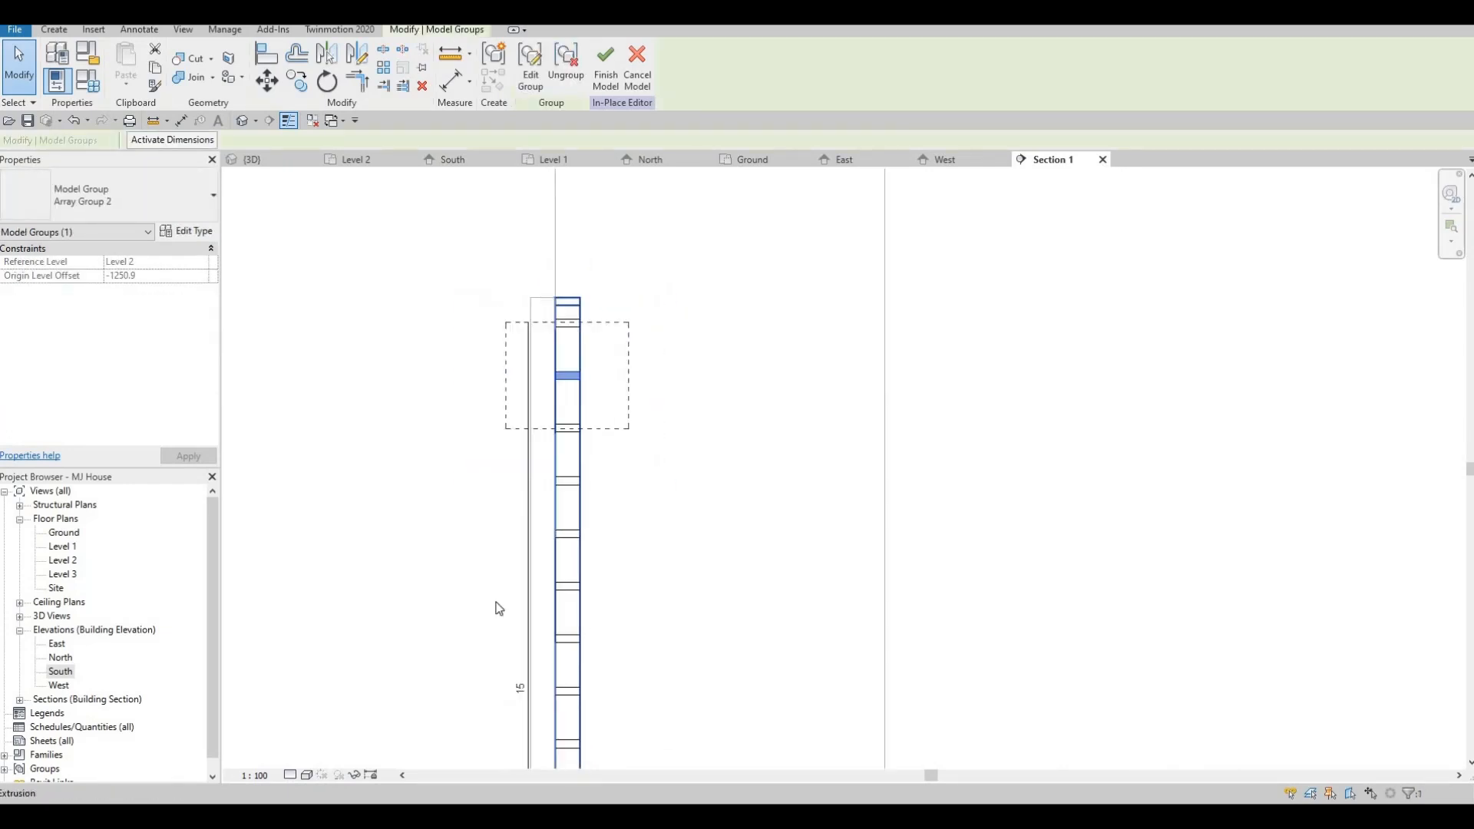
left_click(520, 687)
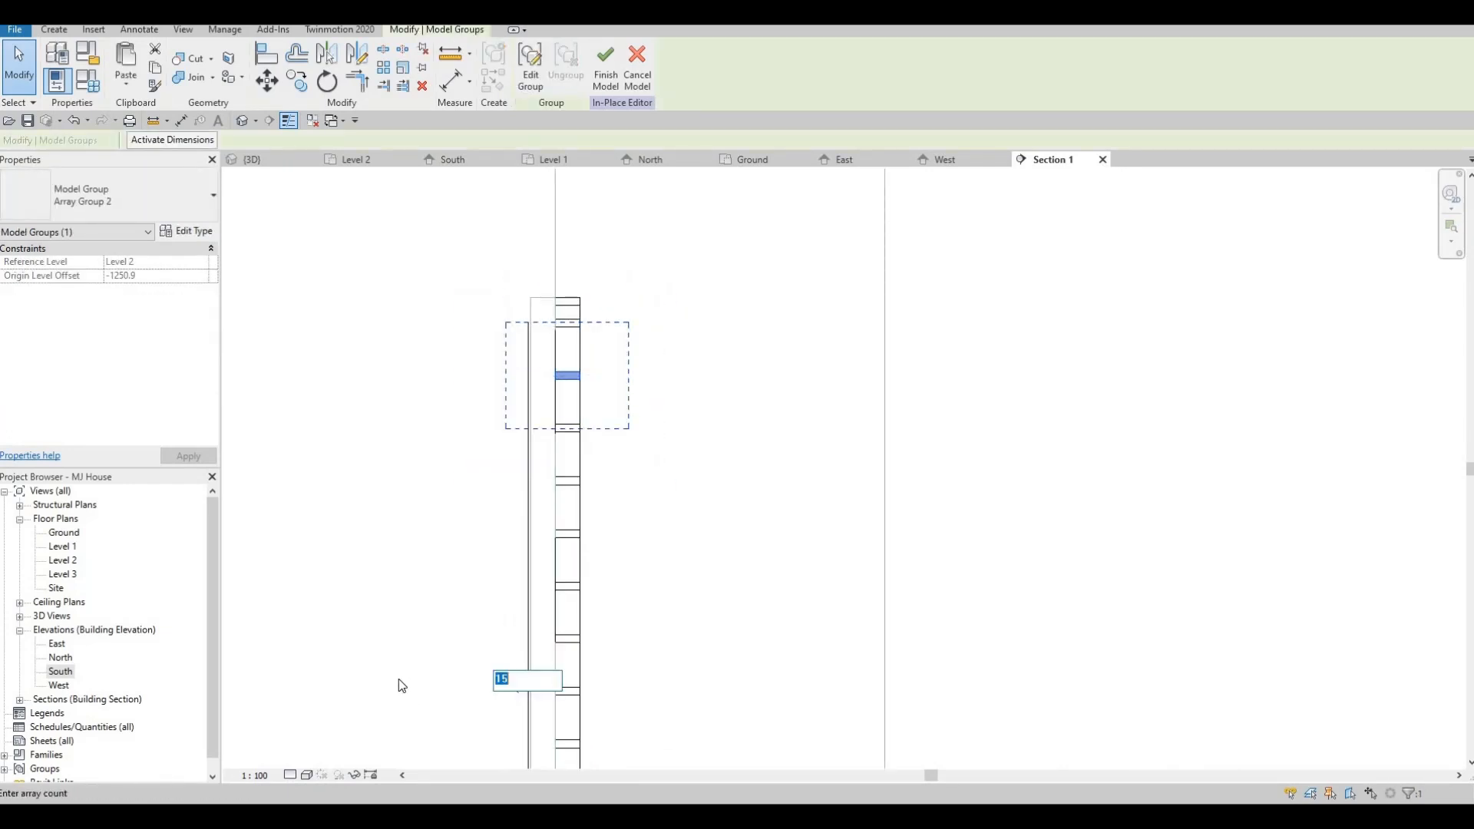
type("25")
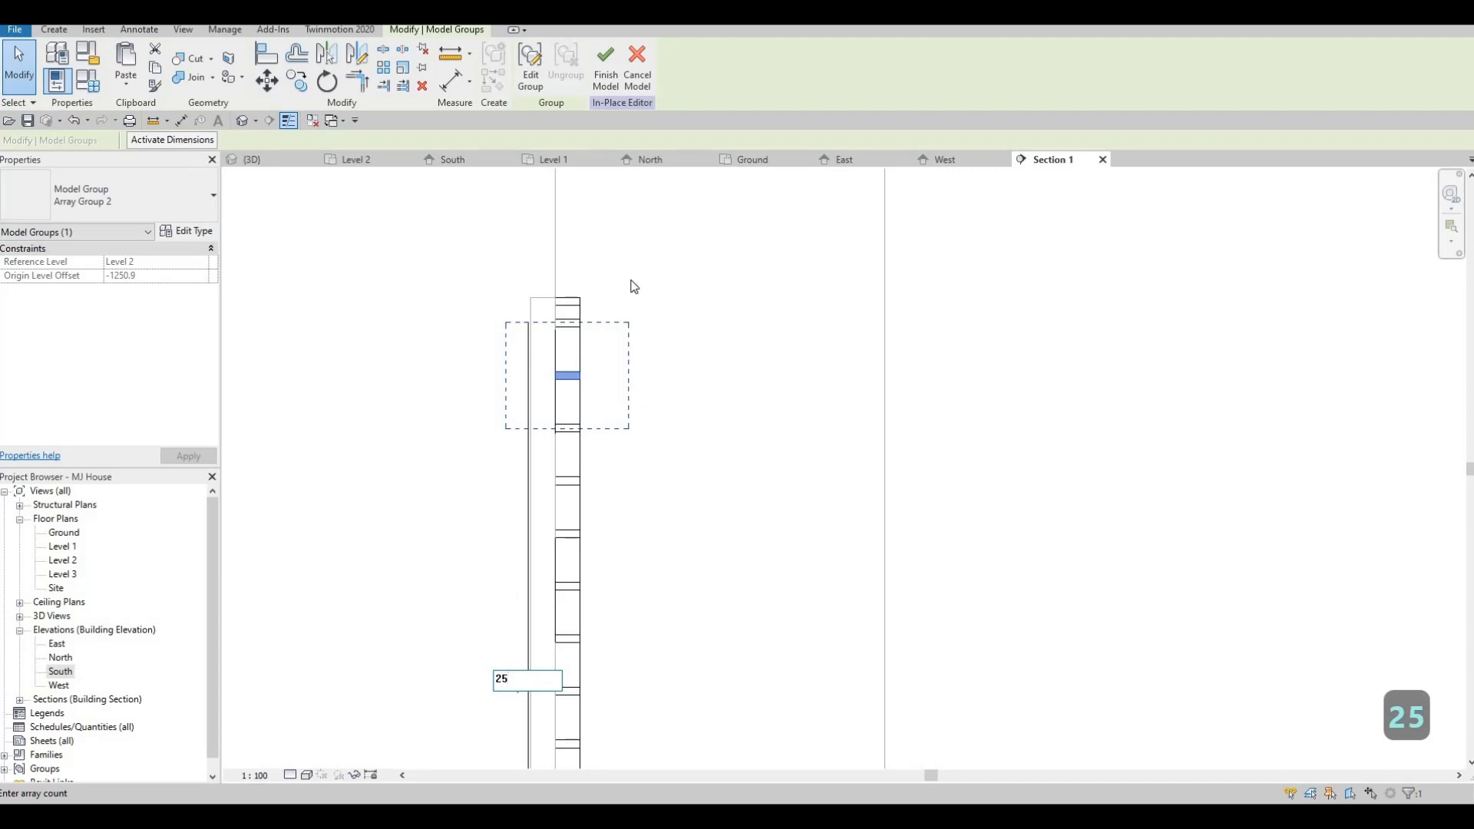
key("Return")
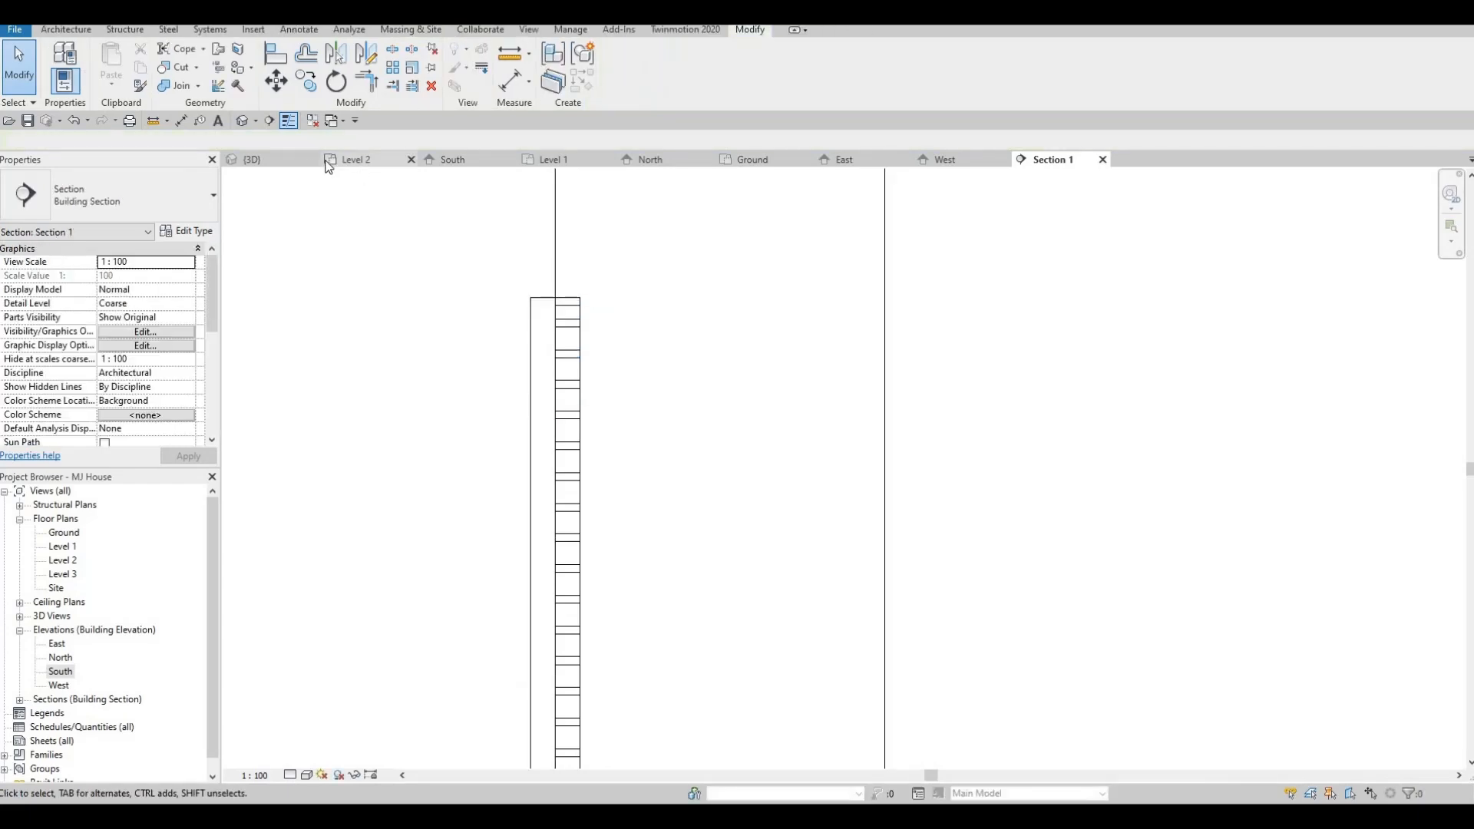
- In the 3D view, examine the entrance bars and the whole front boundary wall from several angles
left_click(293, 160)
middle_click_drag(730, 309, 415, 376, "shift")
key("Escape")
scroll(662, 285, "up", 5)
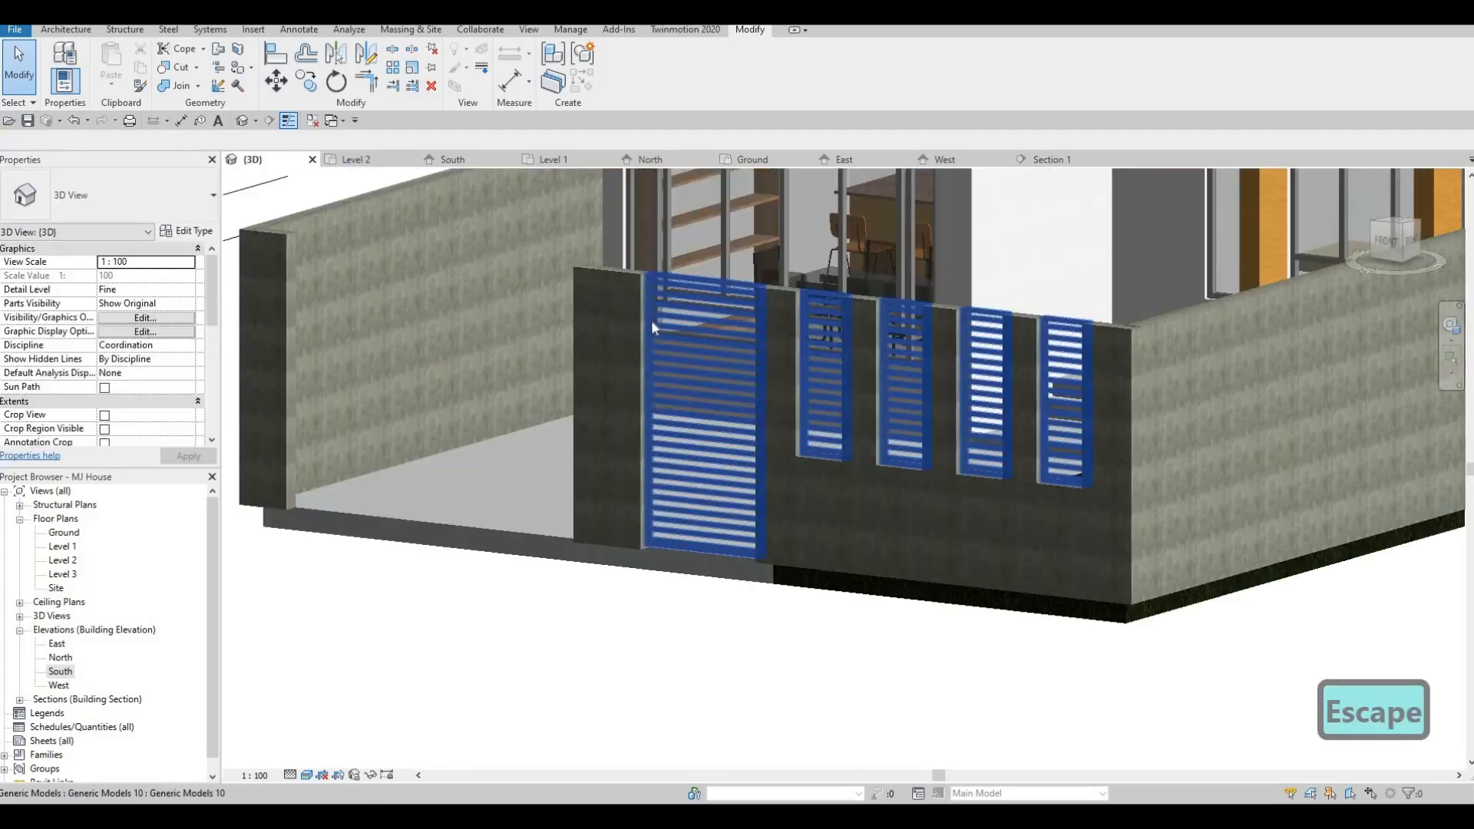
scroll(642, 377, "down", 3)
key("Escape")
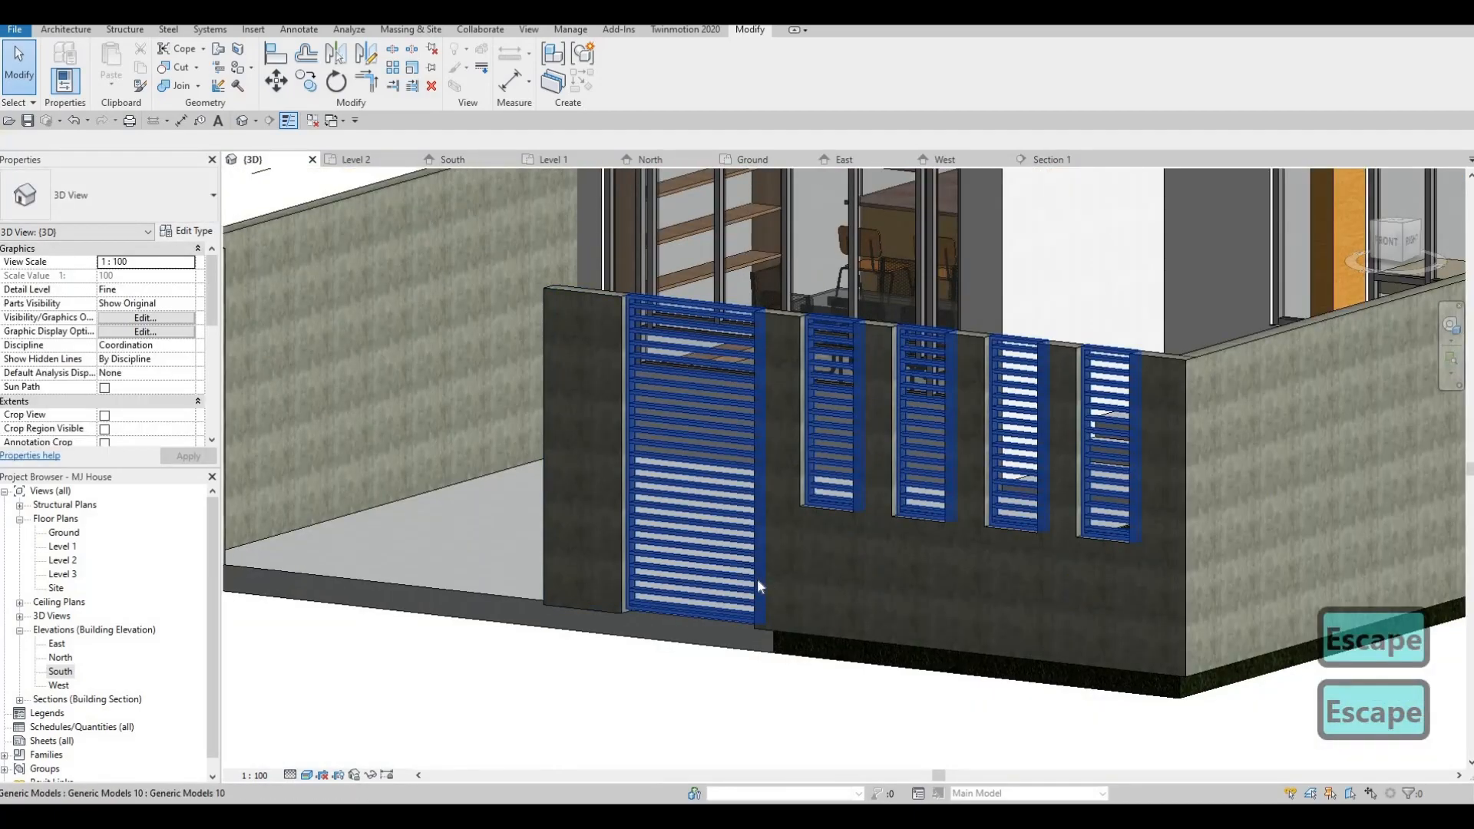
middle_click_drag(757, 578, 749, 530, "shift")
middle_click_drag(612, 556, 602, 500, "shift")
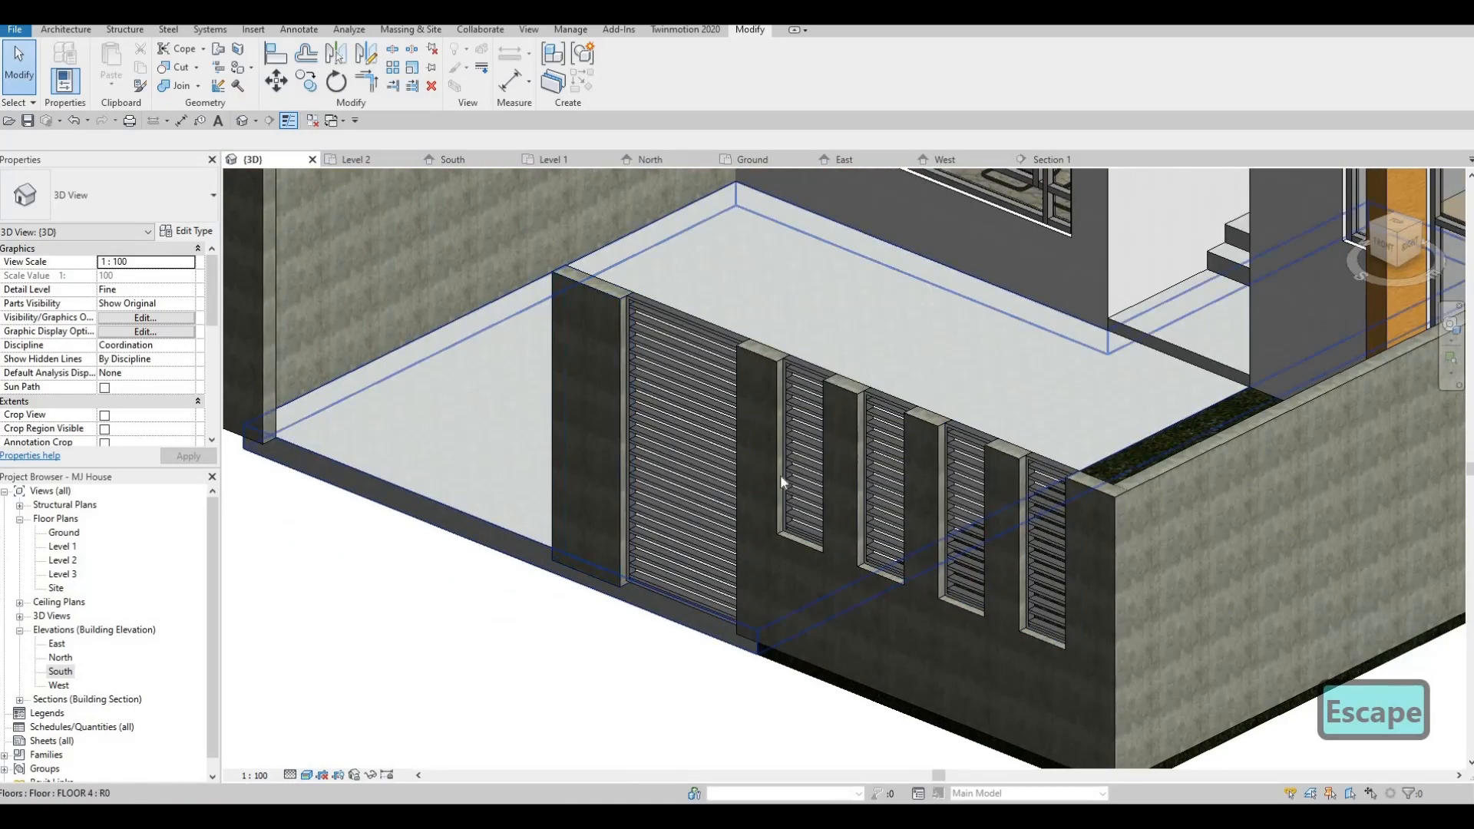
scroll(690, 403, "up", 3)
scroll(689, 403, "down", 2)
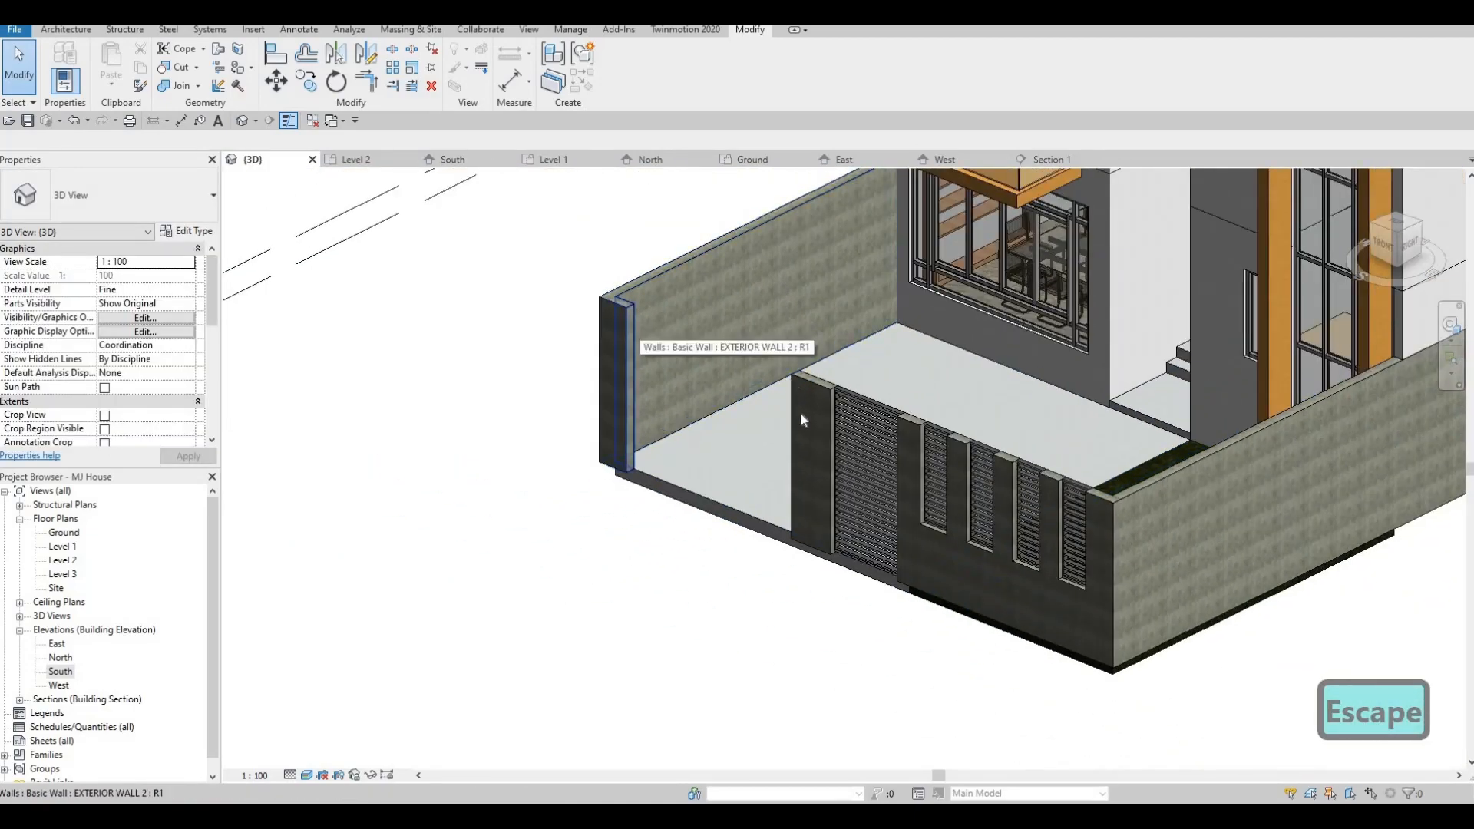
middle_click_drag(881, 508, 428, 612, "shift")
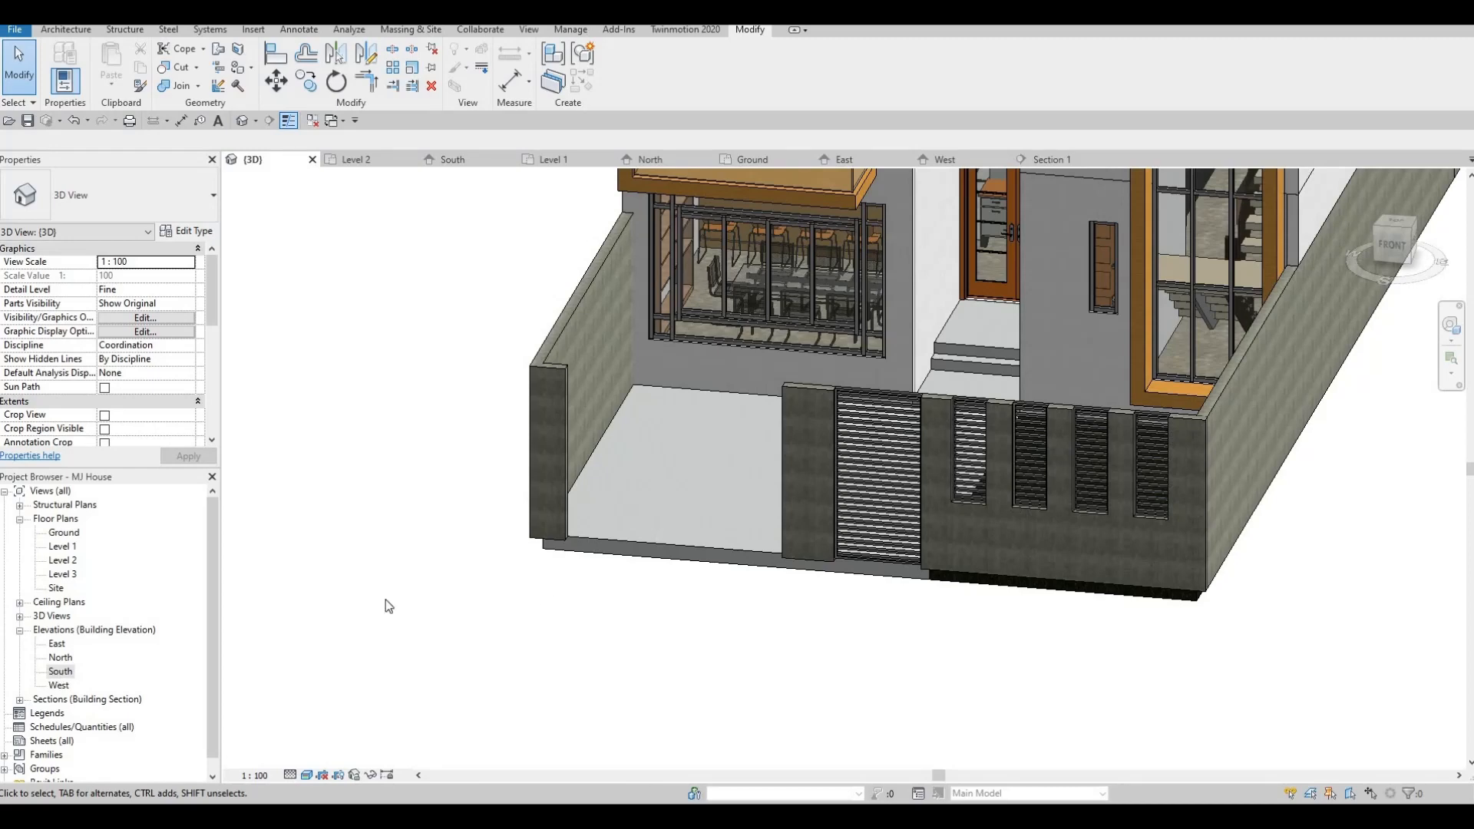
- In the South elevation, begin a new extrusion in the in-place model with the front wall's face as work plane
key("ctrl+Tab")
scroll(691, 399, "up", 4)
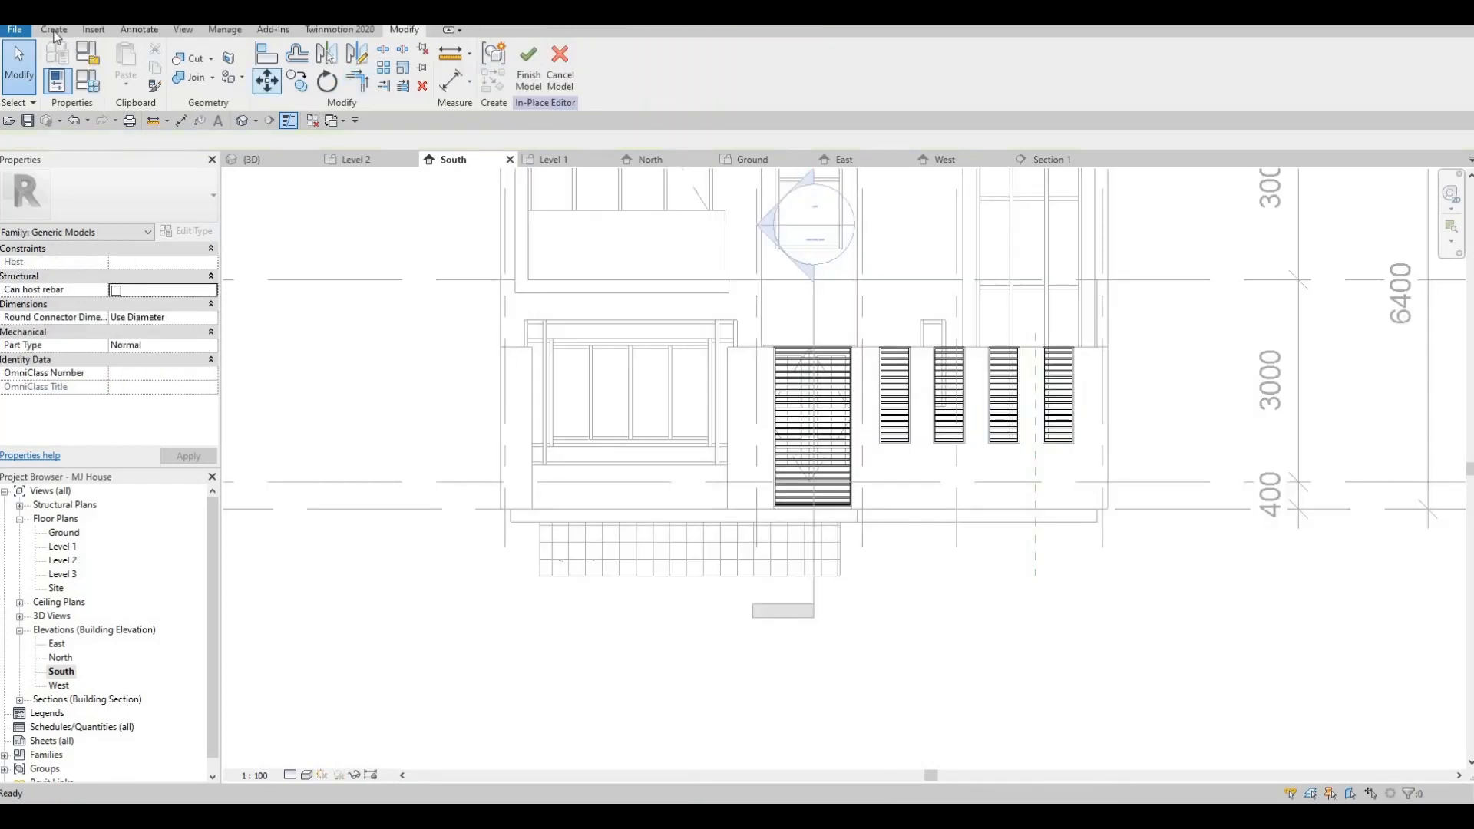
left_click(54, 29)
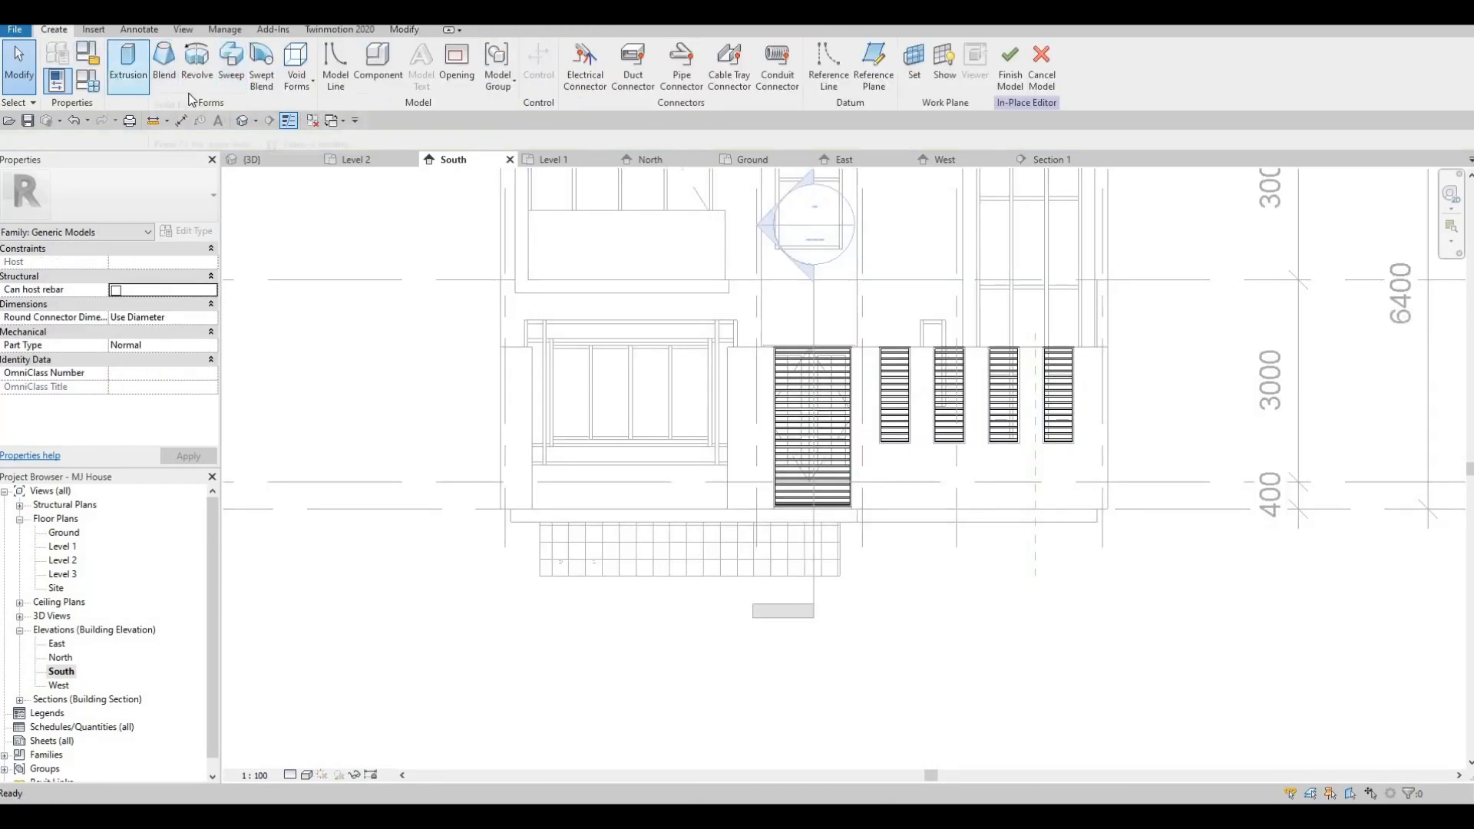
left_click(127, 68)
key("Return")
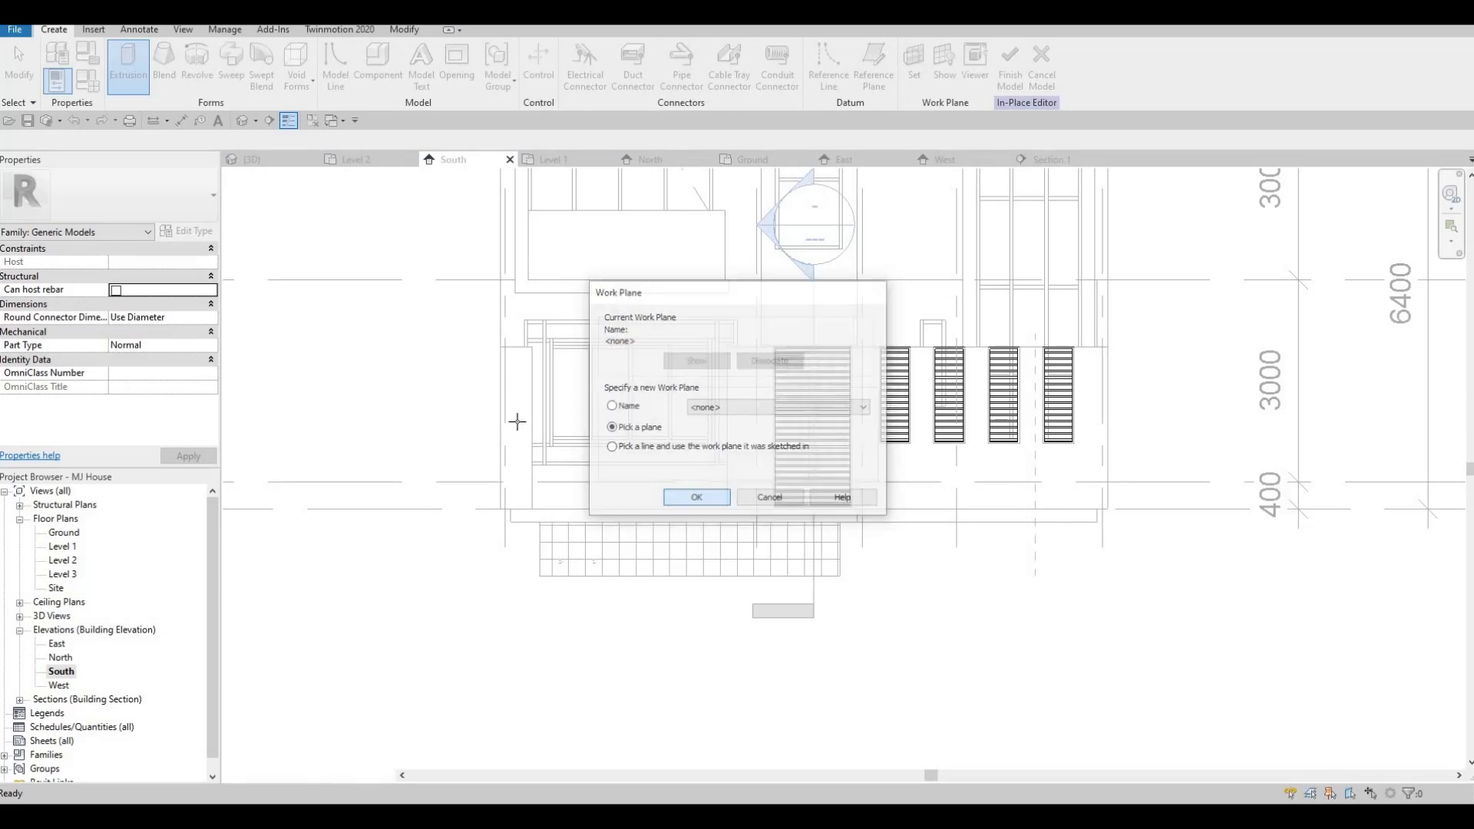
left_click(510, 419)
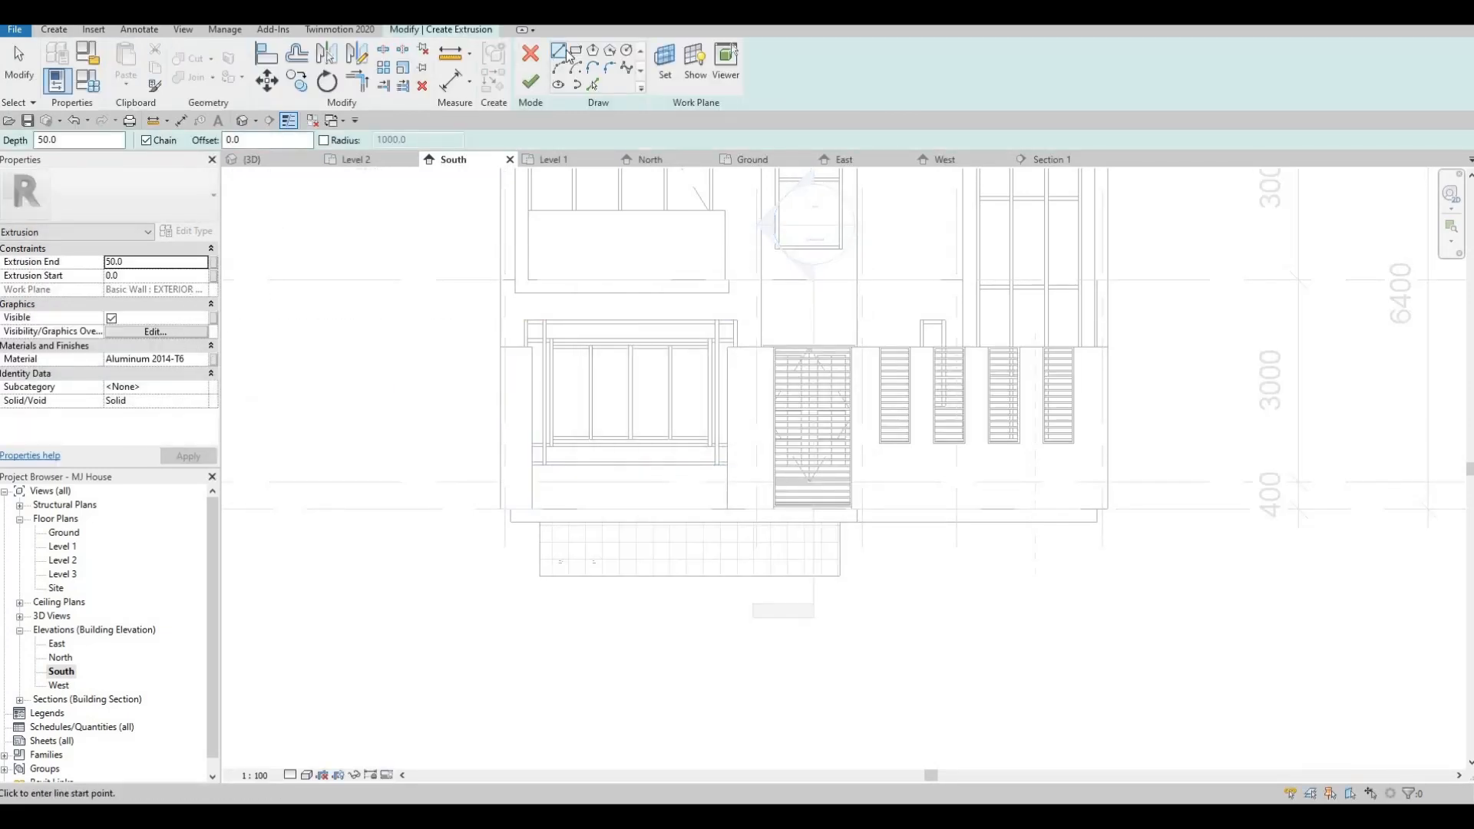
- Sketch a rectangle 2900 by 2375 mm across the wide driveway opening, from the wall's top edge to just above the floor
scroll(544, 404, "up", 3)
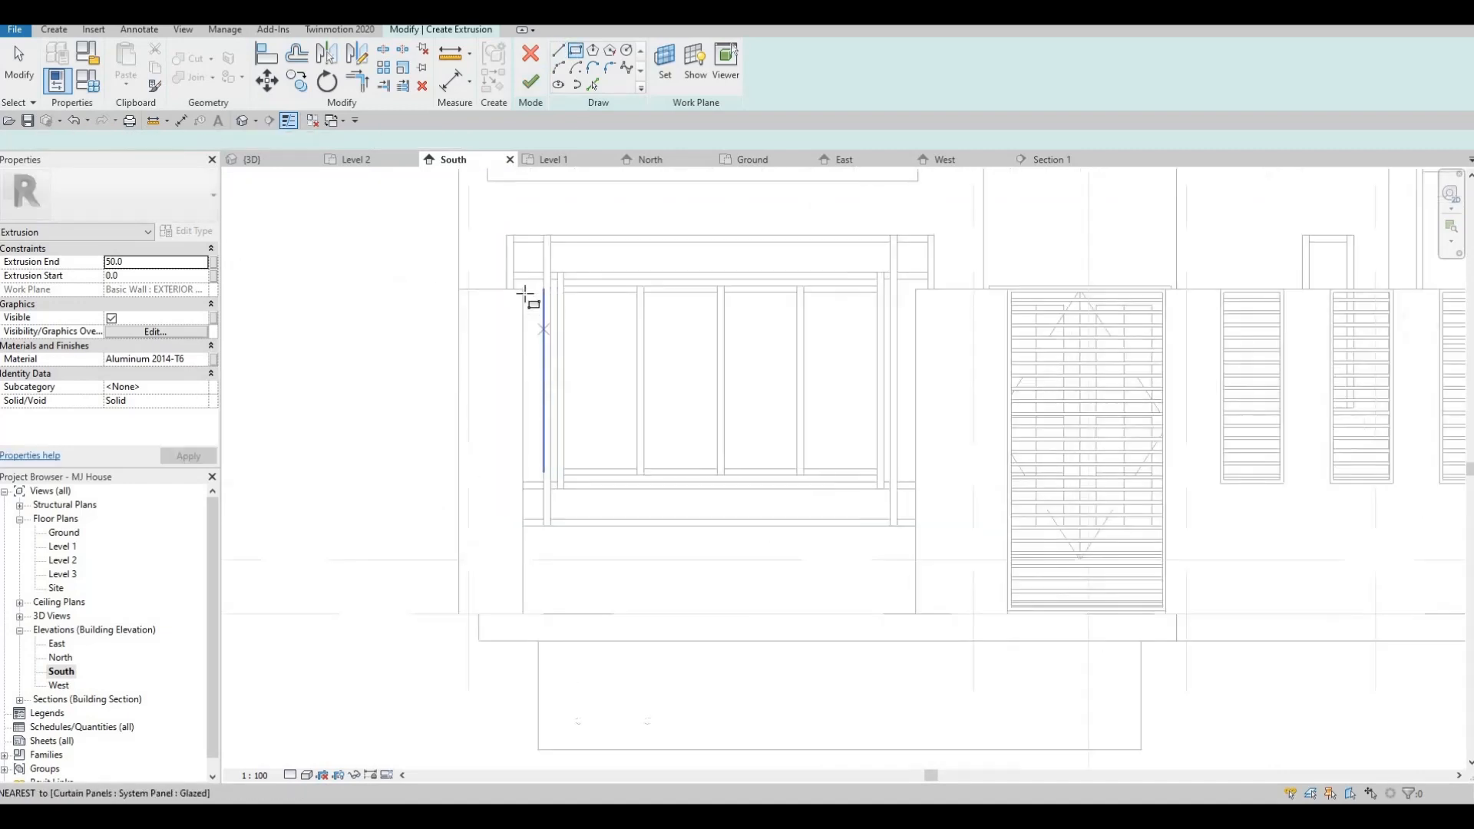
left_click(523, 294)
left_click(916, 614)
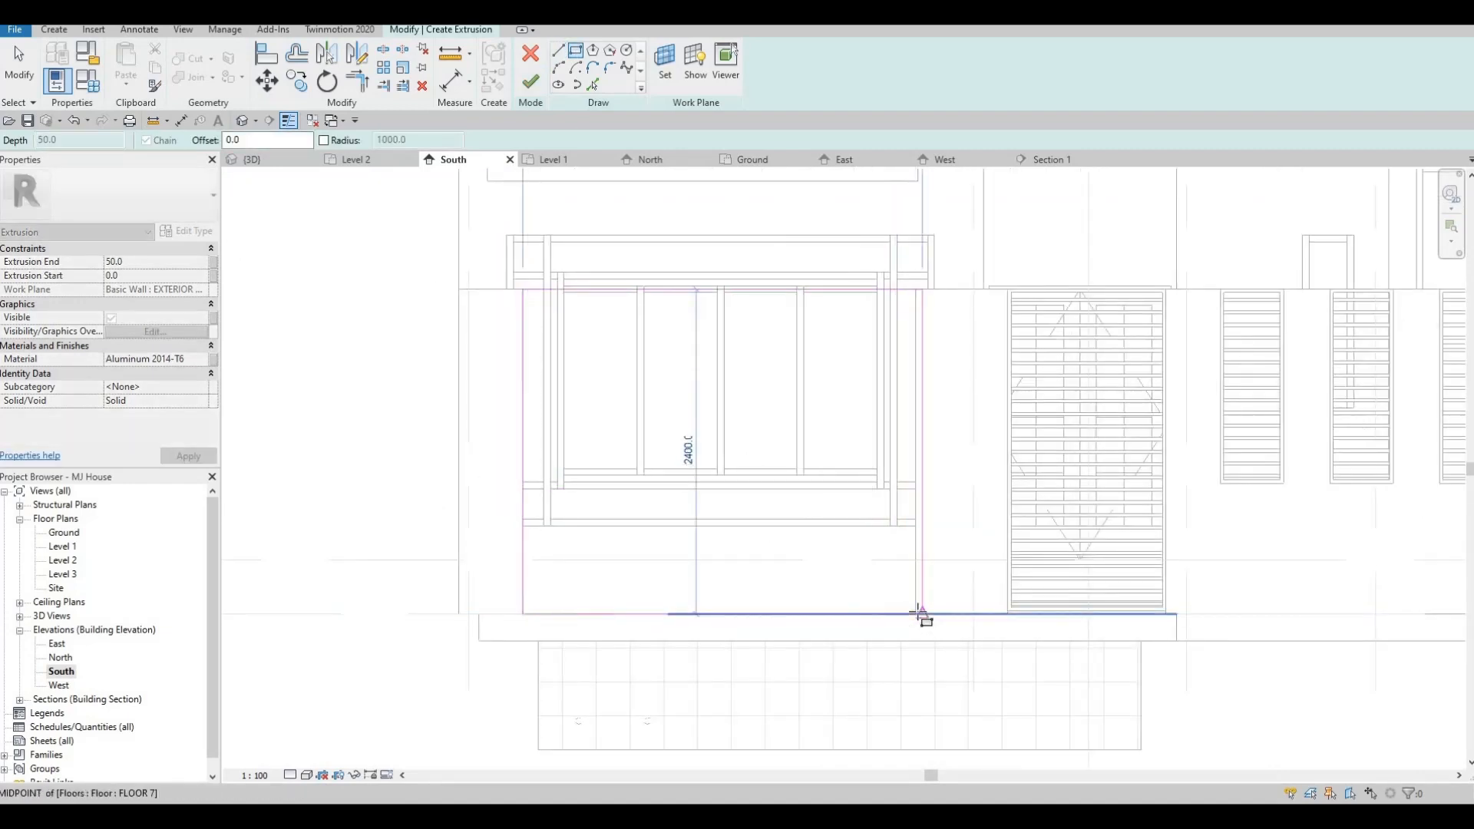
left_click(916, 611)
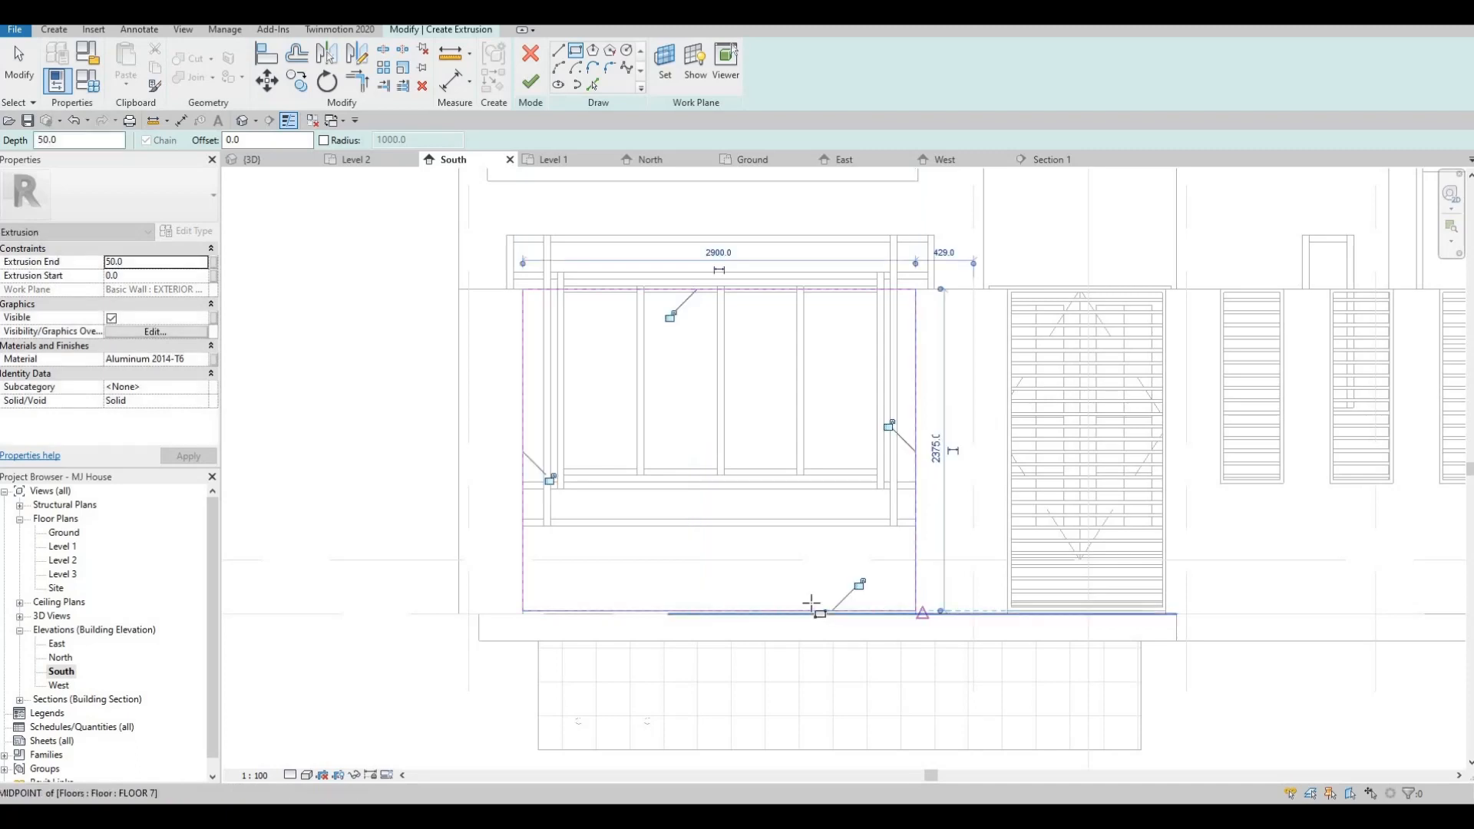
key("Escape")
scroll(1006, 611, "up", 2)
scroll(777, 588, "down", 2)
key("Escape")
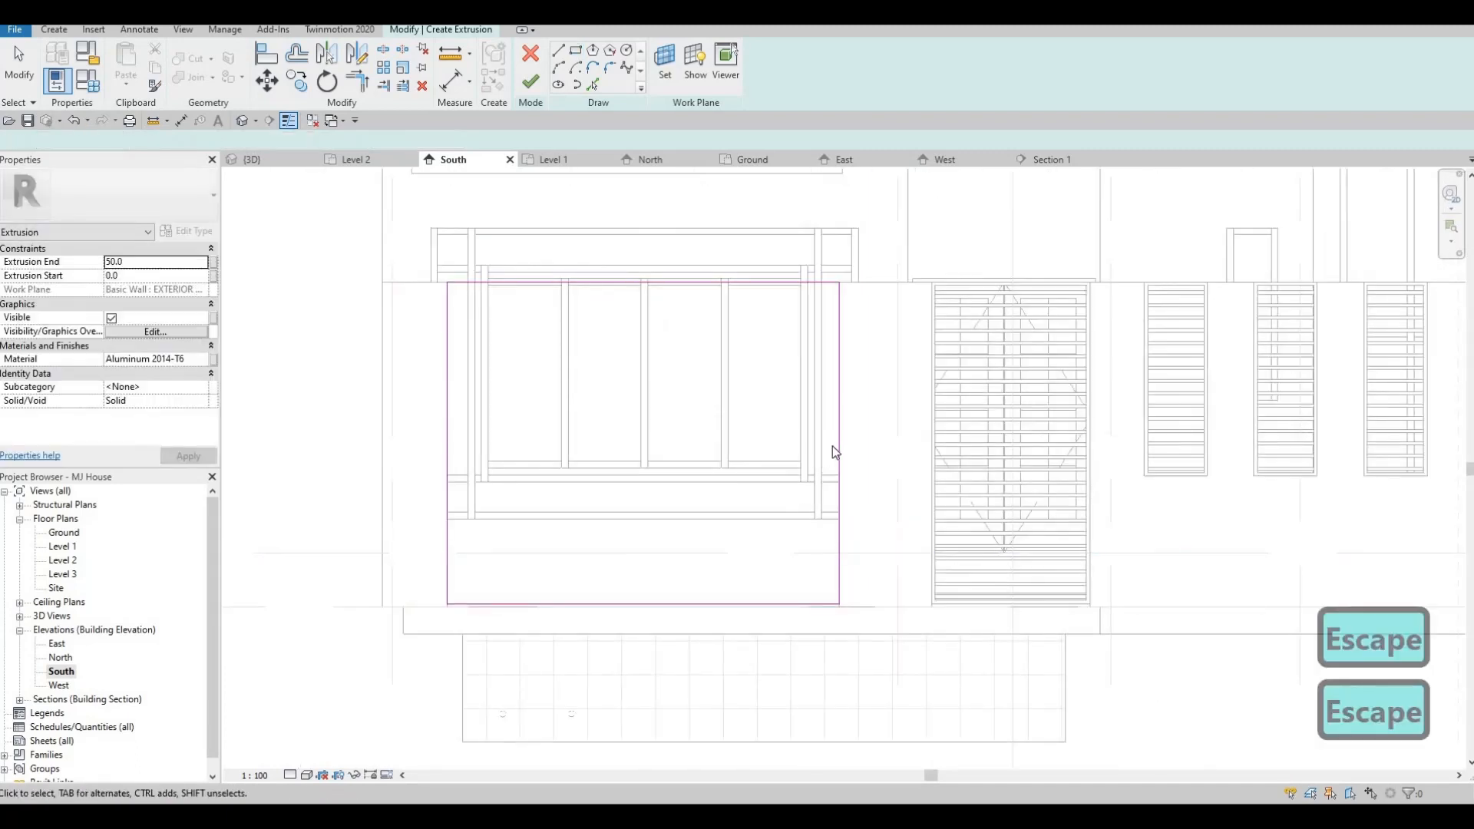
- Nudge both vertical edges of the gate outline inward by 20 mm each, making the rectangle 2860 mm wide
left_click(827, 443)
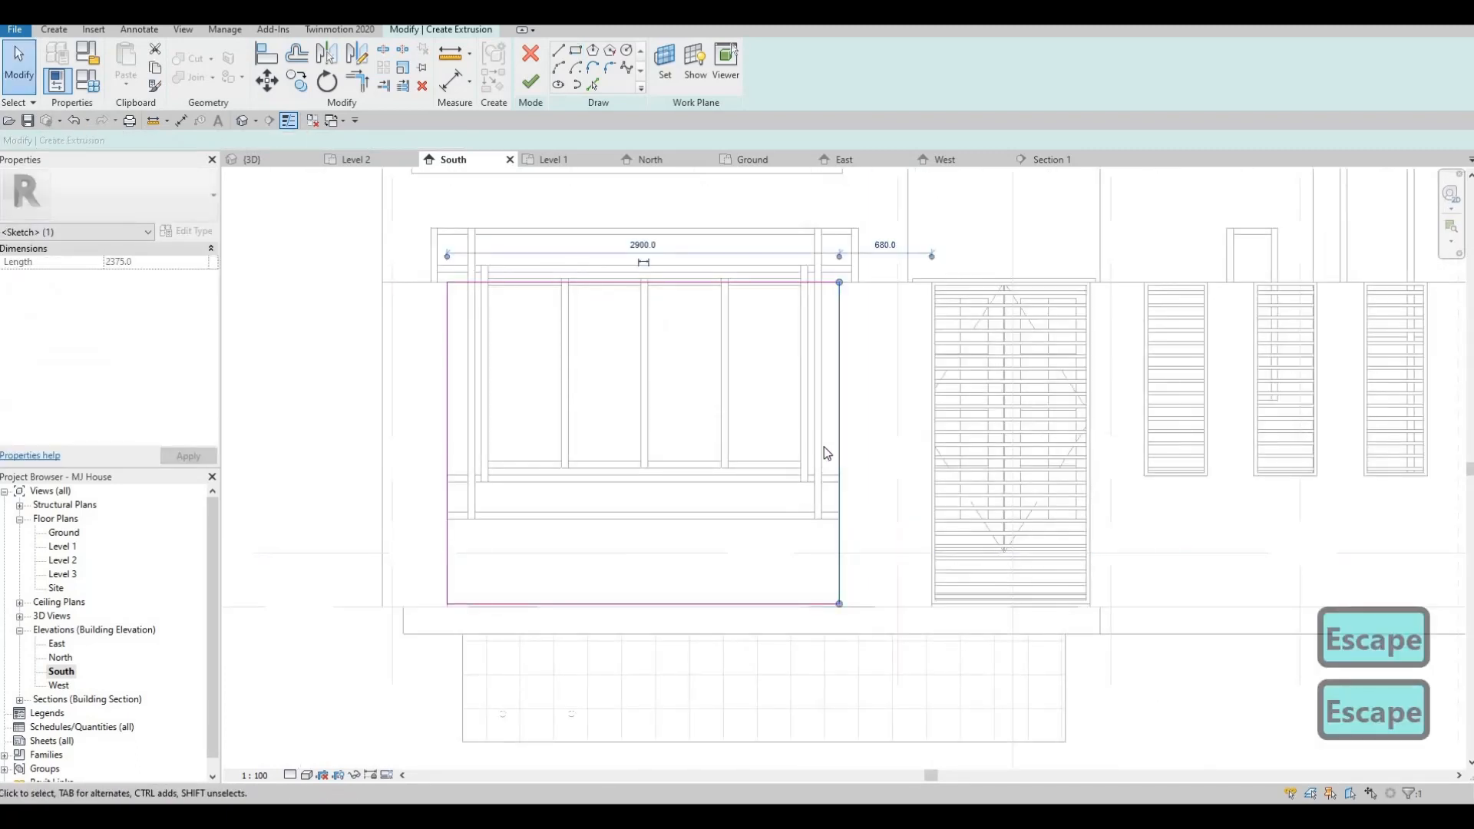
key("Left")
left_click(450, 399)
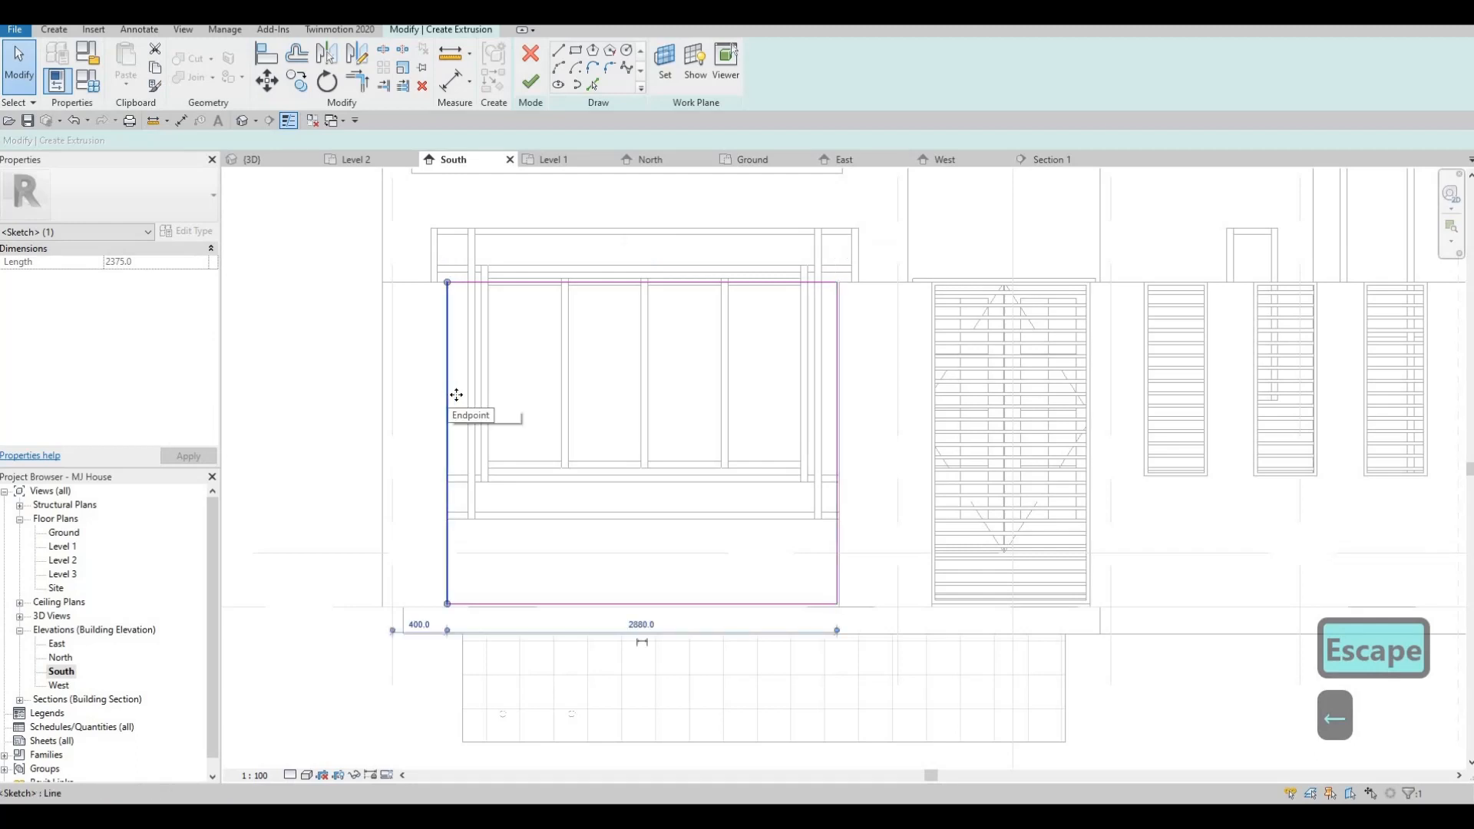
key("Right")
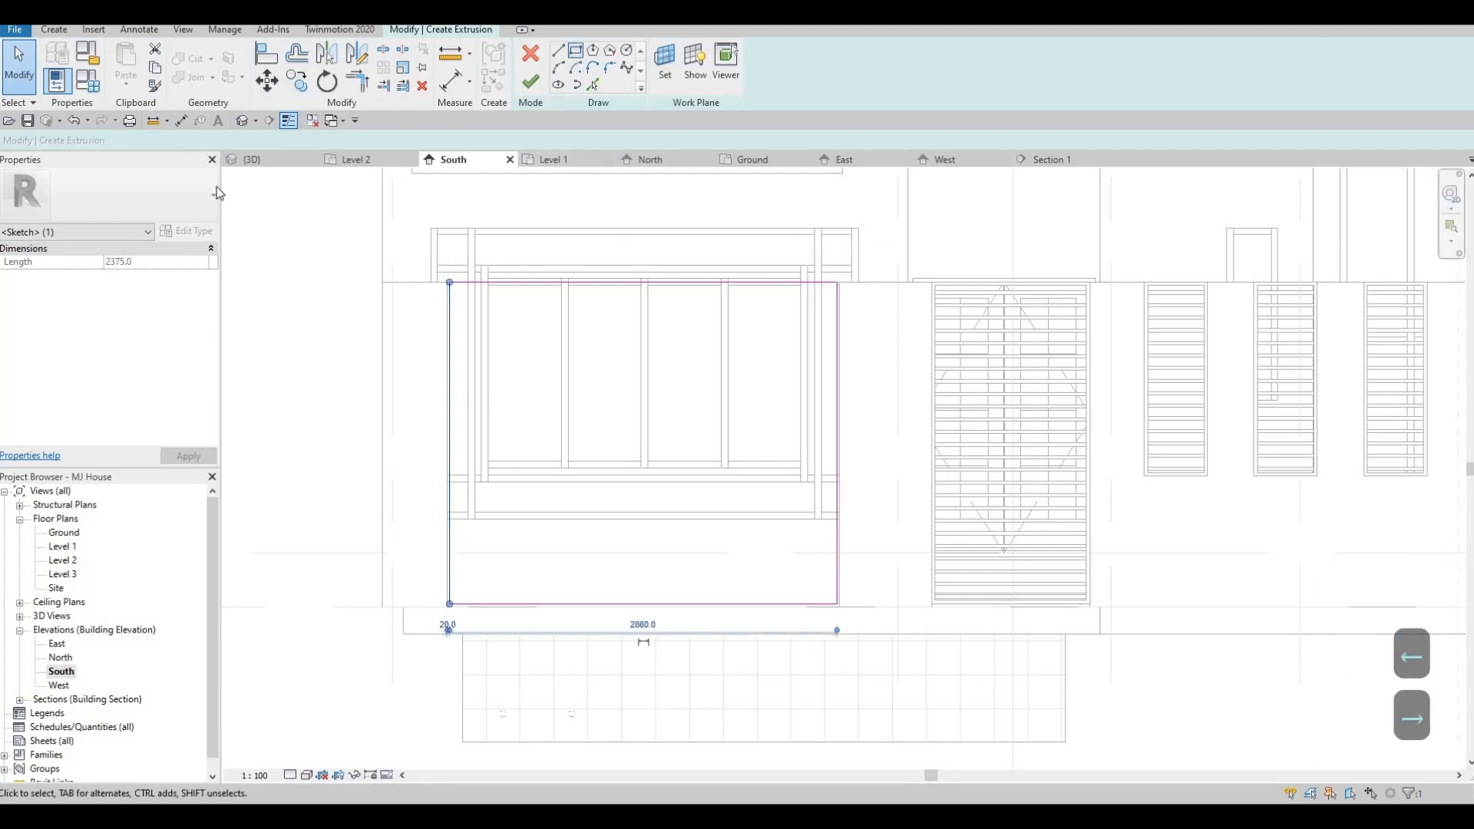
- Sketch an inner rectangle offset 25 mm inside the gate outline and finish the frame extrusion
left_click(575, 49)
double_click(230, 140)
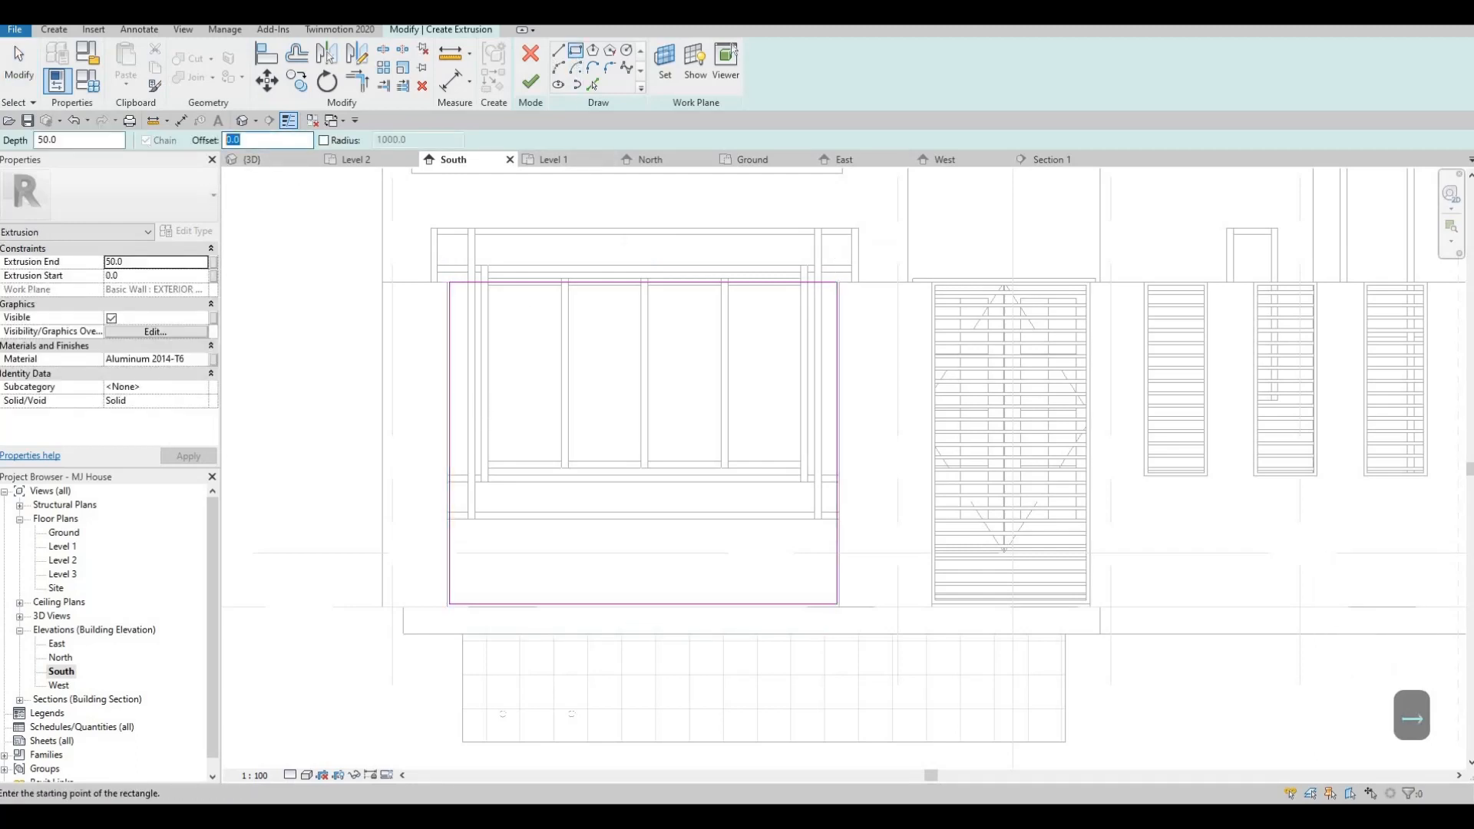
type("25")
key("Return")
left_click(463, 281)
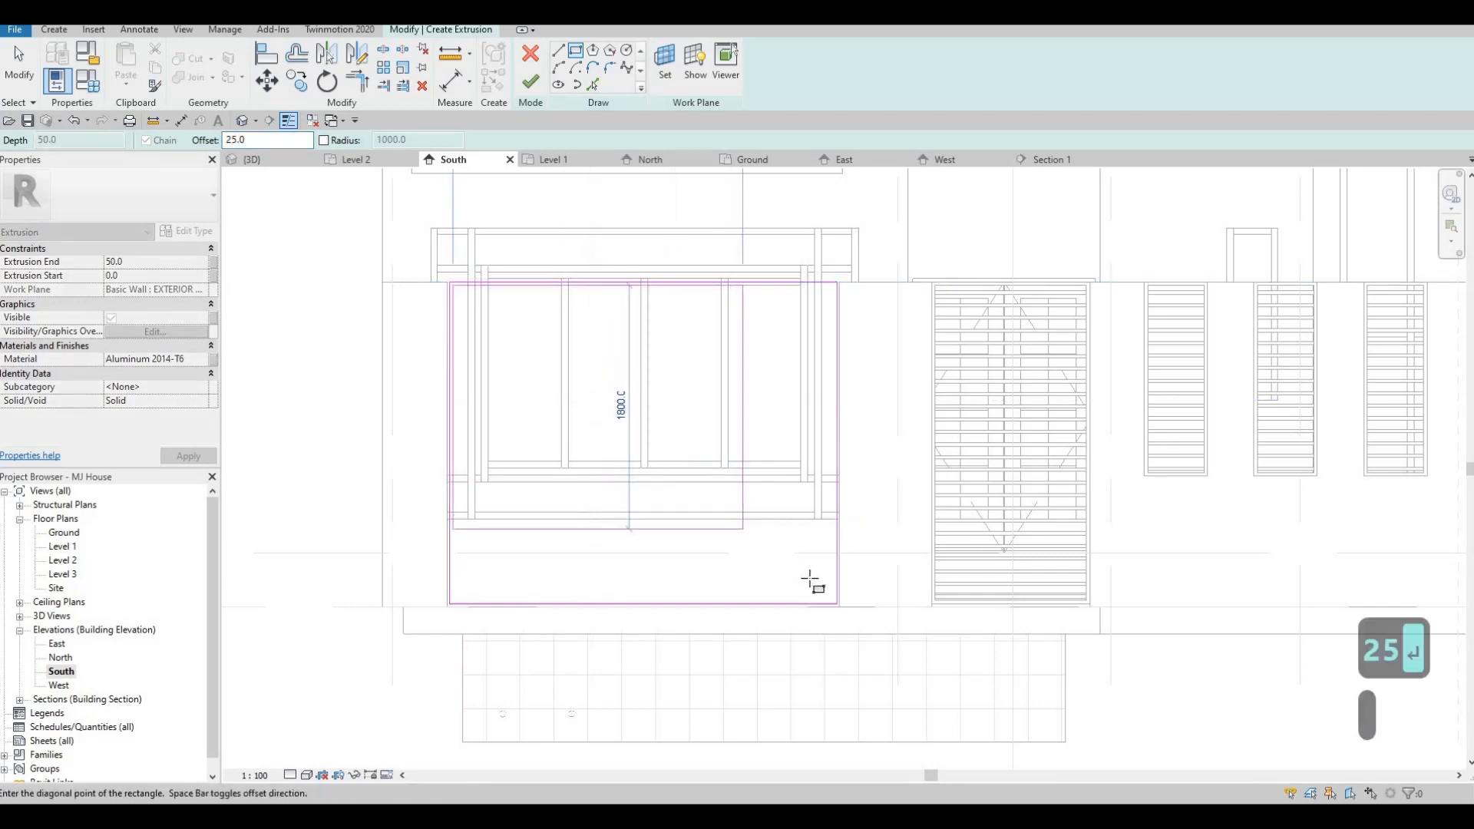
scroll(845, 612, "up", 3)
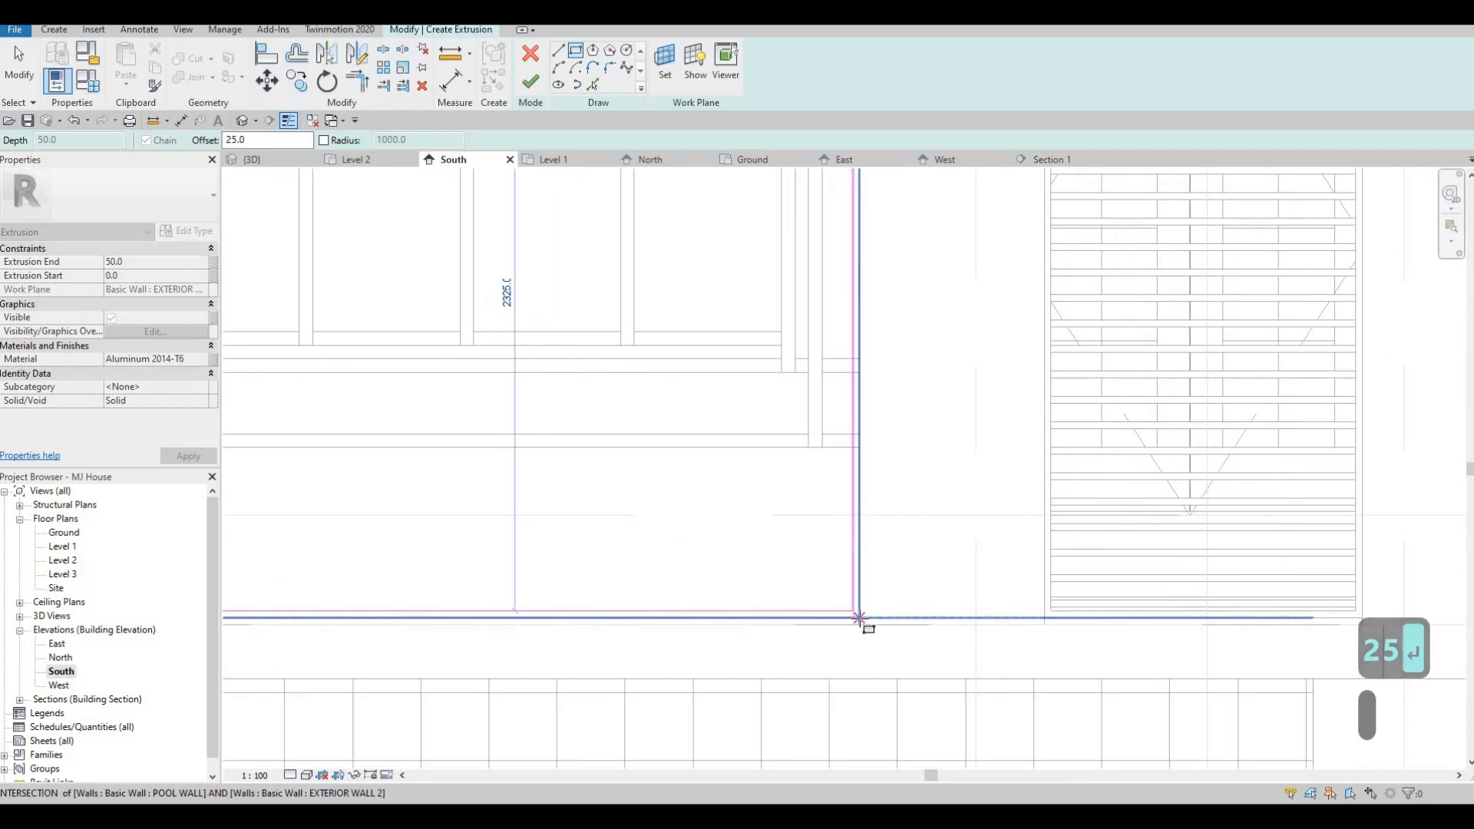
left_click(854, 618)
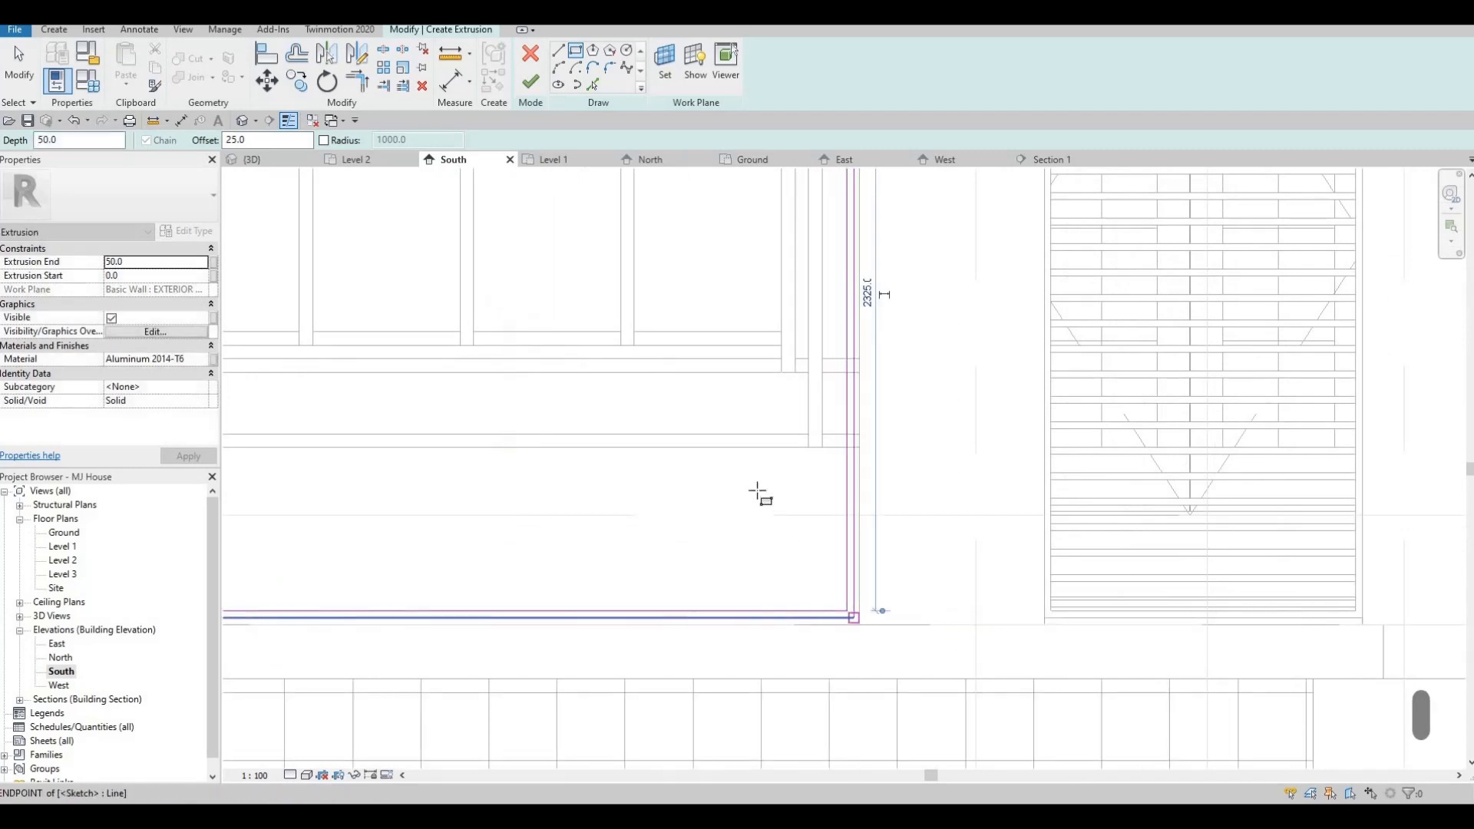
scroll(945, 315, "down", 4)
key("Escape")
scroll(858, 355, "up", 2)
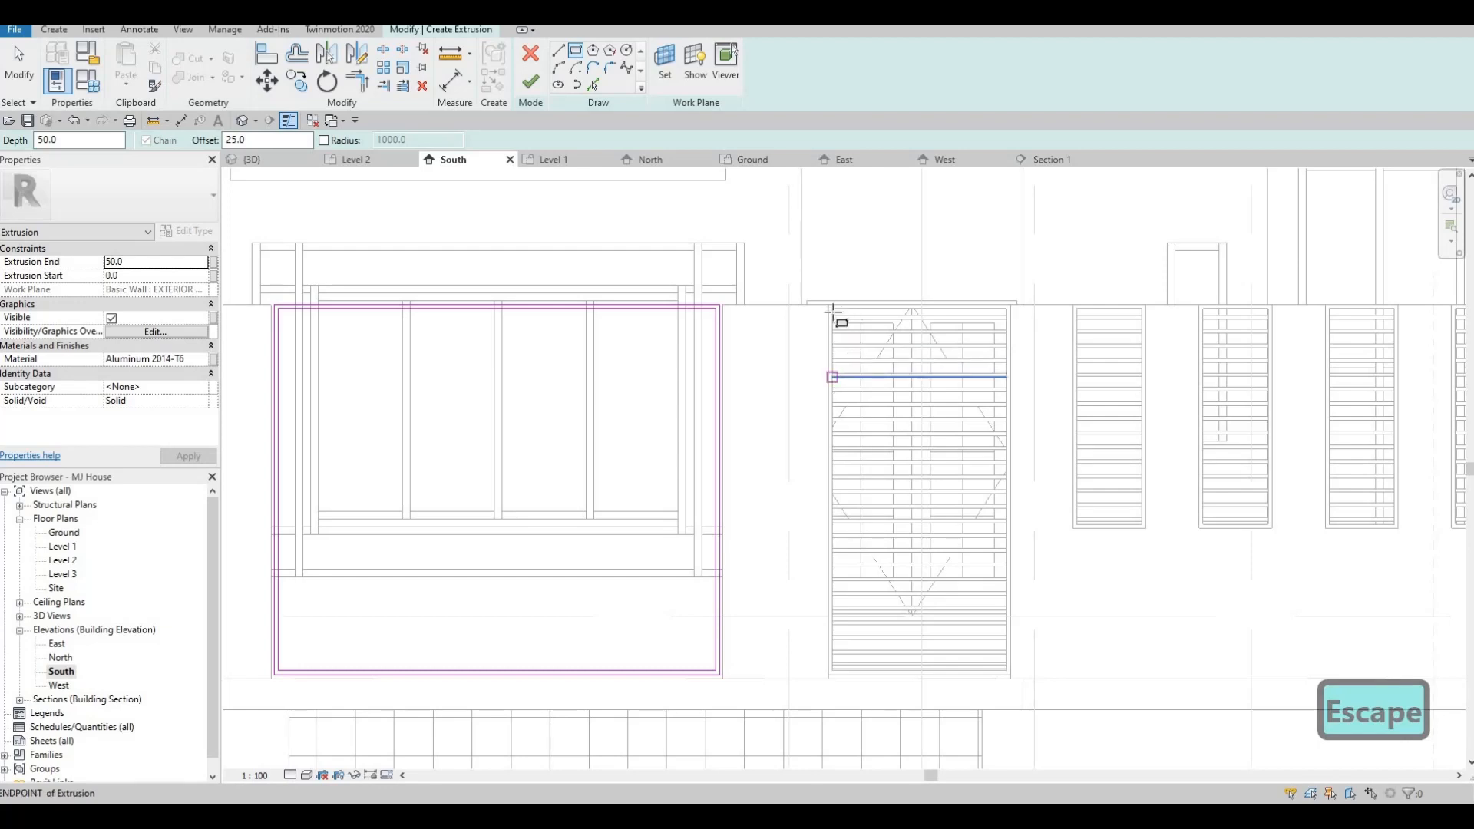
scroll(839, 312, "down", 2)
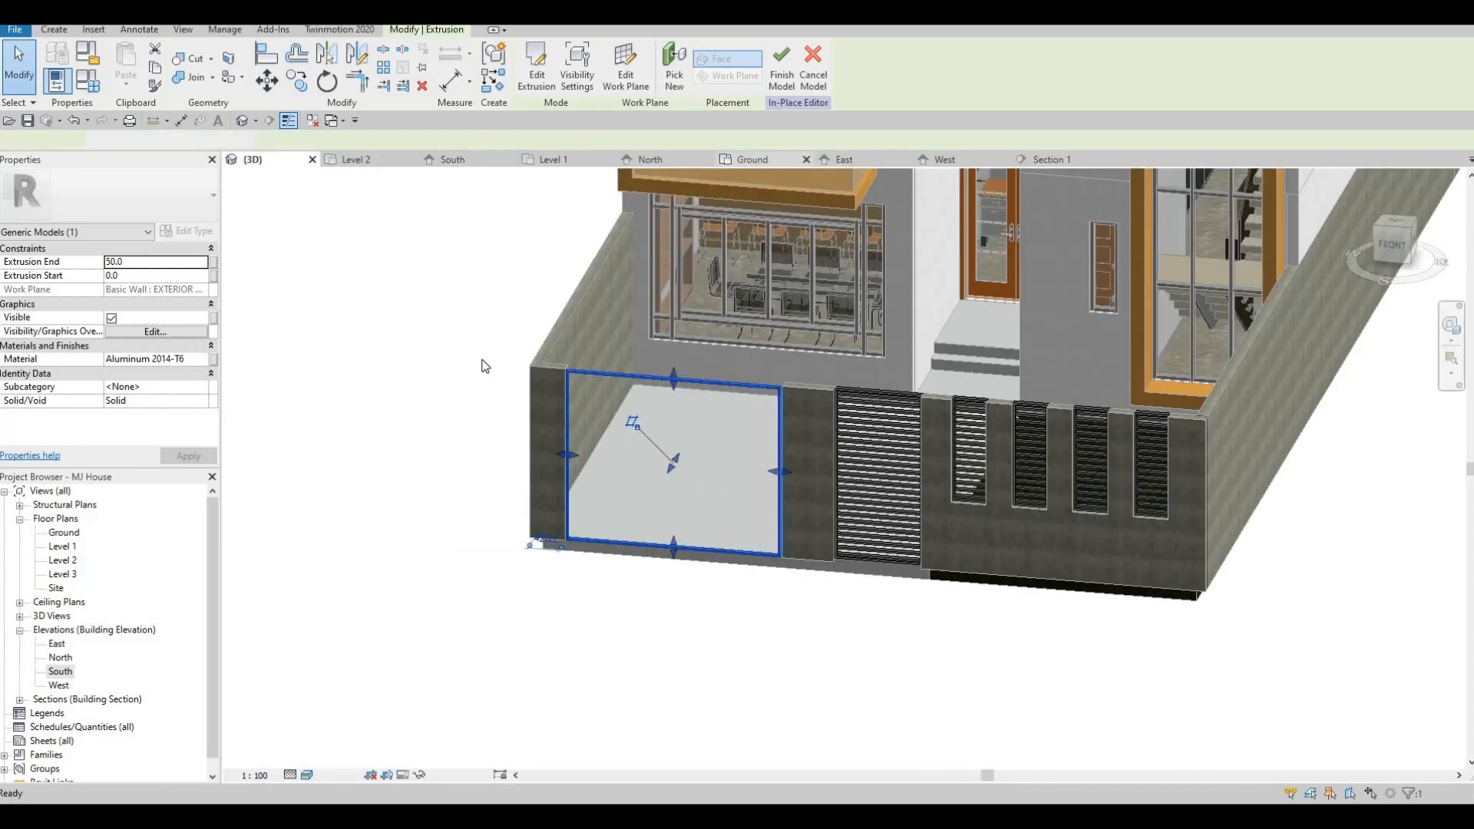
- In the Ground plan, set the gate frame back within the wall, extruding from -150 to -75 mm, and finish the model
left_click(728, 158)
scroll(408, 376, "up", 4)
left_click_drag(408, 379, 407, 373)
middle_click_drag(541, 328, 718, 384)
scroll(717, 383, "down", 2)
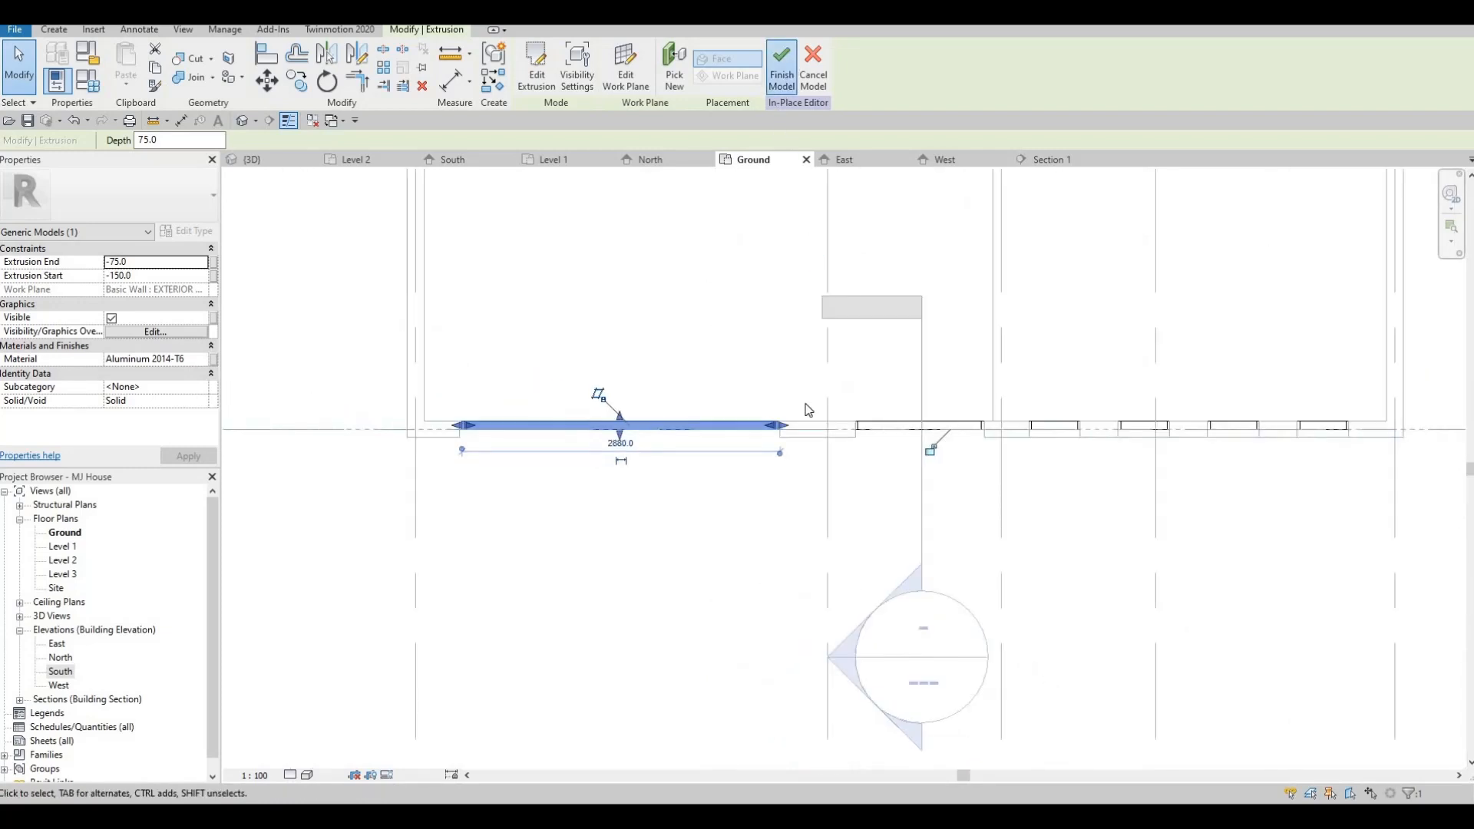
left_click(782, 73)
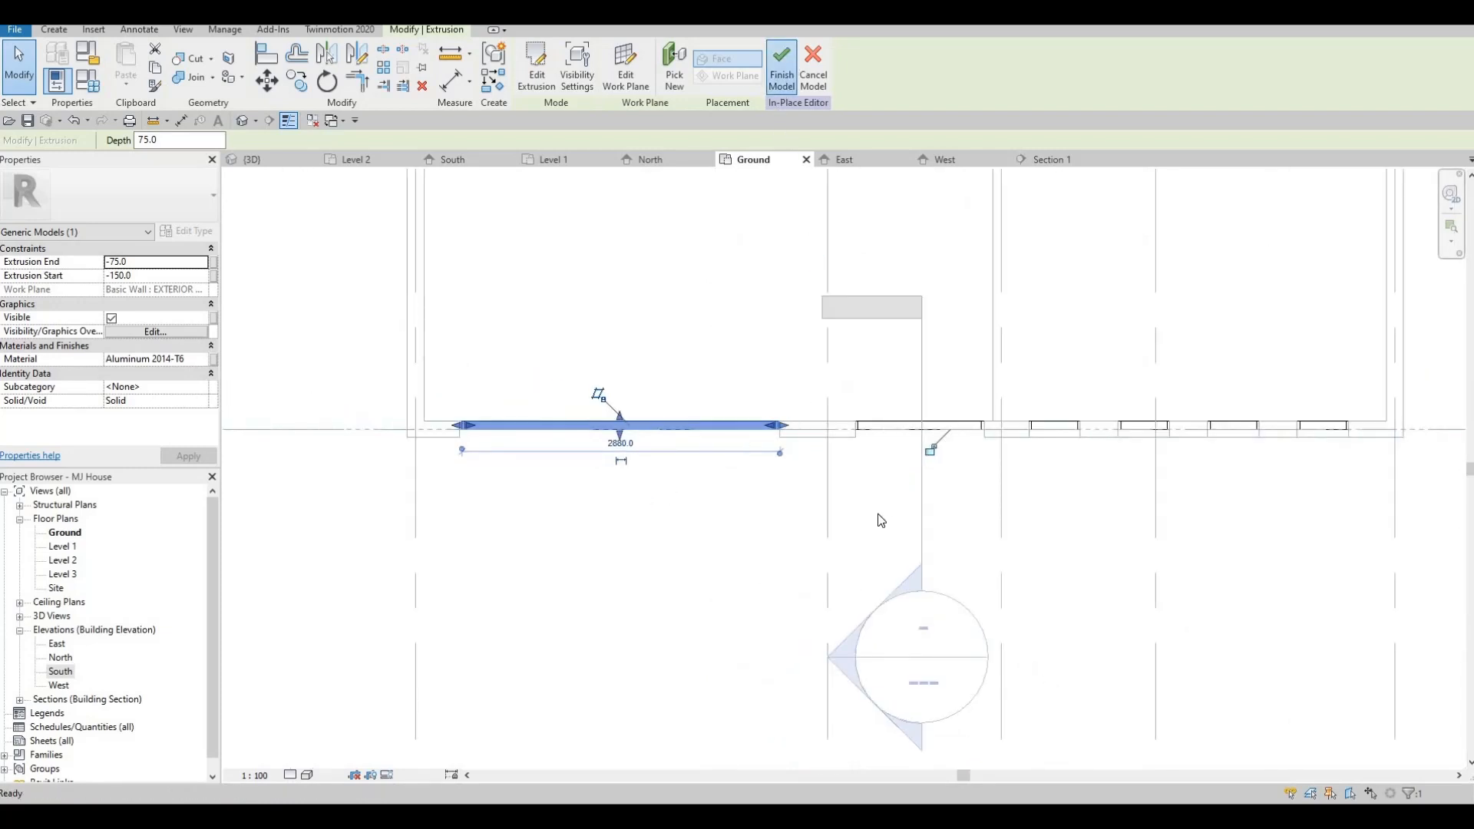
- Move the section line across the driveway opening in the Ground plan and open Section 1
left_click(922, 486)
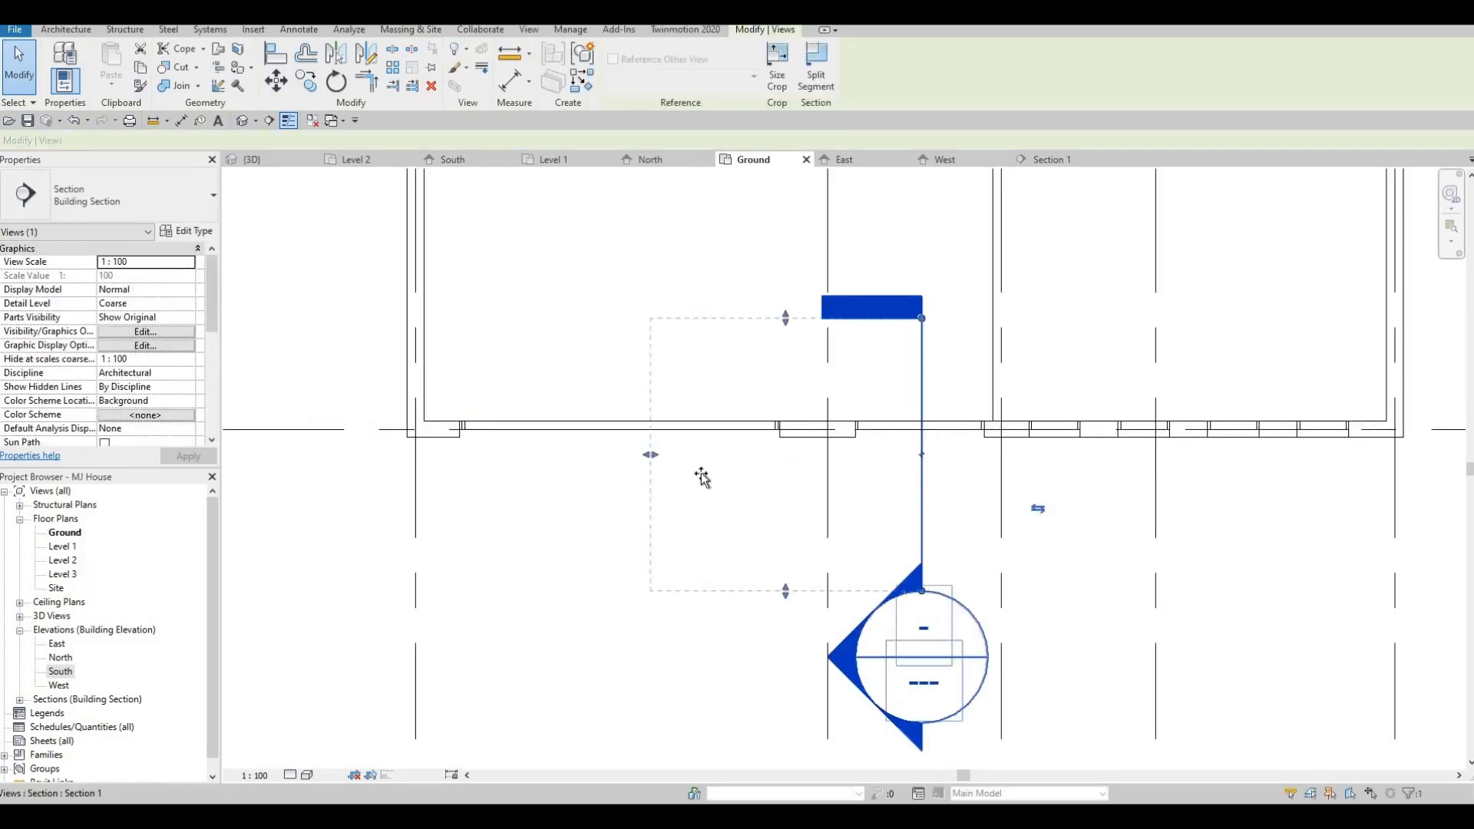
left_click_drag(701, 476, 483, 453)
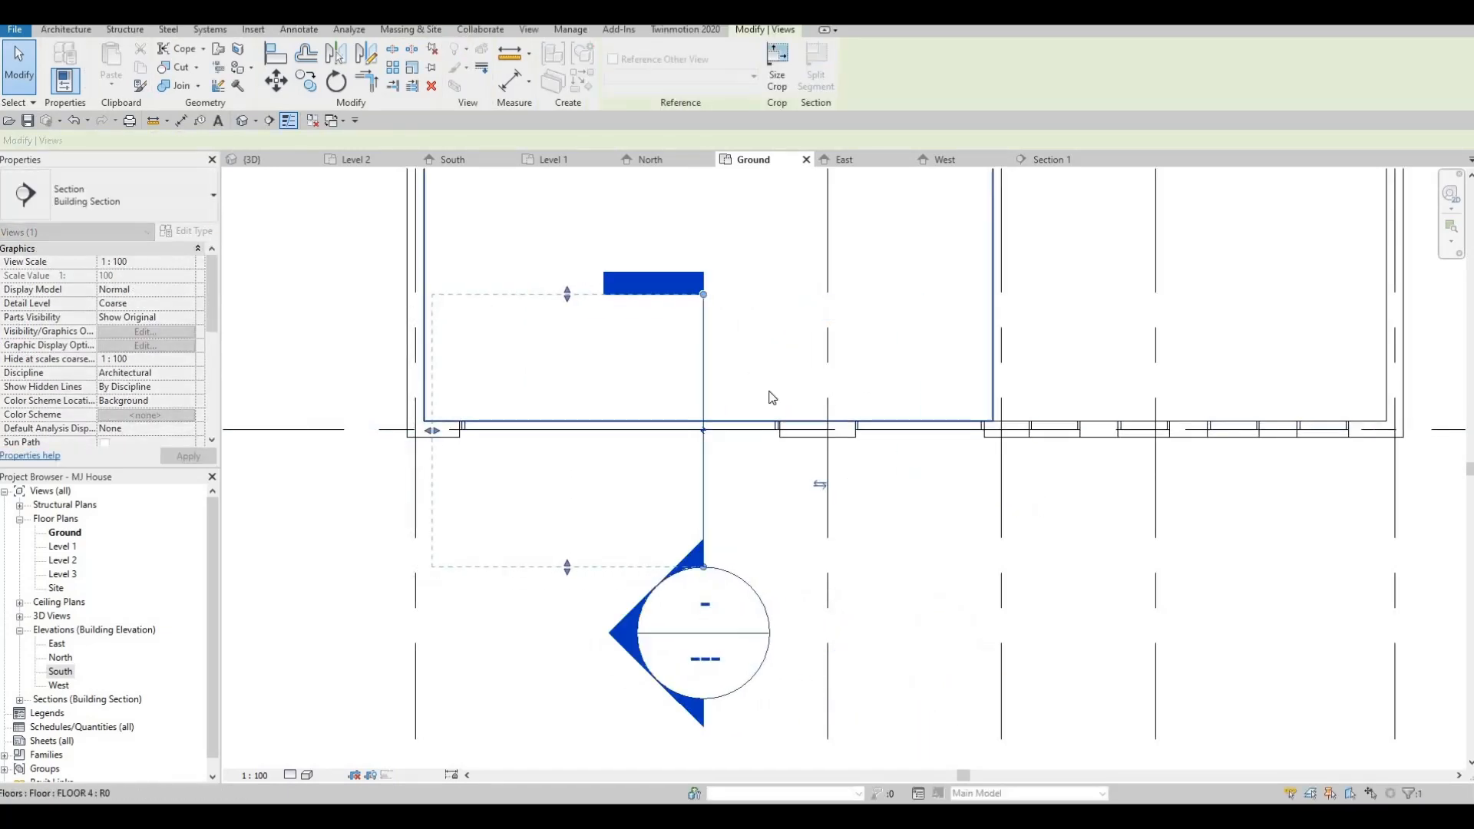
key("Escape")
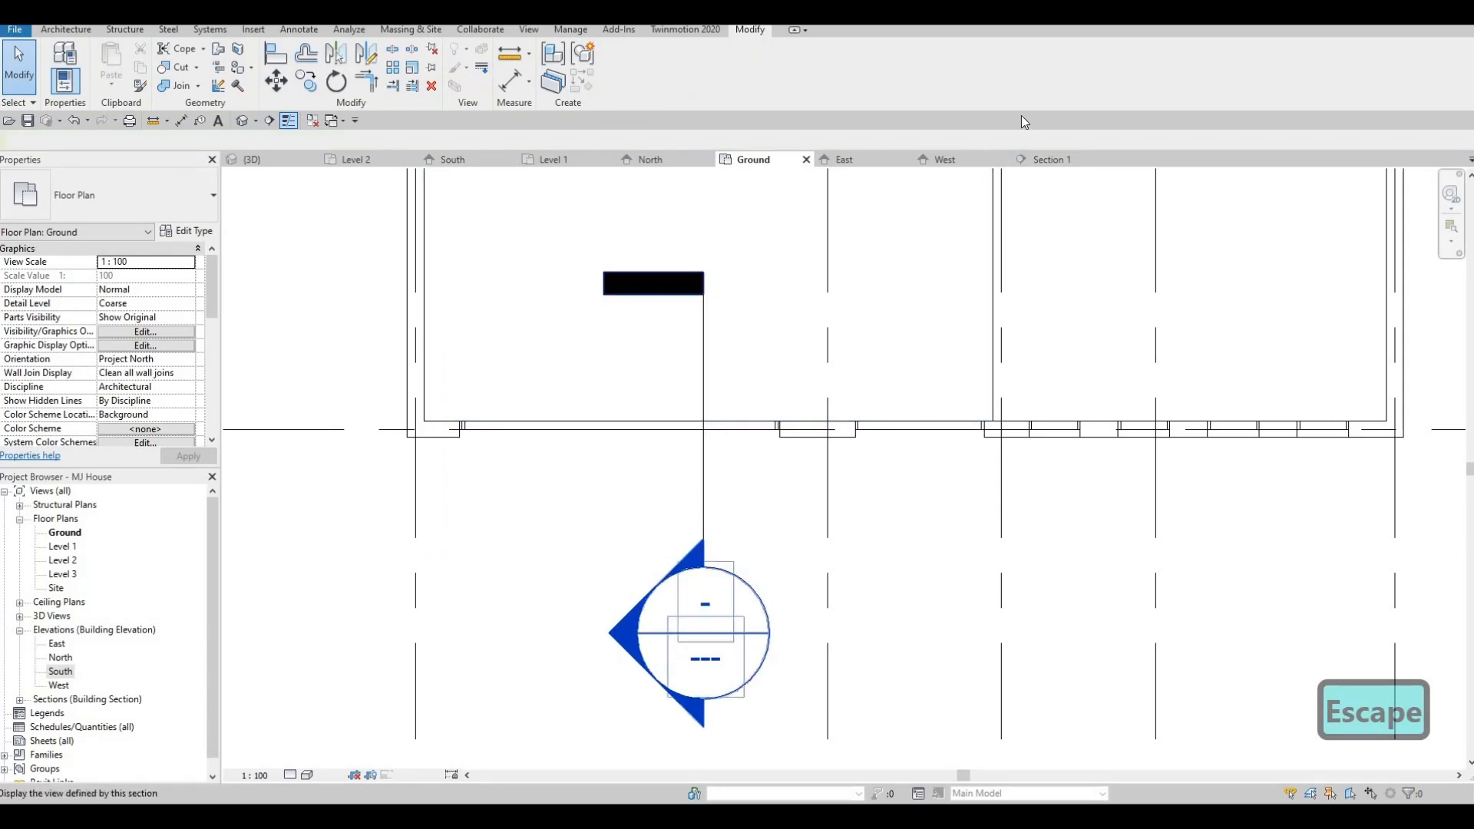
left_click(1050, 159)
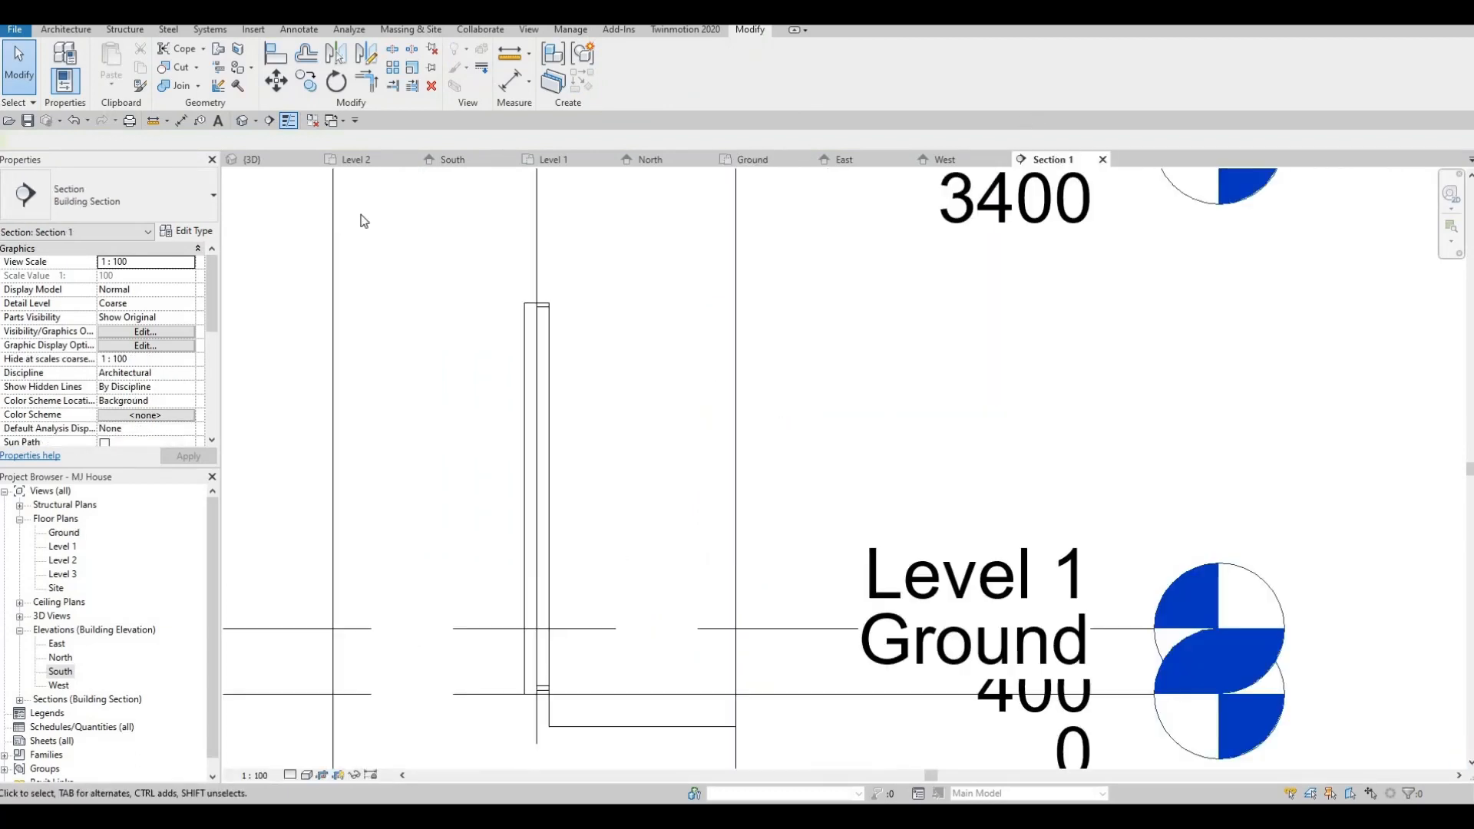
middle_click_drag(364, 221, 377, 211)
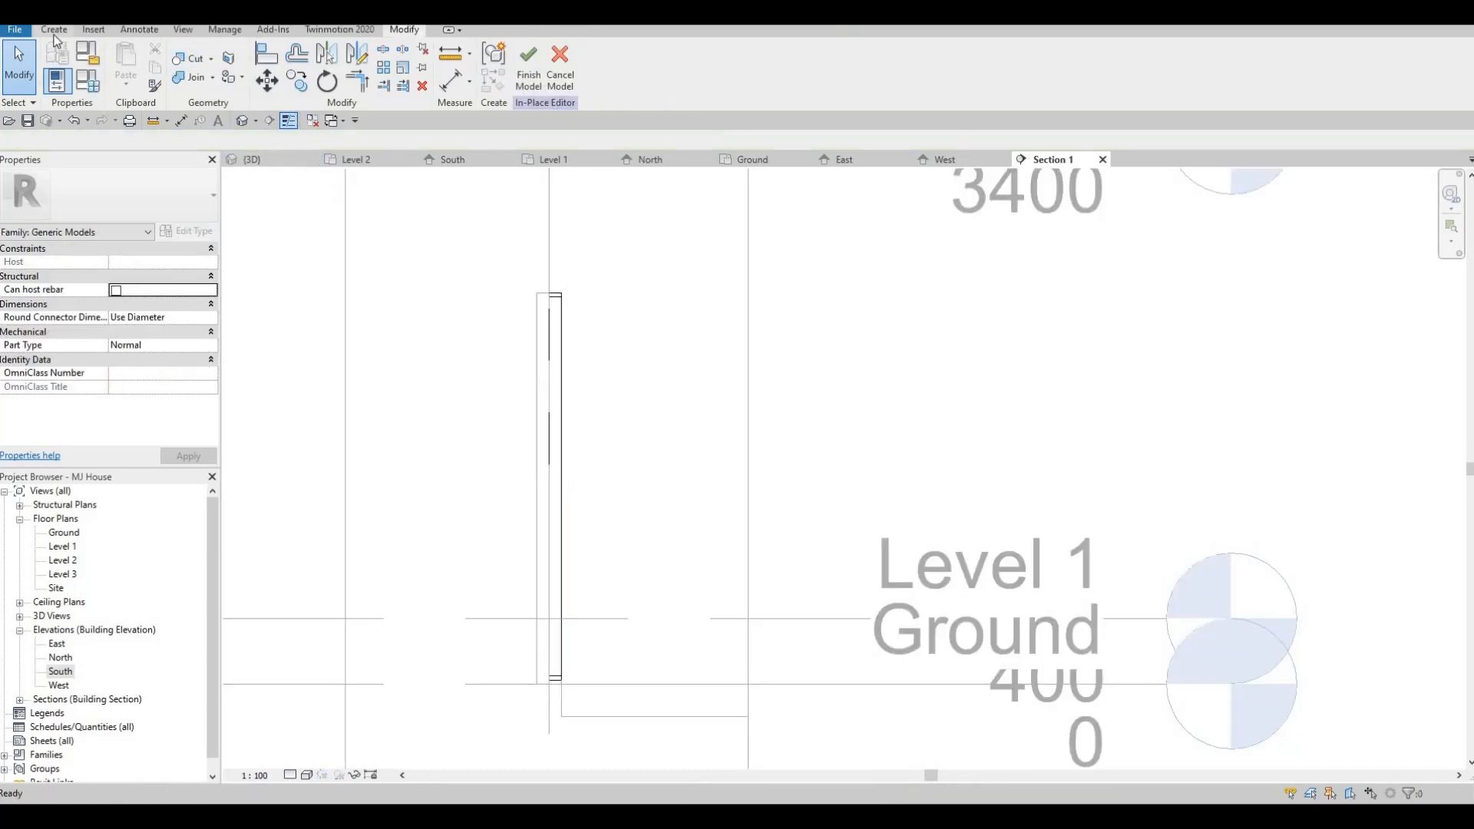
- Begin a new extrusion in the reopened in-place model with the gate frame's inner side face as work plane
left_click(128, 67)
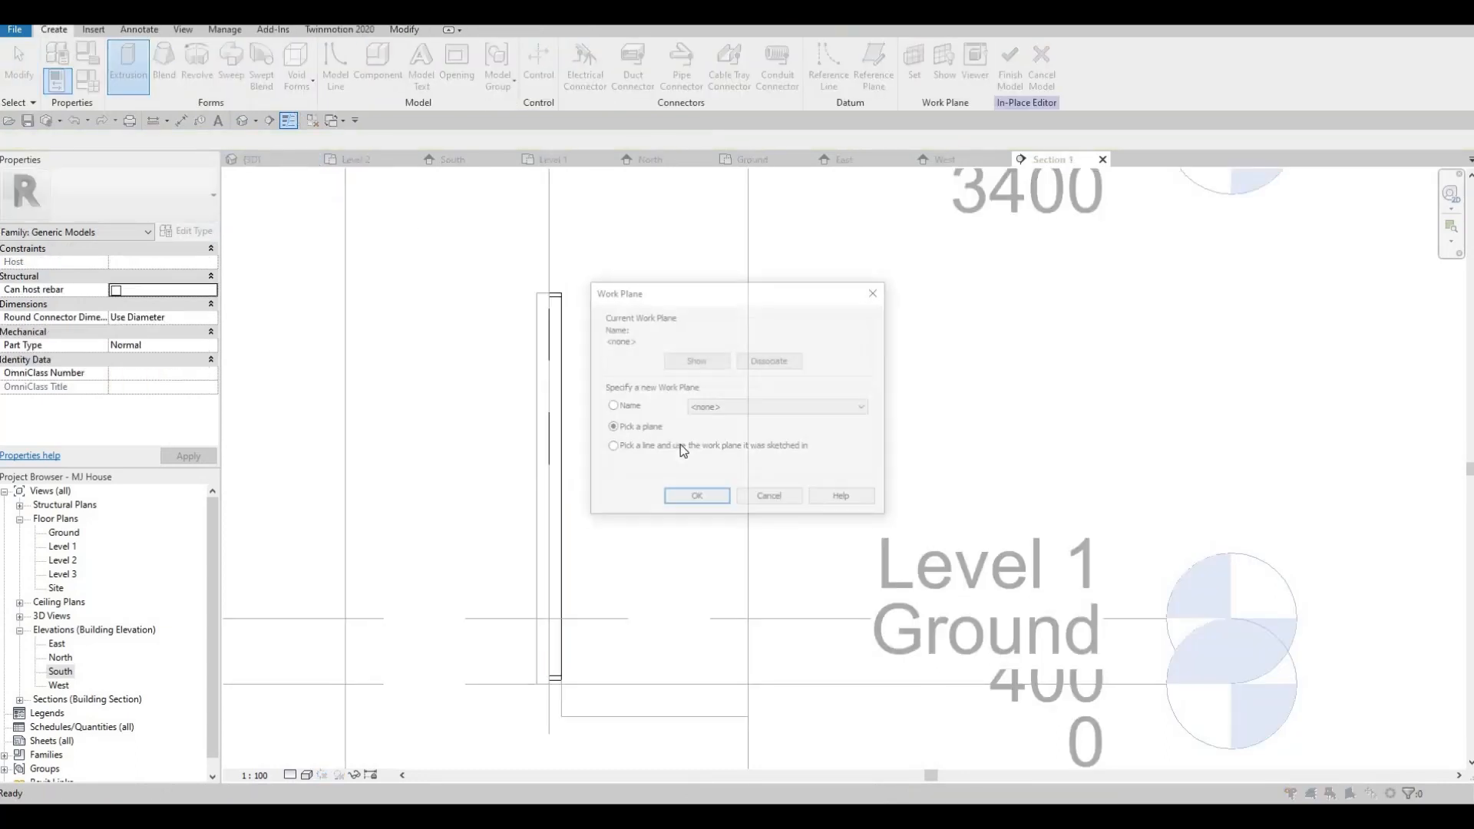
left_click(677, 500)
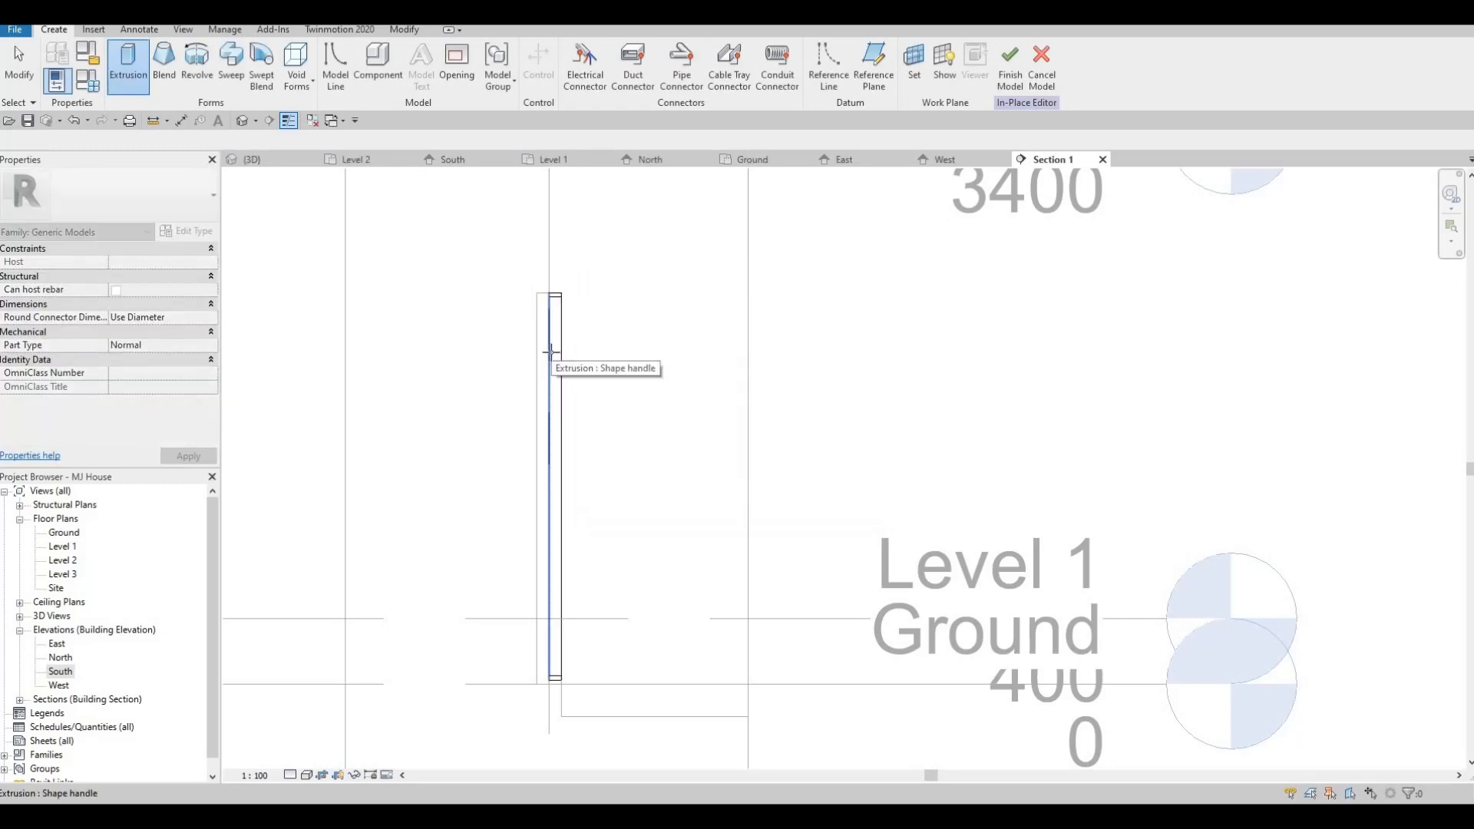
scroll(551, 352, "up", 2)
key("Tab")
left_click(548, 353)
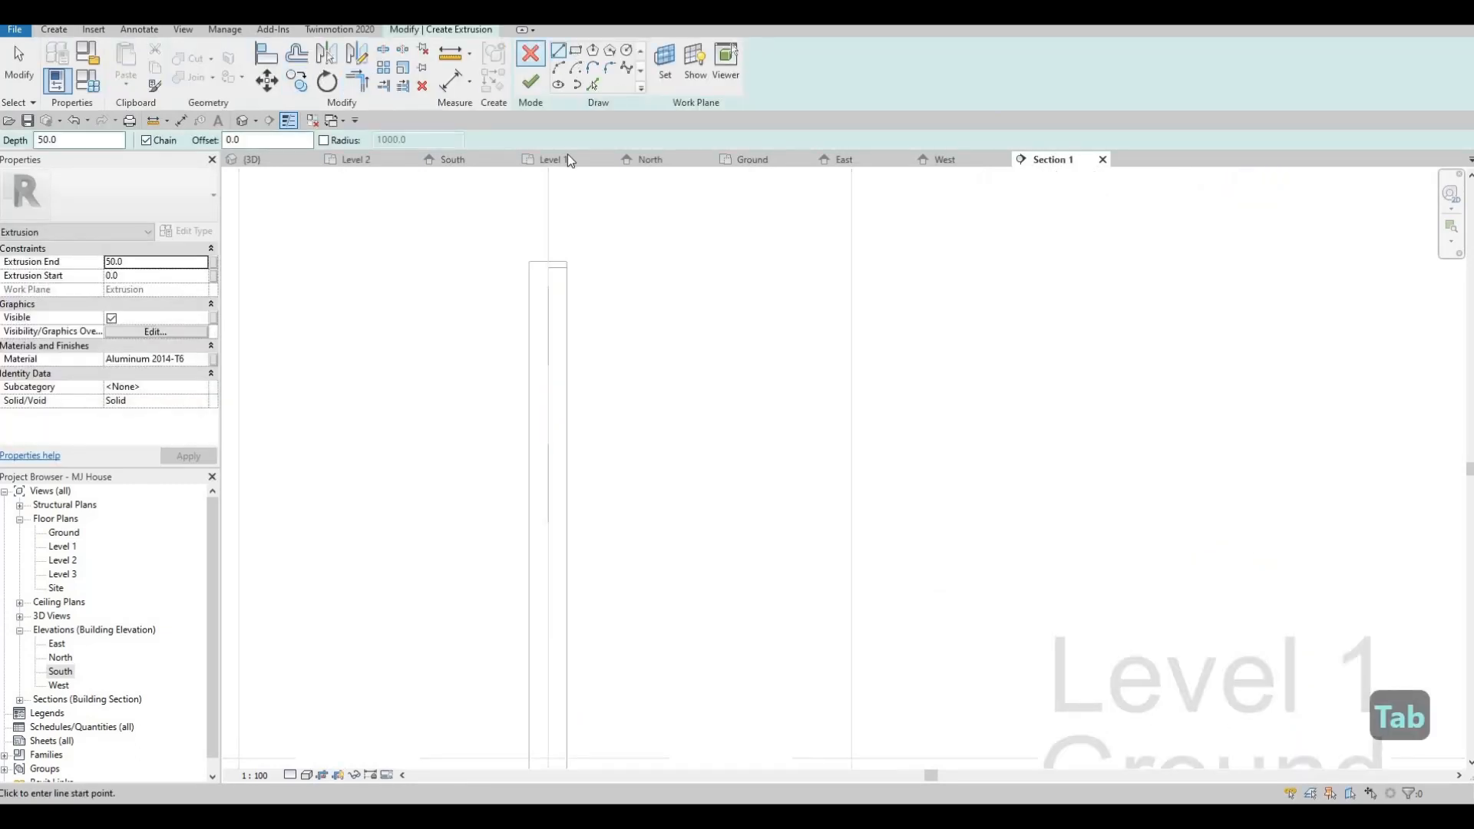
- Sketch a bar profile 75 mm wide and about 27 mm high just below the gate frame's top member and extrude it 50 mm
scroll(568, 258, "up", 2)
left_click(579, 347)
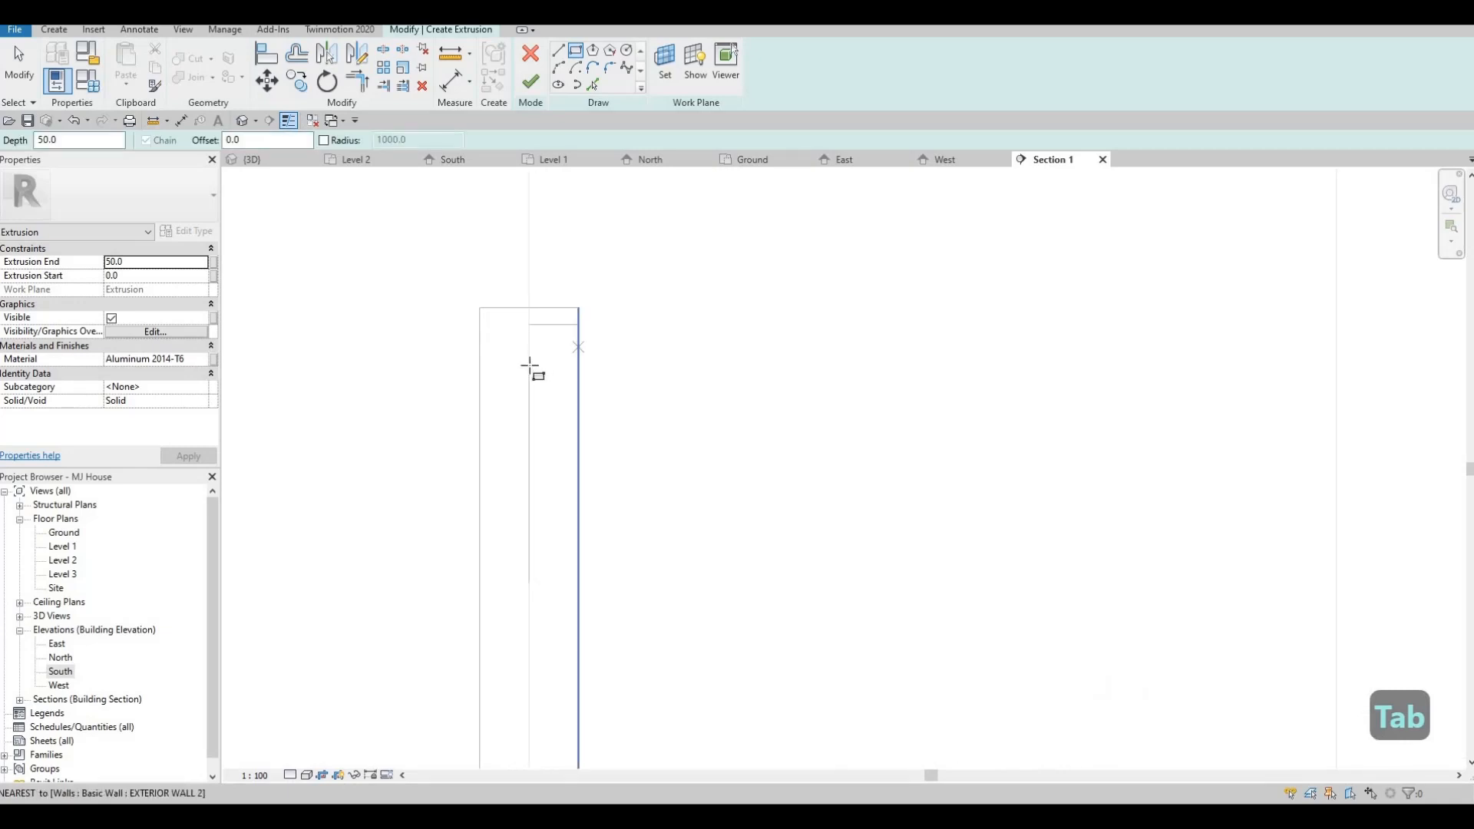
left_click(529, 364)
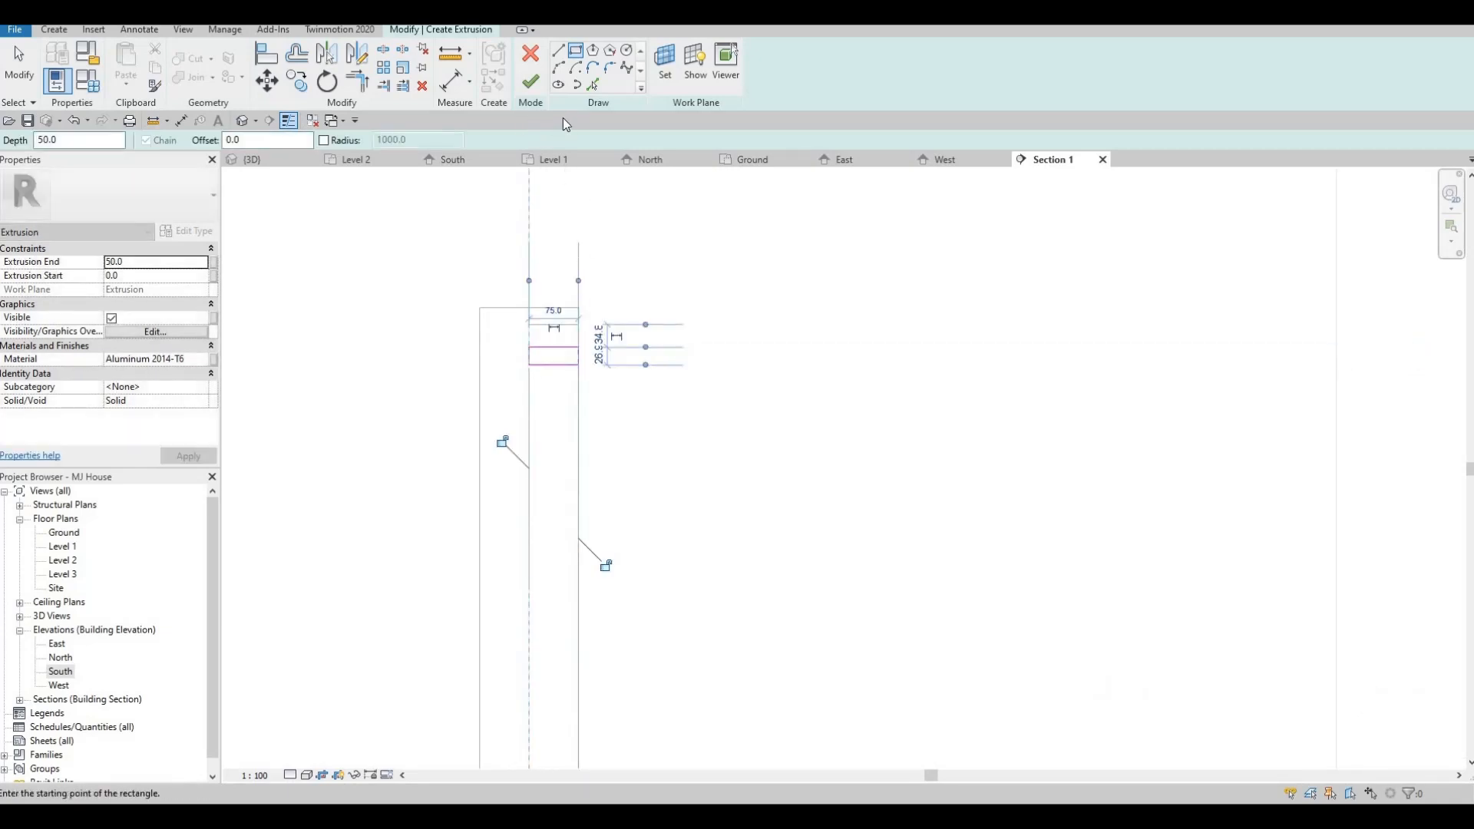
key("Escape")
left_click(531, 86)
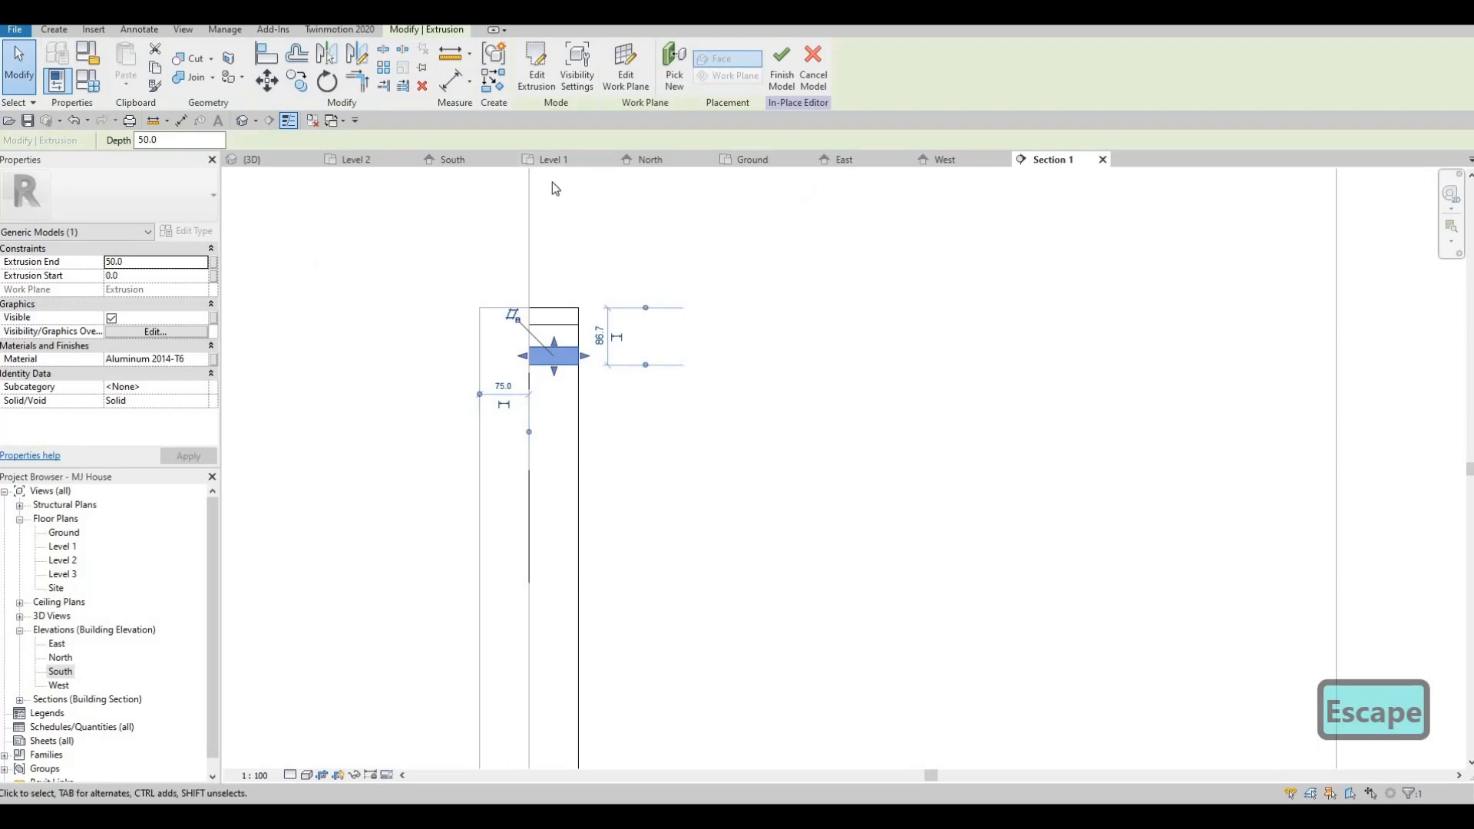
- In the South elevation, stretch the short gate bar across the opening to the frame's opposite inner edge
left_click(453, 159)
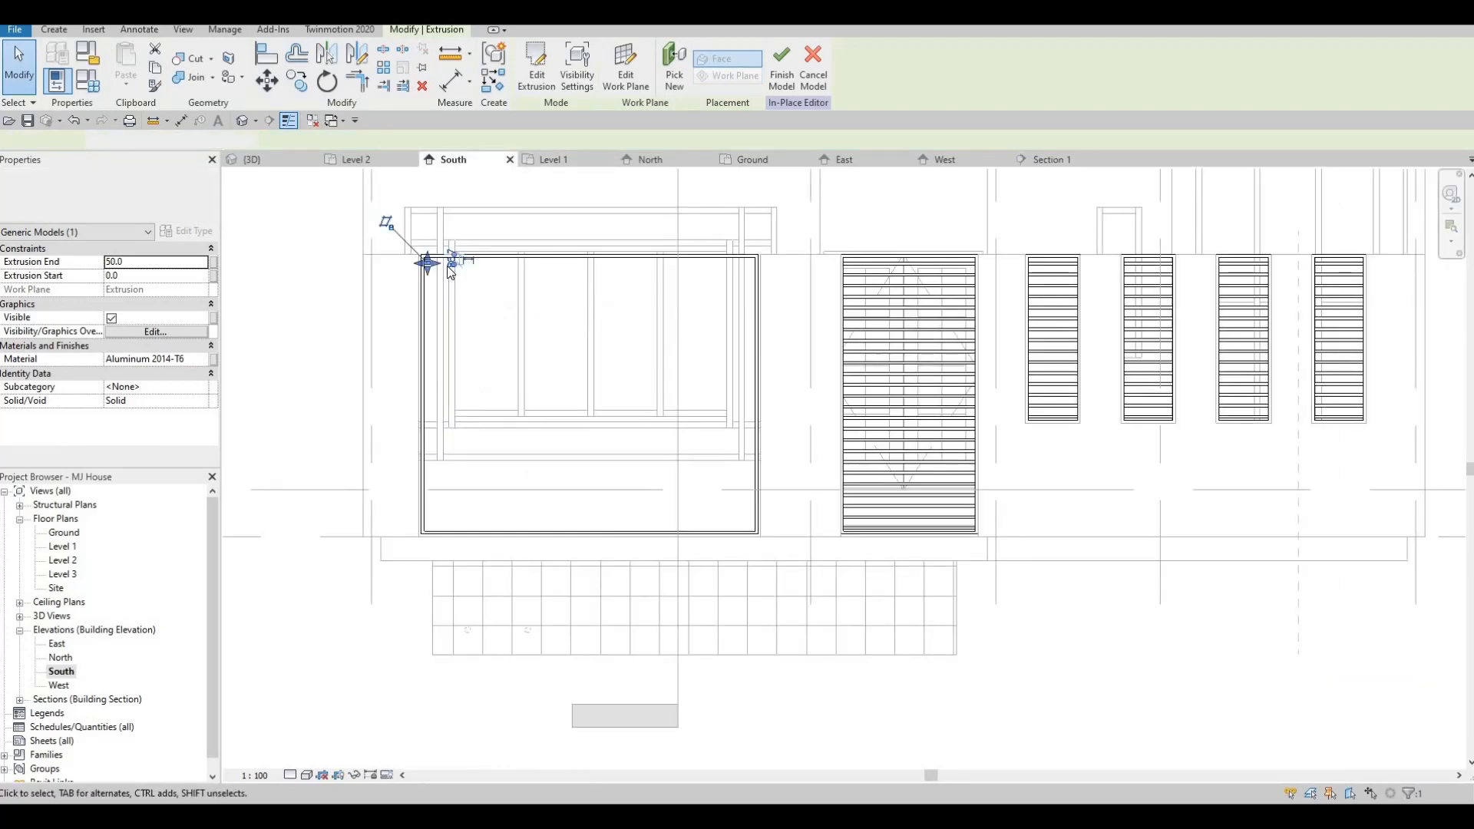
key("Escape")
scroll(424, 262, "up", 1)
key("Escape")
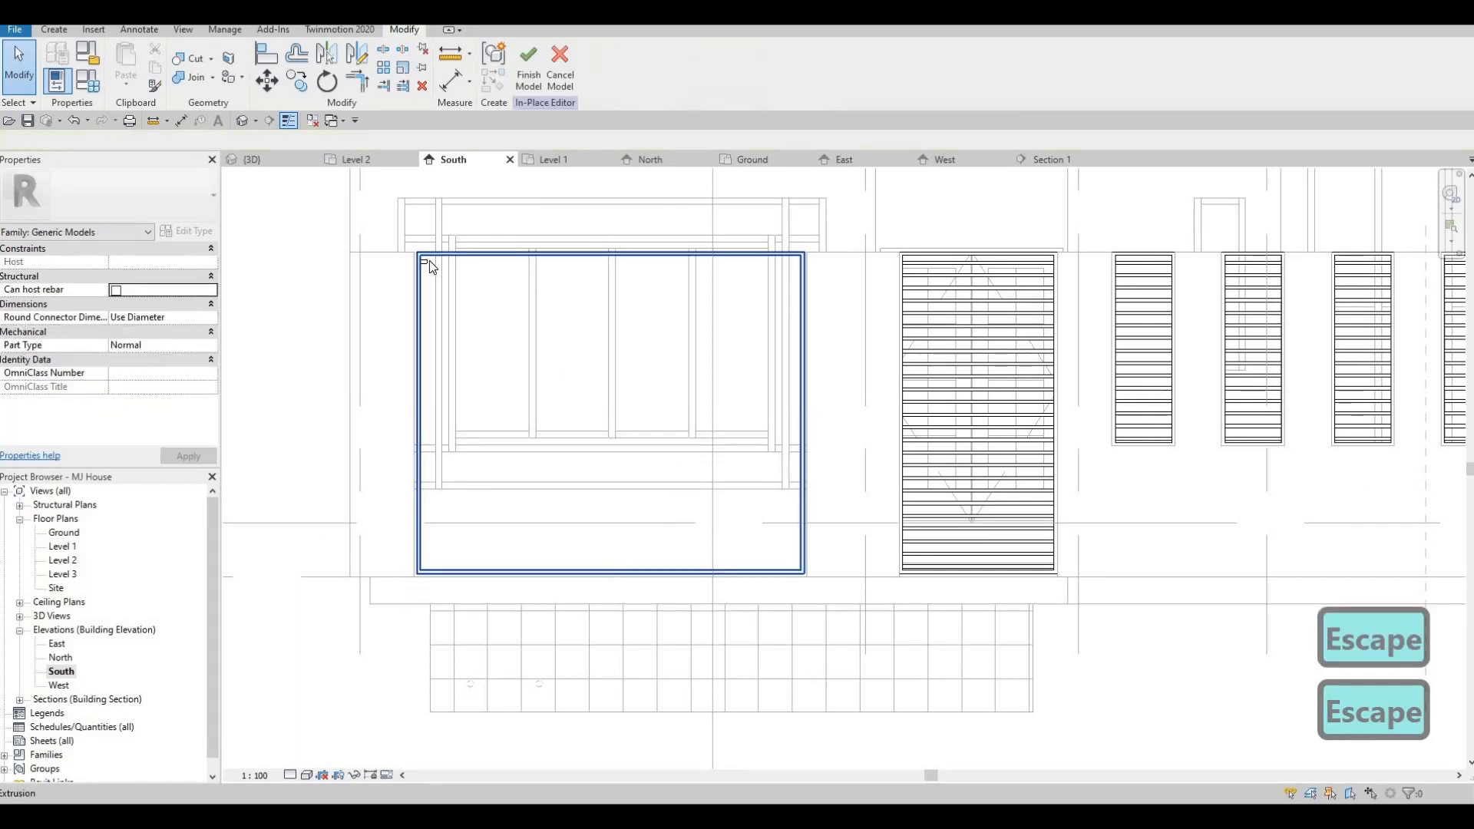
left_click(430, 262)
left_click_drag(467, 264, 800, 268)
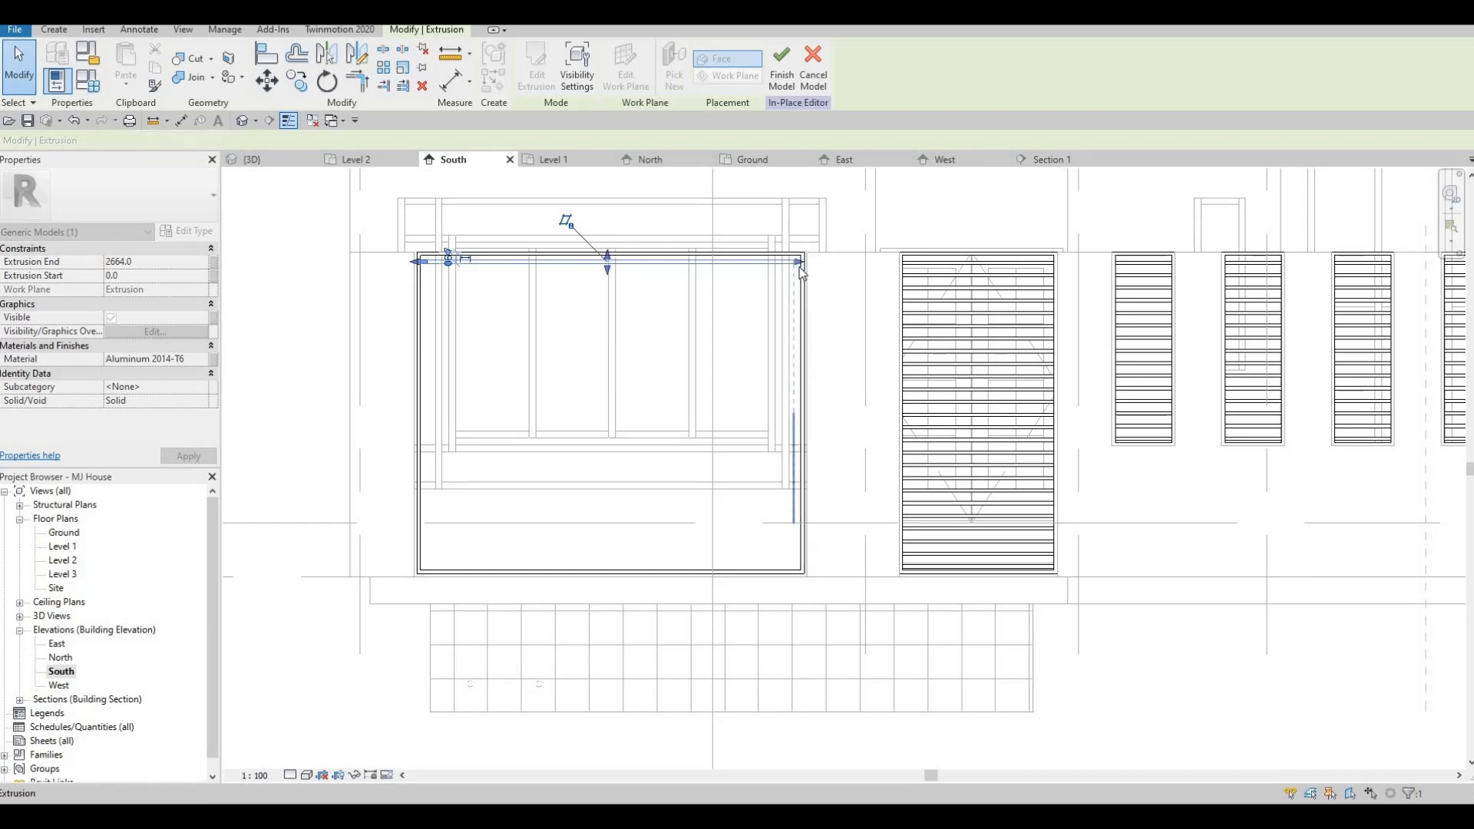
scroll(800, 267, "up", 4)
left_click_drag(727, 359, 762, 355)
scroll(717, 358, "down", 2)
key("Escape")
scroll(717, 355, "up", 3)
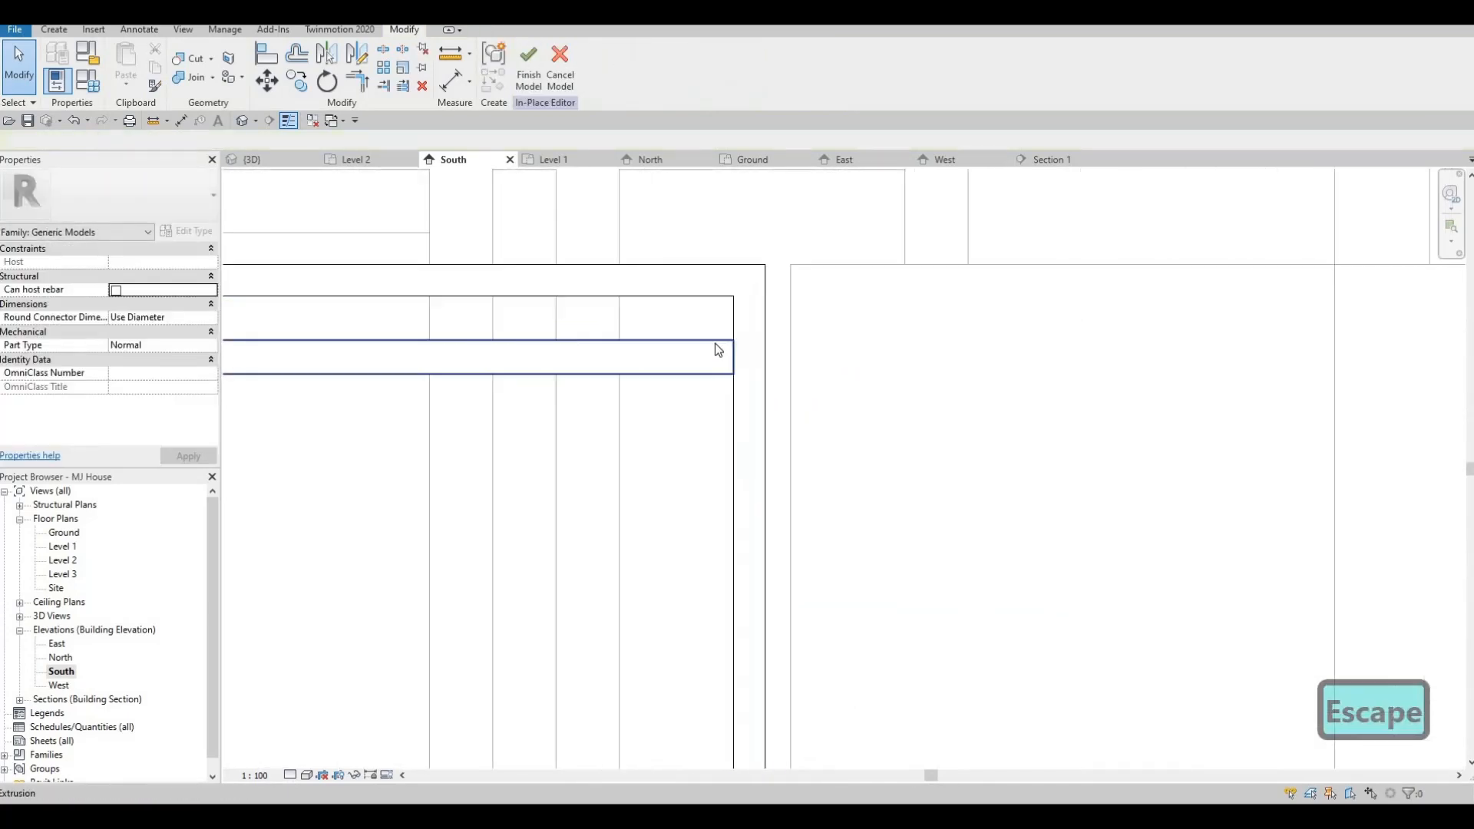
scroll(724, 353, "up", 5)
key("Escape")
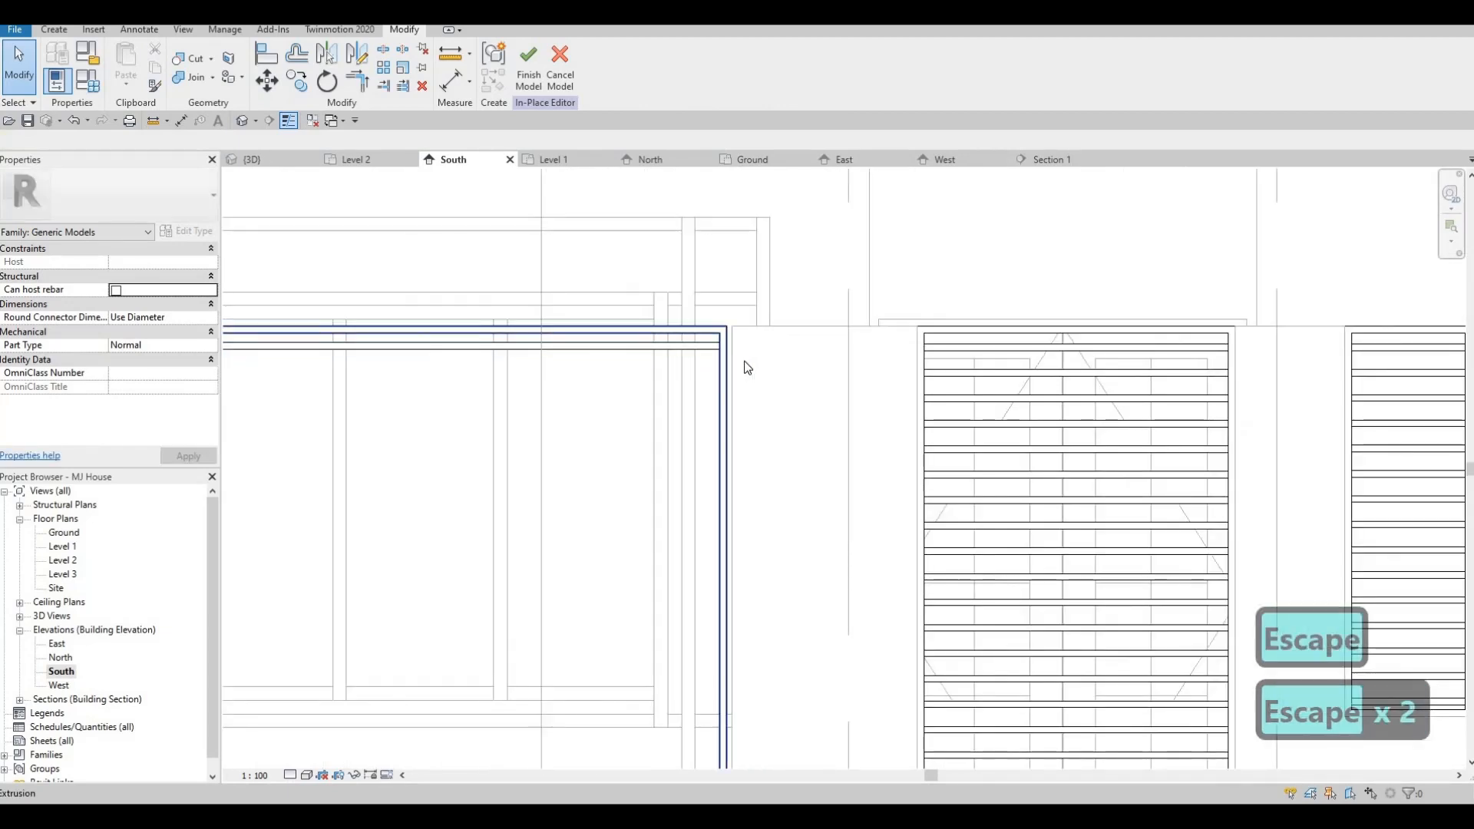
- Align the gate bar's upper and lower edges with those of the entrance's topmost bar
key("a")
key("l")
left_click(974, 342)
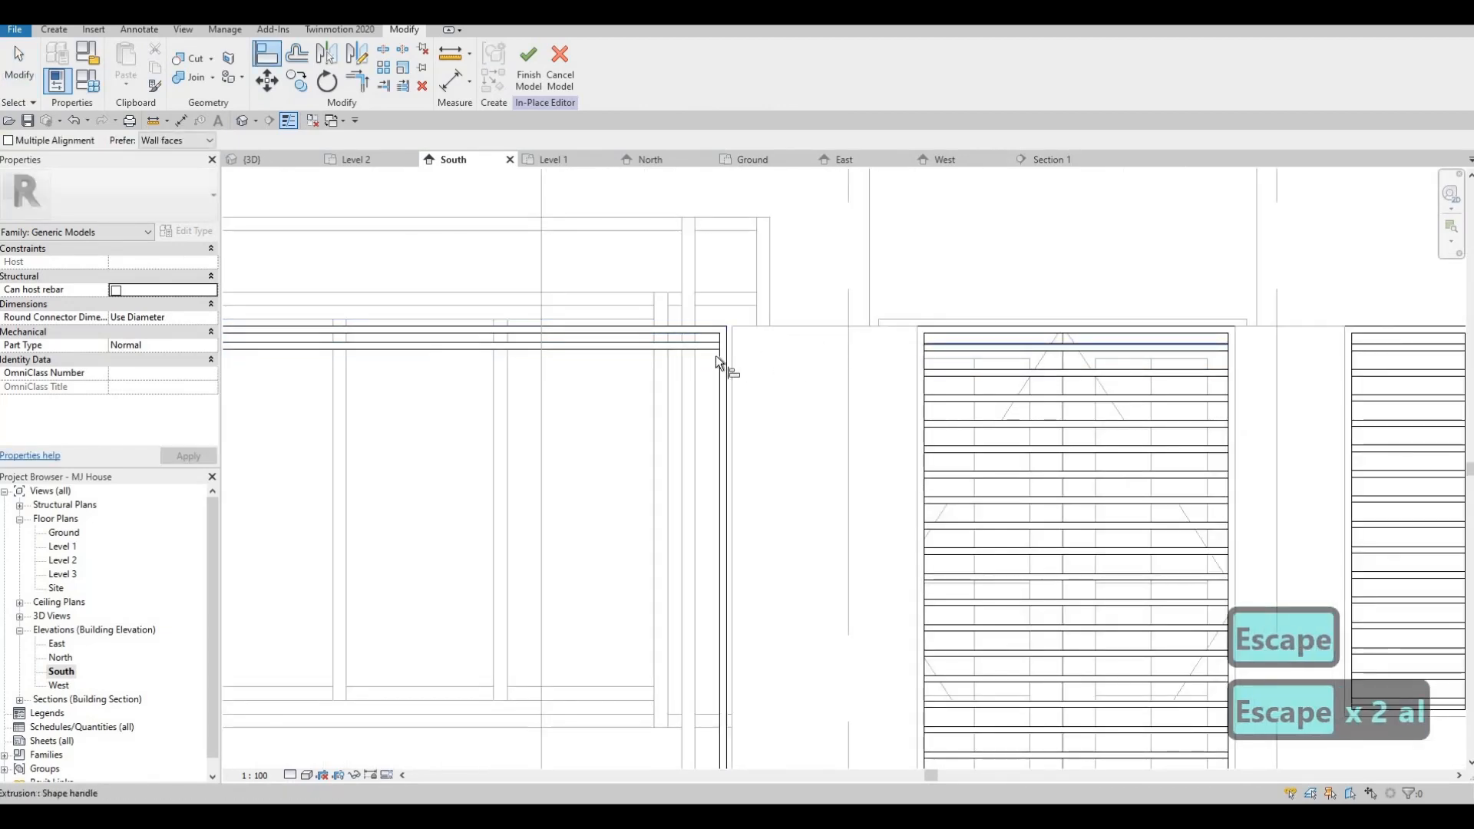
left_click(703, 343)
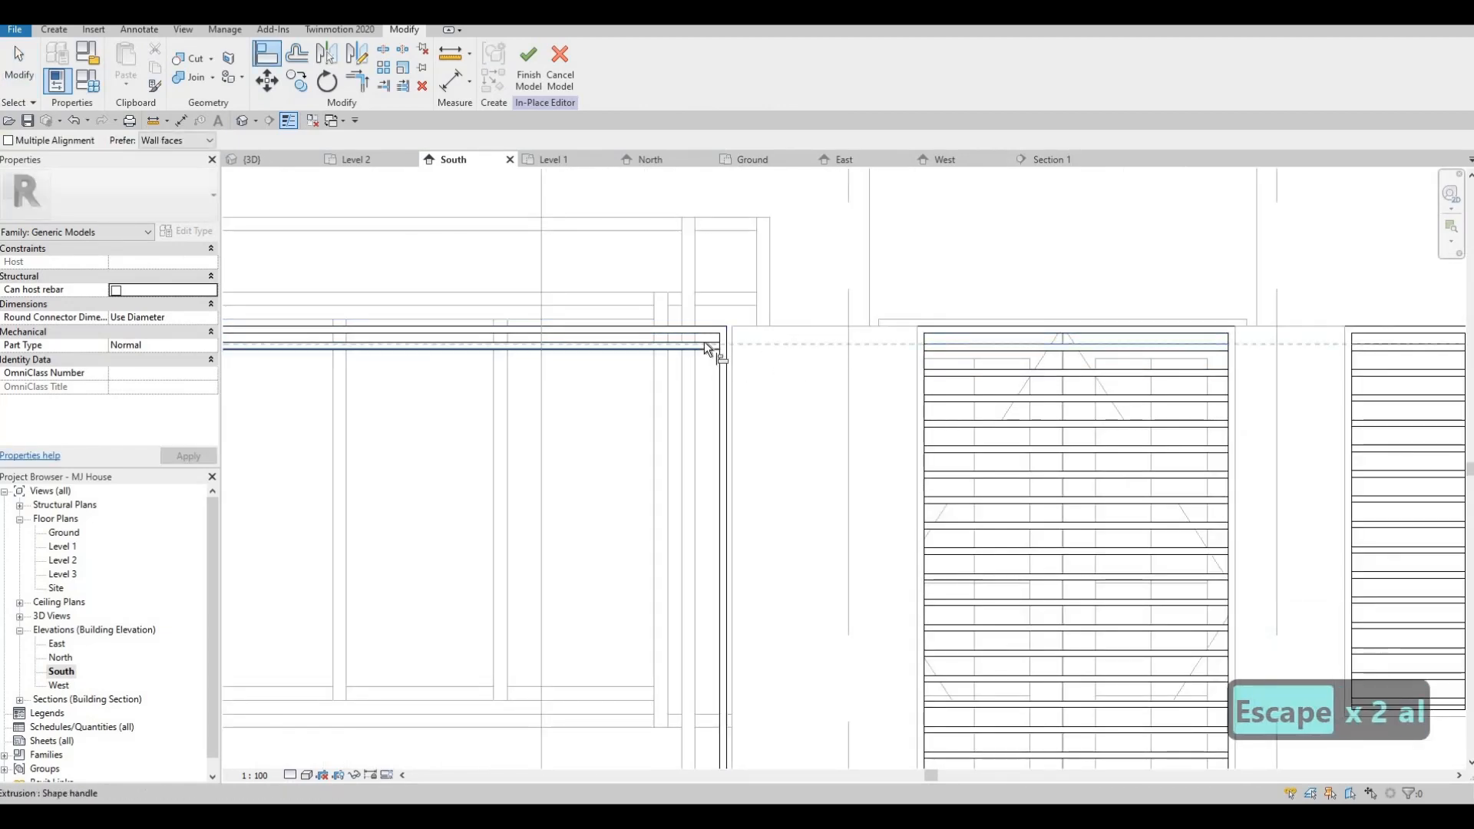
left_click(951, 350)
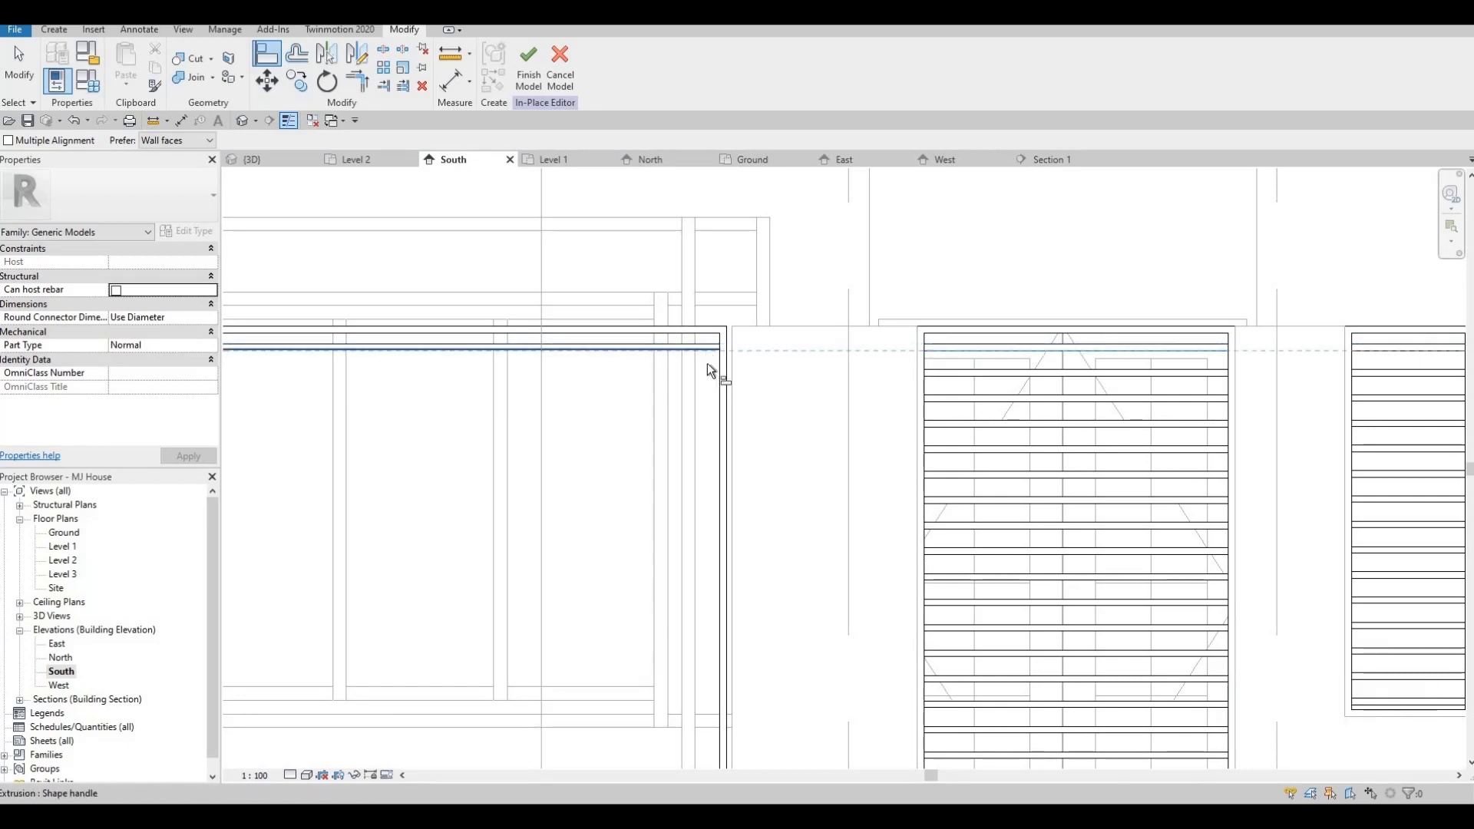
left_click(707, 366)
key("Escape")
key("Escape")
key("Escape")
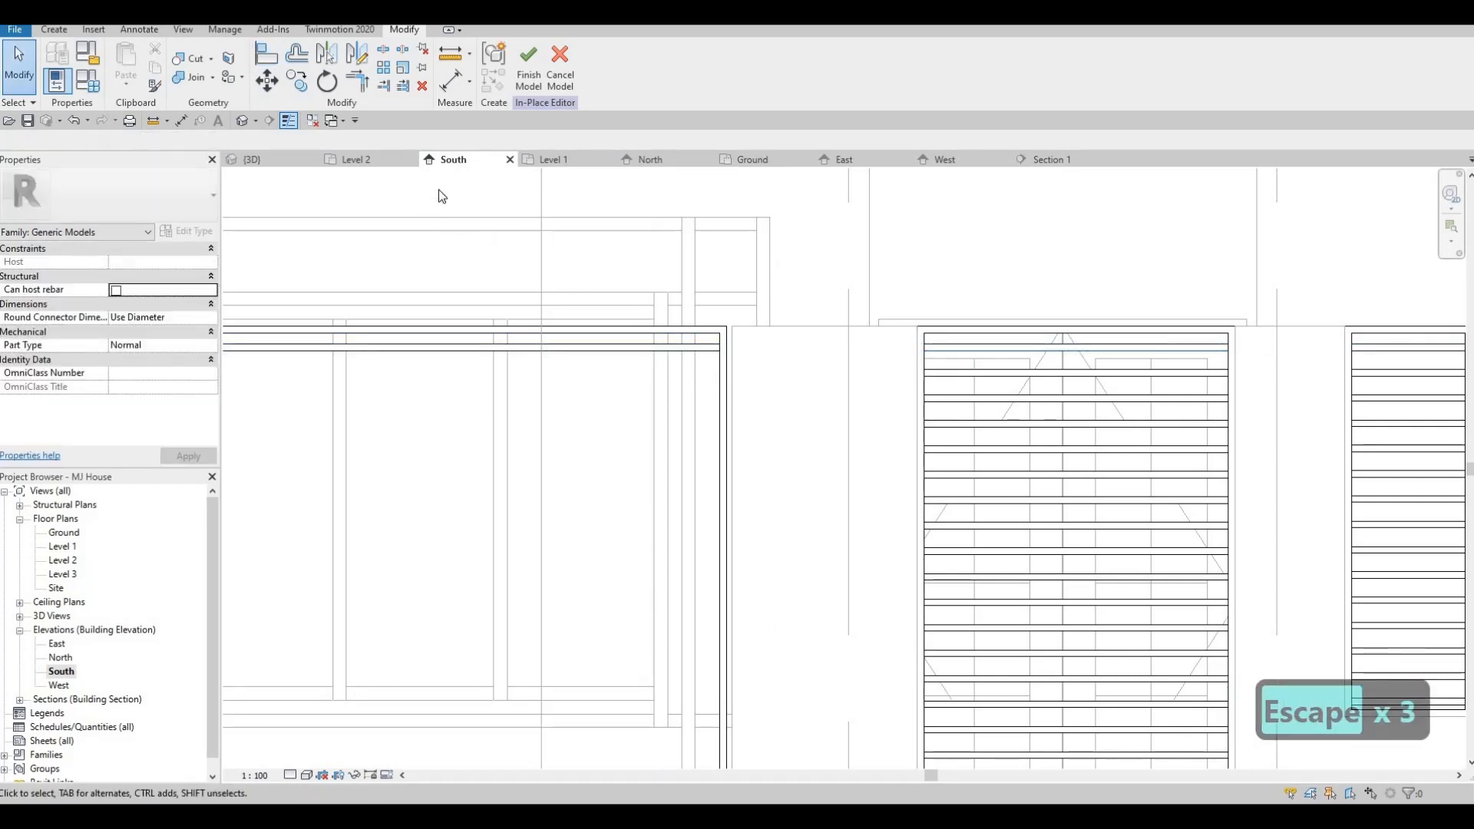
- Open the Section 1 view showing the gate frame and its top bar in profile
left_click(1073, 162)
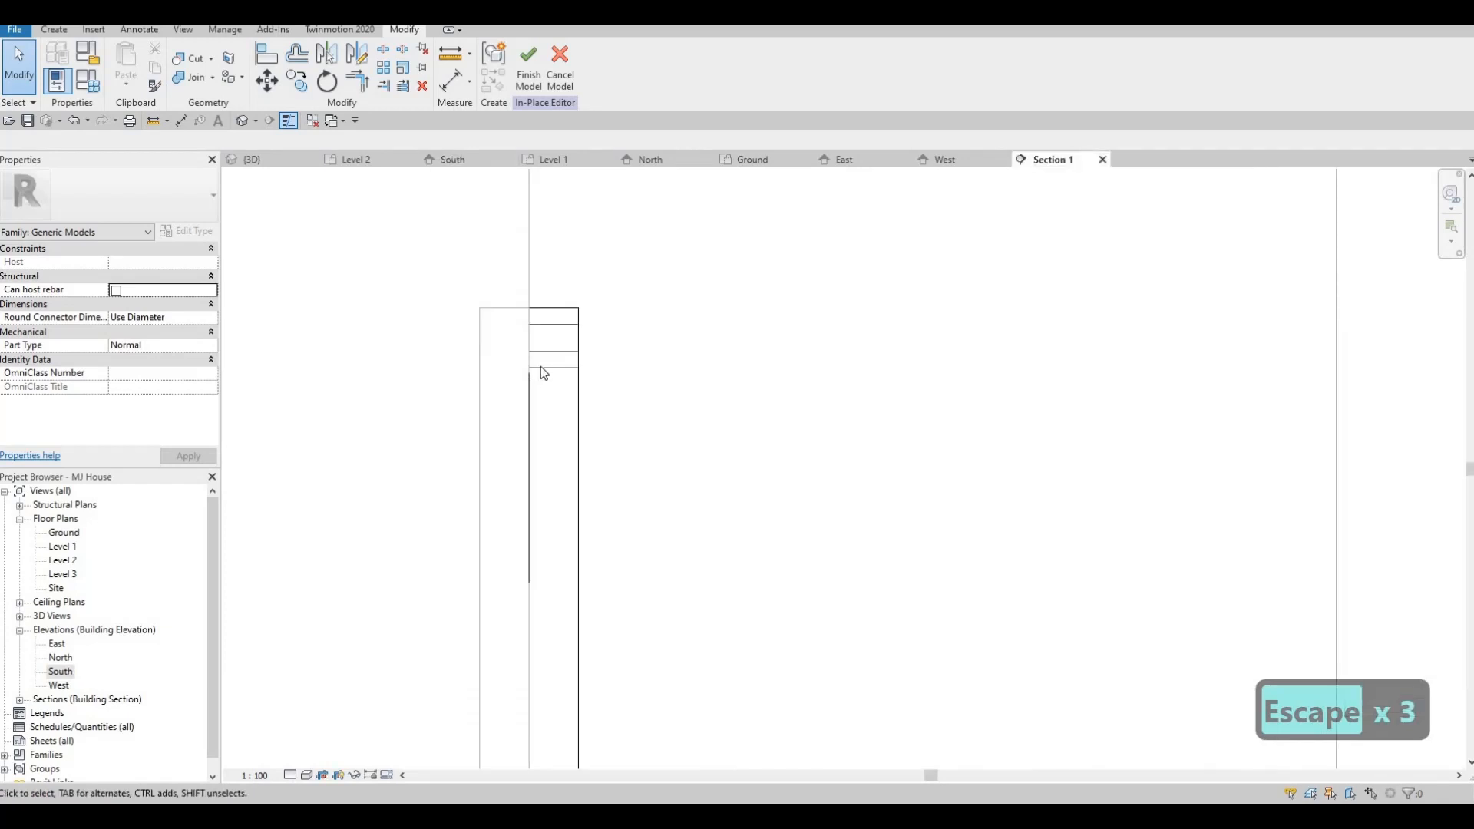
key("Escape")
left_click(553, 338)
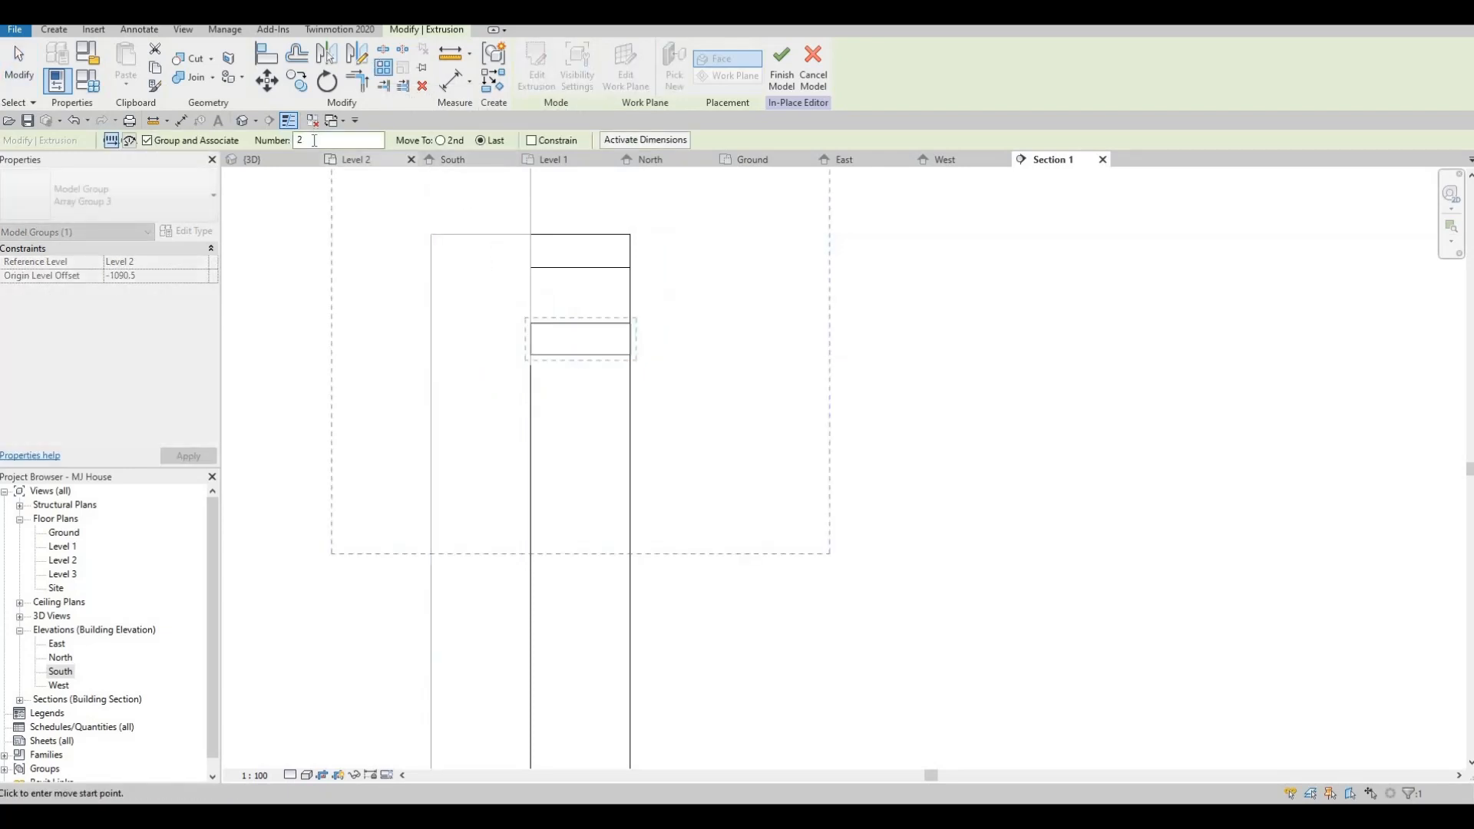
type("5")
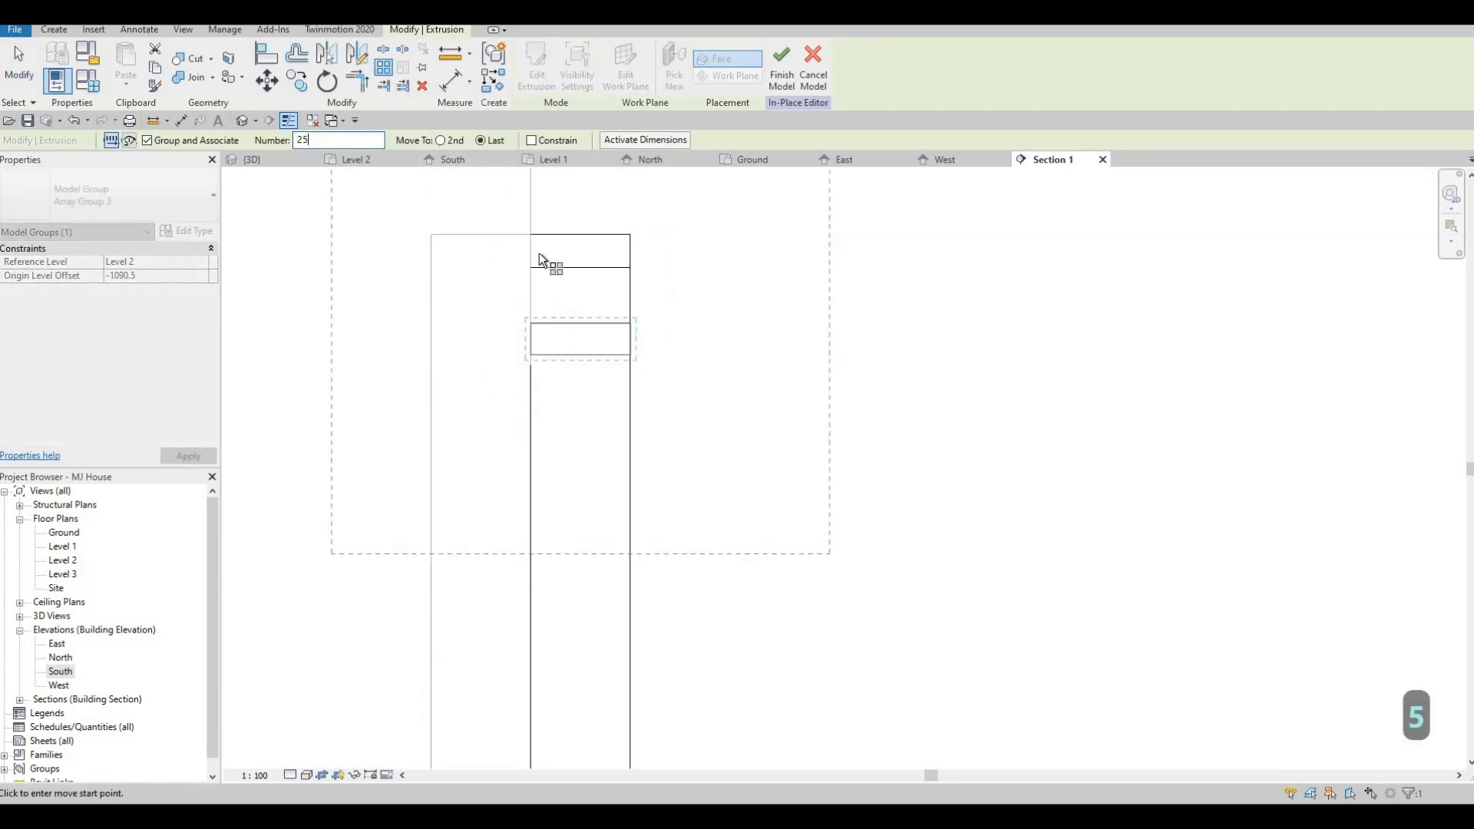
left_click(531, 322)
scroll(510, 498, "down", 2)
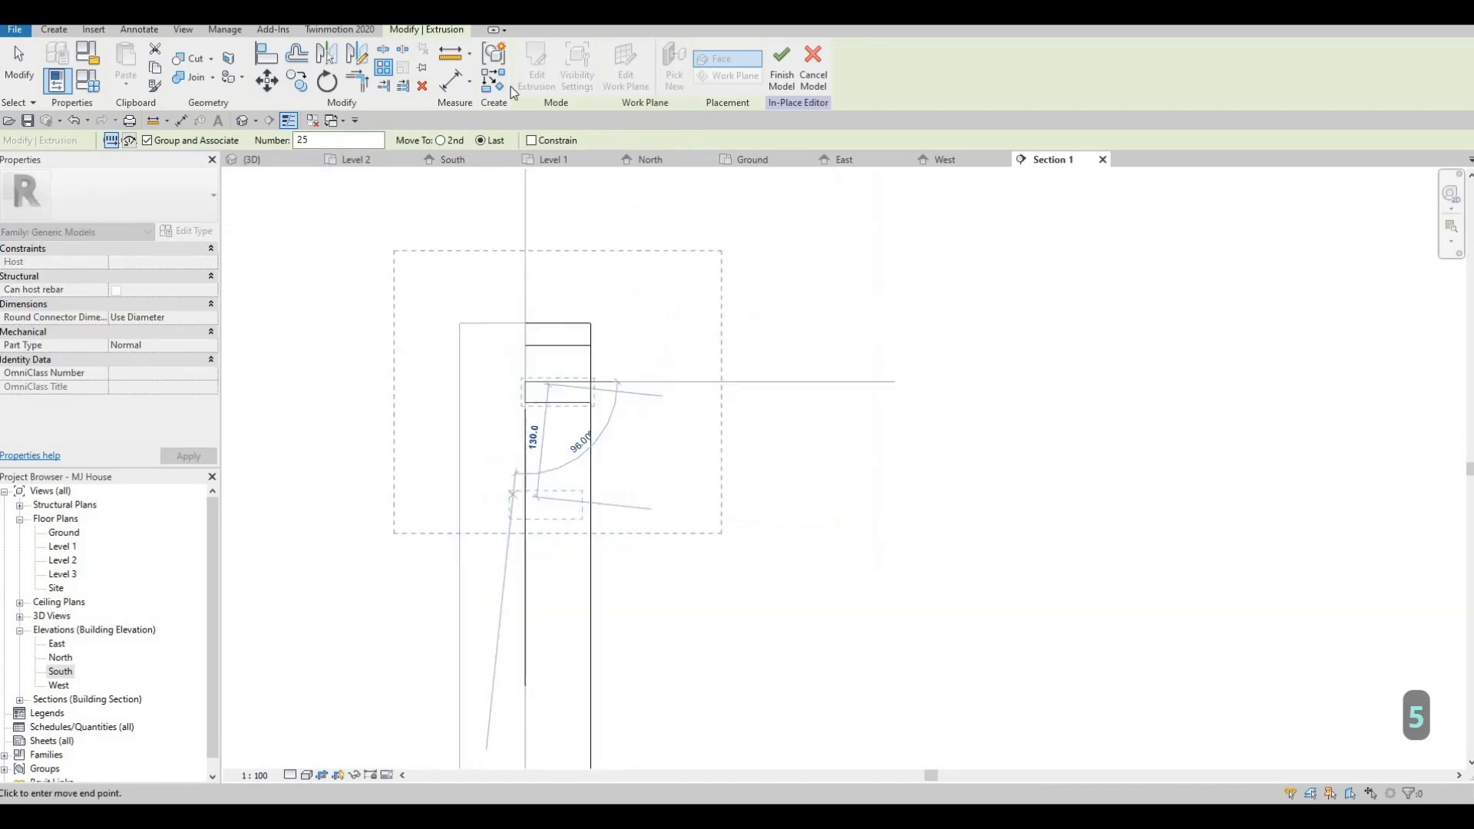
middle_click_drag(529, 560, 524, 269)
scroll(559, 529, "down", 2)
middle_click_drag(559, 529, 550, 162)
middle_click_drag(497, 602, 466, 278)
scroll(511, 581, "up", 2)
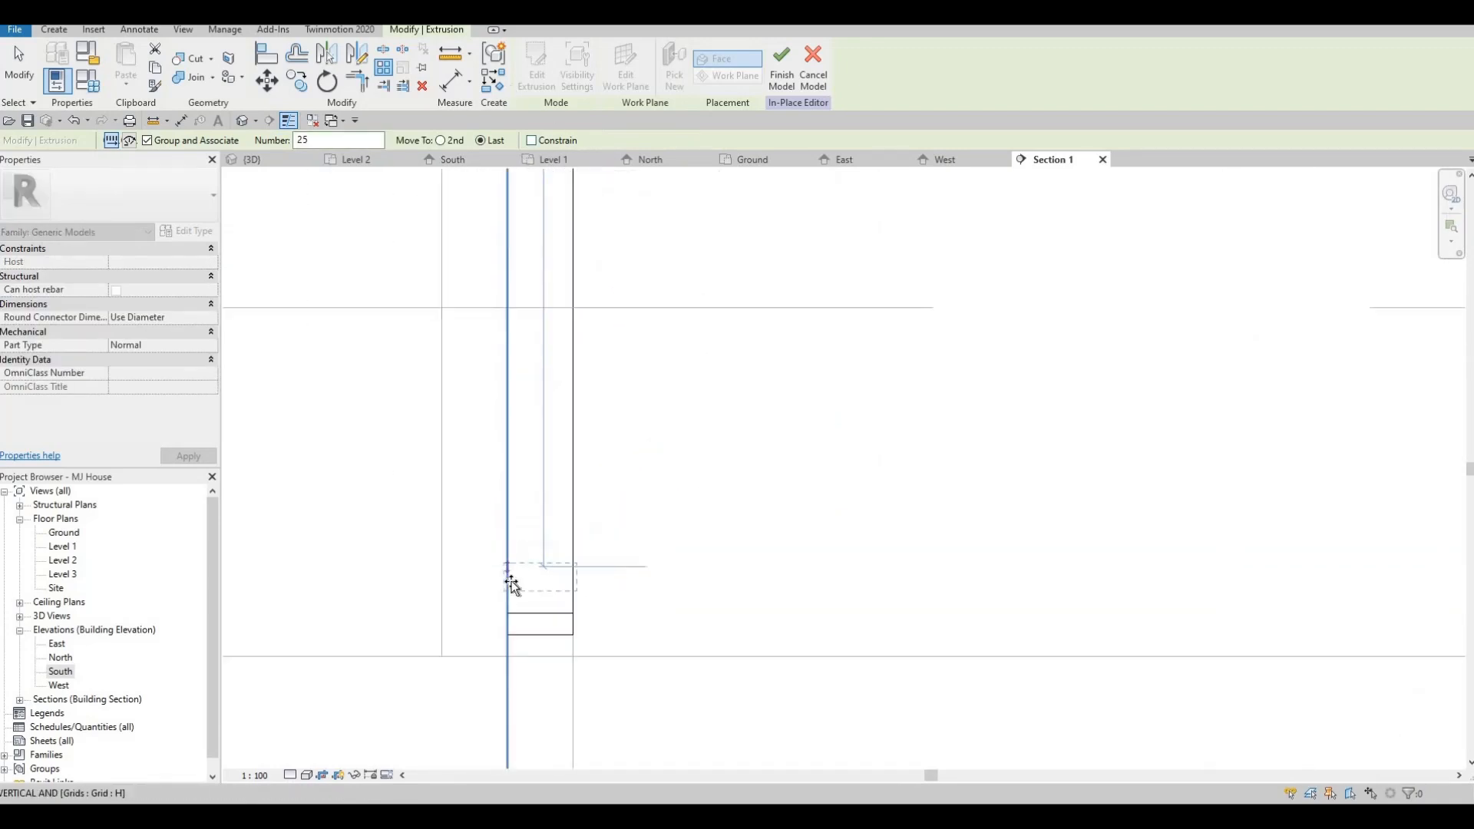
left_click(513, 343)
scroll(513, 338, "down", 4)
key("Escape")
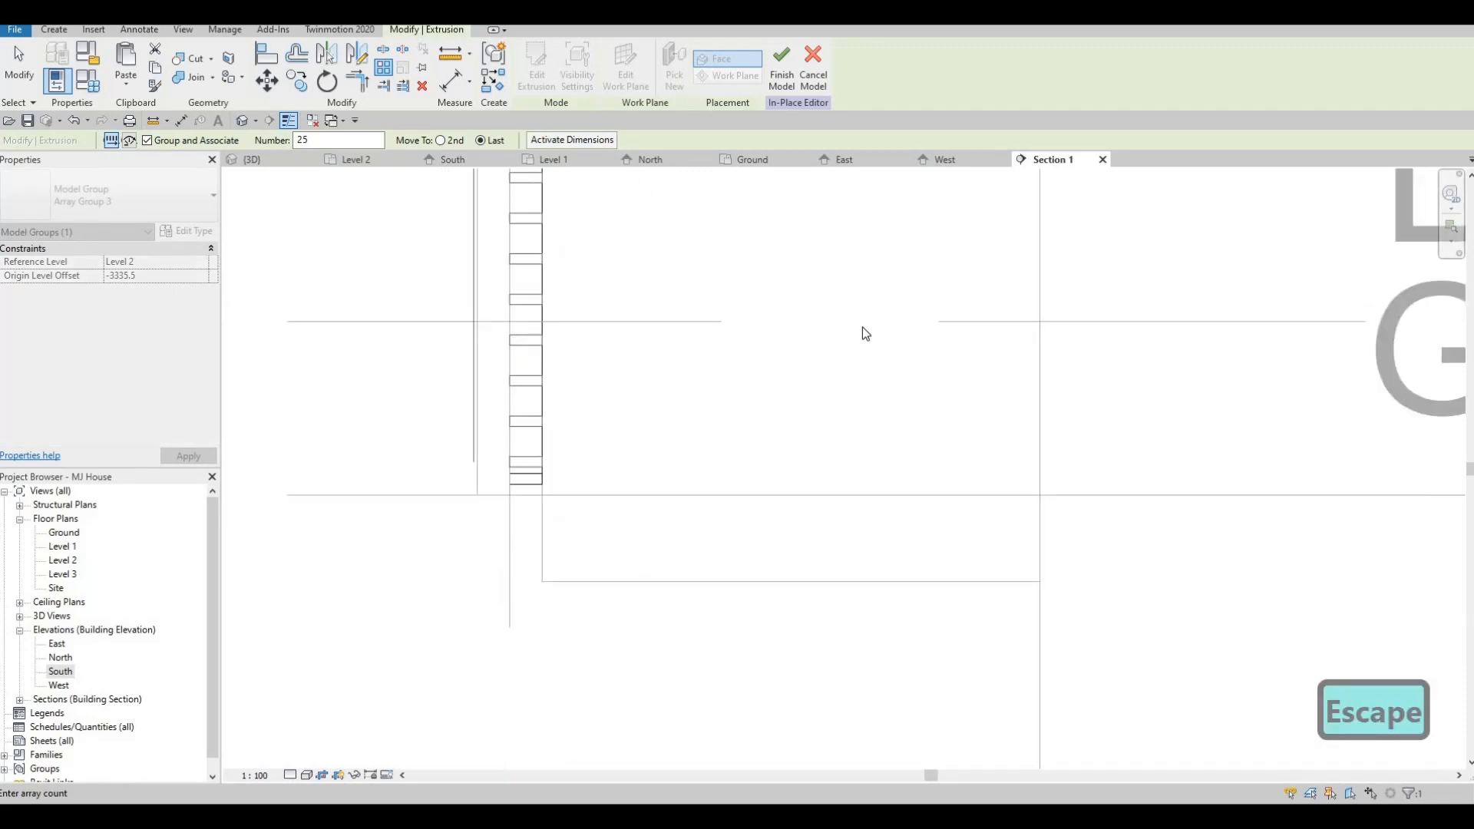
key("Escape")
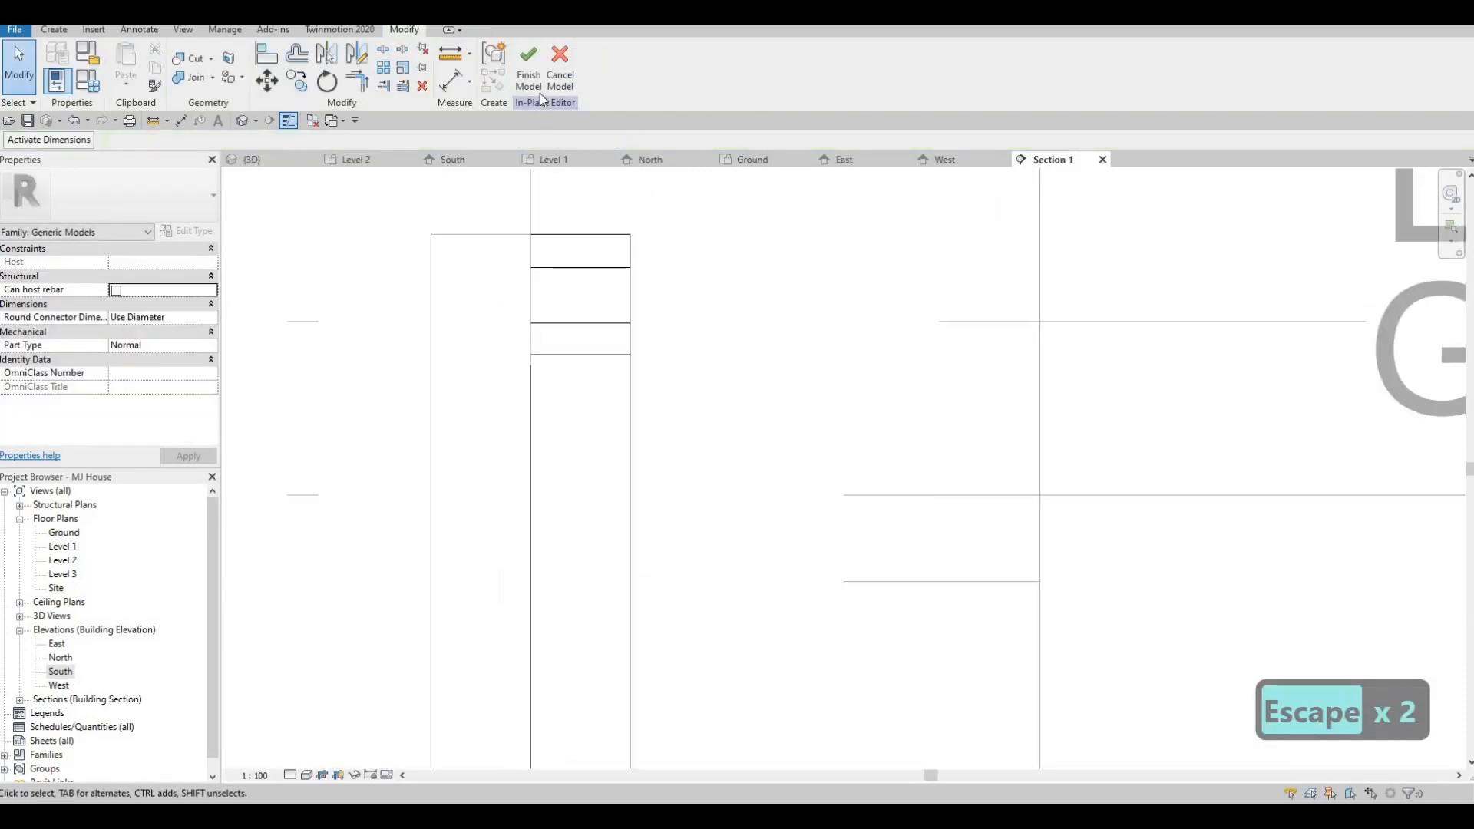
- Array the gate bar downward as 25 grouped members, with the last one just above the frame's bottom member, and finish the in-place model
left_click(561, 316)
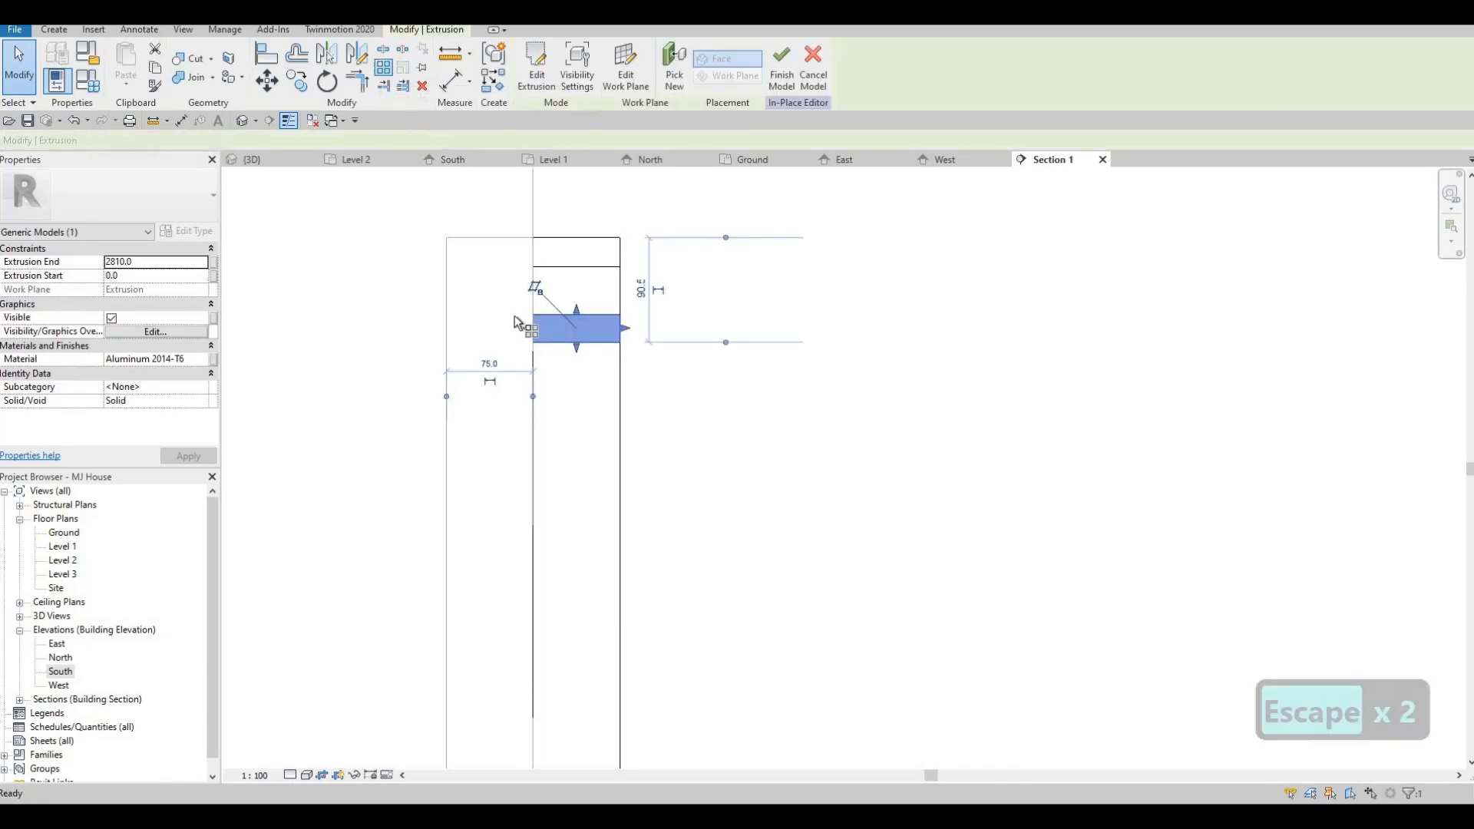
key("a")
key("r")
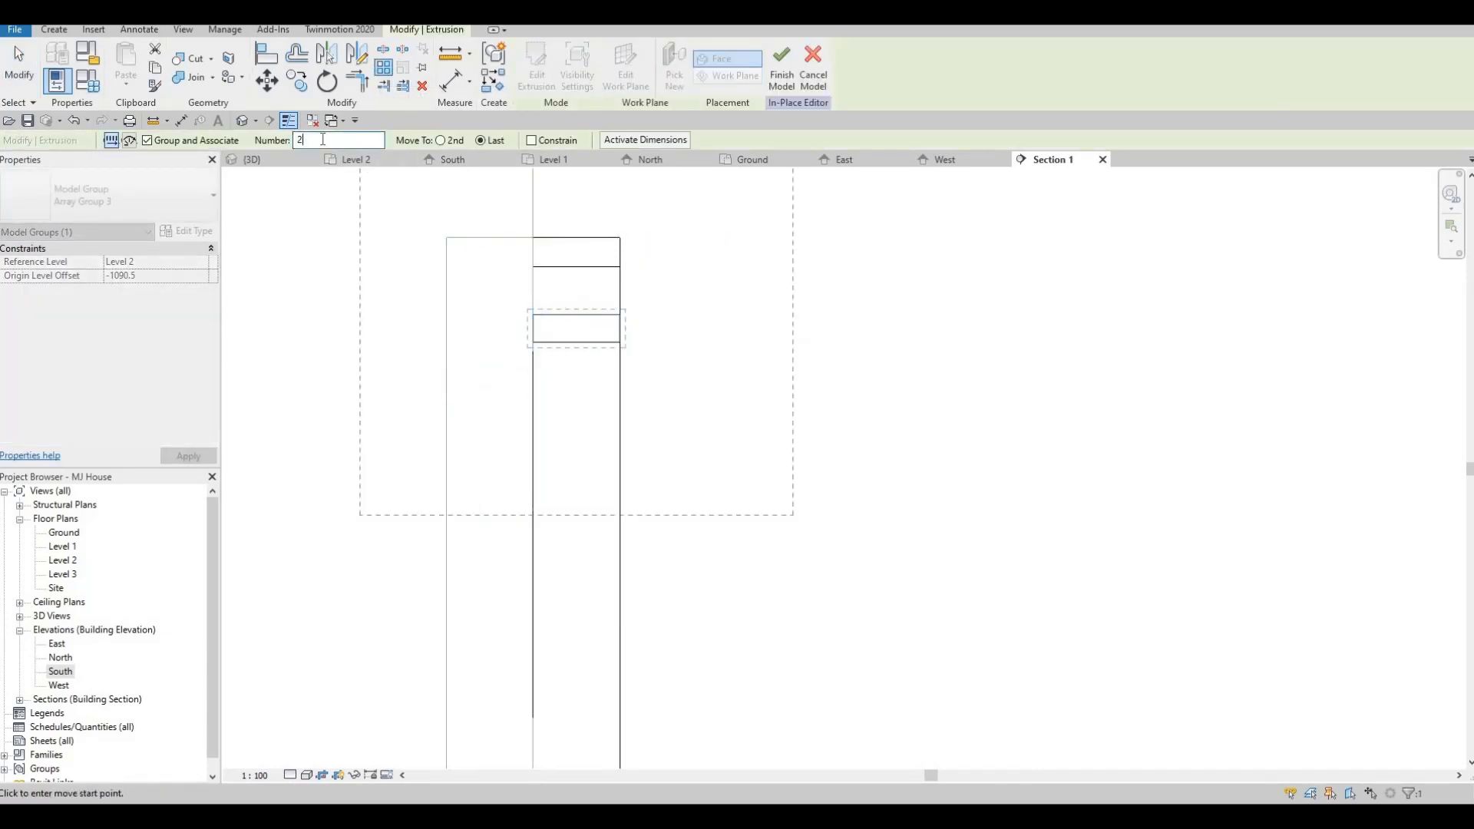
type("5")
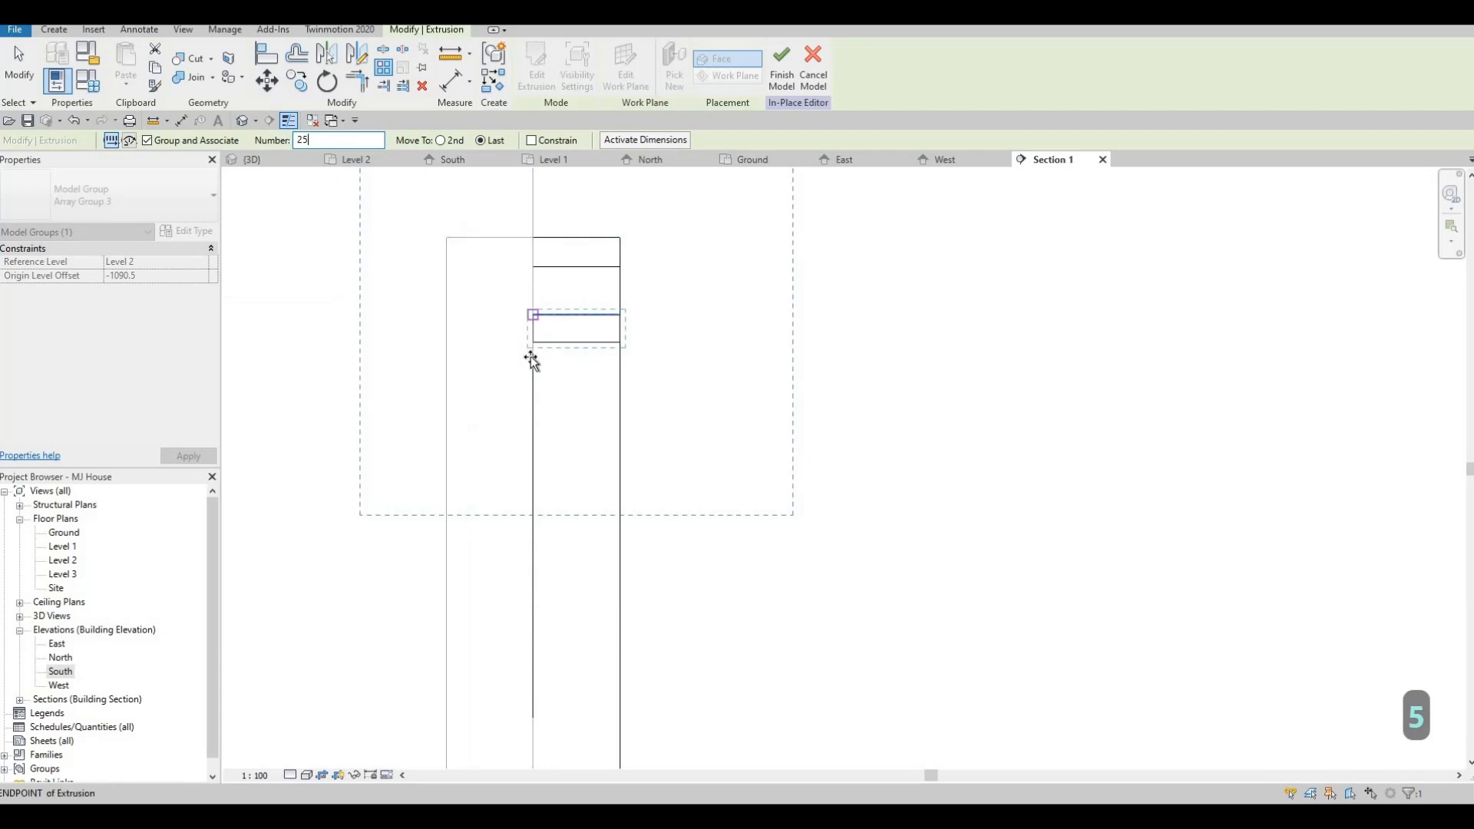
left_click(531, 344)
scroll(544, 403, "down", 3)
middle_click_drag(519, 630, 533, 277)
middle_click_drag(481, 589, 409, 154)
scroll(480, 374, "up", 2)
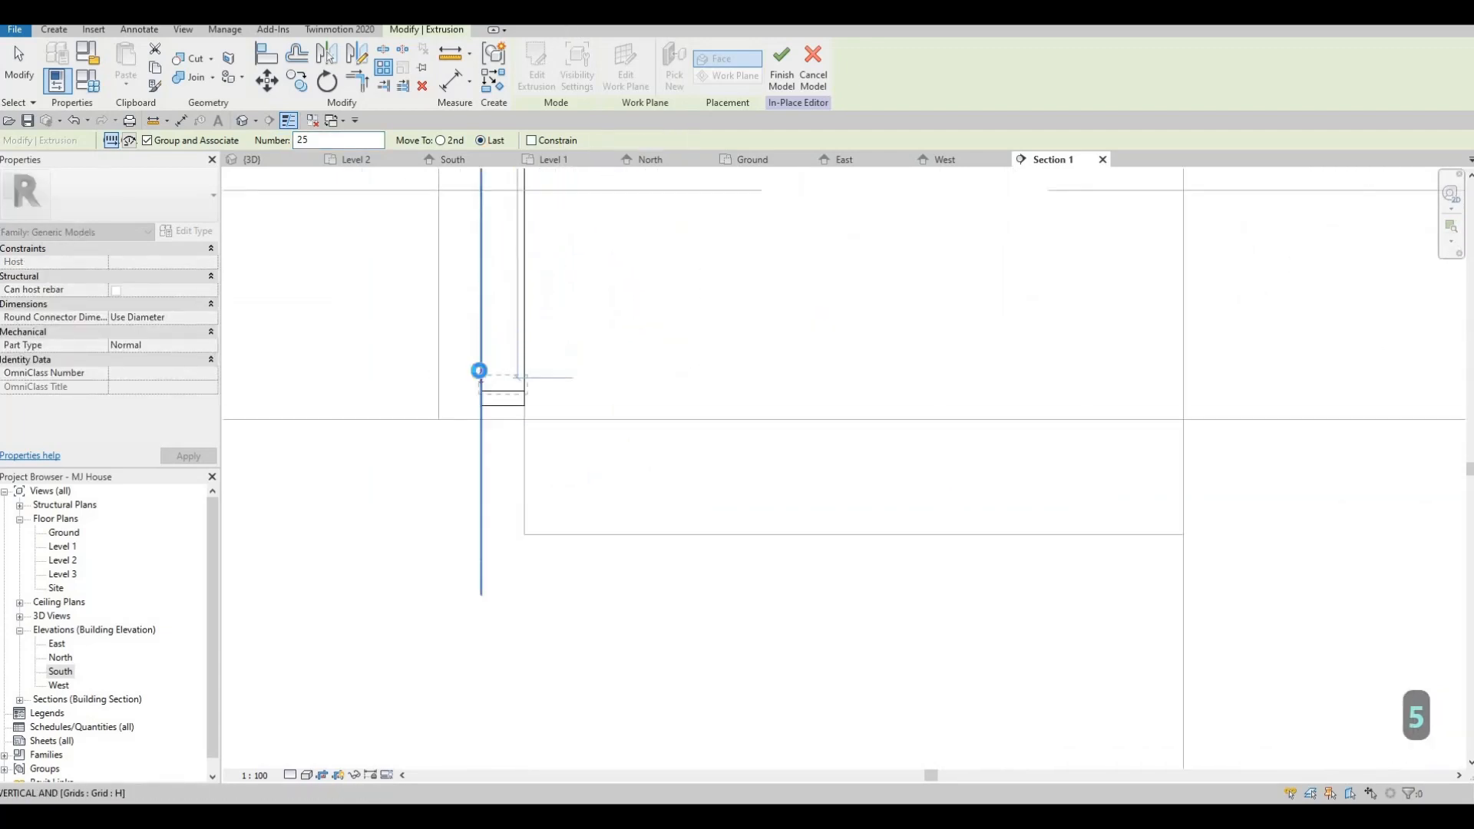
left_click(539, 224)
key("Return")
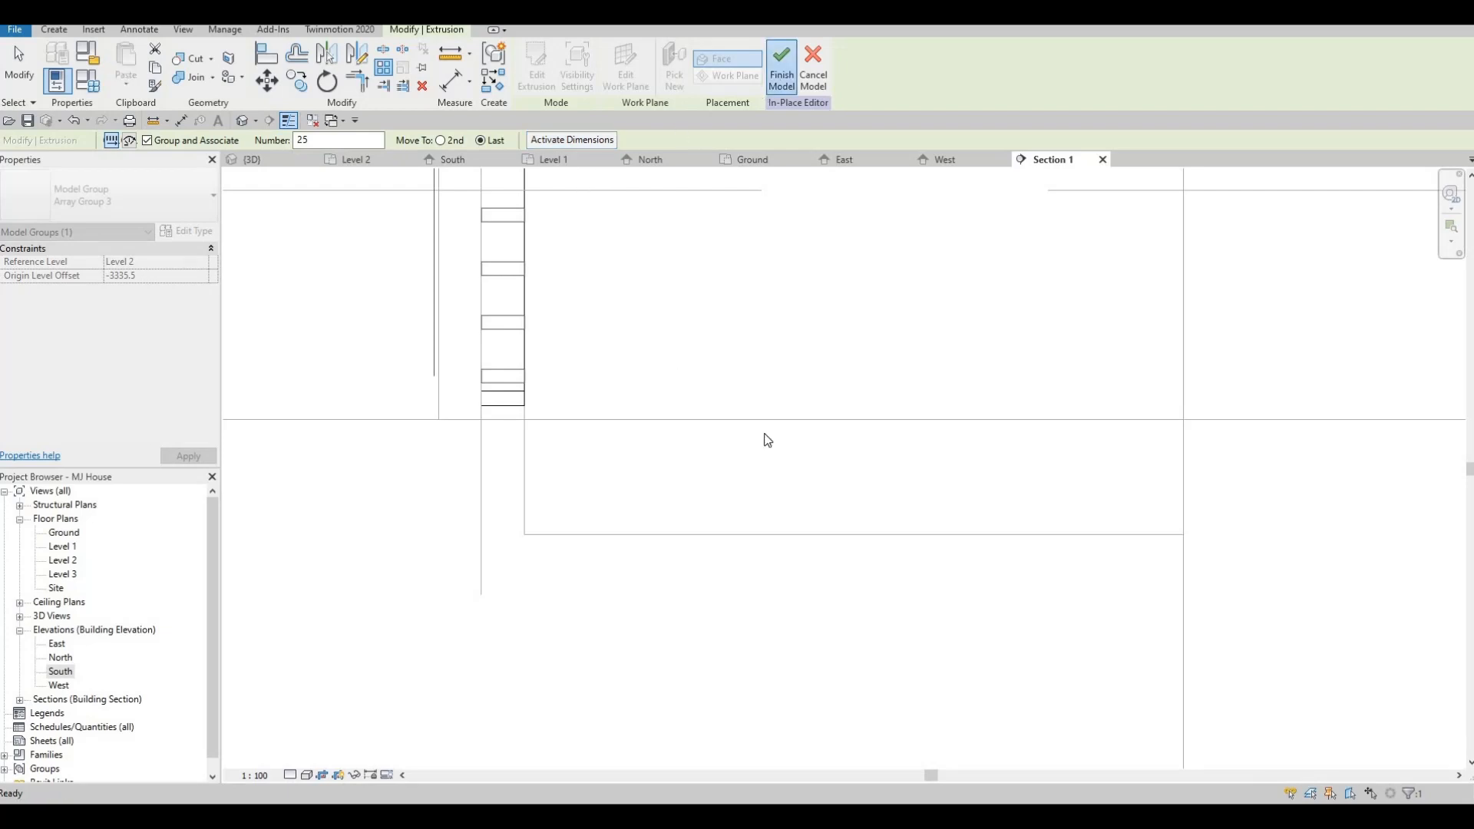
key("Return")
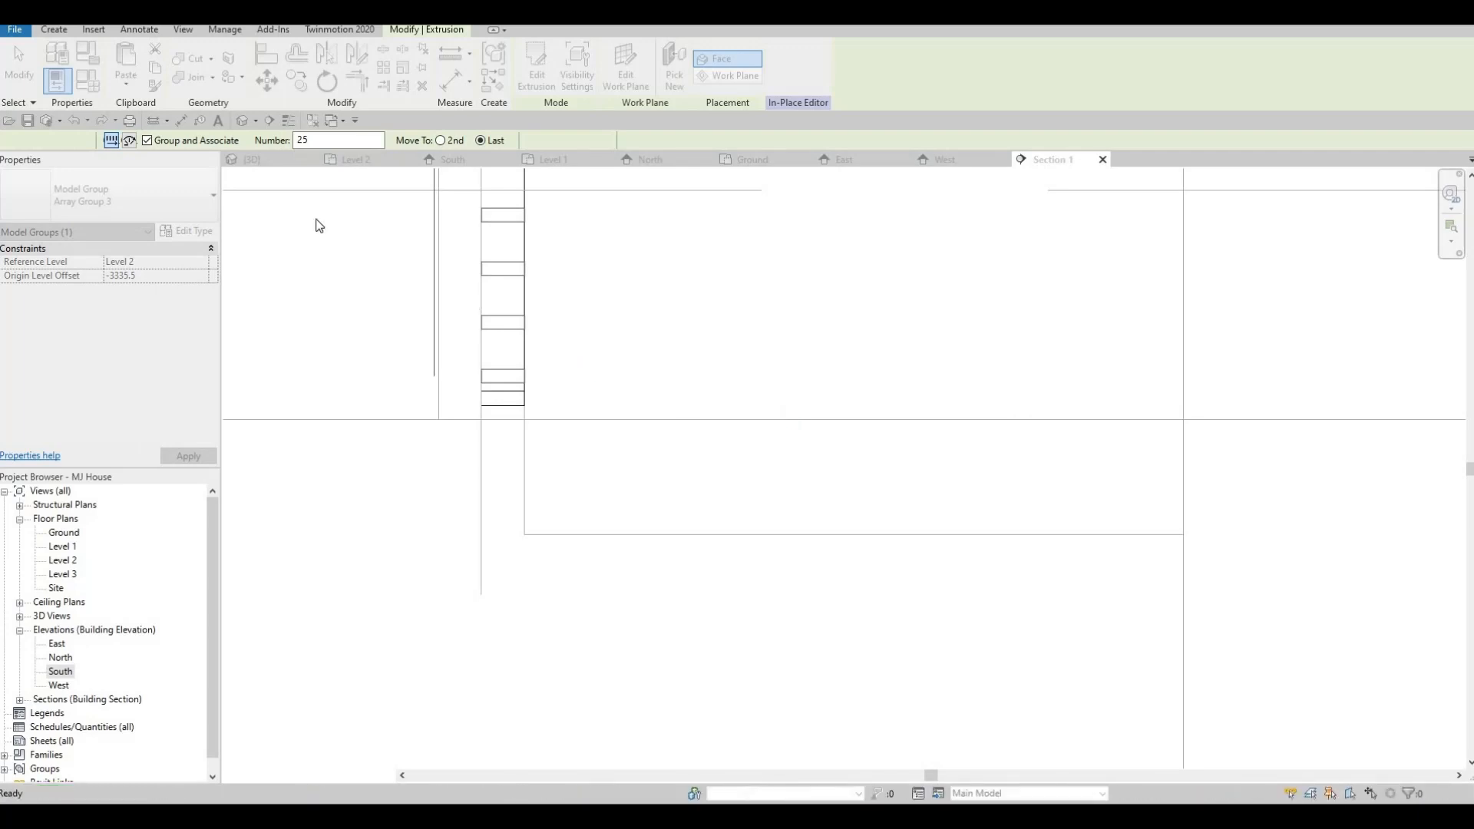
- Examine the barred driveway gate and the whole front boundary wall in the 3D view
left_click(253, 159)
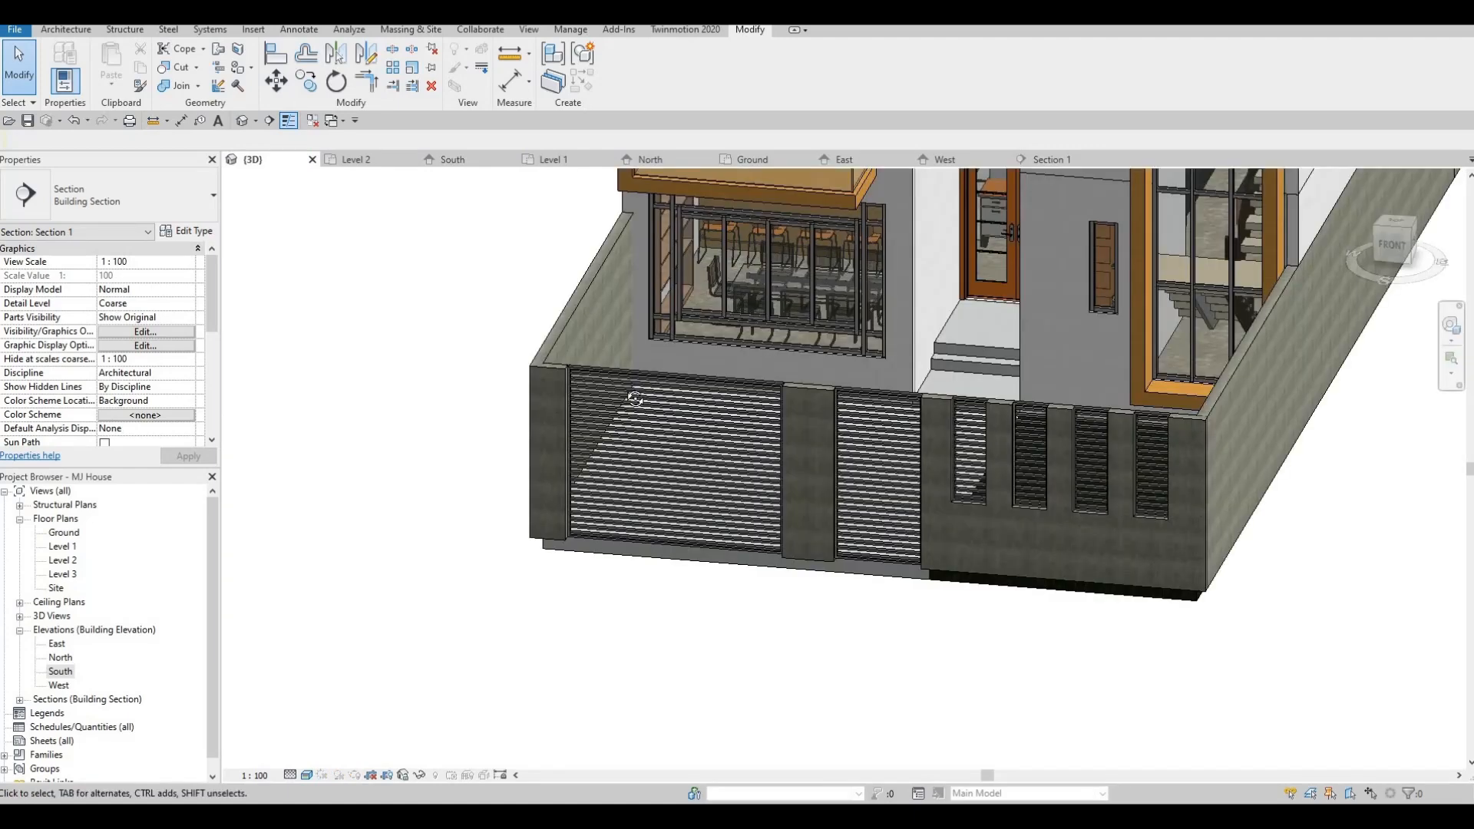
middle_click_drag(714, 409, 596, 462, "shift")
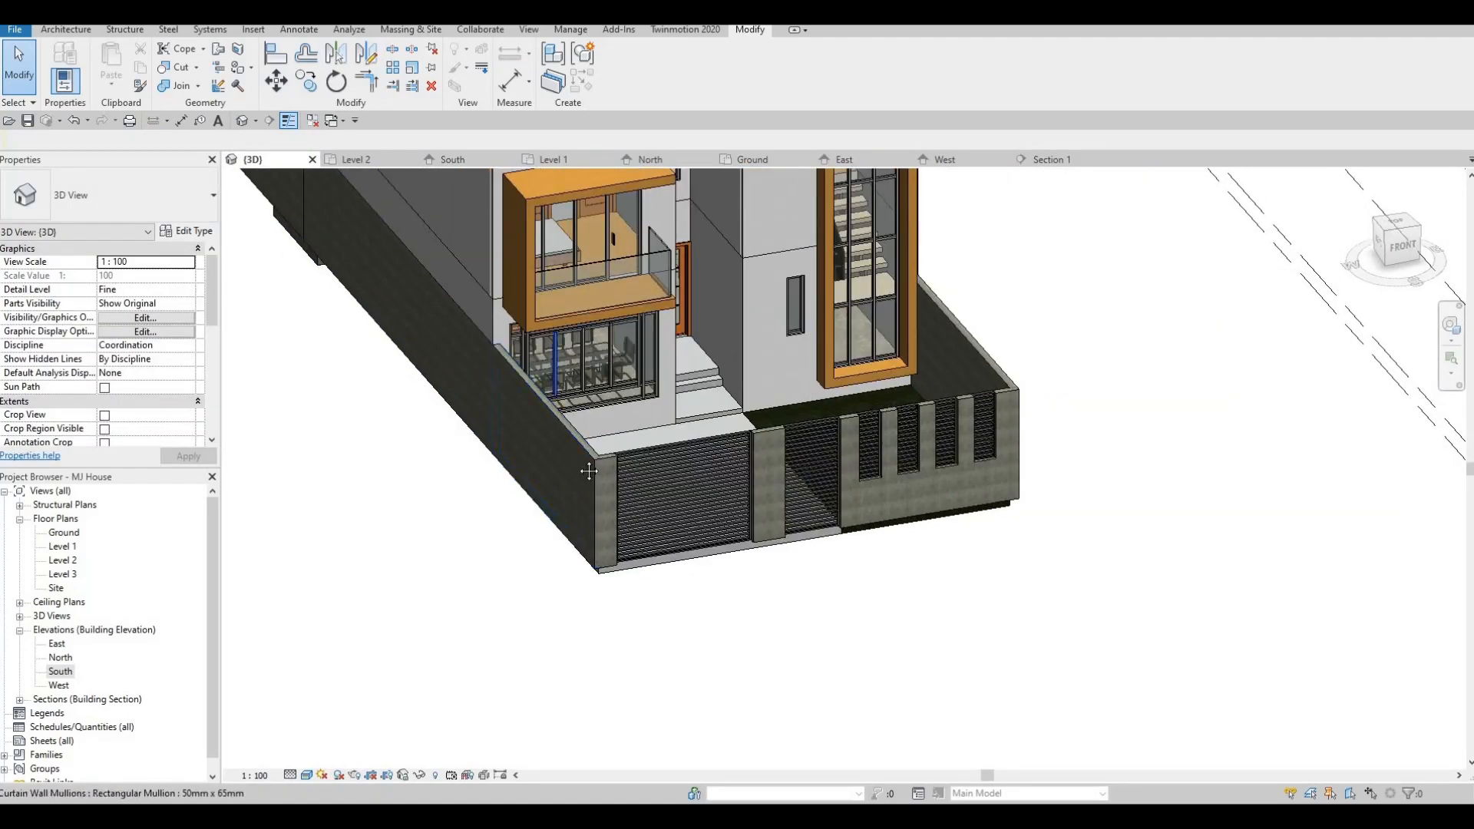
scroll(589, 471, "down", 3)
middle_click_drag(585, 369, 588, 461)
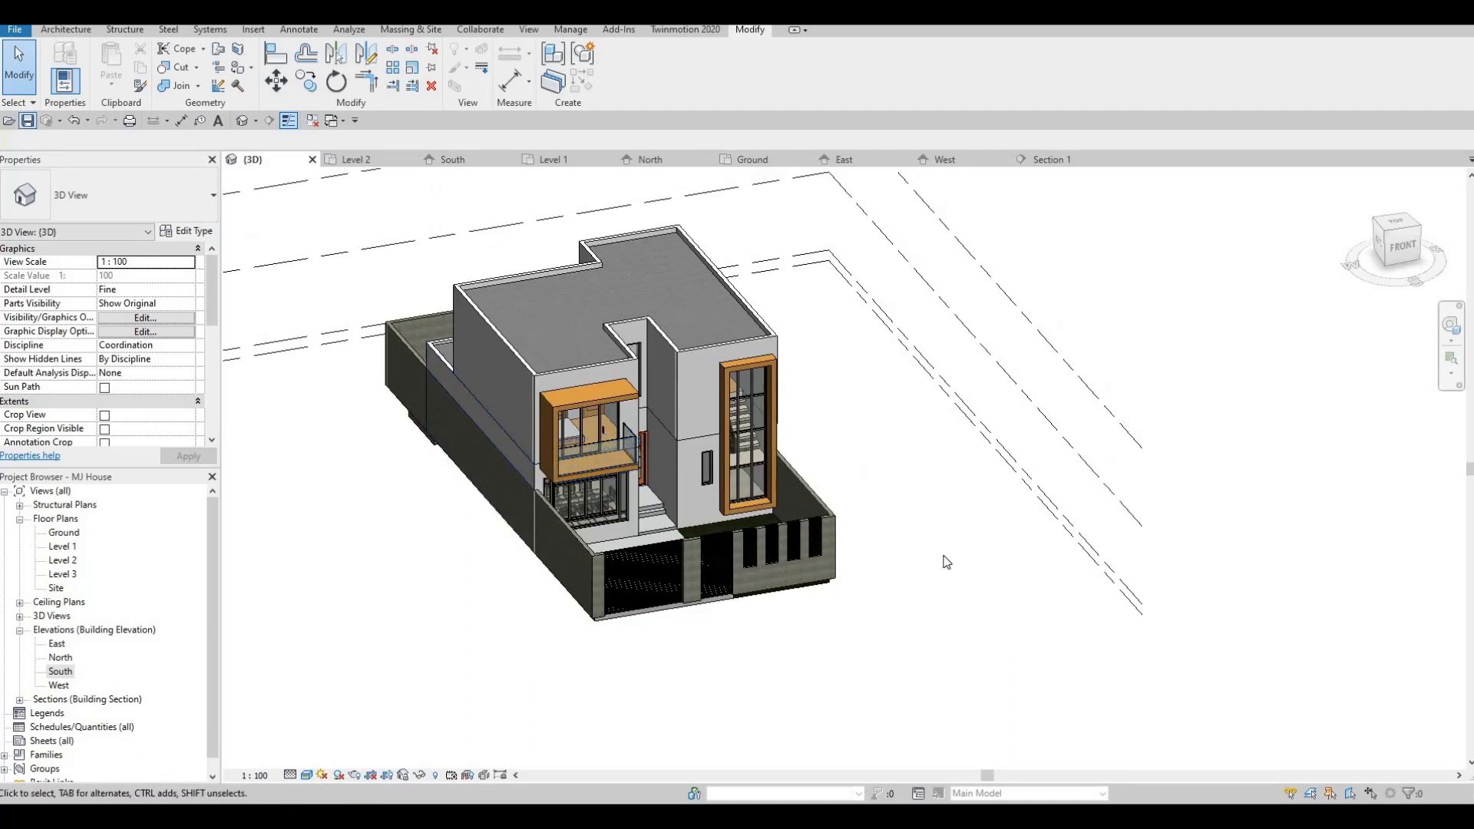